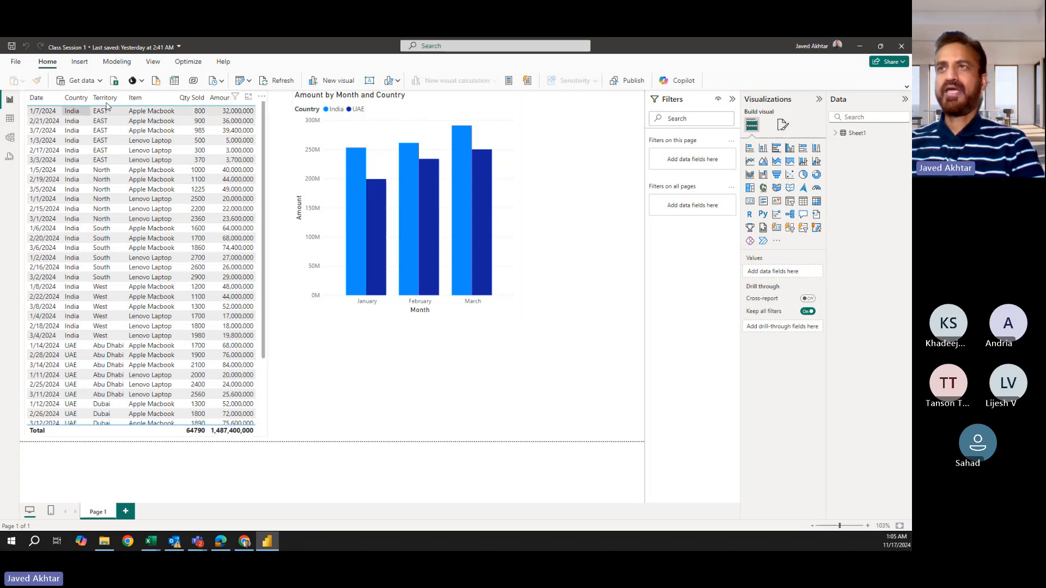
Remove the sales table and the Amount by Month and Country column chart from the report page.
{"action": "left_click", "coordinate": [262, 96]}
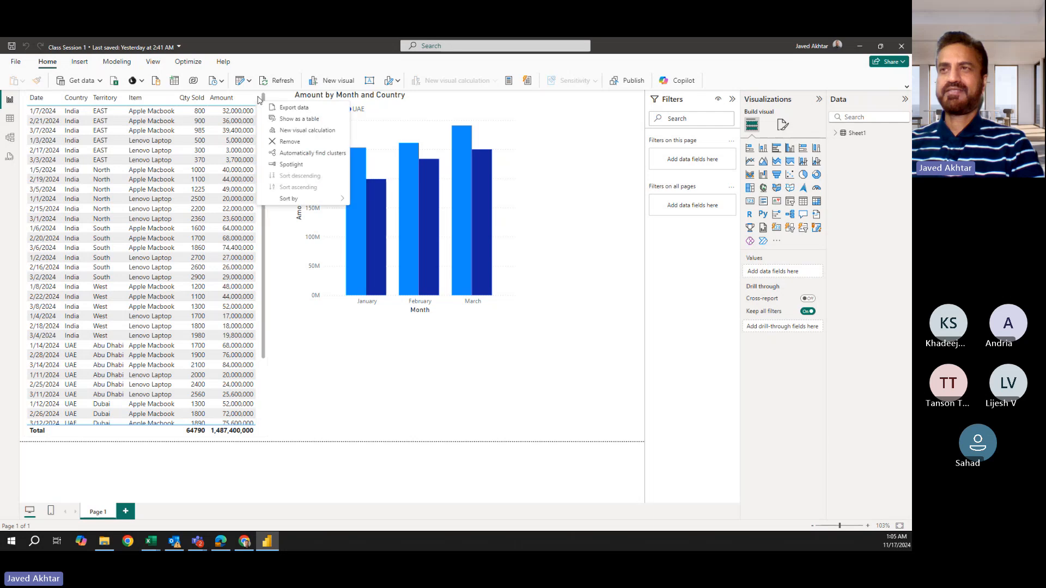
{"action": "left_click", "coordinate": [277, 143]}
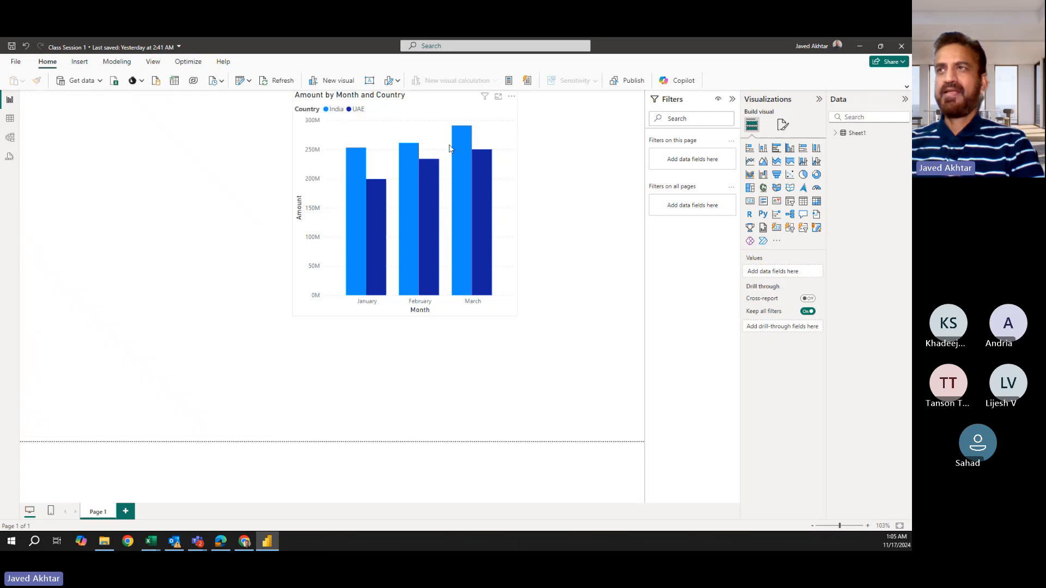
{"action": "left_click", "coordinate": [510, 98]}
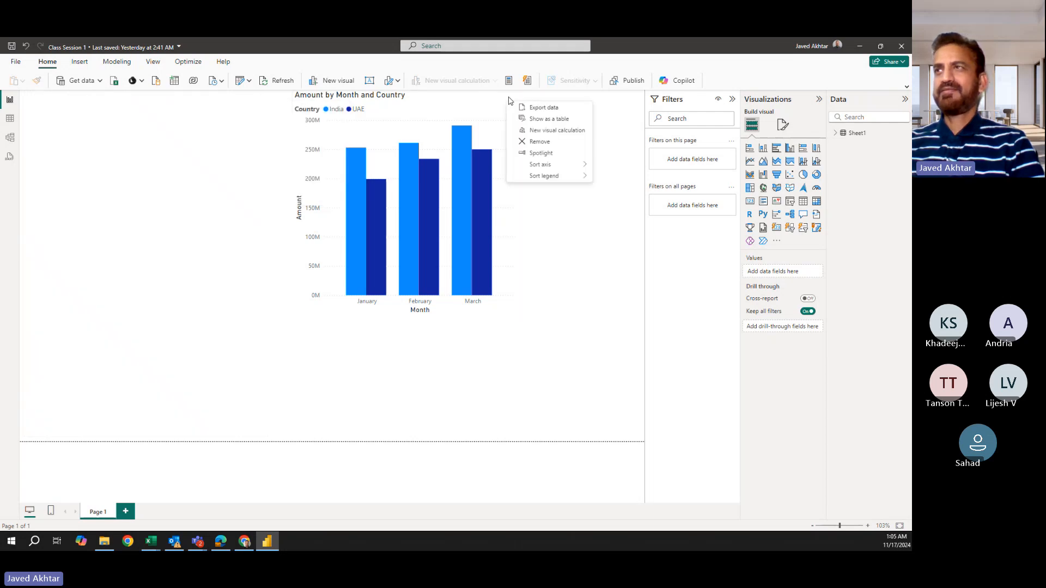
{"action": "left_click", "coordinate": [531, 142]}
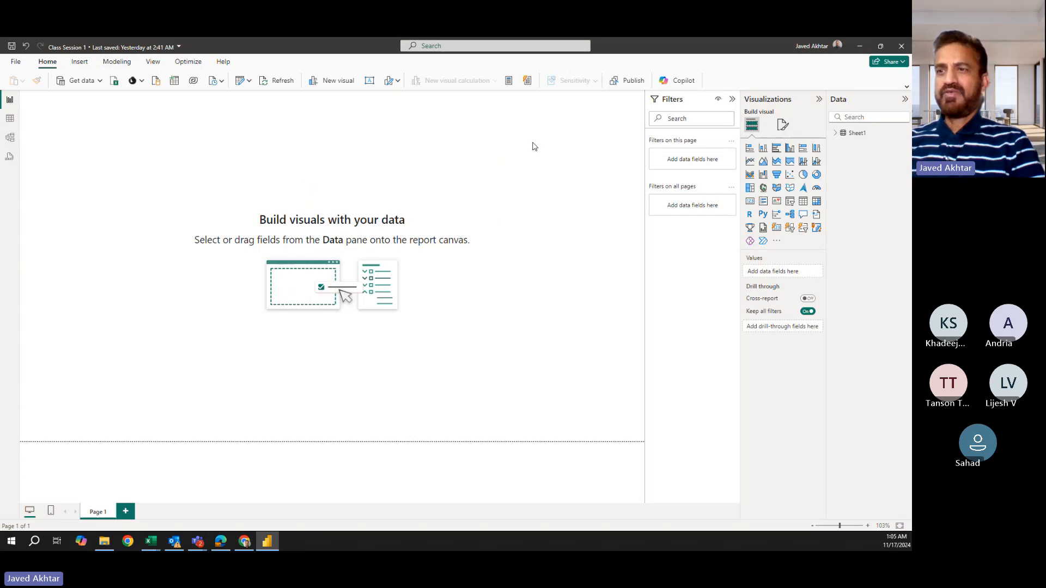
View the list of common data sources, and expand the Sheet1 table to show its fields.
{"action": "mouse_move", "coordinate": [175, 540]}
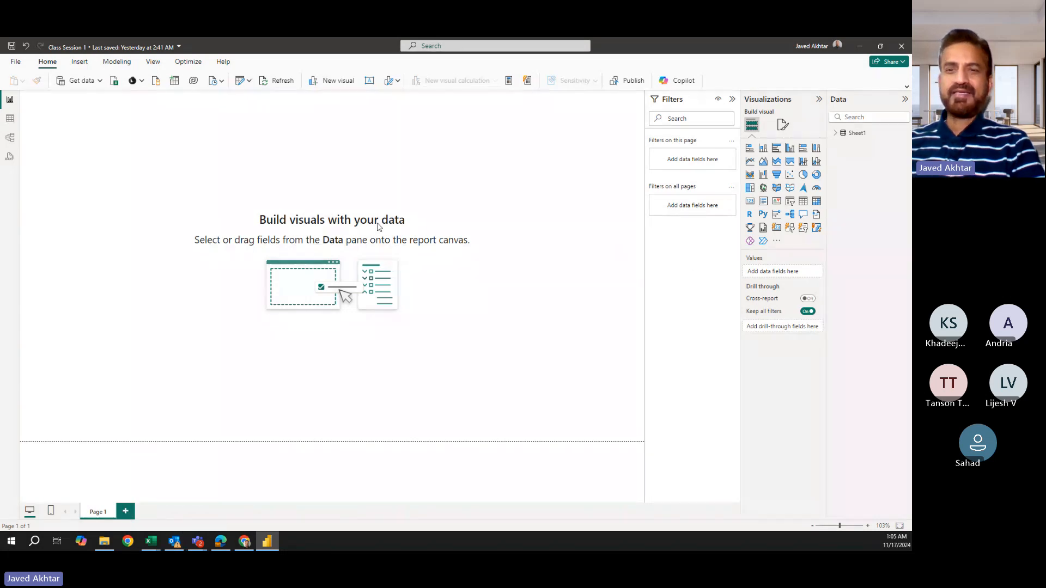
{"action": "left_click", "coordinate": [100, 82]}
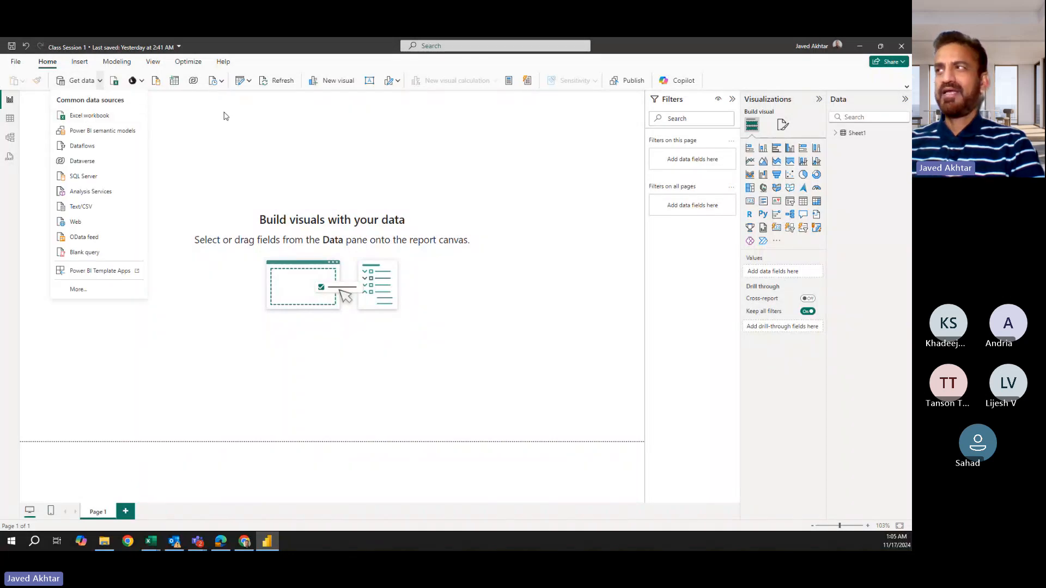
{"action": "left_click", "coordinate": [836, 133]}
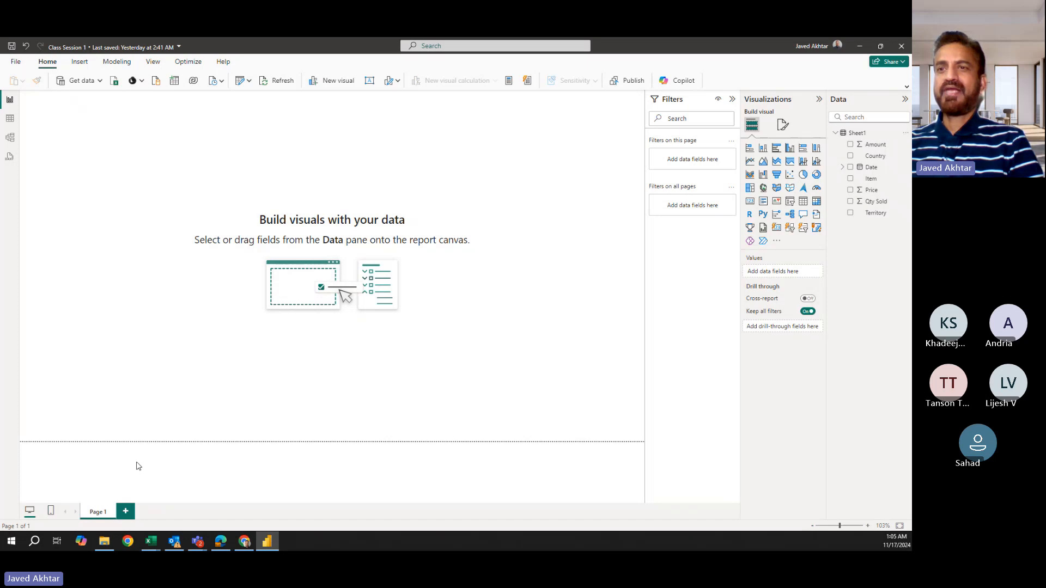
Add five blank report pages, Page 2 through Page 6.
{"action": "left_click", "coordinate": [126, 514]}
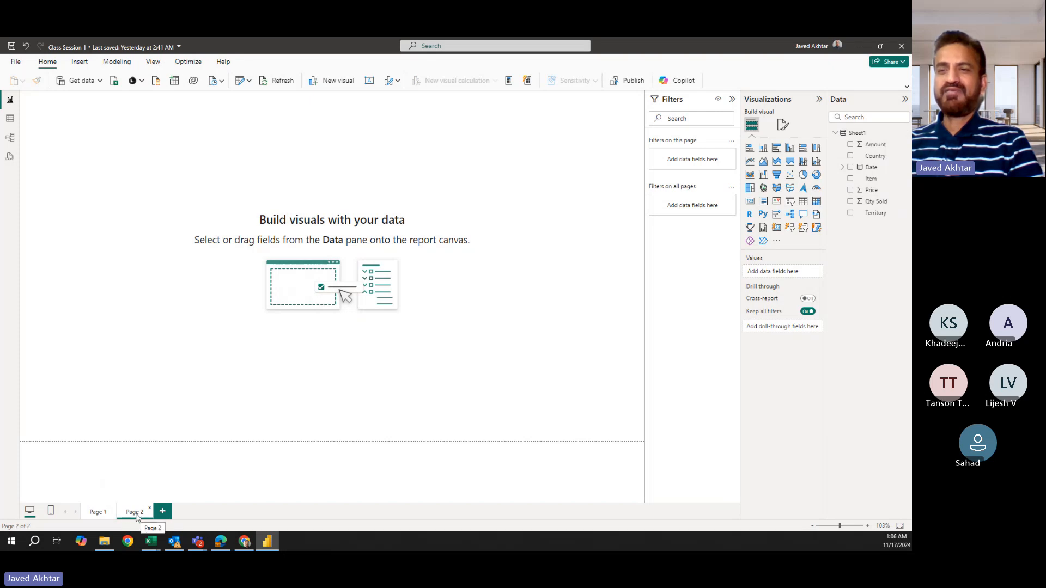
{"action": "left_click", "coordinate": [163, 513]}
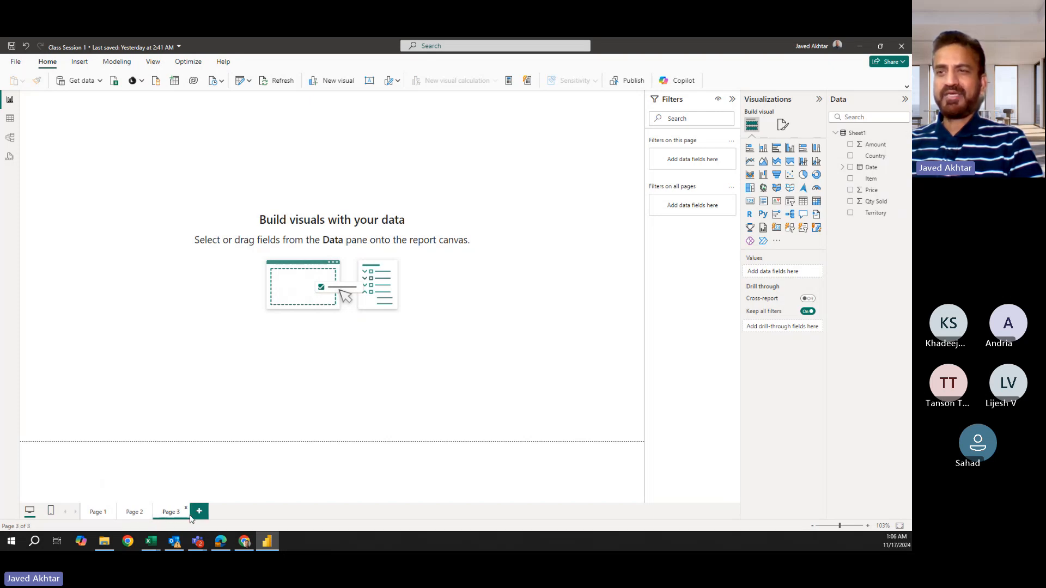
{"action": "left_click", "coordinate": [200, 515]}
{"action": "left_click", "coordinate": [236, 516]}
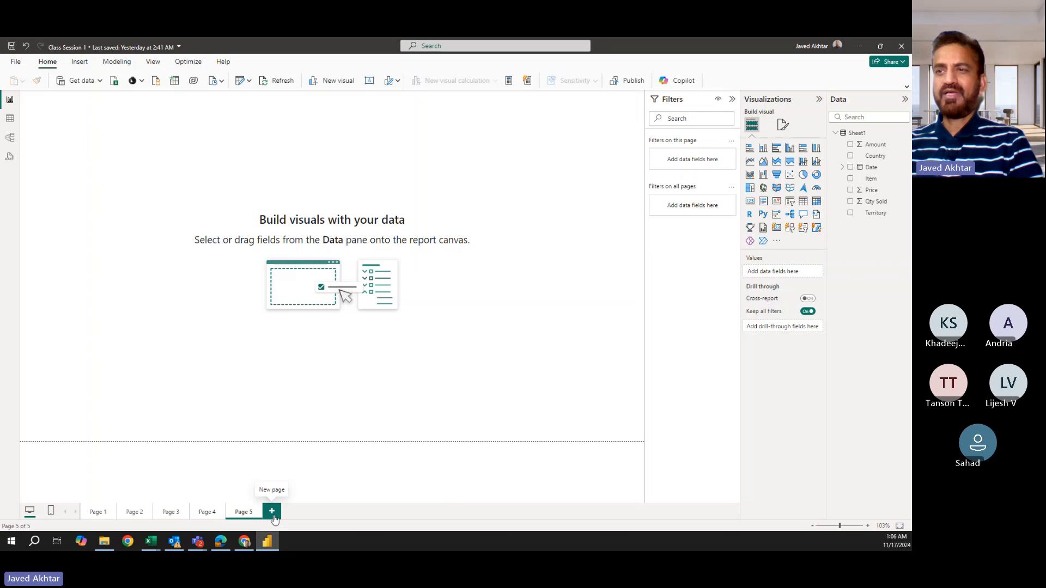
{"action": "left_click", "coordinate": [272, 515]}
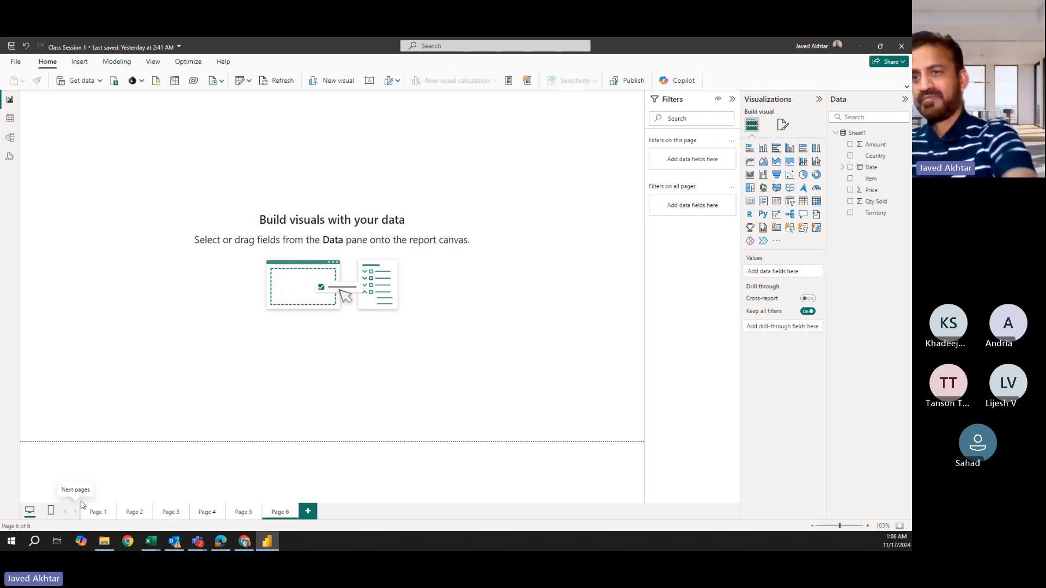
On Page 1, create a clustered column chart of Amount, and move and enlarge it on the canvas.
{"action": "left_click", "coordinate": [99, 515]}
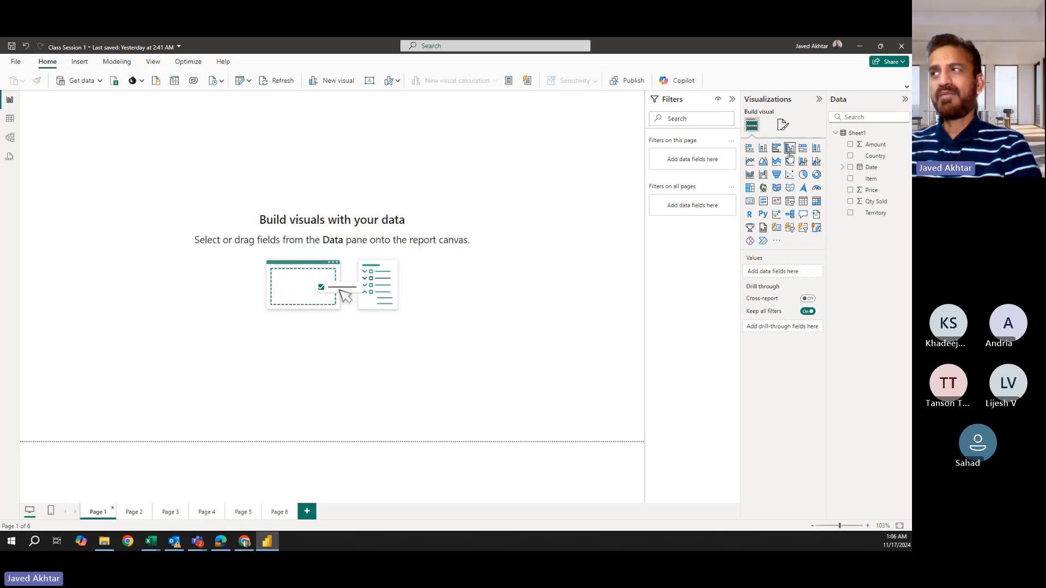
{"action": "left_click", "coordinate": [850, 145]}
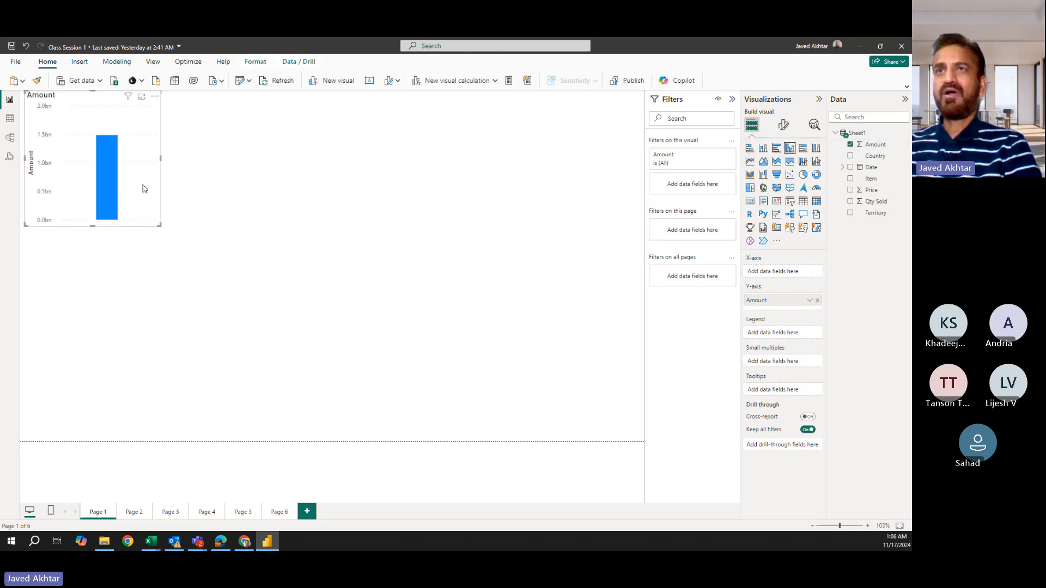
{"action": "left_click_drag", "start_coordinate": [139, 188], "coordinate": [171, 257]}
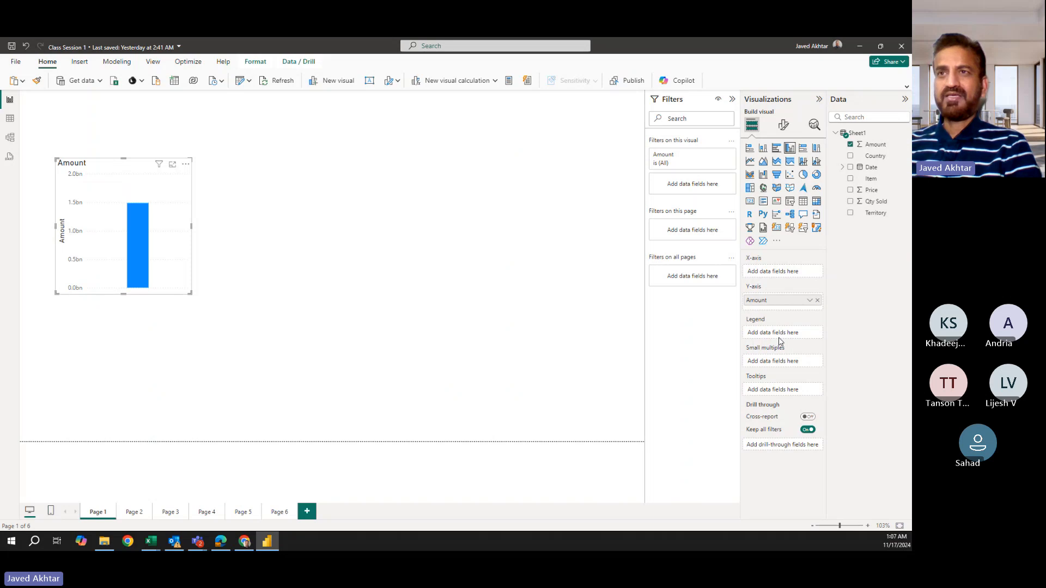
{"action": "left_click_drag", "start_coordinate": [189, 293], "coordinate": [279, 356]}
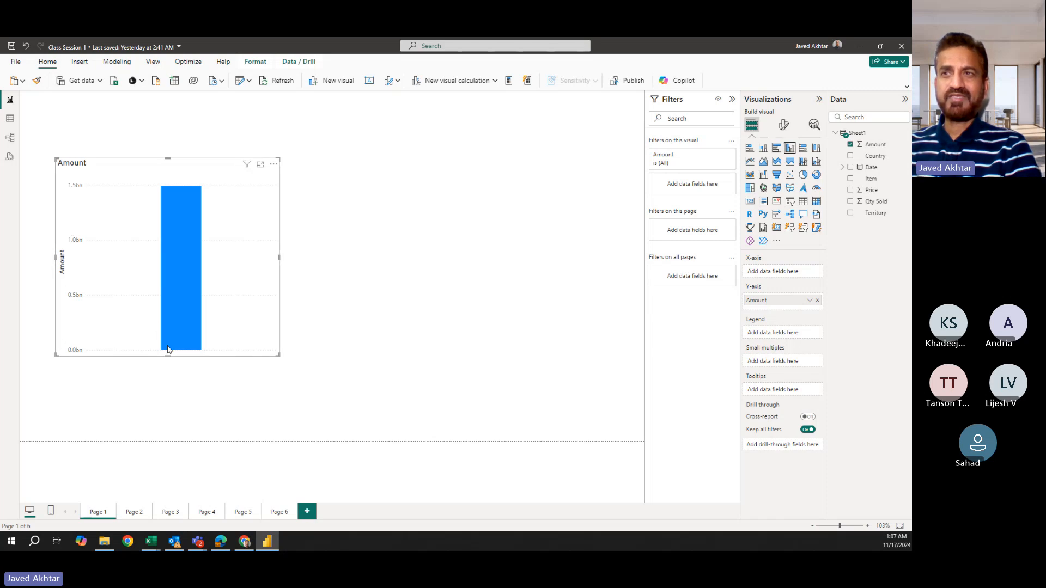
Add the Country field to the X-axis of the Amount column chart.
{"action": "mouse_move", "coordinate": [179, 194]}
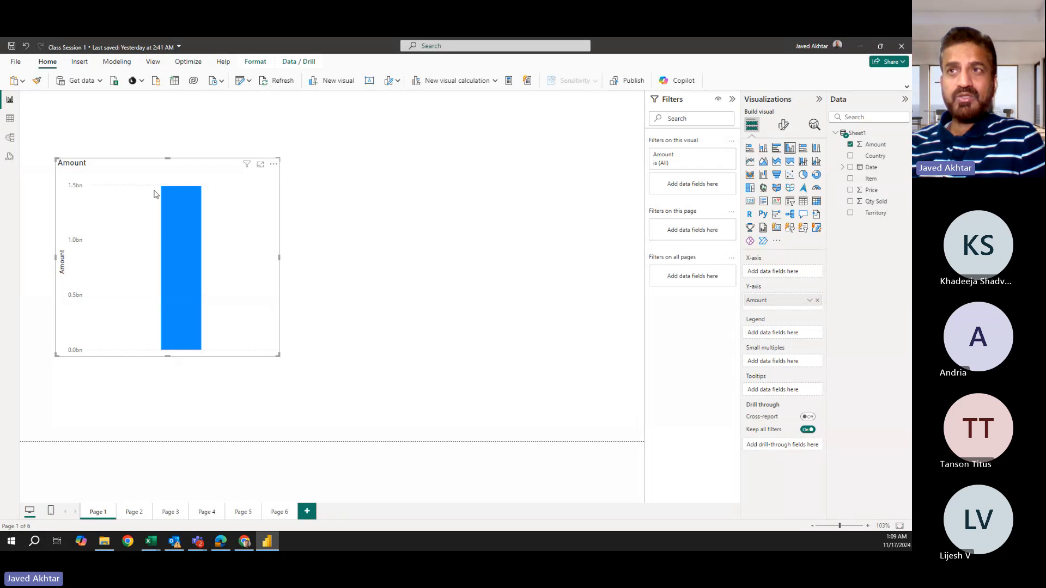
{"action": "mouse_move", "coordinate": [182, 199]}
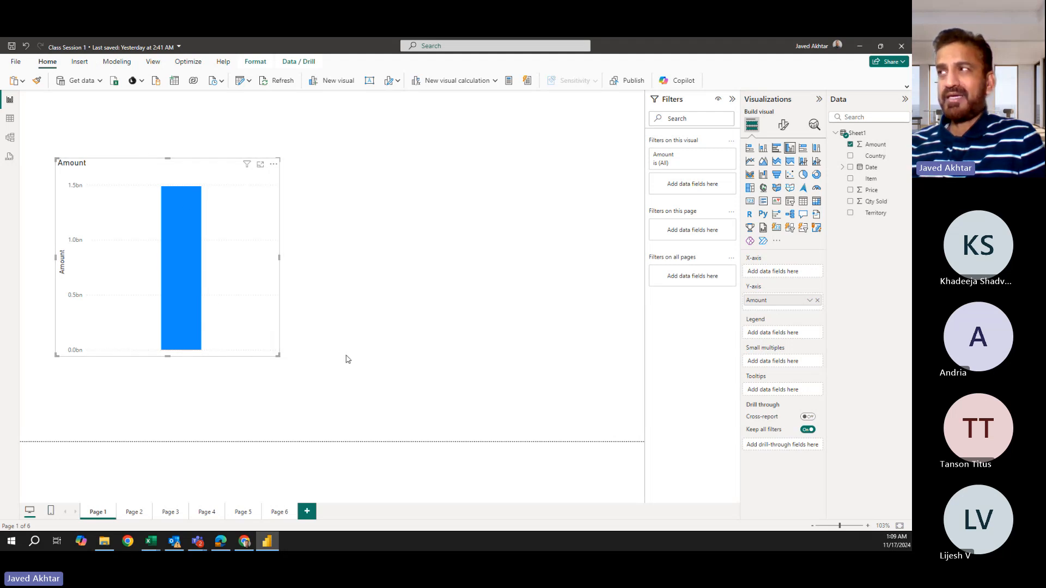
{"action": "mouse_move", "coordinate": [876, 158]}
{"action": "left_mouse_down"}
{"action": "mouse_move", "coordinate": [818, 175]}
{"action": "mouse_move", "coordinate": [773, 278]}
{"action": "mouse_move", "coordinate": [725, 262]}
{"action": "mouse_move", "coordinate": [25, 395]}
{"action": "mouse_move", "coordinate": [59, 358]}
{"action": "mouse_move", "coordinate": [197, 353]}
{"action": "mouse_move", "coordinate": [180, 340]}
{"action": "mouse_move", "coordinate": [169, 249]}
{"action": "mouse_move", "coordinate": [173, 346]}
{"action": "mouse_move", "coordinate": [467, 352]}
{"action": "mouse_move", "coordinate": [628, 314]}
{"action": "mouse_move", "coordinate": [737, 262]}
{"action": "mouse_move", "coordinate": [776, 279]}
{"action": "mouse_move", "coordinate": [888, 159]}
{"action": "left_mouse_up"}
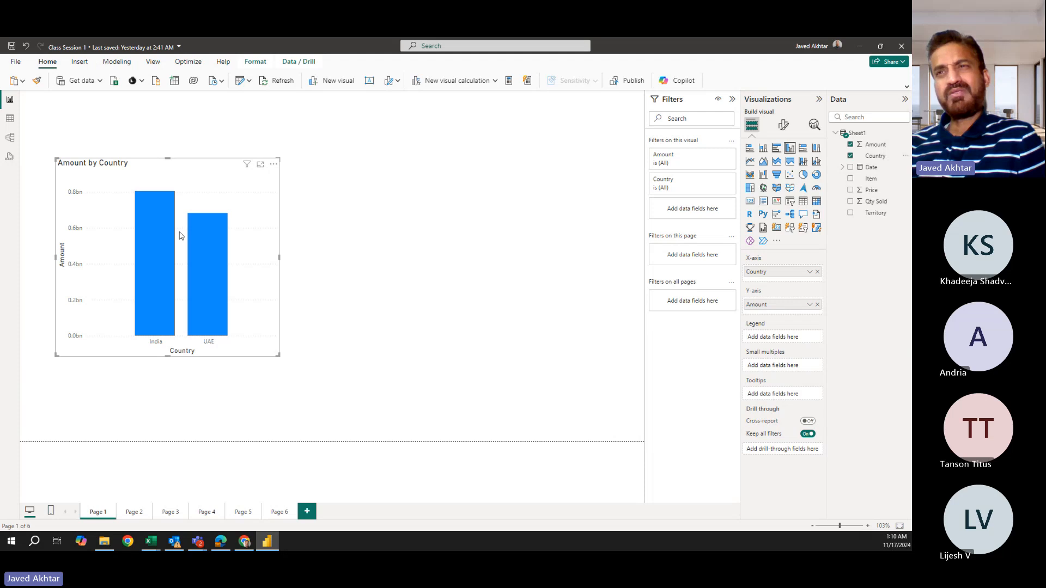
{"action": "mouse_move", "coordinate": [152, 332]}
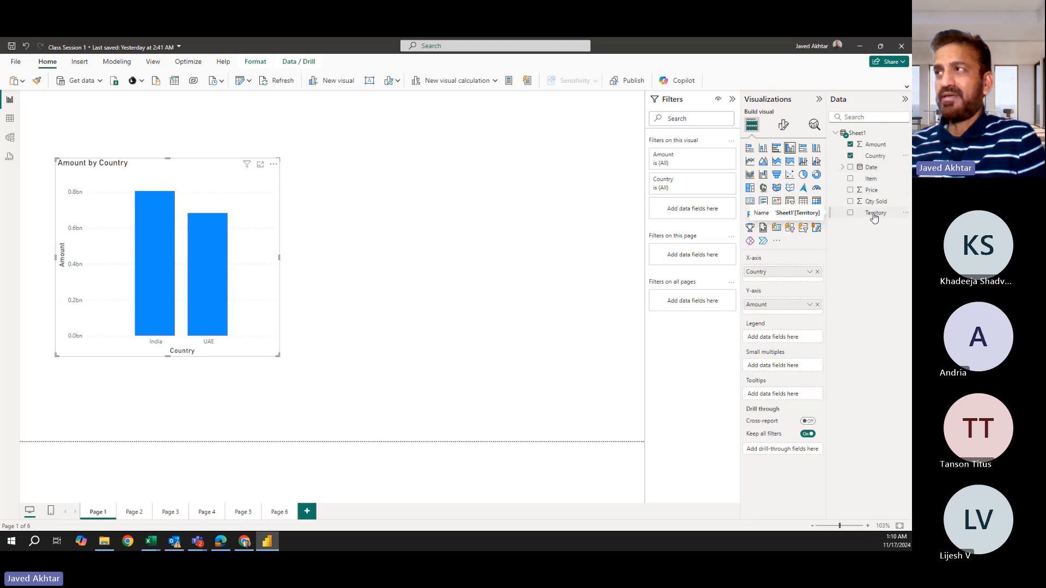
Try Territory as the chart's legend, inspect the individual territory columns, and take Territory out again.
{"action": "left_click_drag", "start_coordinate": [873, 215], "coordinate": [770, 344]}
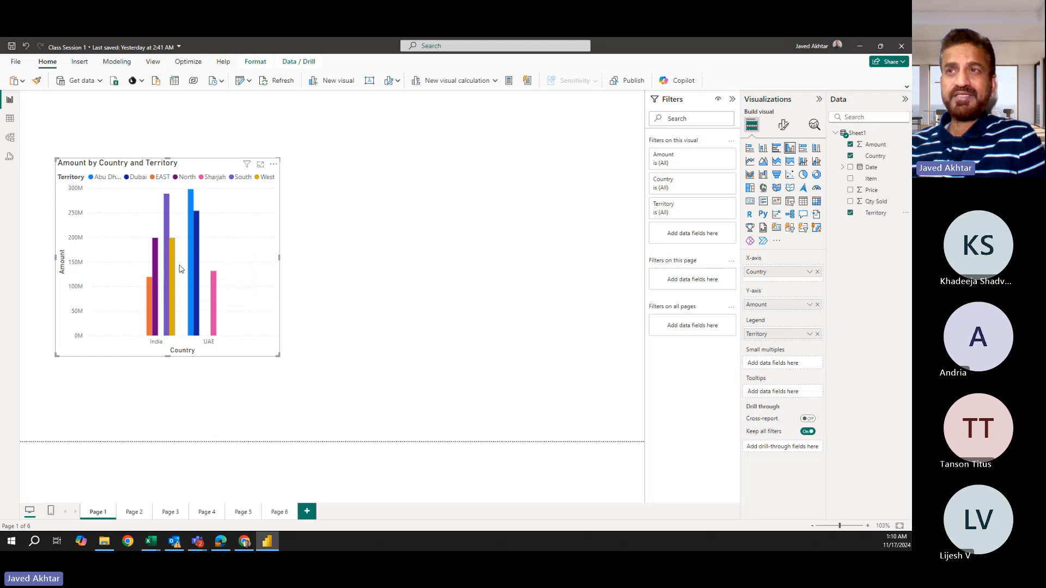
{"action": "mouse_move", "coordinate": [192, 271]}
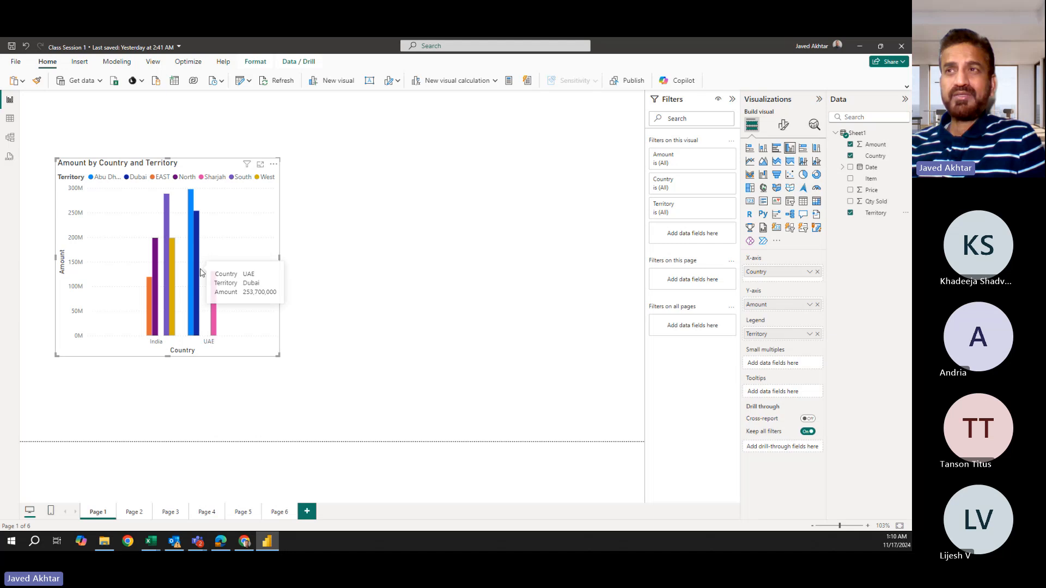
{"action": "mouse_move", "coordinate": [216, 284]}
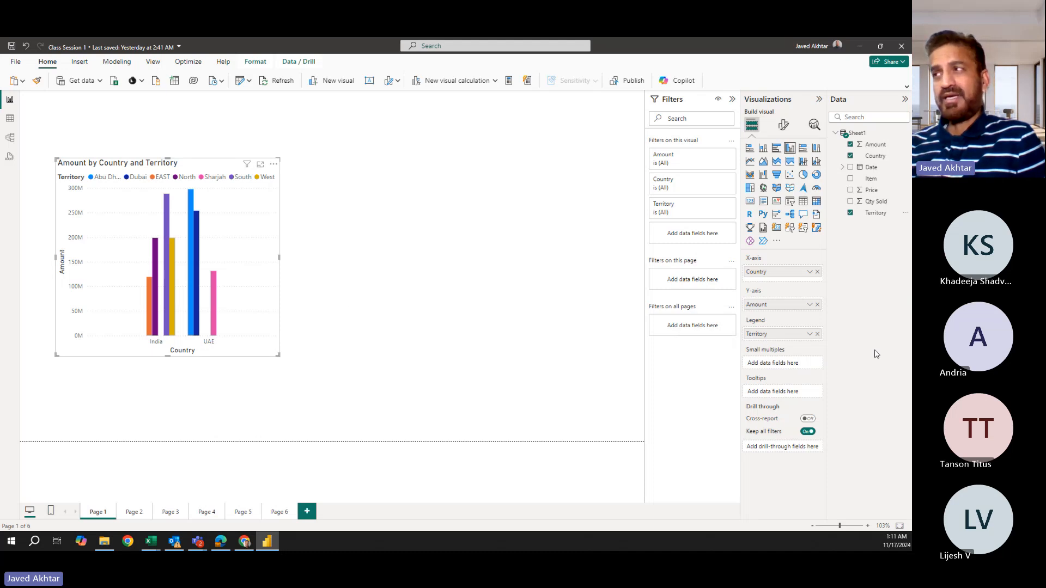
{"action": "left_click", "coordinate": [817, 335]}
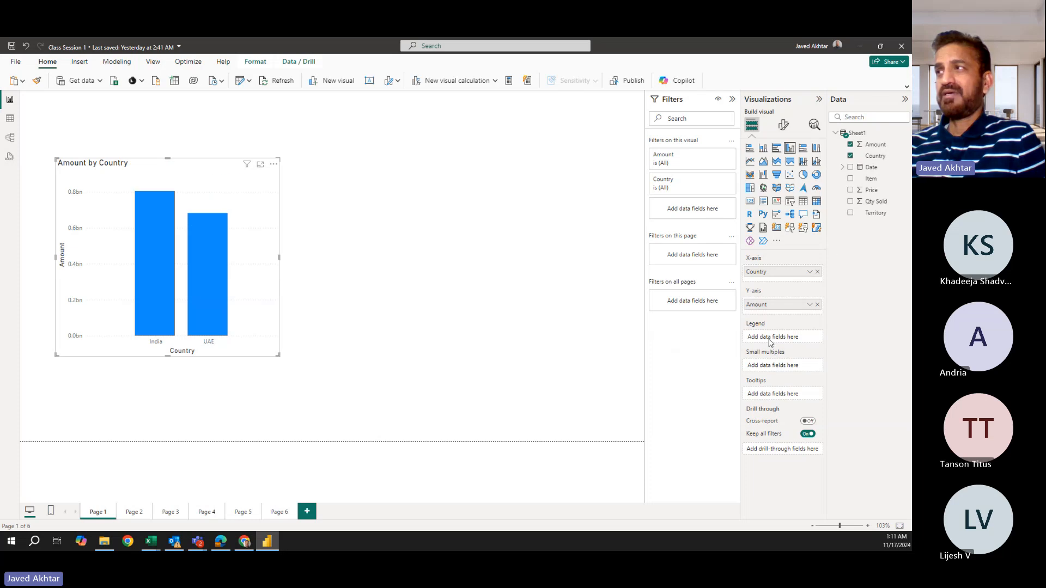
Set Month from the Date hierarchy as the chart's legend, and enlarge the chart, mainly in width.
{"action": "left_click", "coordinate": [847, 169]}
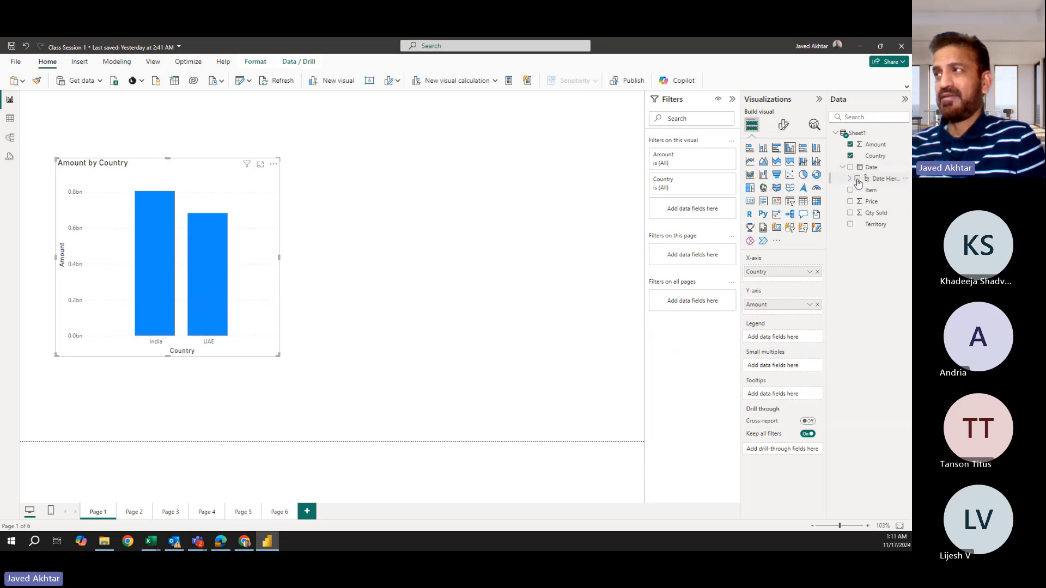
{"action": "left_click", "coordinate": [857, 180]}
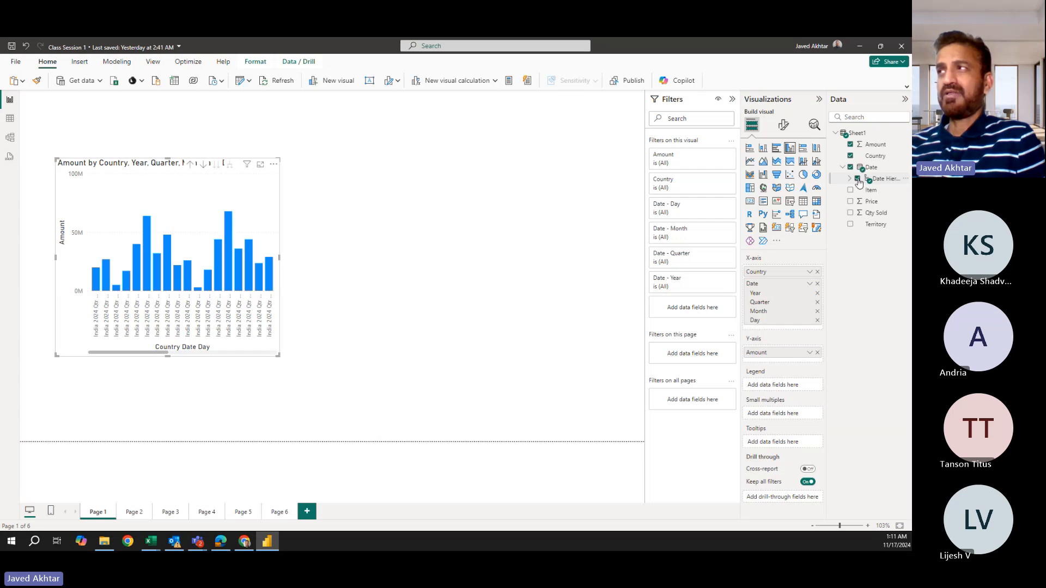
{"action": "left_click", "coordinate": [857, 179]}
{"action": "left_click", "coordinate": [849, 179]}
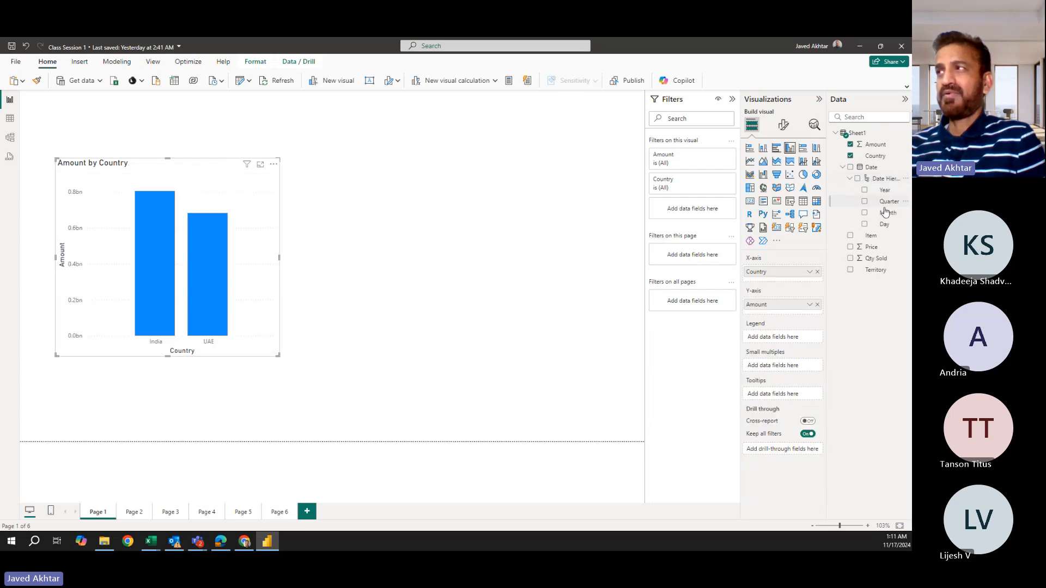
{"action": "left_click_drag", "start_coordinate": [887, 213], "coordinate": [775, 338]}
{"action": "left_click_drag", "start_coordinate": [282, 360], "coordinate": [379, 373]}
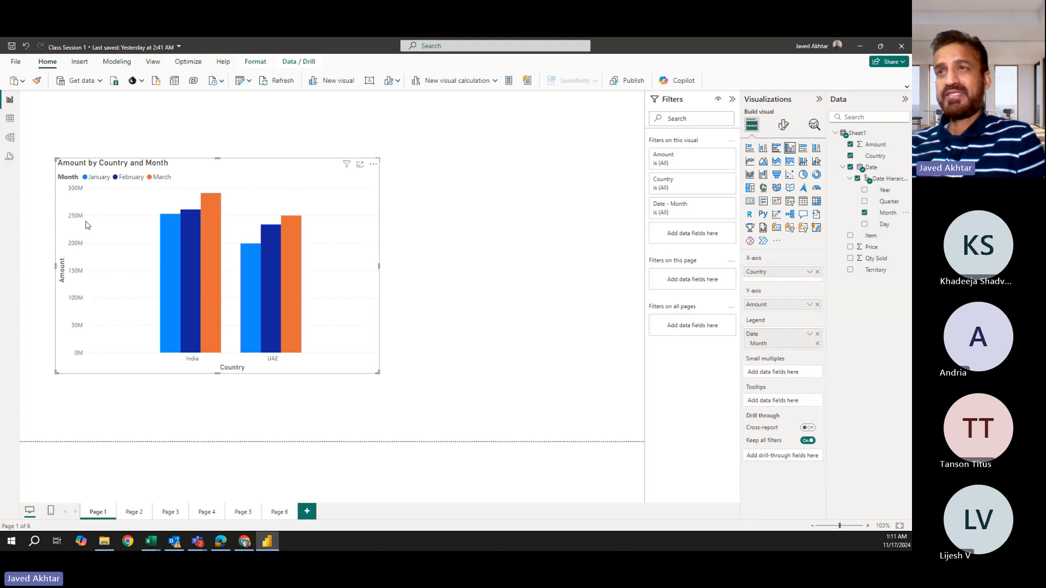
{"action": "mouse_move", "coordinate": [267, 243]}
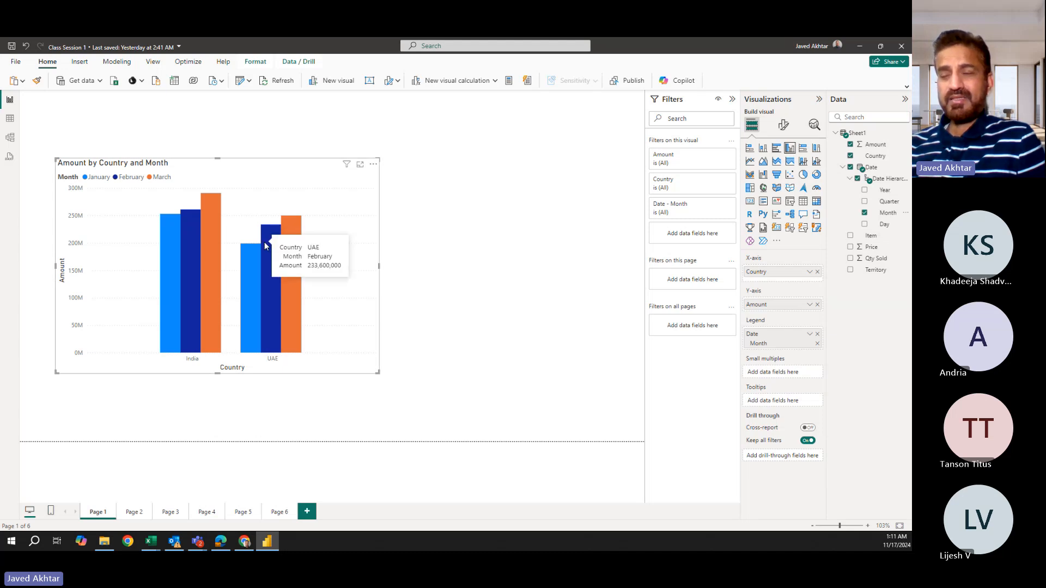
{"action": "mouse_move", "coordinate": [286, 331]}
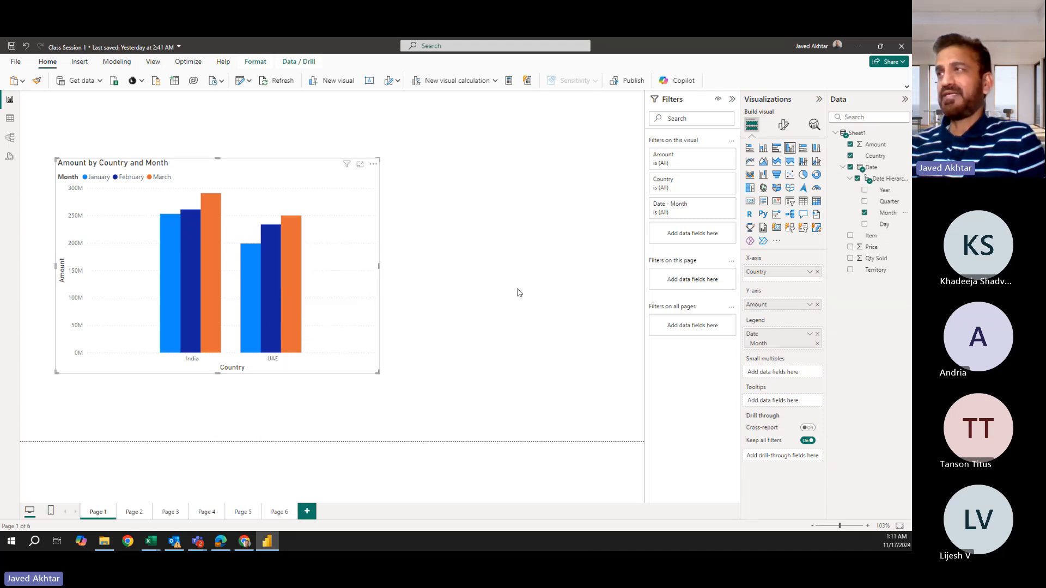
Replace Country with Month on the X-axis, set Country as the legend, and reposition the chart horizontally on the canvas.
{"action": "left_click", "coordinate": [818, 271]}
{"action": "left_click_drag", "start_coordinate": [785, 340], "coordinate": [772, 275]}
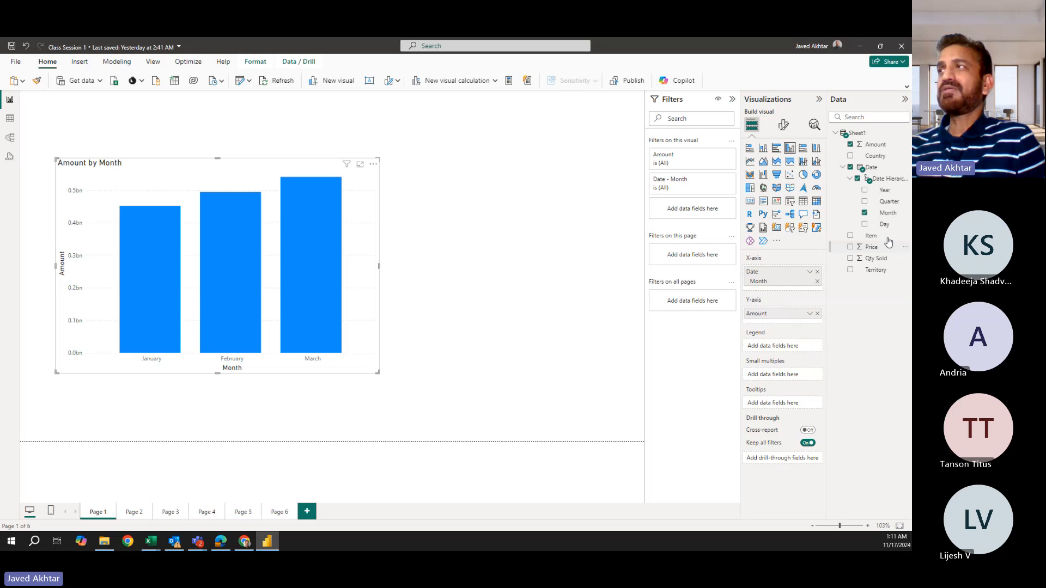
{"action": "left_click_drag", "start_coordinate": [874, 156], "coordinate": [782, 345]}
{"action": "mouse_move", "coordinate": [758, 416]}
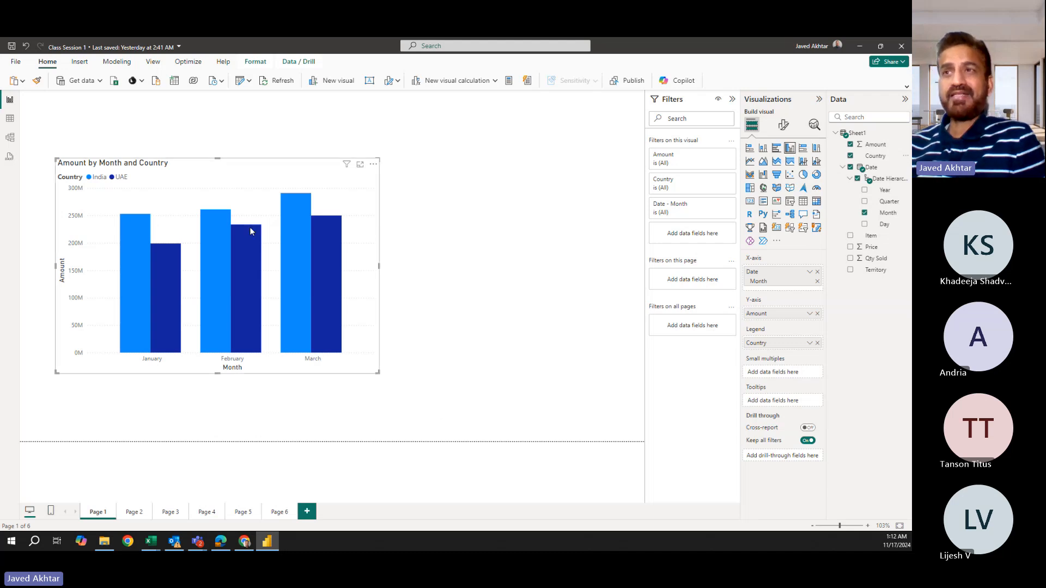
{"action": "mouse_move", "coordinate": [244, 317]}
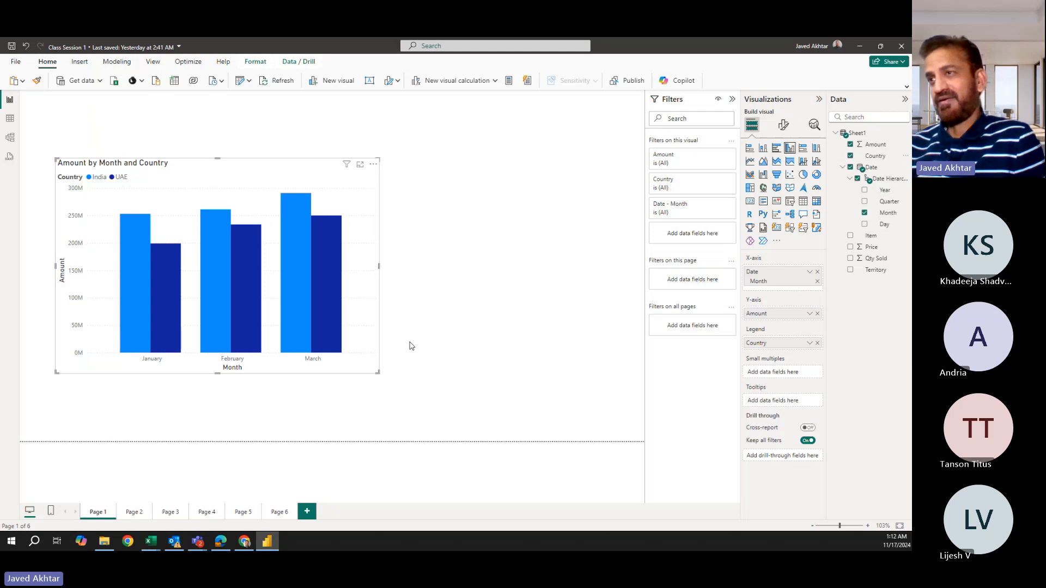
{"action": "left_click_drag", "start_coordinate": [372, 343], "coordinate": [448, 344]}
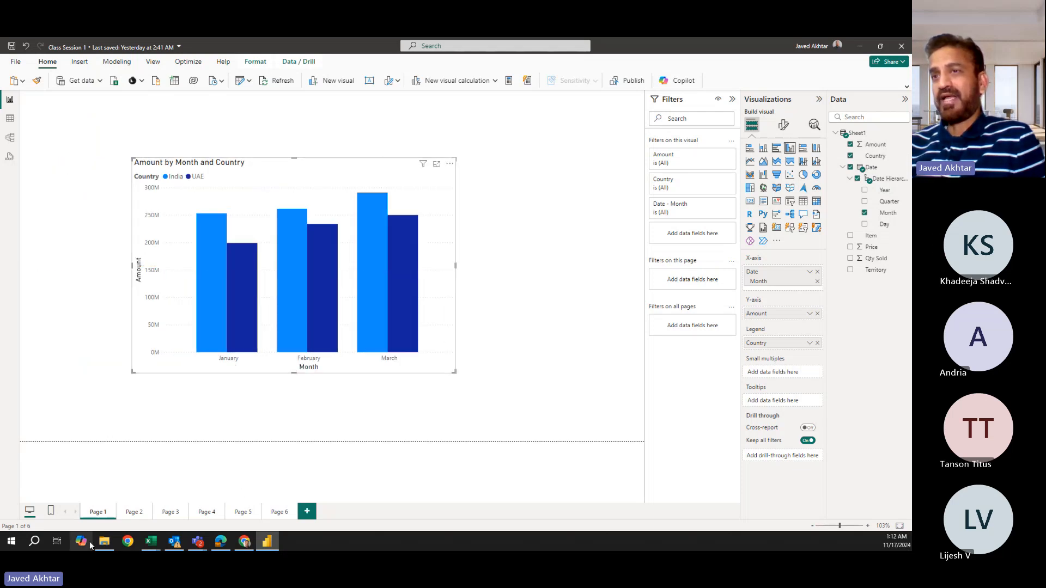
Rename Page 1 as "Sales BY MOnth & Country" and shift its Amount chart horizontally toward the middle of the canvas.
{"action": "right_click", "coordinate": [103, 516]}
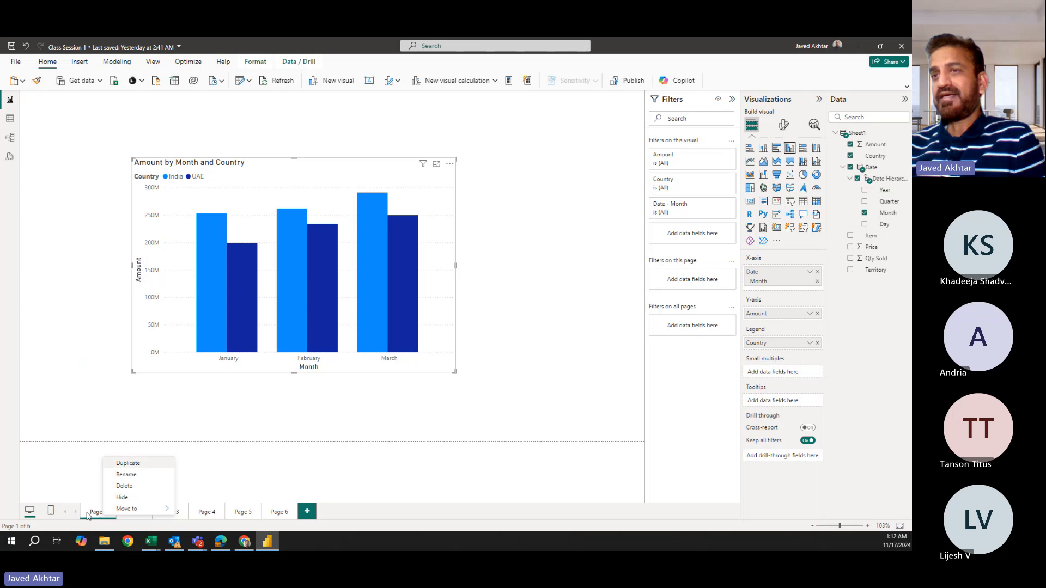
{"action": "left_click", "coordinate": [130, 476]}
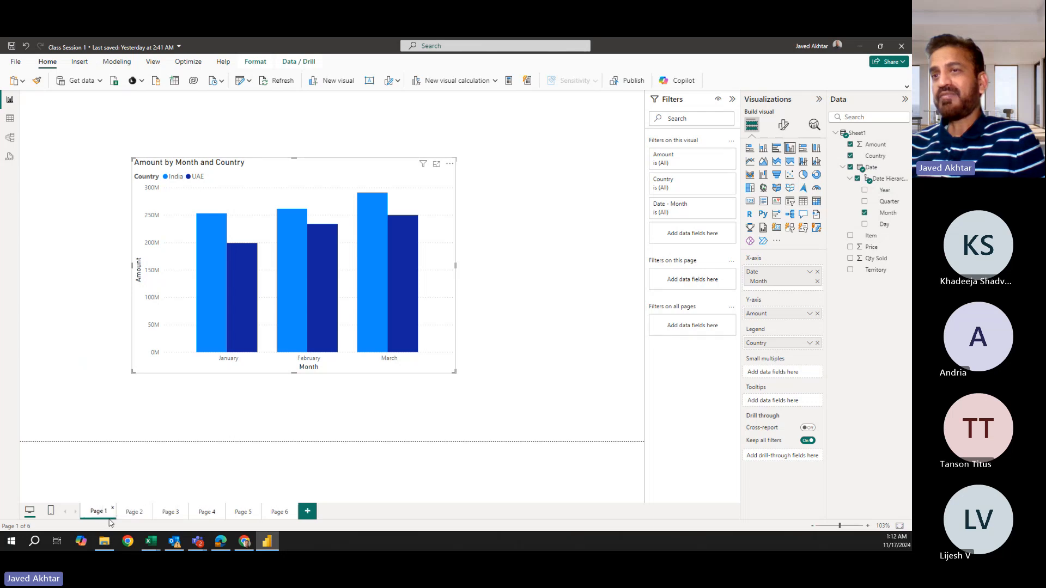
{"action": "key", "text": "BackSpace"}
{"action": "key", "text": "BackSpace"}
{"action": "key", "text": "BackSpace"}
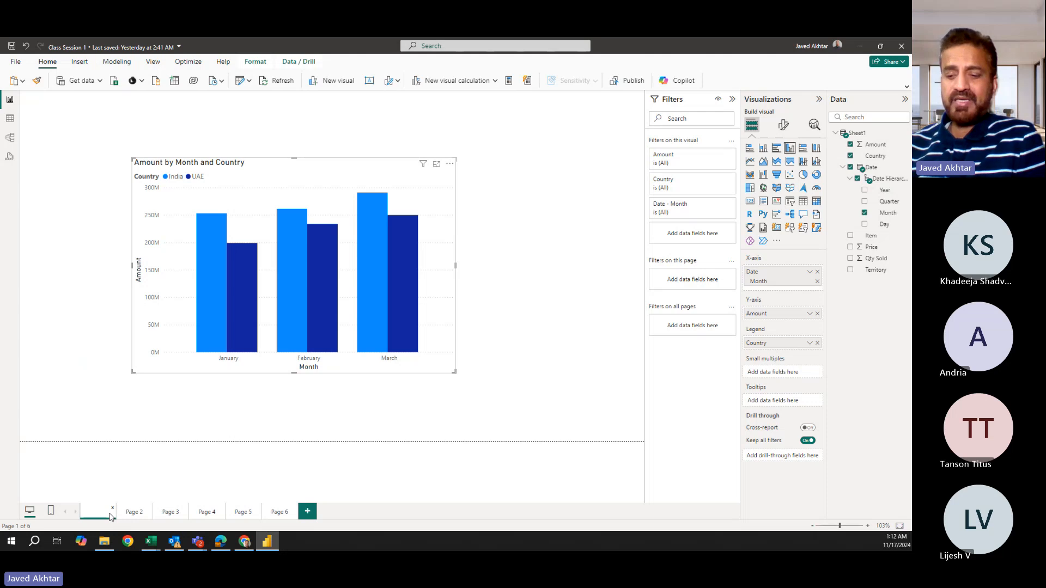
{"action": "type", "text": "Sales"}
{"action": "type", "text": " BY"}
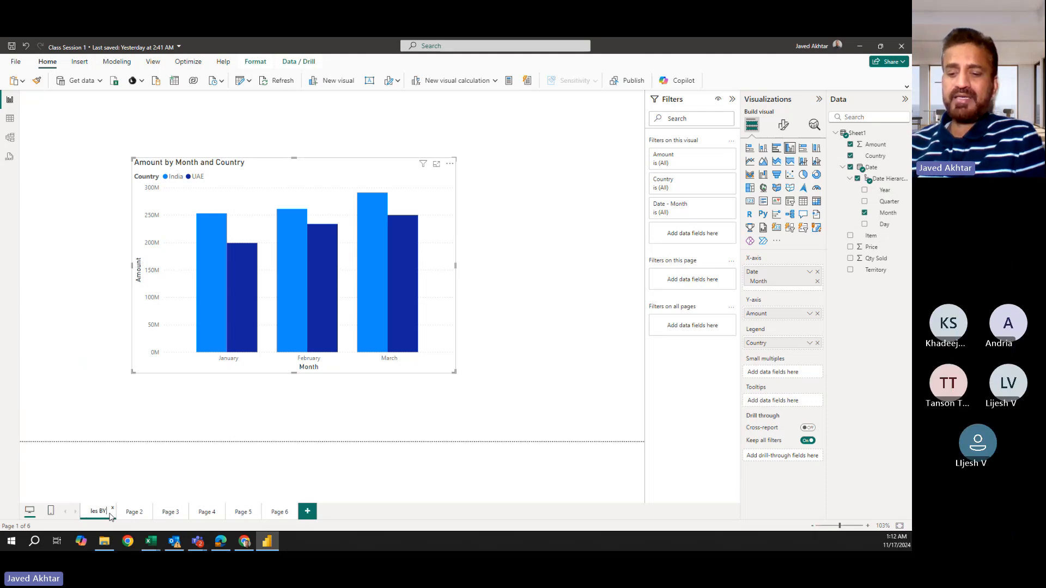
{"action": "type", "text": " MOnth "}
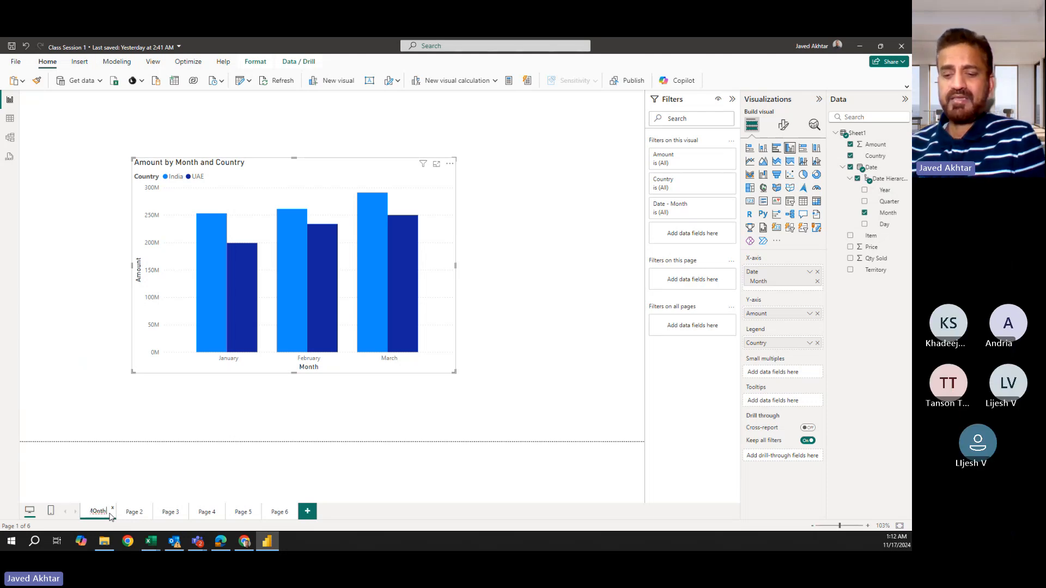
{"action": "type", "text": "& Cou"}
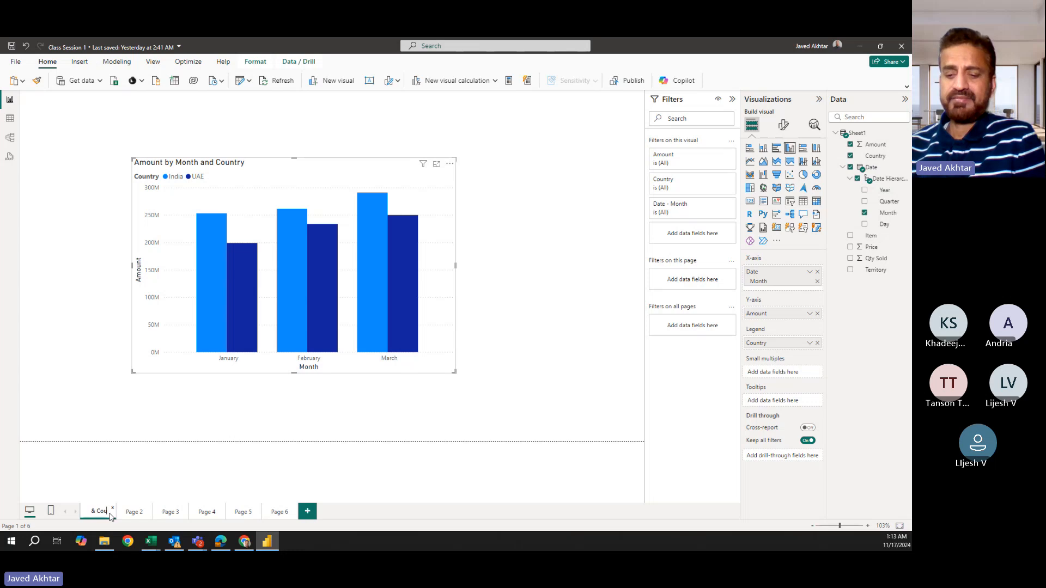
{"action": "type", "text": "ntry"}
{"action": "key", "text": "Return"}
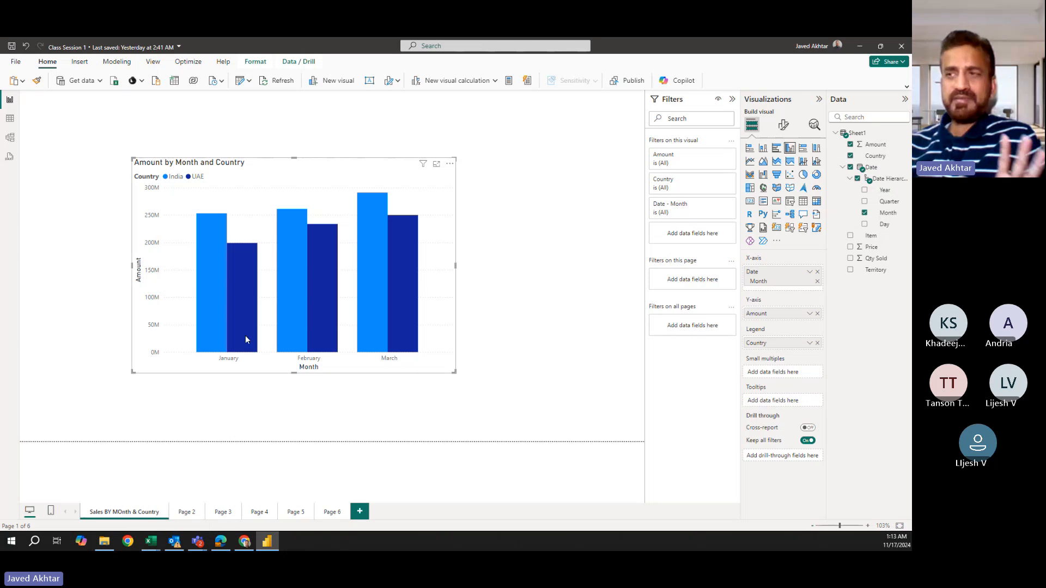
{"action": "mouse_move", "coordinate": [250, 337]}
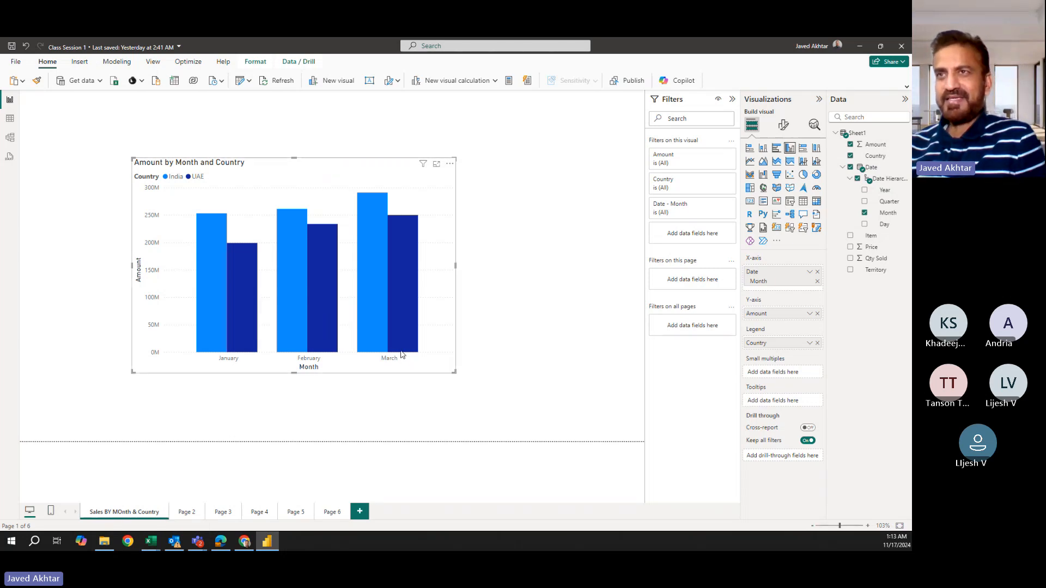
{"action": "left_click_drag", "start_coordinate": [441, 358], "coordinate": [479, 357]}
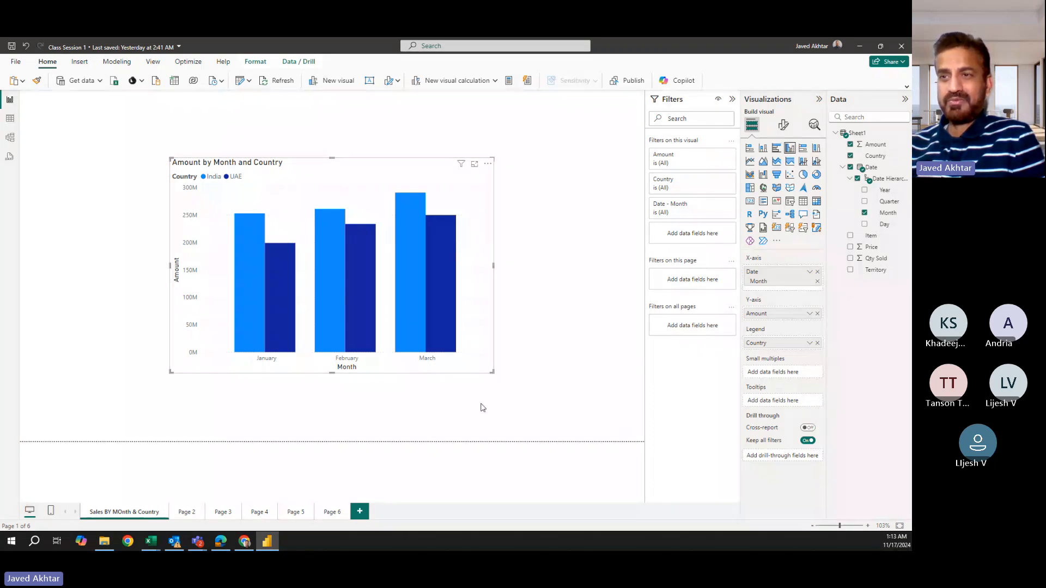
On Page 2, create a clustered column chart of Qty Sold and move it toward the middle of the canvas.
{"action": "left_click", "coordinate": [185, 512]}
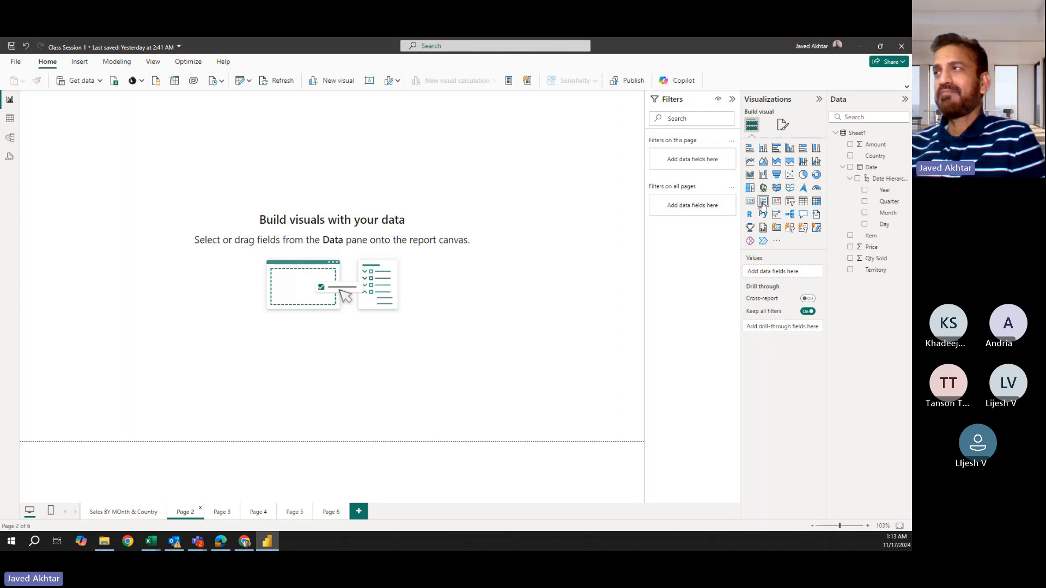
{"action": "left_click", "coordinate": [851, 145]}
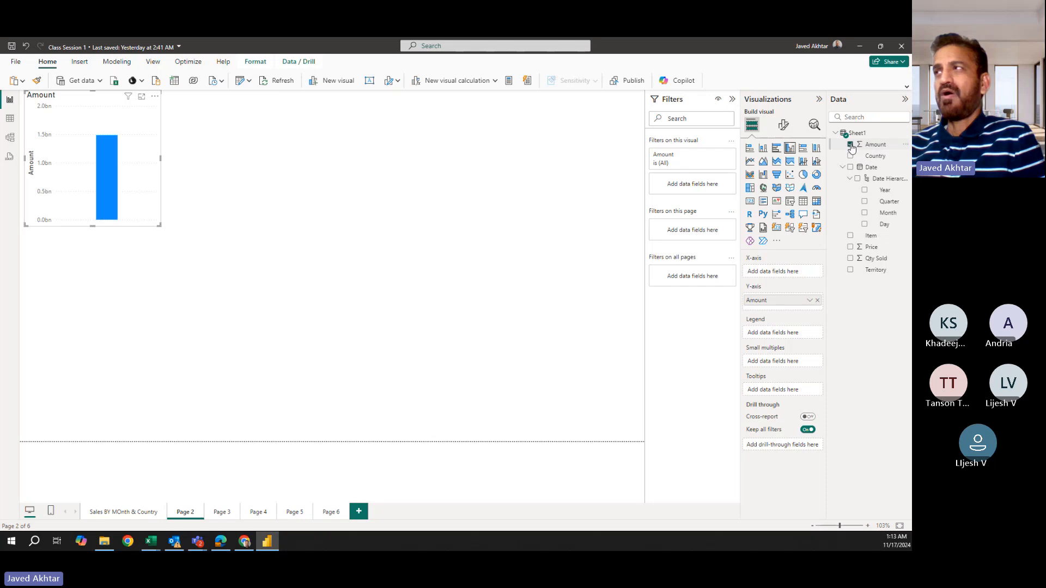
{"action": "left_click", "coordinate": [851, 144]}
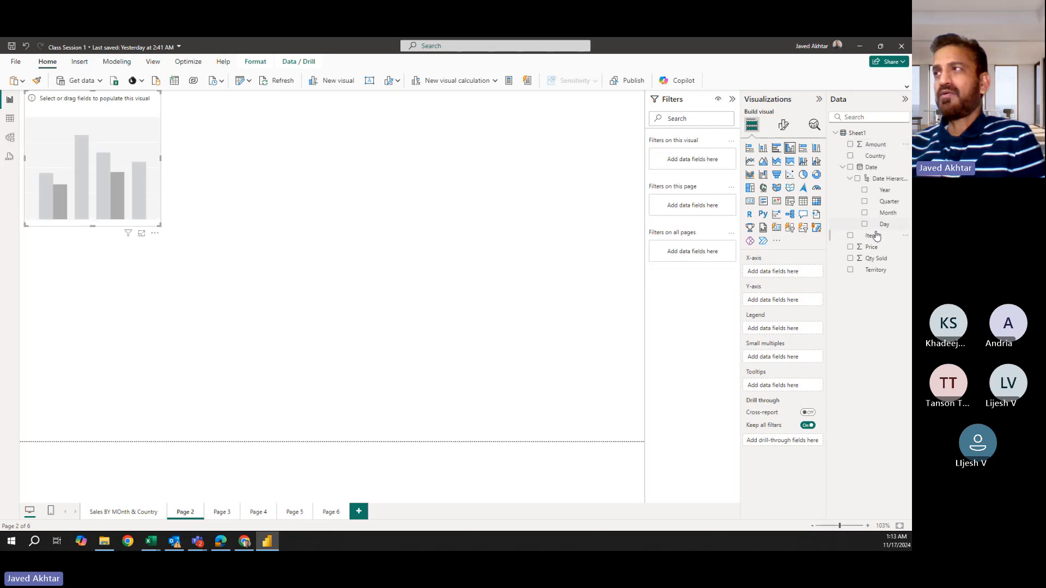
{"action": "left_click", "coordinate": [850, 258]}
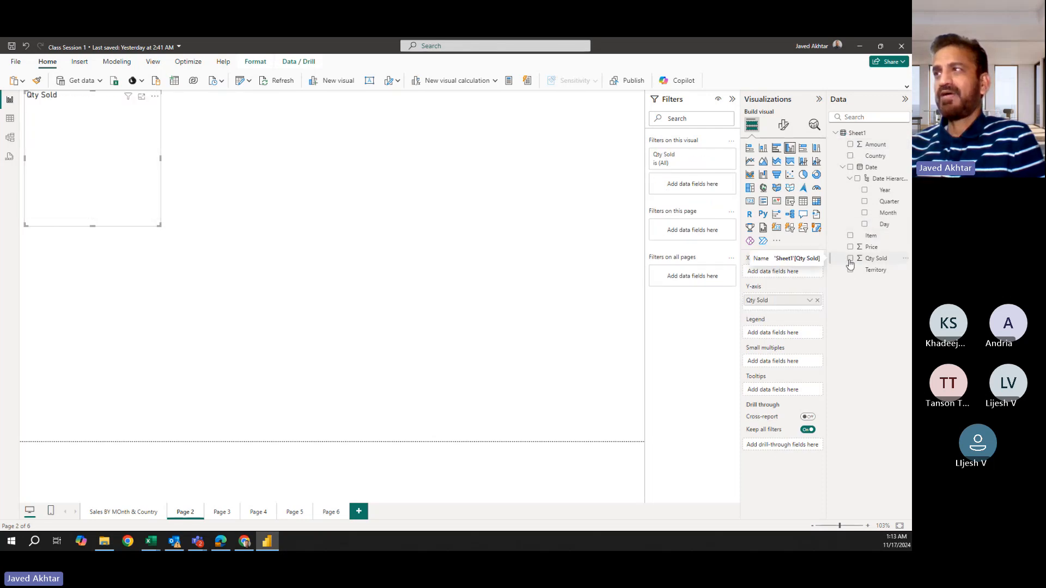
{"action": "left_click_drag", "start_coordinate": [154, 217], "coordinate": [350, 320]}
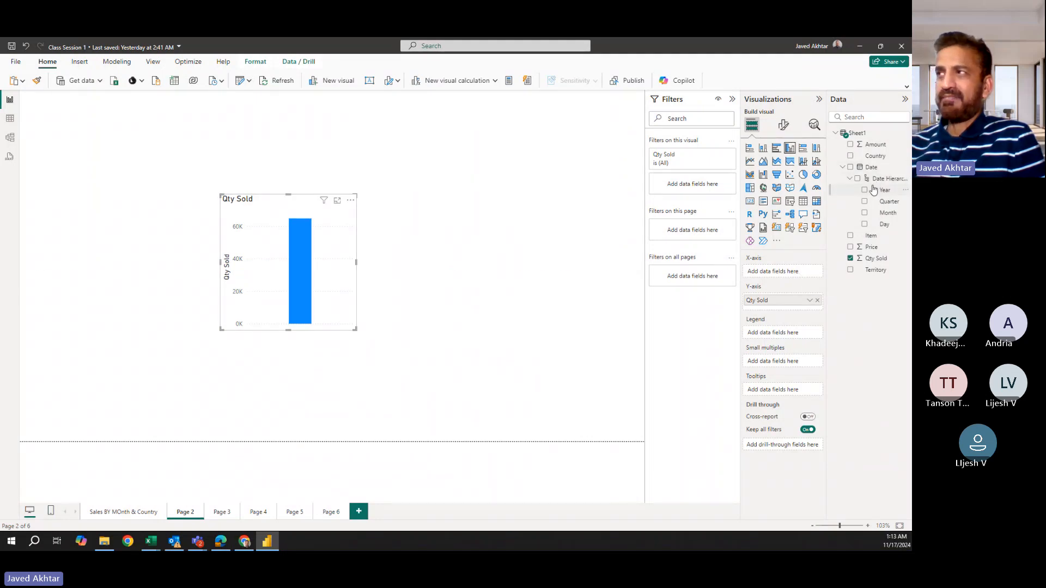
Set Item as the X-axis and Country as the legend of the Qty Sold chart, and enlarge and reposition the chart.
{"action": "left_click", "coordinate": [850, 236]}
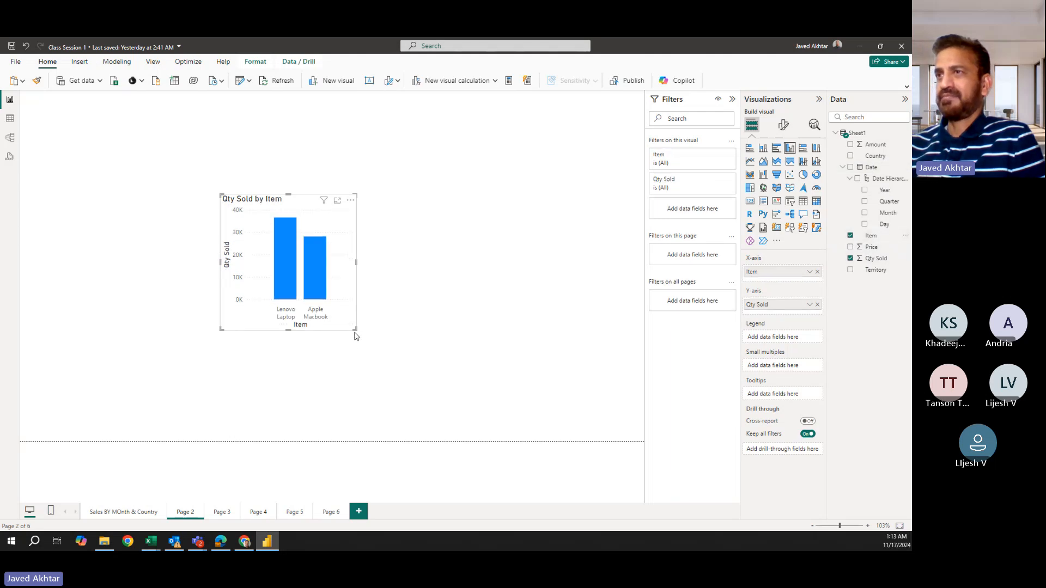
{"action": "left_click_drag", "start_coordinate": [355, 330], "coordinate": [432, 344]}
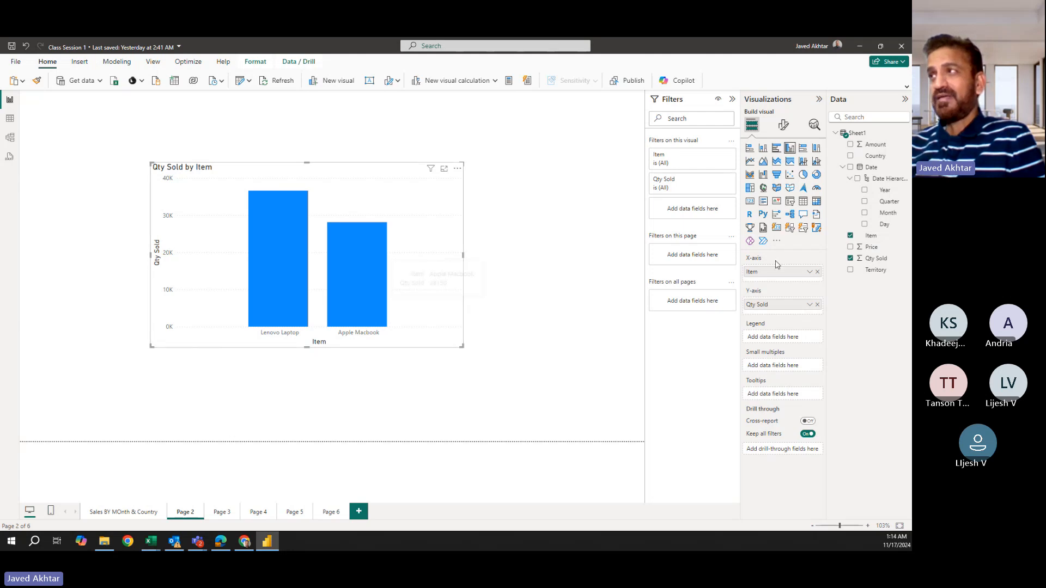
{"action": "left_click_drag", "start_coordinate": [875, 156], "coordinate": [789, 342]}
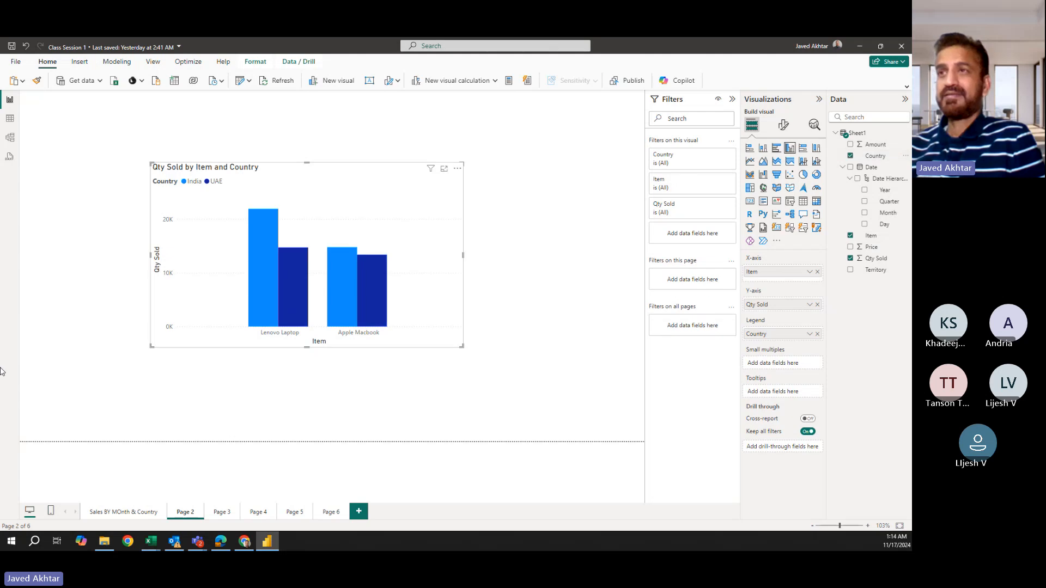
{"action": "left_click_drag", "start_coordinate": [419, 348], "coordinate": [407, 353]}
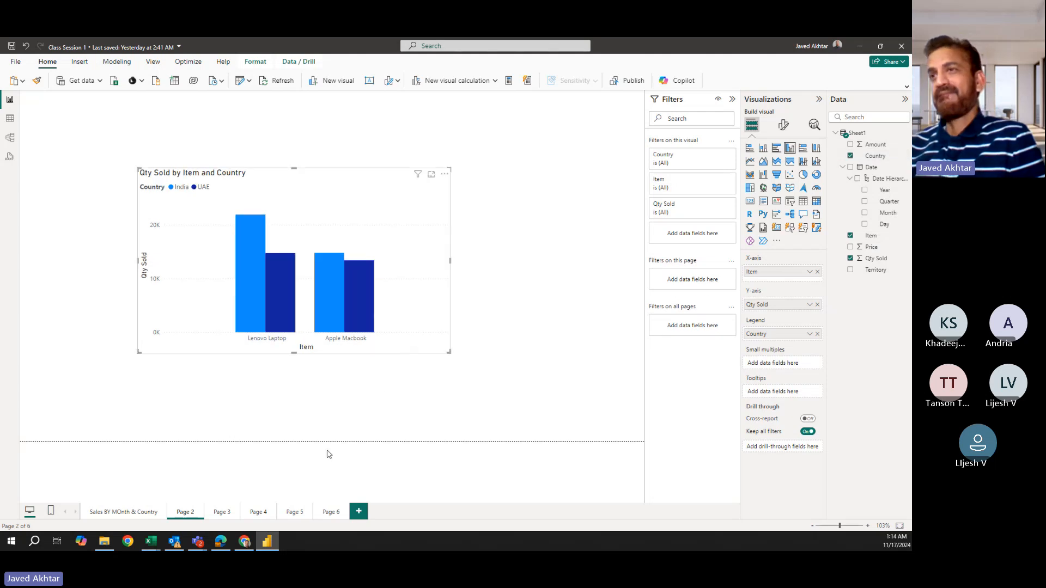
Check the first page's chart for comparison, and rename Page 2 as "Qty Sold BY Product &Country".
{"action": "left_click", "coordinate": [124, 513]}
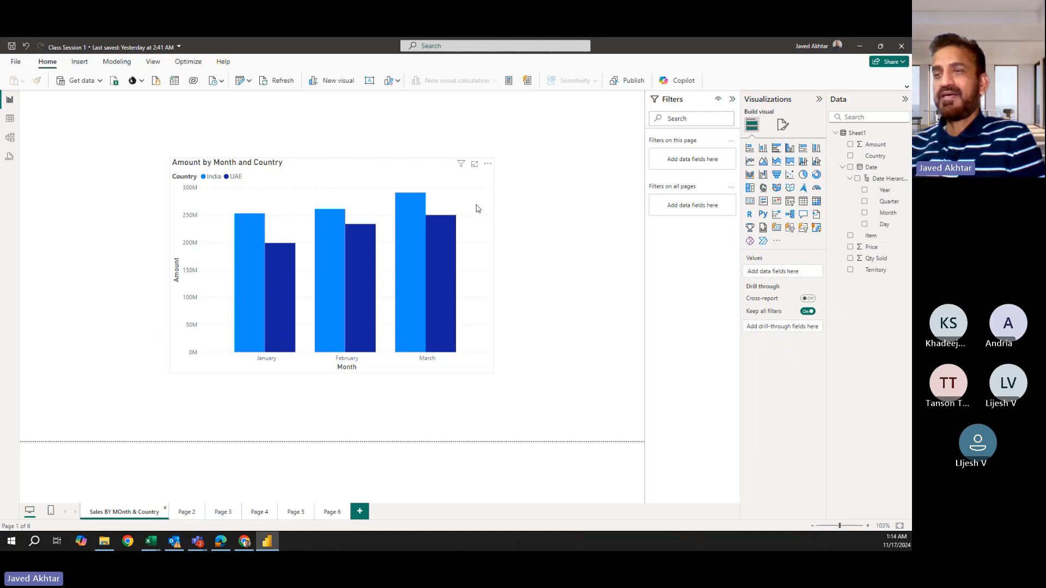
{"action": "left_click", "coordinate": [189, 516]}
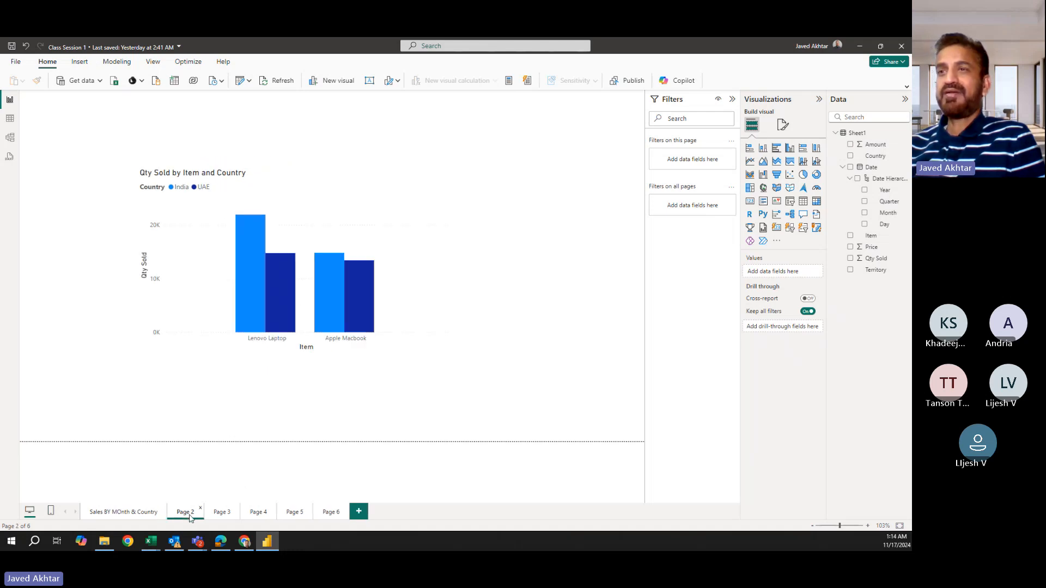
{"action": "right_click", "coordinate": [190, 516]}
{"action": "left_click", "coordinate": [212, 479]}
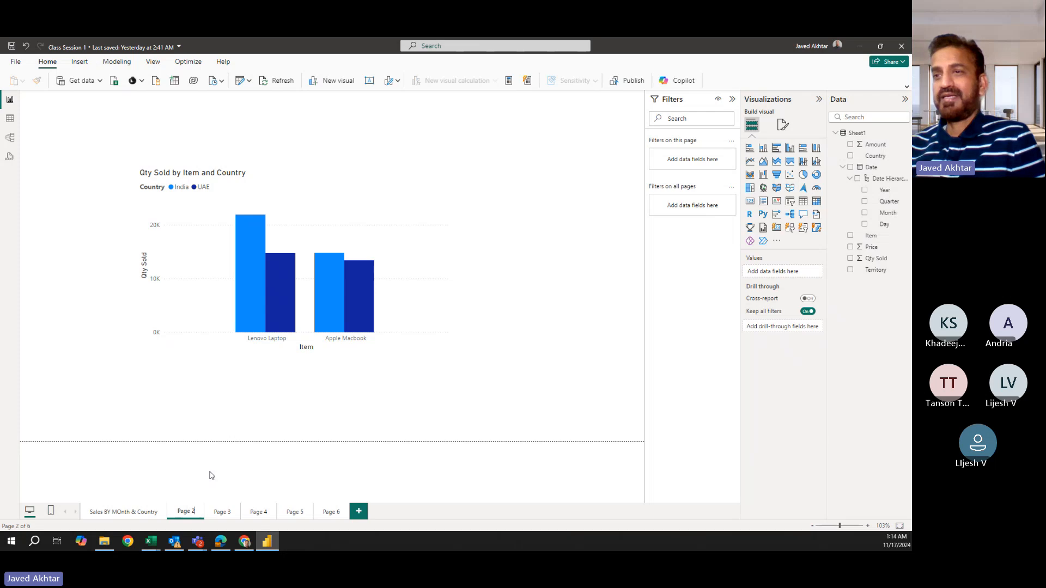
{"action": "mouse_move", "coordinate": [195, 512]}
{"action": "left_mouse_down"}
{"action": "mouse_move", "coordinate": [134, 508]}
{"action": "mouse_move", "coordinate": [221, 517]}
{"action": "mouse_move", "coordinate": [191, 516]}
{"action": "left_mouse_up"}
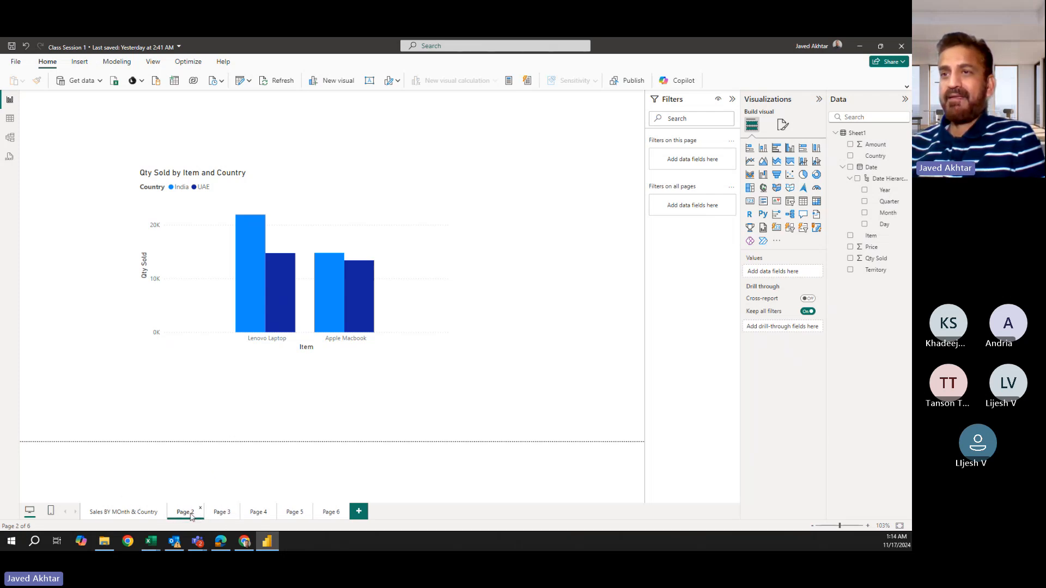
{"action": "right_click", "coordinate": [187, 514]}
{"action": "left_click", "coordinate": [213, 478]}
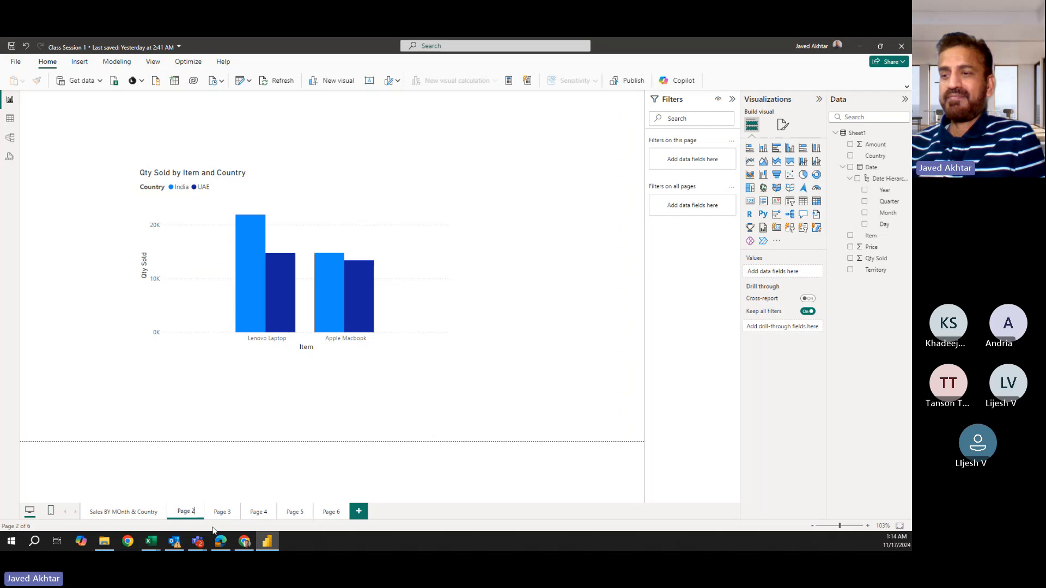
{"action": "key", "text": "BackSpace"}
{"action": "key", "text": "BackSpace"}
{"action": "key", "text": "BackSpace"}
{"action": "key", "text": "BackSpace"}
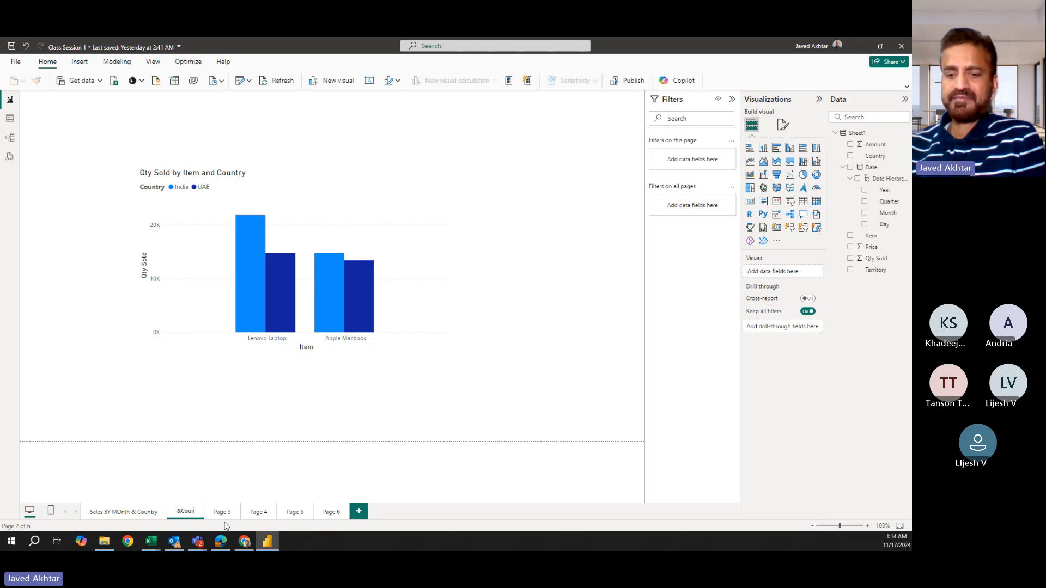
{"action": "key", "text": "Return"}
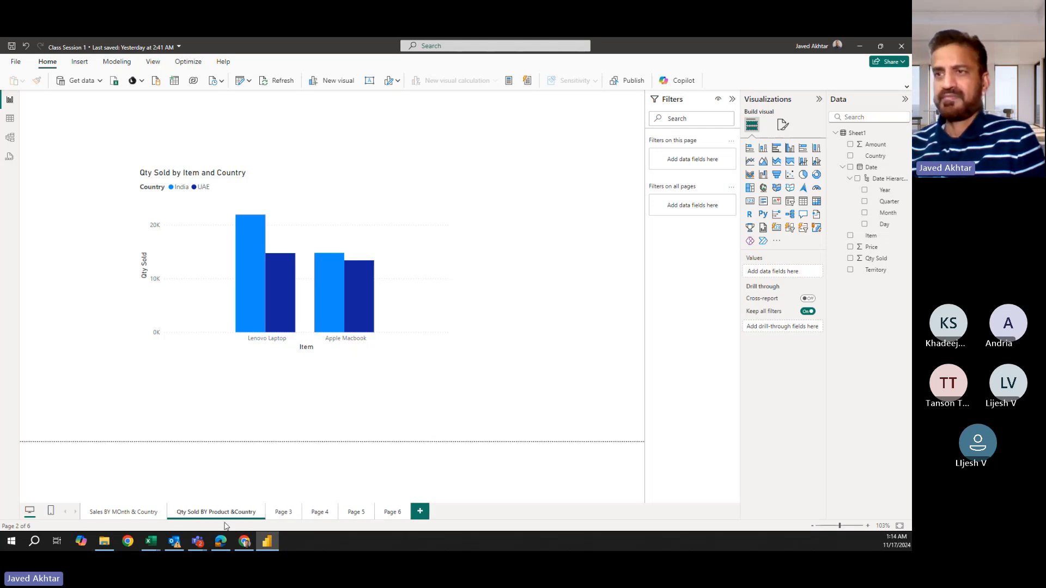
{"action": "left_click", "coordinate": [139, 512]}
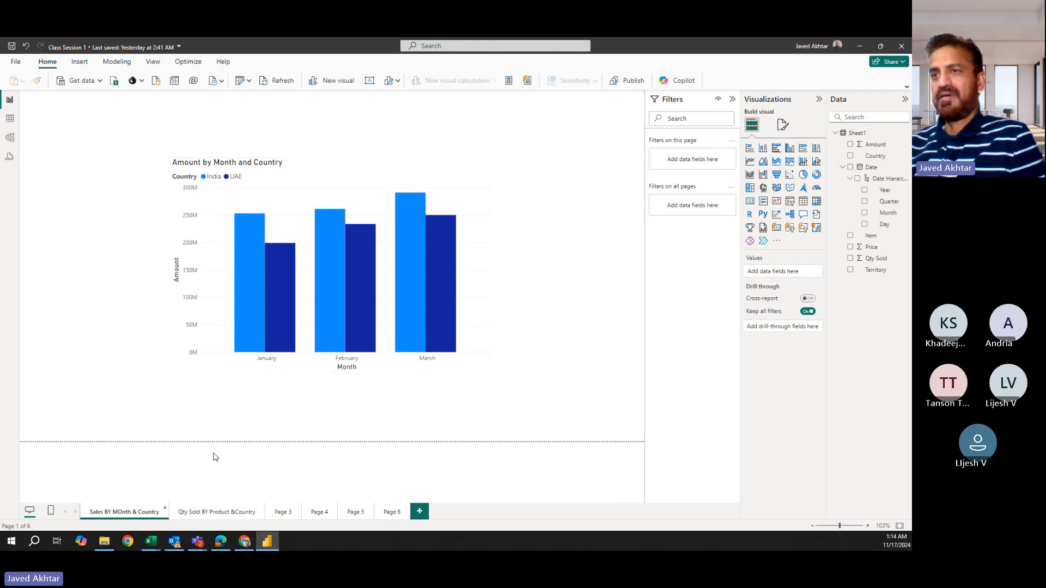
{"action": "left_click", "coordinate": [206, 515]}
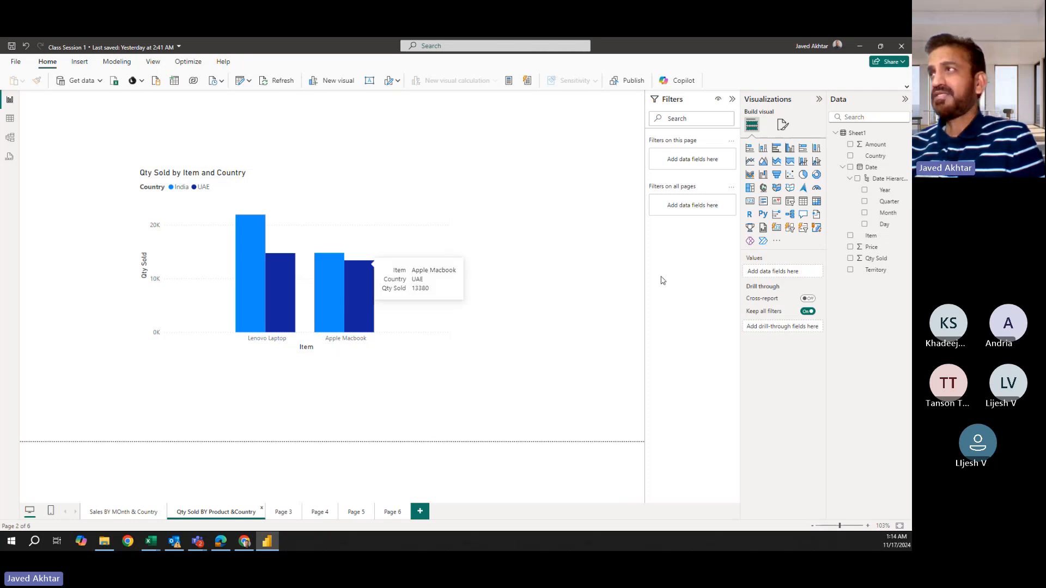
{"action": "left_click", "coordinate": [749, 148]}
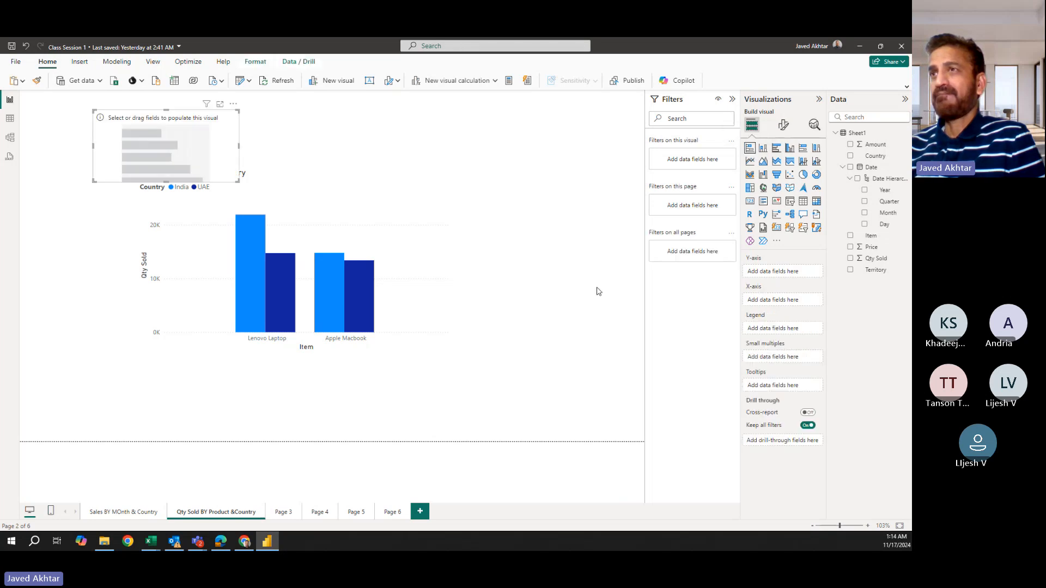
{"action": "left_click", "coordinate": [234, 104]}
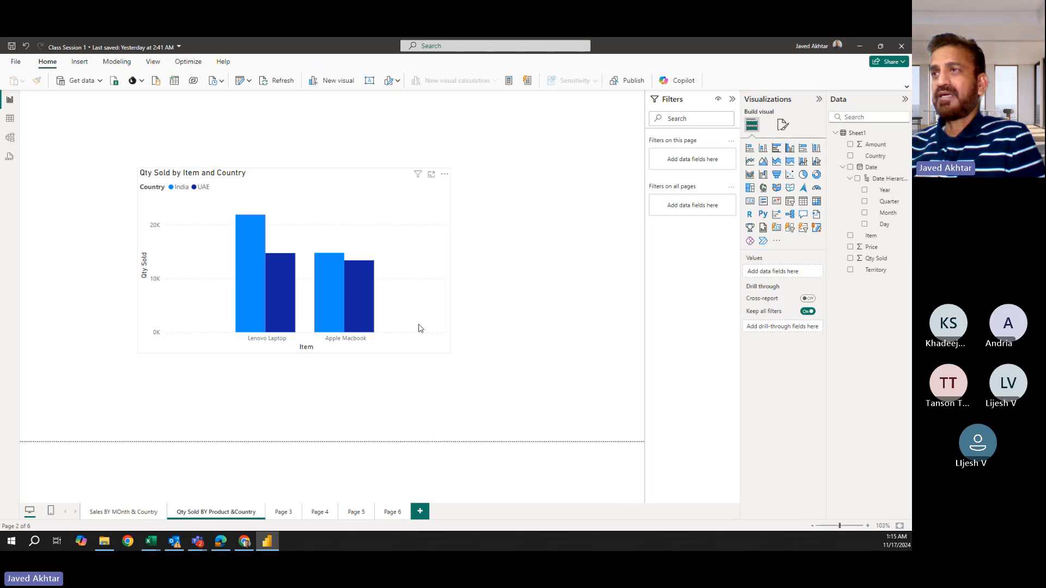
Compare the Qty Sold chart as stacked bar, stacked column and clustered column, and set it to a stacked column chart.
{"action": "left_click", "coordinate": [422, 192]}
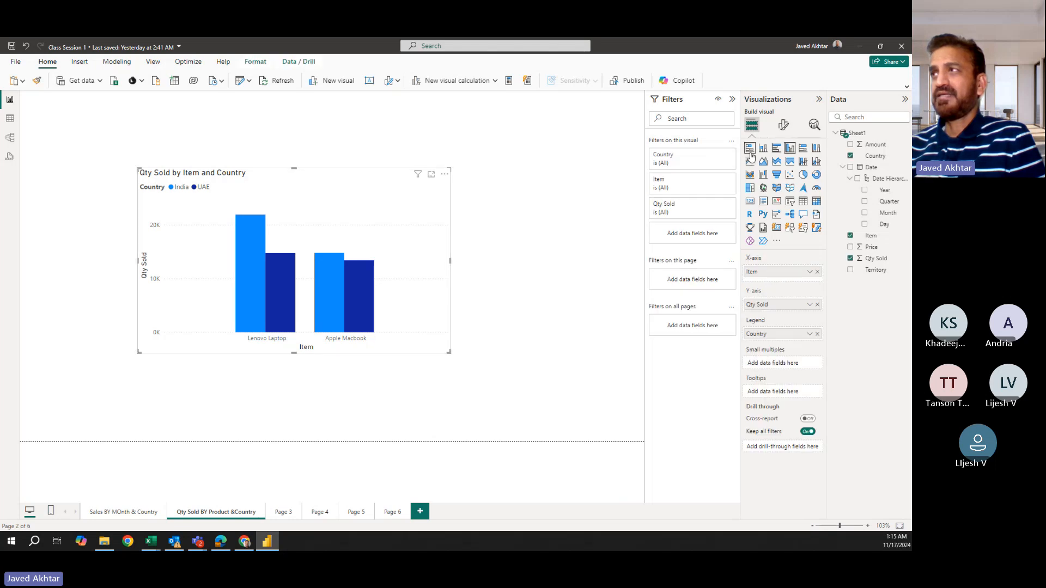
{"action": "left_click", "coordinate": [750, 149]}
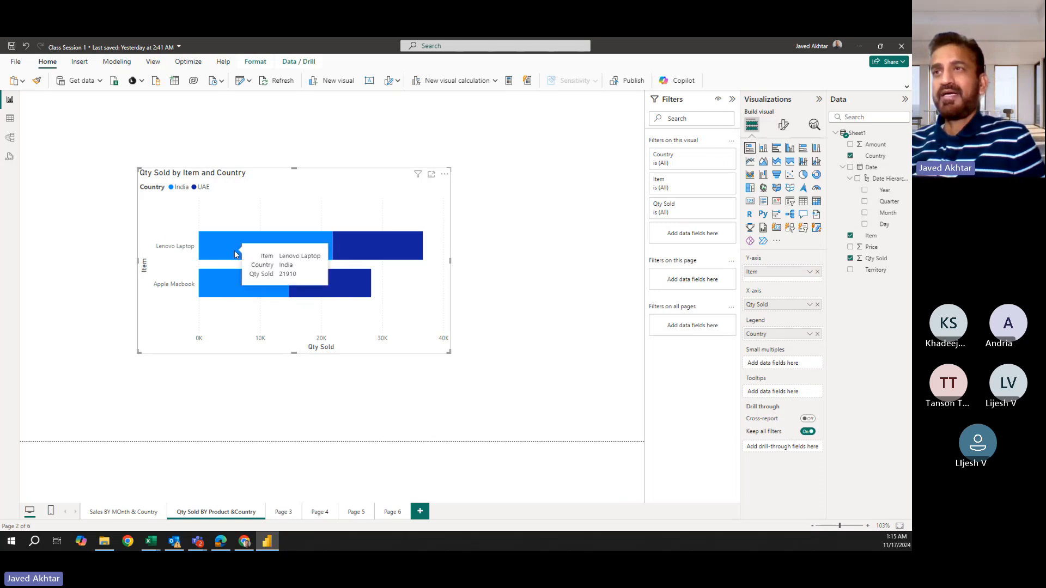
{"action": "mouse_move", "coordinate": [352, 251]}
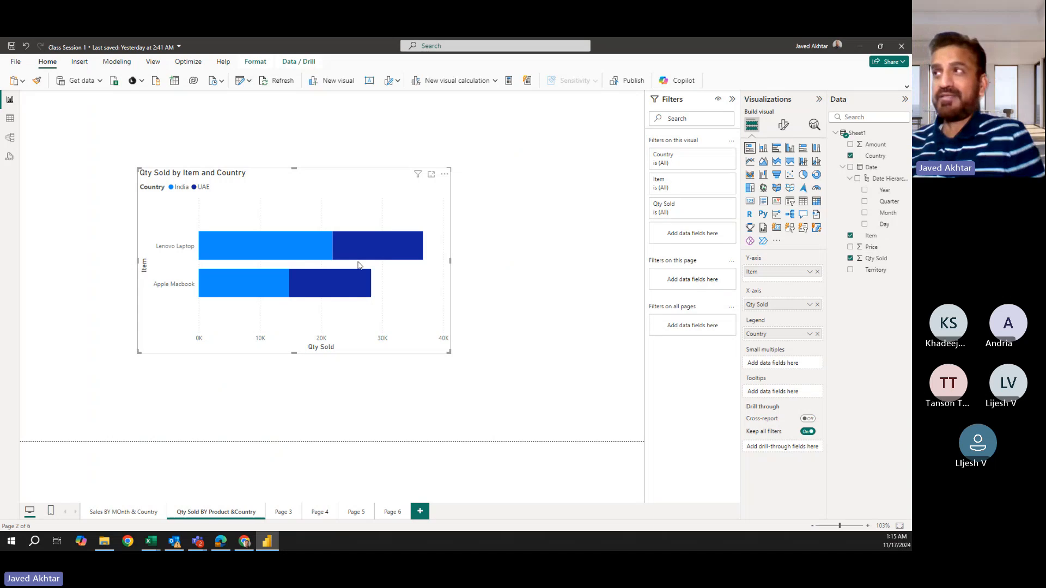
{"action": "left_click", "coordinate": [763, 149]}
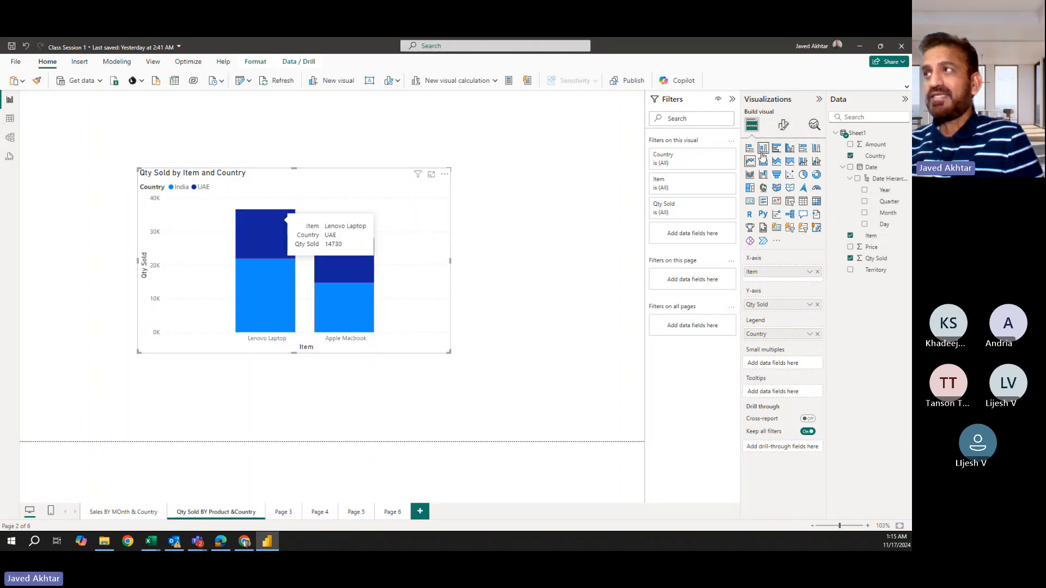
{"action": "left_click", "coordinate": [790, 148]}
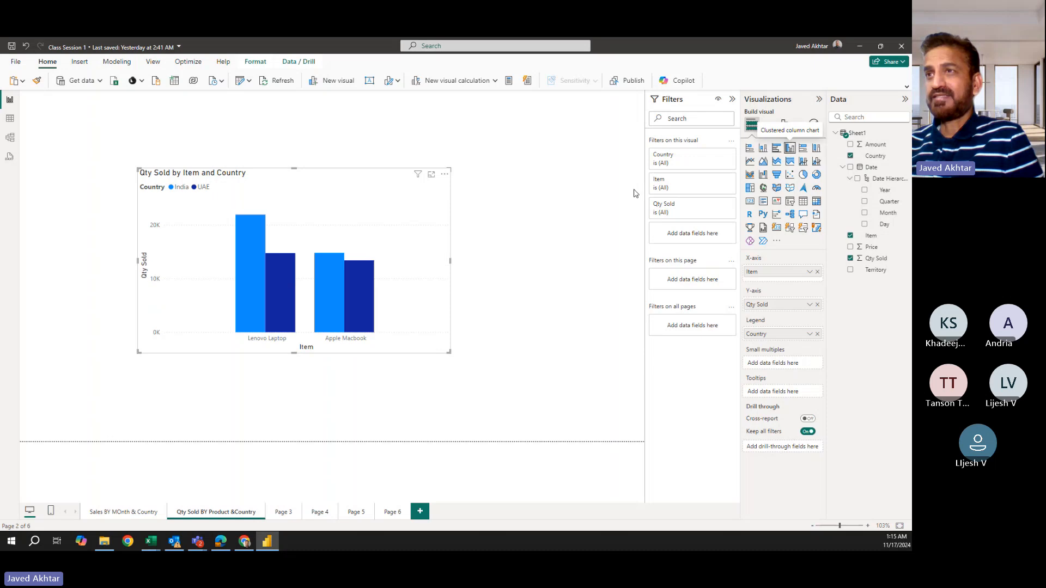
{"action": "left_click", "coordinate": [764, 148]}
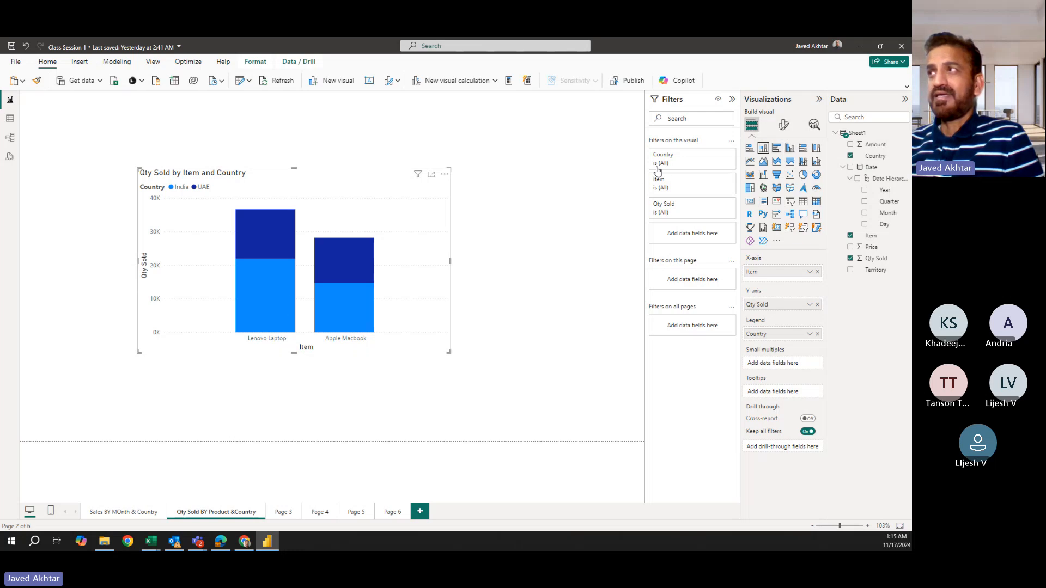
Try the Qty Sold chart as clustered column, stacked column and clustered bar, set it to stacked bar, and inspect the Lenovo Laptop segments.
{"action": "left_click", "coordinate": [789, 148]}
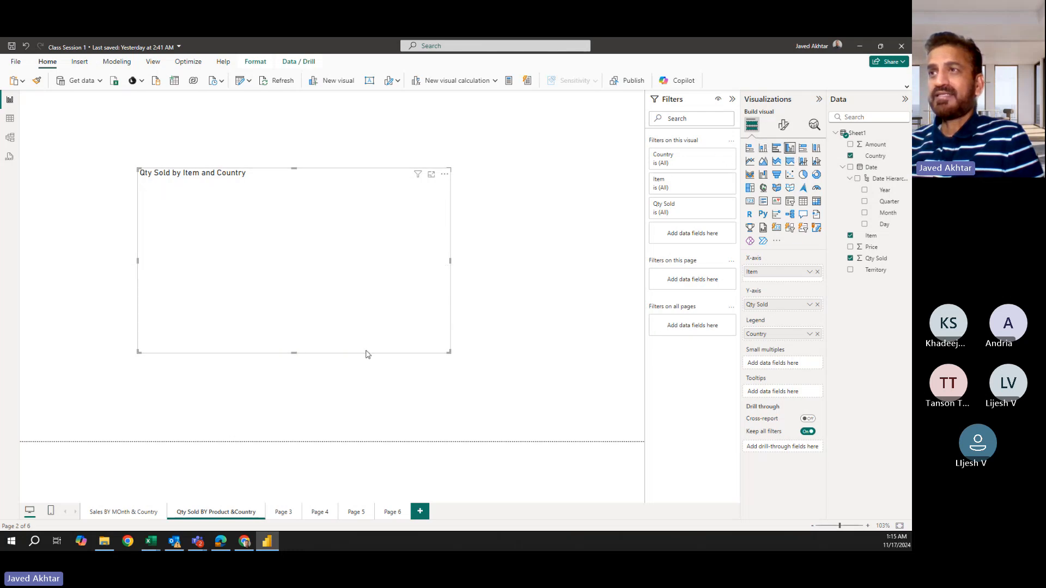
{"action": "left_click", "coordinate": [764, 149]}
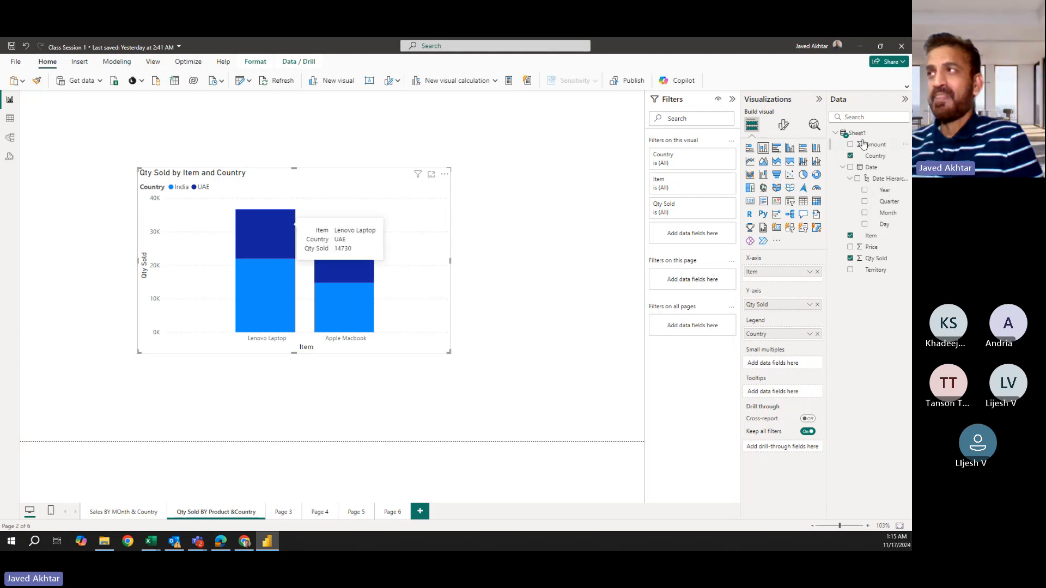
{"action": "left_click", "coordinate": [777, 148]}
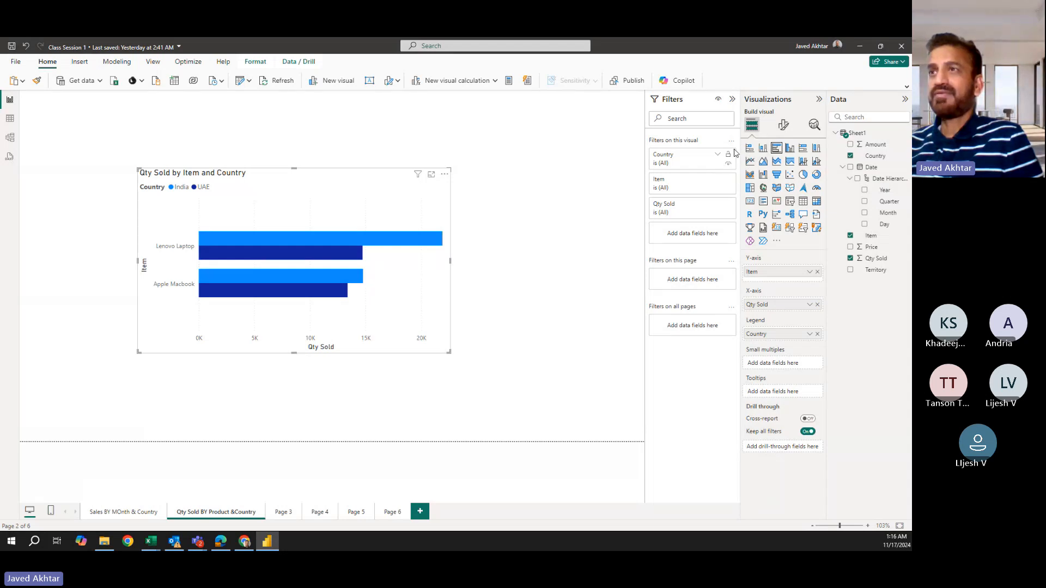
{"action": "left_click", "coordinate": [749, 148]}
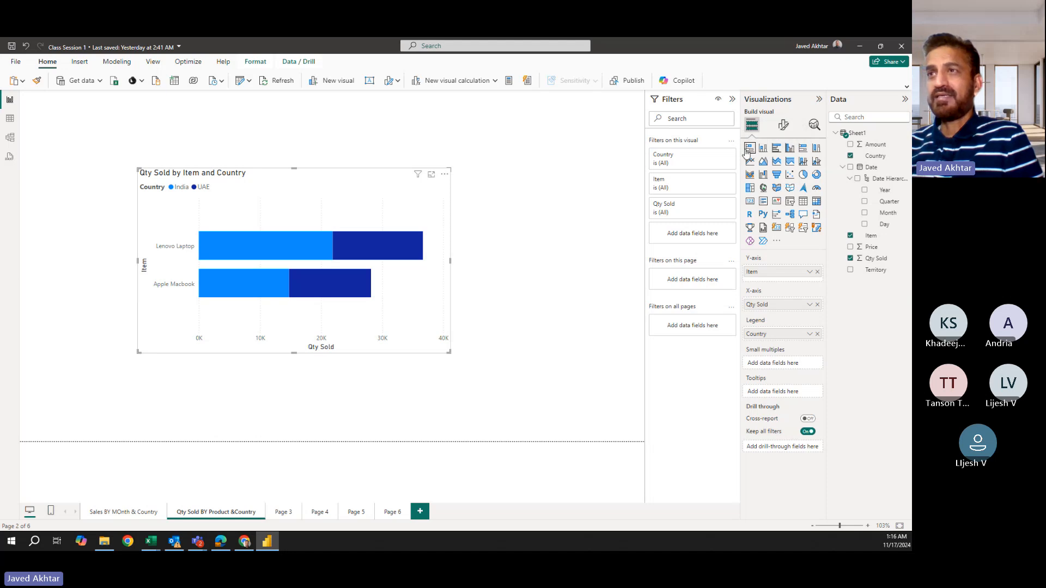
{"action": "mouse_move", "coordinate": [305, 247]}
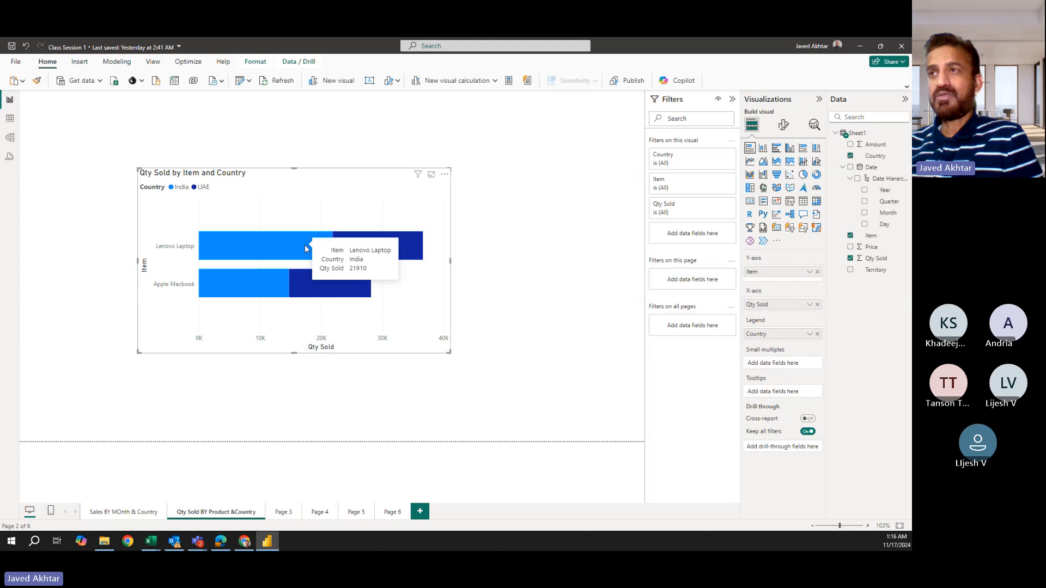
{"action": "mouse_move", "coordinate": [362, 248]}
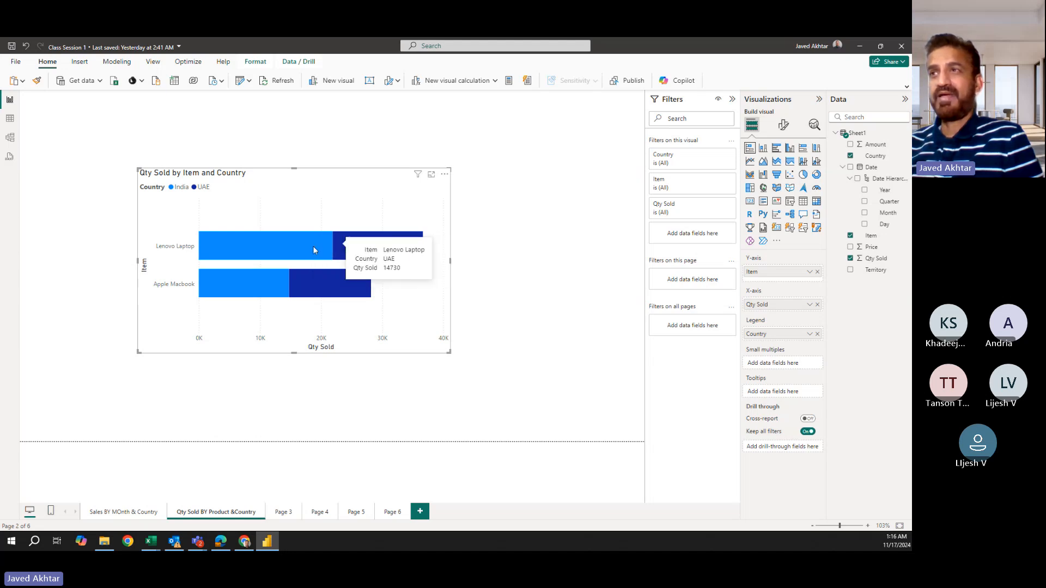
{"action": "mouse_move", "coordinate": [207, 248]}
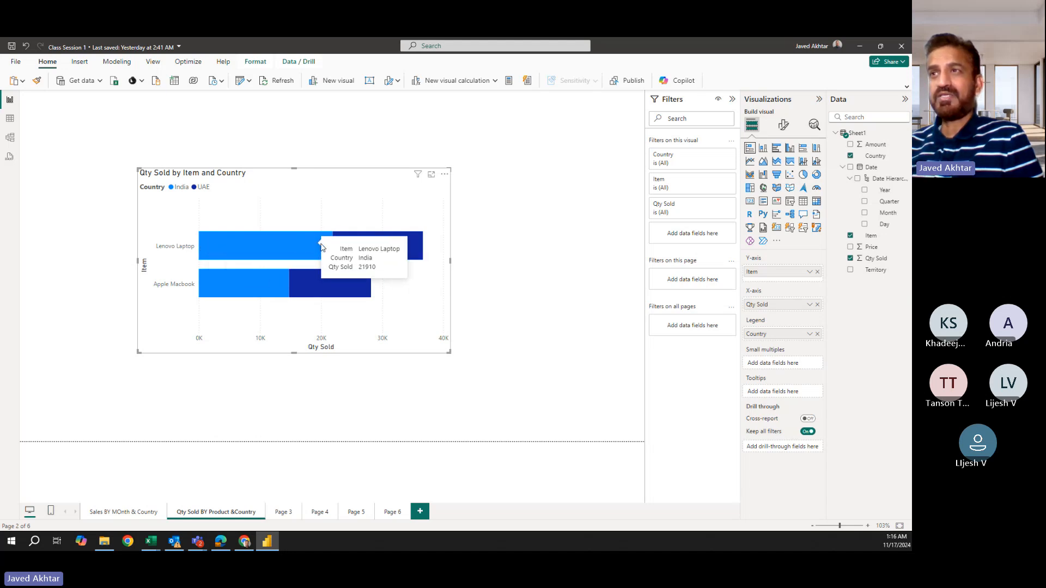
{"action": "mouse_move", "coordinate": [405, 253]}
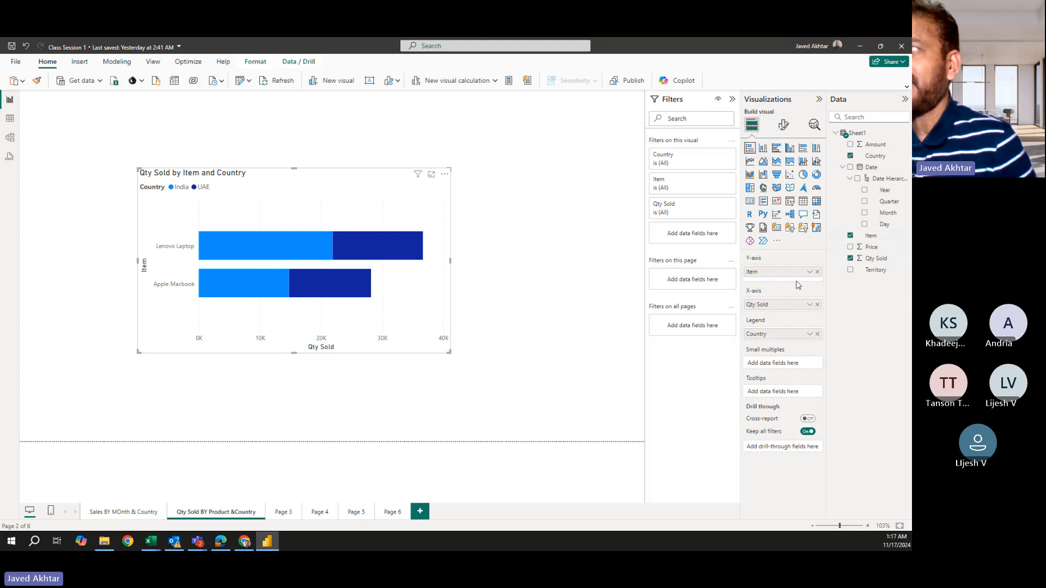
Try the Qty Sold chart's legend at Center left, and set its position to Top center.
{"action": "left_click", "coordinate": [784, 126]}
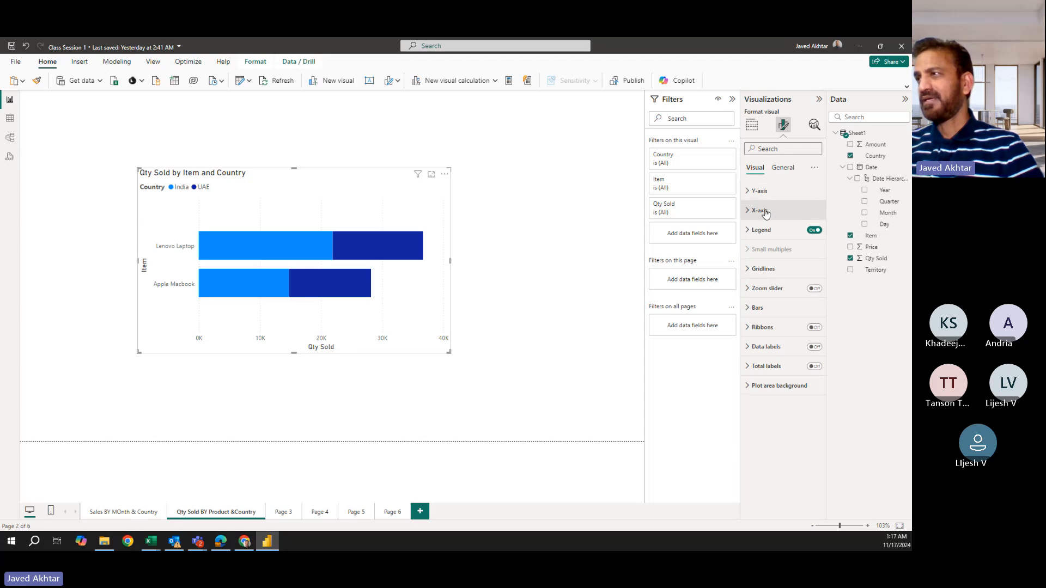
{"action": "left_click", "coordinate": [746, 309]}
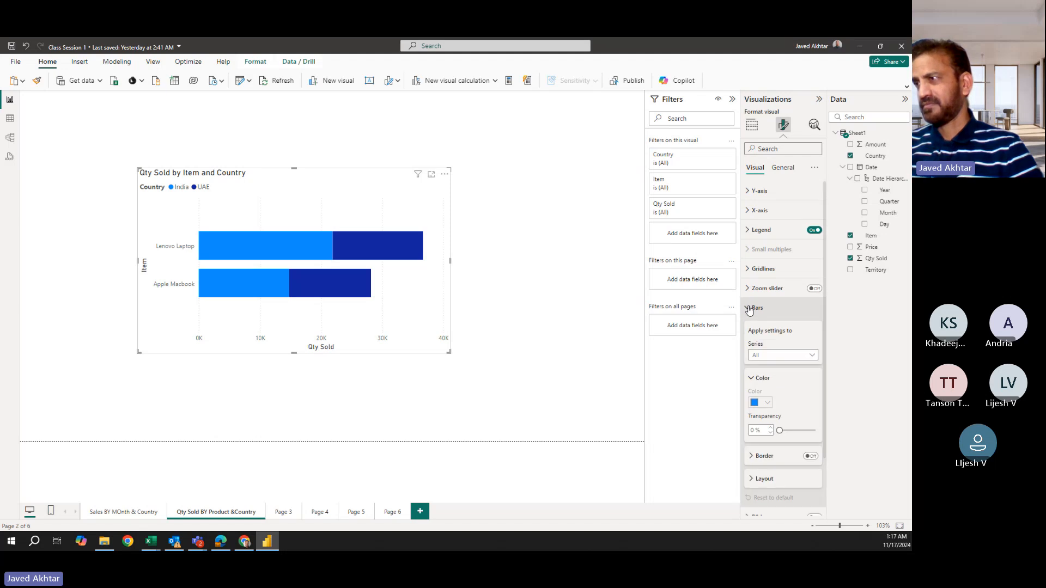
{"action": "left_click", "coordinate": [749, 308]}
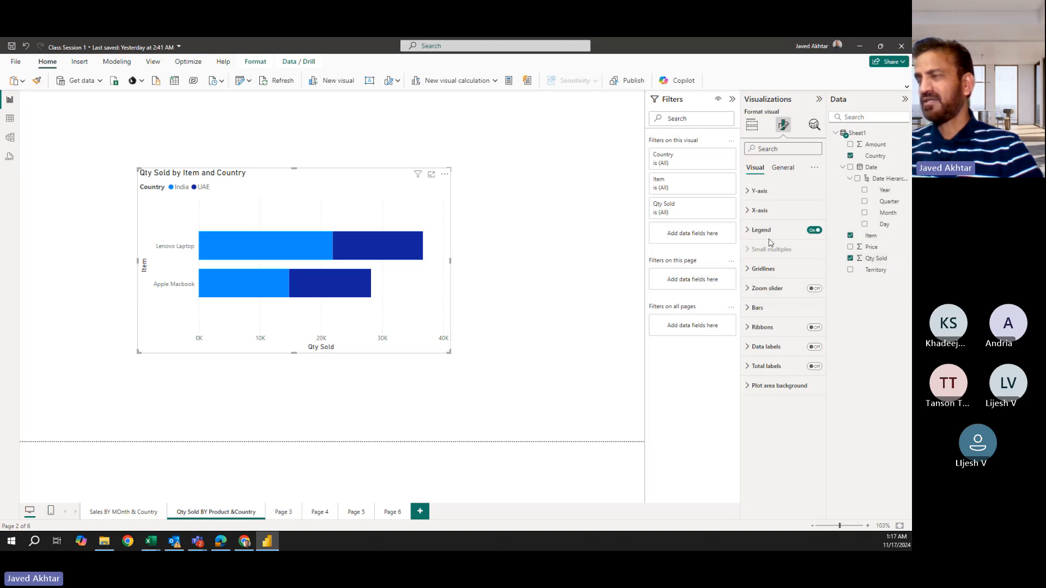
{"action": "left_click", "coordinate": [748, 231]}
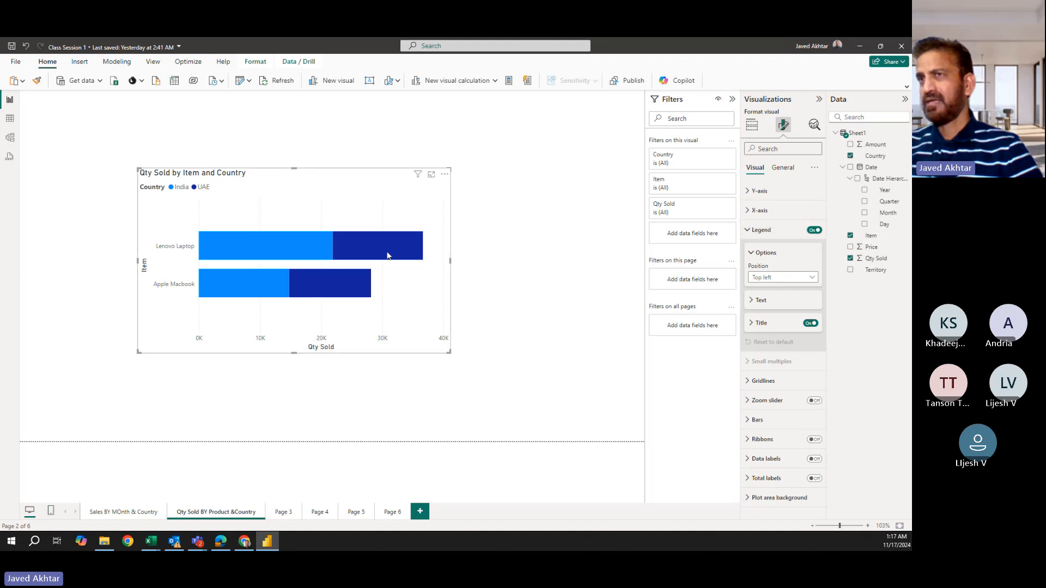
{"action": "left_click", "coordinate": [748, 230]}
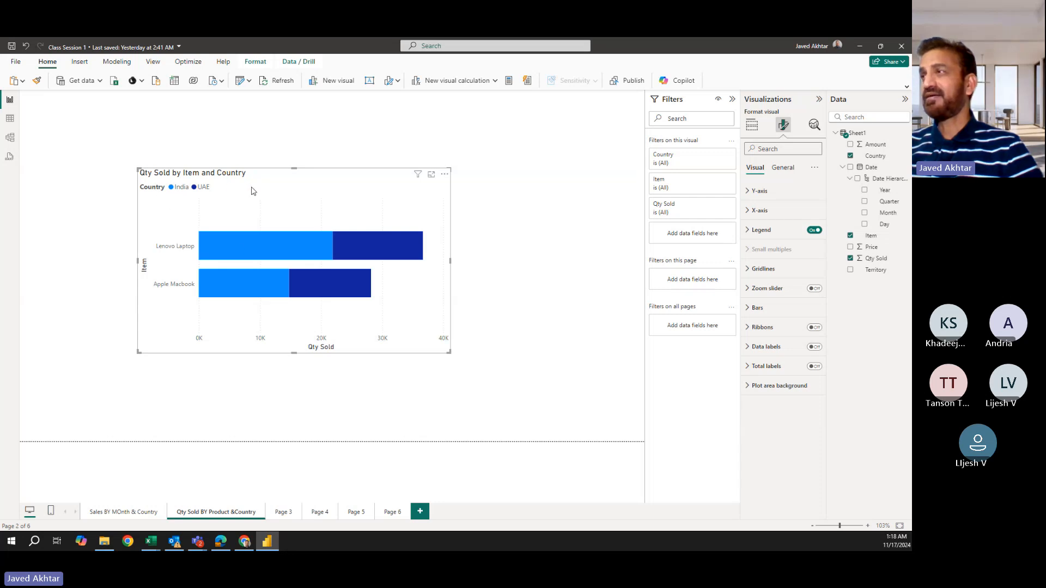
{"action": "left_click", "coordinate": [749, 232]}
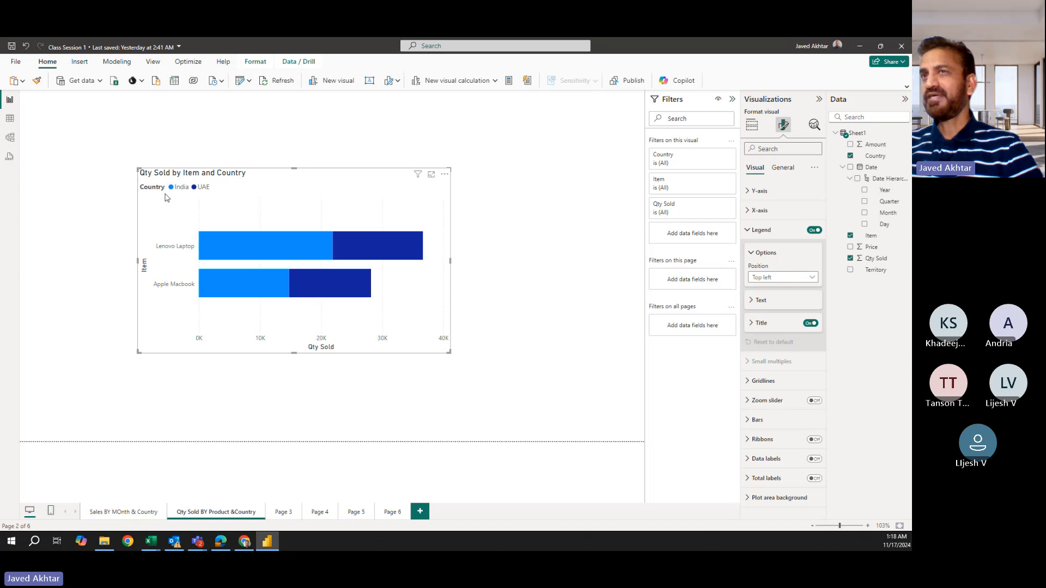
{"action": "left_click", "coordinate": [796, 278]}
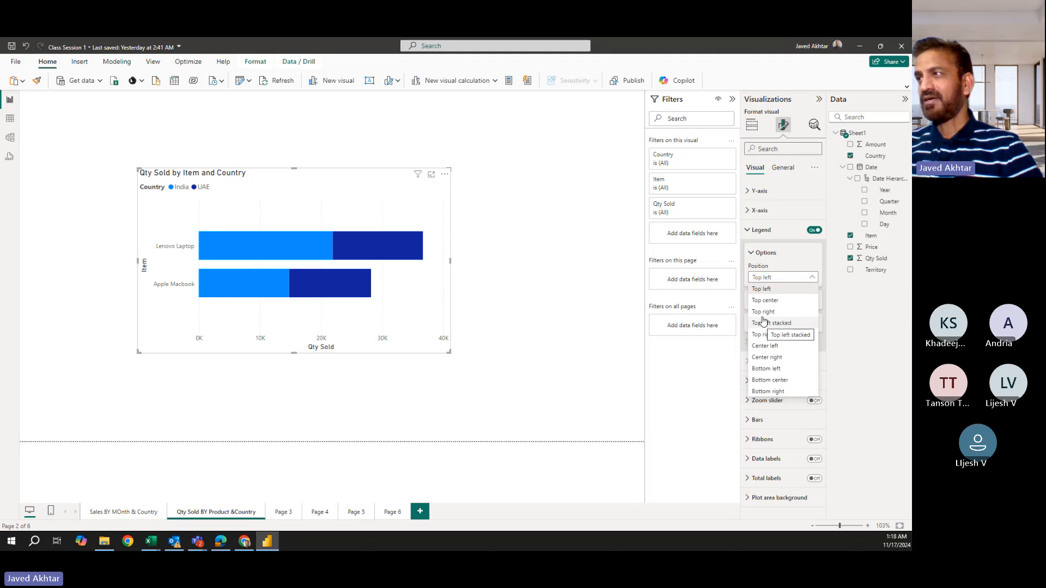
{"action": "left_click", "coordinate": [770, 346]}
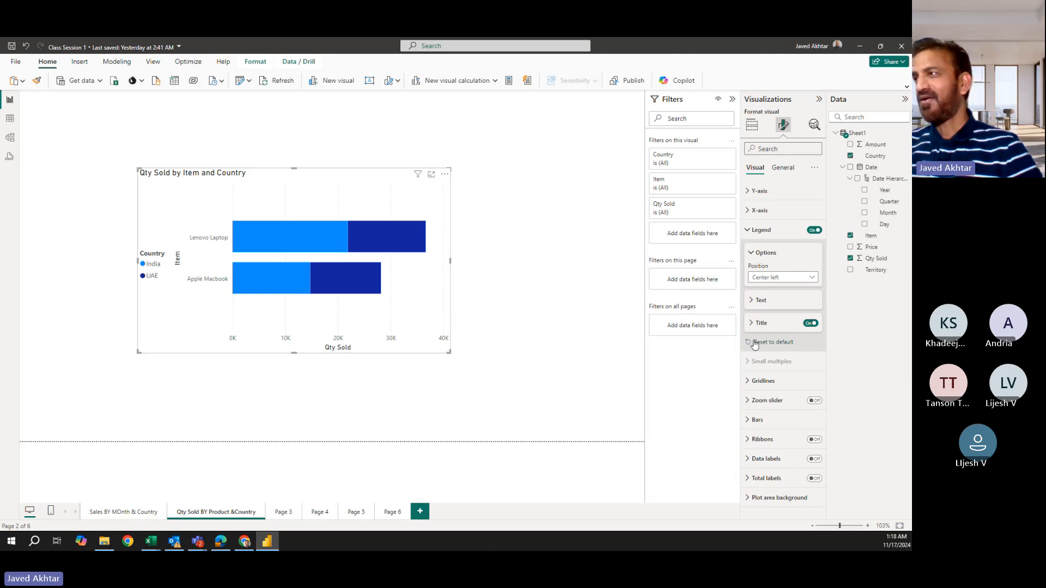
{"action": "left_click", "coordinate": [790, 280]}
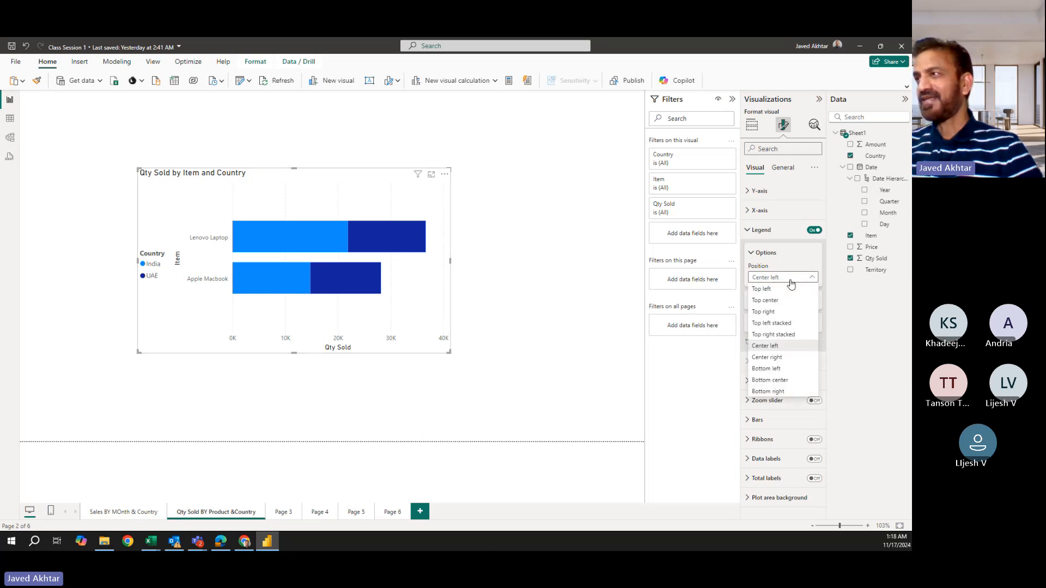
{"action": "left_click", "coordinate": [765, 301]}
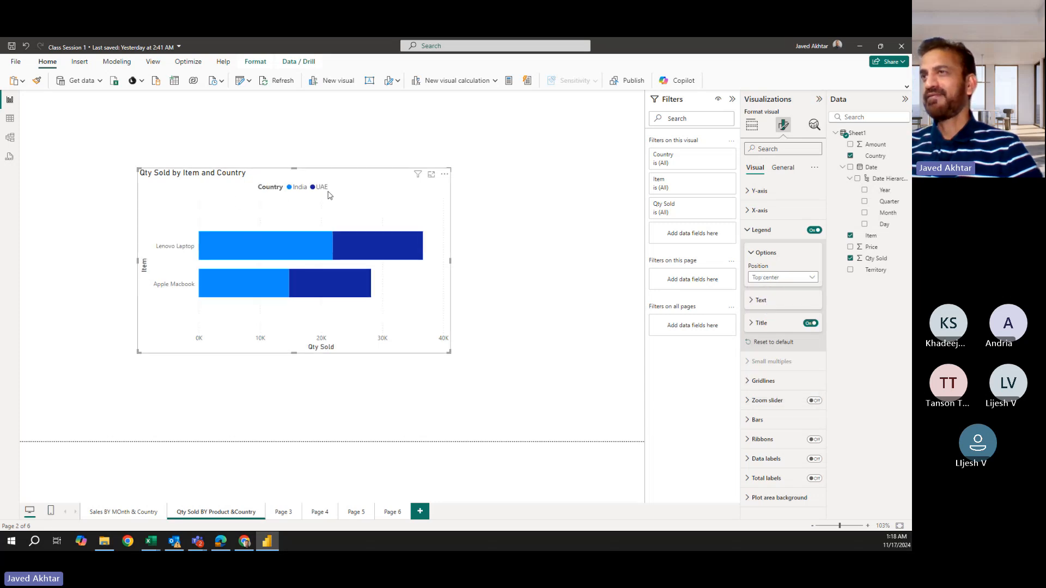
Try the legend at Bottom center and restore its position to Top center.
{"action": "left_click", "coordinate": [798, 278]}
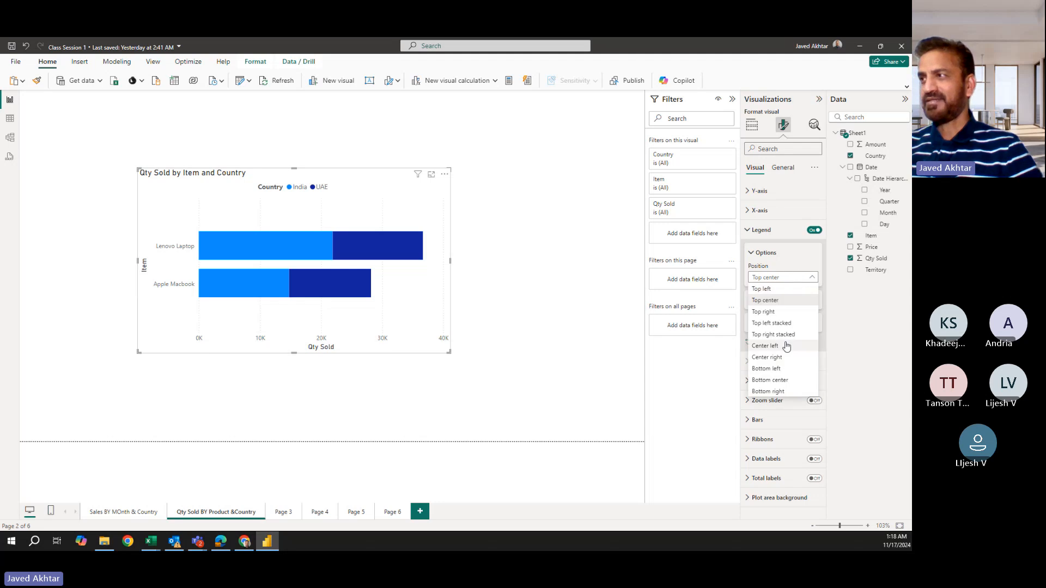
{"action": "left_click", "coordinate": [776, 381]}
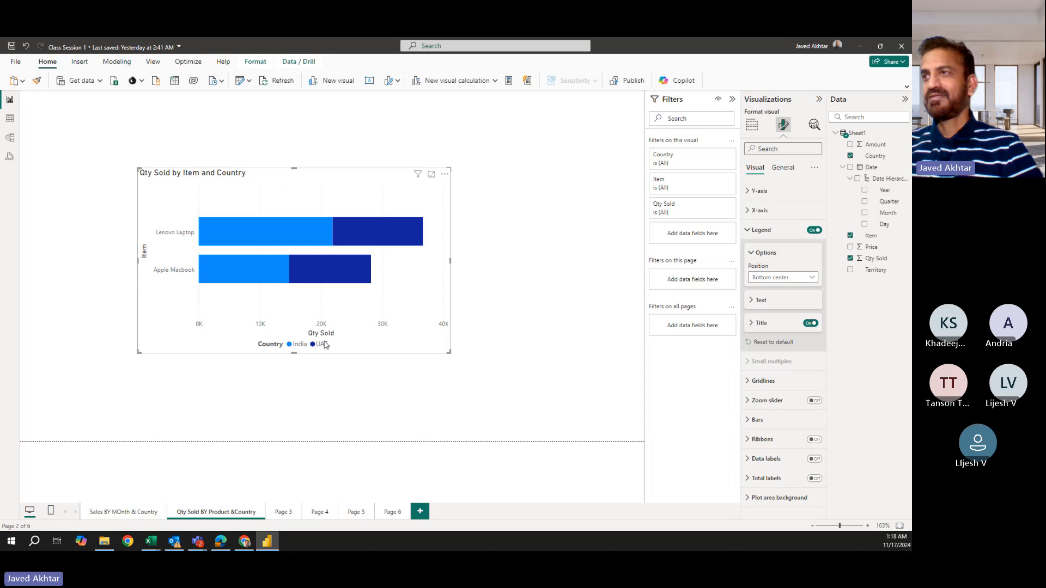
{"action": "left_click", "coordinate": [776, 279]}
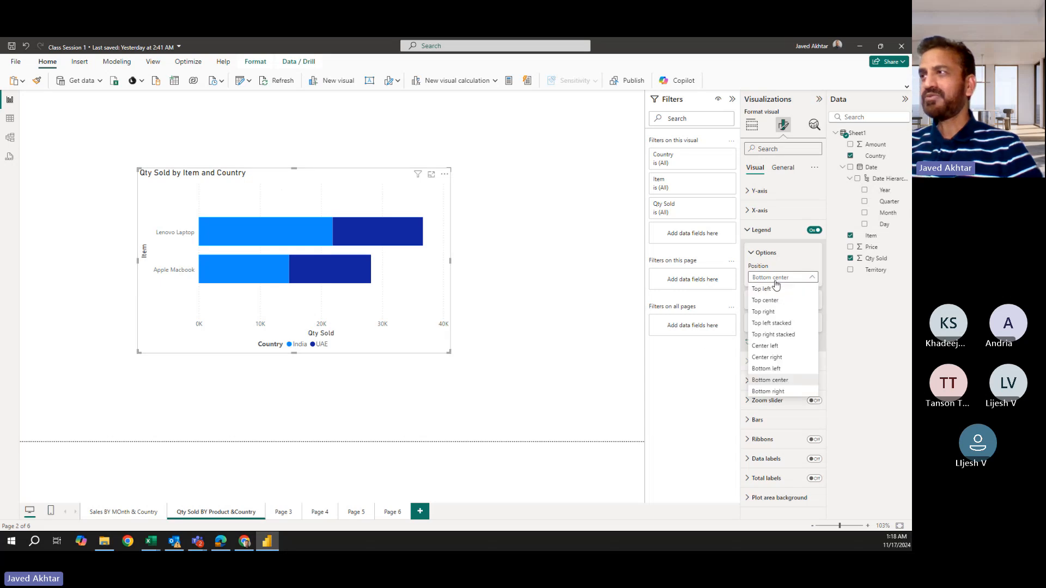
{"action": "left_click", "coordinate": [766, 300]}
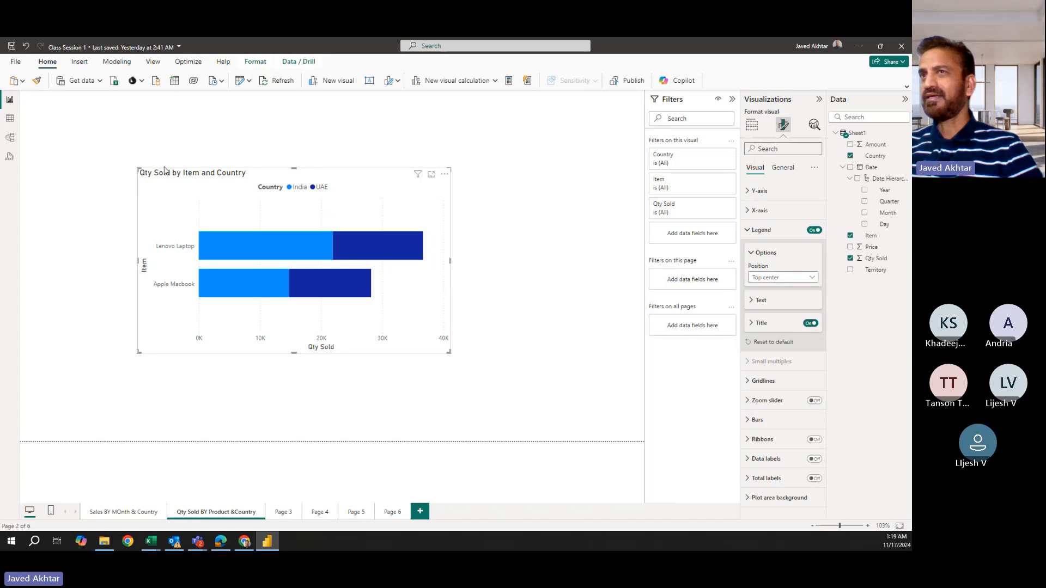
{"action": "left_click", "coordinate": [751, 233]}
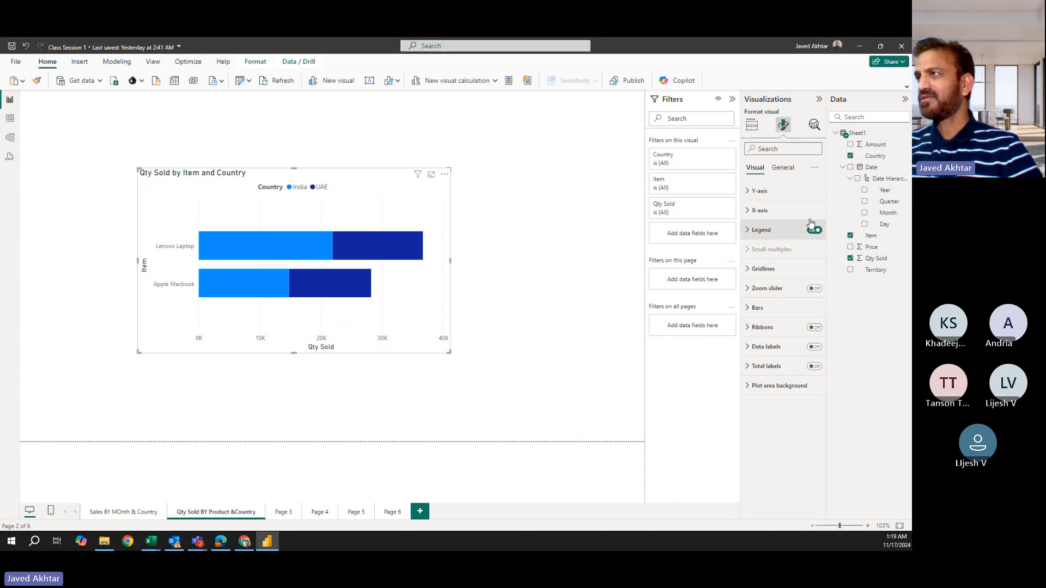
Center the Qty Sold chart's title and set its font size to 20.
{"action": "left_click", "coordinate": [782, 168]}
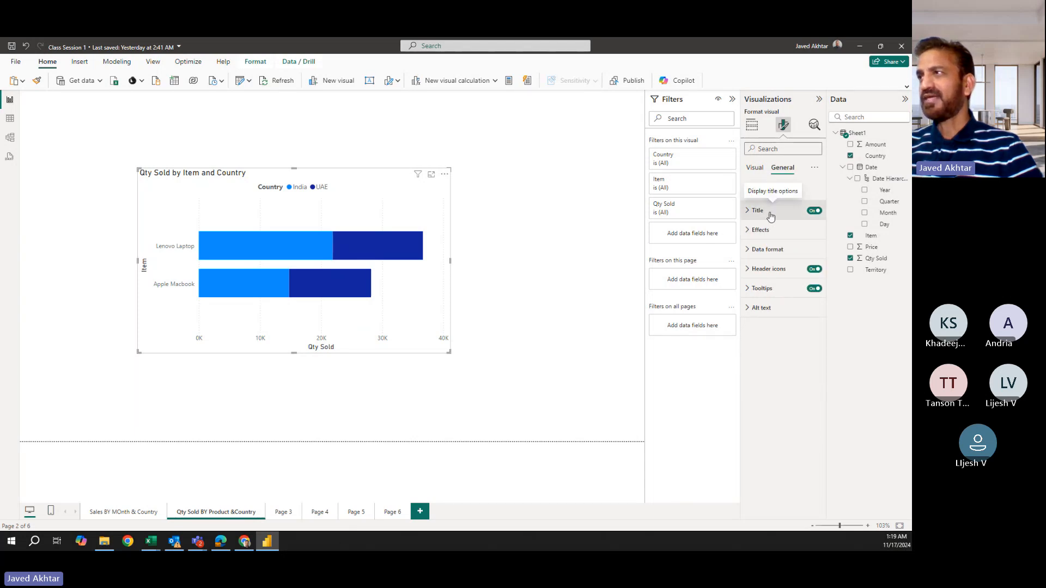
{"action": "left_click", "coordinate": [750, 212]}
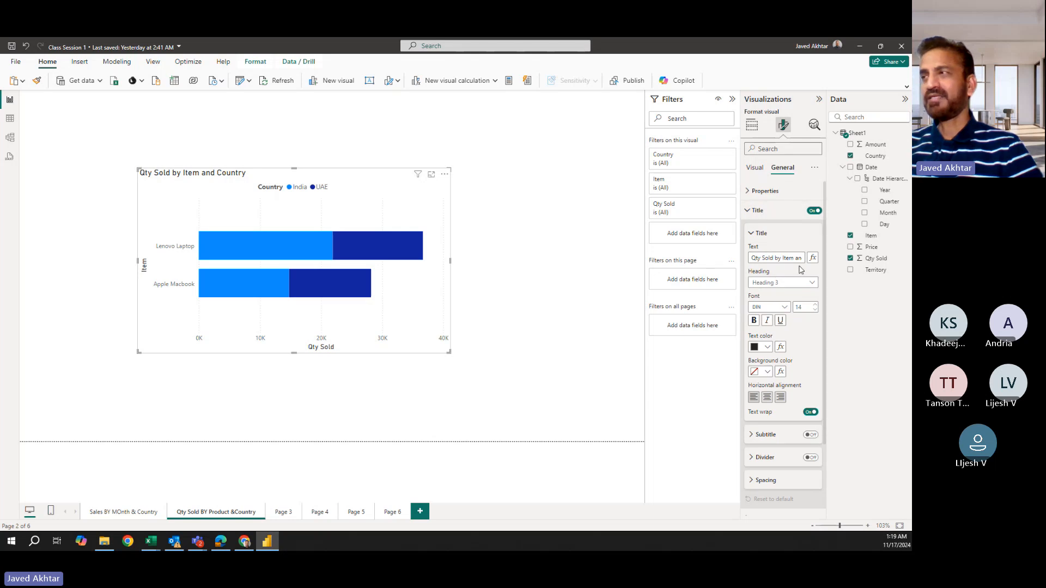
{"action": "left_click", "coordinate": [767, 398]}
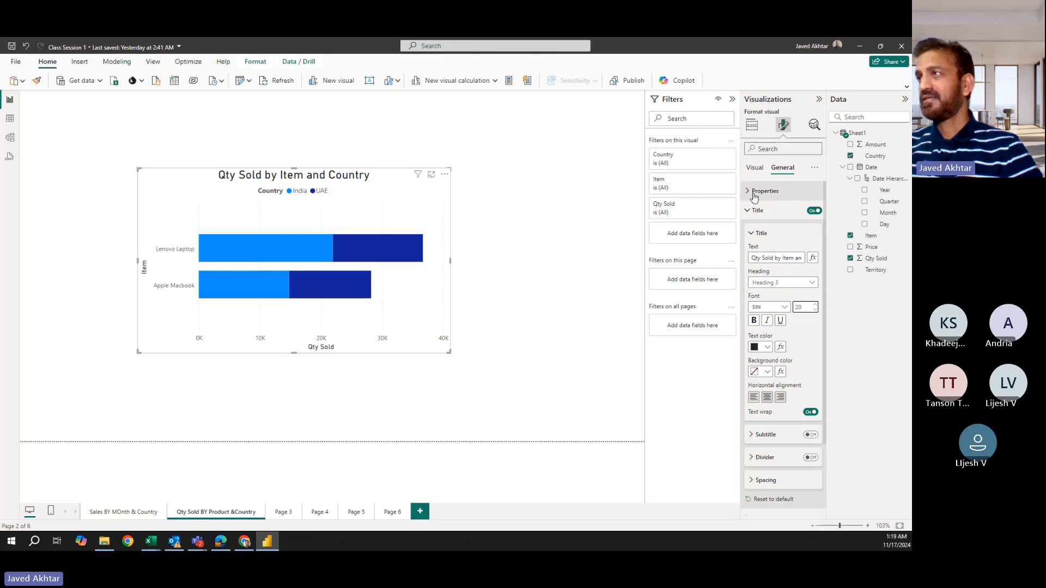
Set the font size of the Qty Sold chart's legend text to 14.
{"action": "left_click", "coordinate": [753, 169]}
{"action": "left_click", "coordinate": [760, 230]}
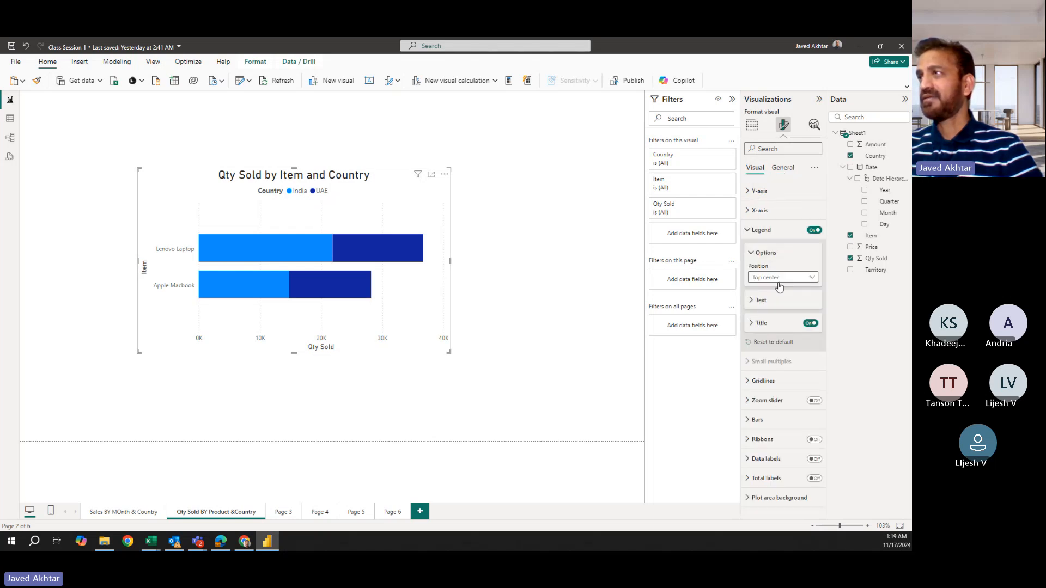
{"action": "left_click", "coordinate": [752, 303]}
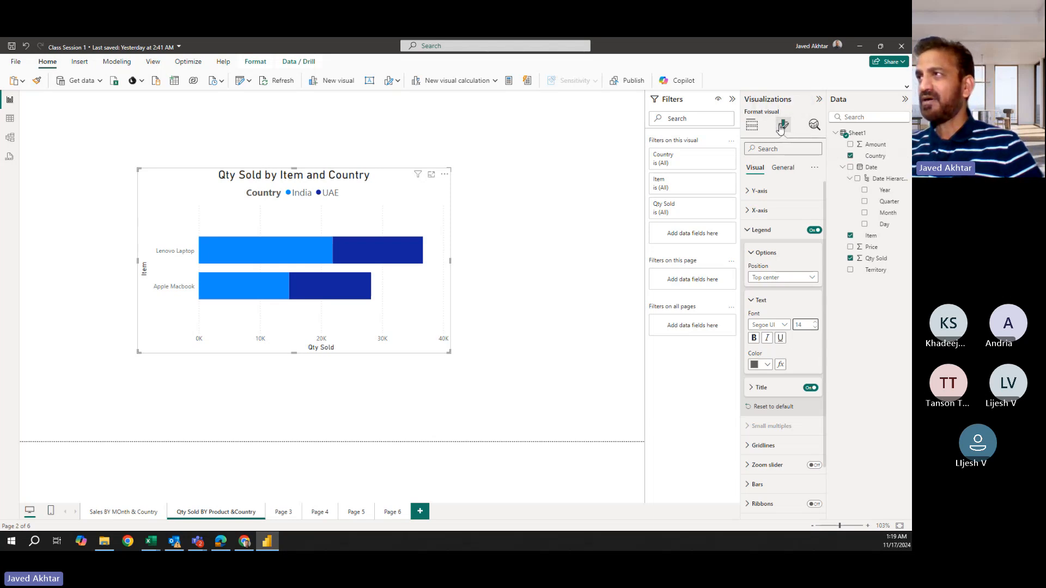
{"action": "left_click", "coordinate": [751, 127]}
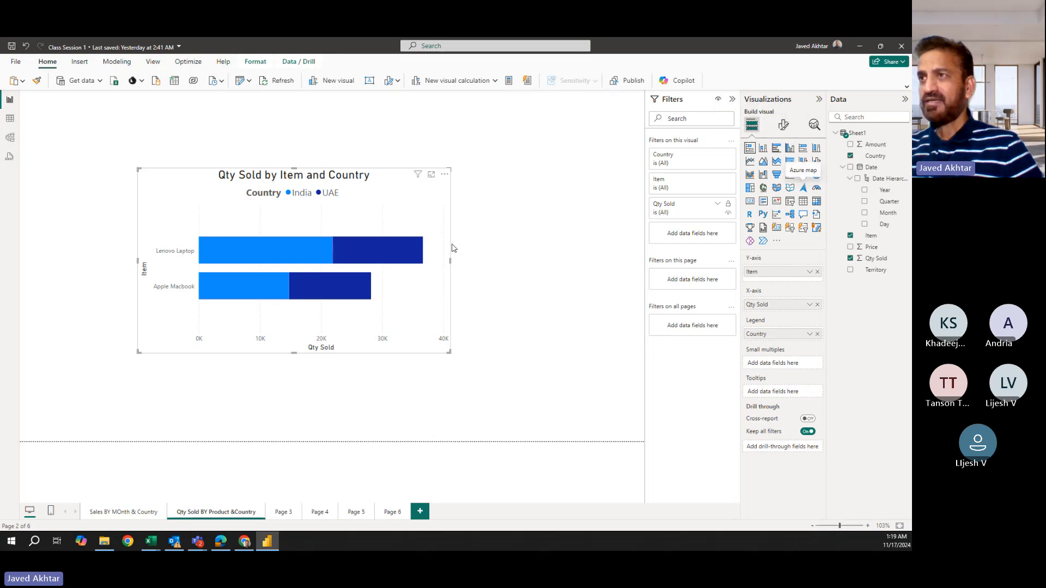
Turn on the visual border around the Qty Sold by Item and Country chart.
{"action": "mouse_move", "coordinate": [398, 264]}
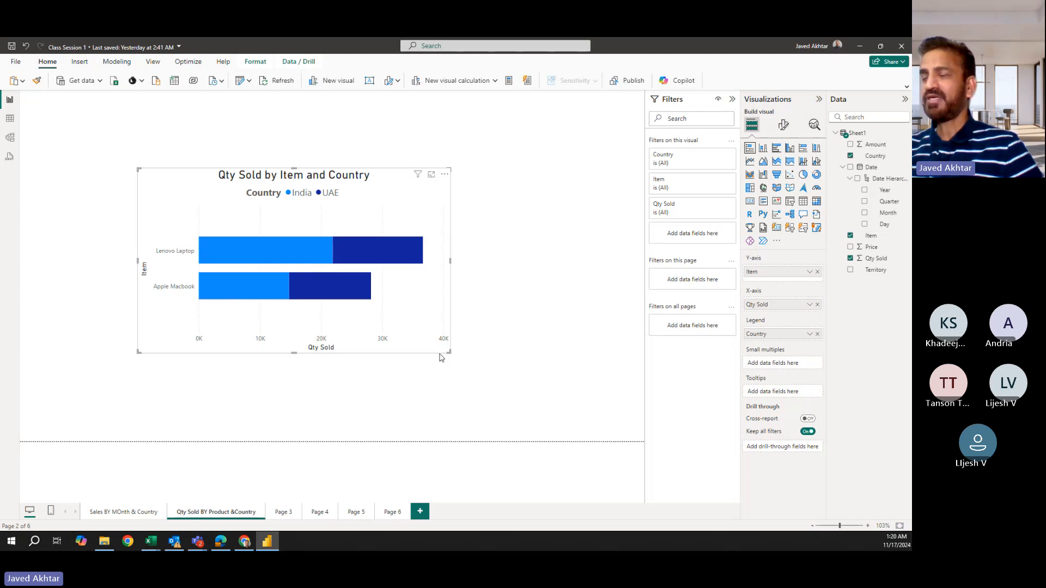
{"action": "left_click", "coordinate": [786, 125]}
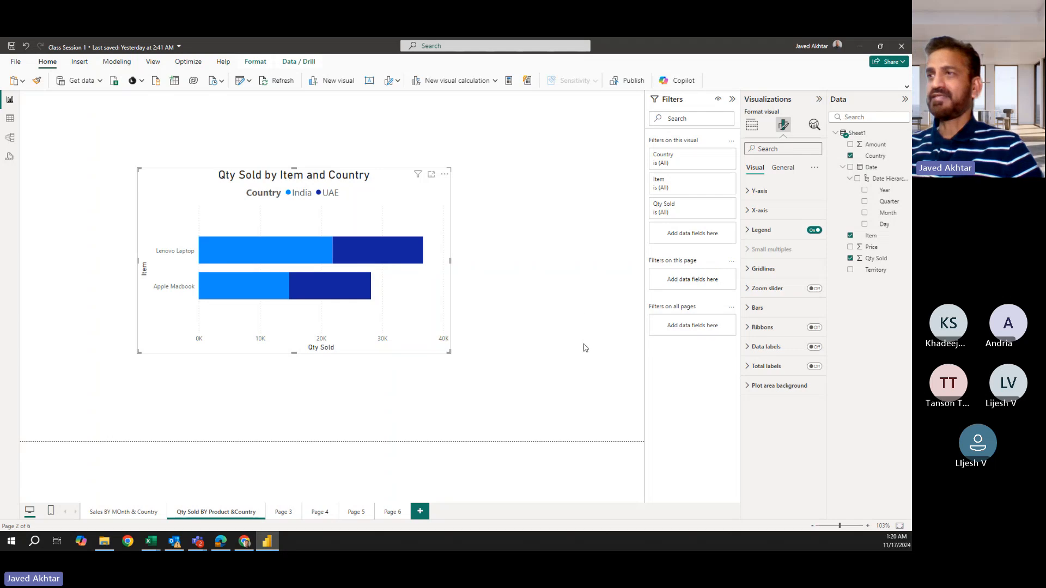
{"action": "left_click", "coordinate": [489, 356]}
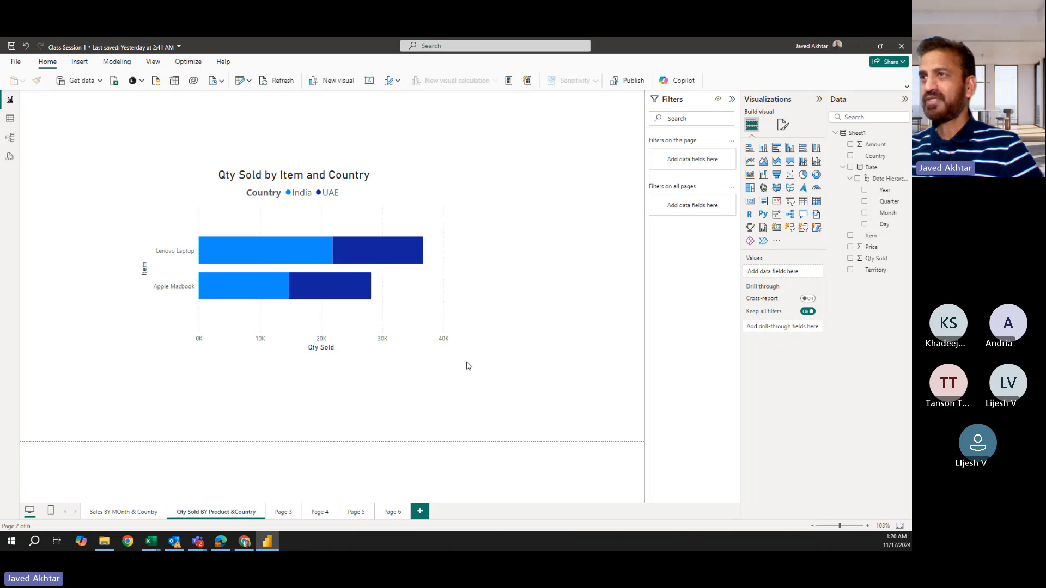
{"action": "left_click", "coordinate": [442, 249]}
{"action": "left_click", "coordinate": [783, 125]}
{"action": "left_click", "coordinate": [781, 167]}
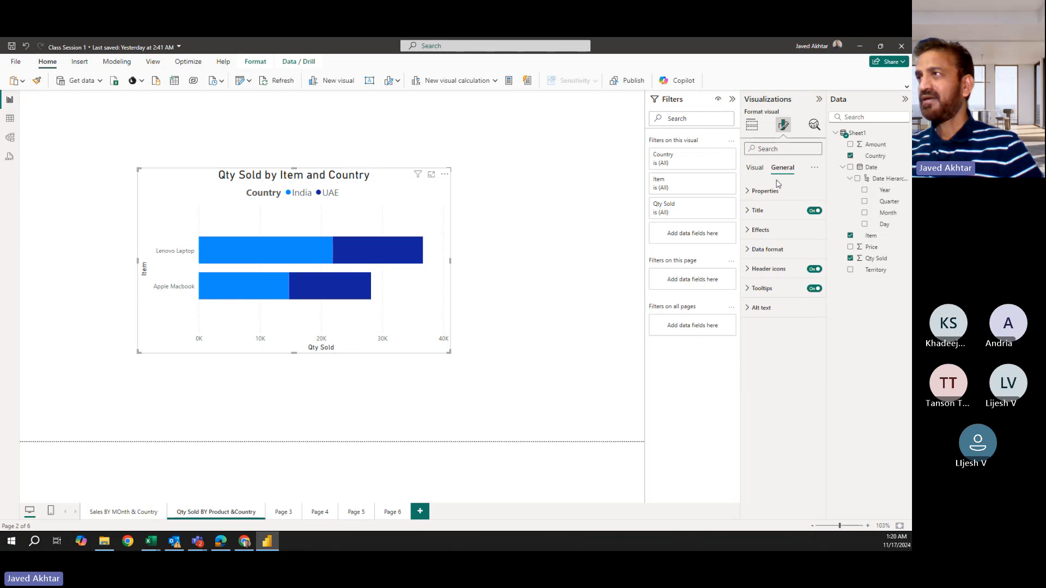
{"action": "left_click", "coordinate": [744, 230]}
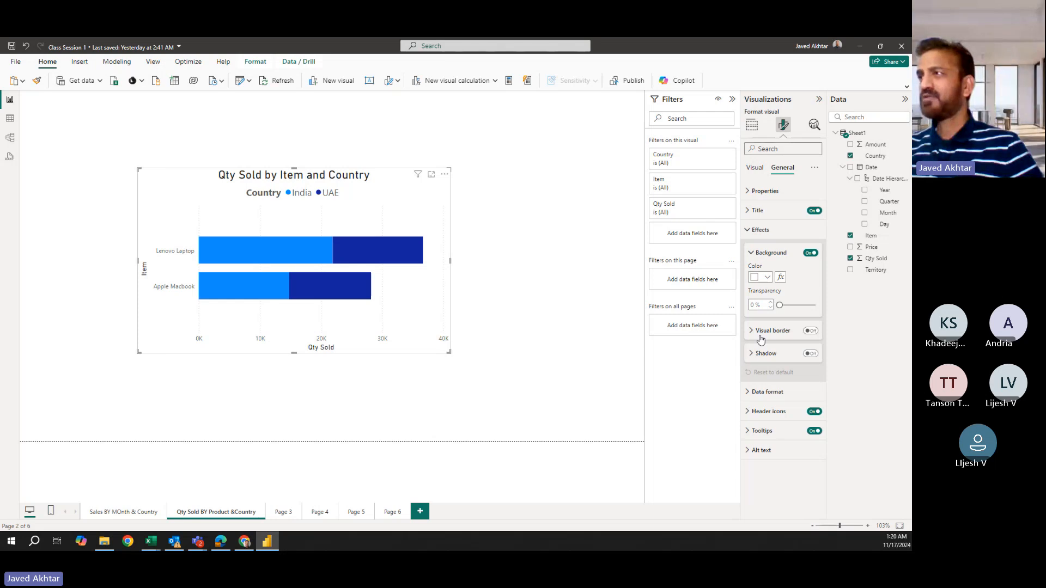
{"action": "left_click", "coordinate": [811, 332]}
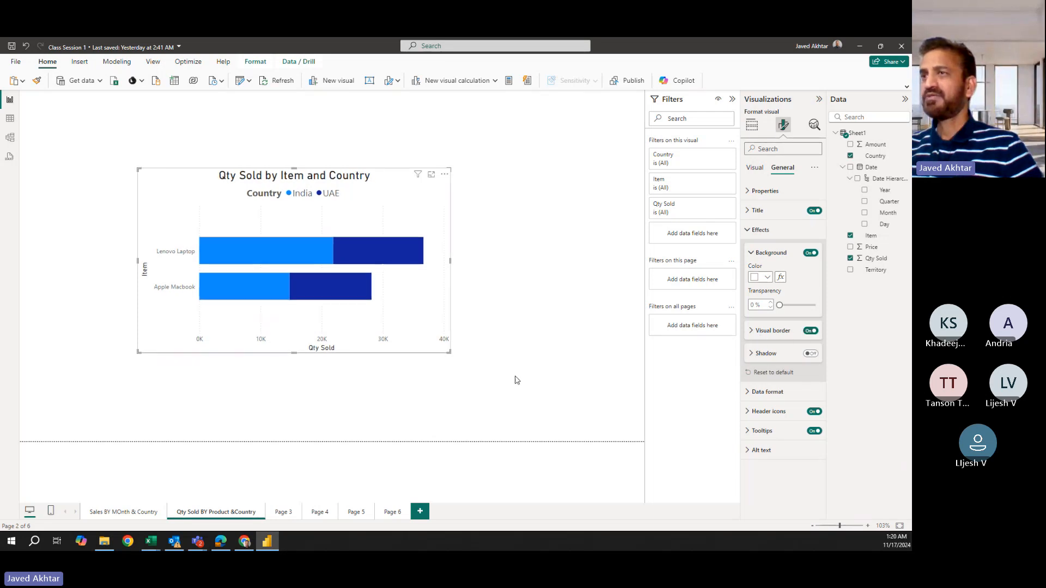
{"action": "left_click", "coordinate": [354, 418]}
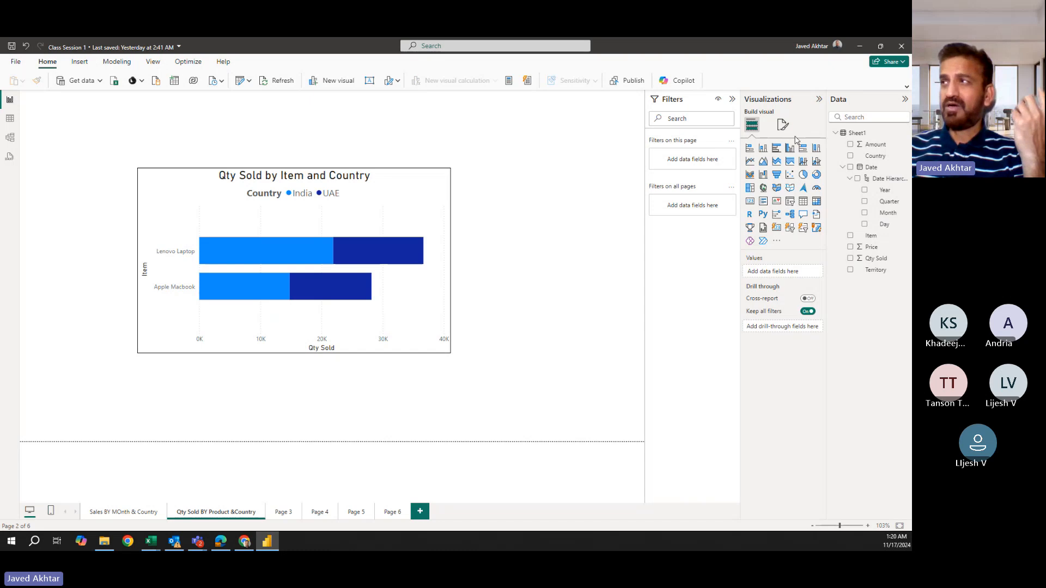
{"action": "left_click", "coordinate": [783, 124]}
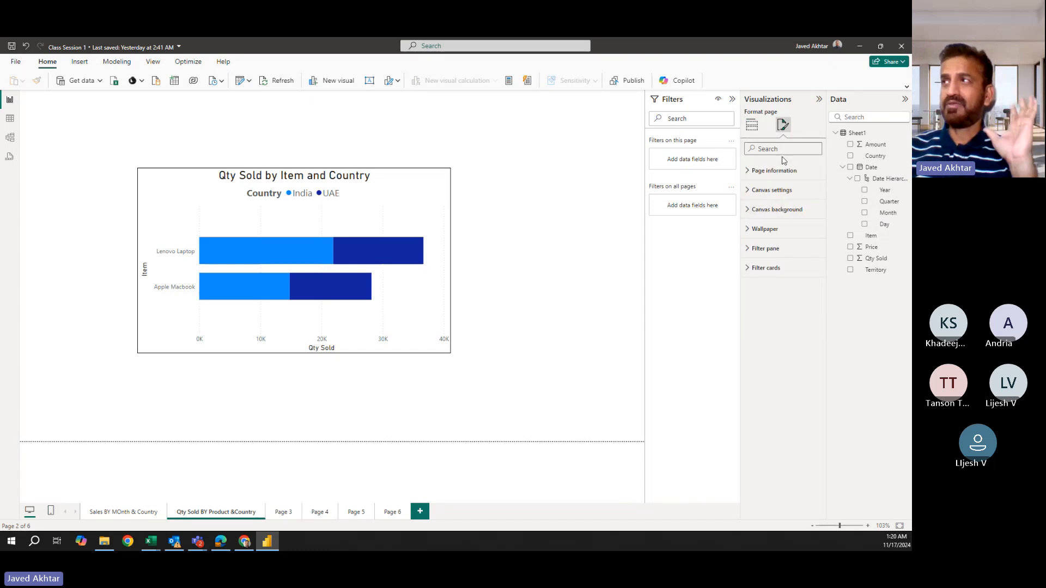
{"action": "left_click", "coordinate": [751, 126]}
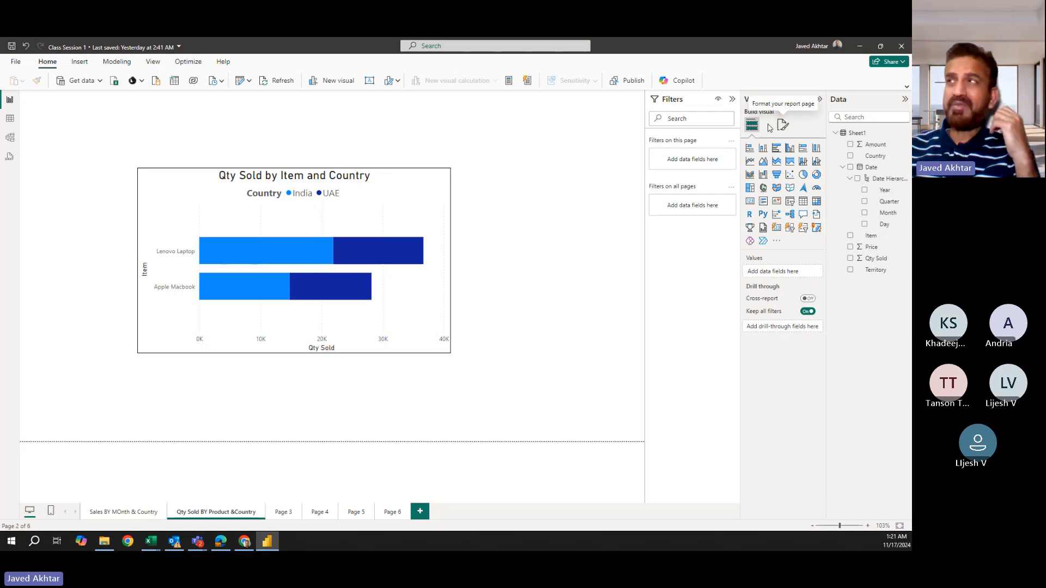
{"action": "left_click", "coordinate": [785, 128]}
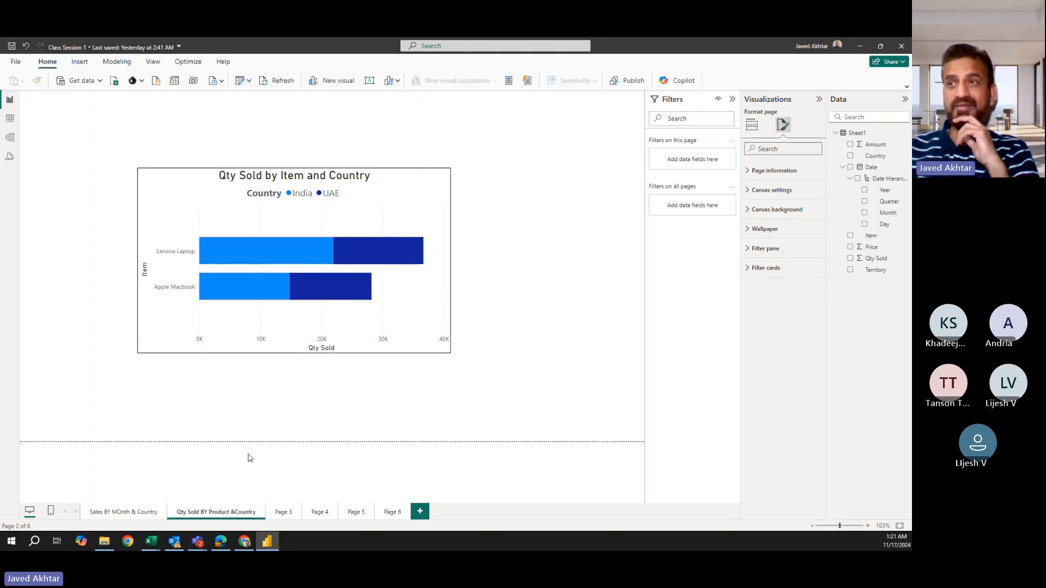
{"action": "left_click", "coordinate": [130, 516]}
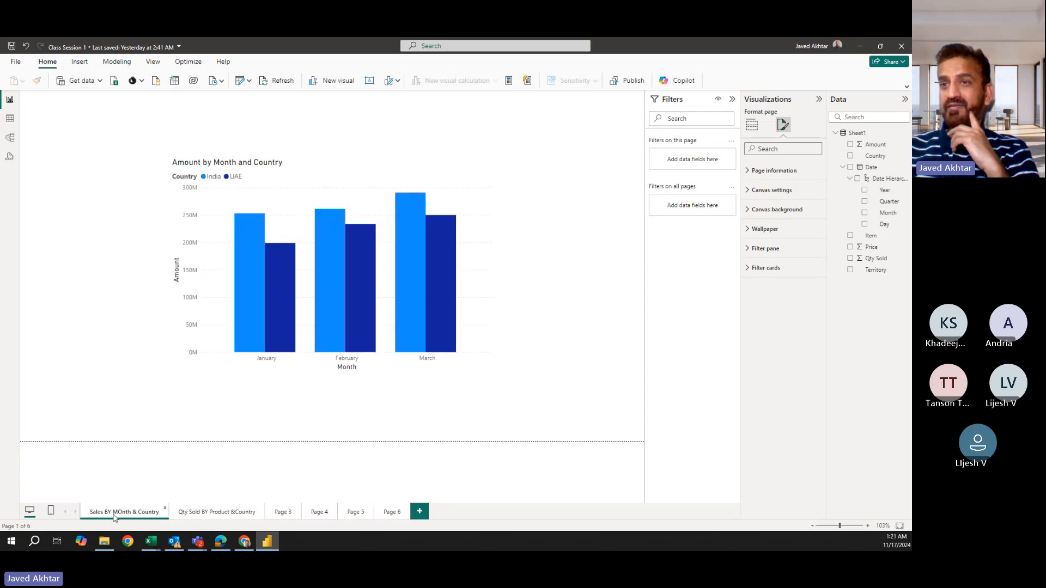
{"action": "left_click", "coordinate": [207, 514]}
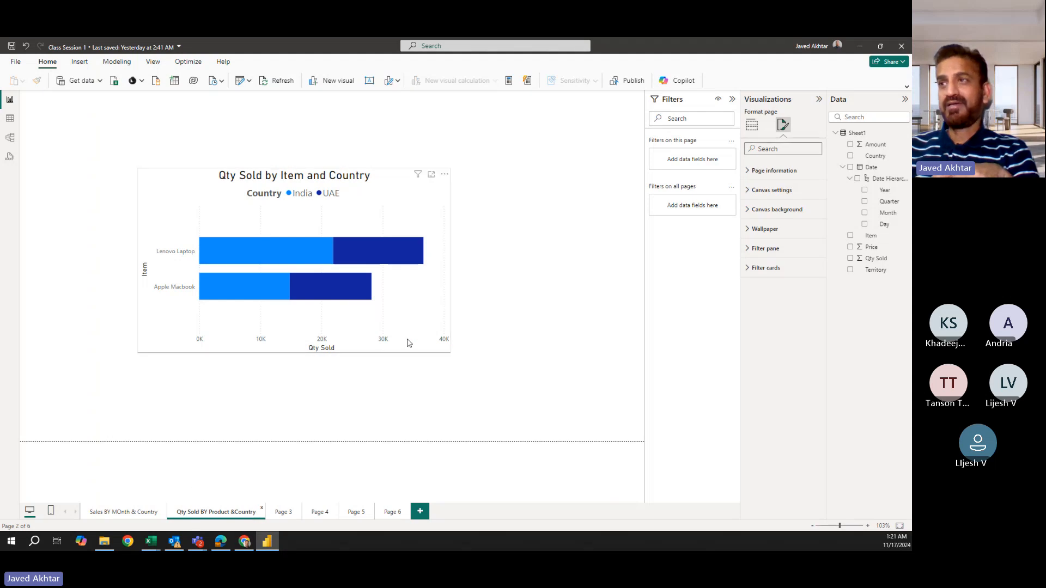
Move the Qty Sold by Item and Country chart toward the upper-left corner of the page.
{"action": "left_click_drag", "start_coordinate": [366, 305], "coordinate": [317, 277]}
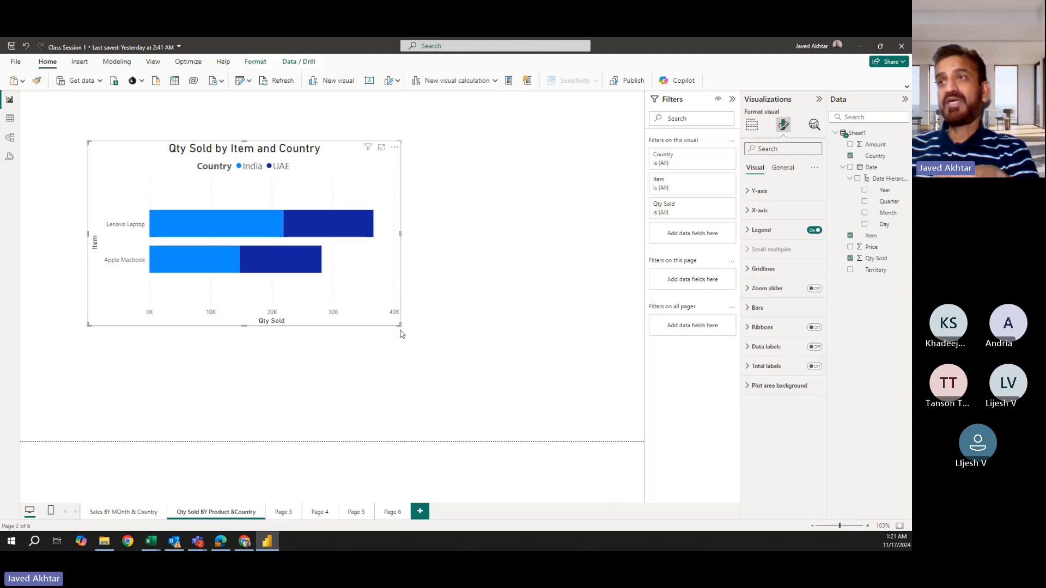
{"action": "left_click_drag", "start_coordinate": [369, 318], "coordinate": [347, 296]}
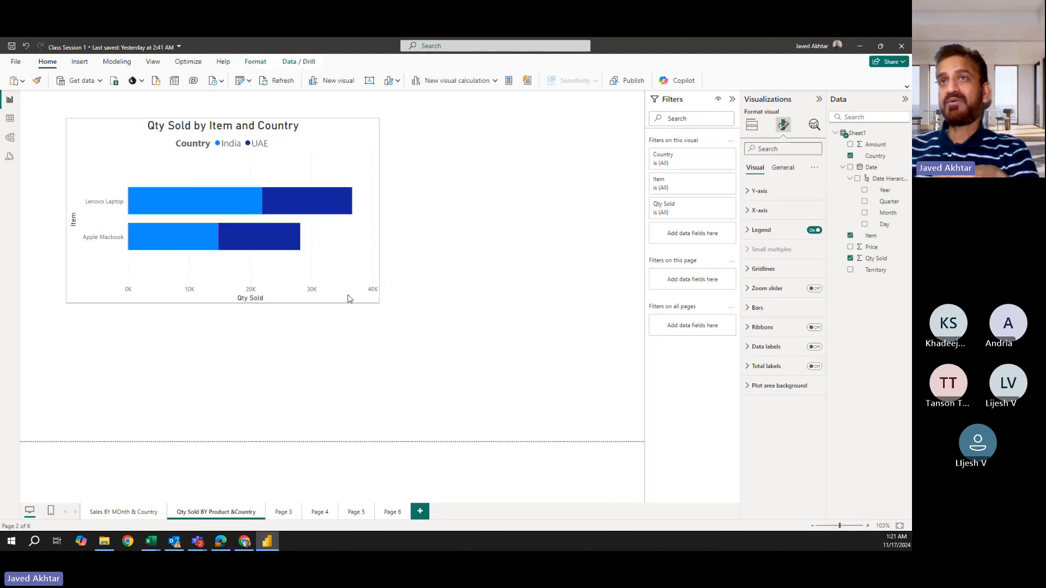
Shorten the name of the second report page to Qty Sold.
{"action": "right_click", "coordinate": [211, 518]}
{"action": "left_click", "coordinate": [231, 478]}
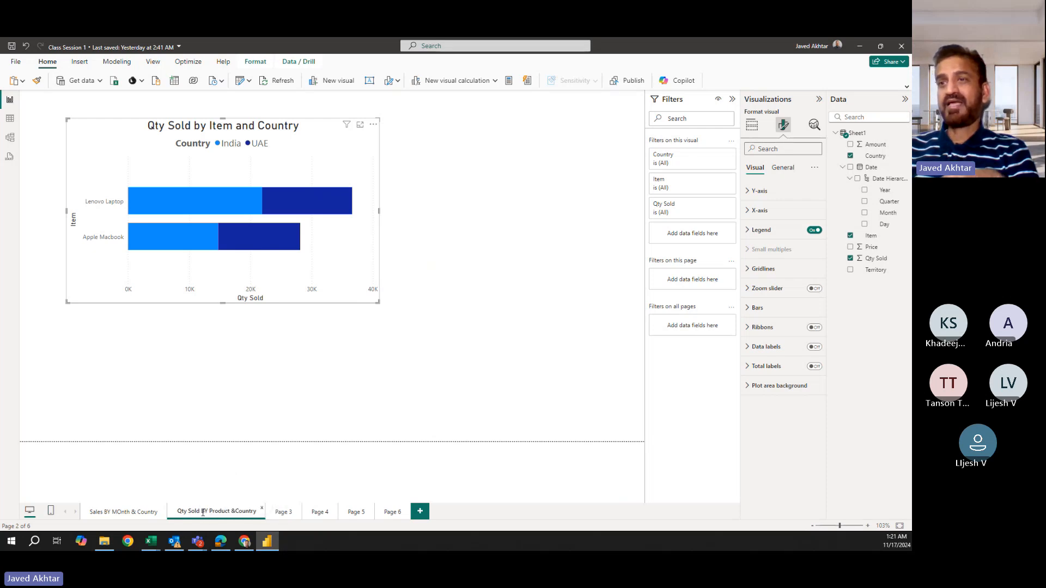
{"action": "left_click_drag", "start_coordinate": [203, 513], "coordinate": [274, 514]}
{"action": "key", "text": "Delete"}
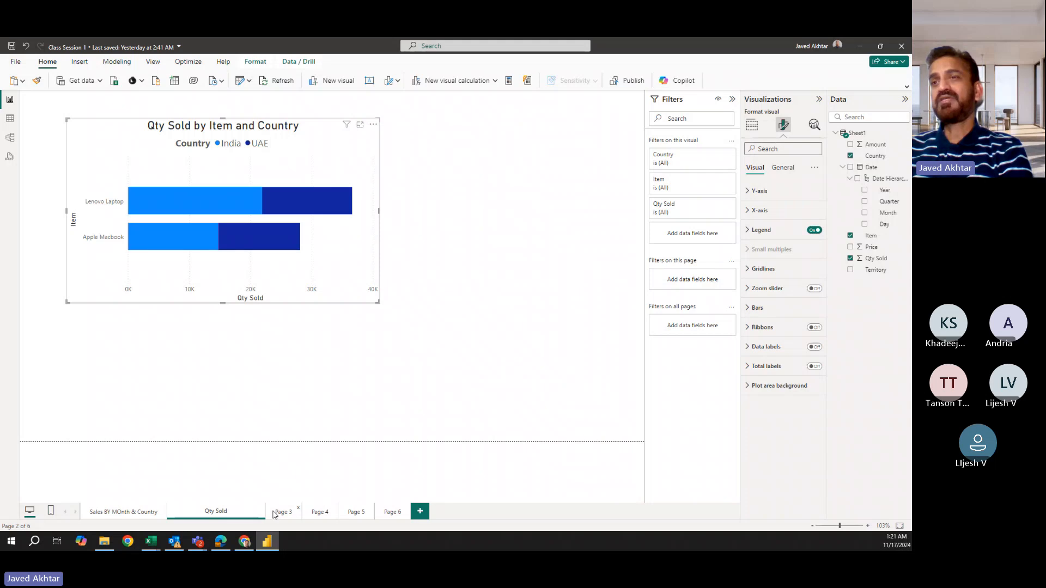
{"action": "key", "text": "Return"}
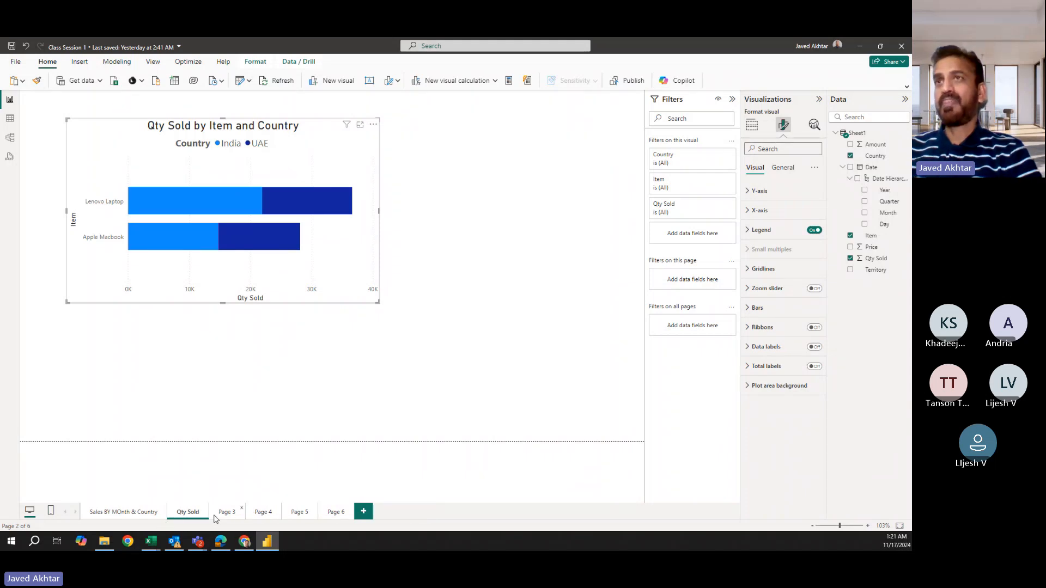
Shrink the Qty Sold by Item and Country chart and fit it into the page's upper-left corner.
{"action": "left_click_drag", "start_coordinate": [334, 284], "coordinate": [255, 270]}
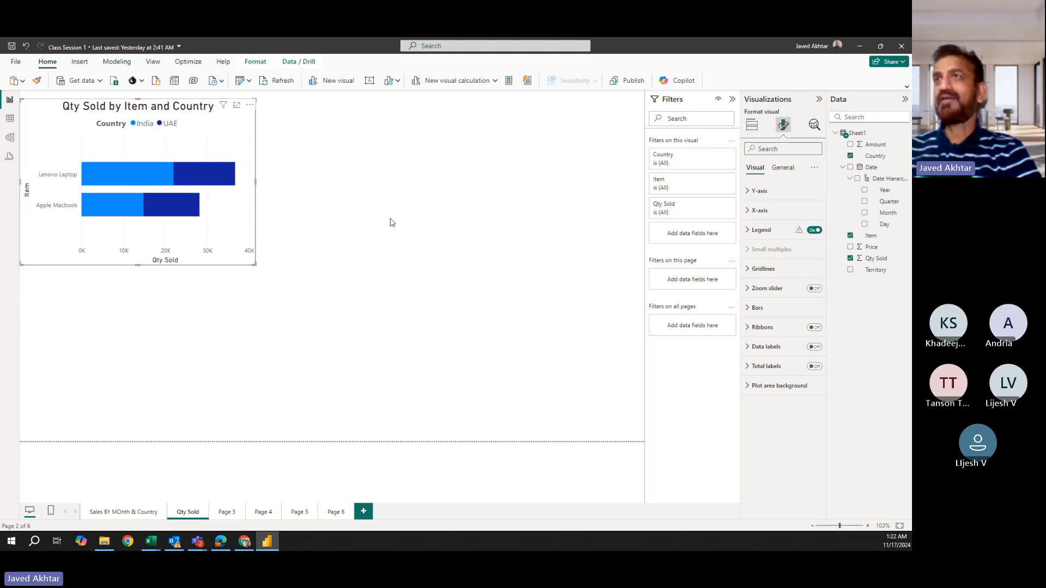
{"action": "left_click", "coordinate": [641, 205]}
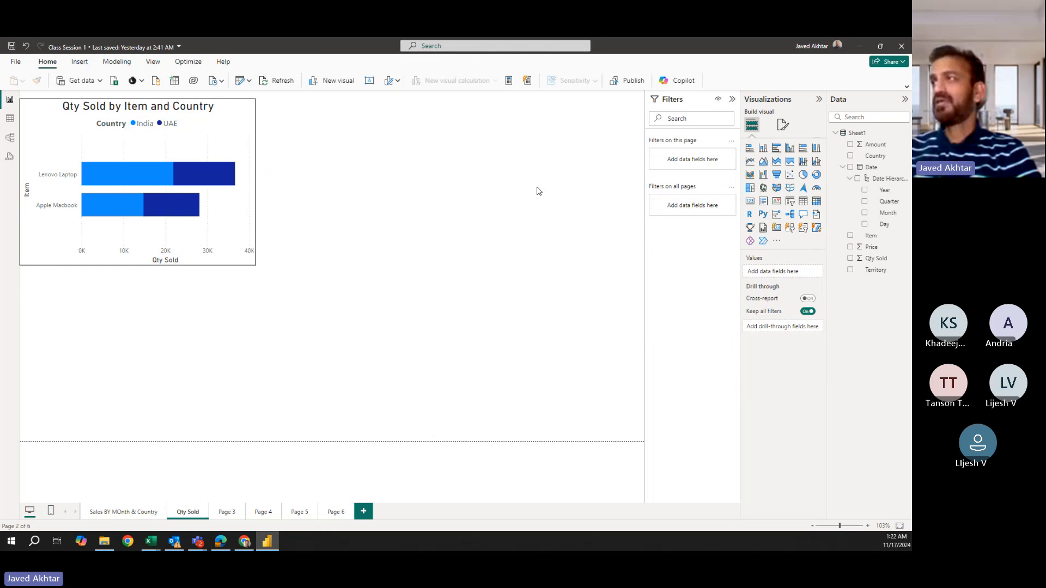
Add a donut chart below the bar chart with Qty Sold as its values and Country as its legend.
{"action": "left_click", "coordinate": [816, 177]}
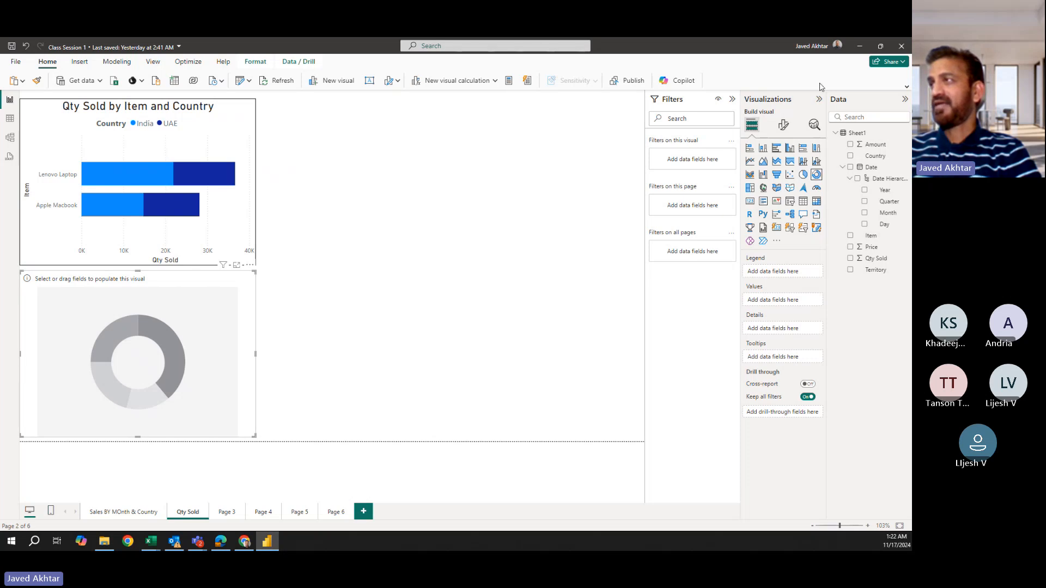
{"action": "left_click_drag", "start_coordinate": [872, 259], "coordinate": [779, 300]}
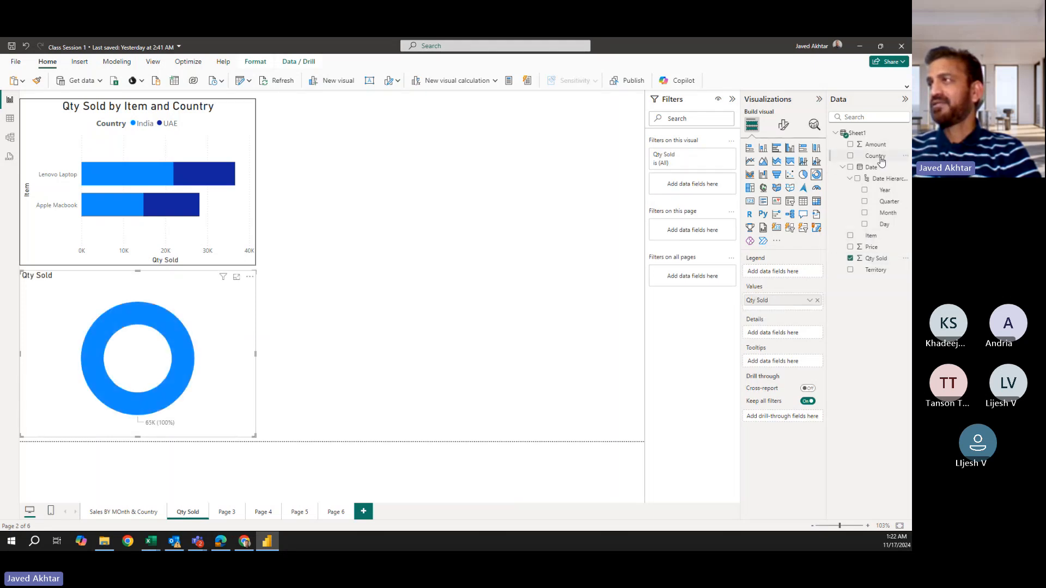
{"action": "left_click_drag", "start_coordinate": [881, 160], "coordinate": [778, 274]}
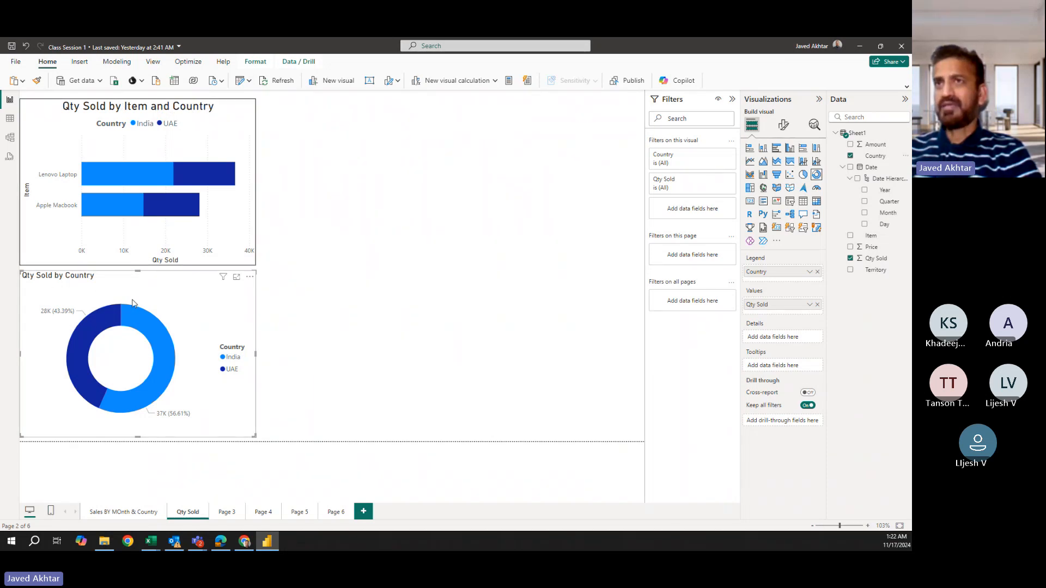
Remove Country from the bar chart's legend so it plots Qty Sold by Item only.
{"action": "left_click", "coordinate": [196, 124]}
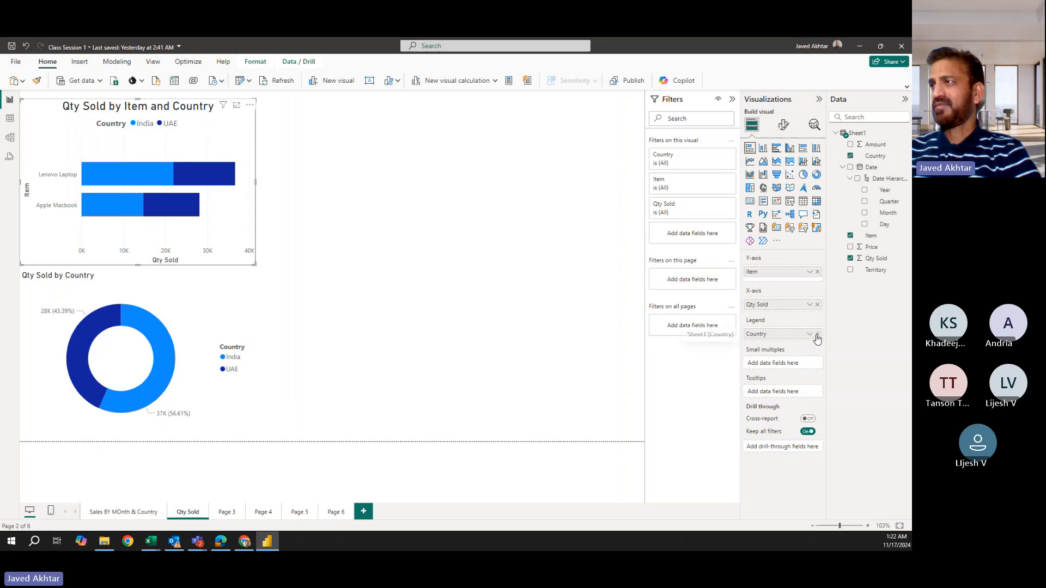
{"action": "left_click", "coordinate": [817, 335]}
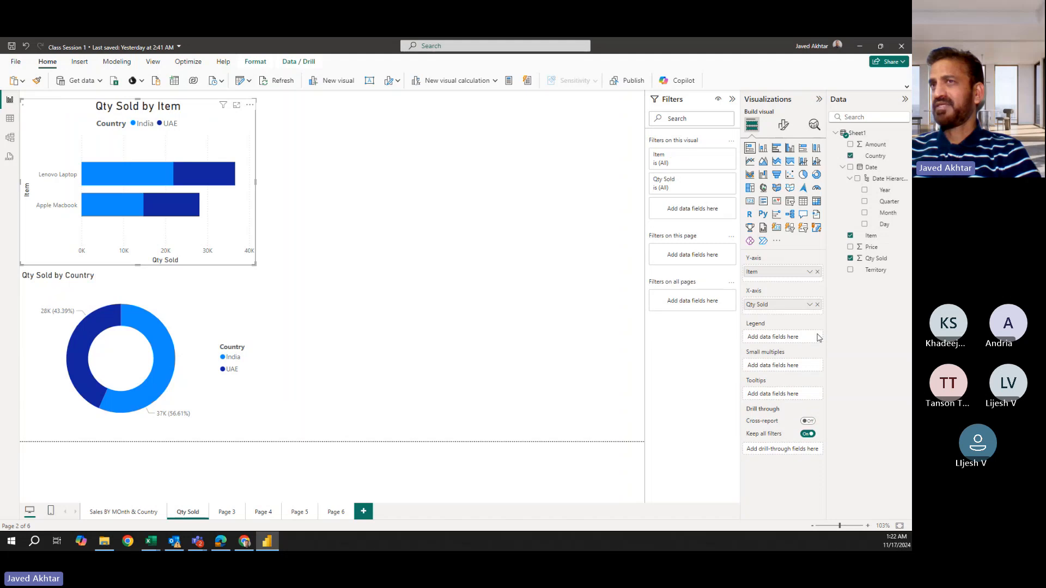
{"action": "left_click", "coordinate": [490, 341]}
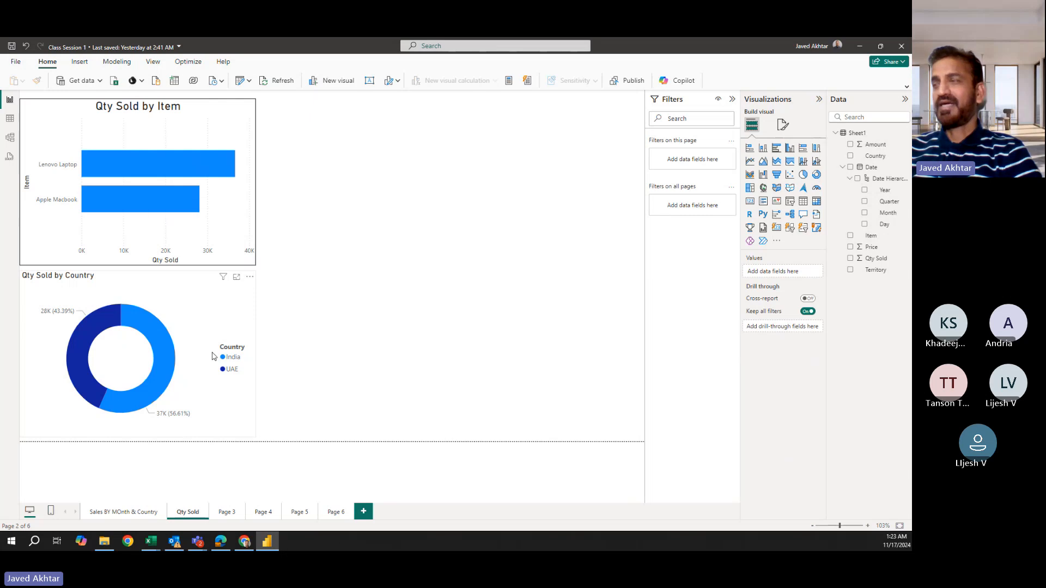
Turn on the visual border around the Qty Sold by Country donut chart.
{"action": "left_click", "coordinate": [235, 309]}
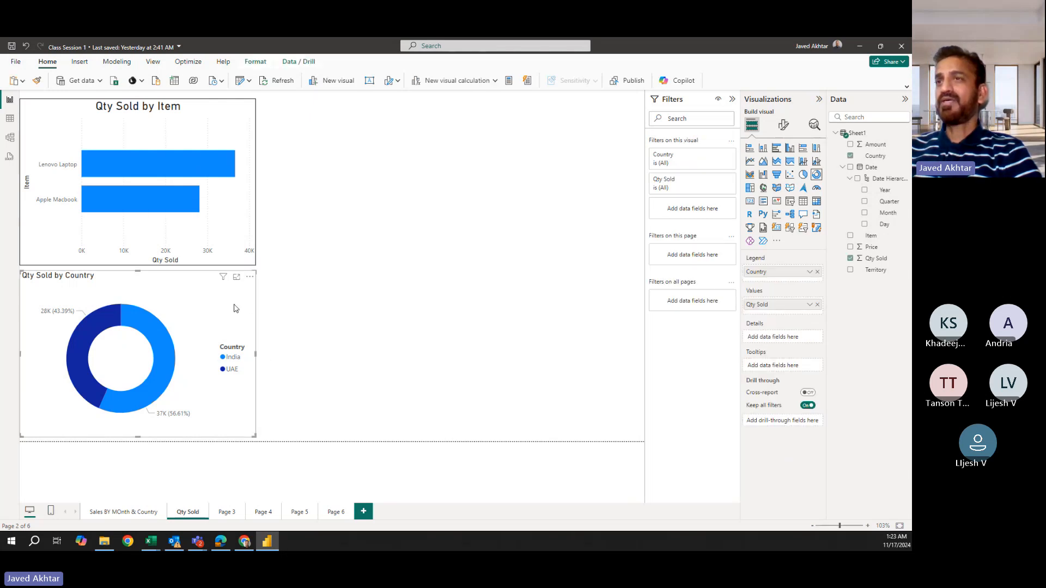
{"action": "left_click", "coordinate": [784, 125]}
{"action": "left_click", "coordinate": [786, 169]}
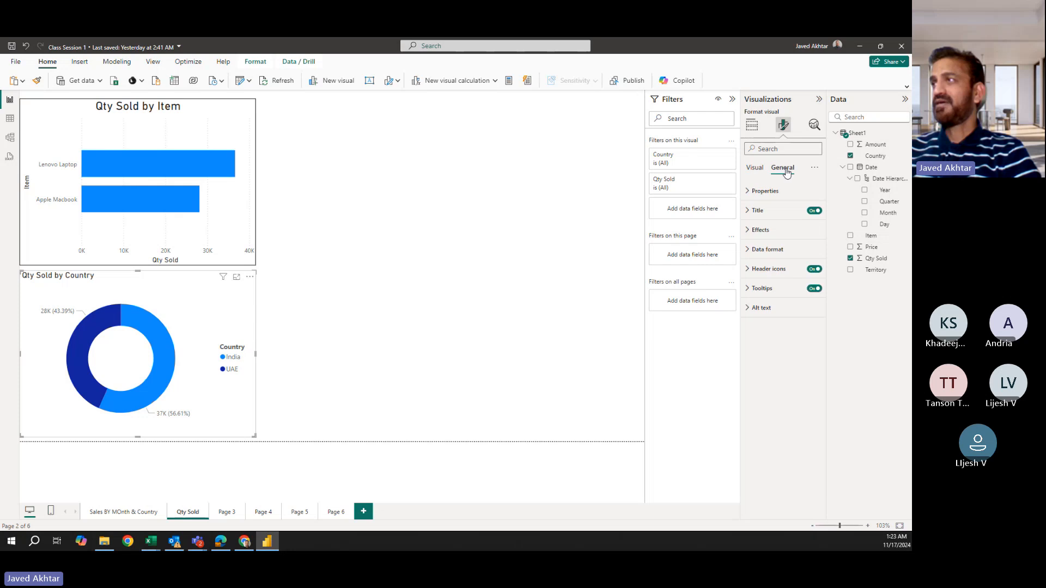
{"action": "left_click", "coordinate": [746, 235]}
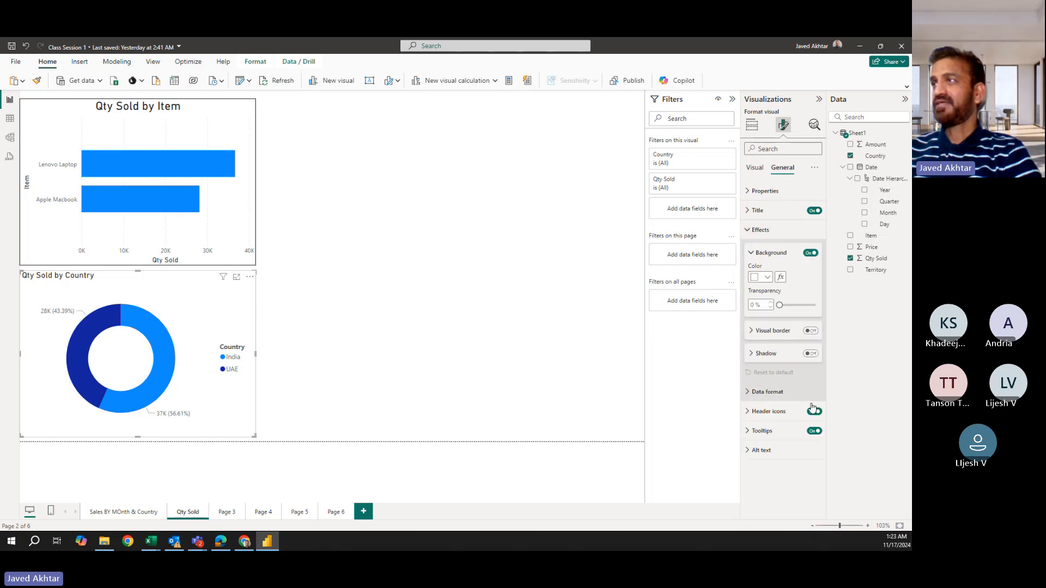
{"action": "left_click", "coordinate": [814, 333]}
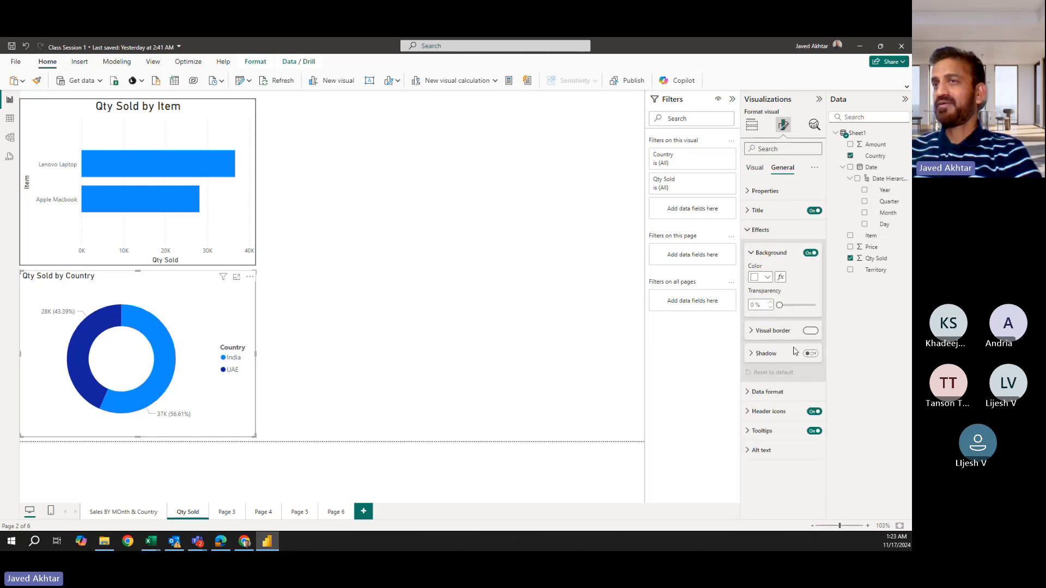
{"action": "left_click", "coordinate": [640, 383]}
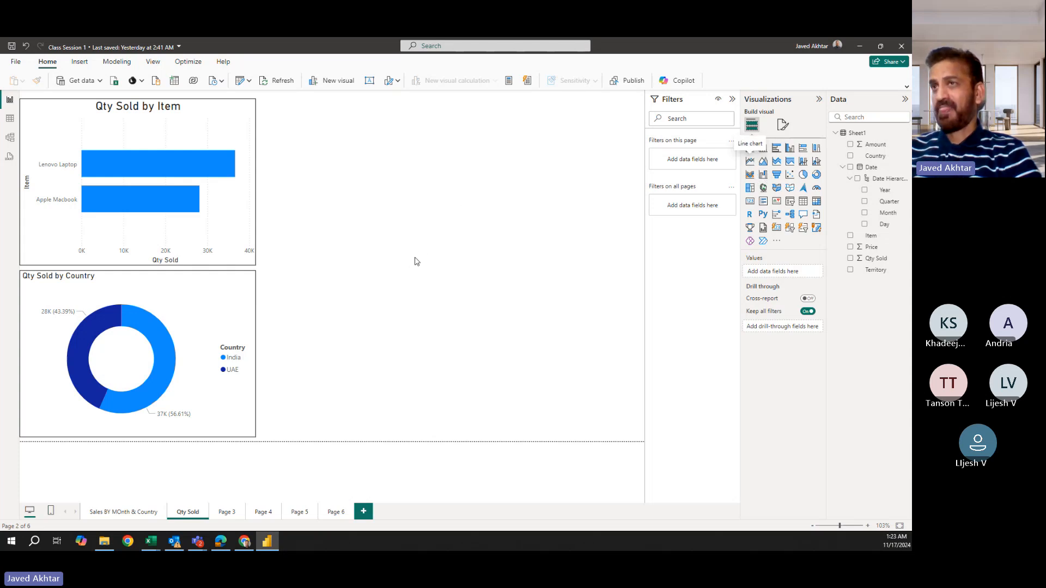
Add a line chart beside the bar chart, widen it to the page's right edge, and plot Qty Sold on its Y-axis.
{"action": "left_click_drag", "start_coordinate": [495, 263], "coordinate": [642, 266]}
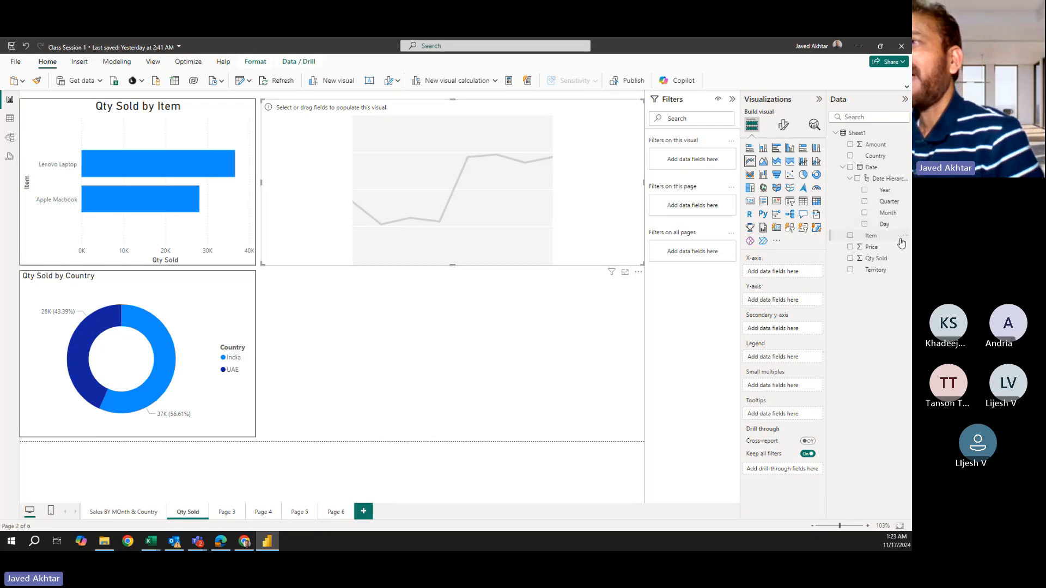
{"action": "left_click_drag", "start_coordinate": [874, 259], "coordinate": [784, 274]}
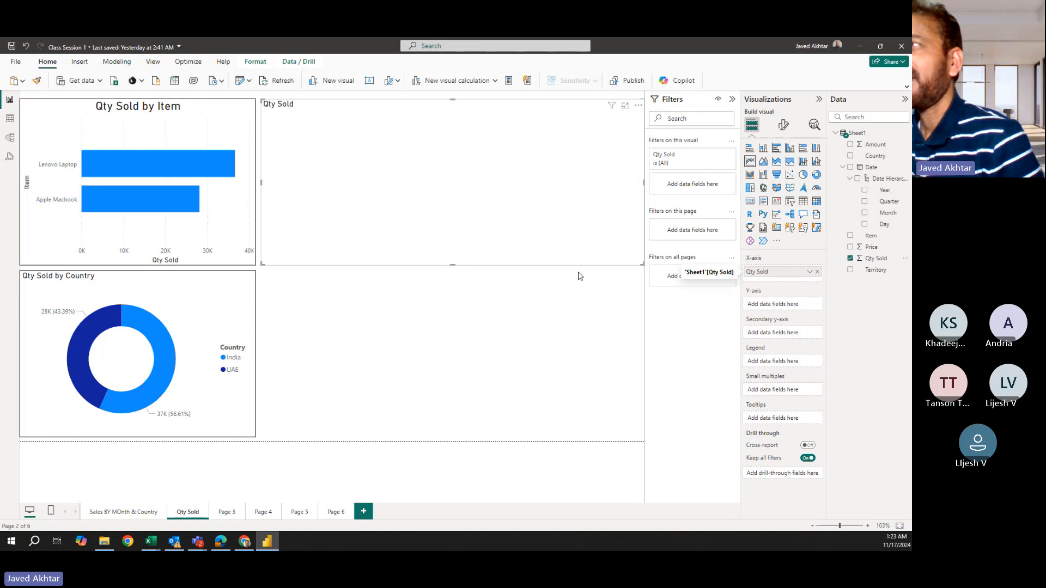
{"action": "left_click_drag", "start_coordinate": [770, 273], "coordinate": [775, 308]}
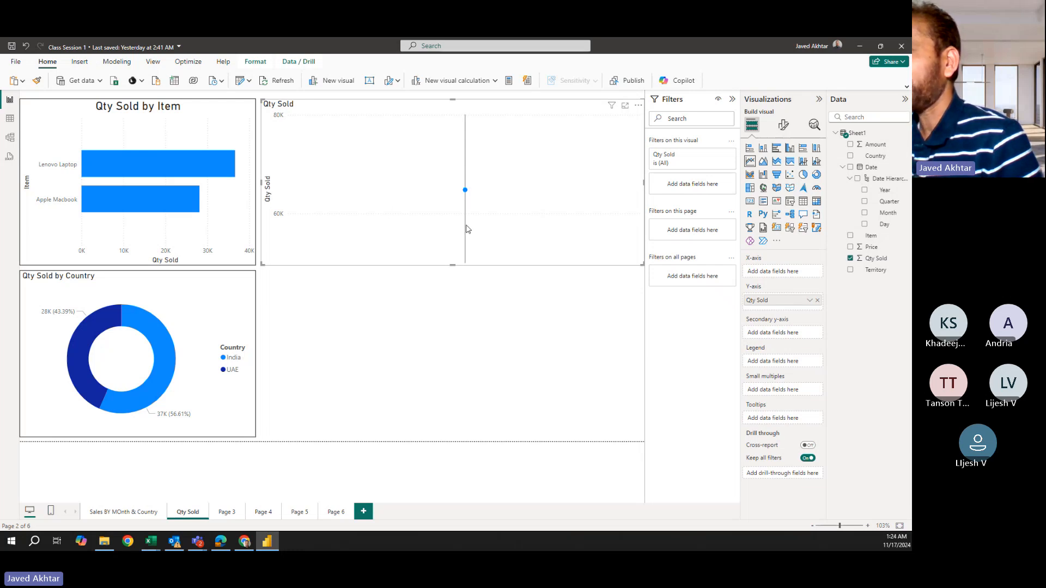
Put Month from the date hierarchy on the line chart's X-axis and use Country as its legend.
{"action": "mouse_move", "coordinate": [467, 193]}
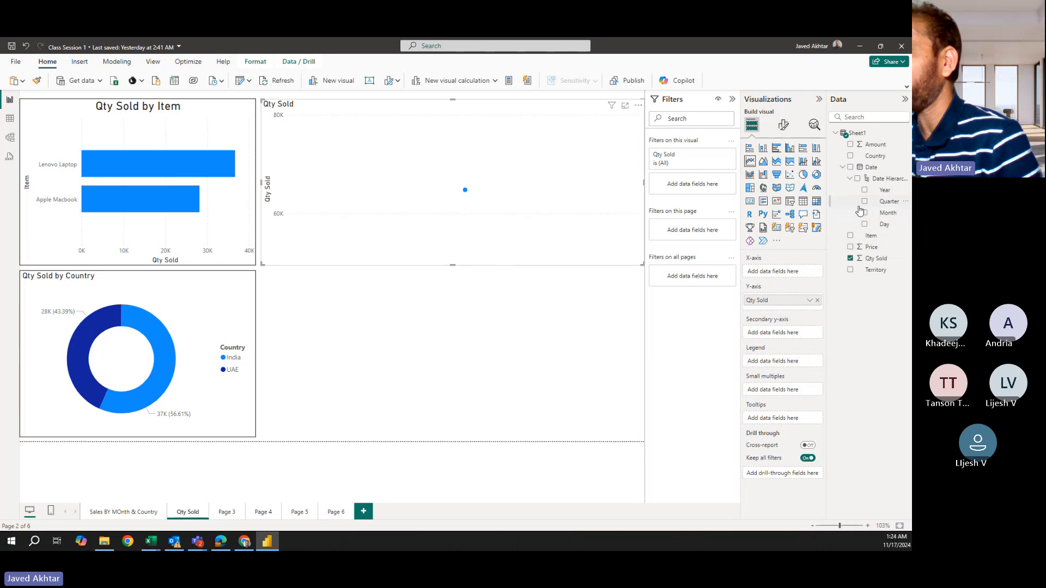
{"action": "left_click_drag", "start_coordinate": [870, 213], "coordinate": [802, 270]}
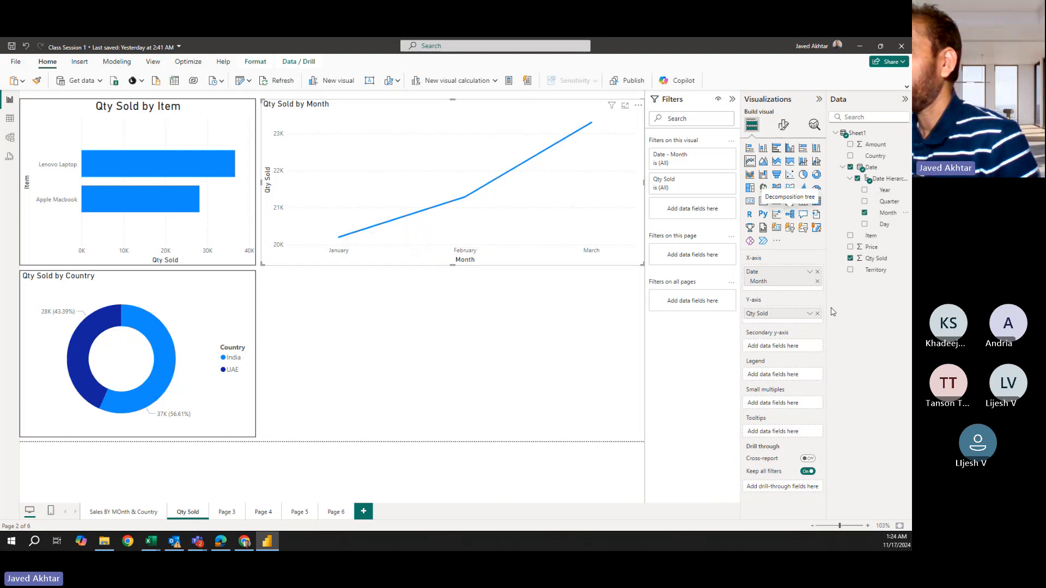
{"action": "left_click_drag", "start_coordinate": [872, 156], "coordinate": [774, 378]}
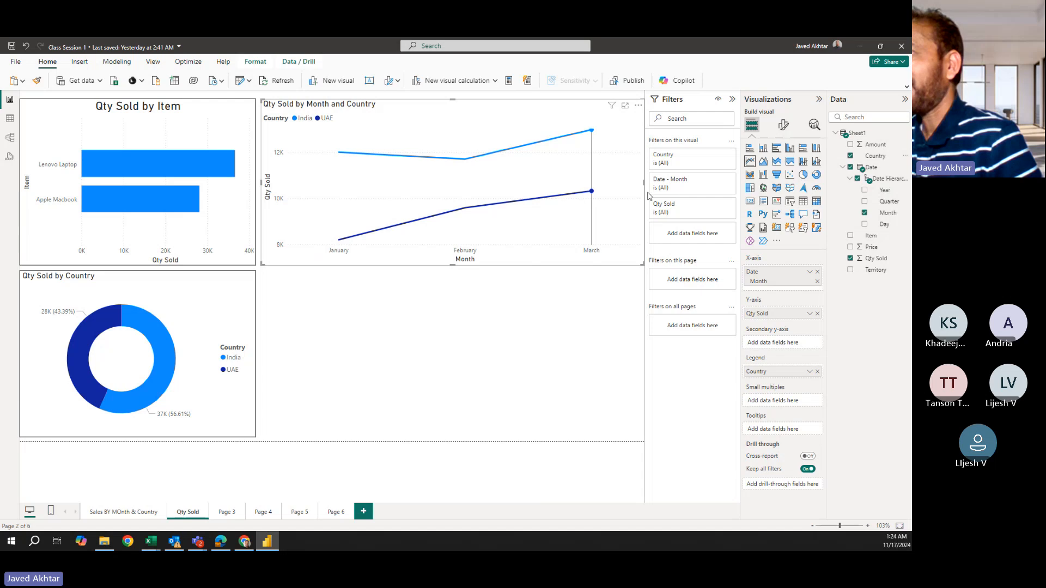
{"action": "mouse_move", "coordinate": [582, 212]}
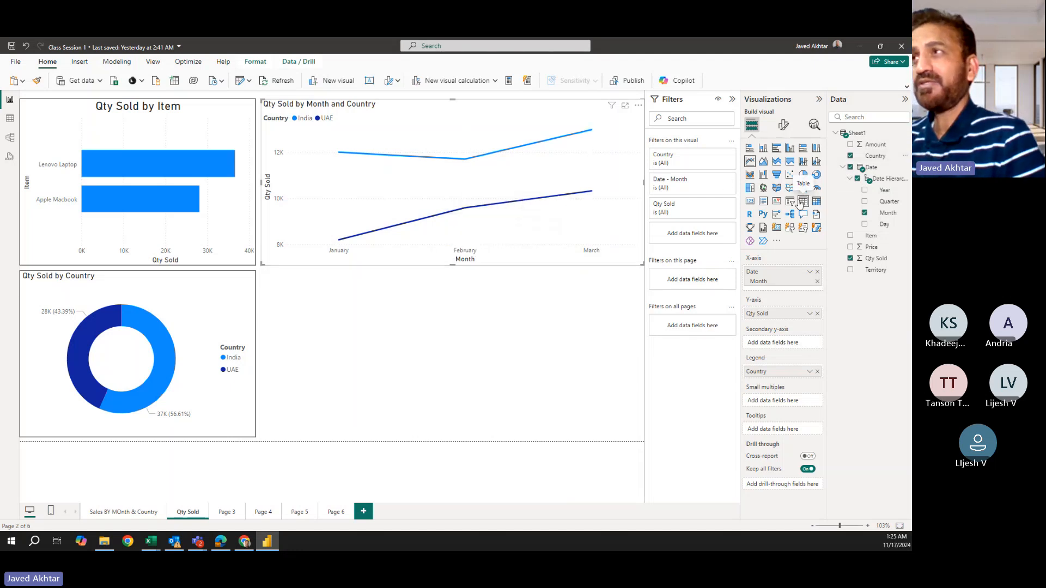
{"action": "mouse_move", "coordinate": [565, 181]}
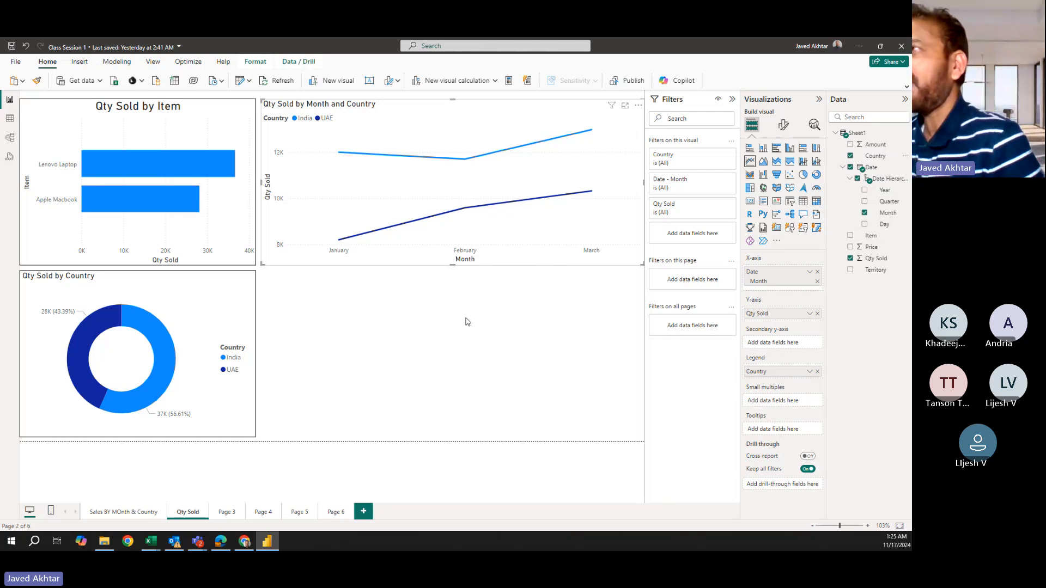
{"action": "left_click", "coordinate": [377, 289]}
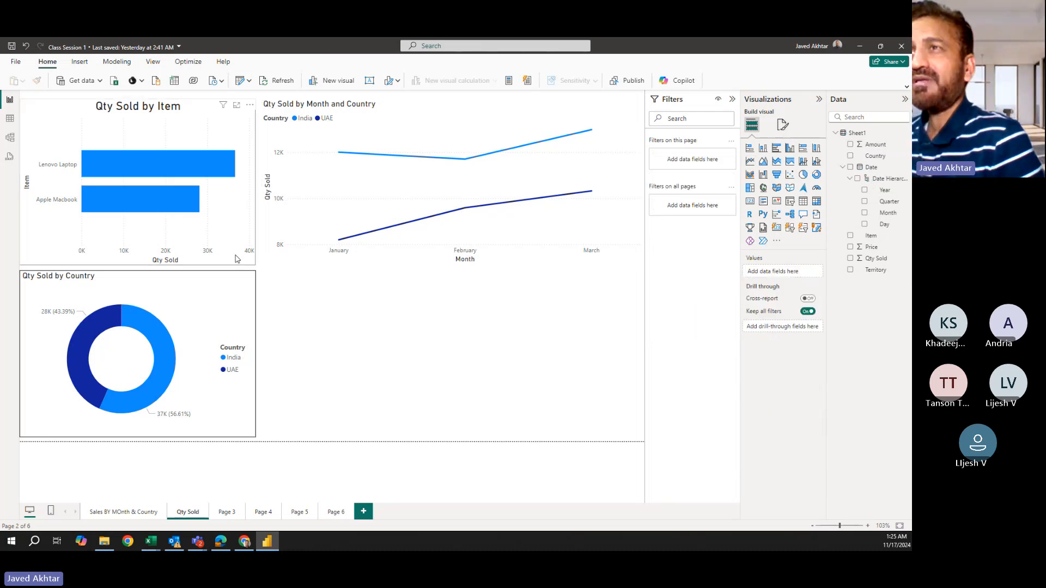
{"action": "left_click", "coordinate": [169, 121]}
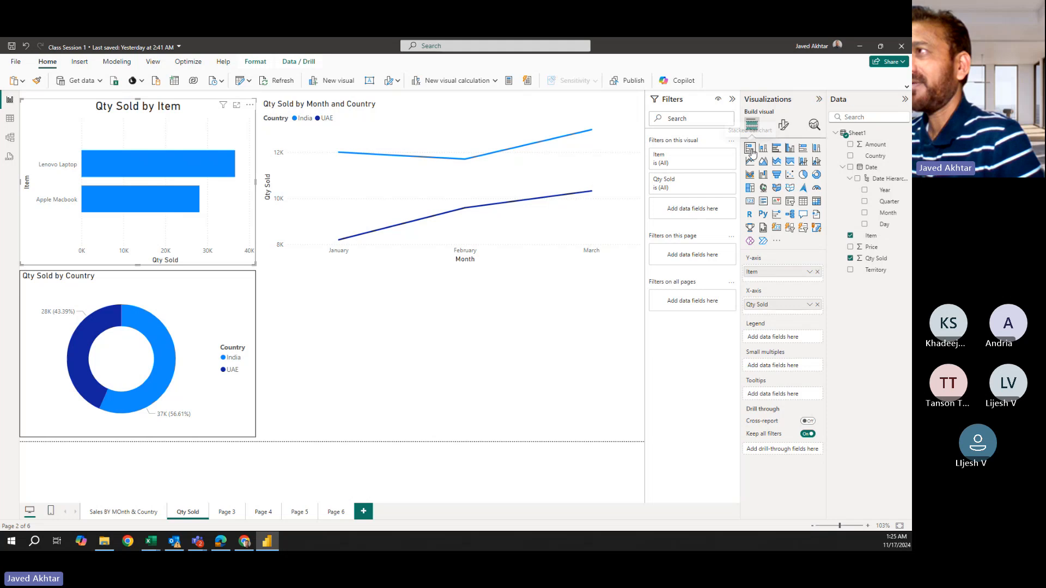
{"action": "left_click", "coordinate": [215, 325]}
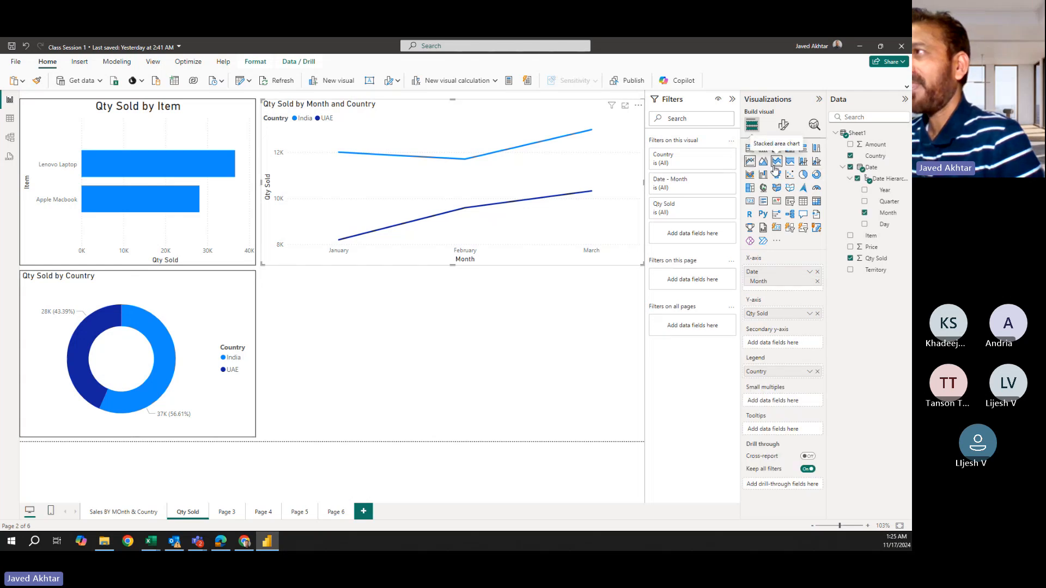
Try the area, stacked area, 100% stacked area and combined line-and-column types on the Qty Sold by Month and Country chart, ending on line chart.
{"action": "left_click", "coordinate": [764, 162]}
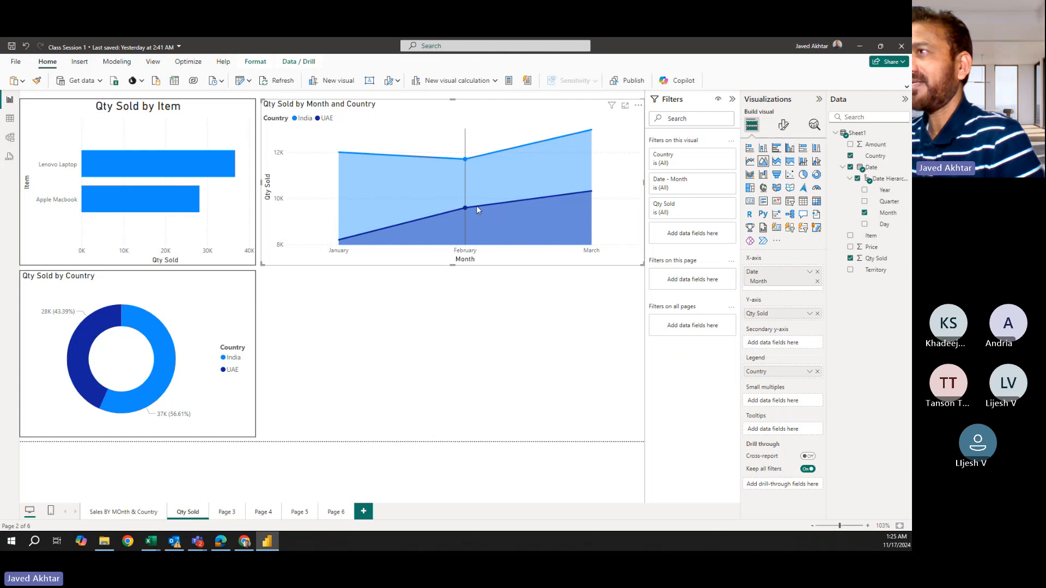
{"action": "left_click", "coordinate": [778, 163]}
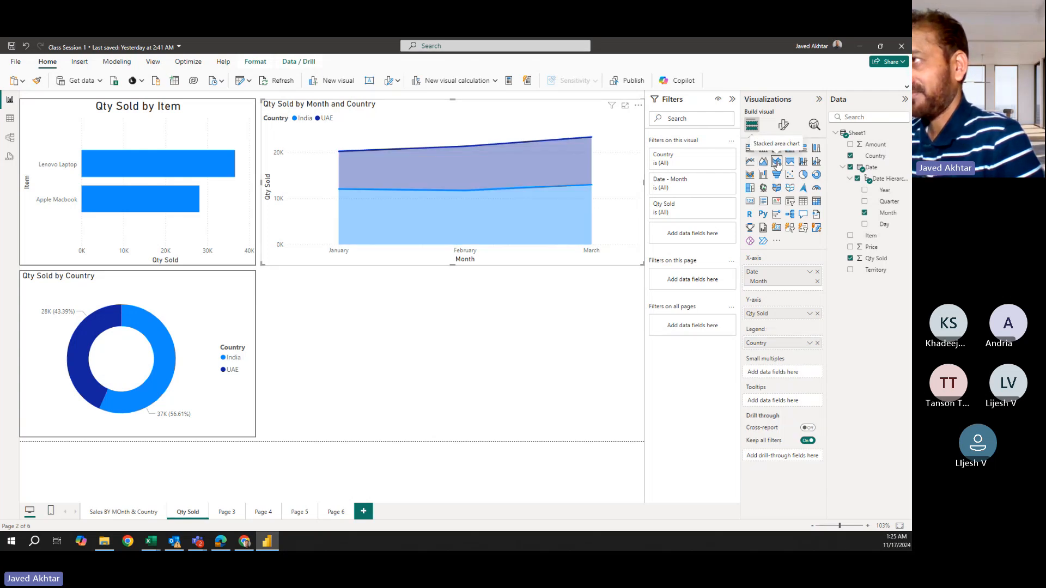
{"action": "left_click", "coordinate": [789, 161]}
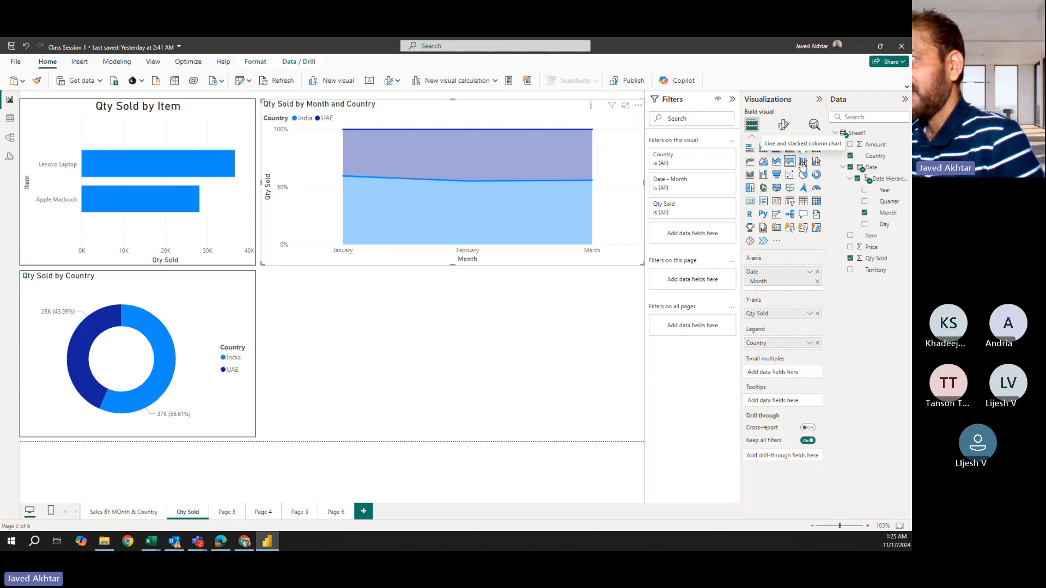
{"action": "left_click", "coordinate": [802, 163]}
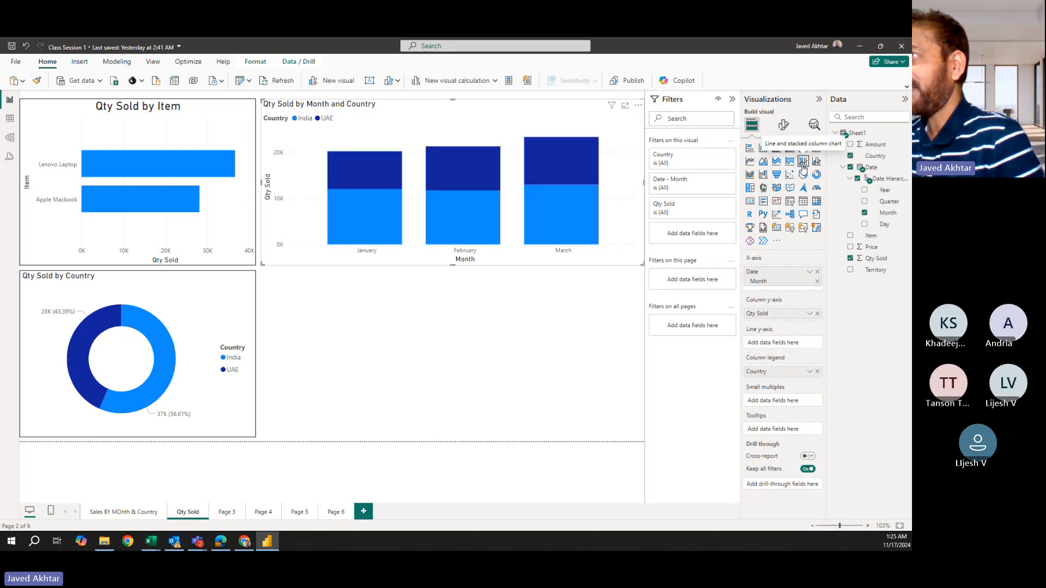
{"action": "left_click", "coordinate": [816, 162]}
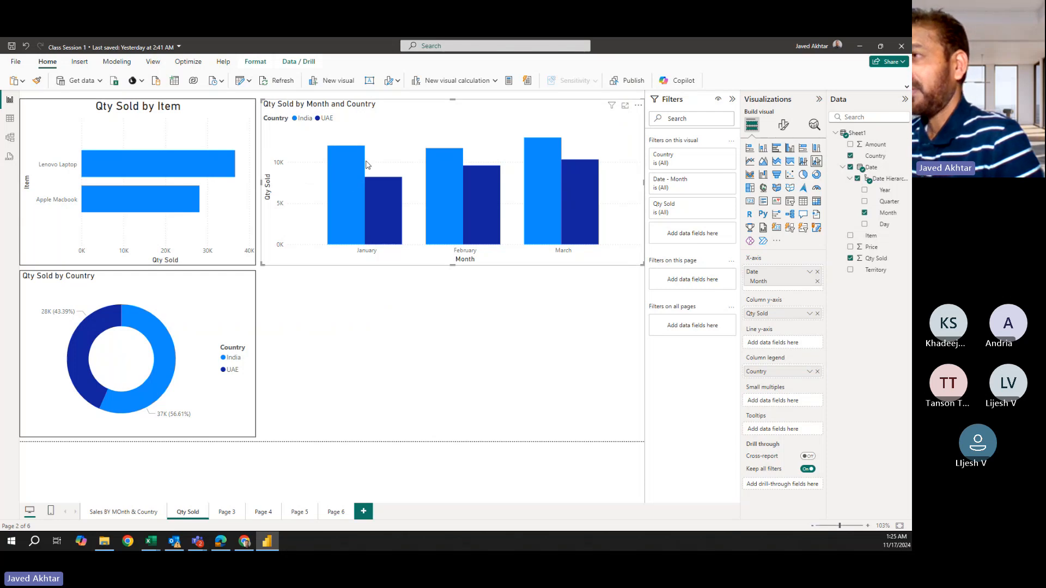
{"action": "left_click", "coordinate": [751, 161]}
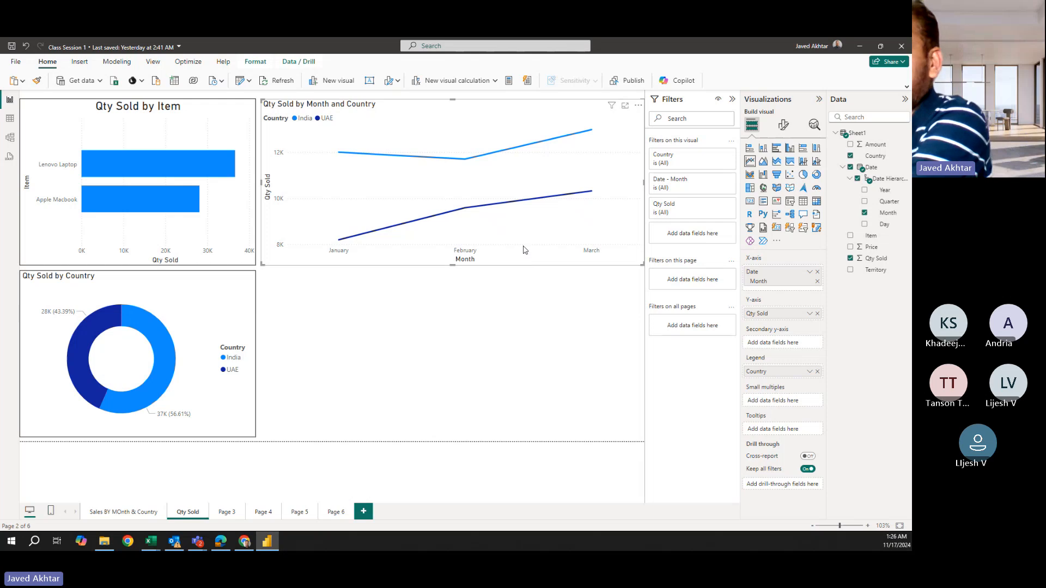
Move the Qty Sold by Month and Country line chart down beside the donut chart and deselect it.
{"action": "left_click_drag", "start_coordinate": [531, 262], "coordinate": [526, 440]}
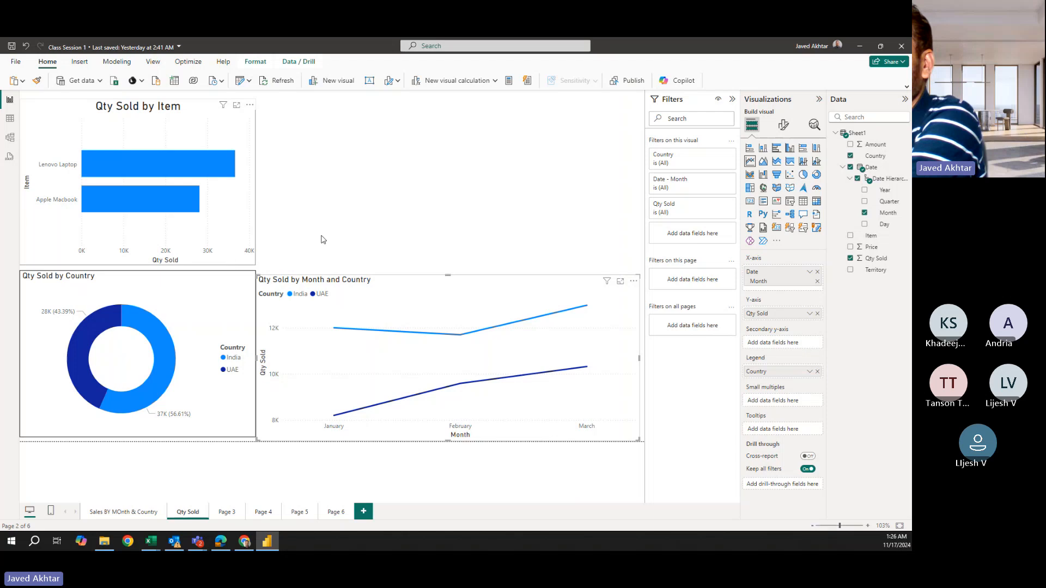
{"action": "left_click", "coordinate": [405, 113]}
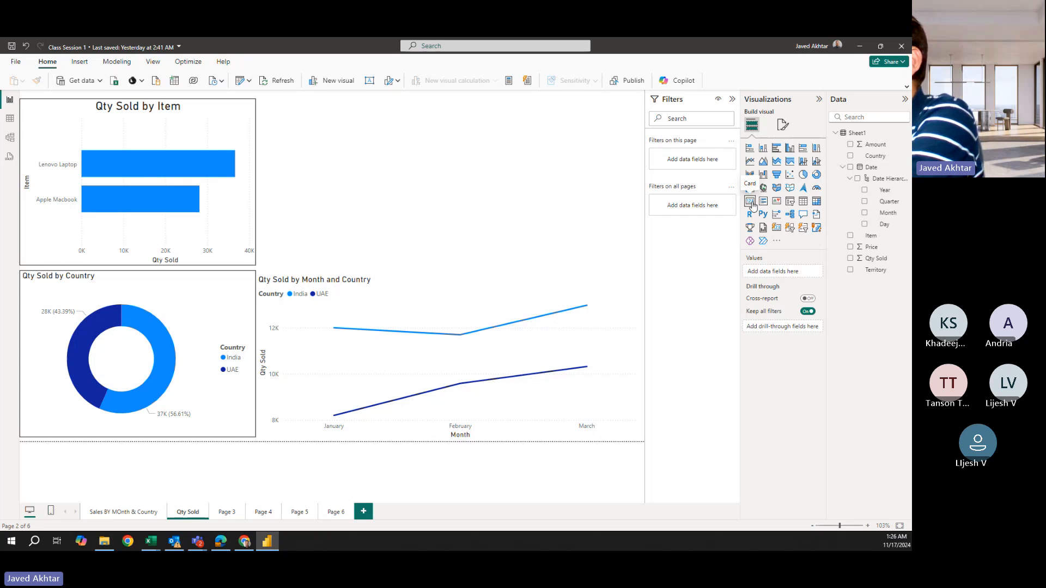
Add a matrix above the line chart with Item as rows, Country as columns and Qty Sold as values.
{"action": "left_click", "coordinate": [817, 202]}
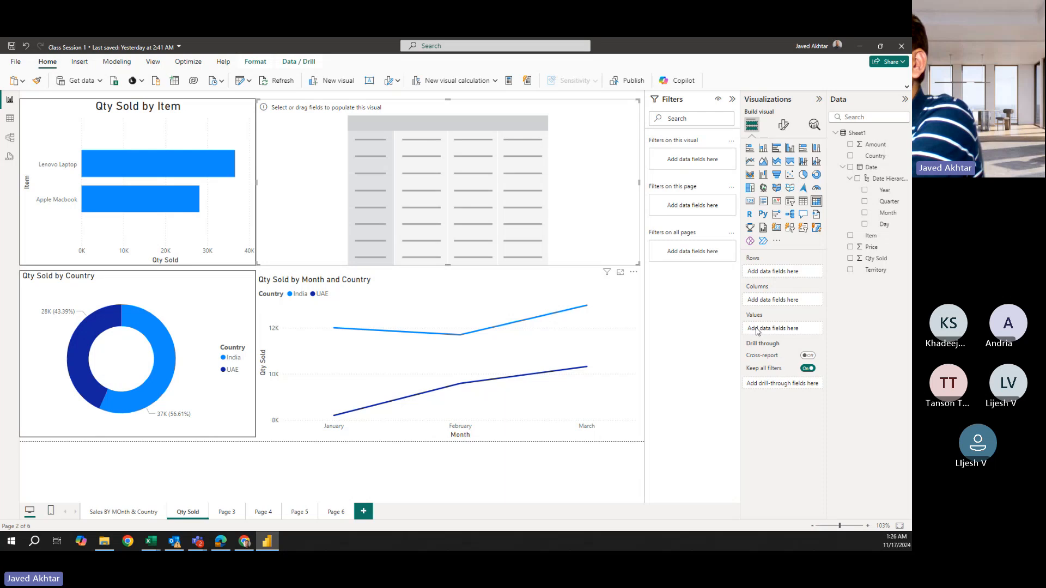
{"action": "left_click_drag", "start_coordinate": [874, 259], "coordinate": [778, 329]}
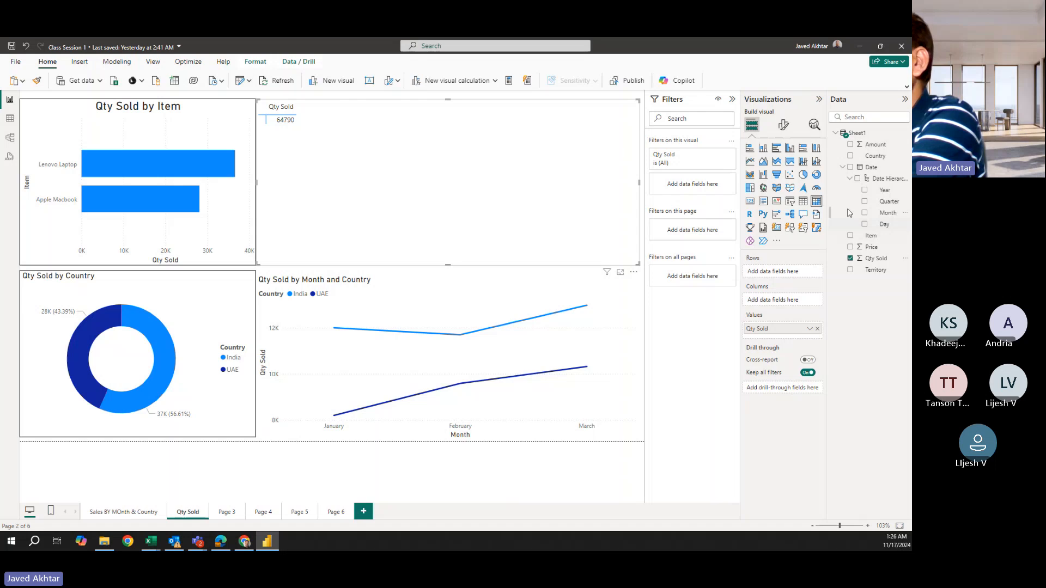
{"action": "left_click_drag", "start_coordinate": [871, 238], "coordinate": [774, 271]}
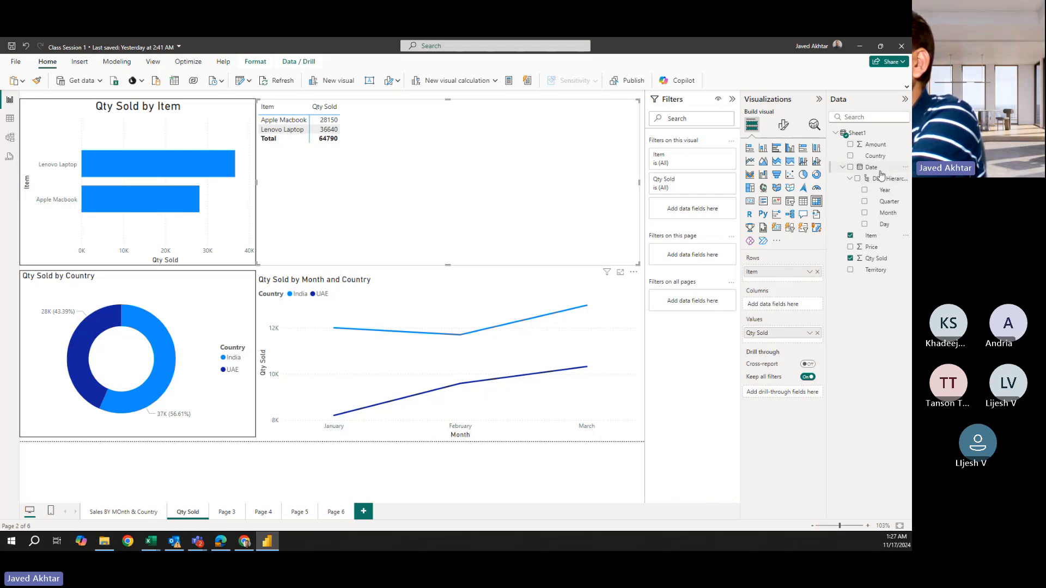
{"action": "left_click_drag", "start_coordinate": [875, 156], "coordinate": [799, 309]}
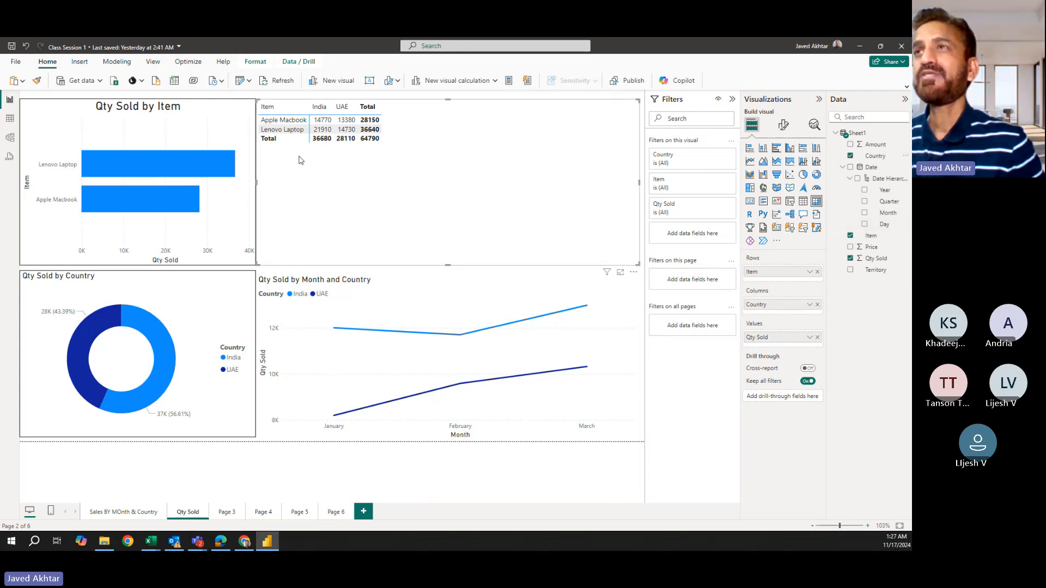
Set the font size of the matrix's row headers to 15.
{"action": "left_click", "coordinate": [785, 127]}
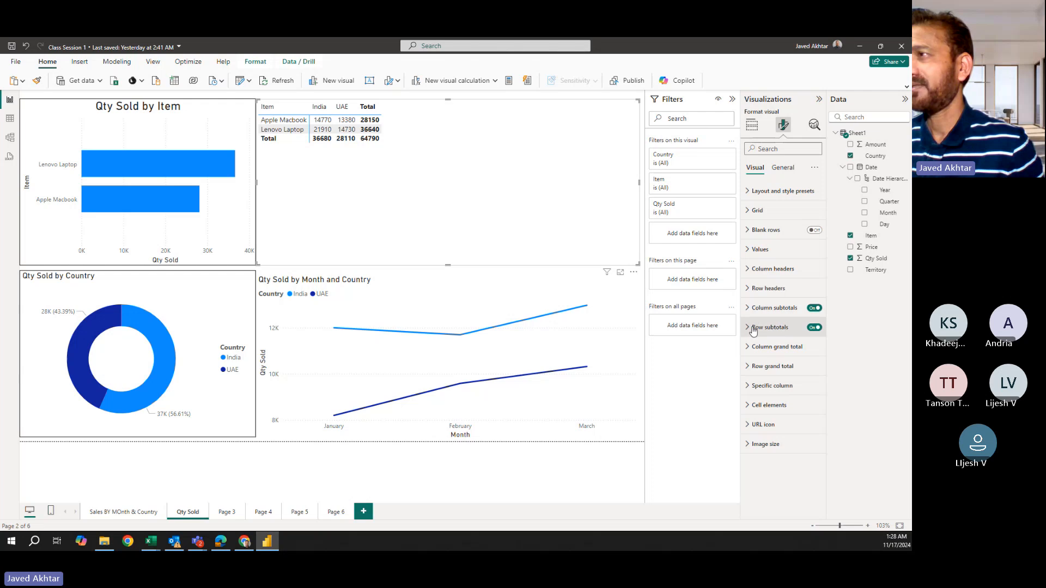
{"action": "left_click", "coordinate": [747, 289]}
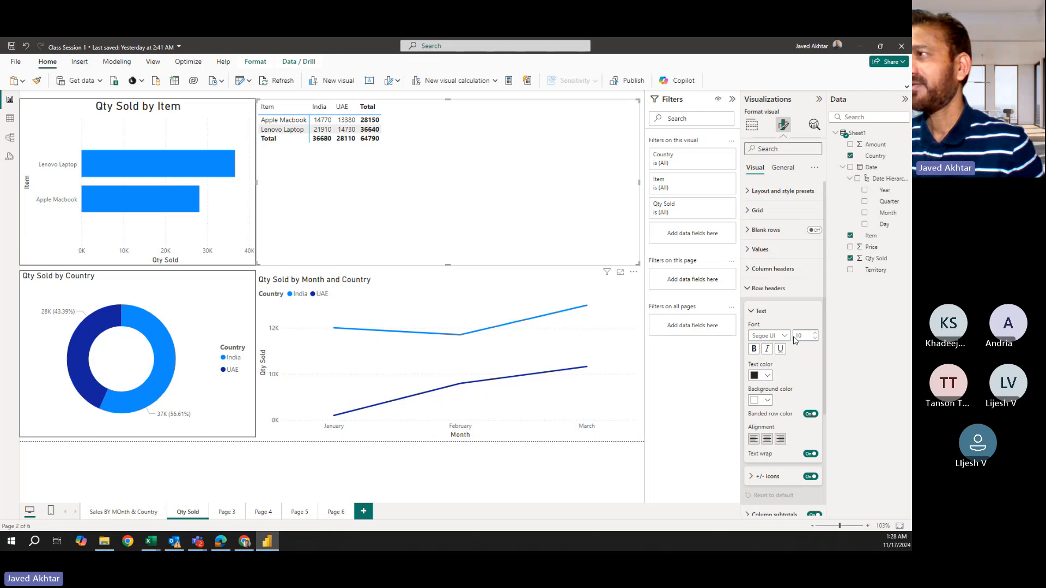
{"action": "left_click", "coordinate": [799, 337]}
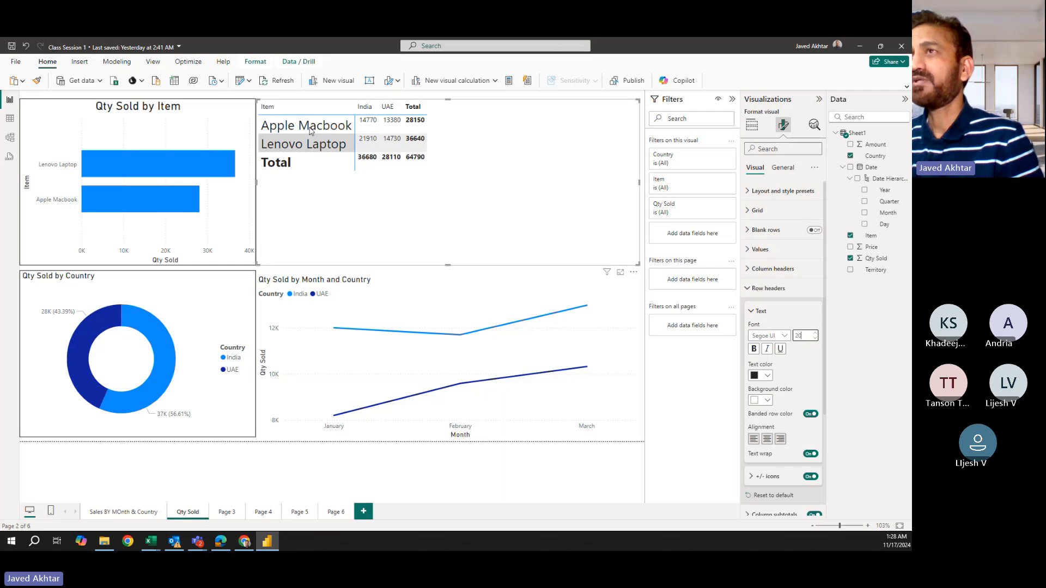
{"action": "left_click_drag", "start_coordinate": [803, 338], "coordinate": [738, 343]}
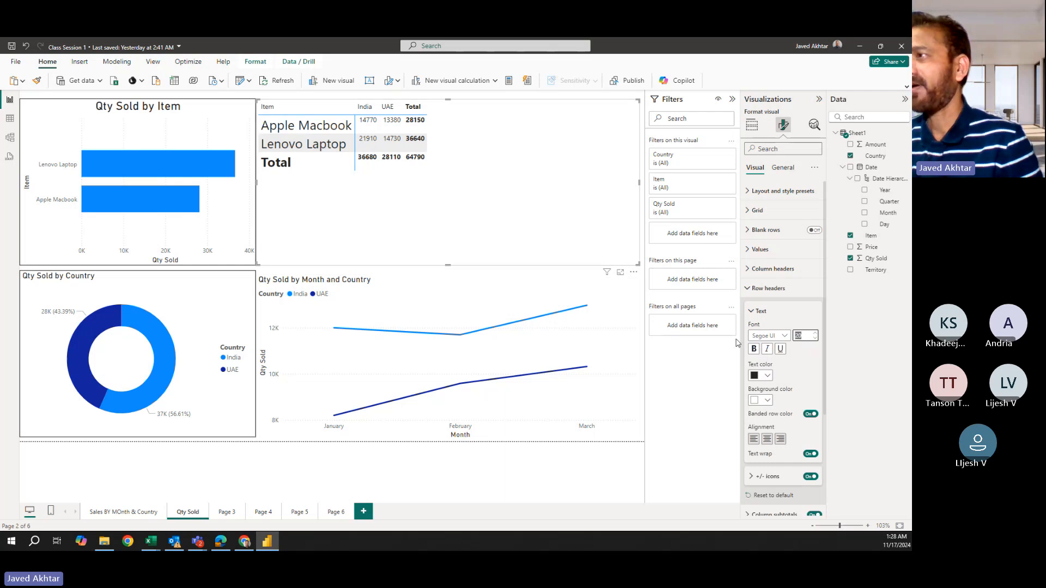
{"action": "type", "text": "15"}
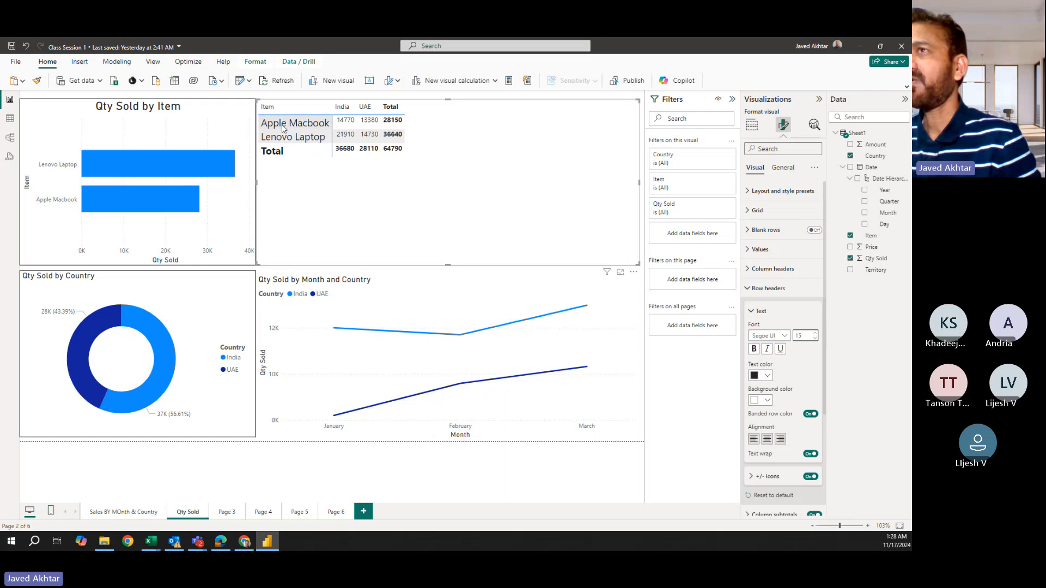
{"action": "left_click", "coordinate": [746, 290]}
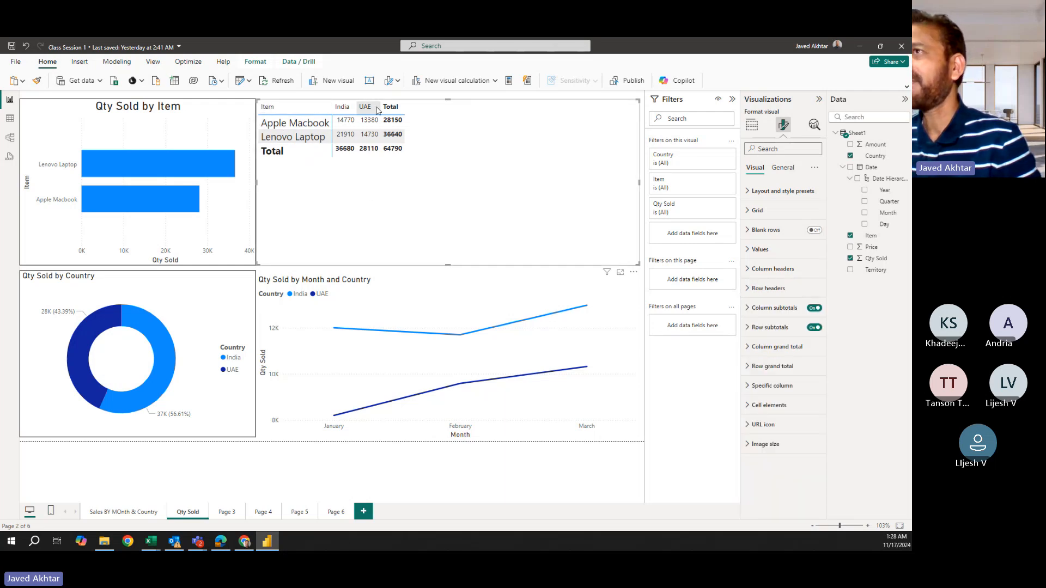
Set the font size of the matrix's column headers to 15.
{"action": "left_click", "coordinate": [745, 269]}
{"action": "left_click", "coordinate": [805, 316]}
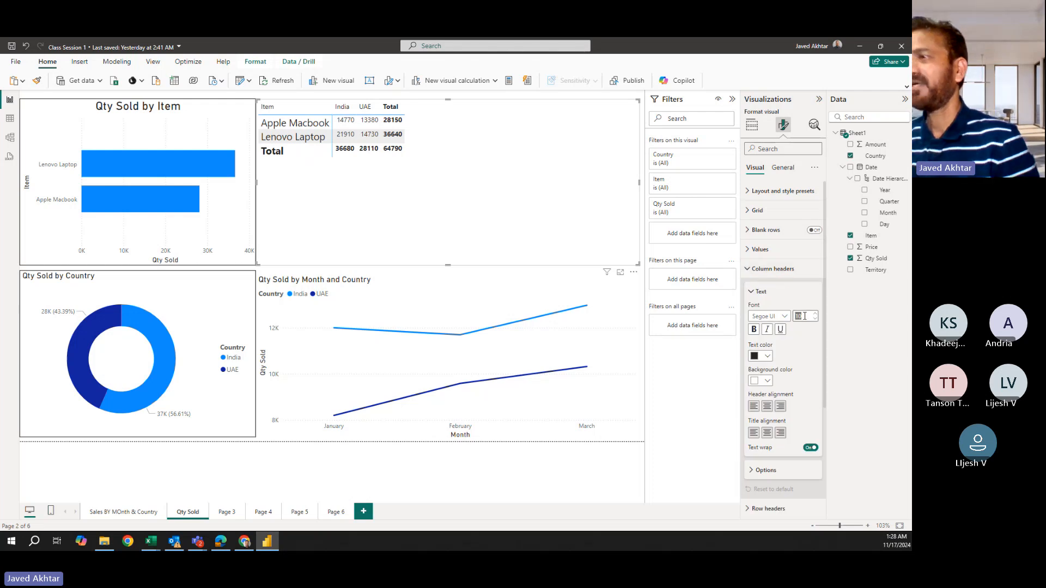
{"action": "type", "text": "15"}
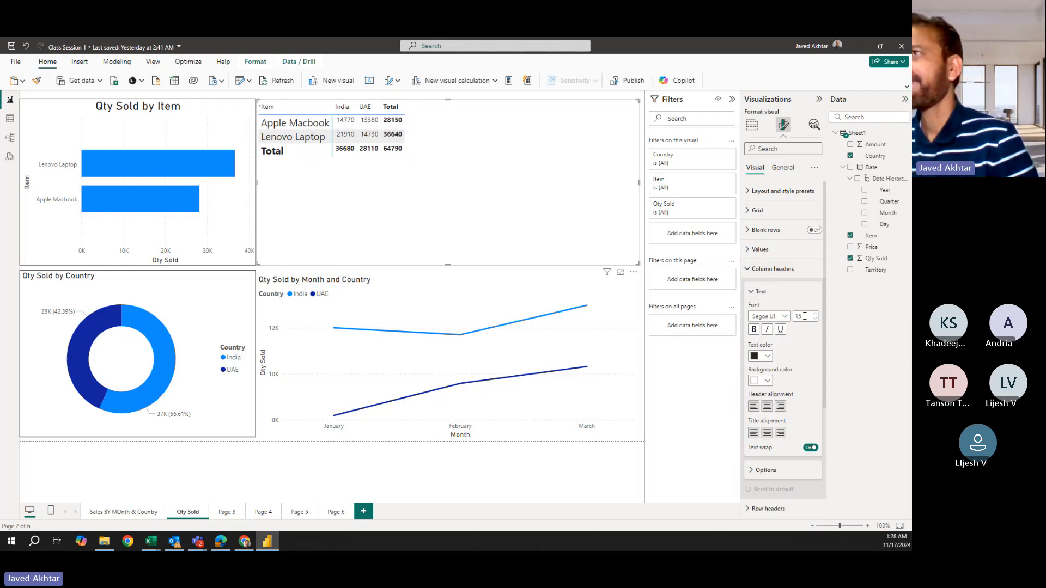
{"action": "key", "text": "Return"}
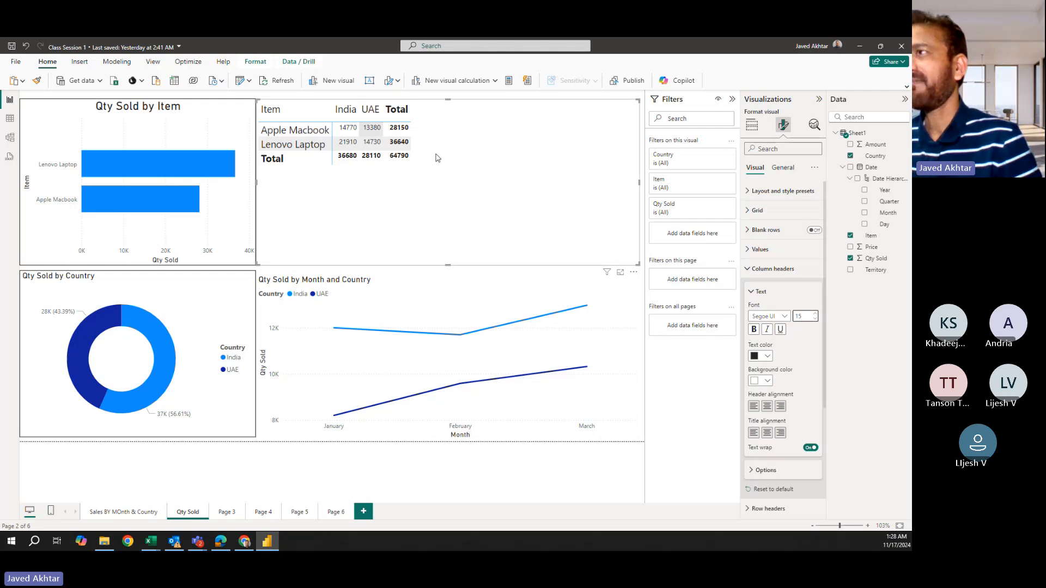
Give the matrix's column headers a light blue background from the theme colors.
{"action": "left_click", "coordinate": [764, 382]}
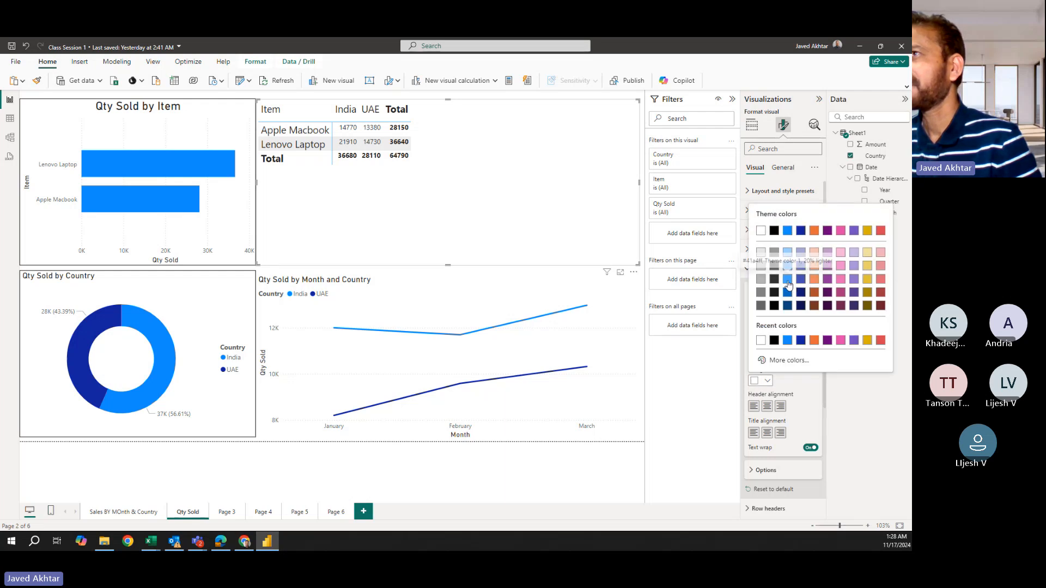
{"action": "left_click", "coordinate": [789, 284]}
{"action": "left_click", "coordinate": [766, 382]}
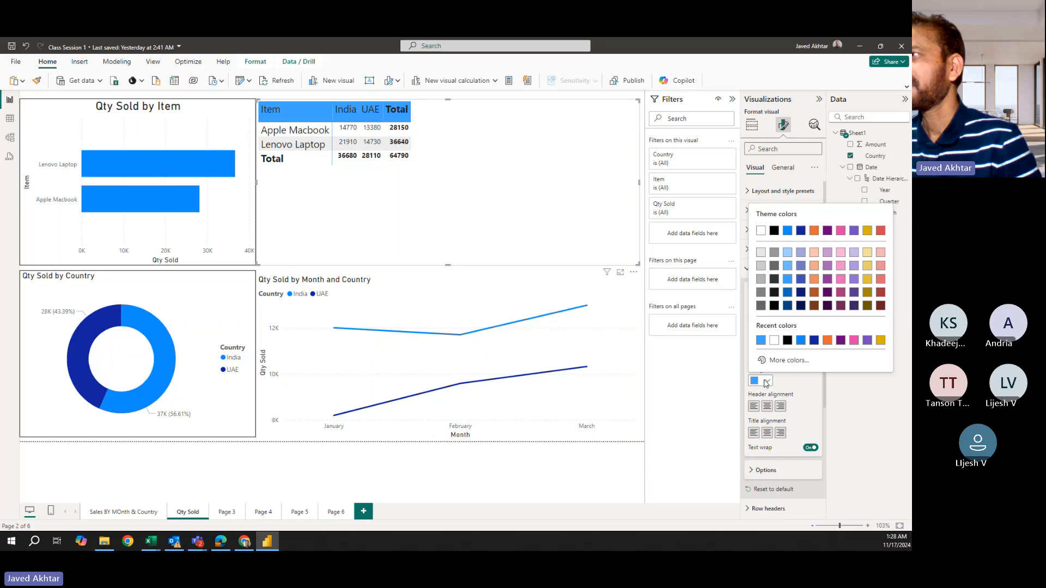
{"action": "left_click", "coordinate": [788, 253]}
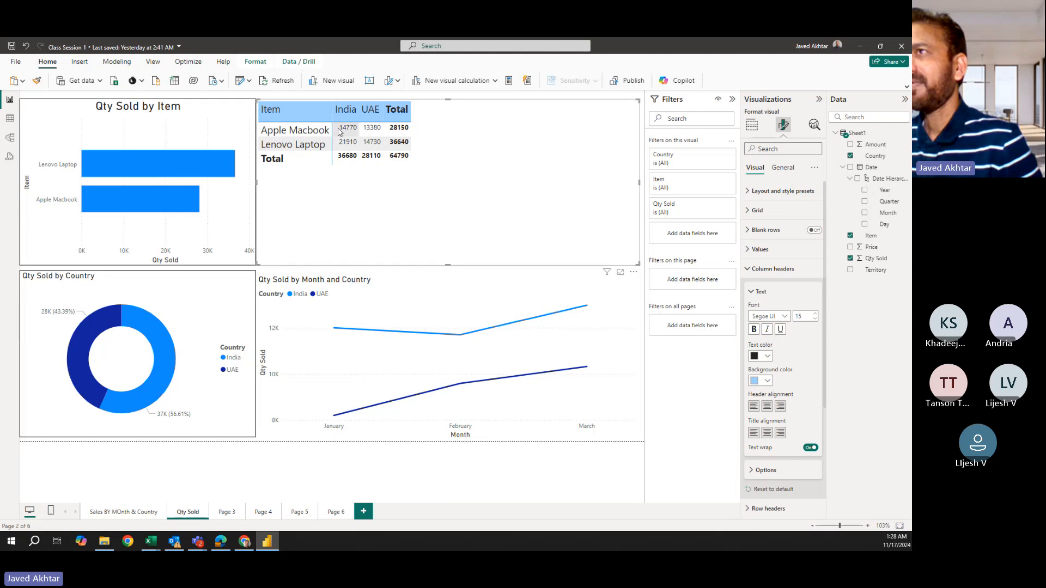
{"action": "left_click", "coordinate": [751, 268]}
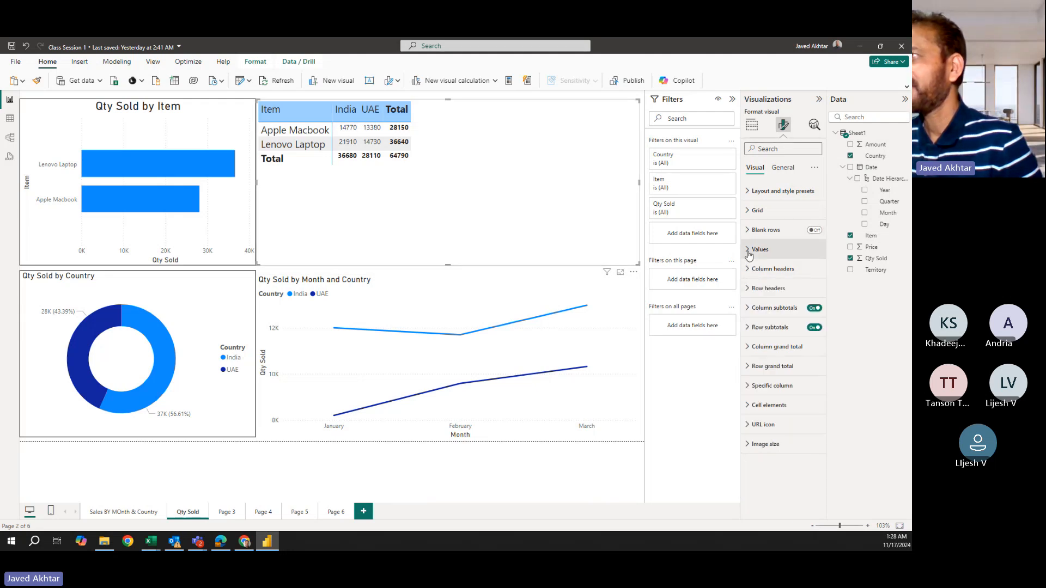
Set the font size of the matrix's values to 15 and deselect the matrix.
{"action": "left_click", "coordinate": [749, 253]}
{"action": "type", "text": "15"}
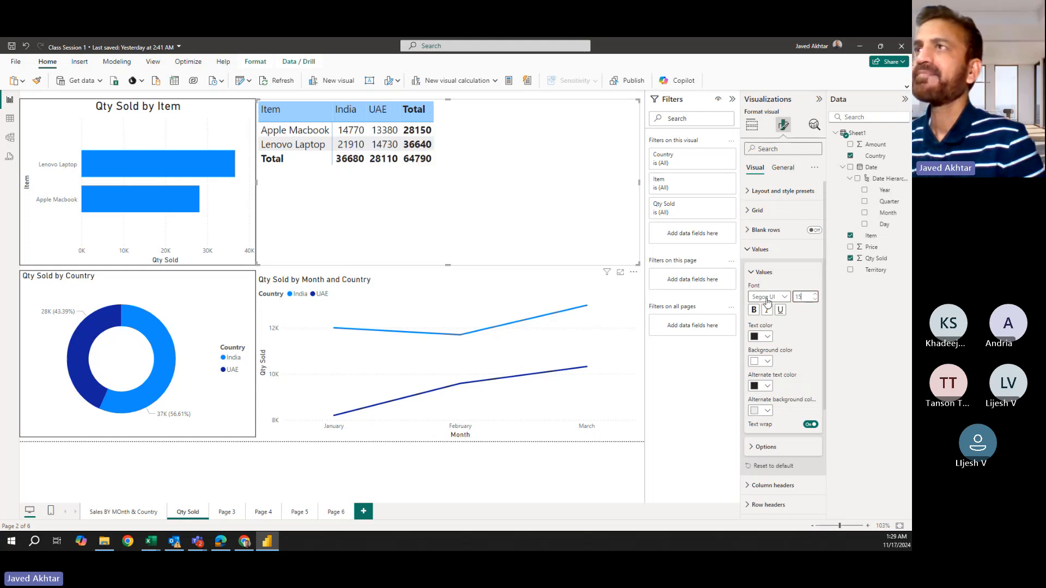
{"action": "left_click", "coordinate": [629, 266]}
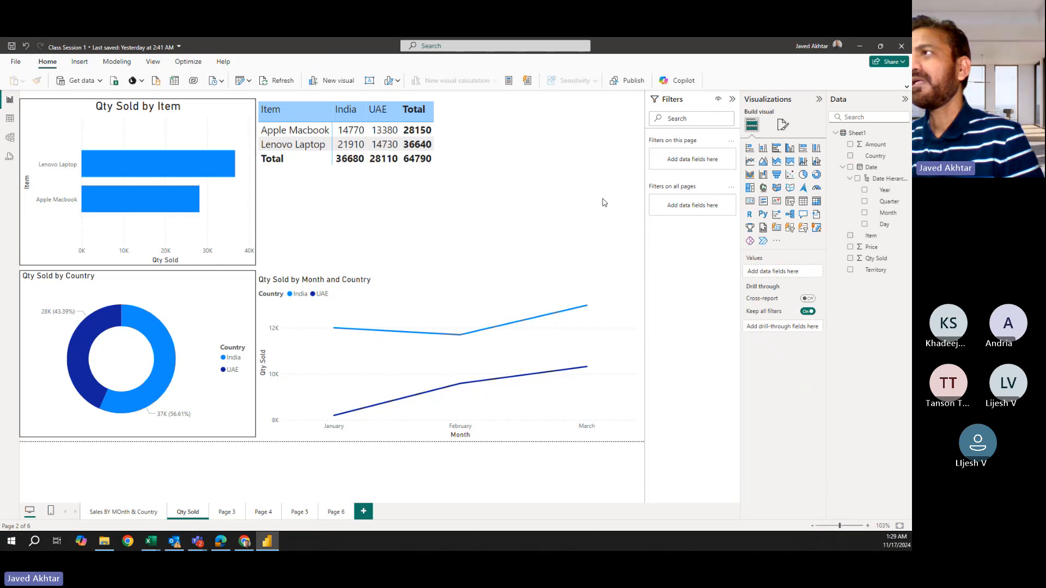
Shrink the matrix to fit closely around its table and center it in the space above the line chart.
{"action": "left_click", "coordinate": [552, 189]}
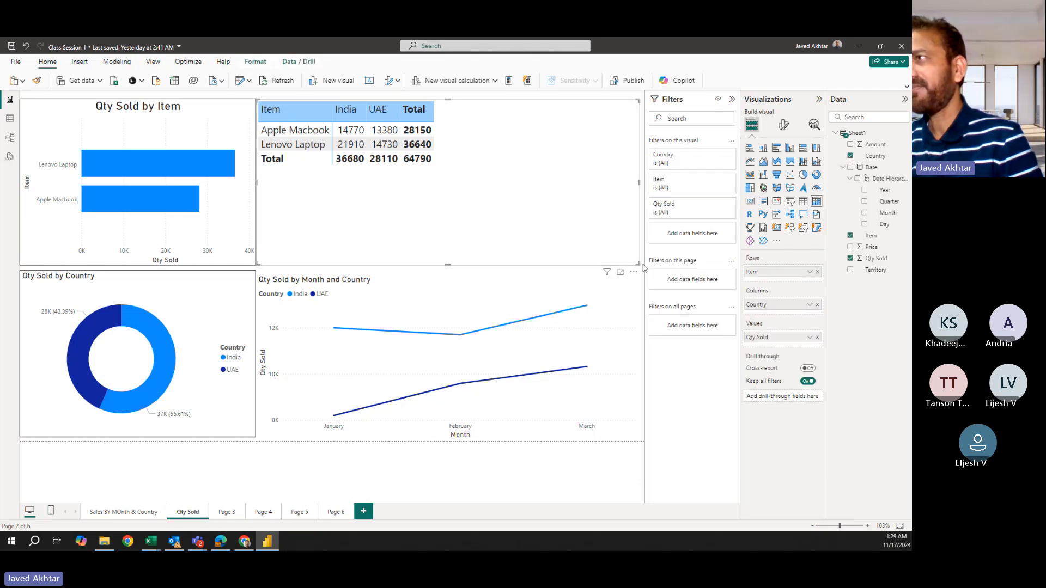
{"action": "left_click_drag", "start_coordinate": [639, 265], "coordinate": [521, 213]}
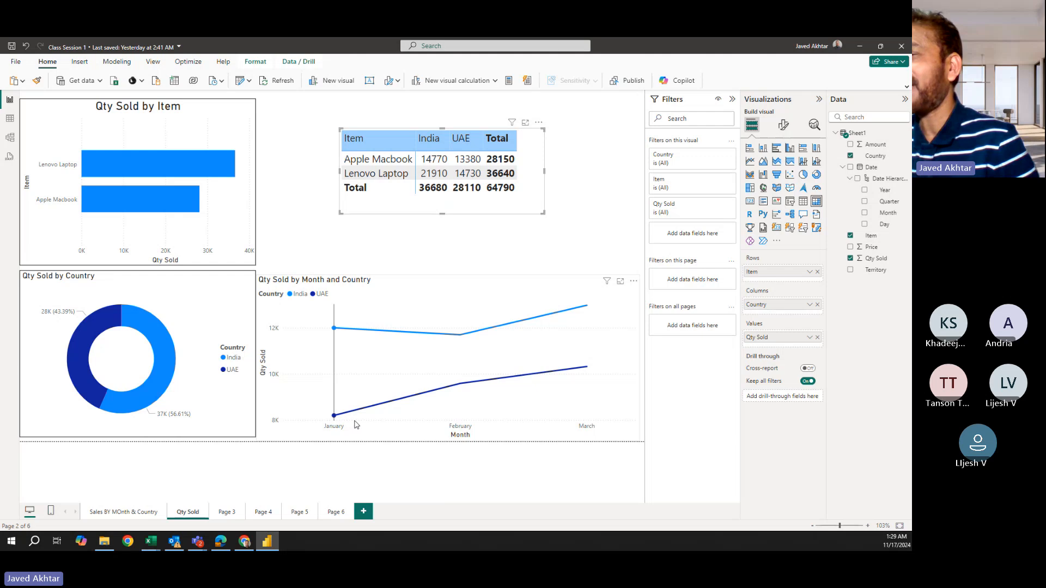
Examine the monthly quantities for India and UAE on the line chart, and review the donut and bar charts.
{"action": "mouse_move", "coordinate": [357, 425]}
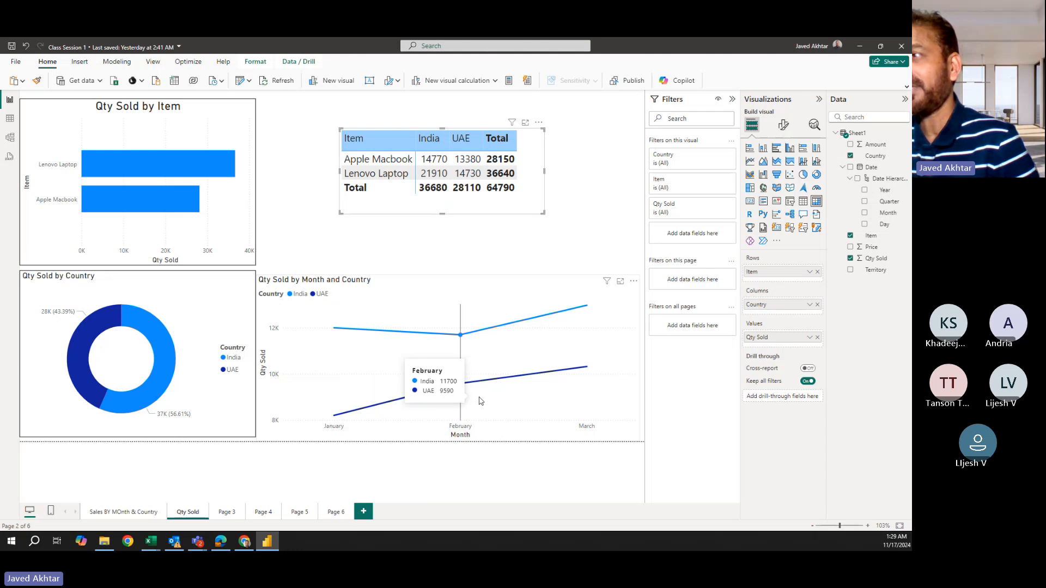
{"action": "mouse_move", "coordinate": [595, 305]}
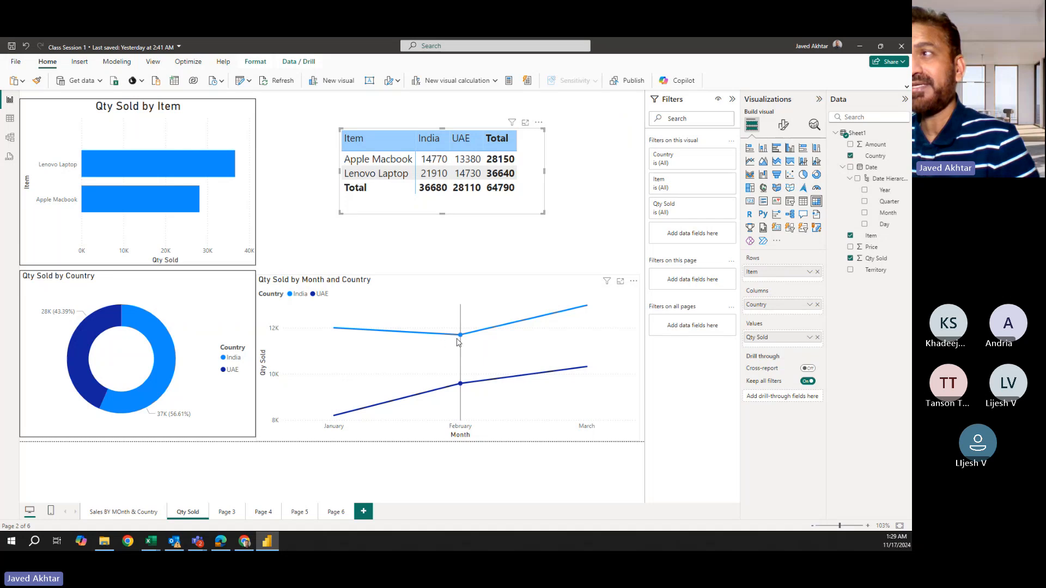
{"action": "mouse_move", "coordinate": [463, 340]}
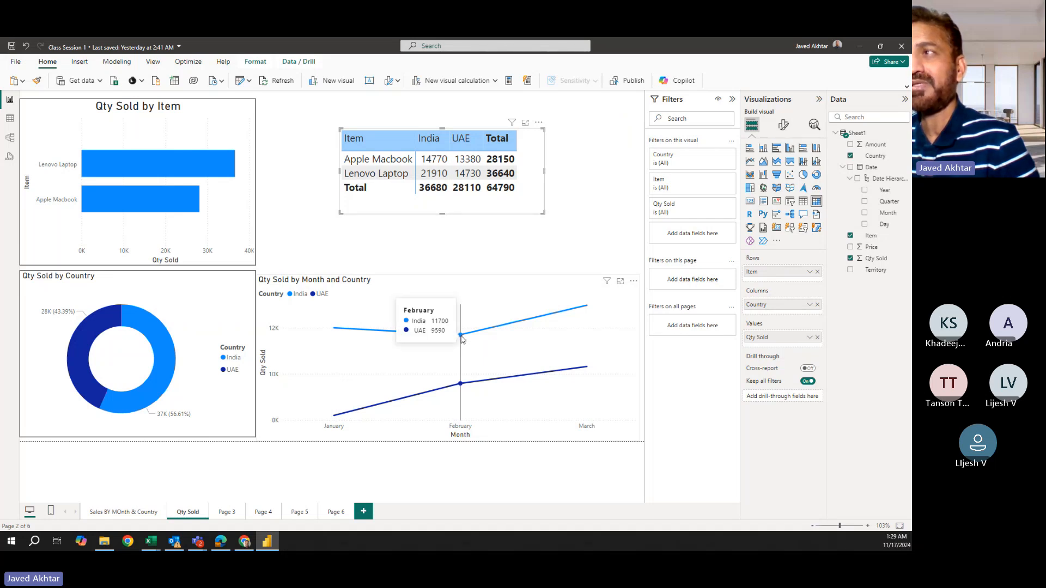
{"action": "mouse_move", "coordinate": [361, 333]}
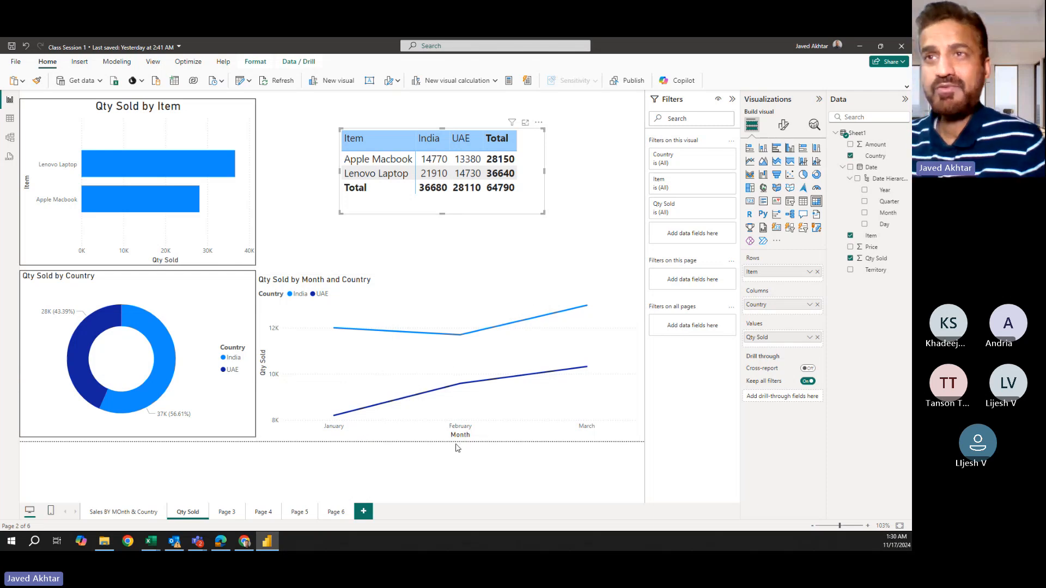
{"action": "mouse_move", "coordinate": [92, 346]}
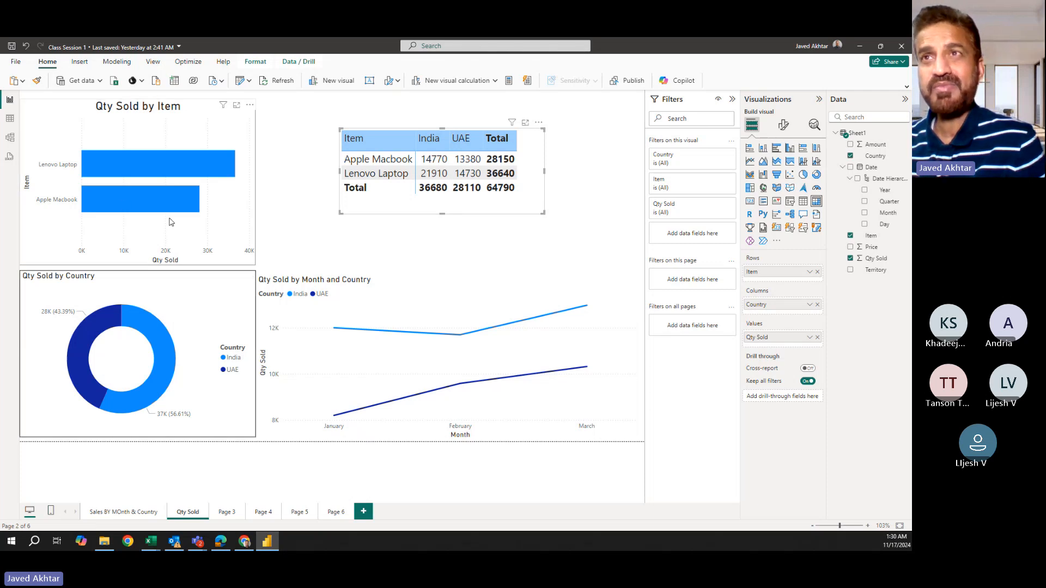
{"action": "mouse_move", "coordinate": [153, 214]}
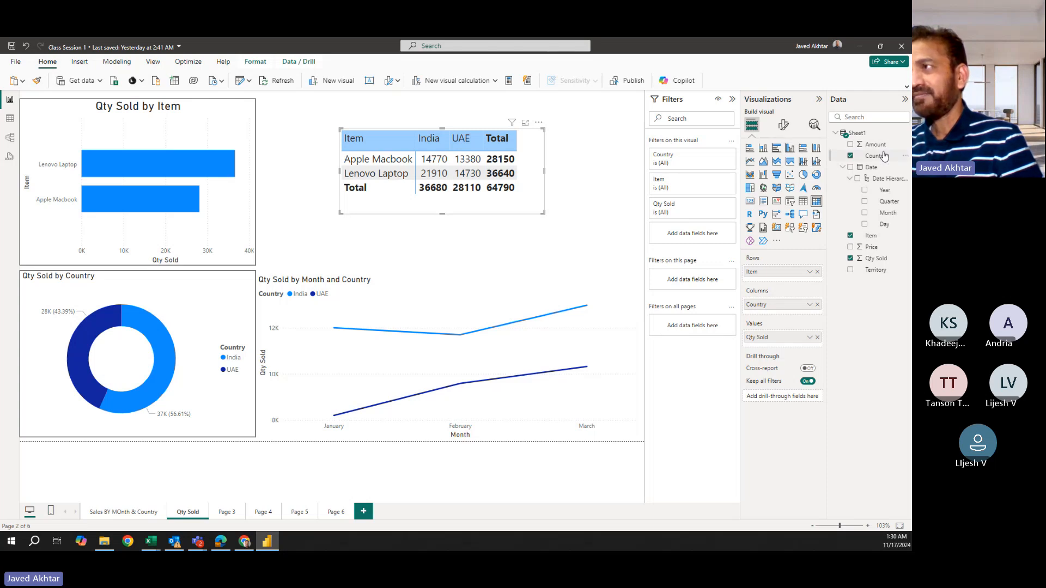
Open the formatting options of the selected matrix.
{"action": "left_click", "coordinate": [783, 125]}
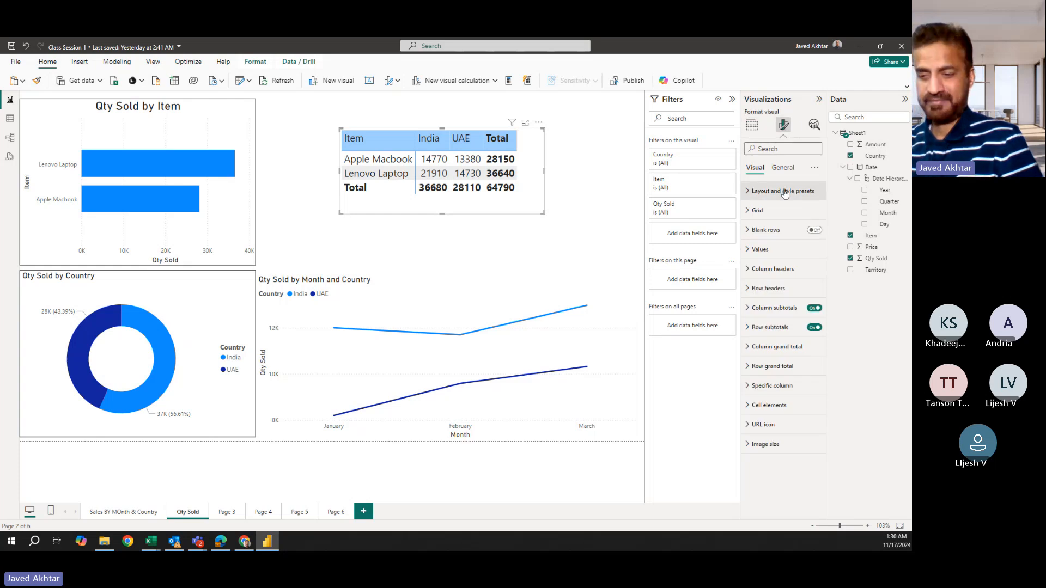
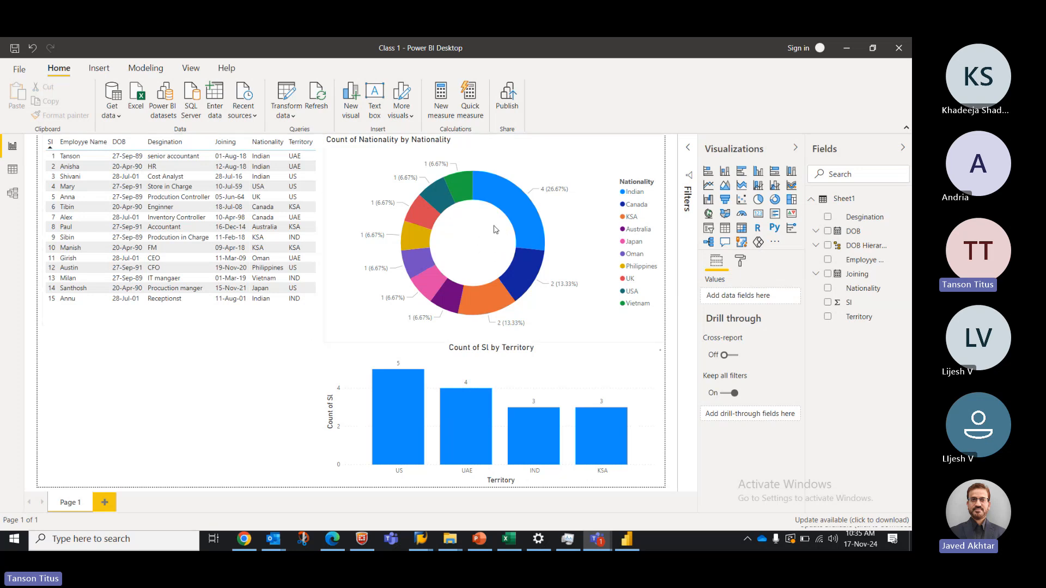
{"action": "mouse_move", "coordinate": [425, 199]}
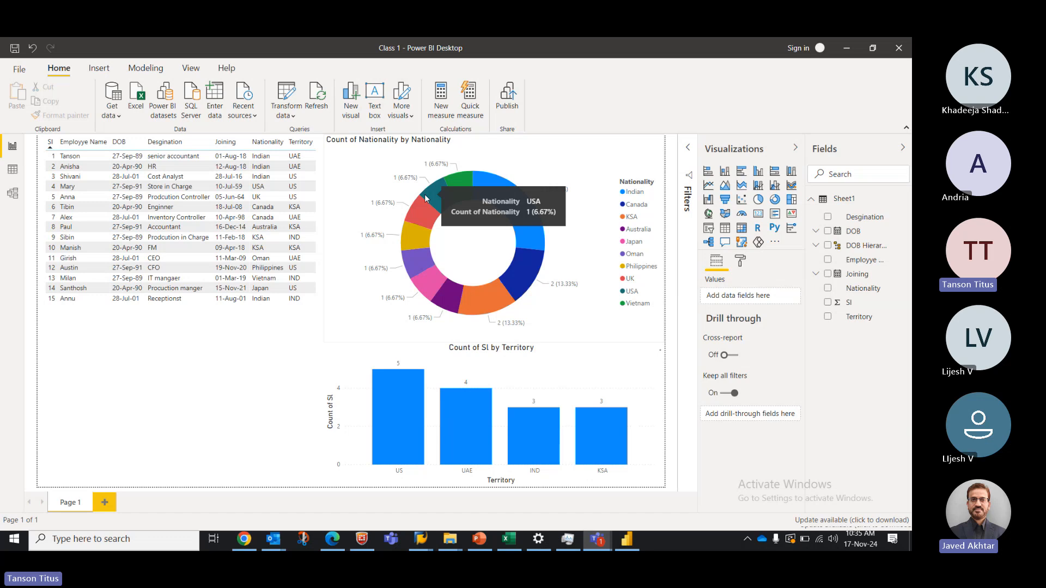
{"action": "mouse_move", "coordinate": [517, 291]}
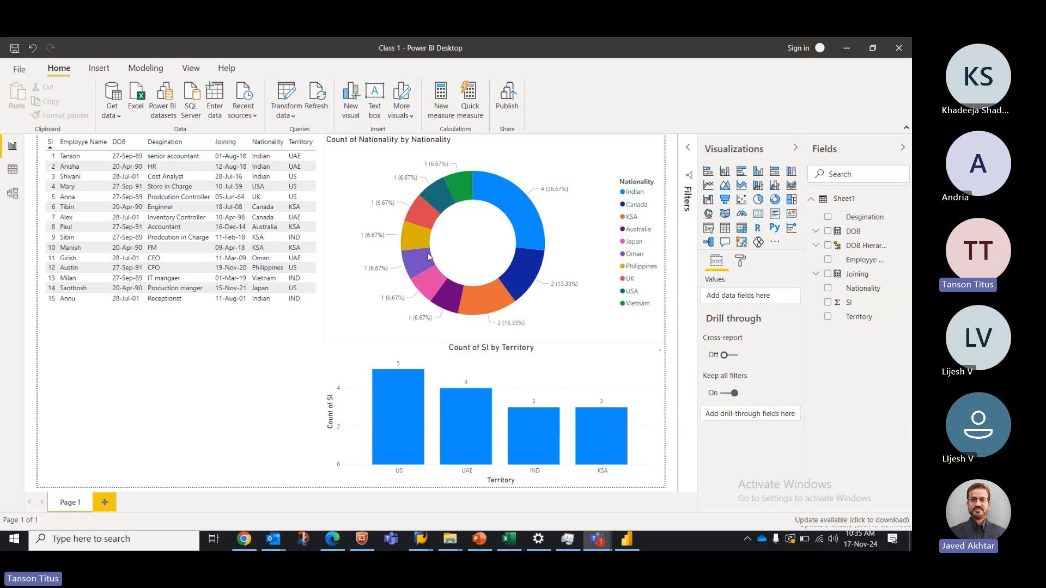
{"action": "mouse_move", "coordinate": [429, 256]}
{"action": "mouse_move", "coordinate": [560, 465]}
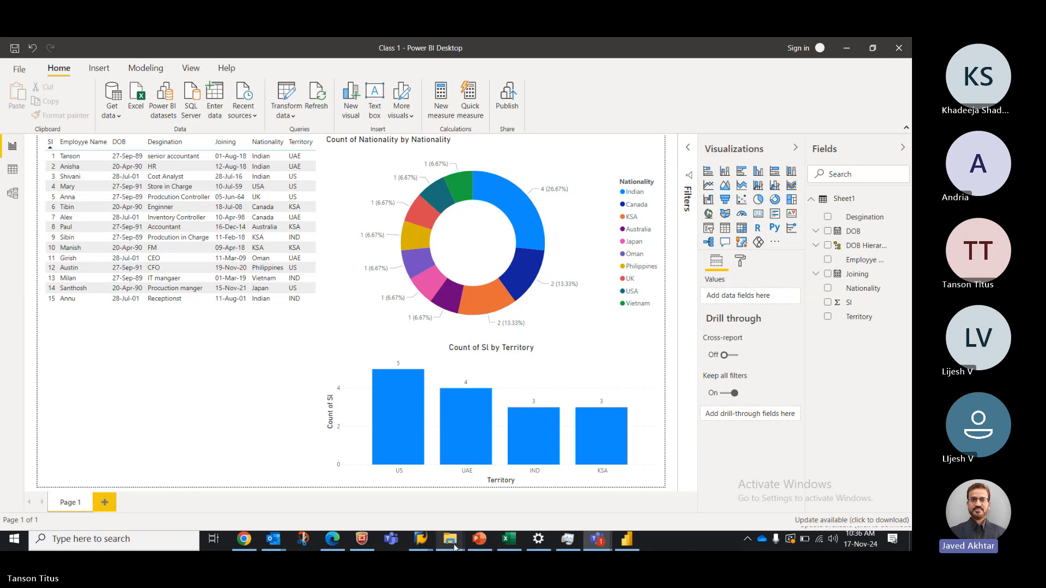
Switch to the Power BI folder in File Explorer and open the Class 1 workbook in Excel.
{"action": "mouse_move", "coordinate": [454, 546]}
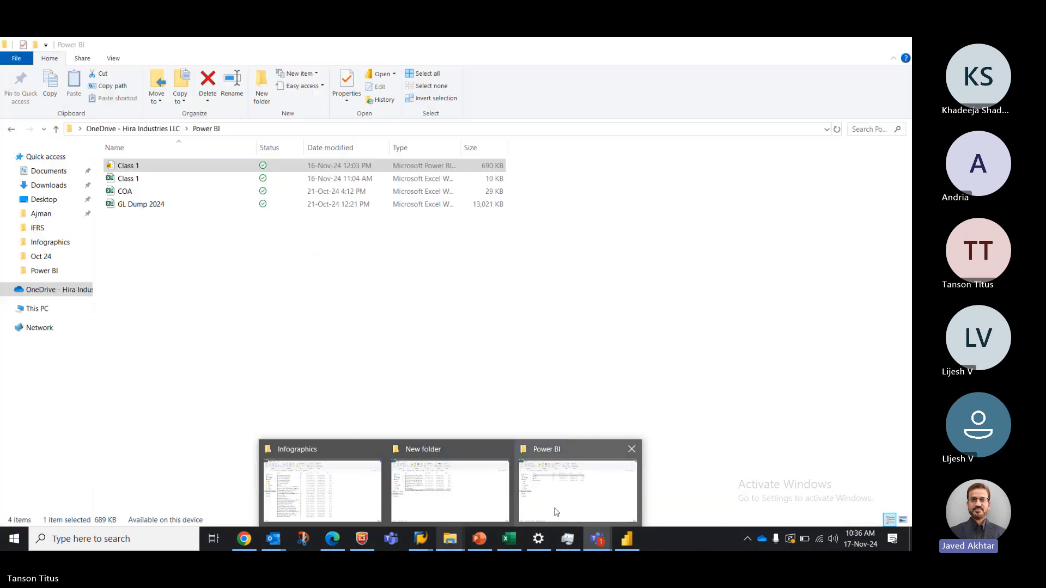
{"action": "left_click", "coordinate": [556, 512]}
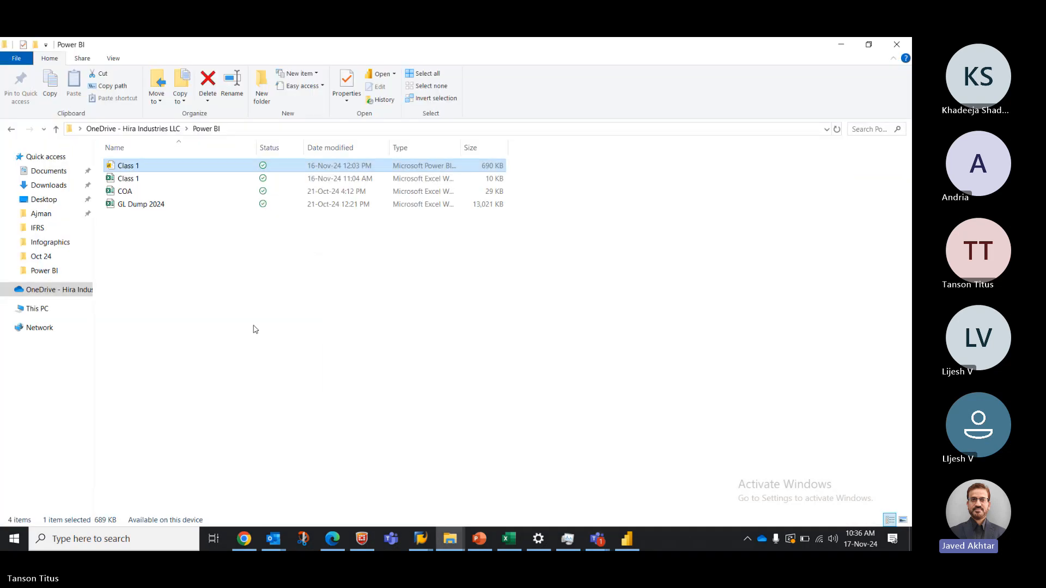
{"action": "double_click", "coordinate": [123, 180]}
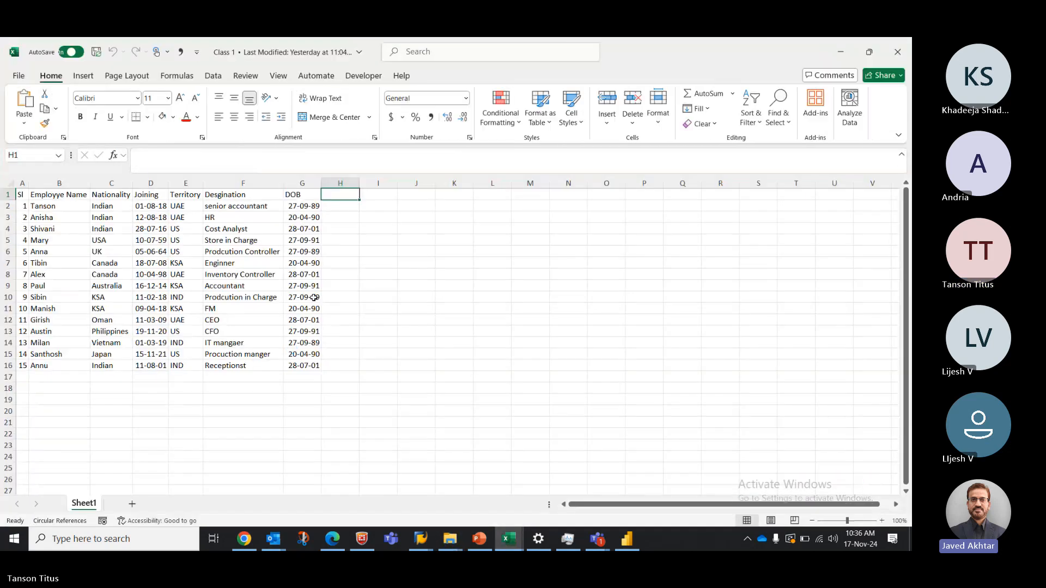
Add a new blank worksheet to the workbook and return to Sheet1.
{"action": "left_click", "coordinate": [399, 310]}
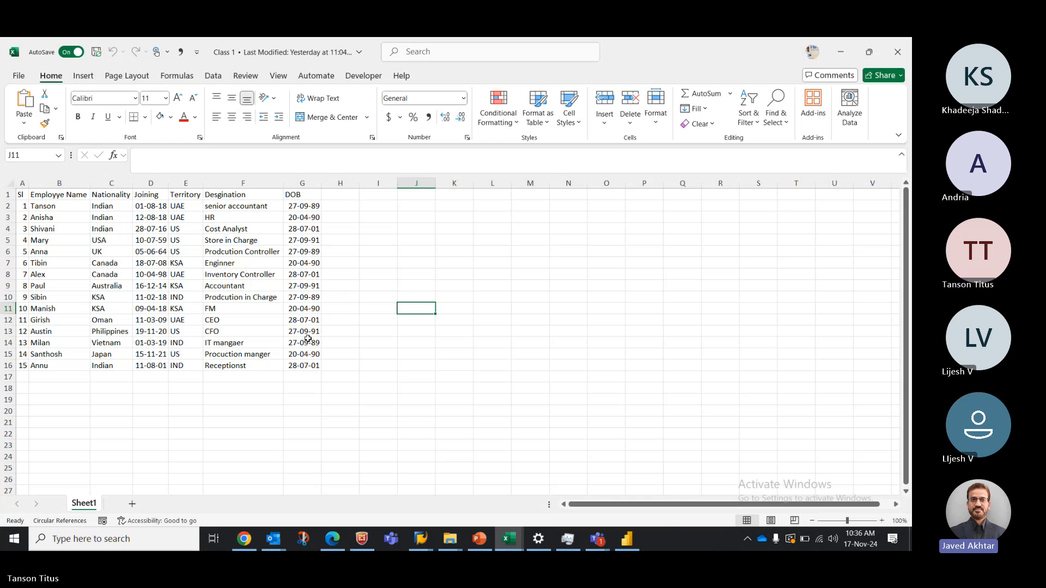
{"action": "left_click", "coordinate": [131, 503]}
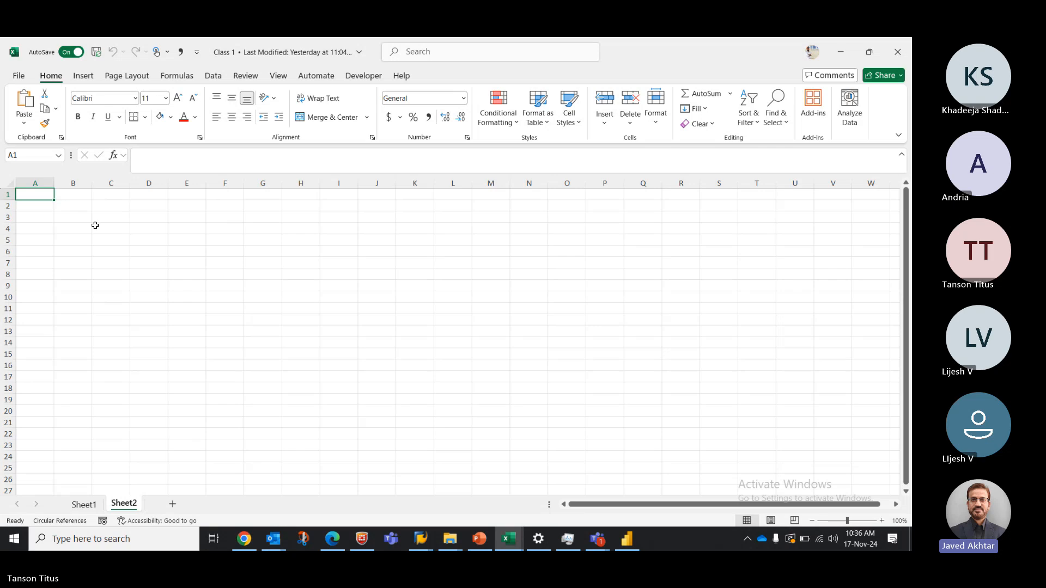
{"action": "left_click", "coordinate": [88, 505]}
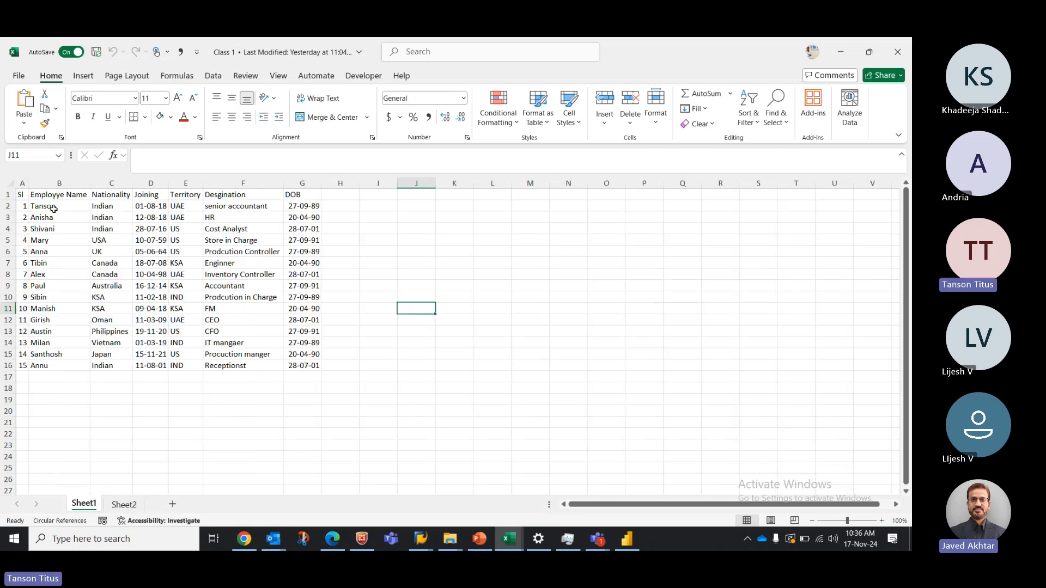
Replace the Sl header in cell A1 with "Emp iD" and fit column A's width to its contents.
{"action": "left_click", "coordinate": [54, 183]}
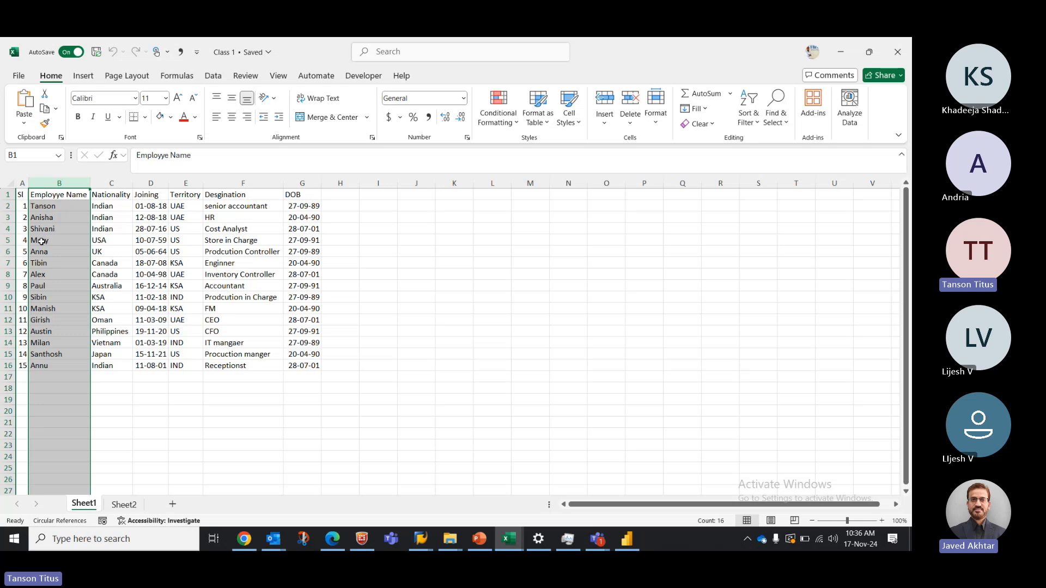
{"action": "left_click", "coordinate": [22, 196]}
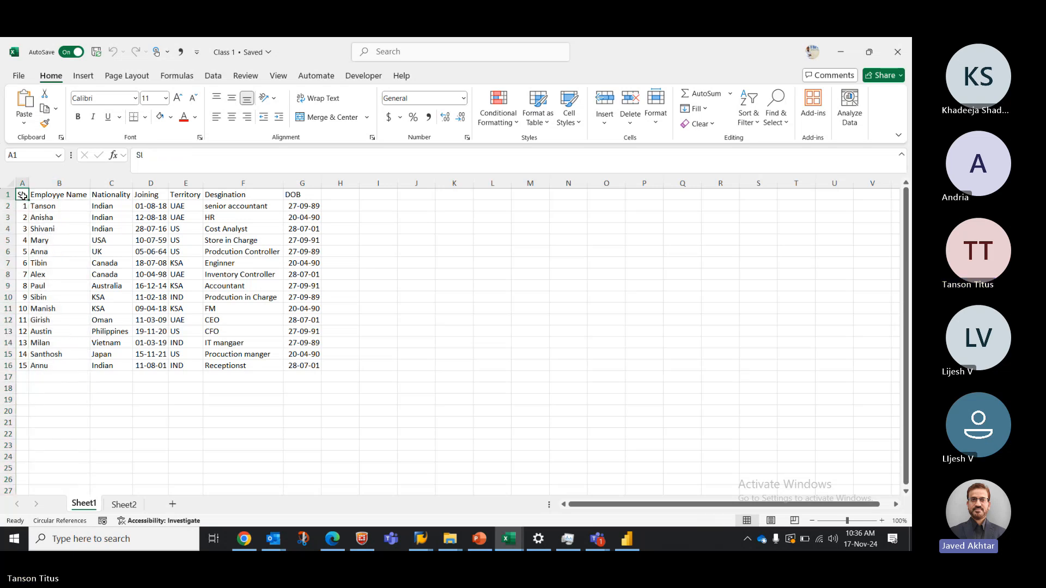
{"action": "left_click", "coordinate": [23, 183]}
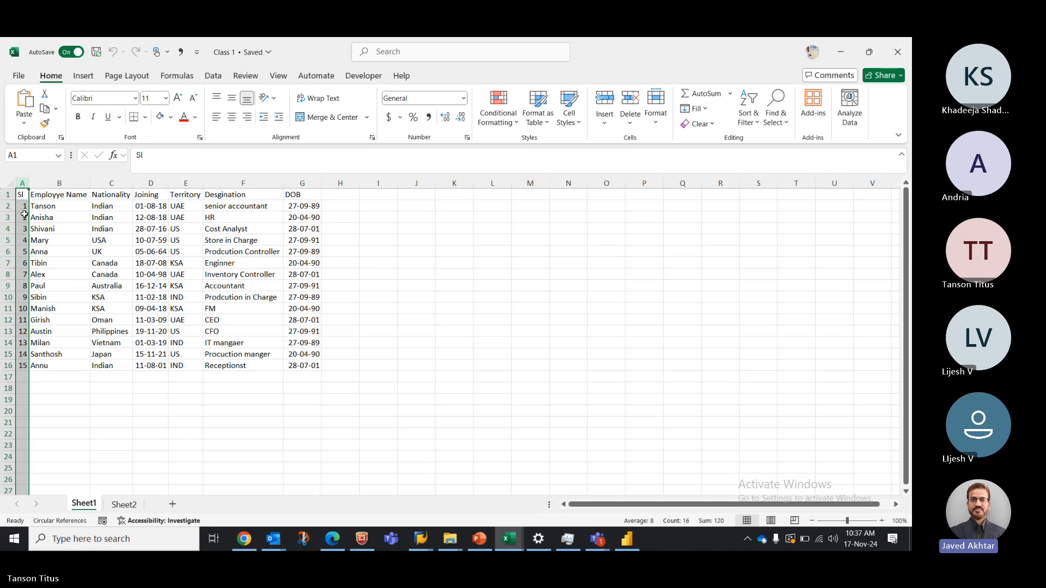
{"action": "left_click", "coordinate": [22, 195]}
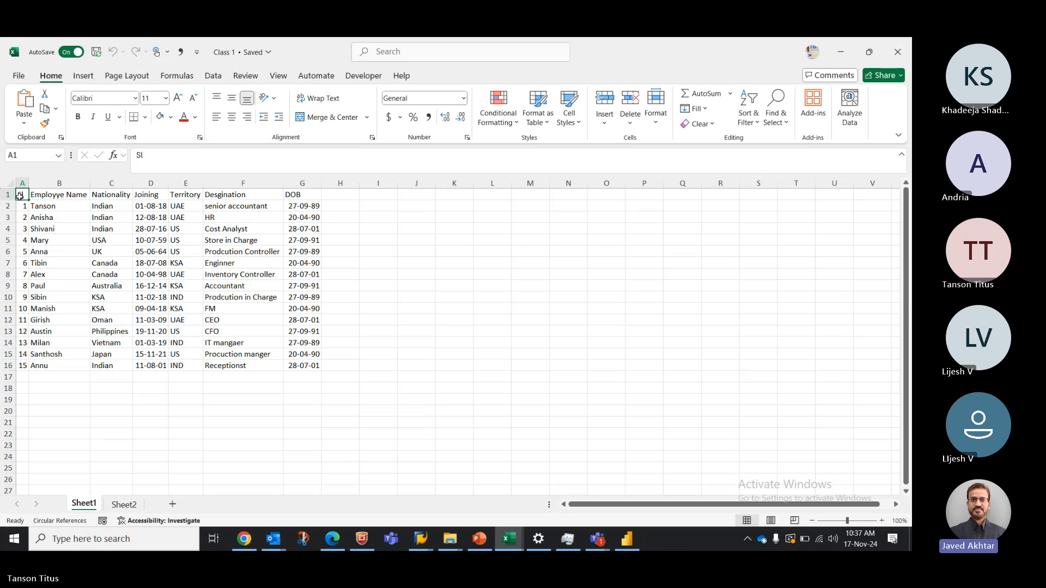
{"action": "type", "text": "E"}
{"action": "type", "text": "i"}
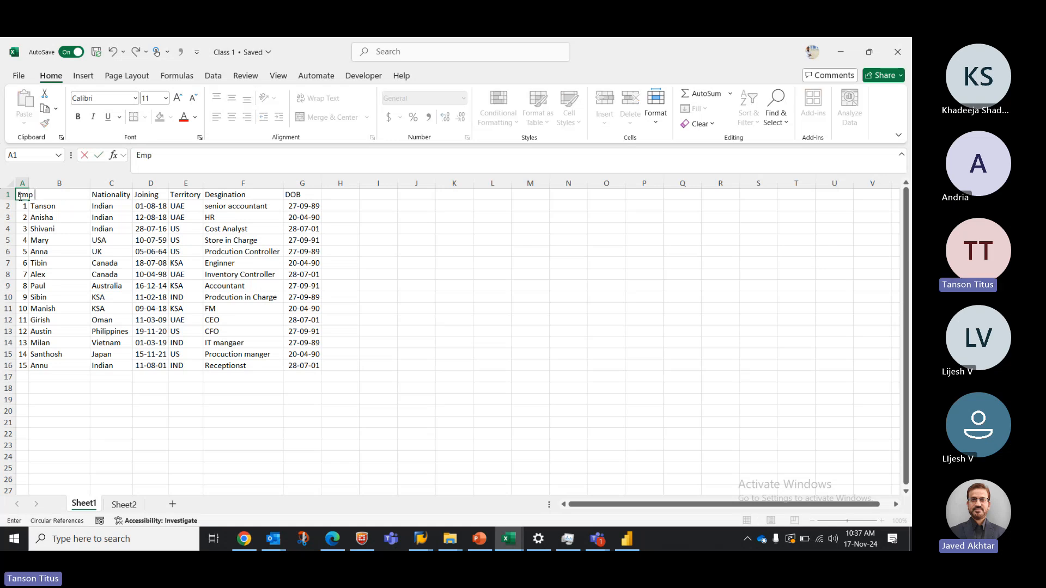
{"action": "type", "text": "D"}
{"action": "key", "text": "Return"}
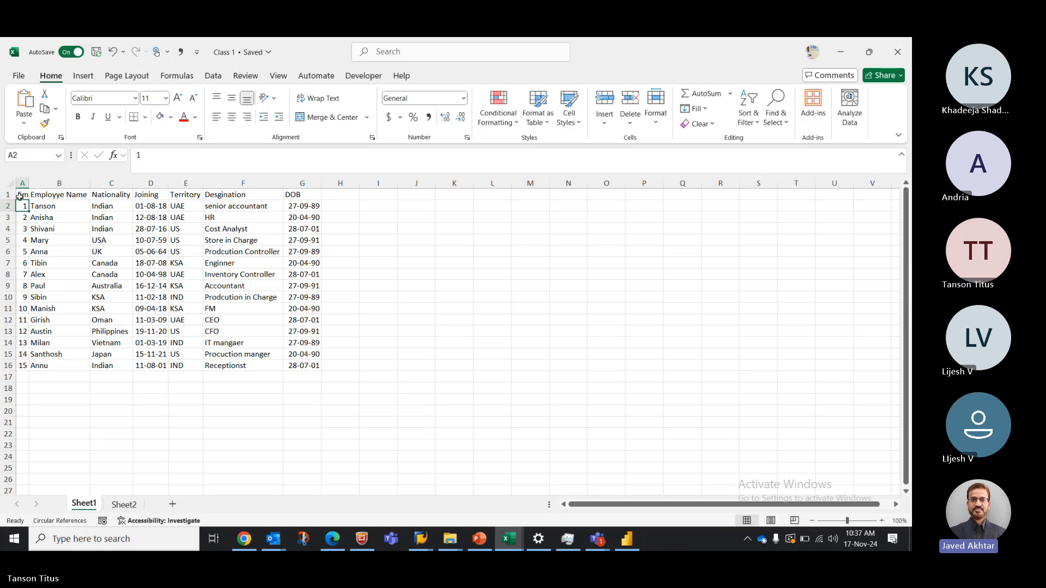
{"action": "double_click", "coordinate": [29, 183]}
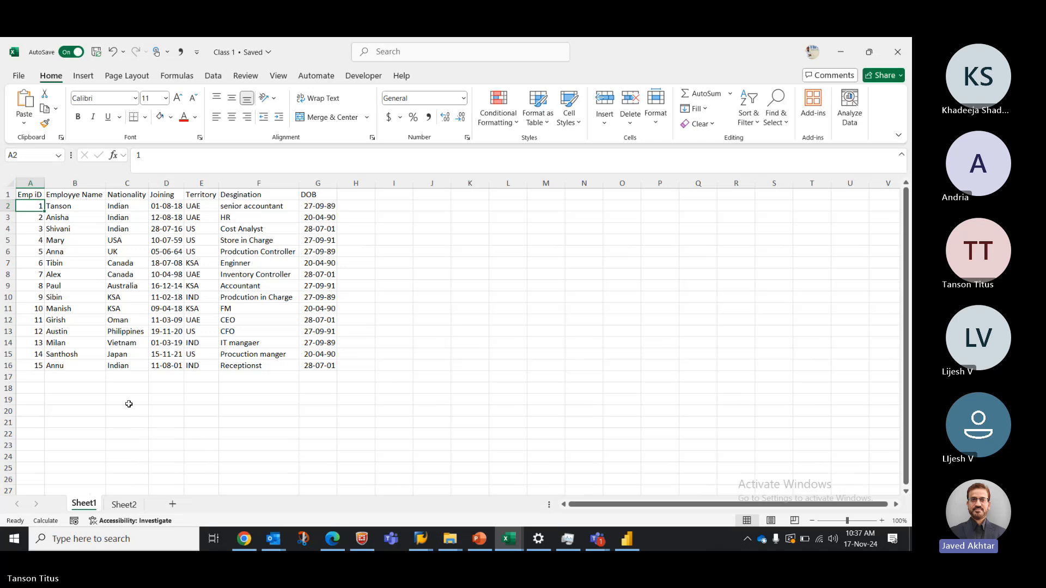
Correct the capitalization of the header in cell A1 so that it reads "Emp ID".
{"action": "key", "text": "Up"}
{"action": "left_click", "coordinate": [152, 158]}
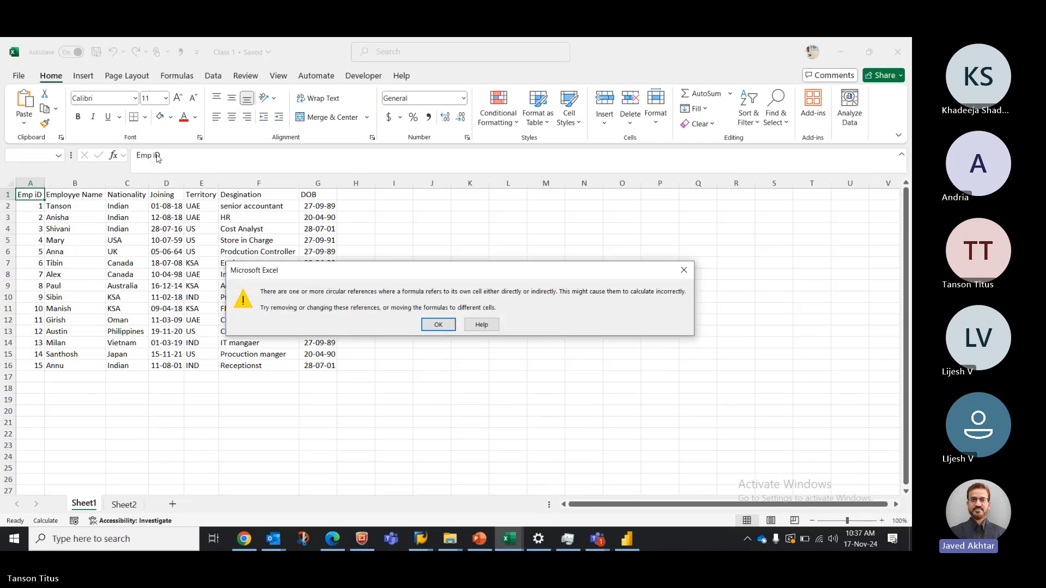
{"action": "left_click", "coordinate": [683, 270]}
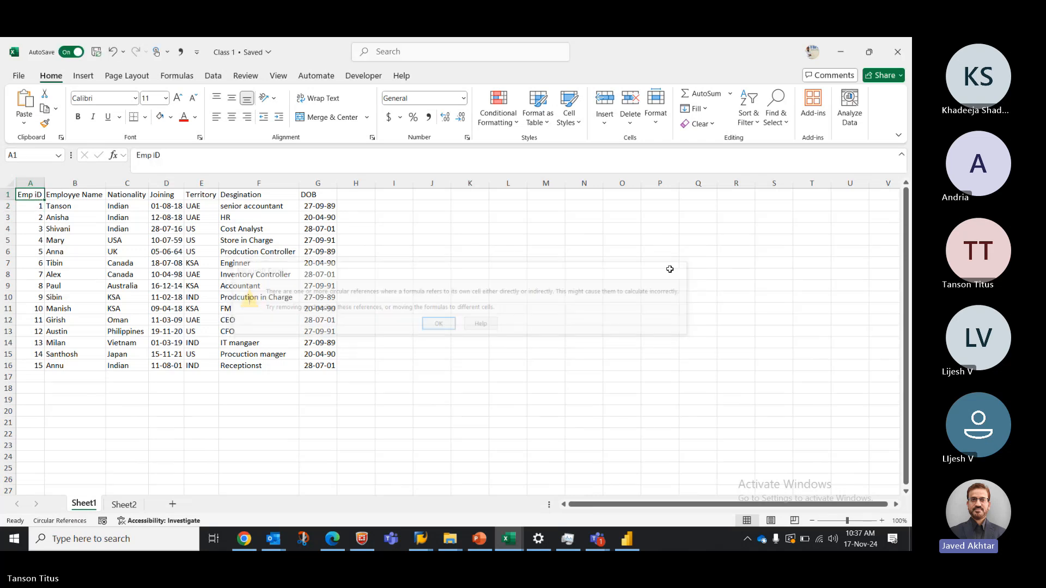
{"action": "left_click", "coordinate": [157, 156]}
{"action": "key", "text": "BackSpace"}
{"action": "type", "text": "I"}
{"action": "key", "text": "Return"}
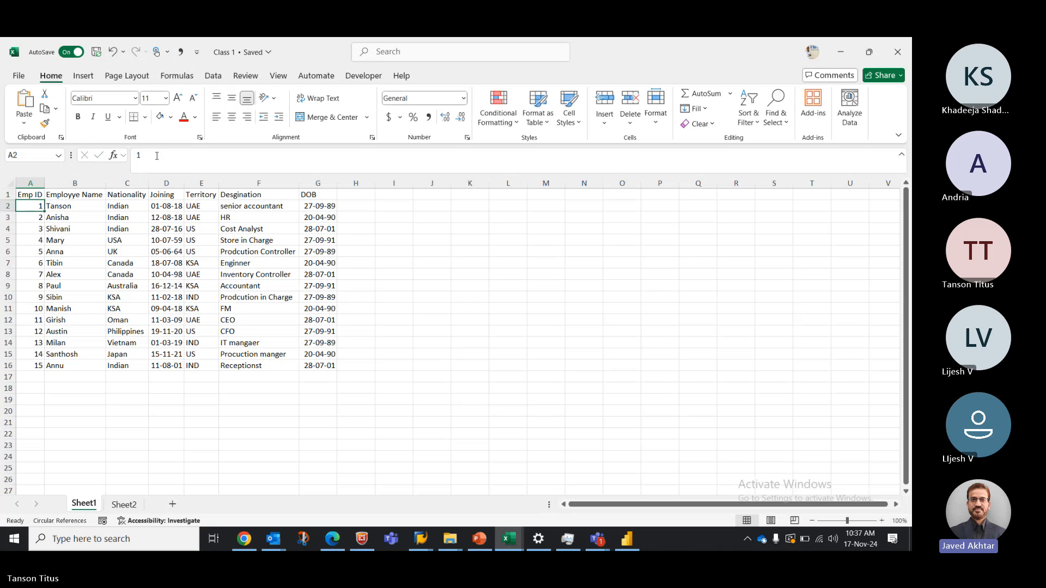
Copy the Emp ID column from Sheet1 into column A of Sheet2.
{"action": "left_click", "coordinate": [26, 182]}
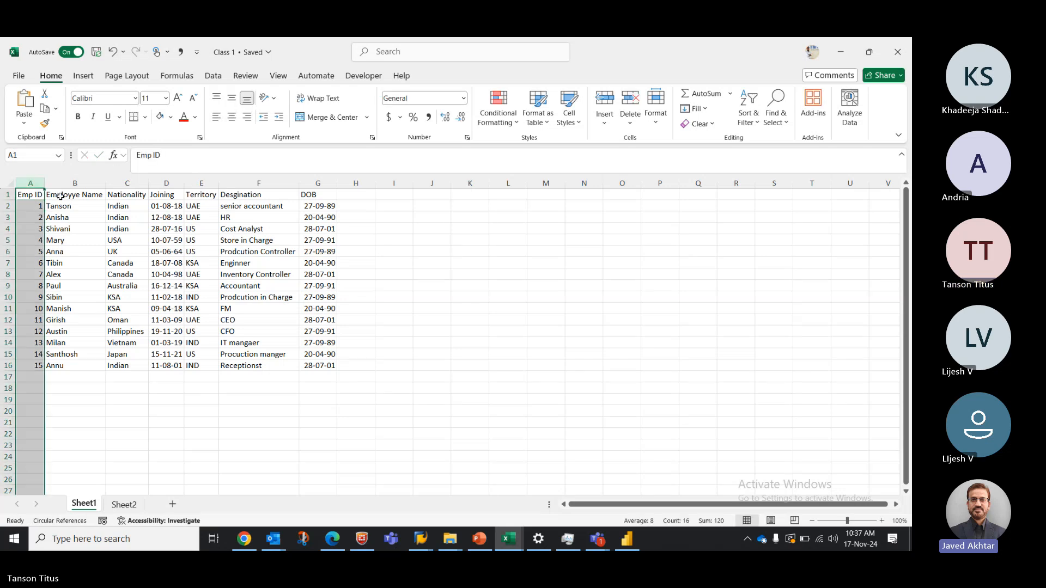
{"action": "key", "text": "ctrl+c"}
{"action": "left_click", "coordinate": [124, 505]}
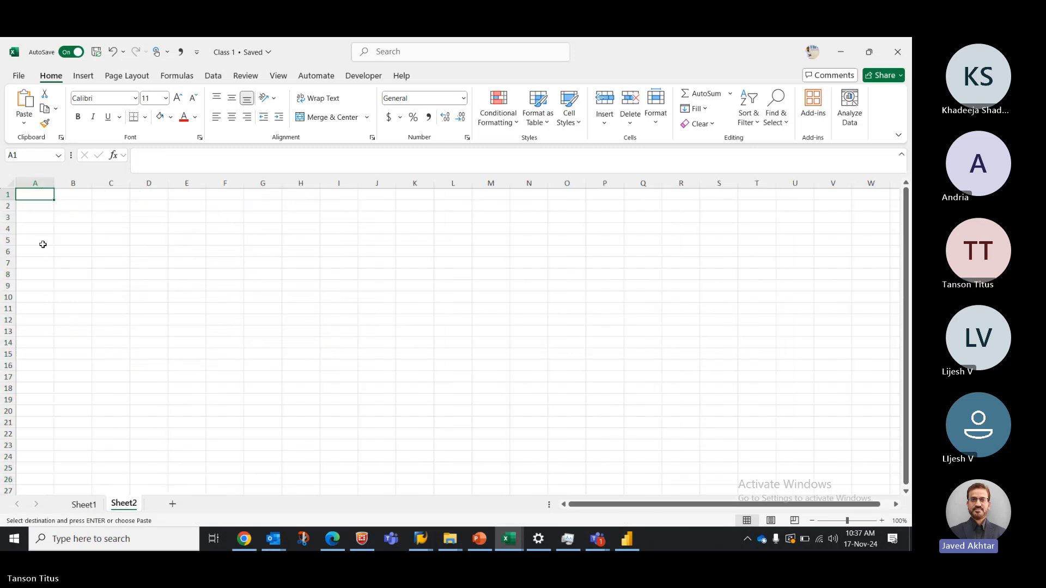
{"action": "left_click", "coordinate": [38, 178]}
{"action": "key", "text": "ctrl+v"}
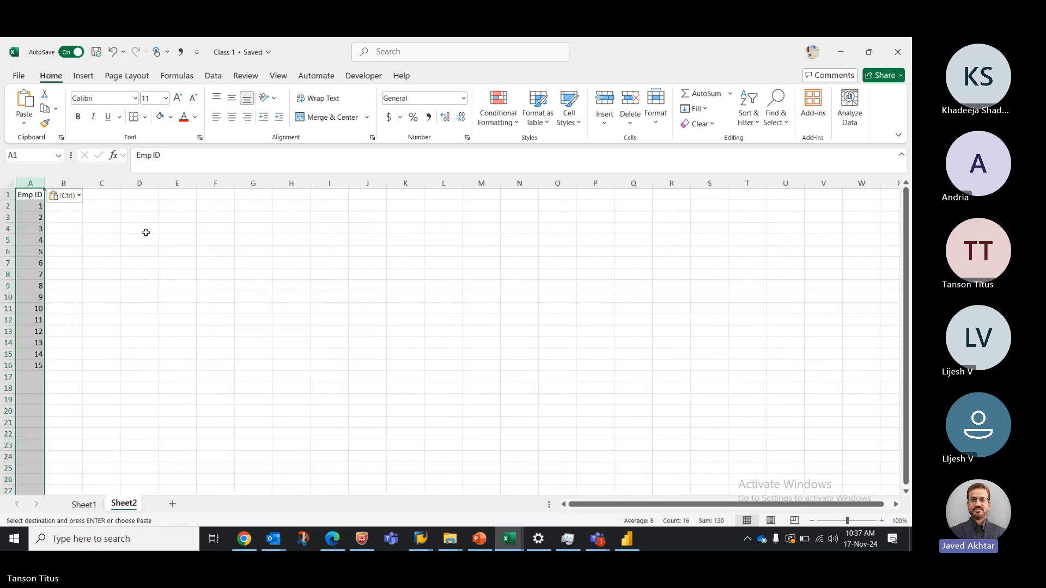
{"action": "left_click", "coordinate": [177, 251]}
{"action": "key", "text": "Escape"}
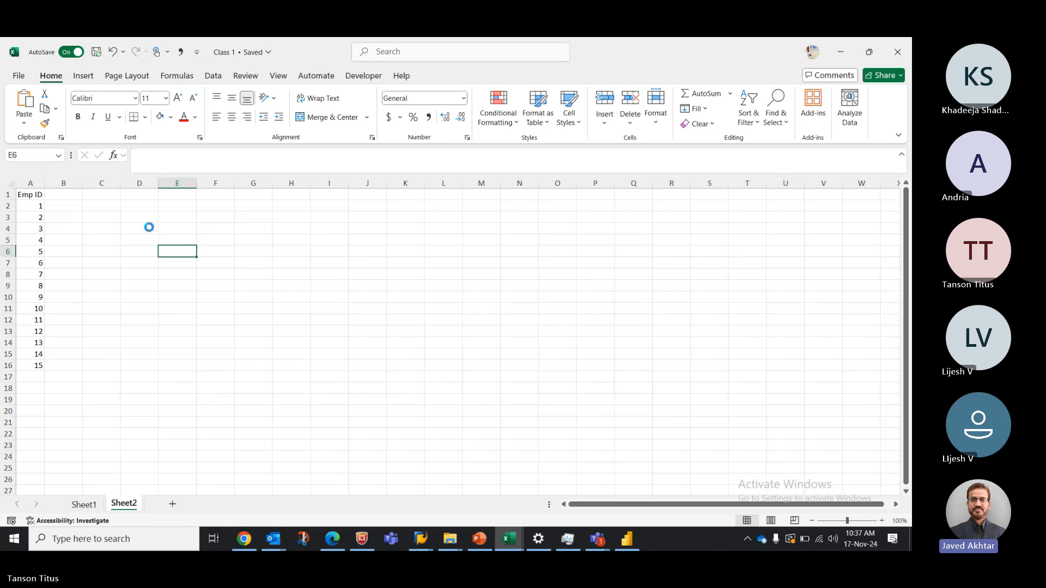
Add the headers Basic in B1 and Allowance in C1 of Sheet2.
{"action": "left_click", "coordinate": [58, 194]}
{"action": "type", "text": "Ba"}
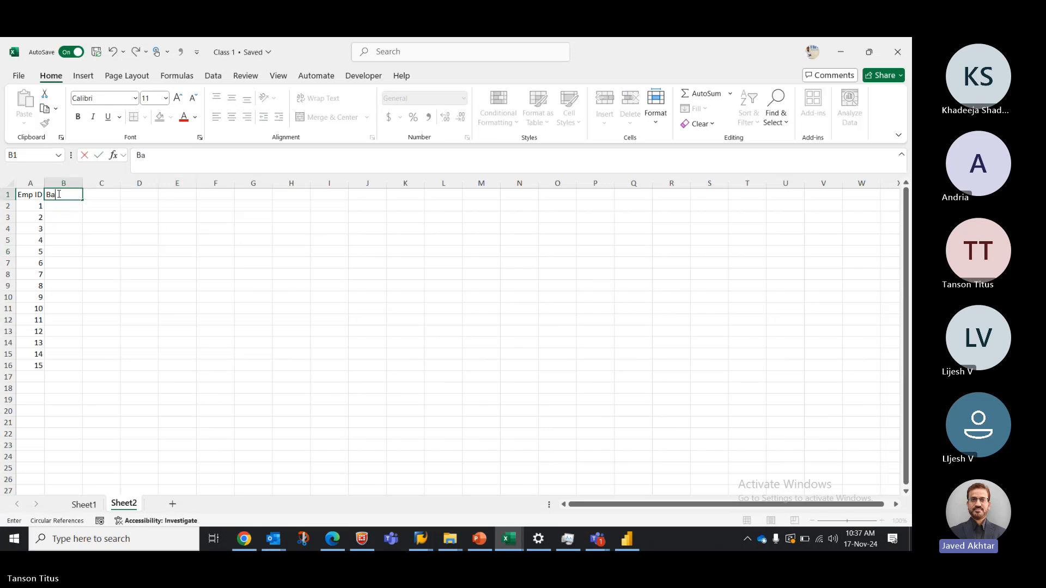
{"action": "type", "text": "sic"}
{"action": "key", "text": "Tab"}
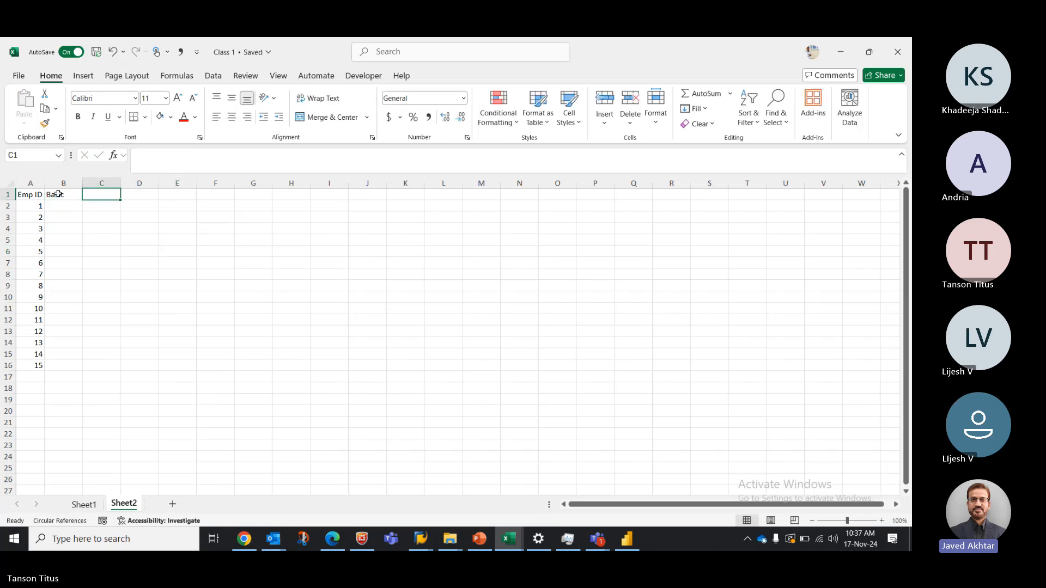
{"action": "type", "text": "Allowance"}
{"action": "key", "text": "Return"}
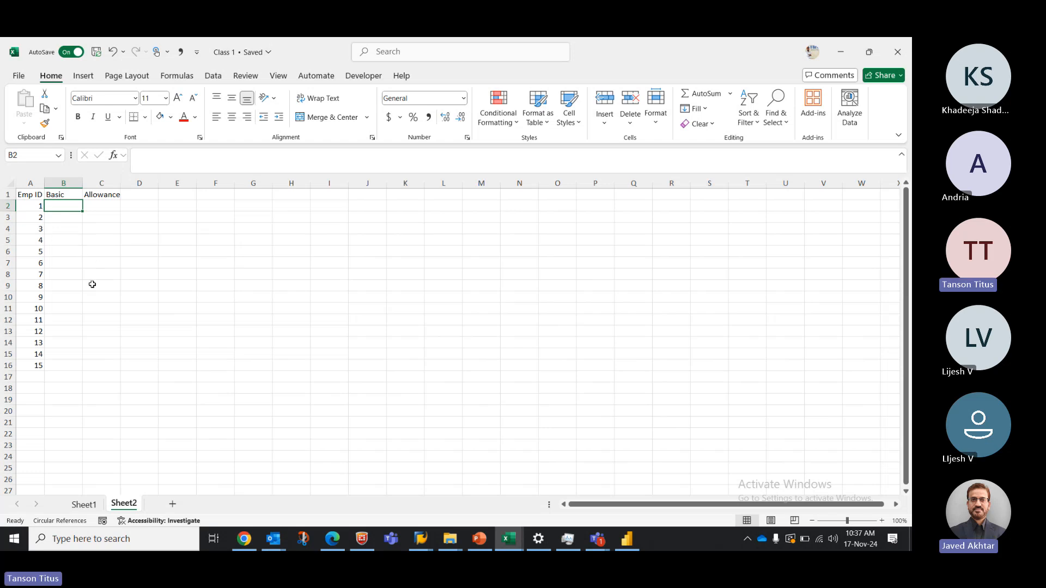
Enter a Basic of 5000 and an Allowance of 2500 for Emp ID 1, and a Basic of 8000 for Emp ID 2.
{"action": "type", "text": "5000"}
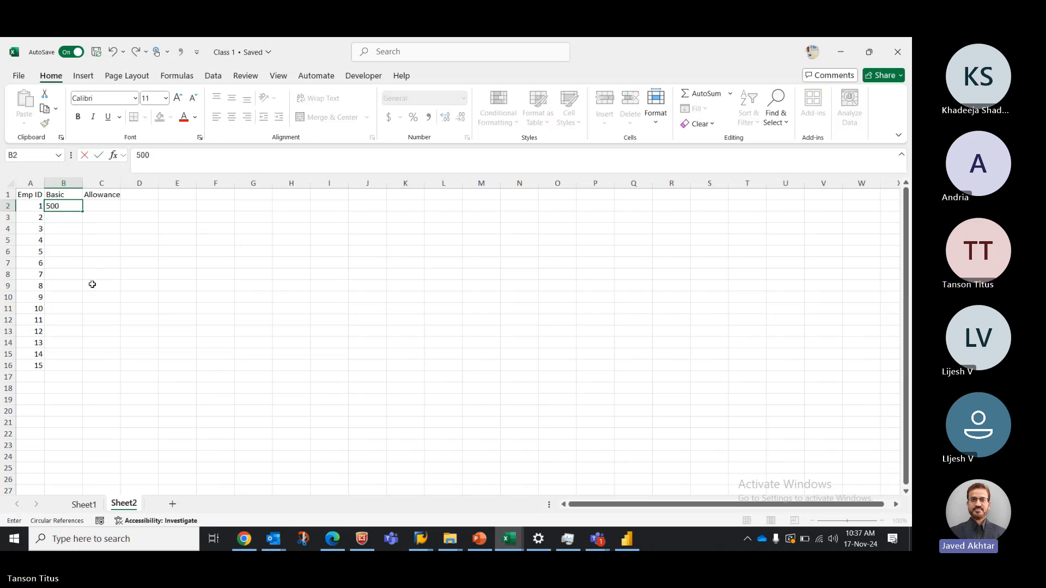
{"action": "key", "text": "Tab"}
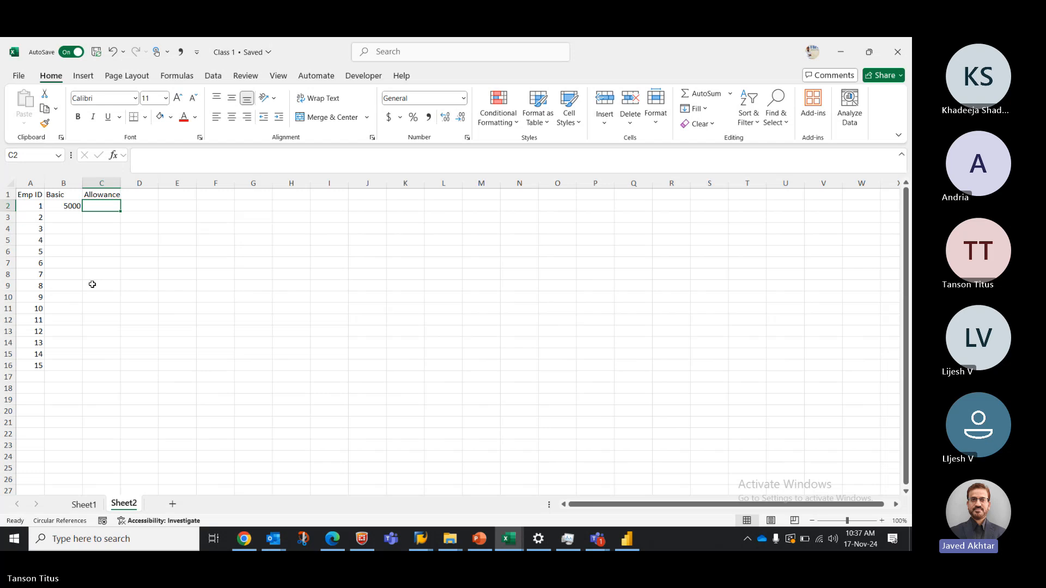
{"action": "type", "text": "2500"}
{"action": "key", "text": "Return"}
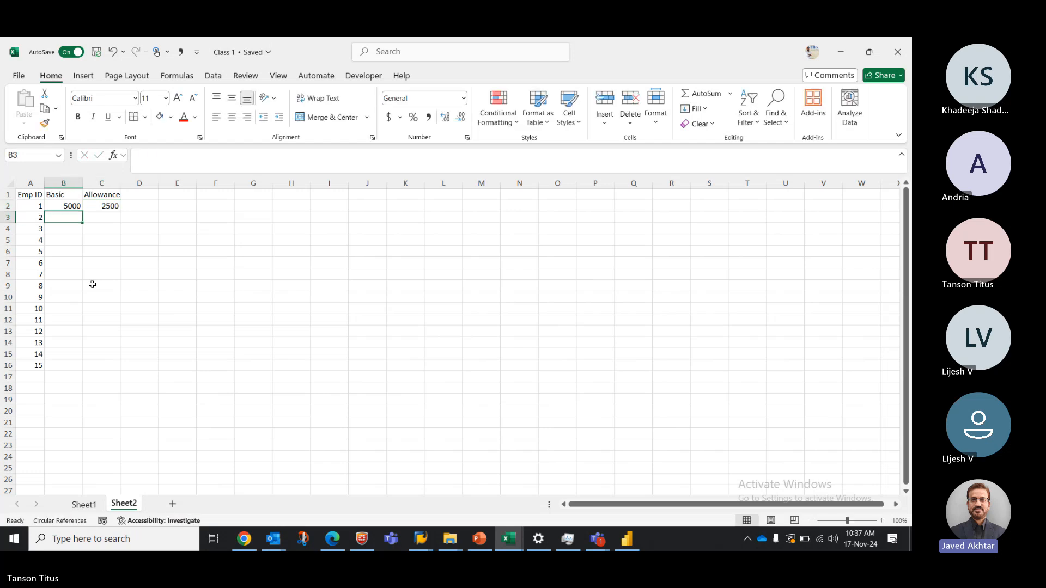
{"action": "type", "text": "800"}
{"action": "key", "text": "ctrl+Return"}
{"action": "left_click", "coordinate": [162, 161]}
{"action": "type", "text": "0"}
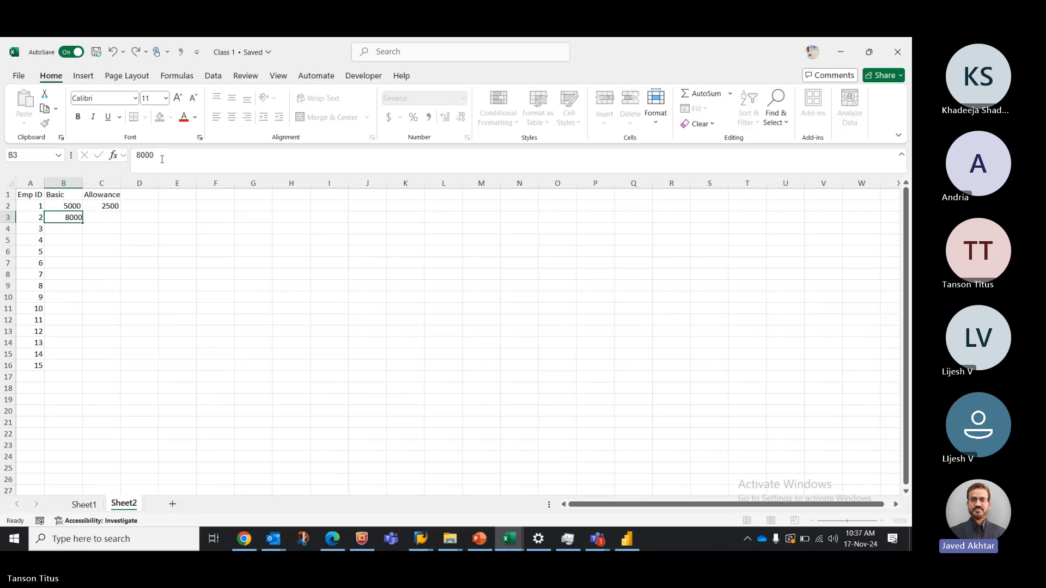
Enter the formula =B3+500 in cell B4 and fill it down the Basic column to B15.
{"action": "key", "text": "Down"}
{"action": "type", "text": "=B3+"}
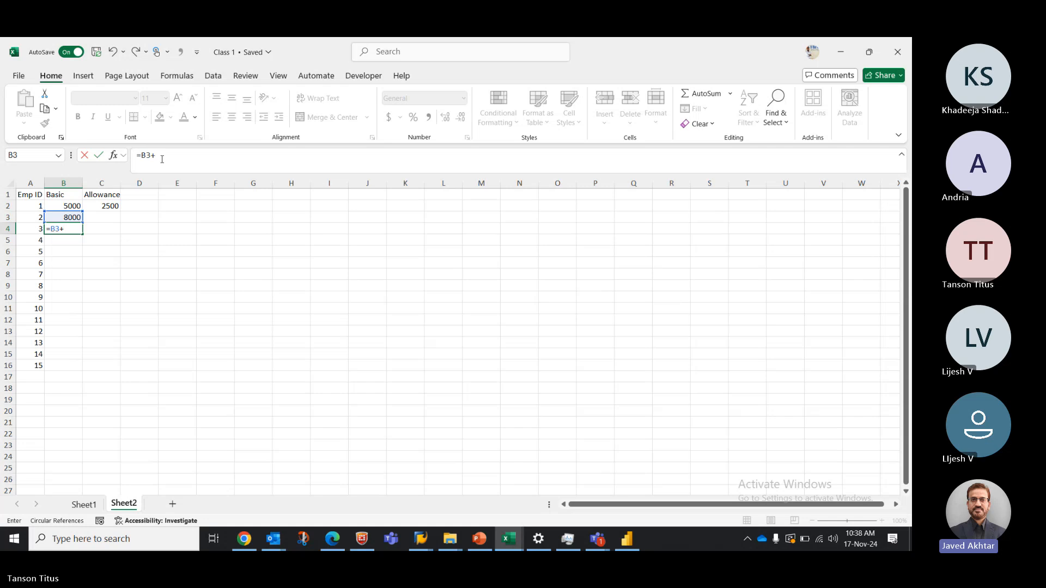
{"action": "type", "text": "5000"}
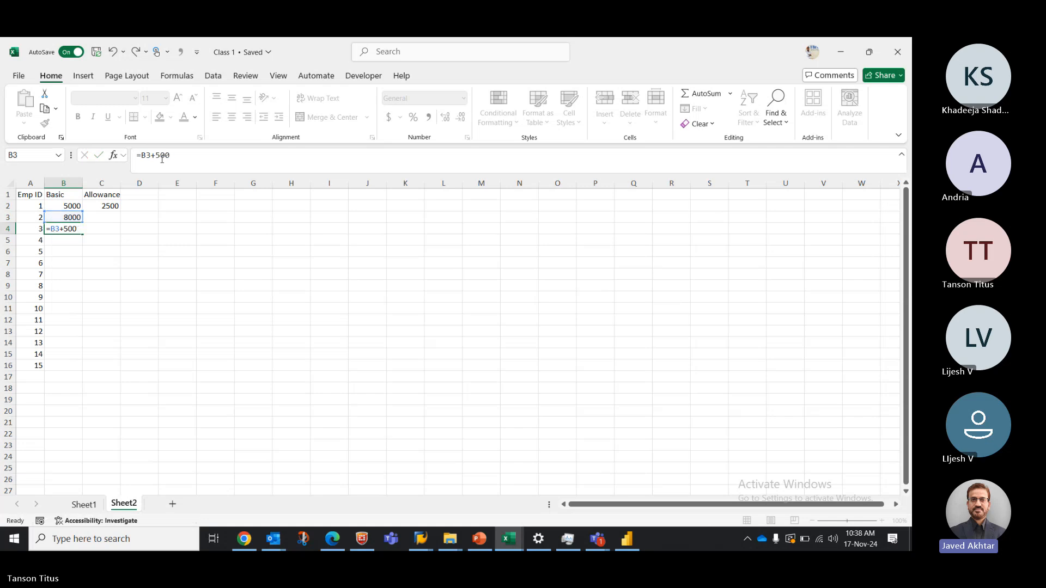
{"action": "key", "text": "Return"}
{"action": "left_click", "coordinate": [69, 228]}
{"action": "left_click_drag", "start_coordinate": [82, 234], "coordinate": [82, 365]}
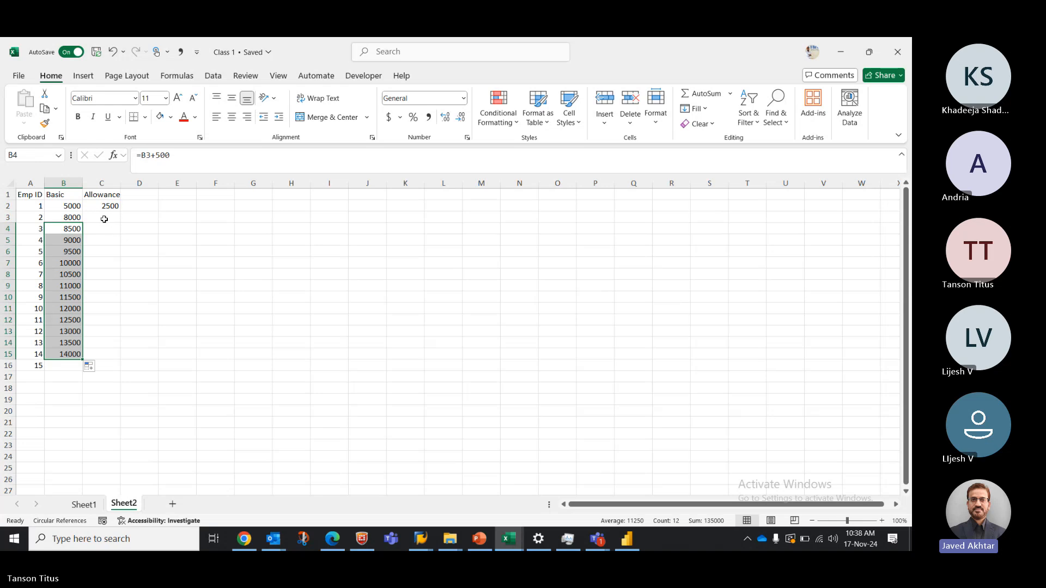
Enter the formula =C2+1000 in cell C3, fill it down the Allowance column, and extend both salary columns through row 16.
{"action": "left_click", "coordinate": [102, 217]}
{"action": "type", "text": "="}
{"action": "key", "text": "Up"}
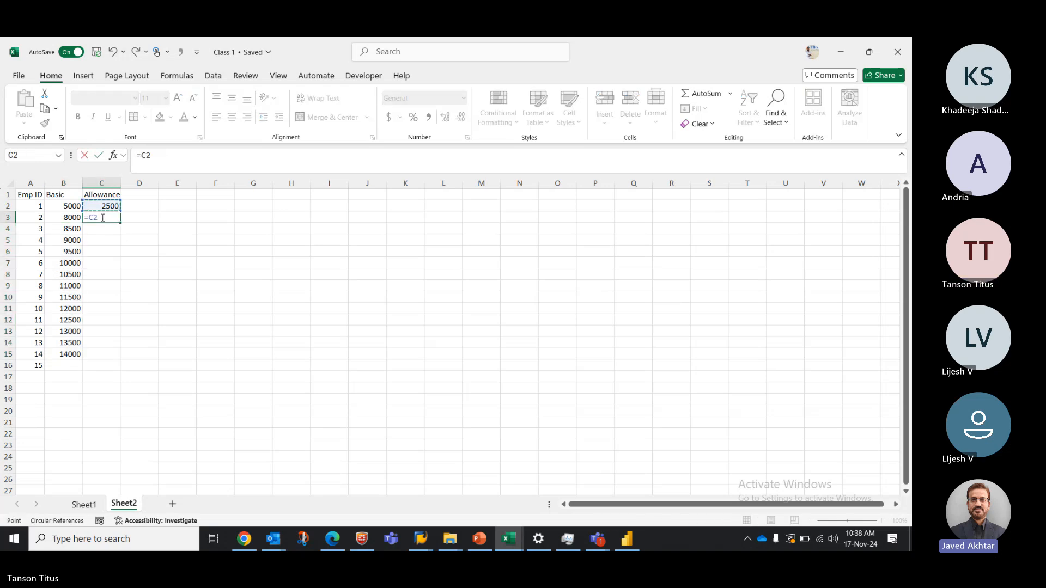
{"action": "type", "text": "+1000"}
{"action": "key", "text": "Return"}
{"action": "left_click", "coordinate": [112, 218]}
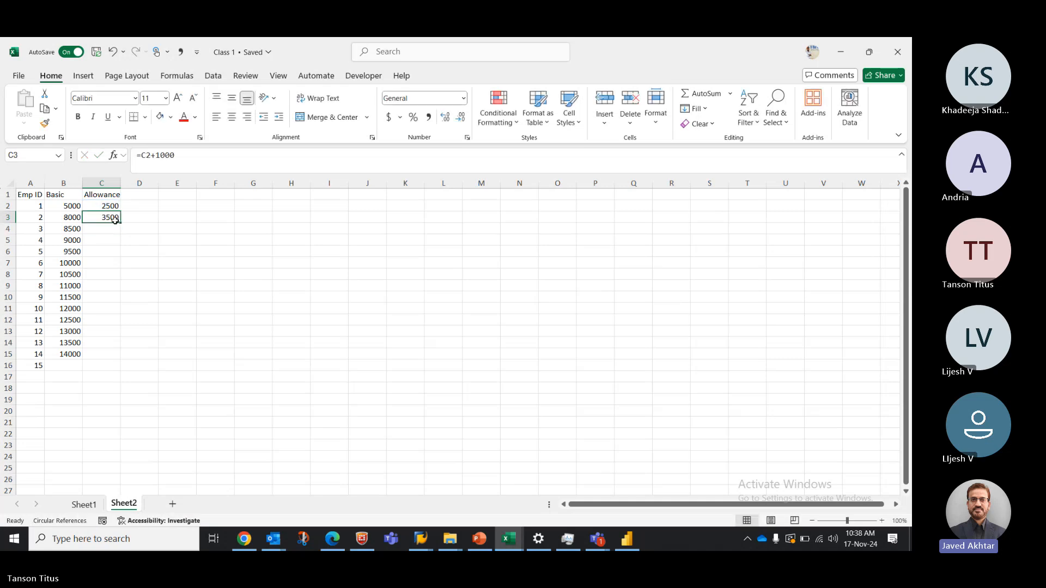
{"action": "left_click_drag", "start_coordinate": [121, 222], "coordinate": [125, 373]}
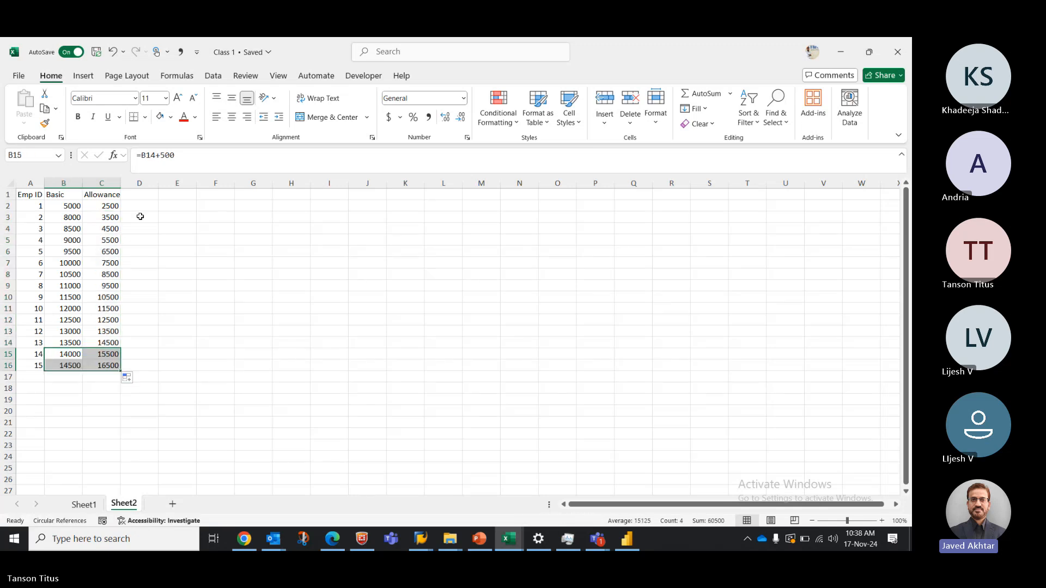
{"action": "left_click", "coordinate": [140, 194]}
{"action": "double_click", "coordinate": [140, 195]}
{"action": "type", "text": "To"}
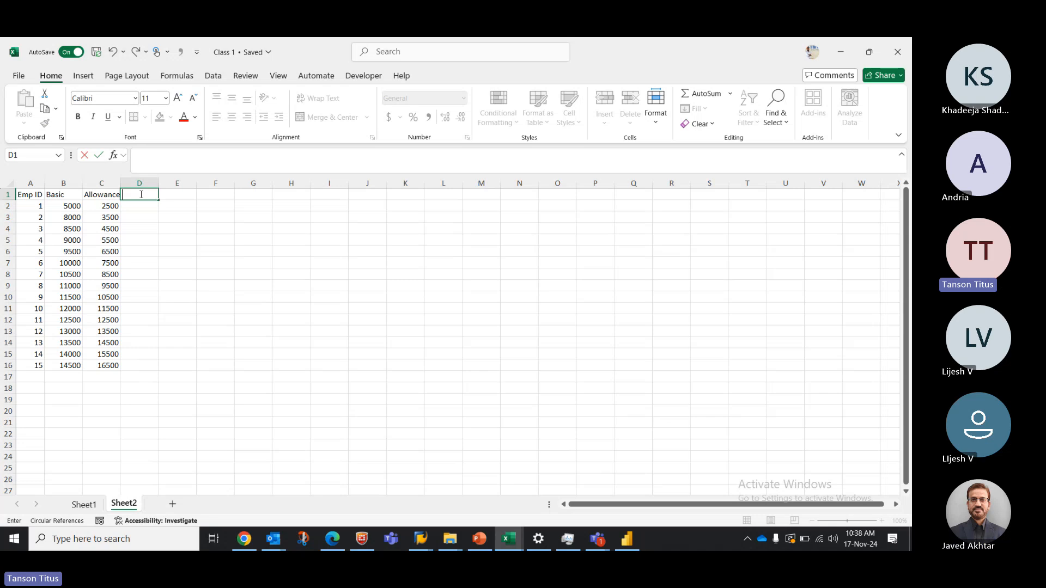
{"action": "type", "text": "tal"}
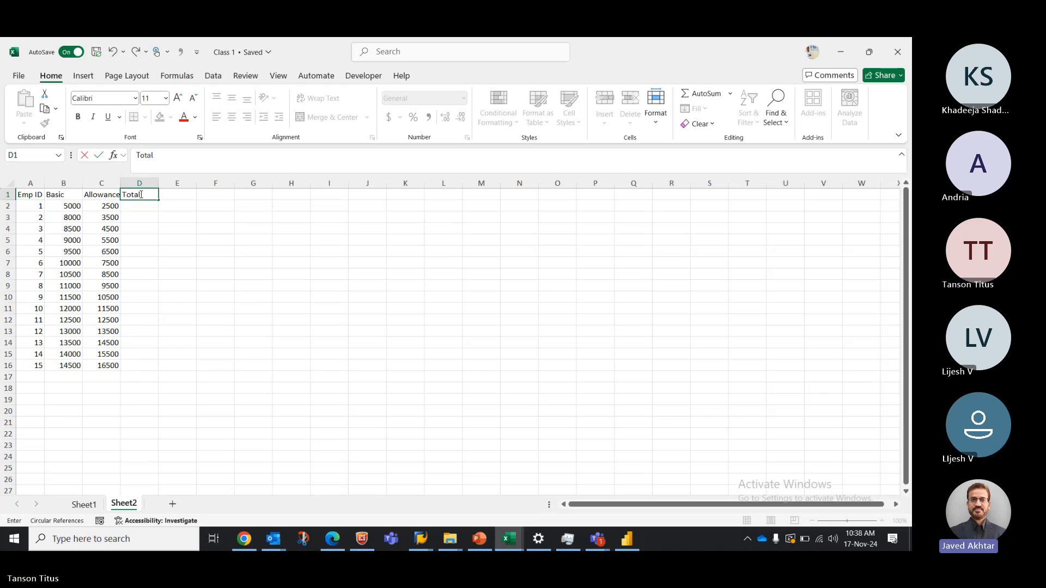
{"action": "key", "text": "BackSpace"}
{"action": "key", "text": "BackSpace"}
{"action": "key", "text": "BackSpace"}
{"action": "key", "text": "BackSpace"}
{"action": "key", "text": "BackSpace"}
{"action": "key", "text": "Return"}
Close the Class 1 workbook and switch to the Class 1 report in Power BI Desktop.
{"action": "left_click", "coordinate": [311, 469]}
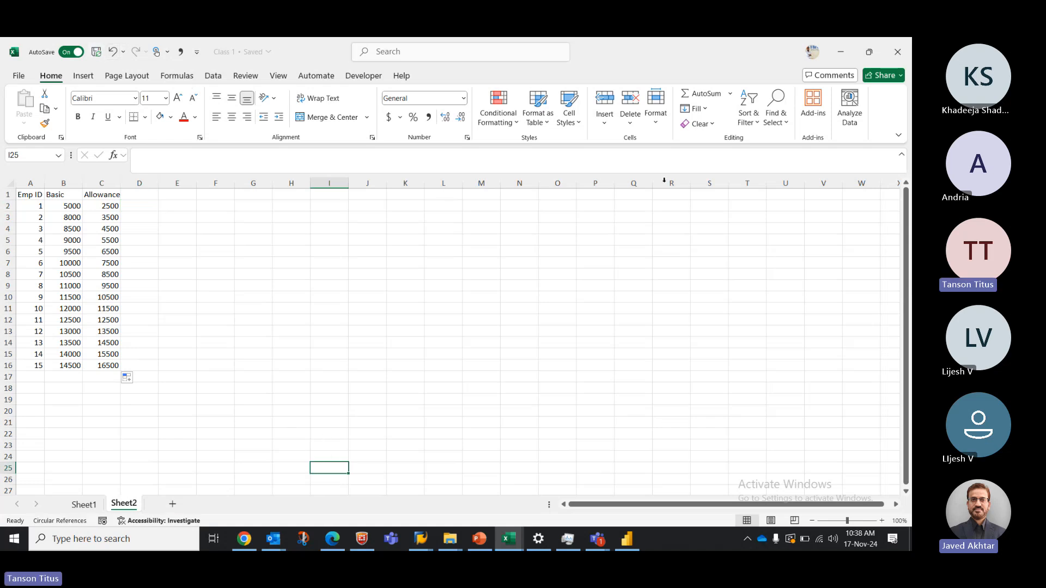
{"action": "left_click", "coordinate": [897, 52]}
{"action": "left_click", "coordinate": [626, 538]}
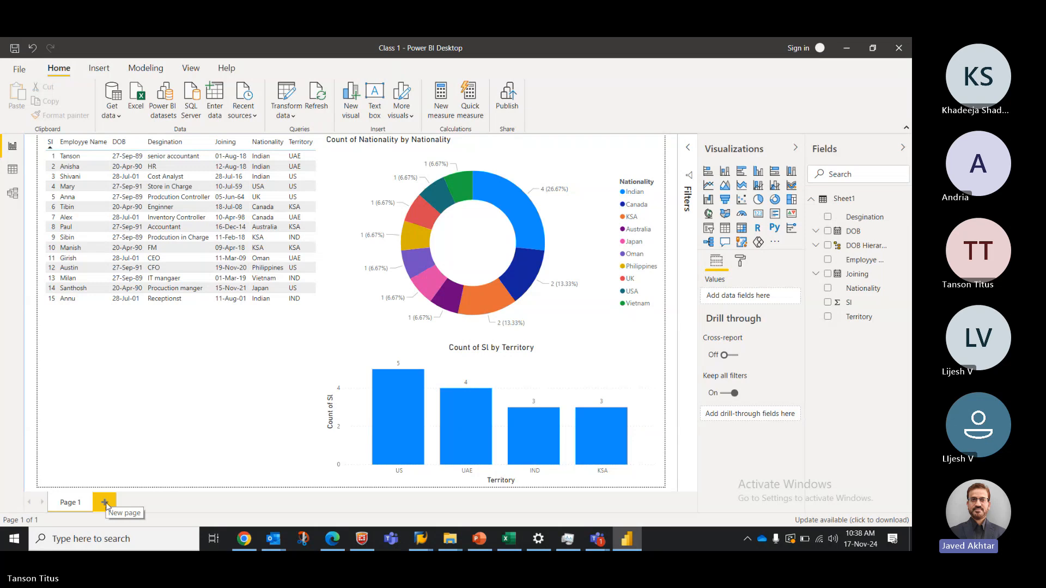
Try to load Sheet1 and Sheet2 from the Class 1 Excel workbook into the report.
{"action": "left_click", "coordinate": [119, 115]}
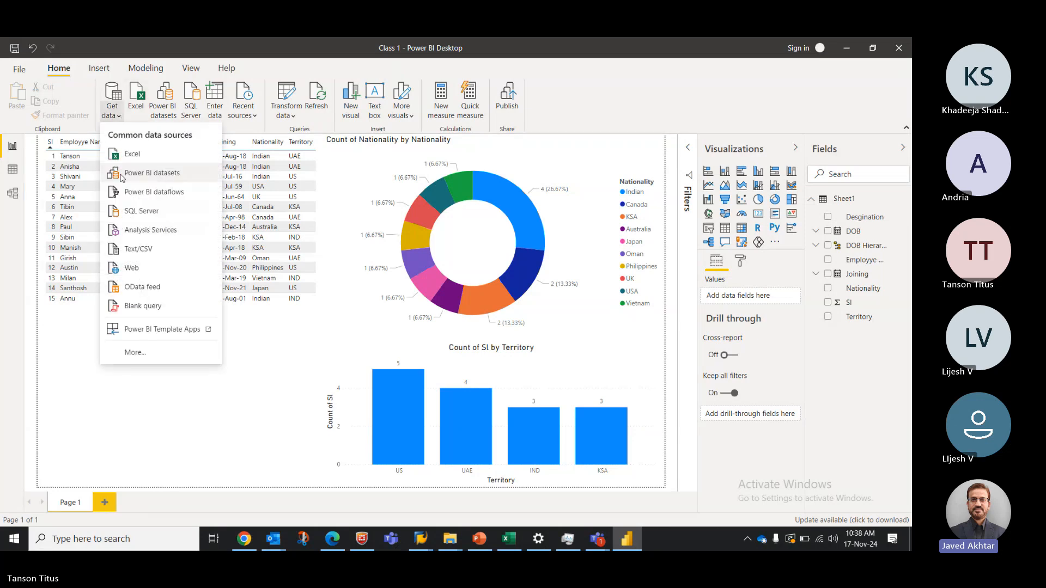
{"action": "left_click", "coordinate": [134, 158]}
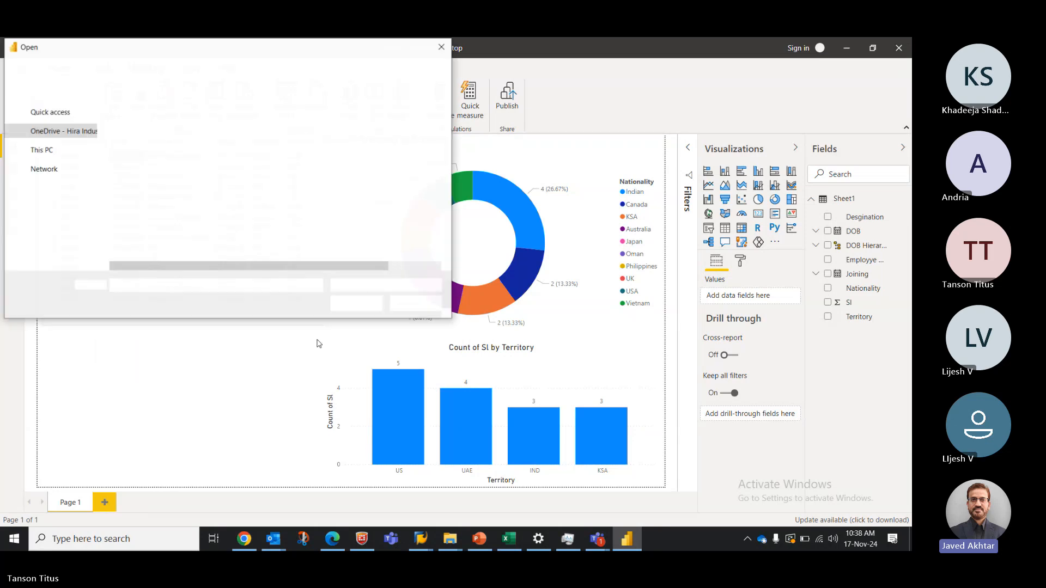
{"action": "left_click", "coordinate": [119, 123]}
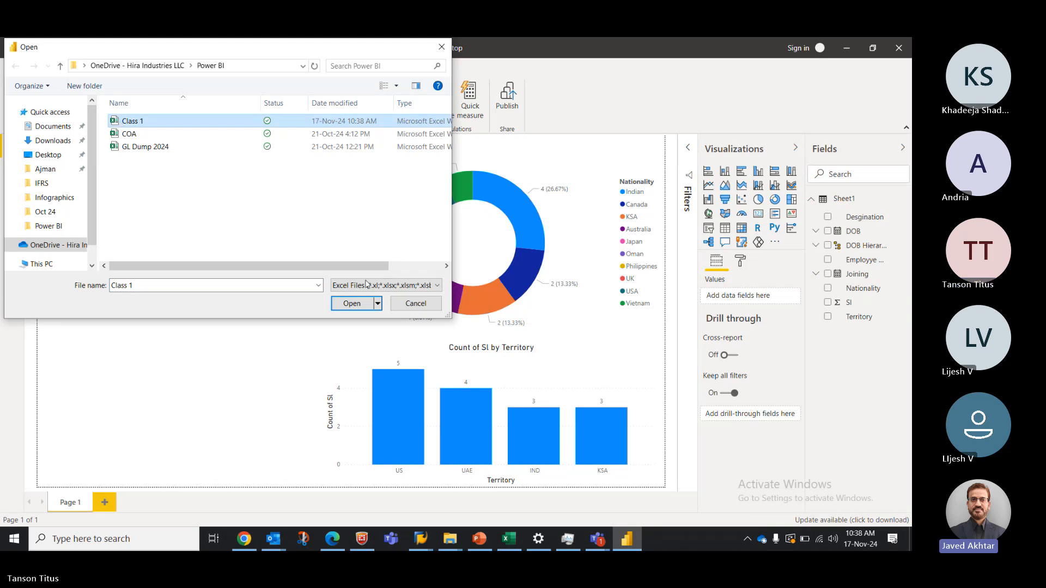
{"action": "left_click", "coordinate": [350, 304]}
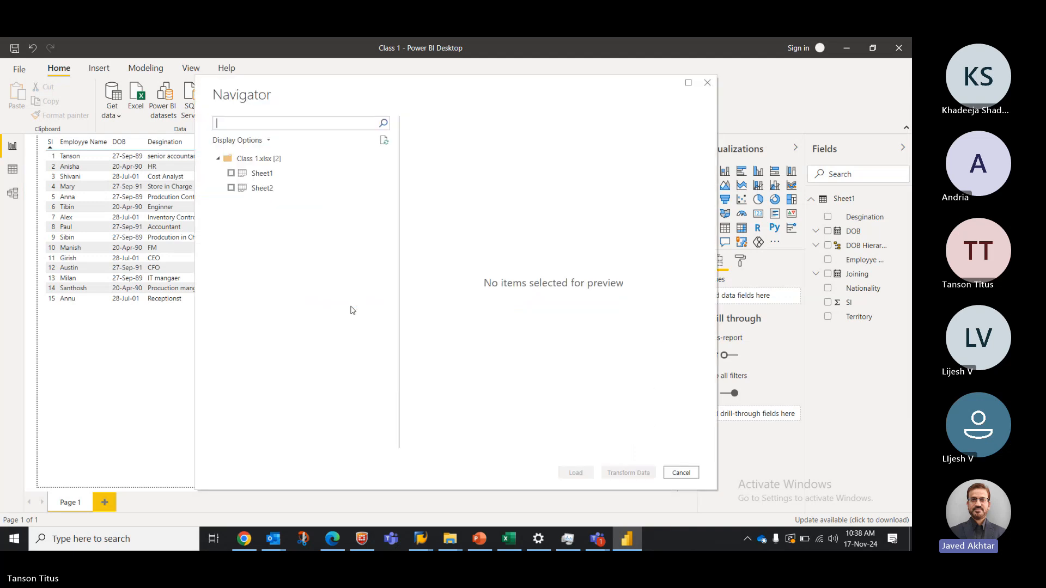
{"action": "left_click", "coordinate": [231, 189]}
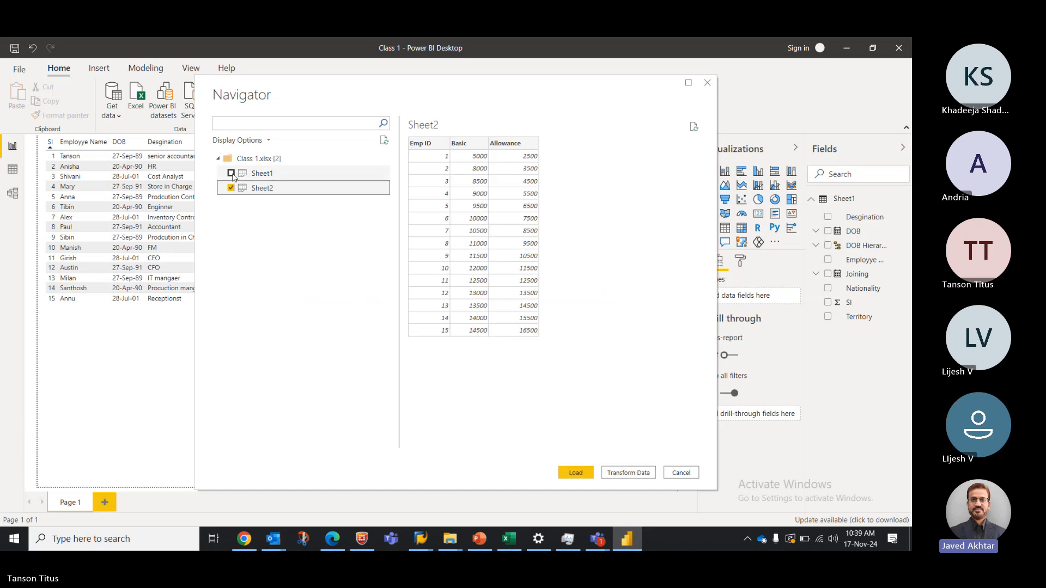
{"action": "left_click", "coordinate": [231, 173]}
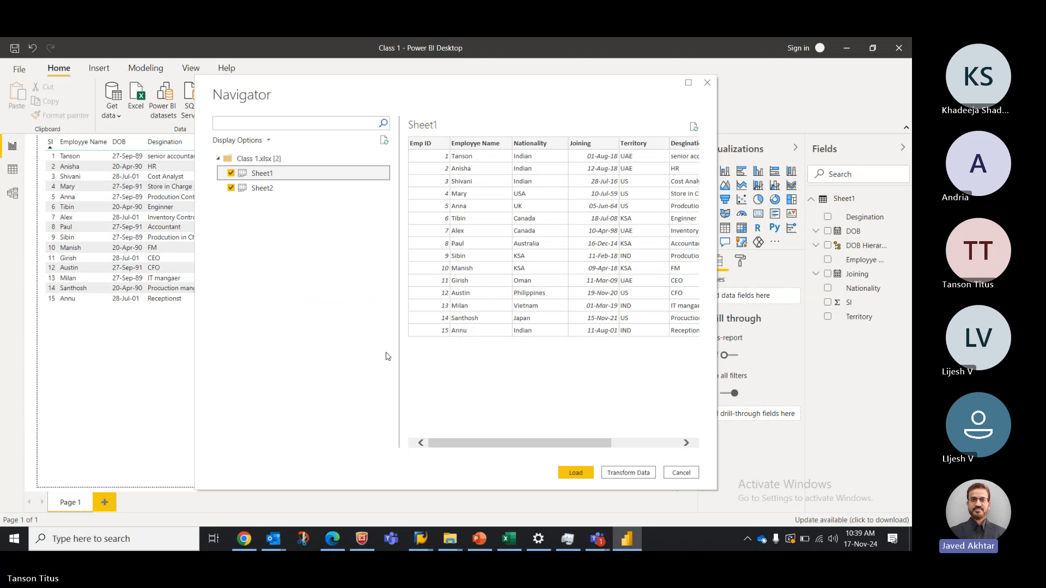
{"action": "left_click", "coordinate": [575, 473]}
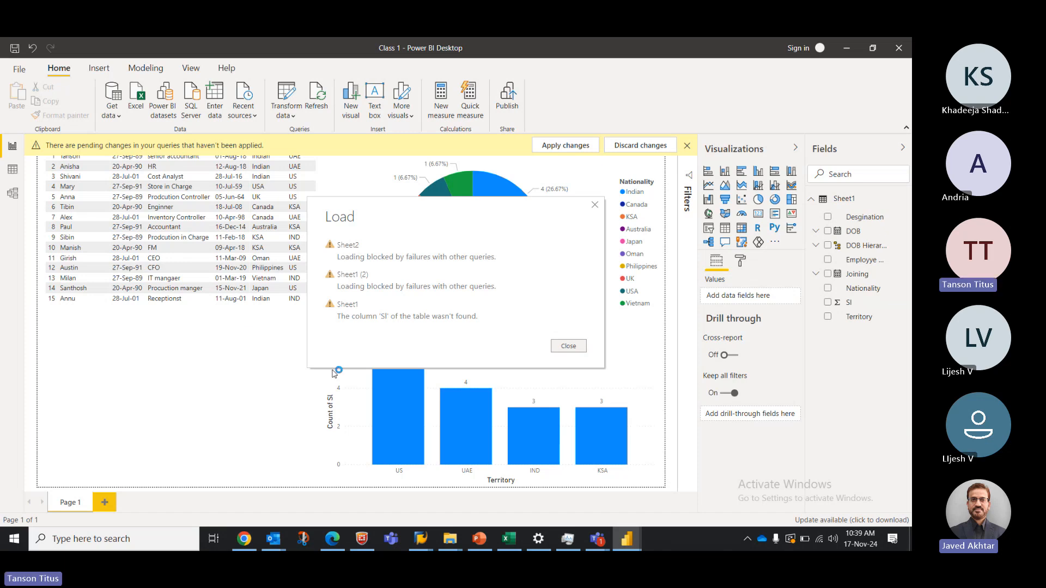
{"action": "left_click", "coordinate": [568, 347]}
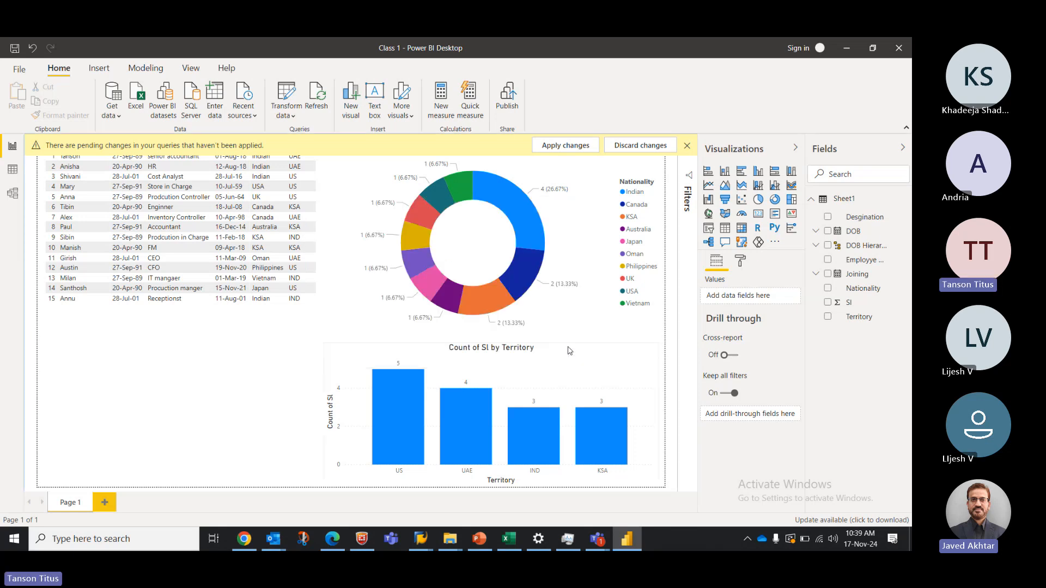
{"action": "left_click", "coordinate": [511, 538]}
{"action": "left_click", "coordinate": [510, 539]}
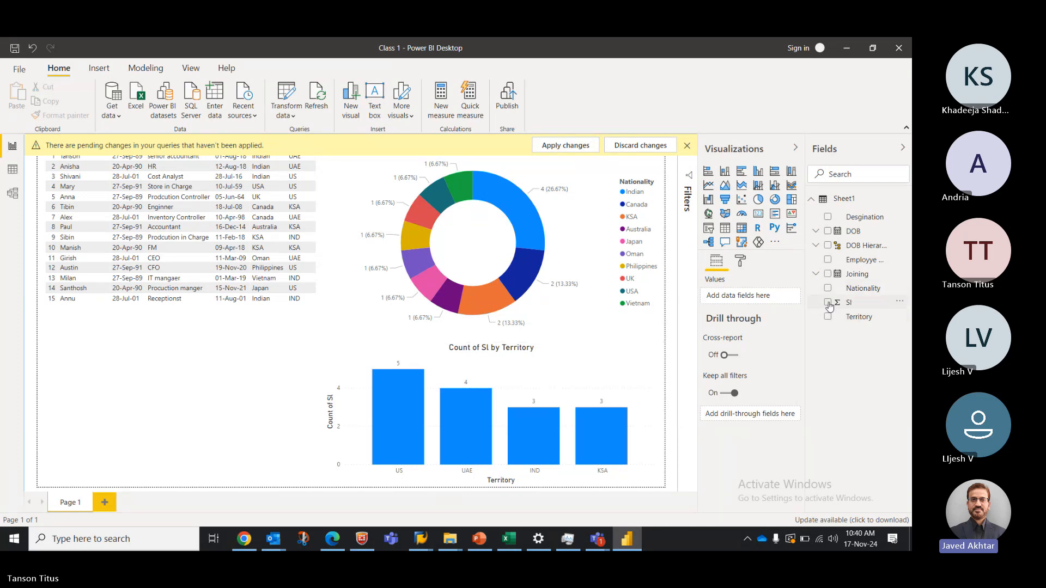
{"action": "left_click", "coordinate": [900, 302]}
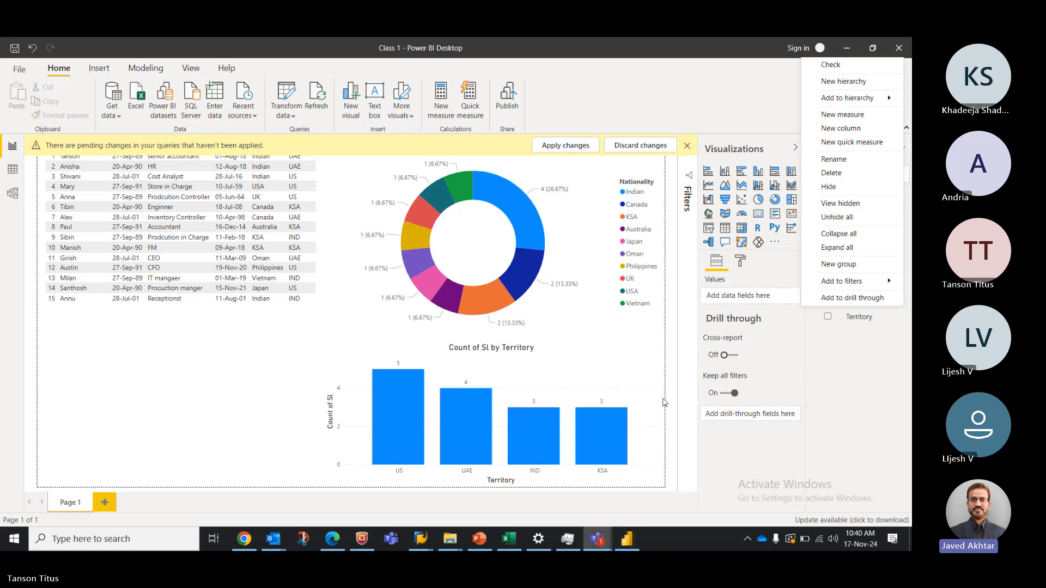
{"action": "mouse_move", "coordinate": [823, 281]}
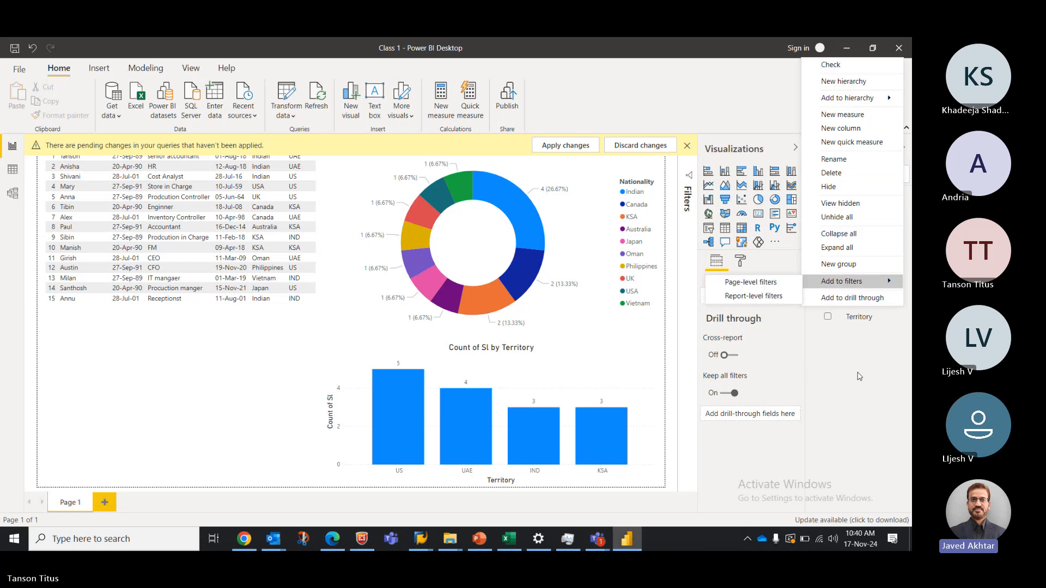
{"action": "left_click", "coordinate": [858, 376]}
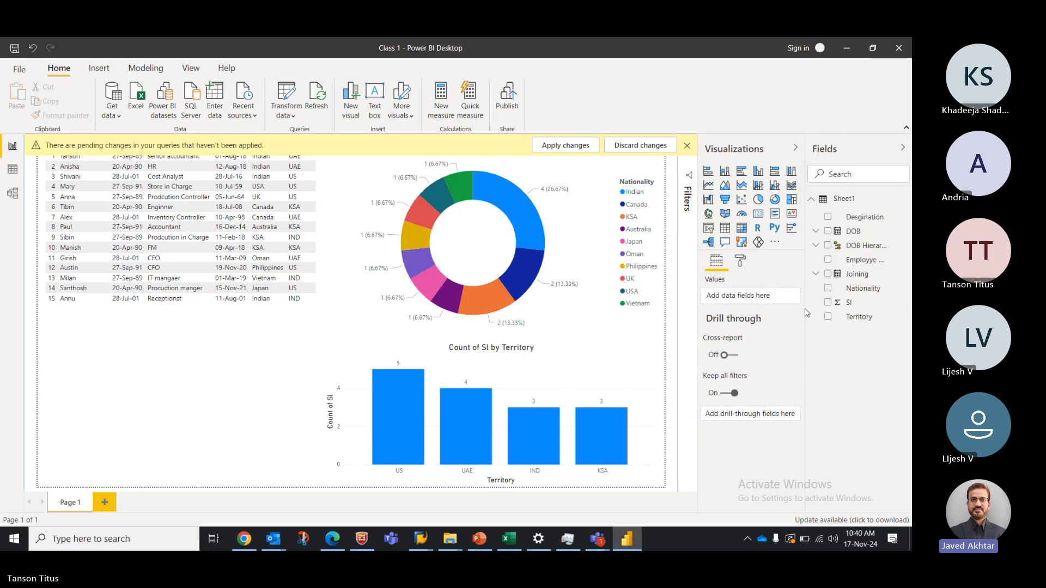
{"action": "left_click", "coordinate": [812, 200]}
{"action": "left_click", "coordinate": [811, 200]}
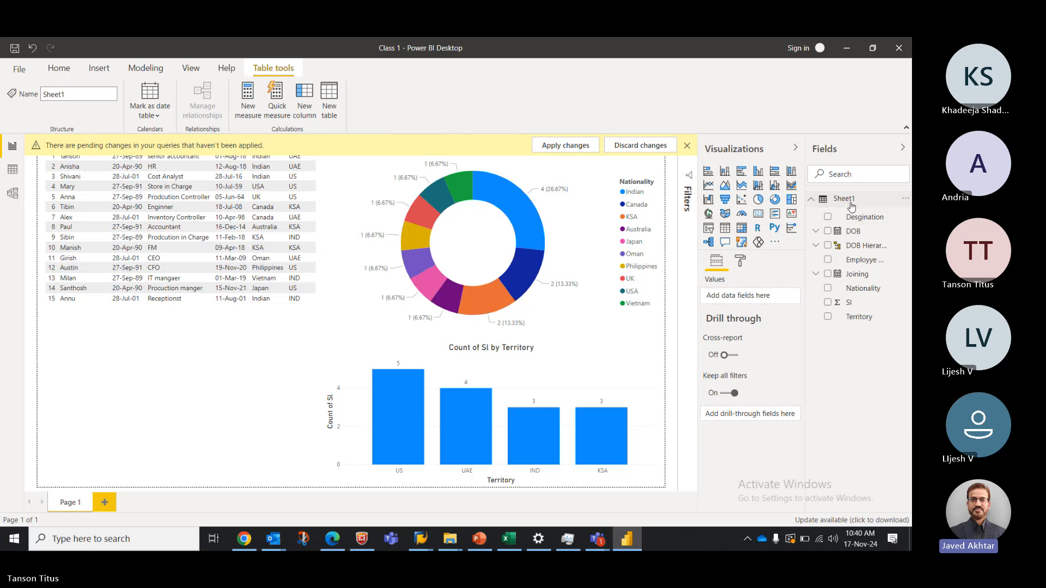
Try to rename the Sheet1 table in the report as Old.
{"action": "left_click", "coordinate": [906, 200]}
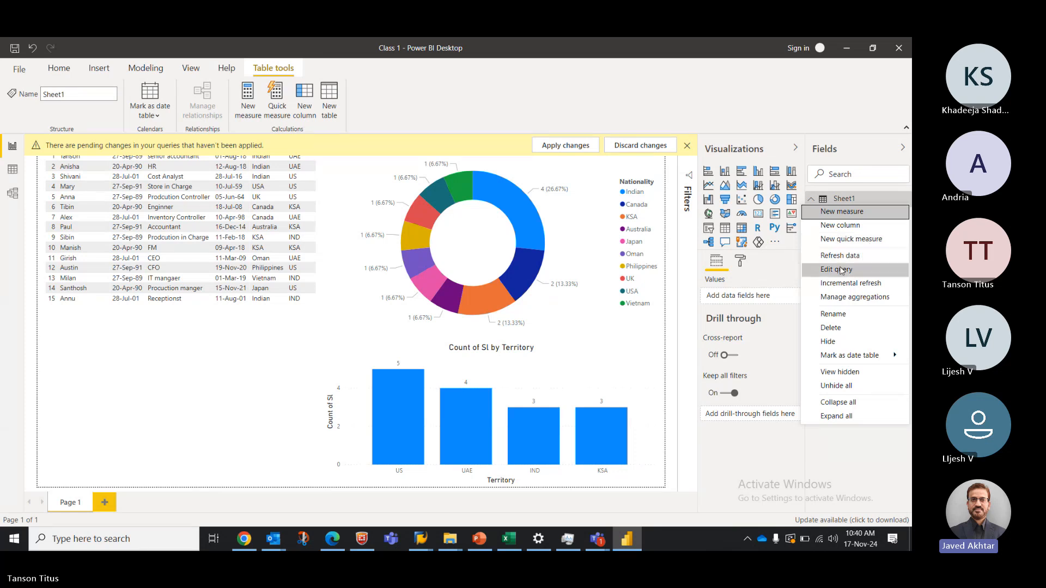
{"action": "left_click", "coordinate": [832, 314]}
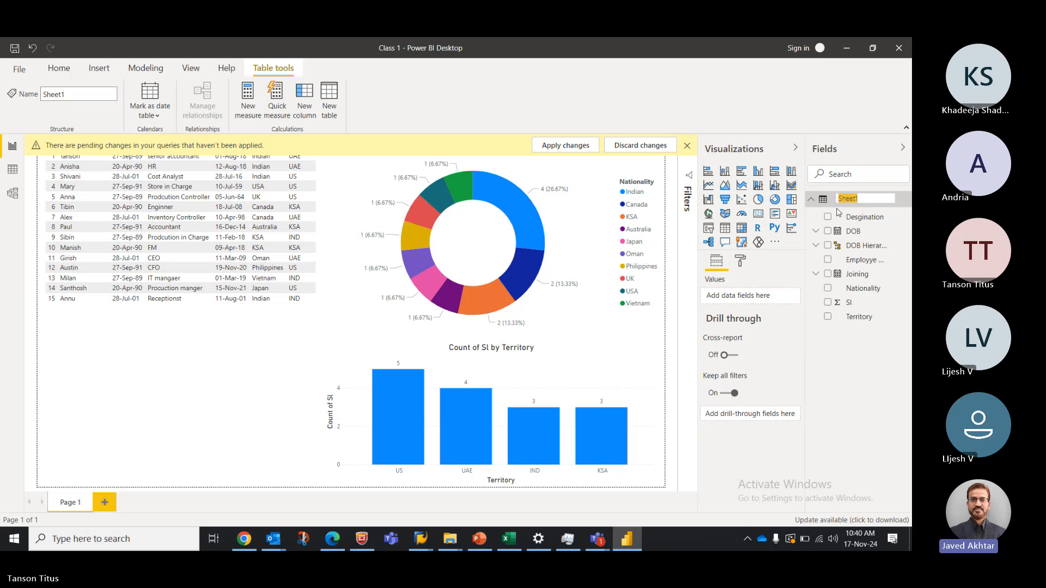
{"action": "type", "text": "Old"}
{"action": "left_click", "coordinate": [872, 423]}
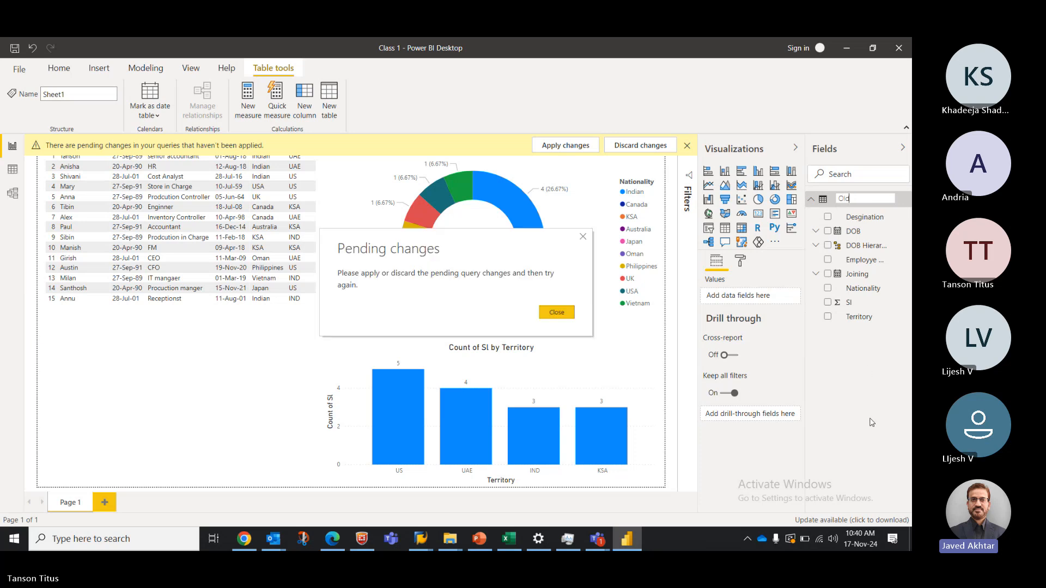
{"action": "left_click", "coordinate": [556, 313]}
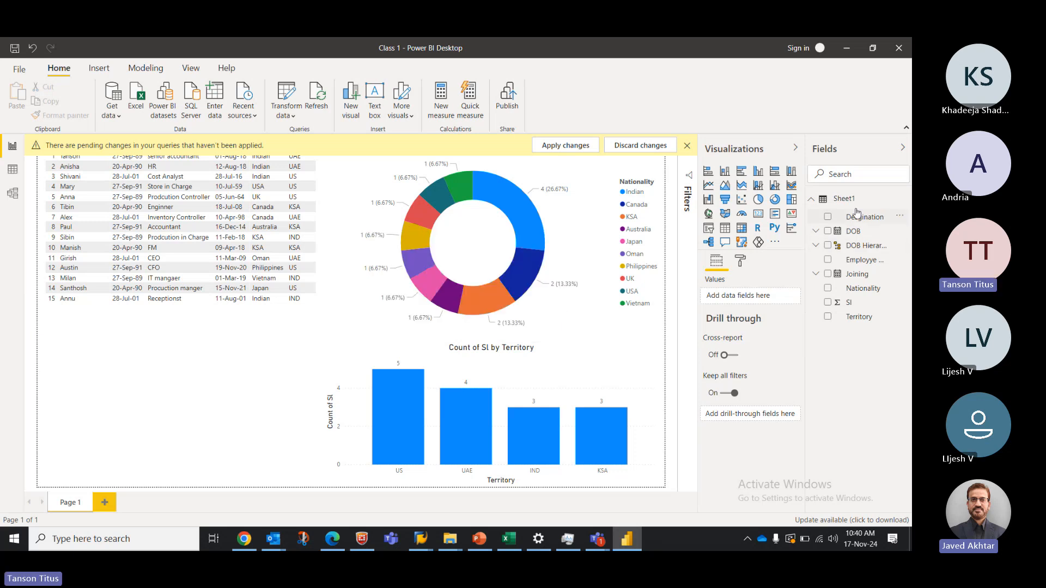
Try to apply the pending query changes, and discard the changes for Sheet2 and Sheet1 (2).
{"action": "left_click", "coordinate": [546, 146]}
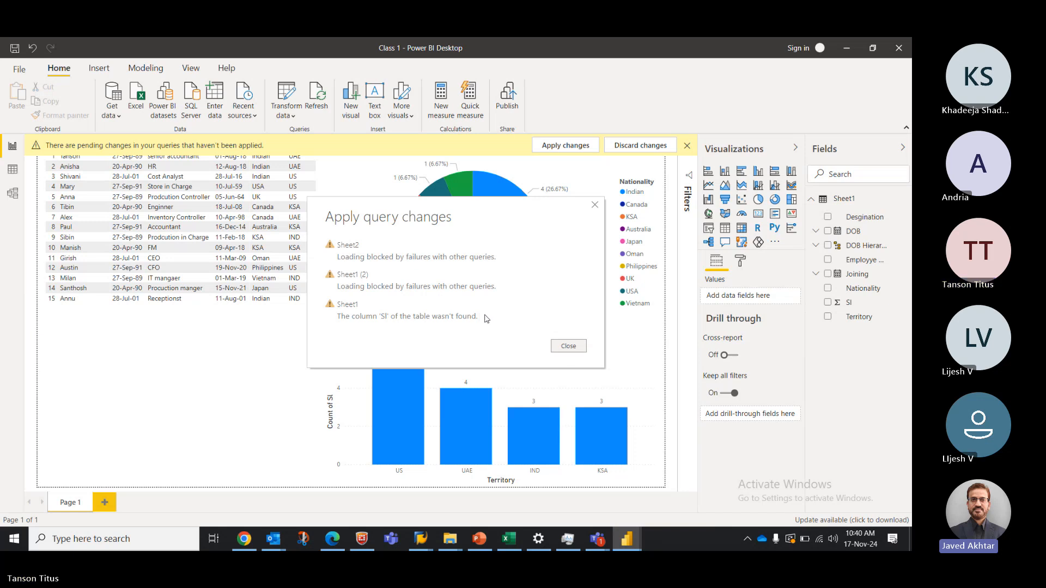
{"action": "left_click", "coordinate": [576, 349]}
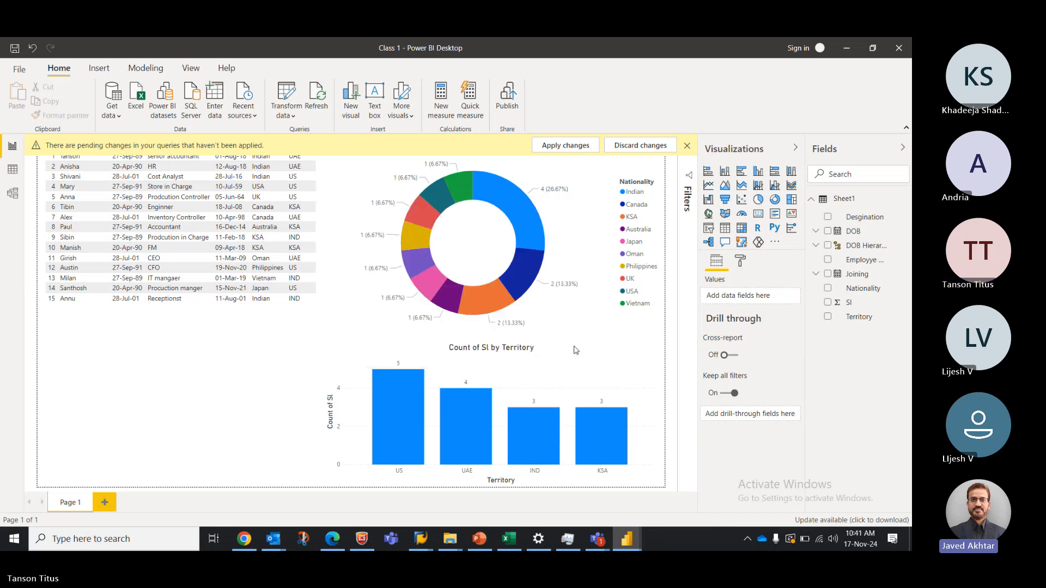
{"action": "left_click", "coordinate": [637, 145]}
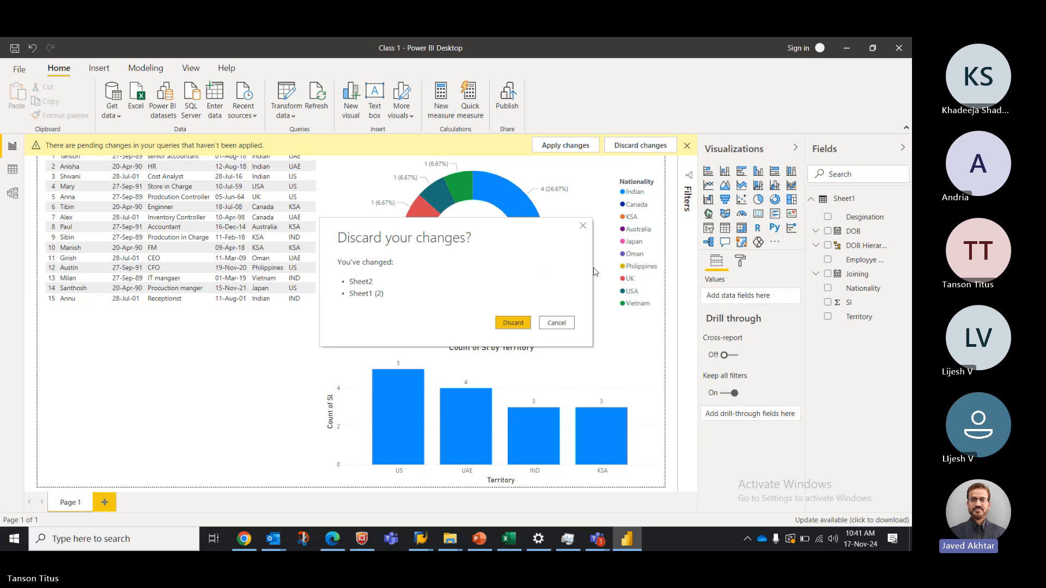
{"action": "left_click", "coordinate": [512, 323]}
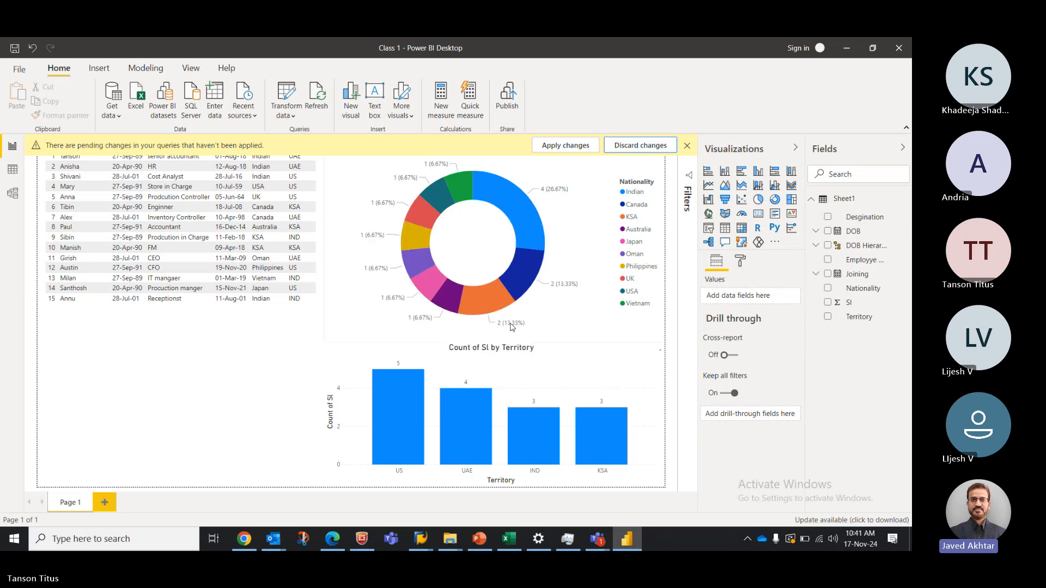
Reopen the Class 1 workbook in Excel from the Power BI folder and display Sheet1.
{"action": "mouse_move", "coordinate": [452, 545]}
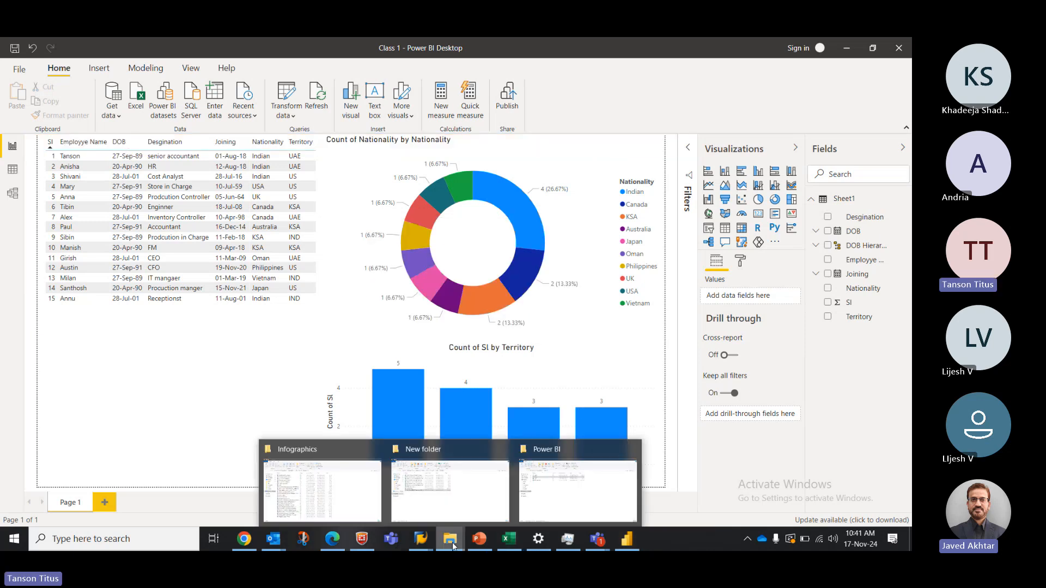
{"action": "left_click", "coordinate": [578, 480]}
{"action": "left_click", "coordinate": [116, 179]}
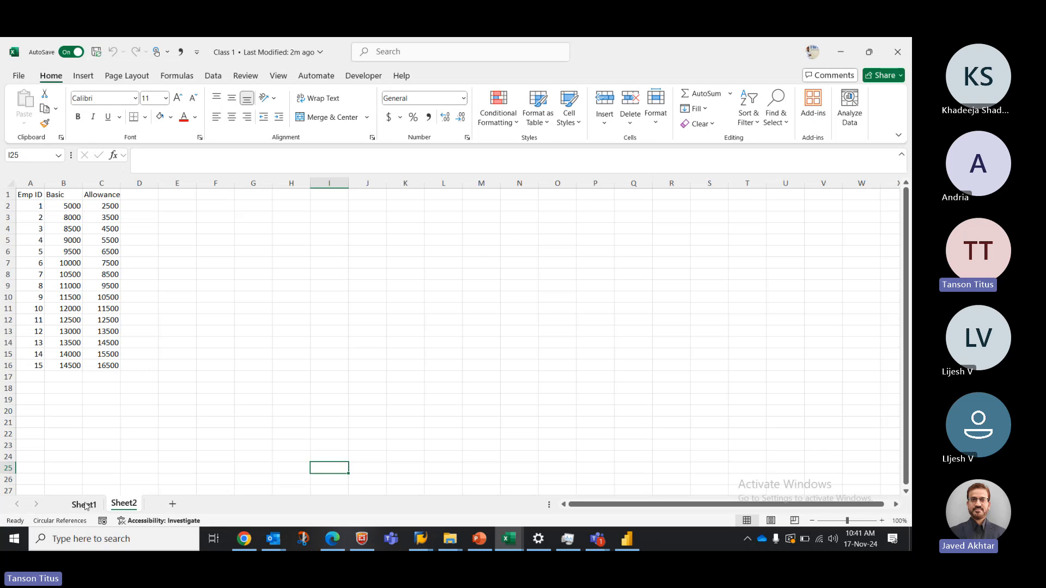
{"action": "left_click", "coordinate": [84, 505]}
{"action": "left_click", "coordinate": [101, 433]}
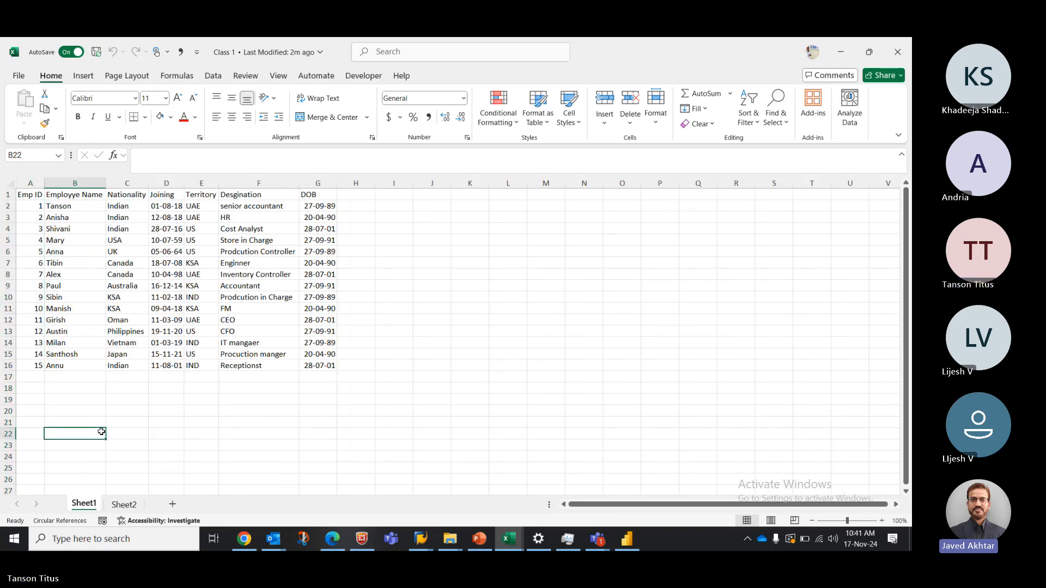
Try the header Sl in cell A1 of Sheet1, and undo the header change.
{"action": "left_click", "coordinate": [35, 196]}
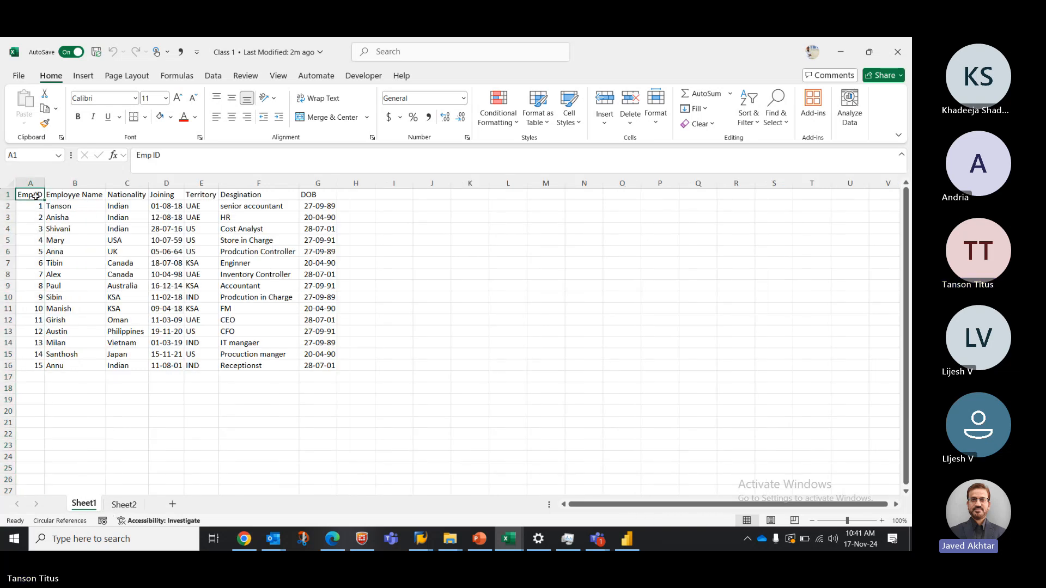
{"action": "type", "text": "Sl"}
{"action": "key", "text": "Return"}
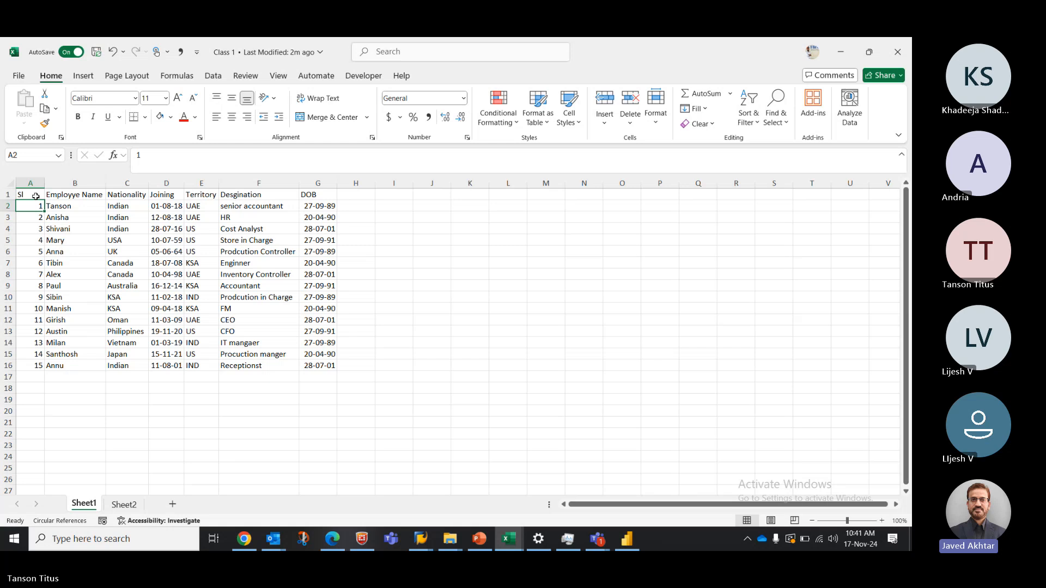
{"action": "key", "text": "ctrl+z"}
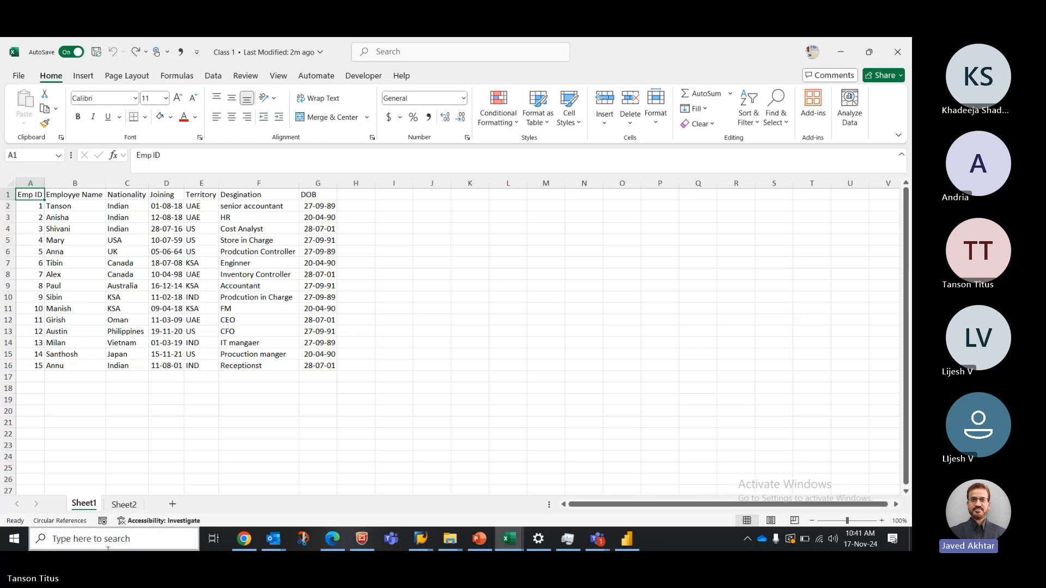
Rename the Sheet1 worksheet as Employee.
{"action": "right_click", "coordinate": [82, 508]}
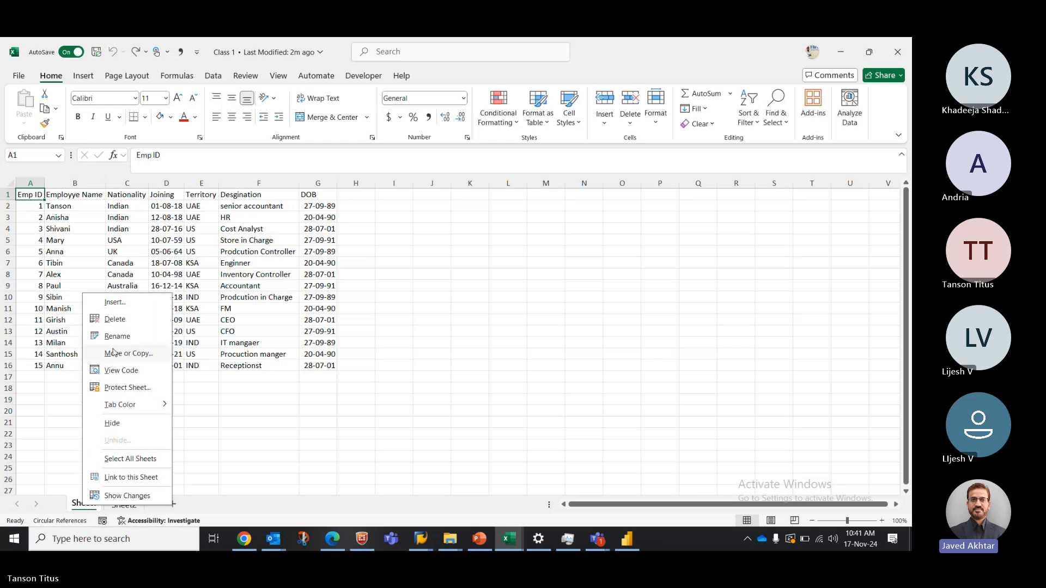
{"action": "left_click", "coordinate": [115, 338]}
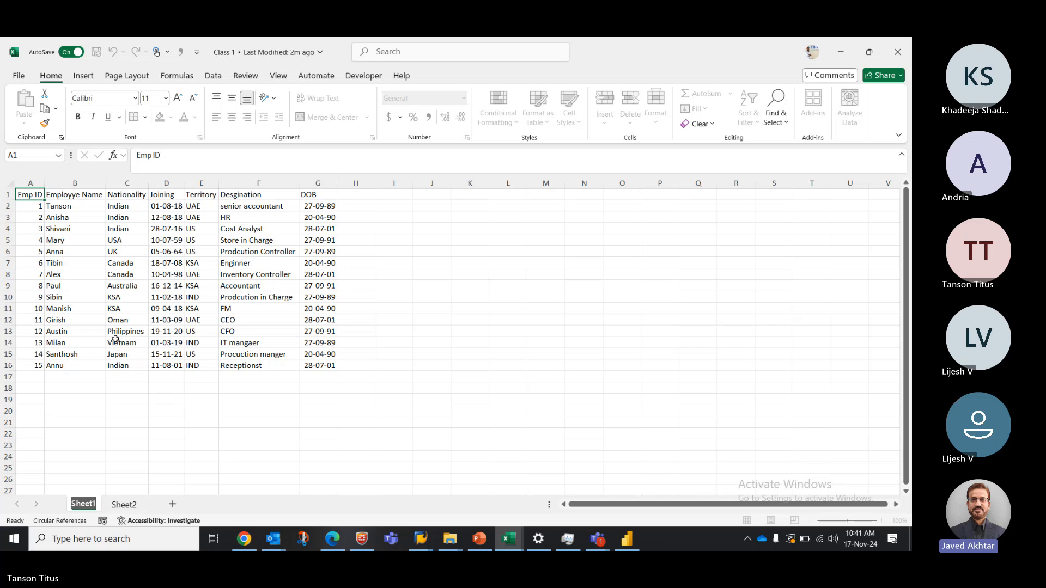
{"action": "type", "text": "Emplyee"}
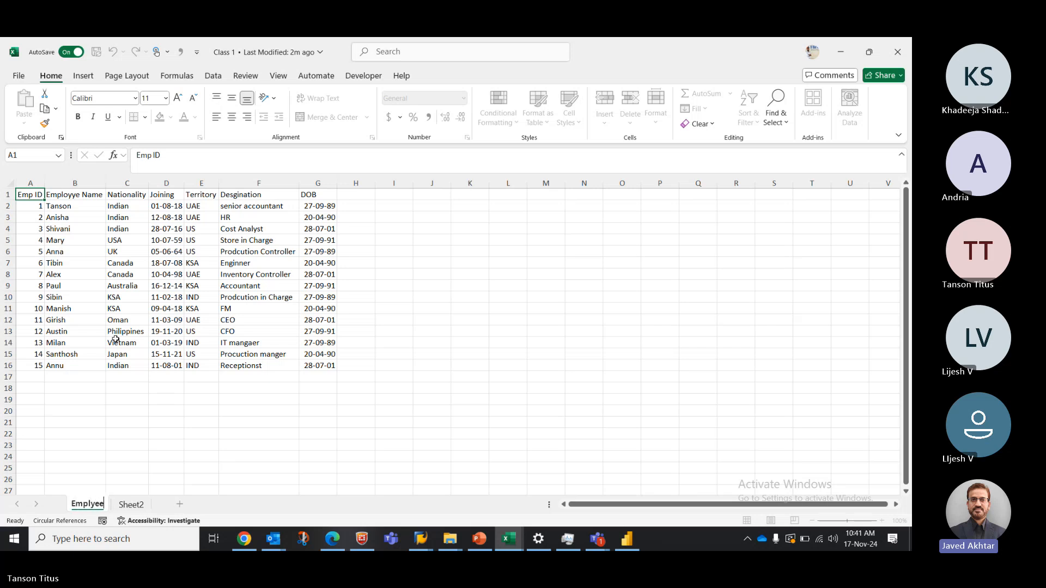
{"action": "key", "text": "BackSpace"}
{"action": "type", "text": "oyee"}
{"action": "key", "text": "Return"}
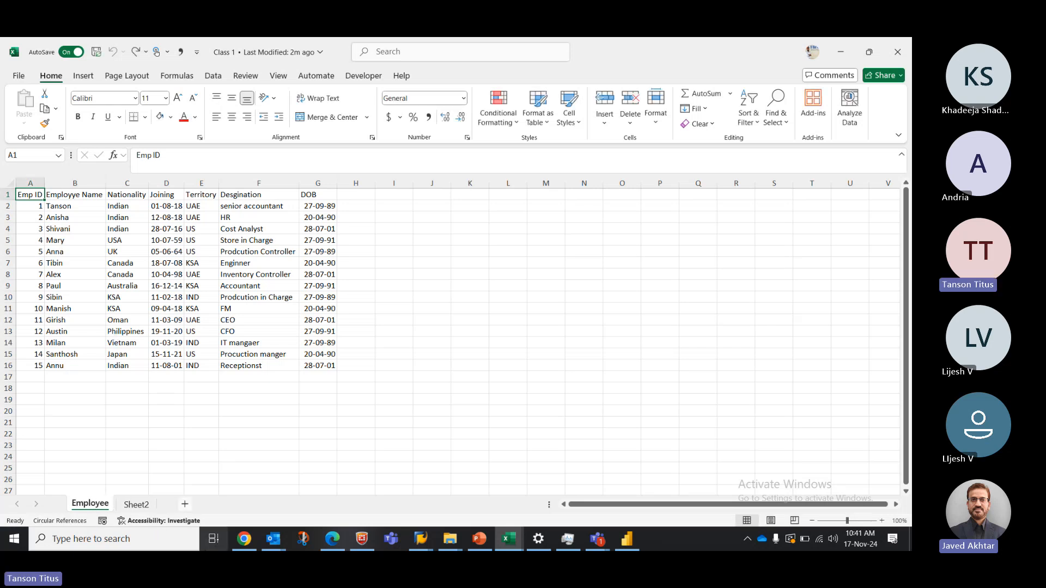
Rename the Sheet2 worksheet as Payroll.
{"action": "left_click", "coordinate": [136, 505]}
{"action": "right_click", "coordinate": [137, 505]}
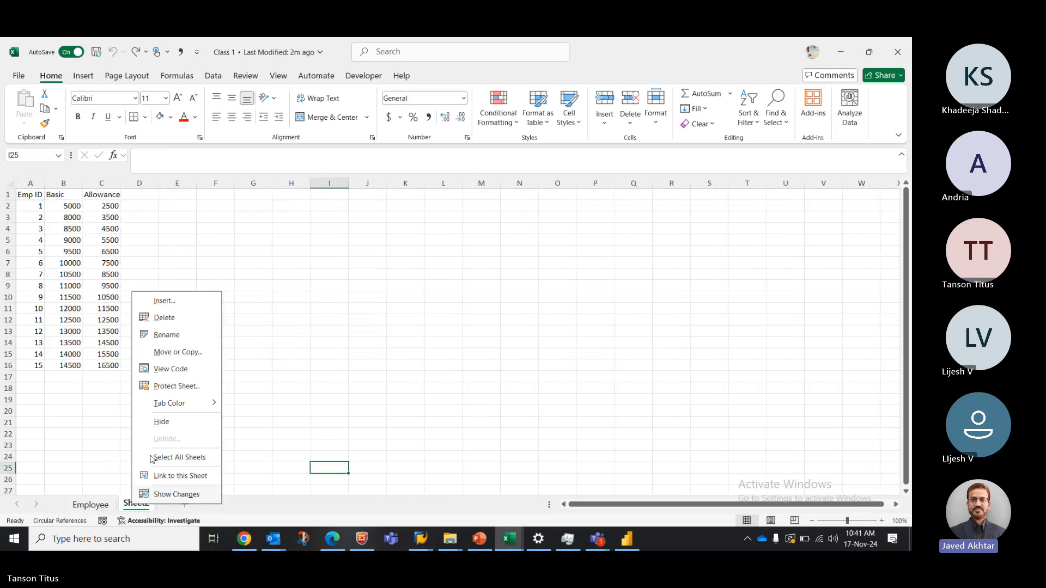
{"action": "left_click", "coordinate": [160, 336]}
{"action": "type", "text": "Payroll"}
{"action": "key", "text": "Return"}
{"action": "left_click", "coordinate": [258, 334]}
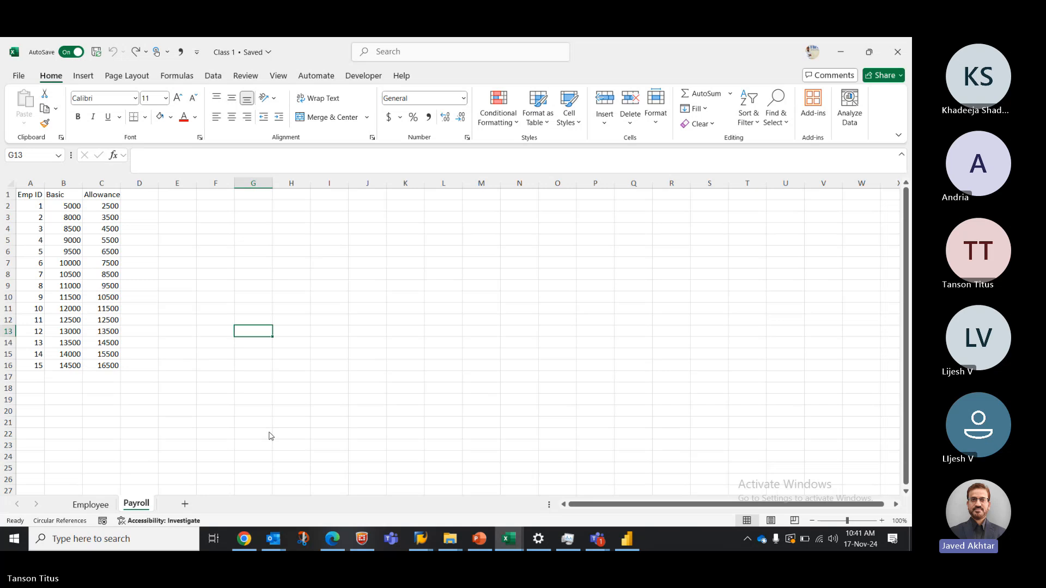
Format A1:G16 on the Employee sheet as a table with headers, using the light style with a blue header row.
{"action": "left_click", "coordinate": [89, 506]}
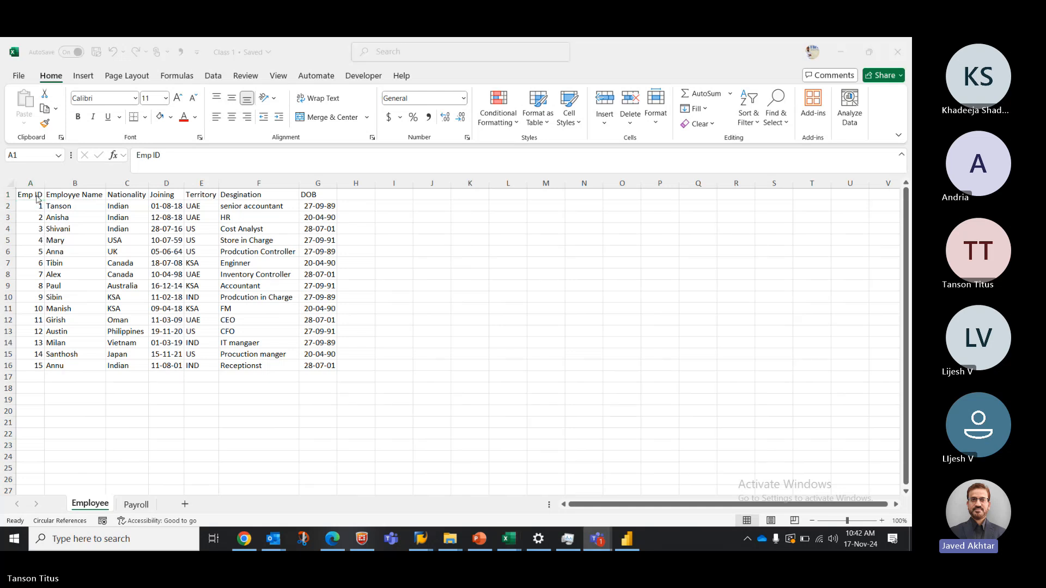
{"action": "left_click_drag", "start_coordinate": [31, 195], "coordinate": [336, 365]}
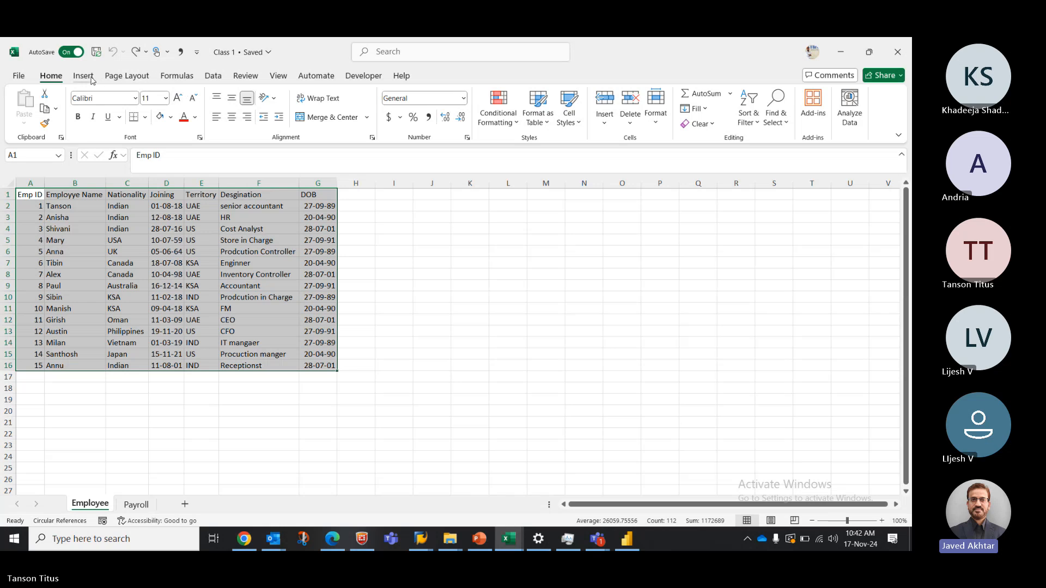
{"action": "left_click", "coordinate": [175, 78]}
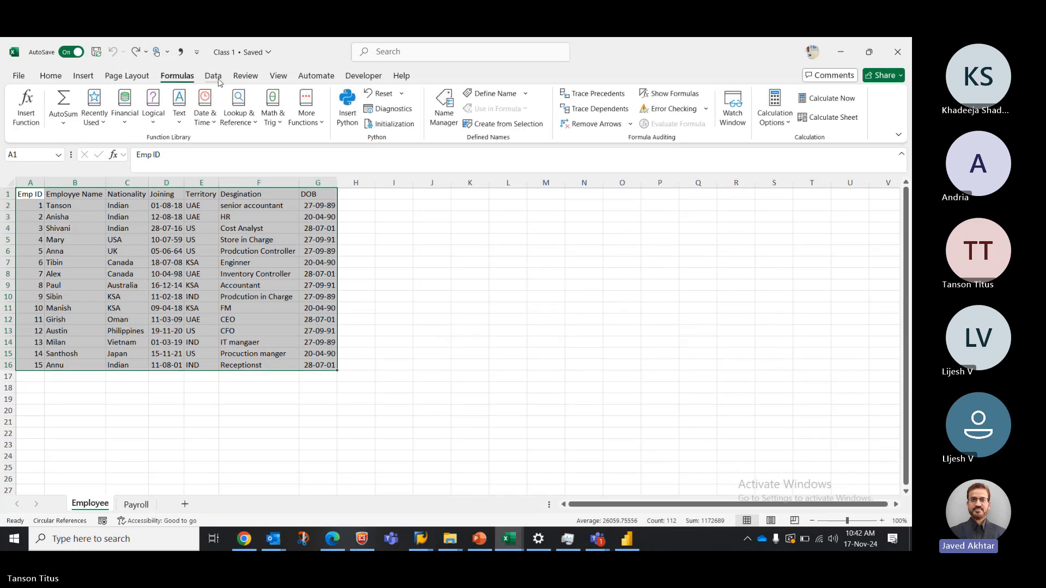
{"action": "left_click", "coordinate": [50, 77]}
{"action": "left_click", "coordinate": [538, 109]}
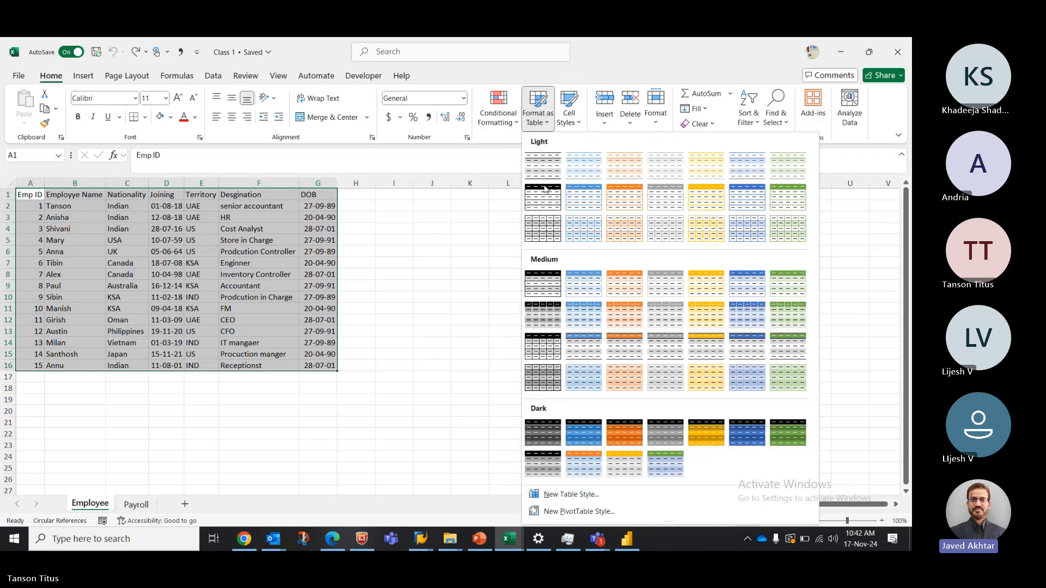
{"action": "left_click", "coordinate": [577, 209]}
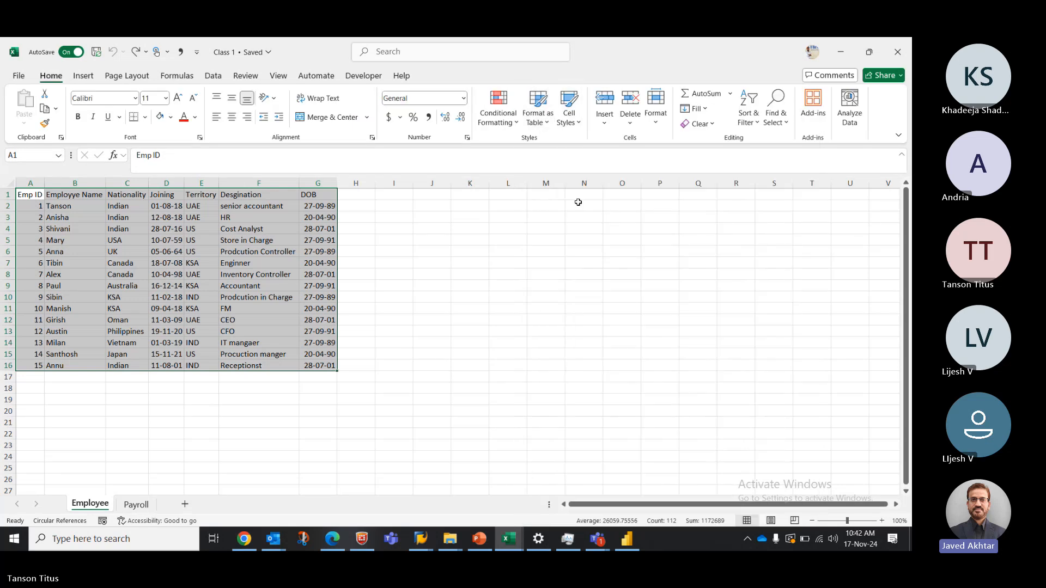
{"action": "left_click", "coordinate": [599, 379]}
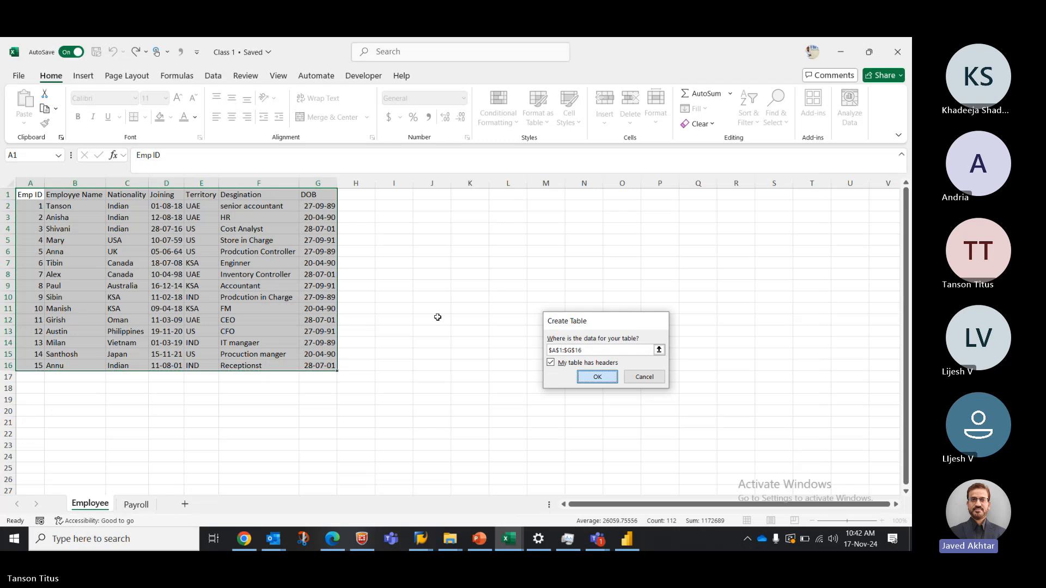
{"action": "left_click", "coordinate": [537, 342]}
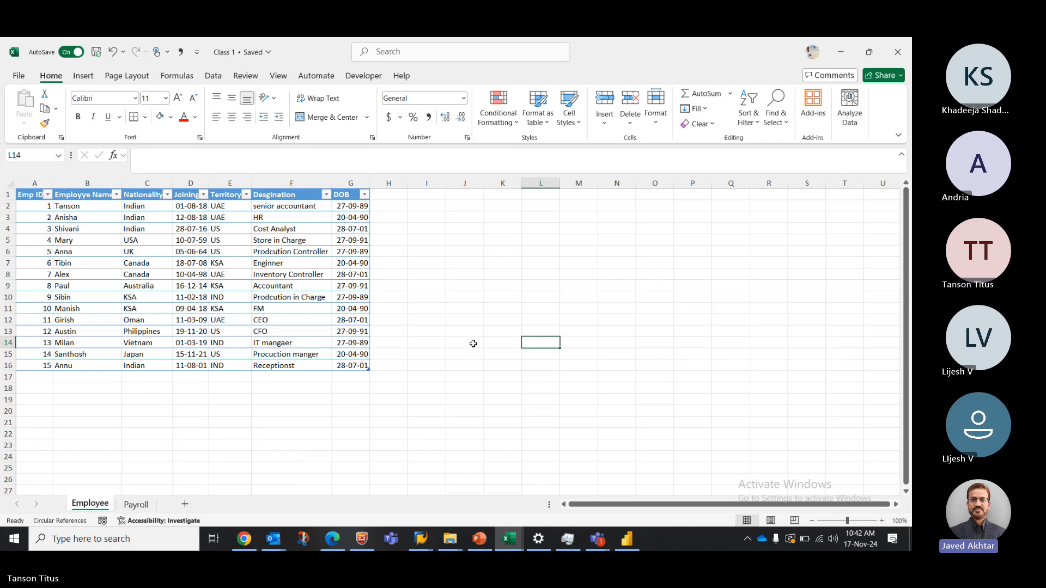
Format A1:C16 on the Payroll sheet as a table with headers, using the light style with a blue header row.
{"action": "left_click", "coordinate": [136, 505]}
{"action": "left_click", "coordinate": [27, 194]}
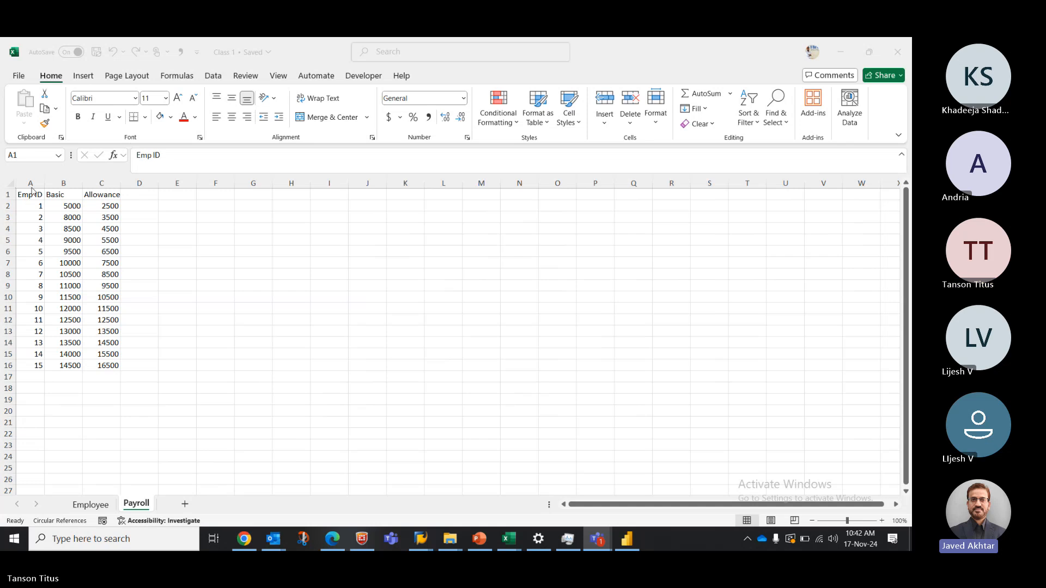
{"action": "left_click", "coordinate": [32, 192]}
{"action": "left_click_drag", "start_coordinate": [89, 252], "coordinate": [112, 366]}
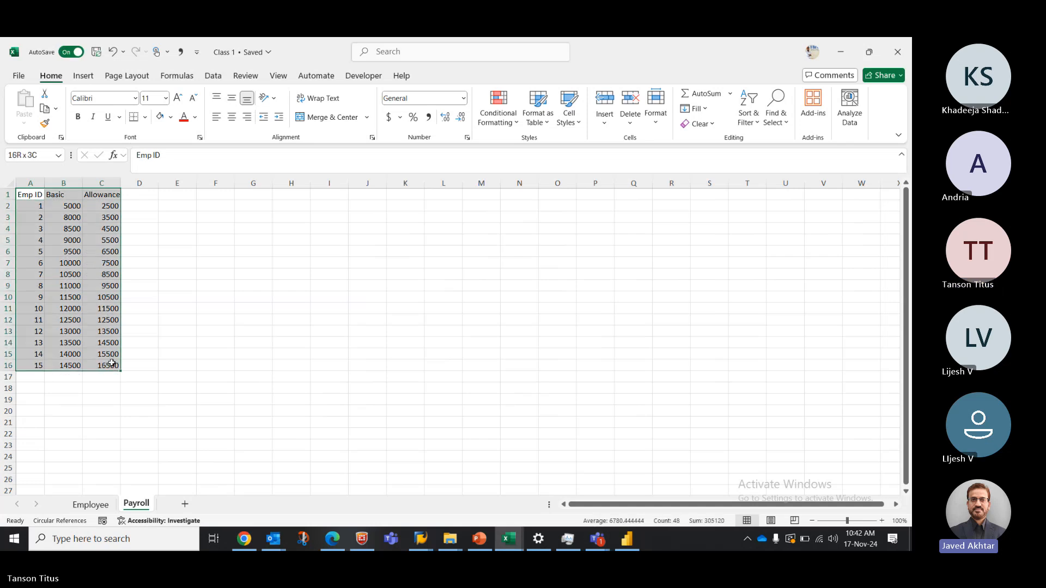
{"action": "left_click", "coordinate": [538, 115]}
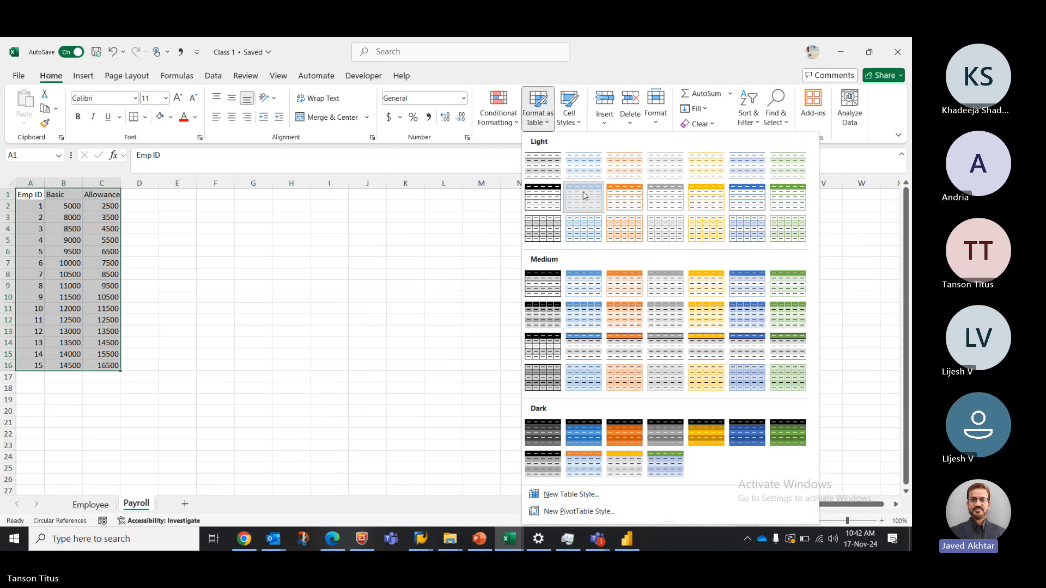
{"action": "left_click", "coordinate": [583, 199]}
{"action": "left_click", "coordinate": [596, 376]}
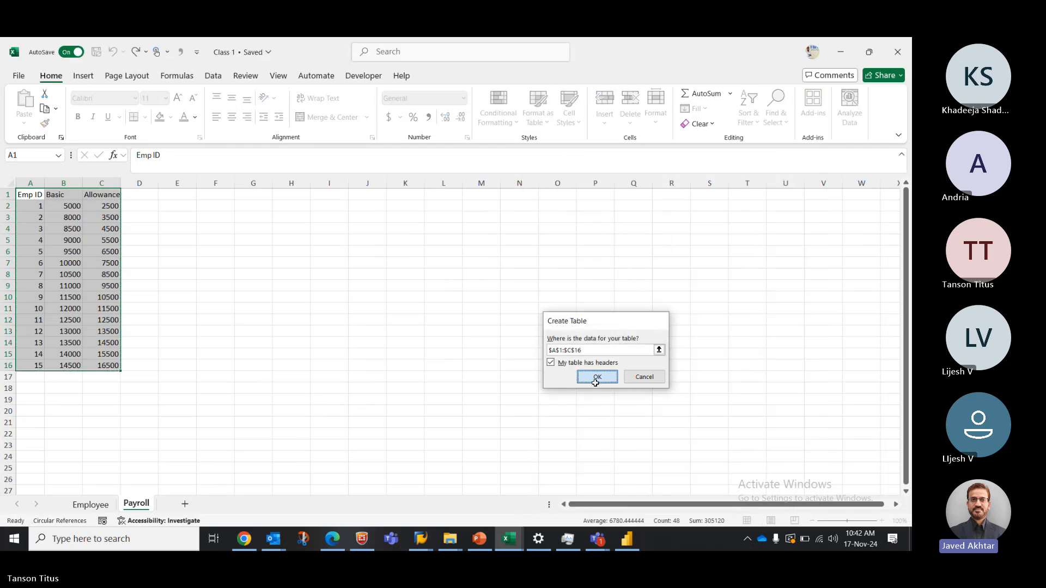
{"action": "left_click", "coordinate": [332, 321]}
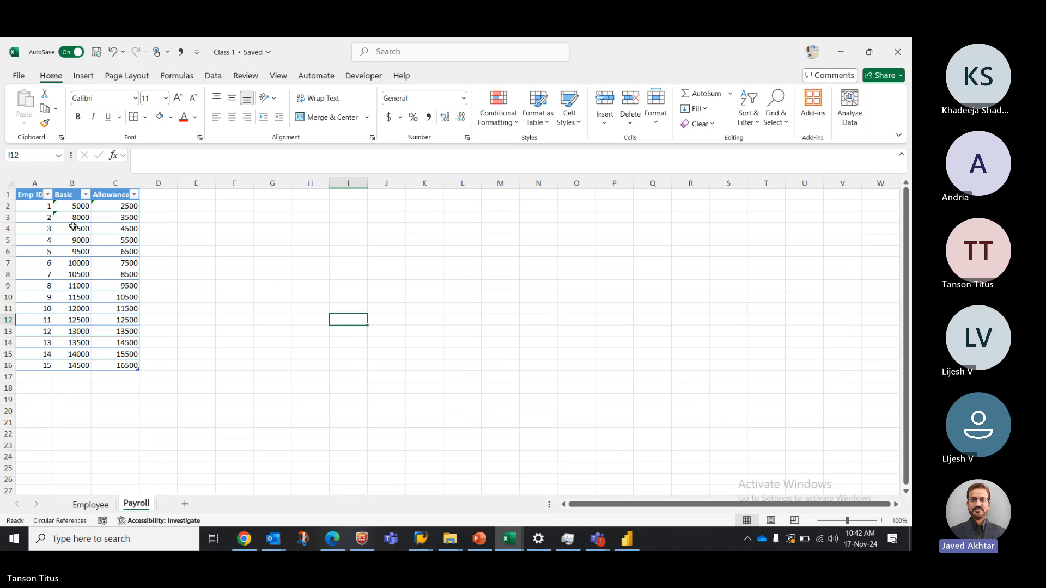
Save the Class 1 workbook and close it.
{"action": "left_click", "coordinate": [224, 308]}
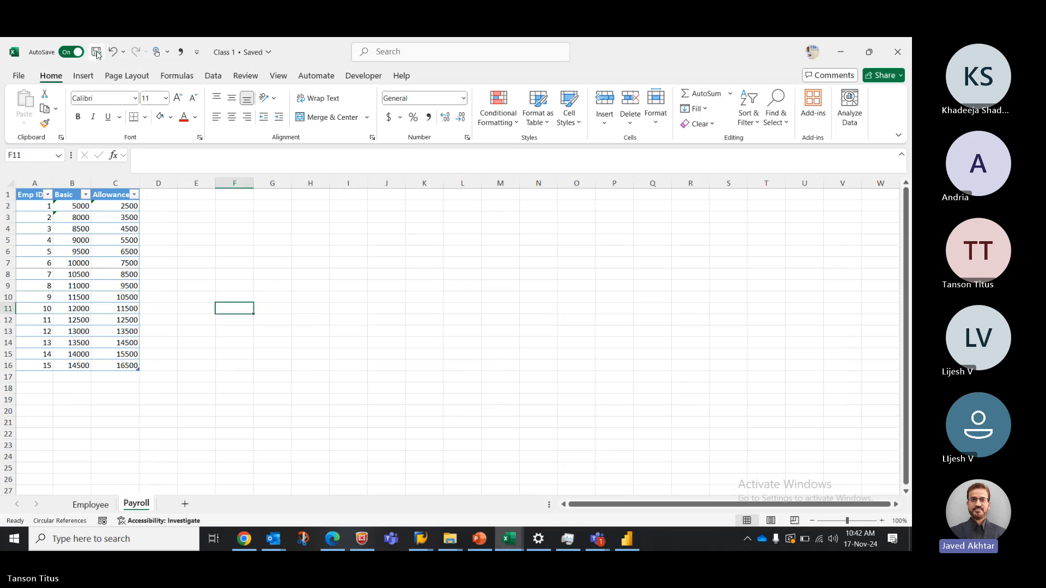
{"action": "left_click", "coordinate": [96, 51]}
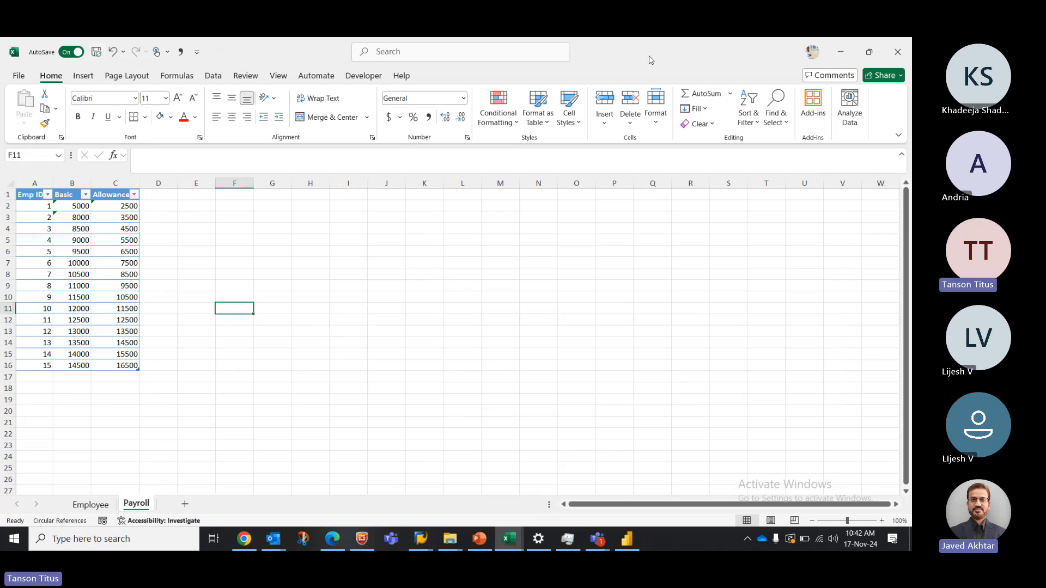
{"action": "left_click", "coordinate": [906, 56]}
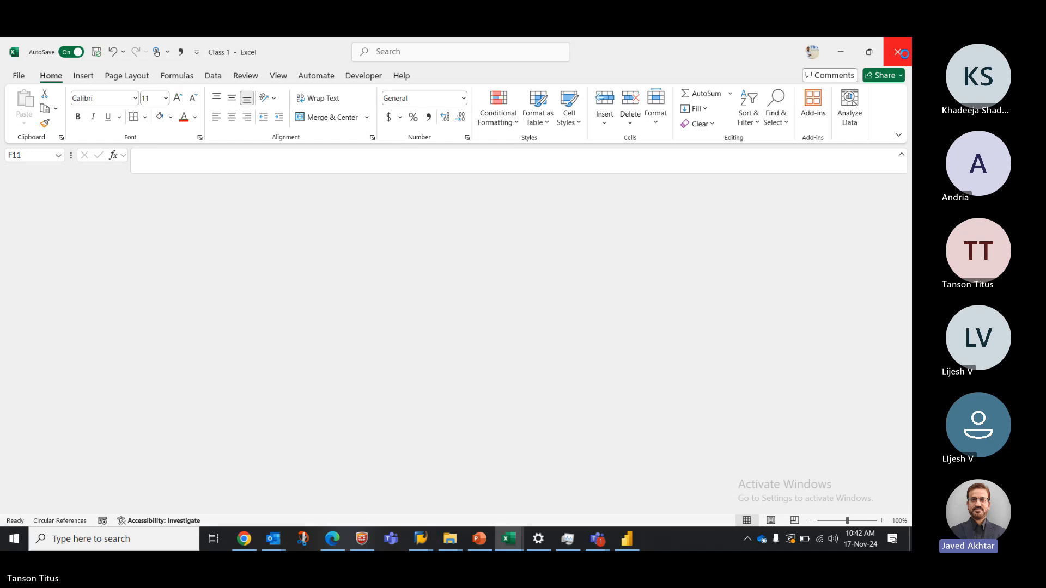
{"action": "left_click", "coordinate": [626, 539]}
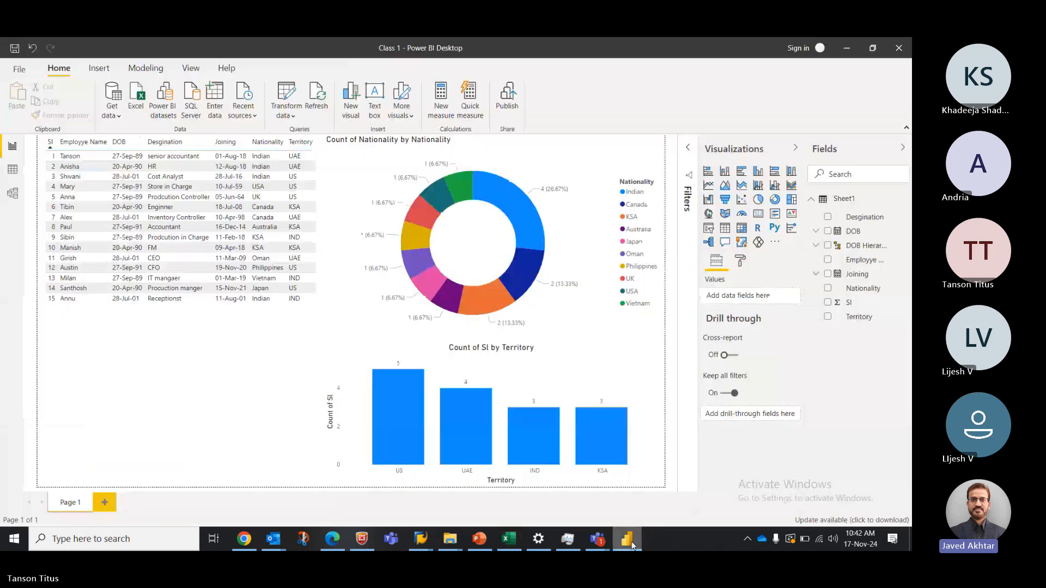
{"action": "left_click", "coordinate": [112, 111]}
{"action": "left_click", "coordinate": [126, 157]}
{"action": "left_click", "coordinate": [118, 121]}
{"action": "left_click", "coordinate": [352, 308]}
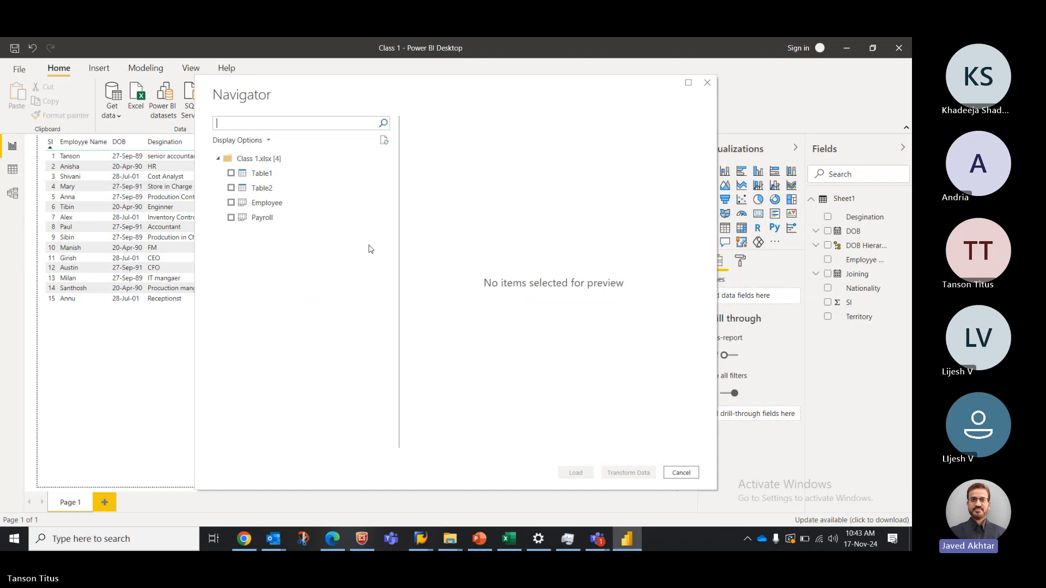
{"action": "left_click", "coordinate": [691, 474]}
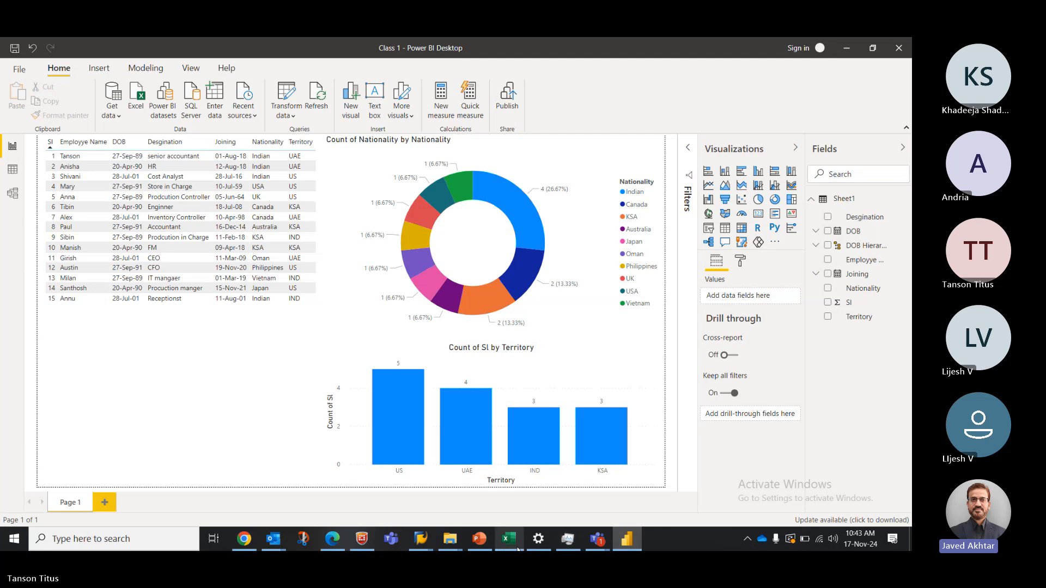
Switch to File Explorer and reopen the Class 1 Excel workbook from the Power BI folder.
{"action": "mouse_move", "coordinate": [458, 542]}
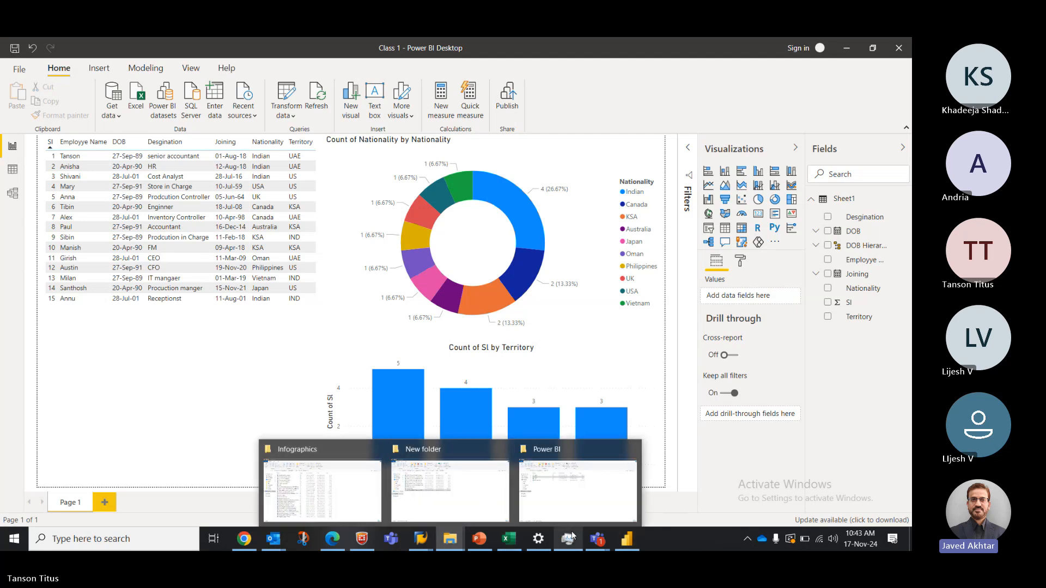
{"action": "left_click", "coordinate": [577, 491]}
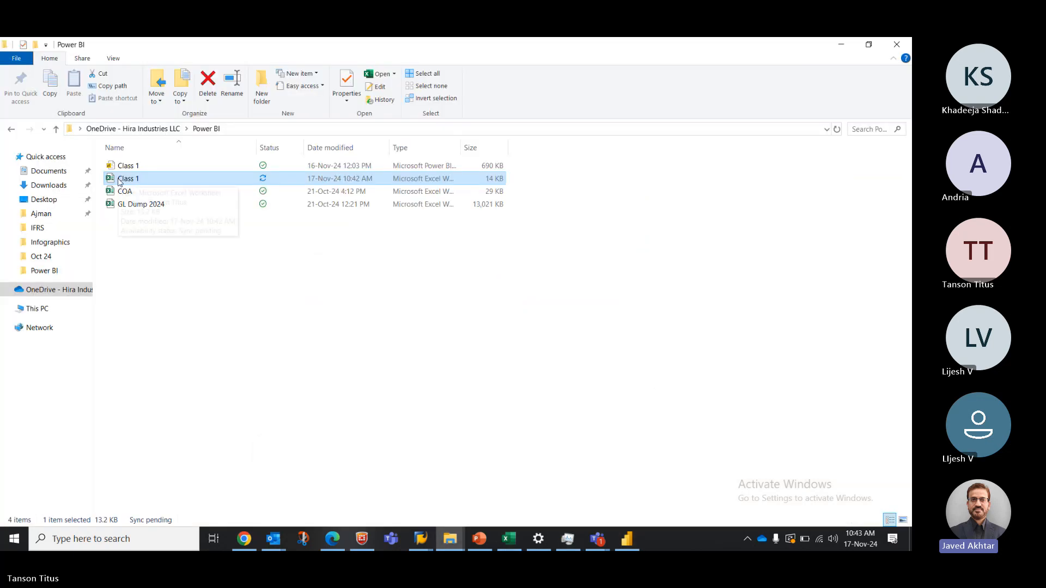
{"action": "double_click", "coordinate": [119, 182]}
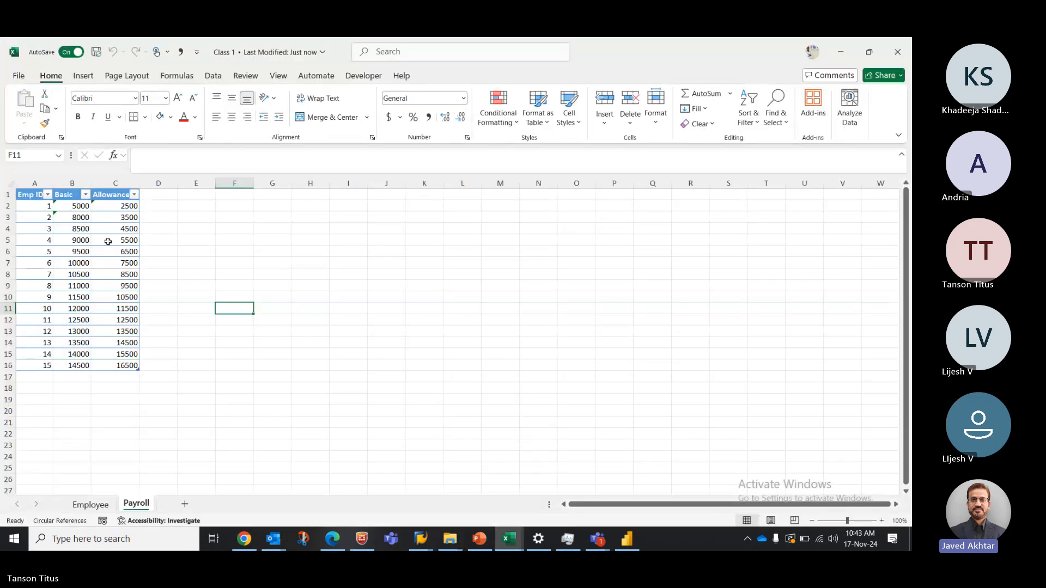
Set the table name of the Payroll sheet's table to Payroll.
{"action": "left_click", "coordinate": [29, 195]}
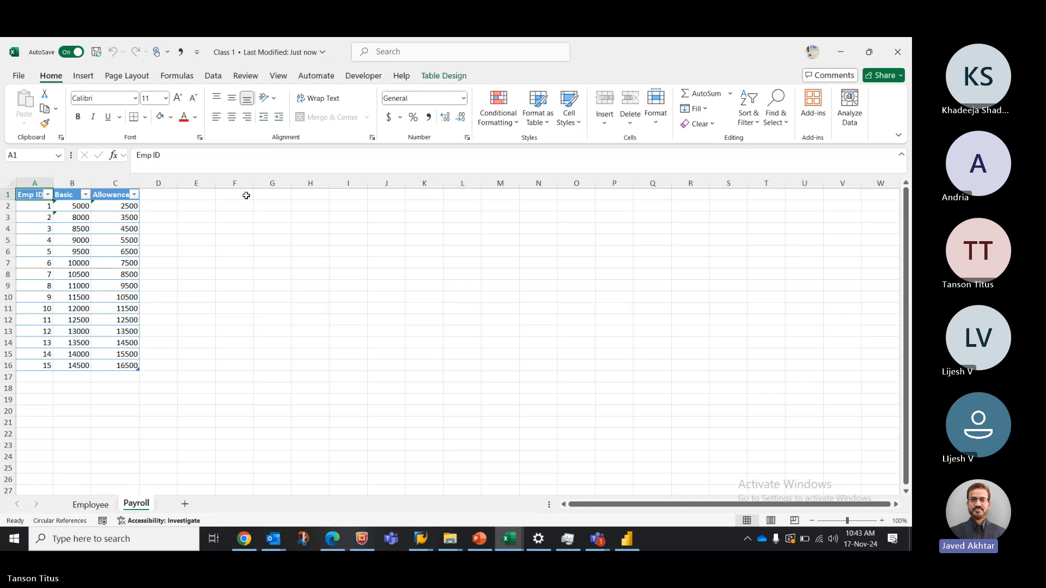
{"action": "left_click", "coordinate": [444, 77]}
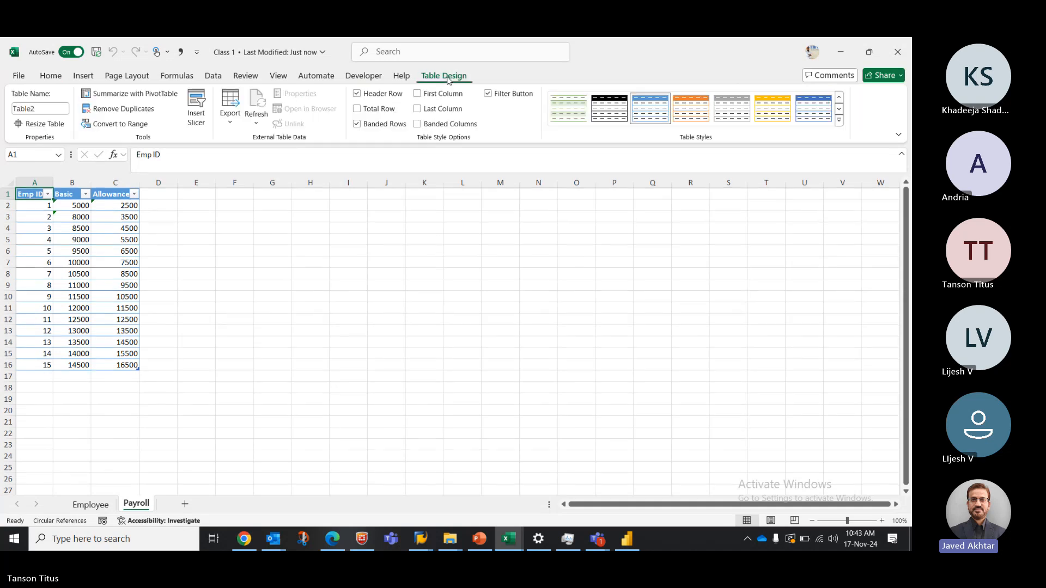
{"action": "left_click", "coordinate": [43, 110]}
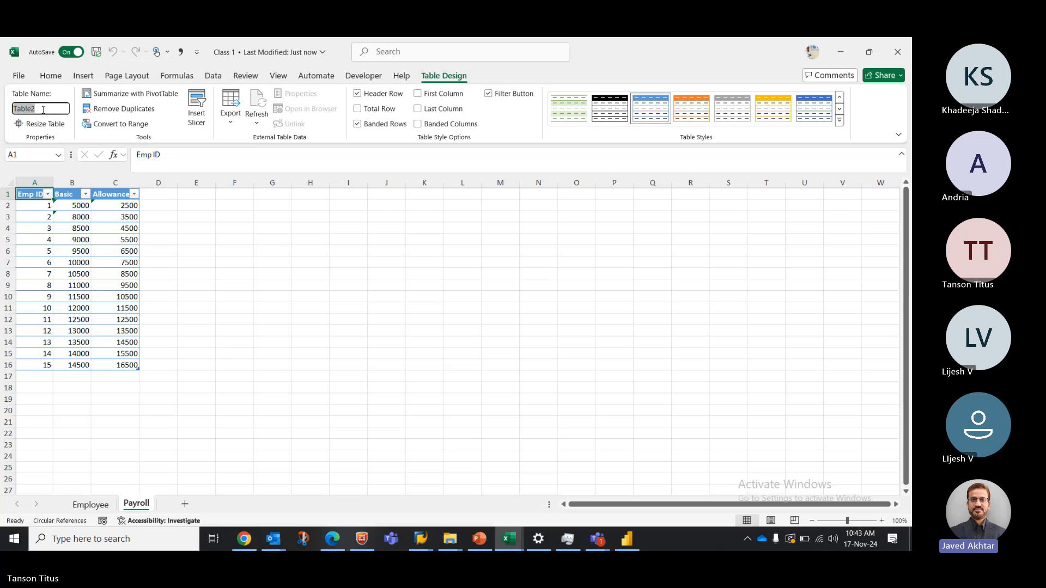
{"action": "type", "text": "Payroll"}
{"action": "left_click", "coordinate": [265, 278]}
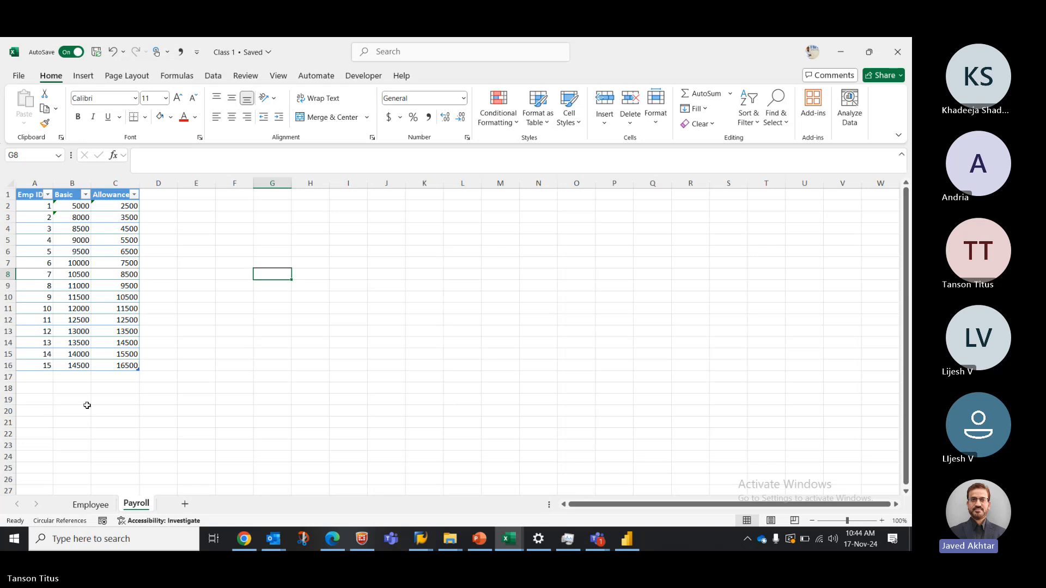
Set the table name of the Employee sheet's table to Employee.
{"action": "left_click", "coordinate": [90, 504]}
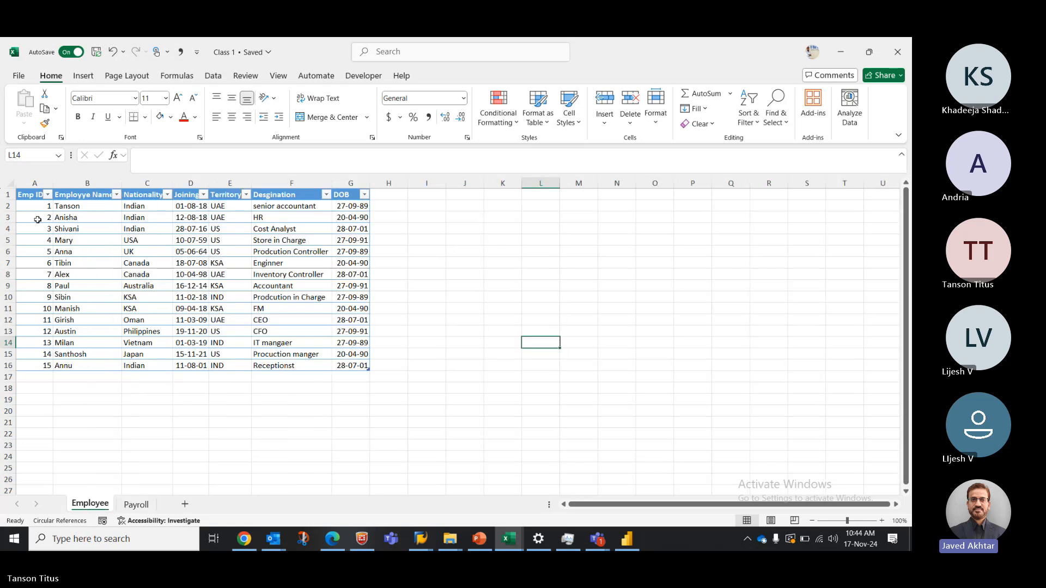
{"action": "left_click", "coordinate": [33, 197]}
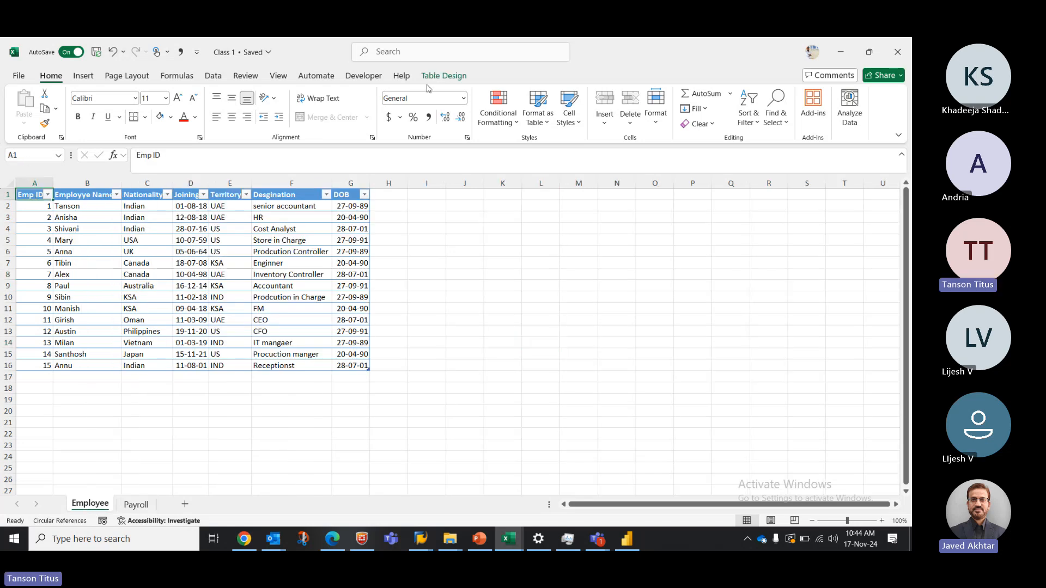
{"action": "left_click", "coordinate": [438, 78]}
{"action": "left_click", "coordinate": [36, 109]}
{"action": "left_click", "coordinate": [37, 110]}
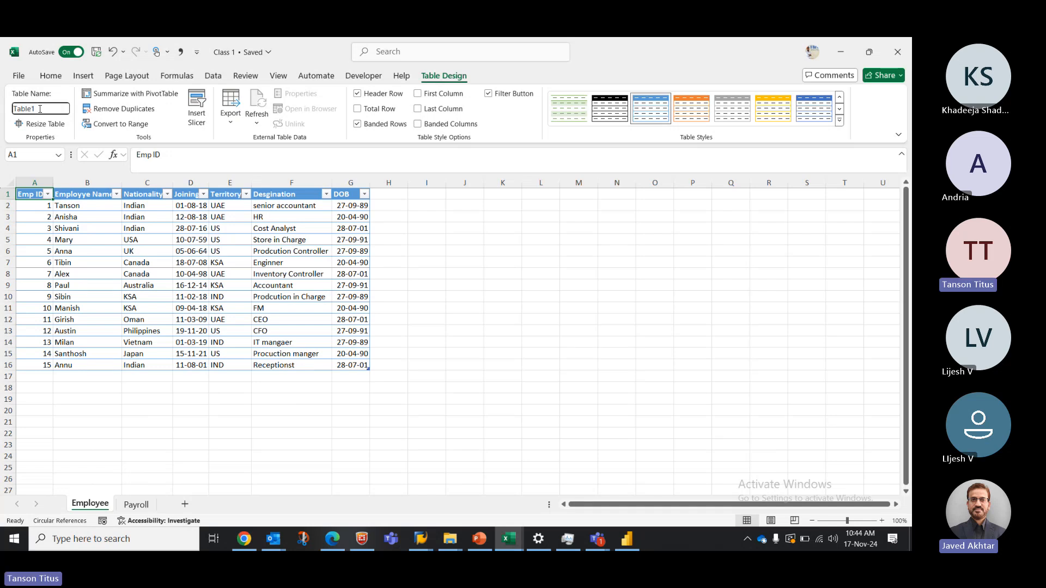
{"action": "key", "text": "BackSpace"}
{"action": "key", "text": "BackSpace"}
{"action": "key", "text": "BackSpace"}
{"action": "key", "text": "BackSpace"}
{"action": "key", "text": "BackSpace"}
{"action": "key", "text": "BackSpace"}
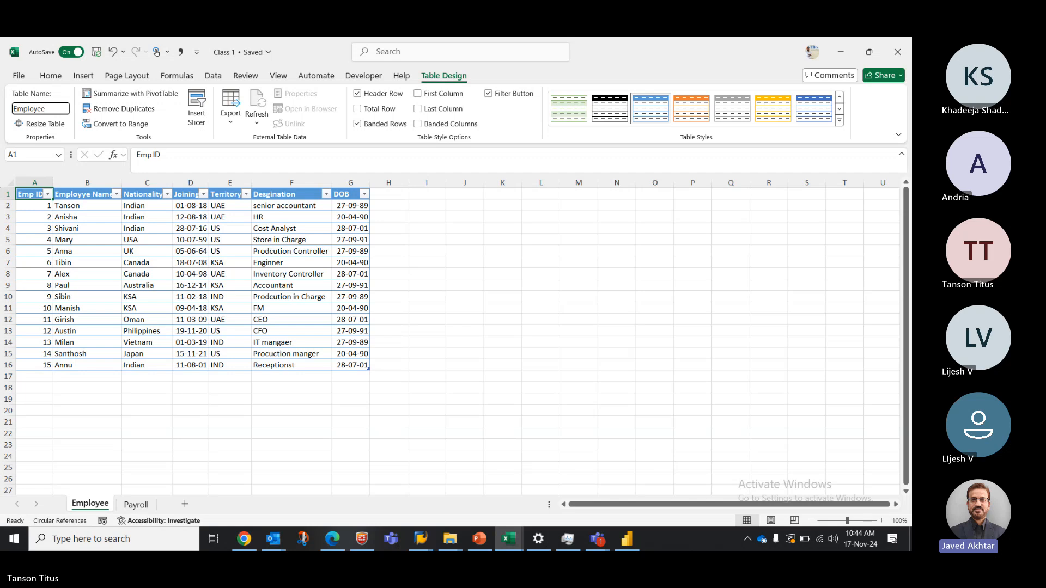
{"action": "left_click", "coordinate": [117, 414]}
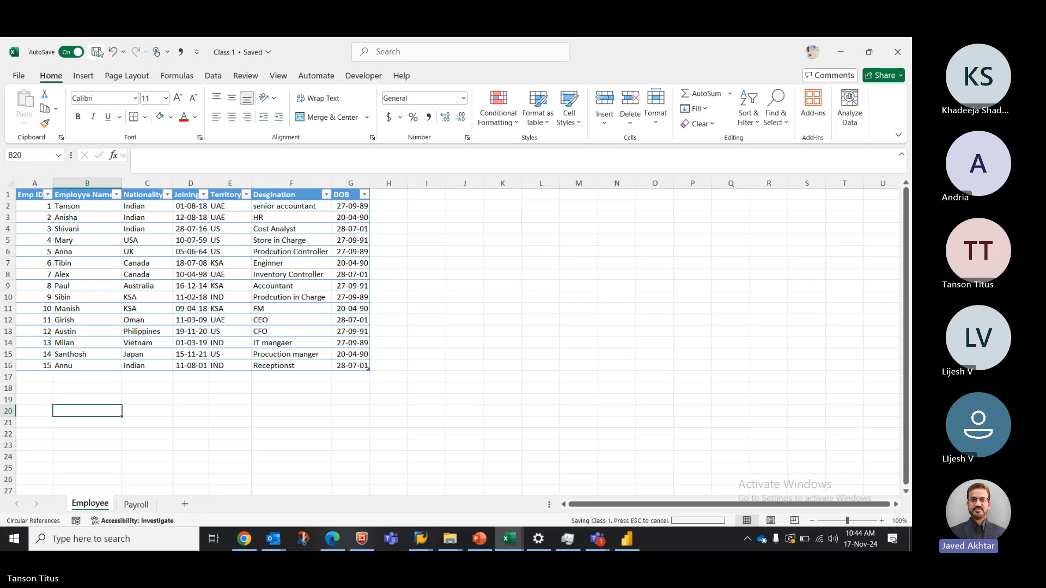
Save and close the Class 1 workbook, and switch to the Class 1 report in Power BI Desktop.
{"action": "left_click", "coordinate": [897, 56]}
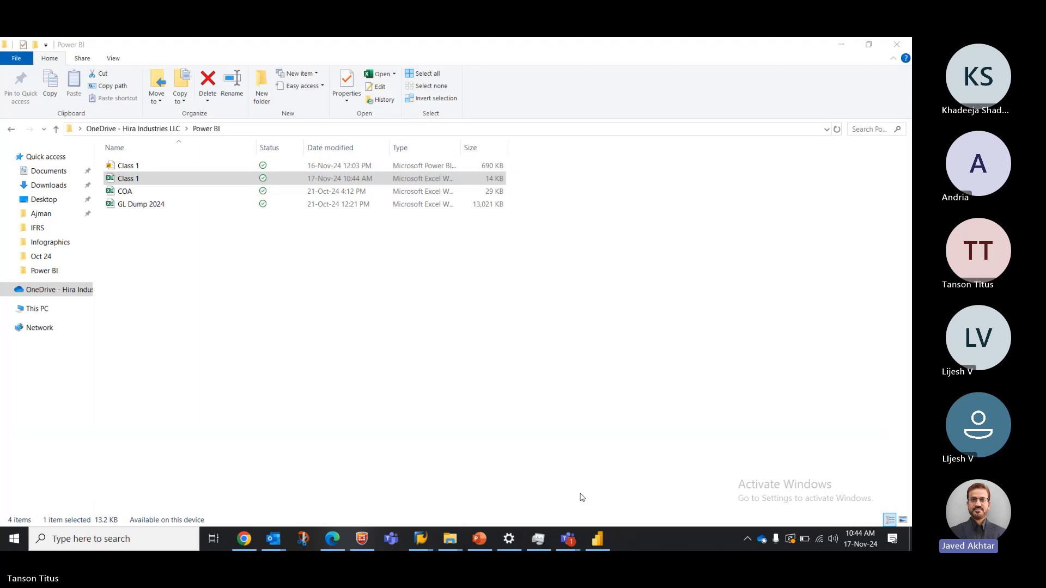
{"action": "mouse_move", "coordinate": [602, 546]}
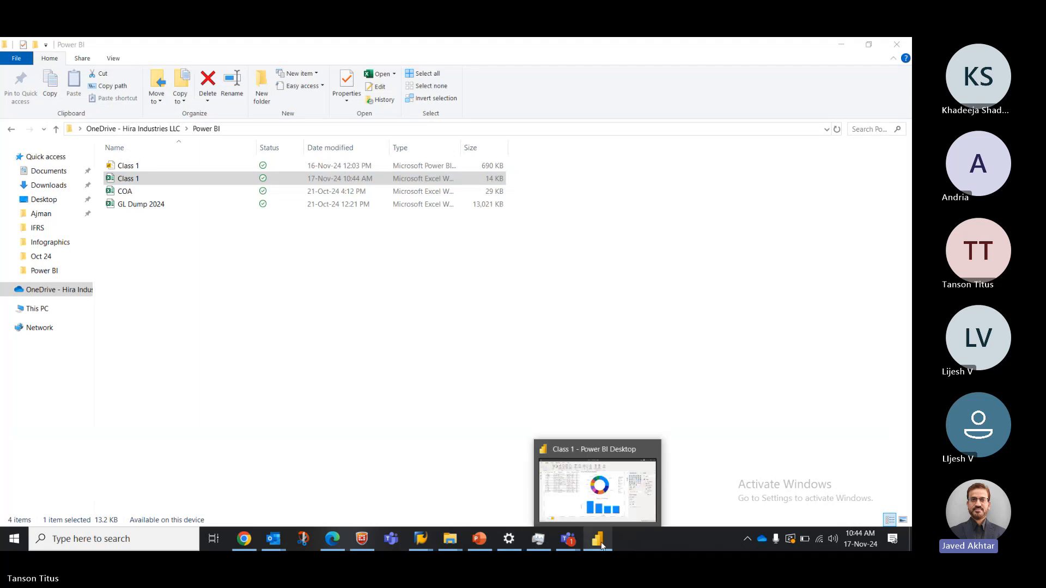
{"action": "left_click", "coordinate": [597, 498]}
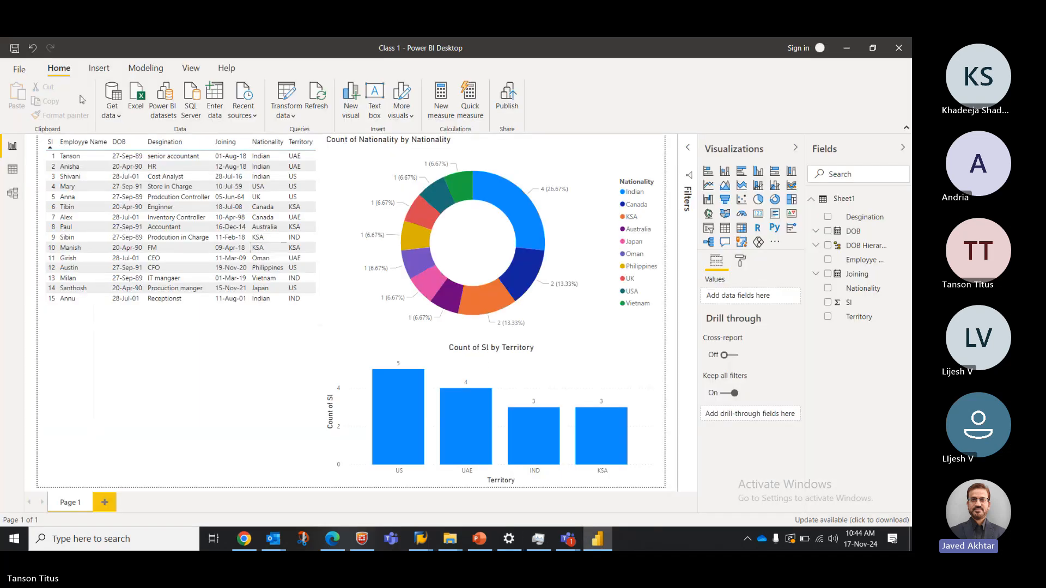
Try to load the Employee1 and Payroll2 tables from the Class 1 Excel workbook, and discard the pending query changes.
{"action": "left_click", "coordinate": [113, 112]}
{"action": "left_click", "coordinate": [127, 155]}
{"action": "left_click", "coordinate": [133, 121]}
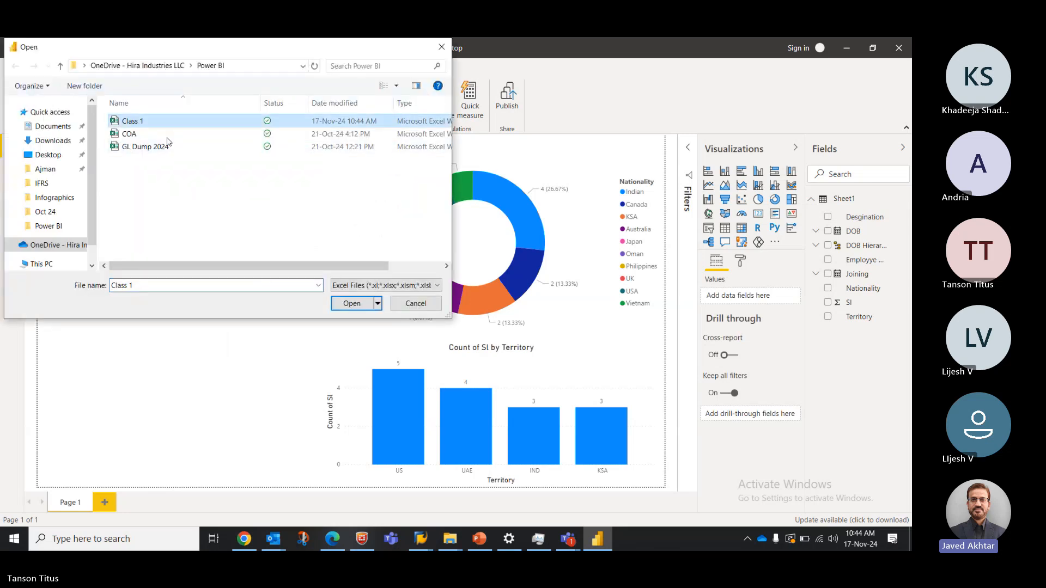
{"action": "left_click", "coordinate": [345, 307]}
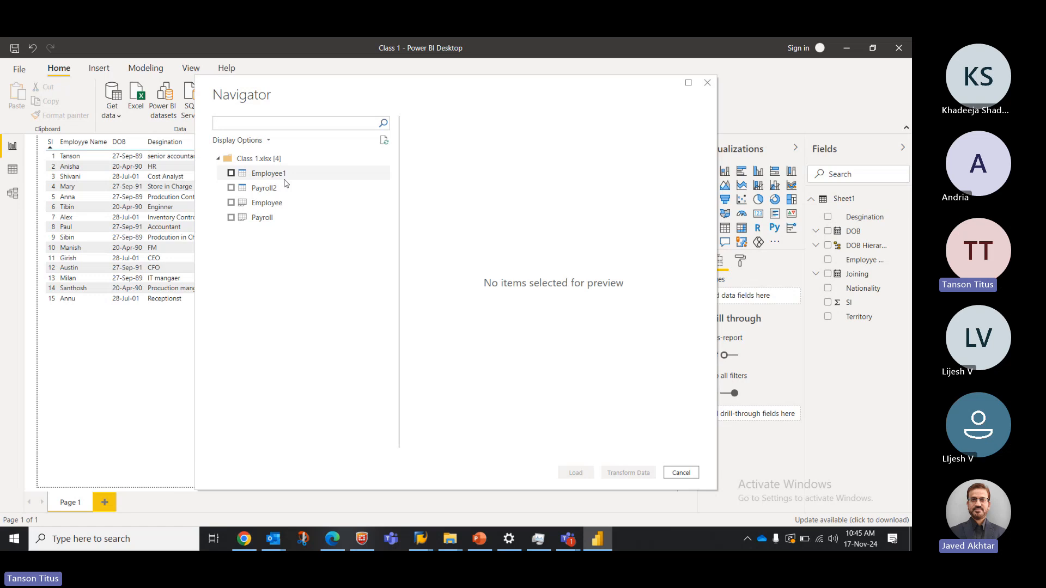
{"action": "left_click", "coordinate": [231, 174]}
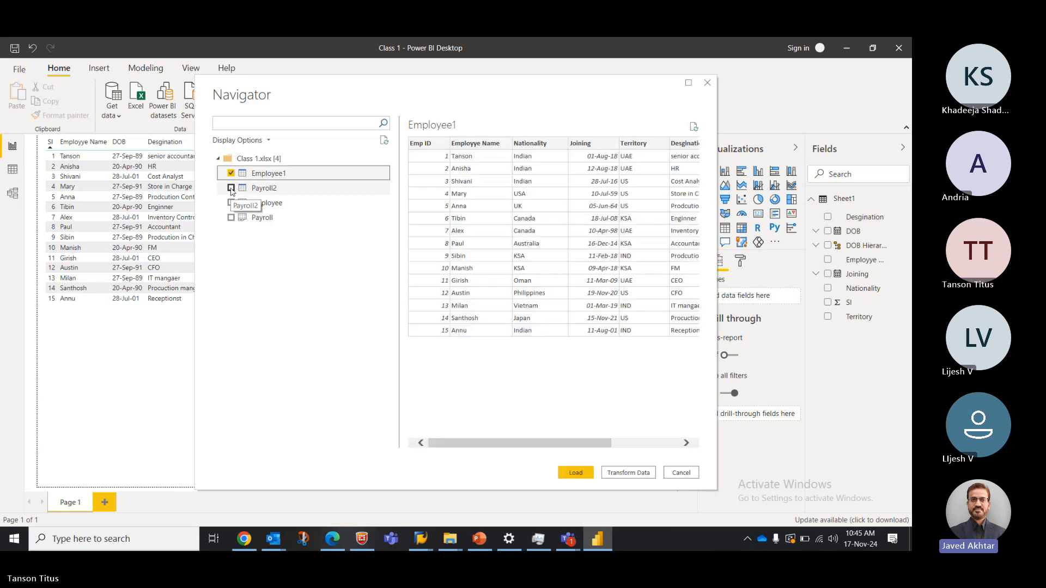
{"action": "left_click", "coordinate": [231, 188]}
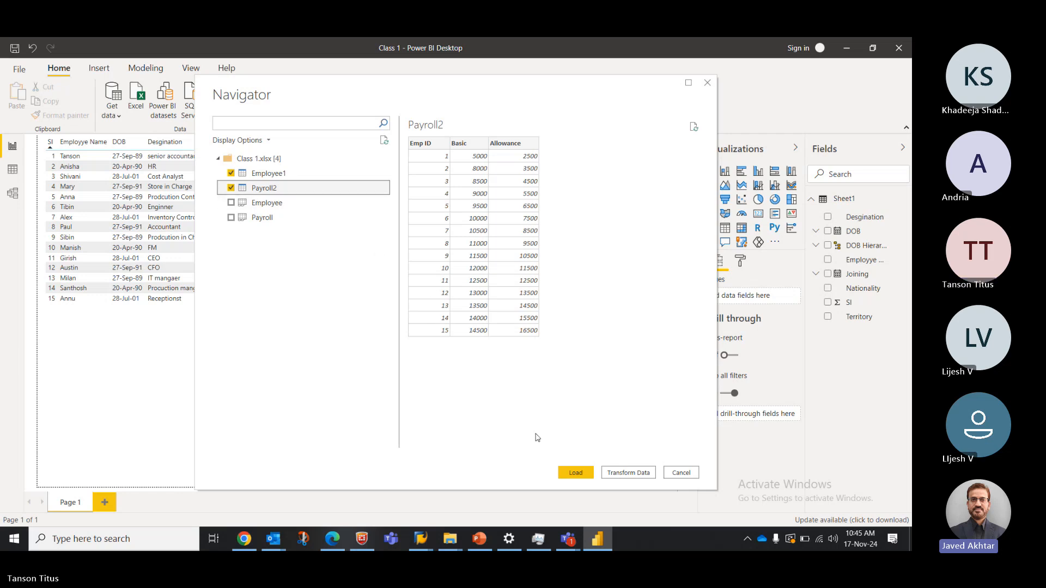
{"action": "left_click", "coordinate": [581, 476]}
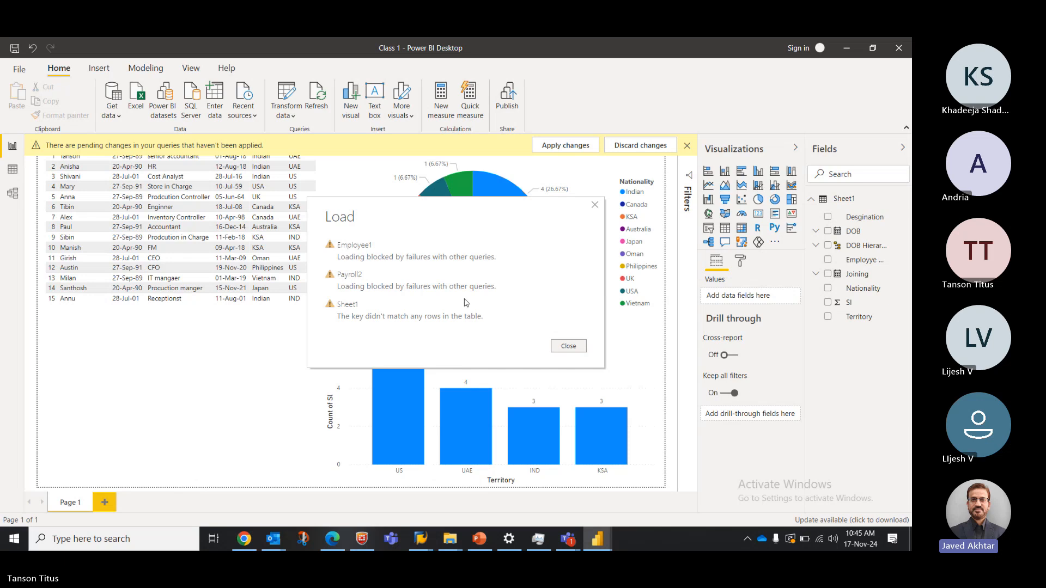
{"action": "left_click", "coordinate": [569, 348]}
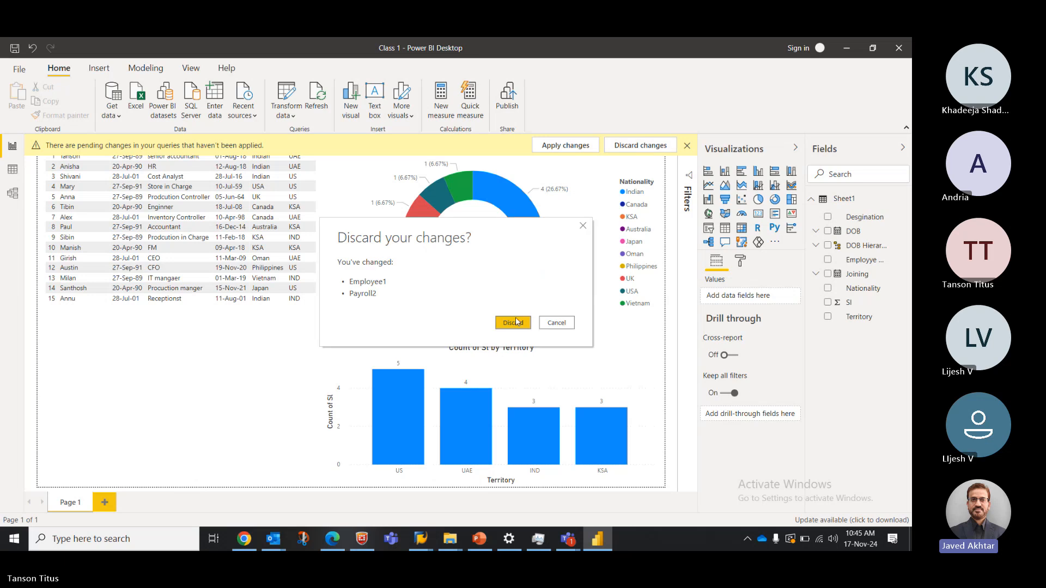
{"action": "left_click", "coordinate": [517, 321]}
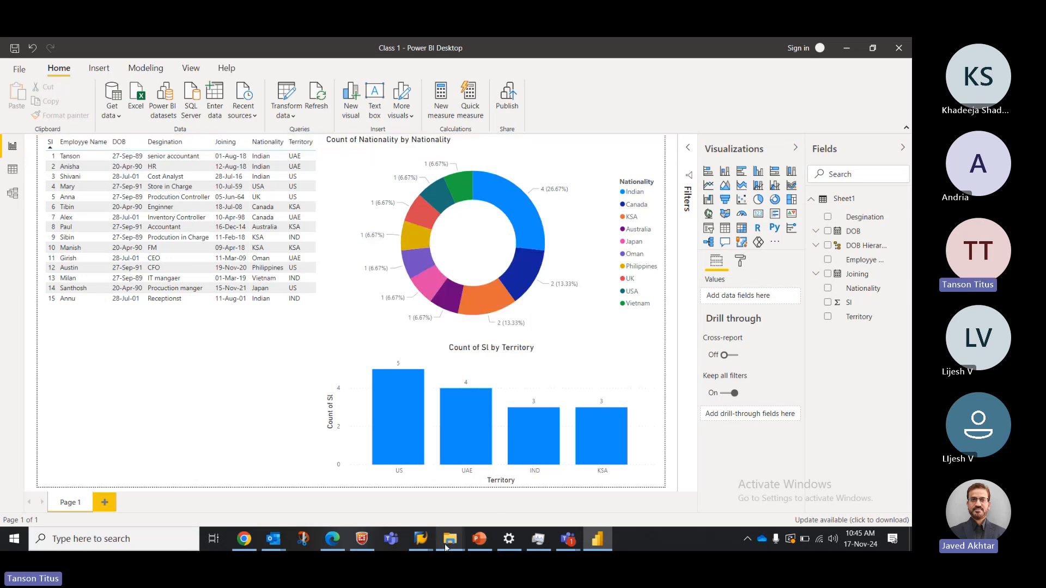
{"action": "mouse_move", "coordinate": [450, 542]}
{"action": "left_click", "coordinate": [561, 493]}
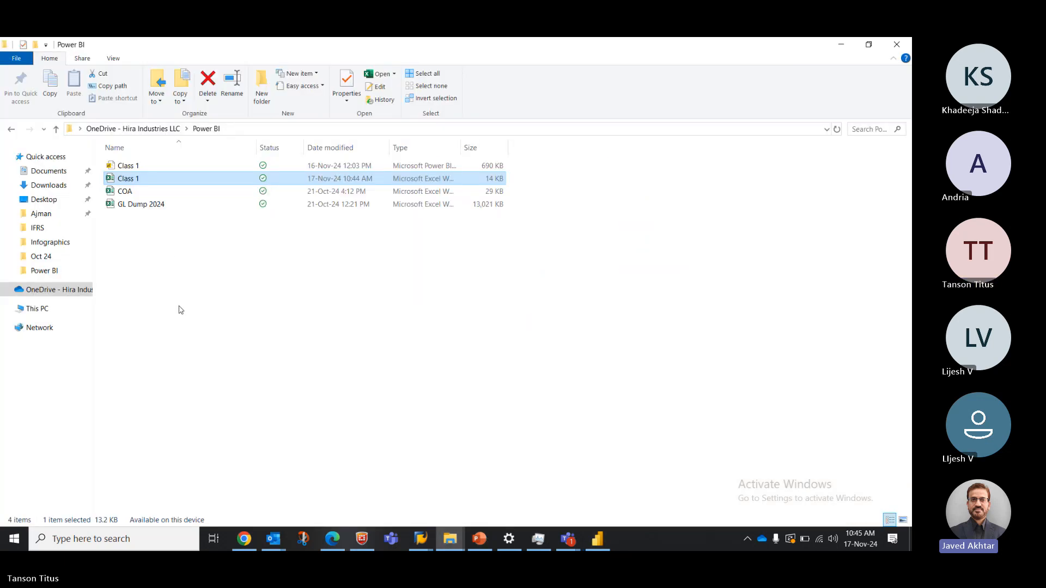
{"action": "left_click", "coordinate": [178, 324]}
{"action": "key", "text": "ctrl+shift+n"}
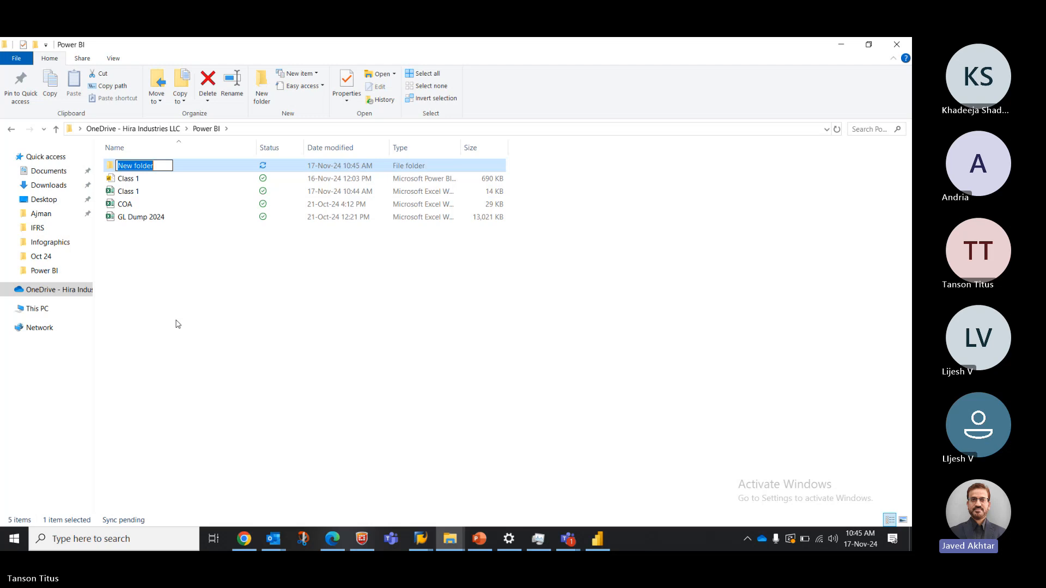
{"action": "key", "text": "Return"}
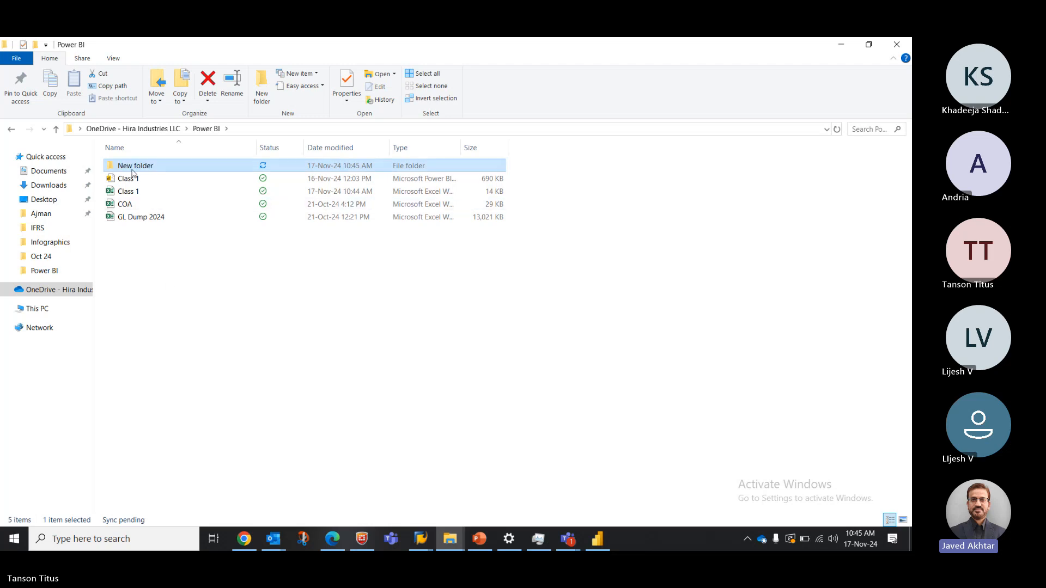
{"action": "key", "text": "Delete"}
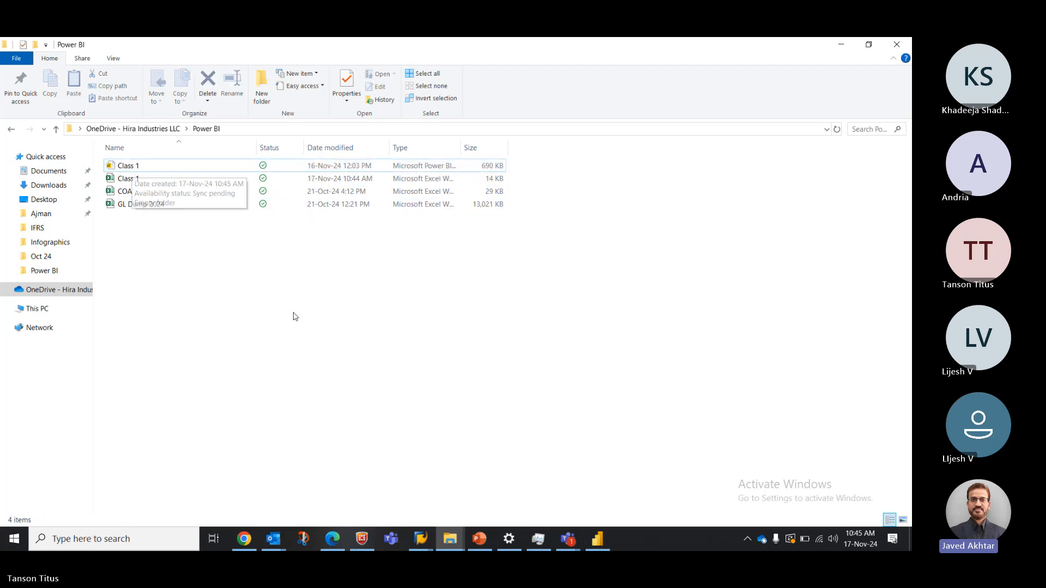
{"action": "left_click", "coordinate": [599, 548]}
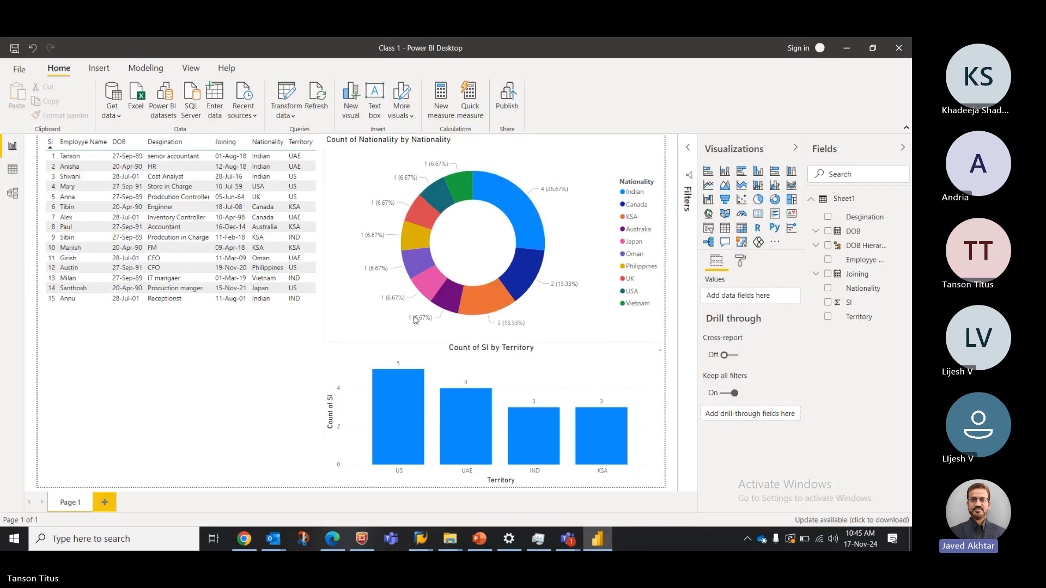
Delete the Sl column from Sheet1 and remove its broken field from the employee table visual.
{"action": "left_click", "coordinate": [51, 144]}
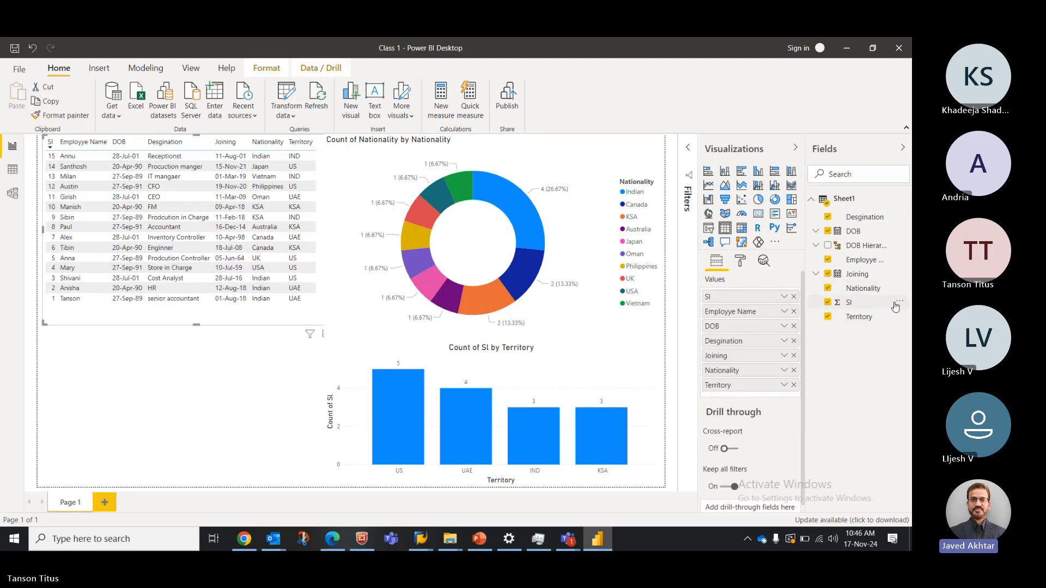
{"action": "left_click", "coordinate": [899, 304]}
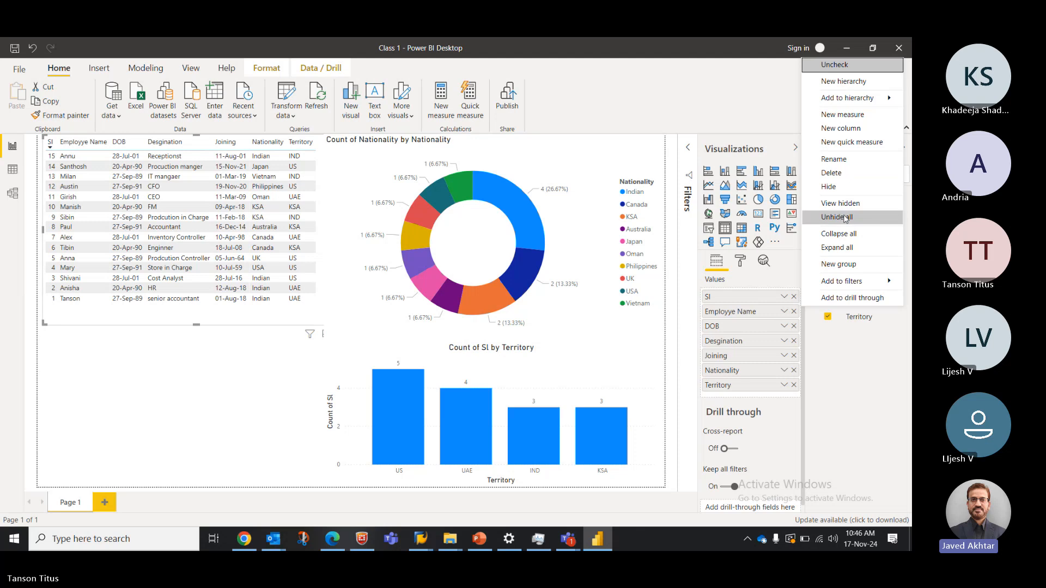
{"action": "left_click", "coordinate": [842, 174]}
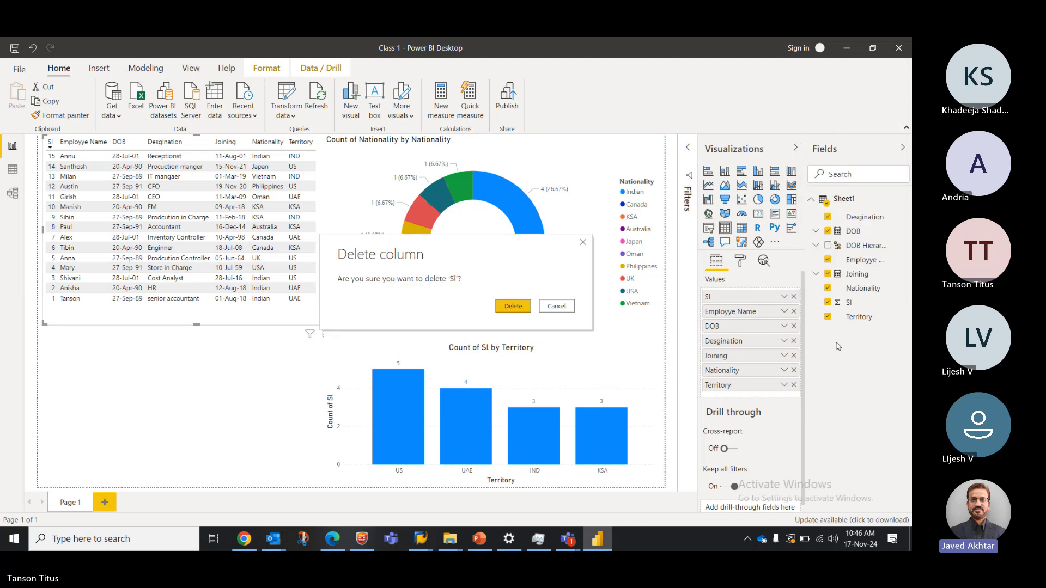
{"action": "left_click", "coordinate": [522, 308]}
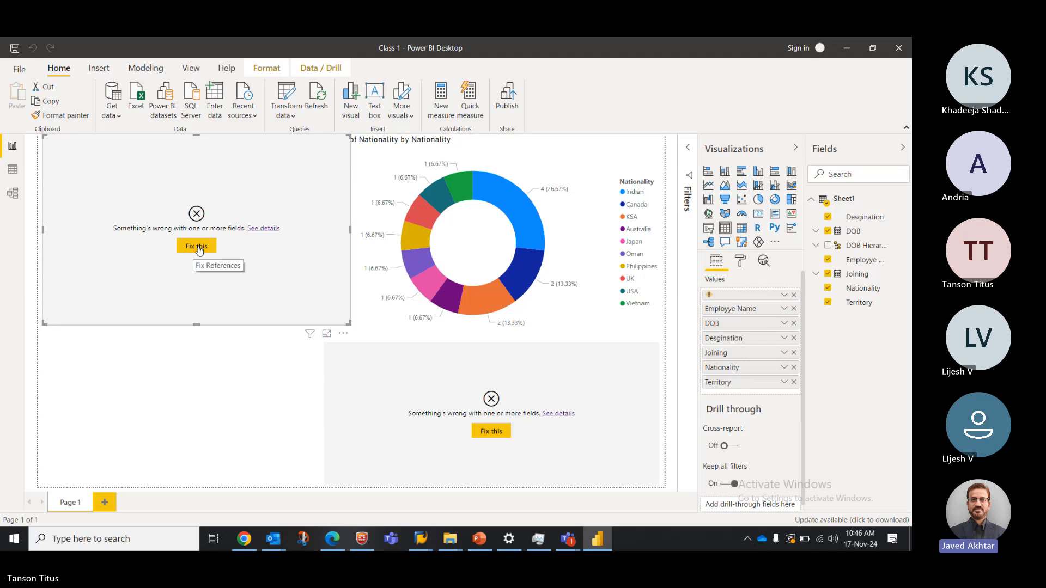
{"action": "left_click", "coordinate": [794, 295]}
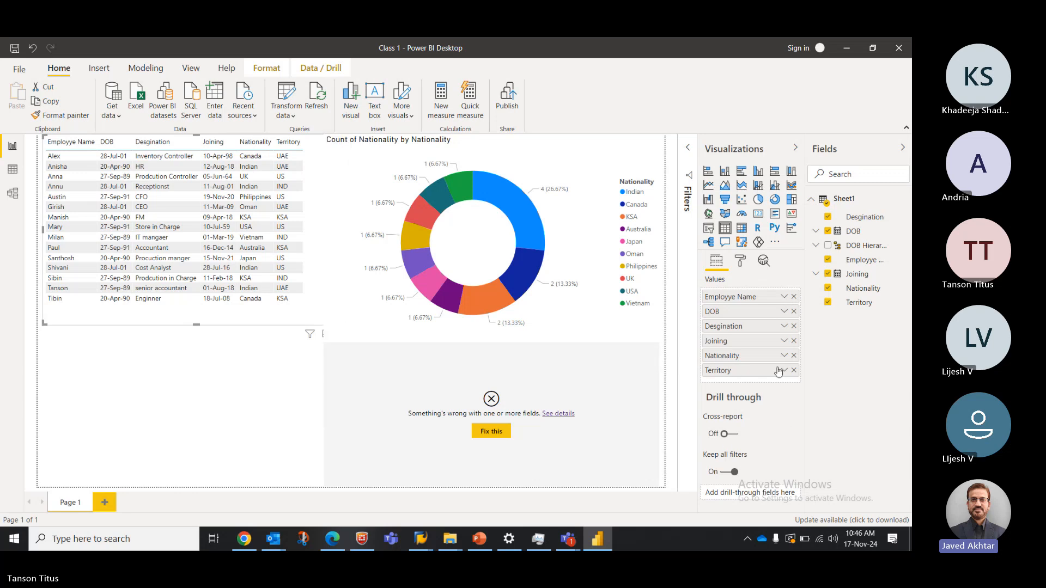
Remove the broken count field from the Territory column chart and delete the chart from the page.
{"action": "left_click", "coordinate": [536, 427]}
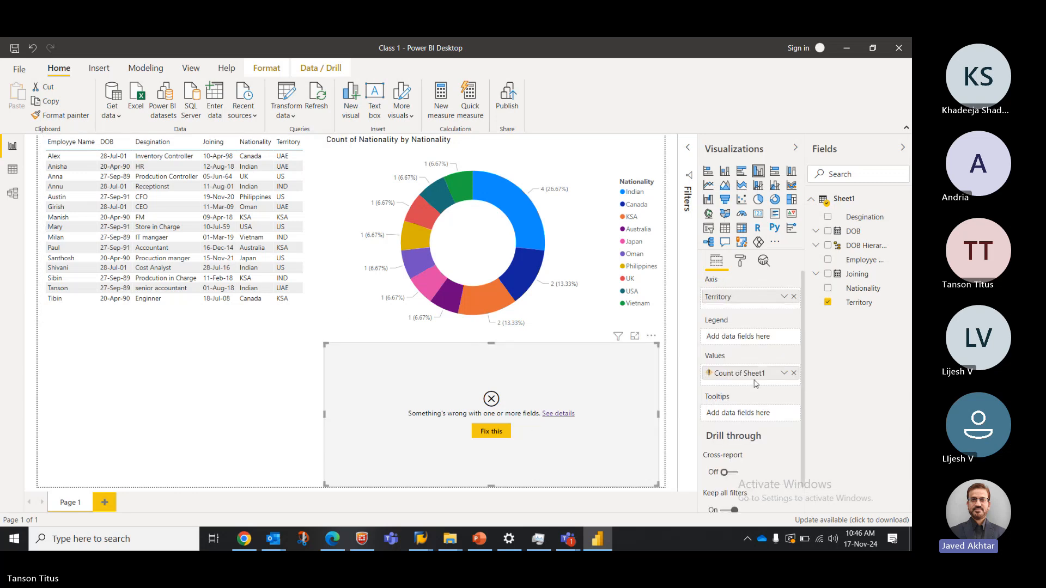
{"action": "left_click", "coordinate": [794, 374]}
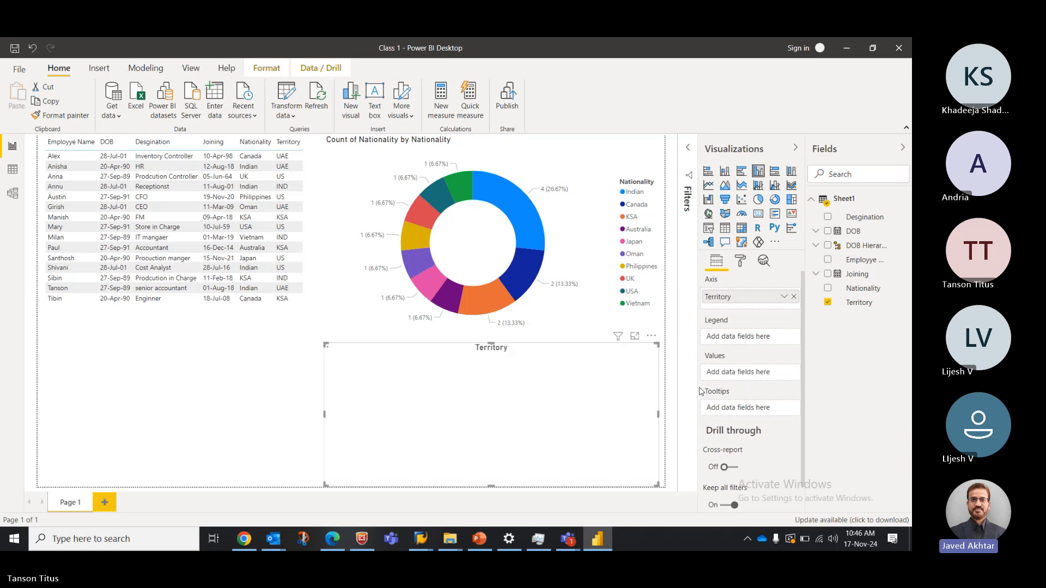
{"action": "left_click", "coordinate": [652, 337]}
{"action": "left_click", "coordinate": [684, 381]}
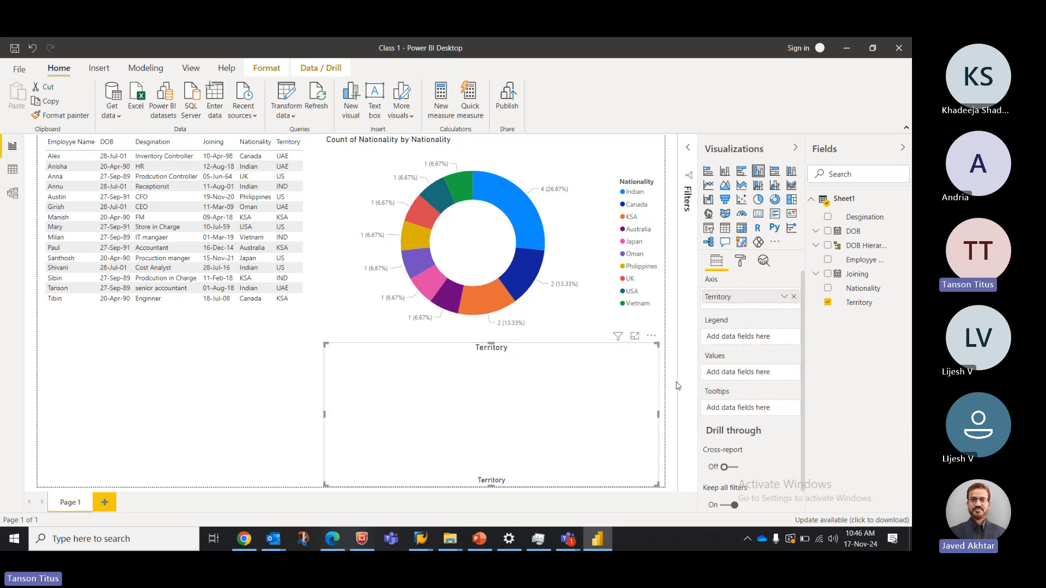
{"action": "key", "text": "Delete"}
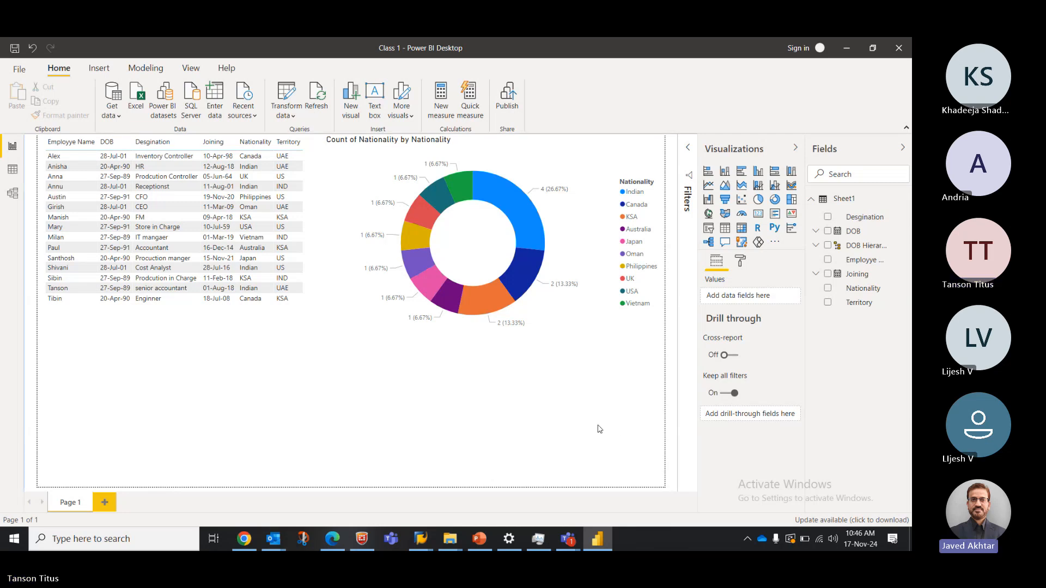
Try again to load the Employee1 and Payroll2 tables from the Class 1 Excel workbook into the report.
{"action": "left_click", "coordinate": [121, 120]}
{"action": "left_click", "coordinate": [140, 162]}
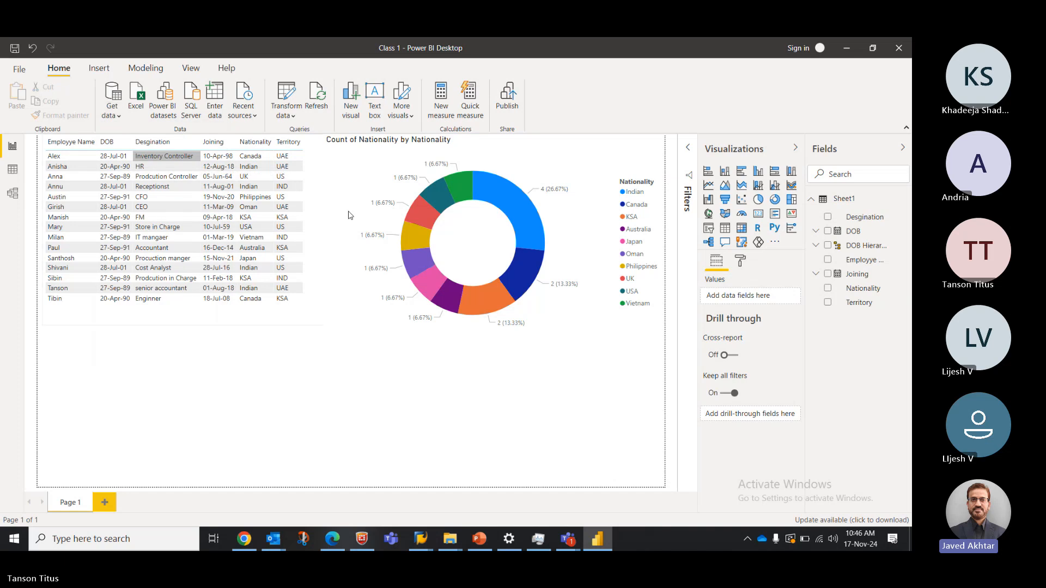
{"action": "left_click", "coordinate": [131, 123]}
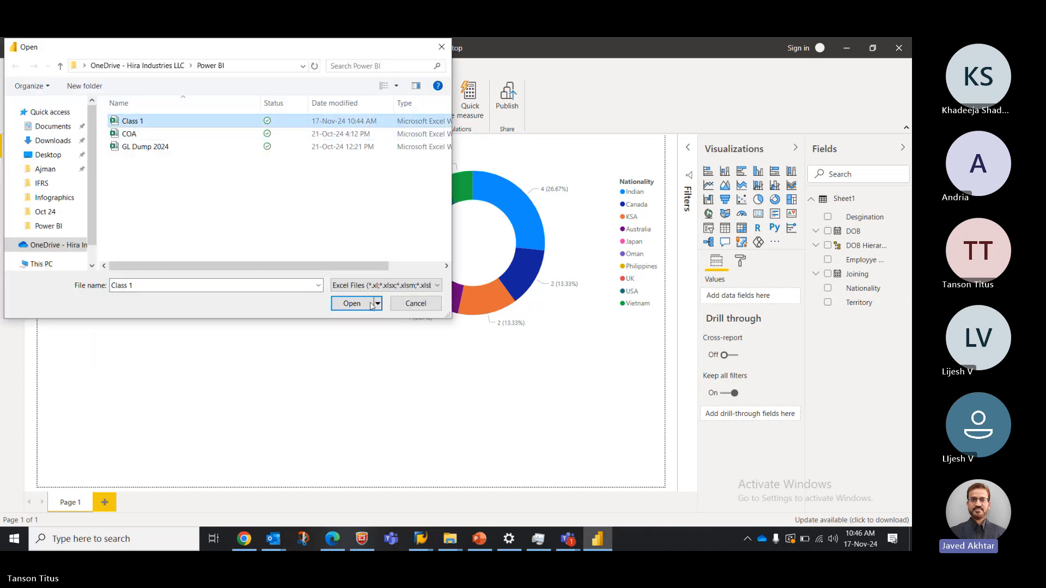
{"action": "left_click", "coordinate": [346, 305]}
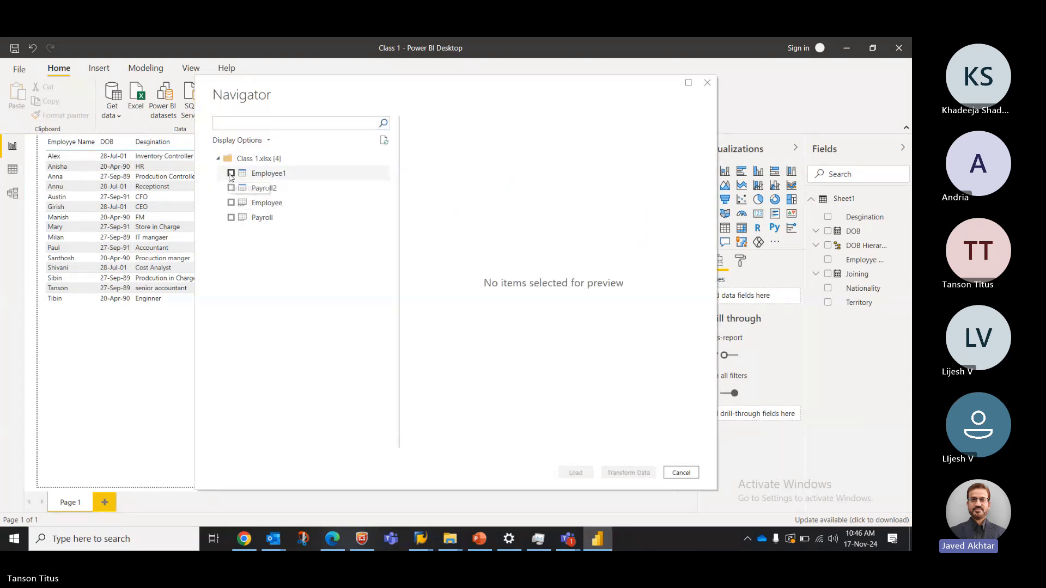
{"action": "left_click", "coordinate": [231, 173]}
{"action": "left_click", "coordinate": [231, 187]}
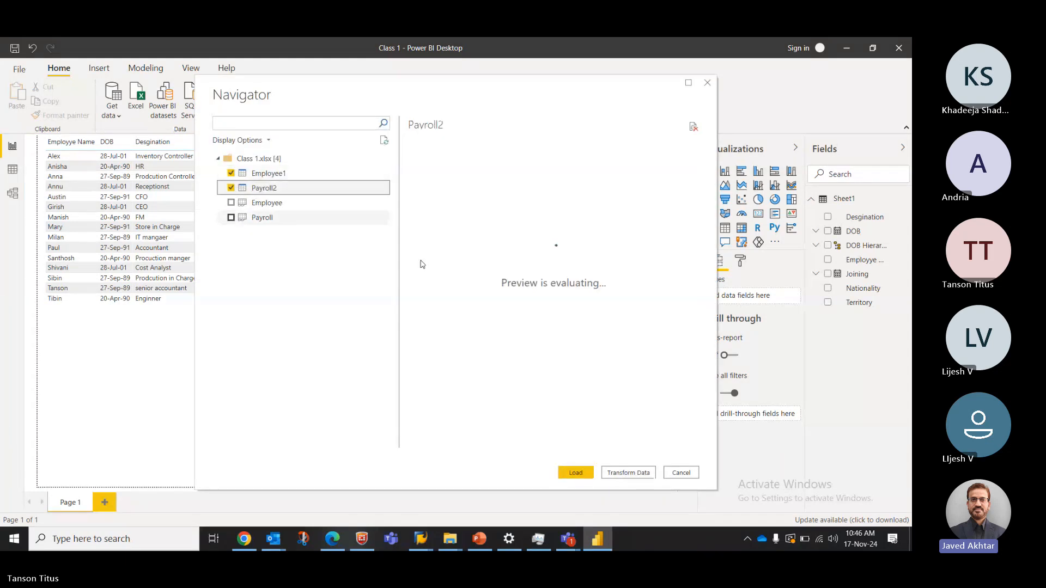
{"action": "left_click", "coordinate": [577, 473]}
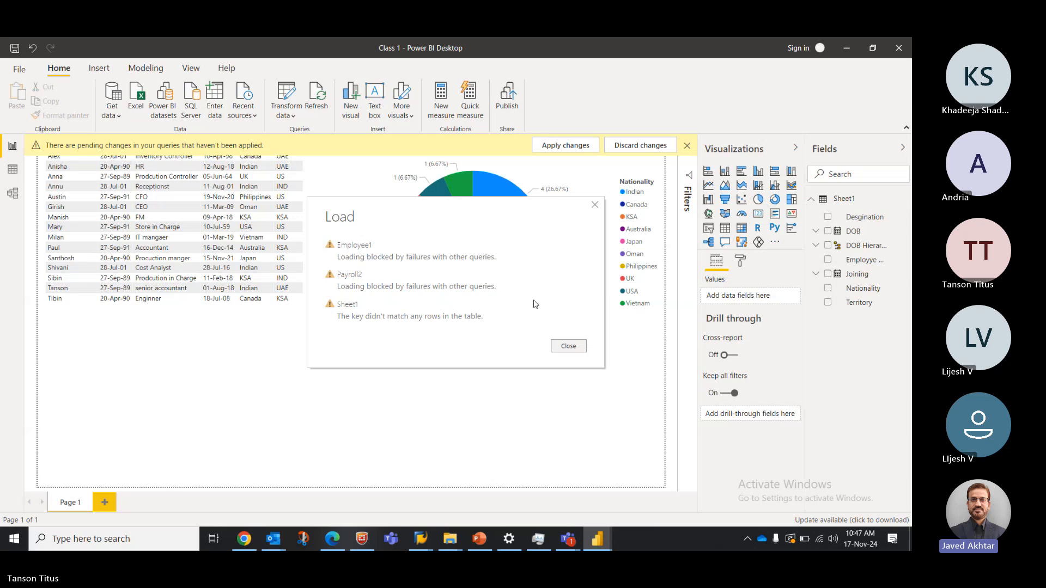
{"action": "left_click", "coordinate": [567, 347]}
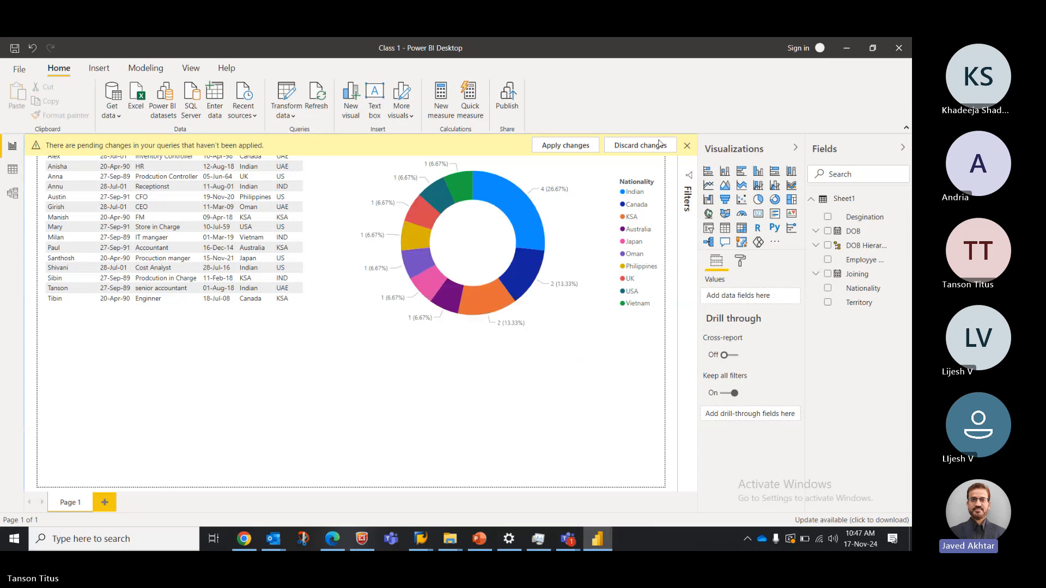
Discard the pending Employee1 and Payroll2 query changes and delete the Sheet1 table from the report's data.
{"action": "left_click", "coordinate": [642, 146]}
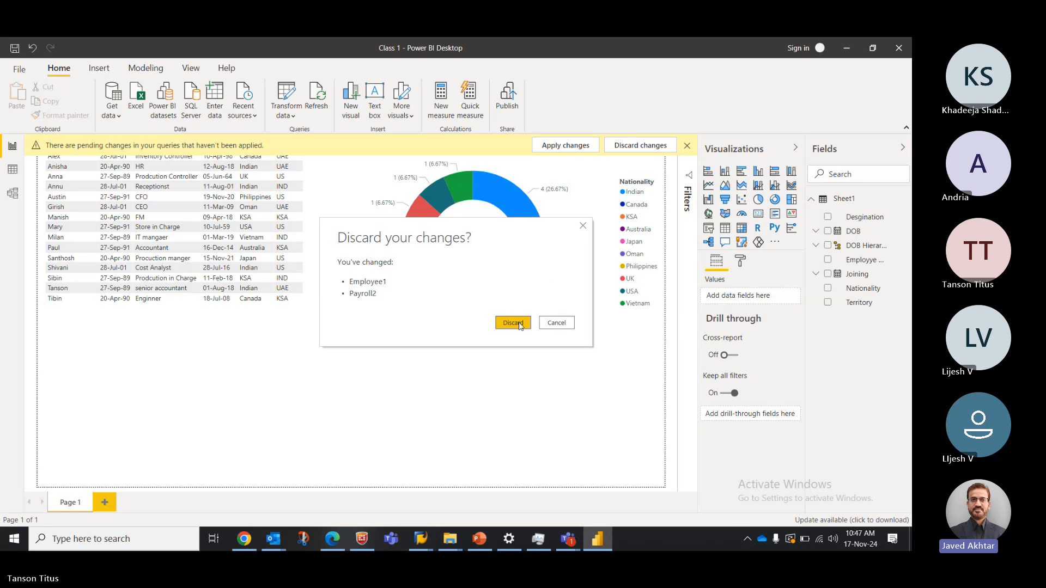
{"action": "left_click", "coordinate": [515, 323]}
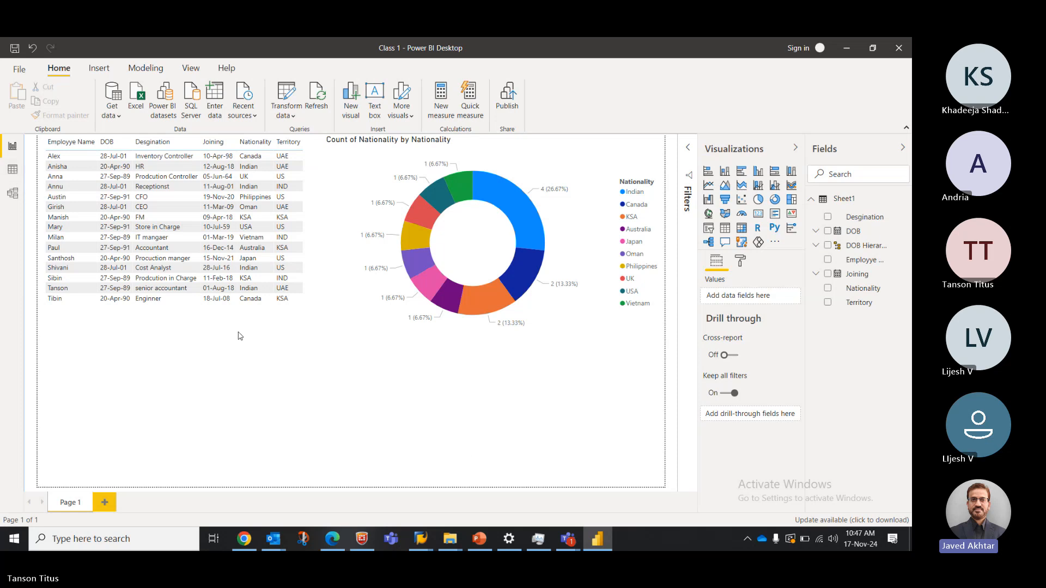
{"action": "left_click", "coordinate": [18, 171]}
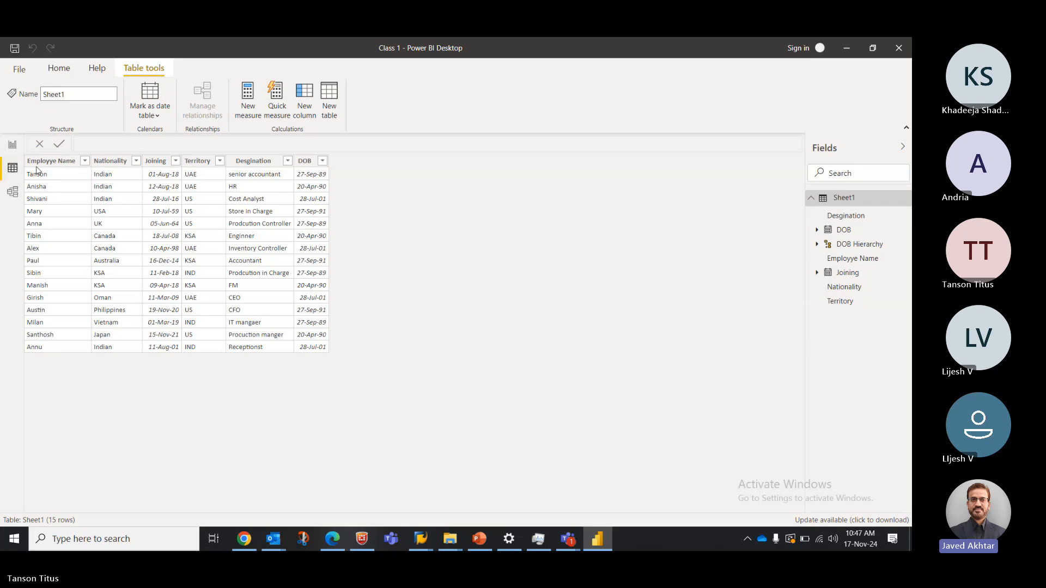
{"action": "left_click", "coordinate": [11, 146]}
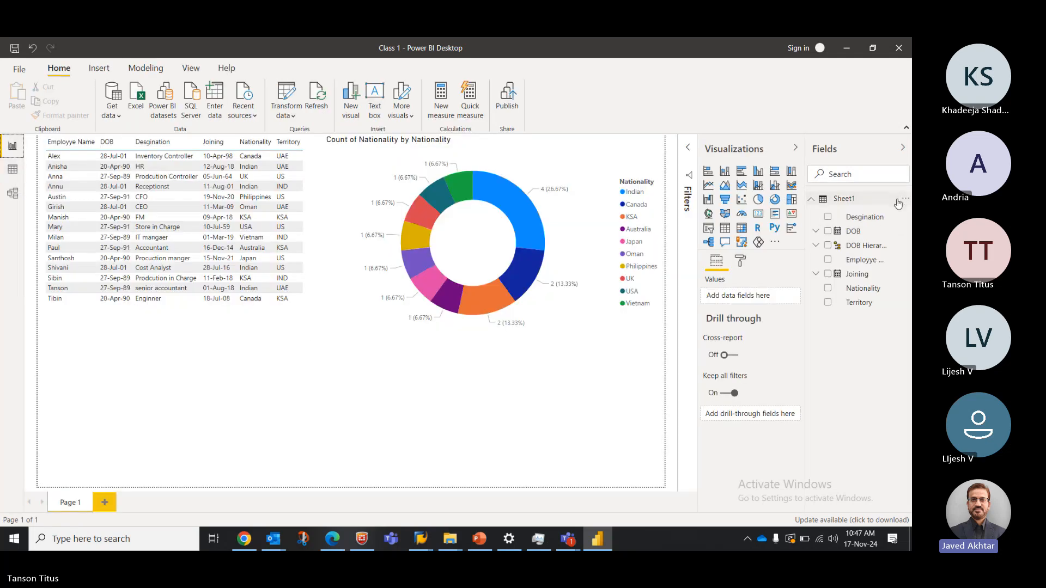
{"action": "left_click", "coordinate": [904, 199]}
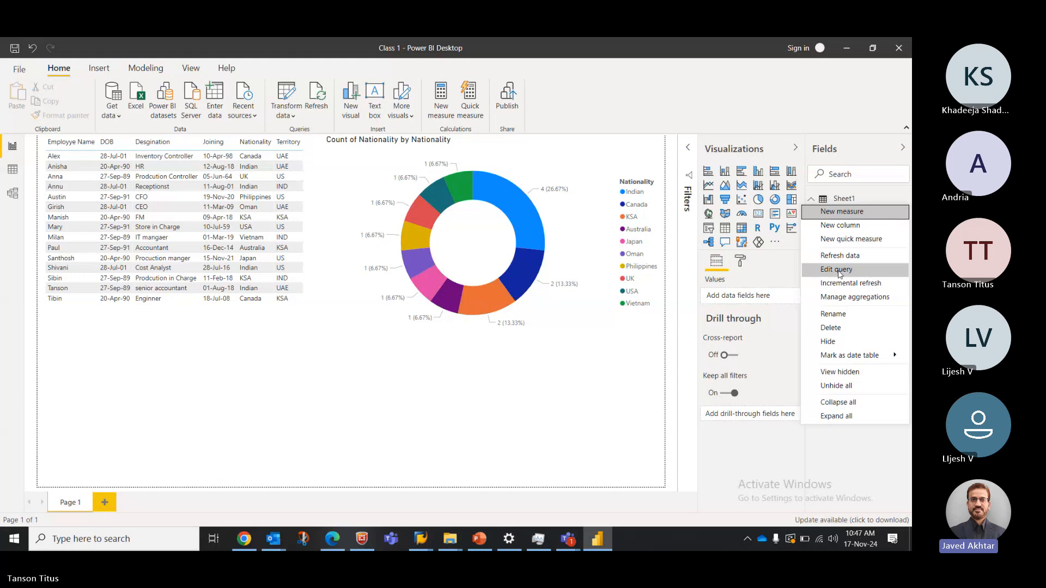
{"action": "left_click", "coordinate": [832, 328]}
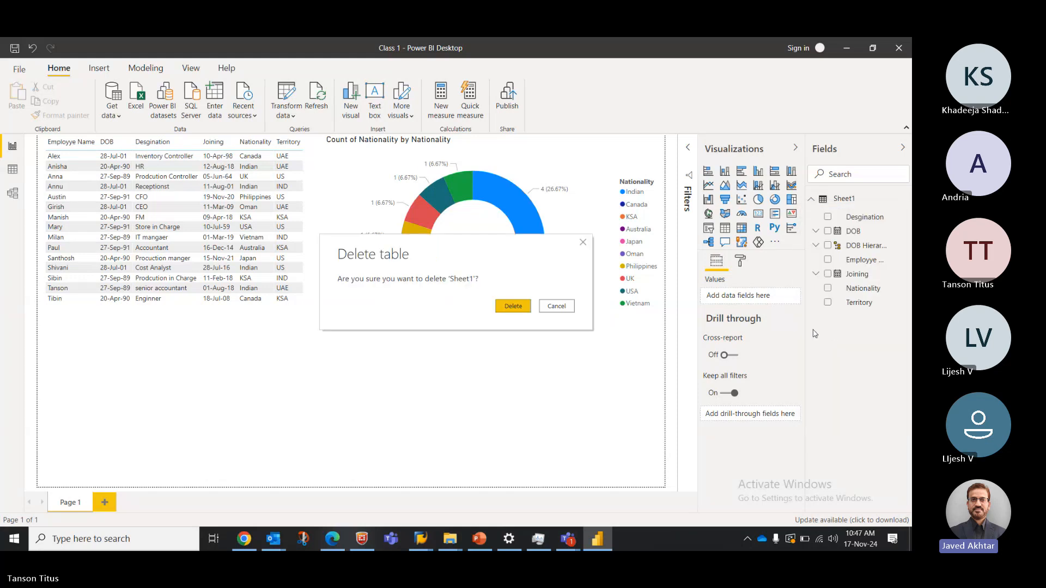
{"action": "left_click", "coordinate": [512, 306]}
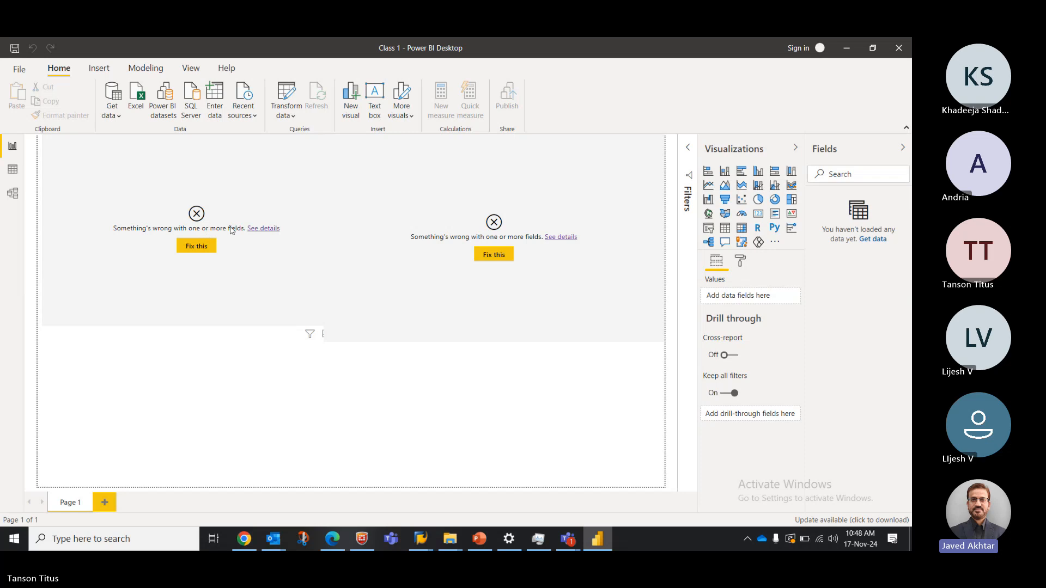
Delete the two broken visuals, the employee table and the Nationality donut chart, from Page 1.
{"action": "left_click", "coordinate": [197, 215]}
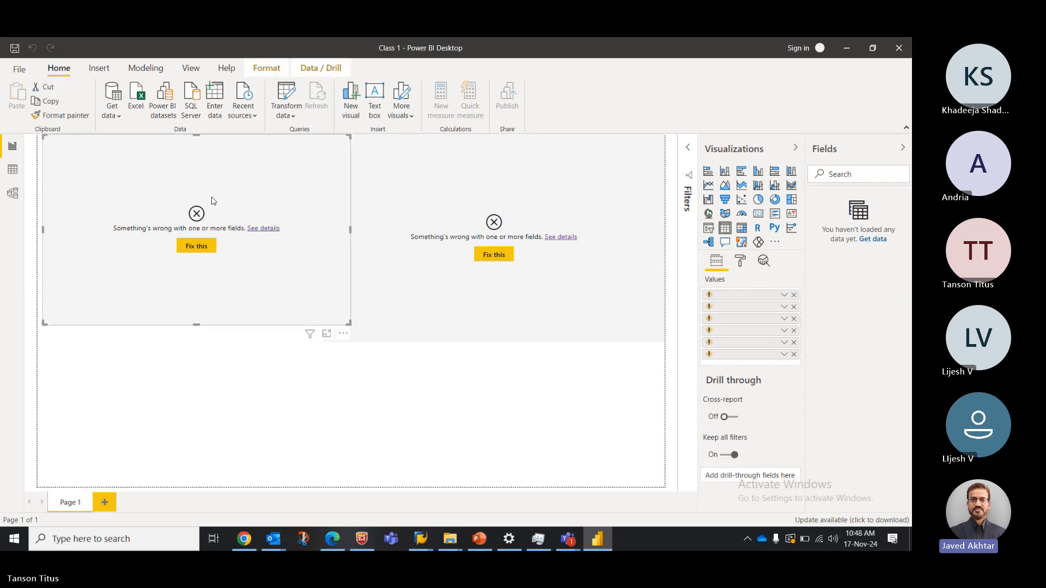
{"action": "key", "text": "Delete"}
{"action": "left_click", "coordinate": [378, 203]}
{"action": "key", "text": "Delete"}
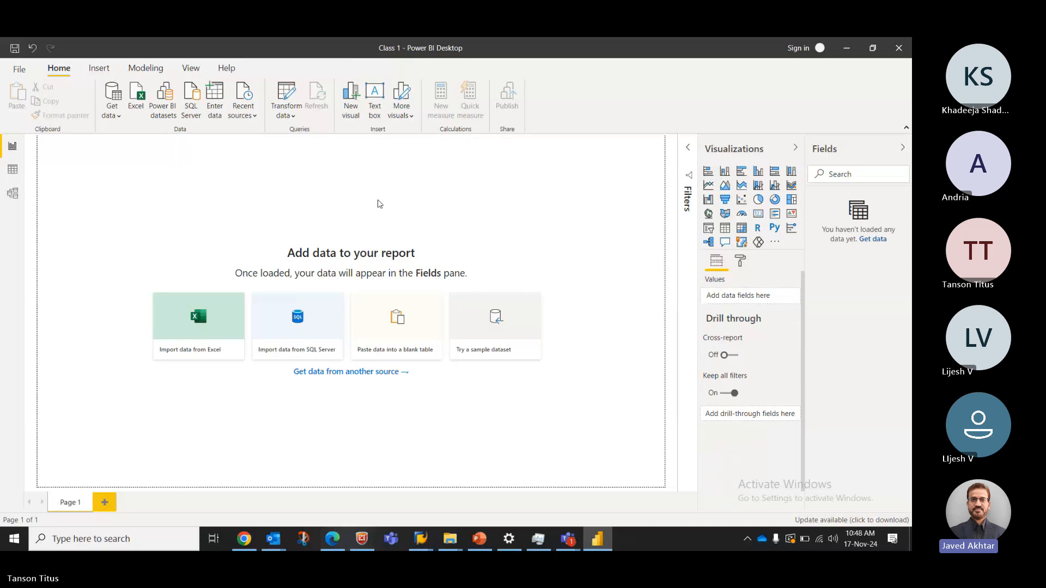
Load the Employee1 and Payroll2 tables from the Class 1.xlsx Excel workbook into the report.
{"action": "left_click", "coordinate": [118, 115]}
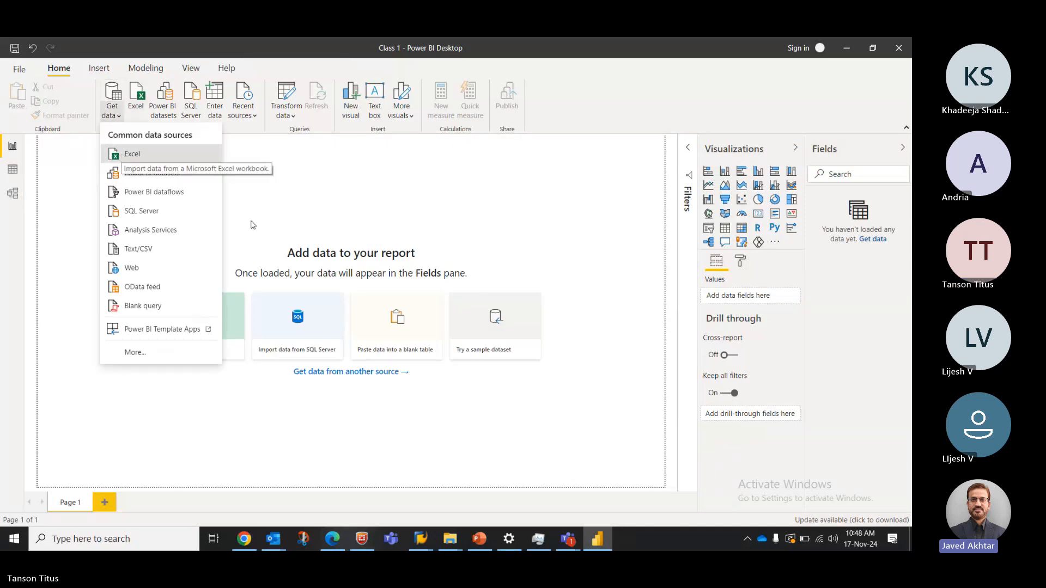
{"action": "left_click", "coordinate": [139, 122]}
{"action": "left_click", "coordinate": [373, 305]}
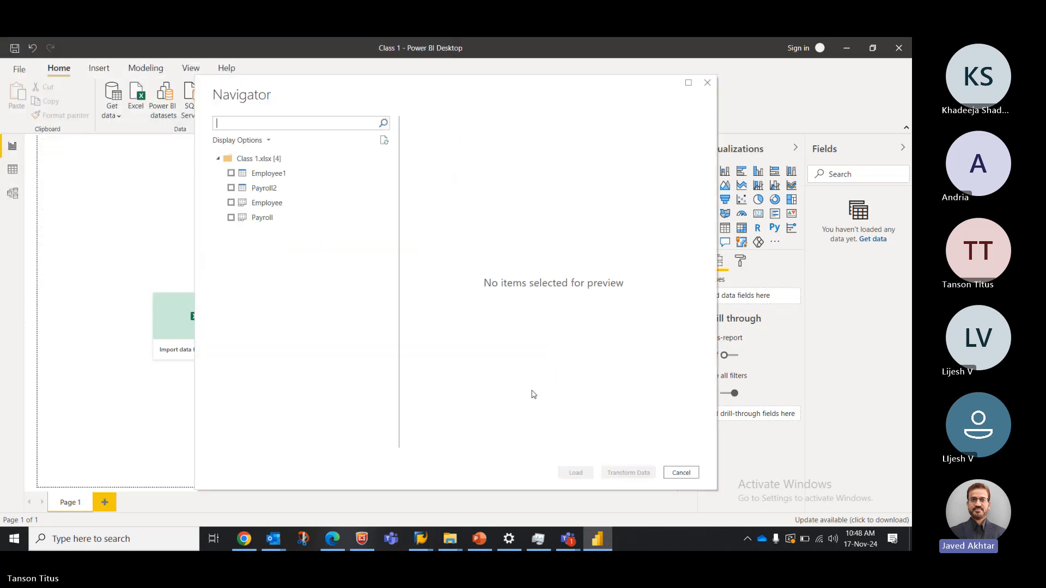
{"action": "left_click", "coordinate": [227, 173]}
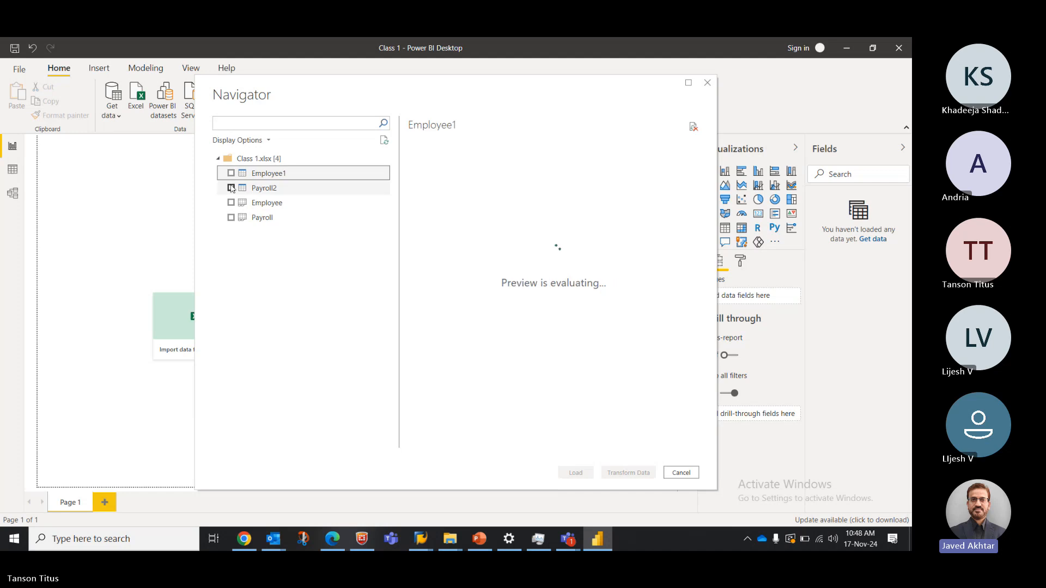
{"action": "left_click", "coordinate": [231, 188]}
{"action": "left_click", "coordinate": [231, 173]}
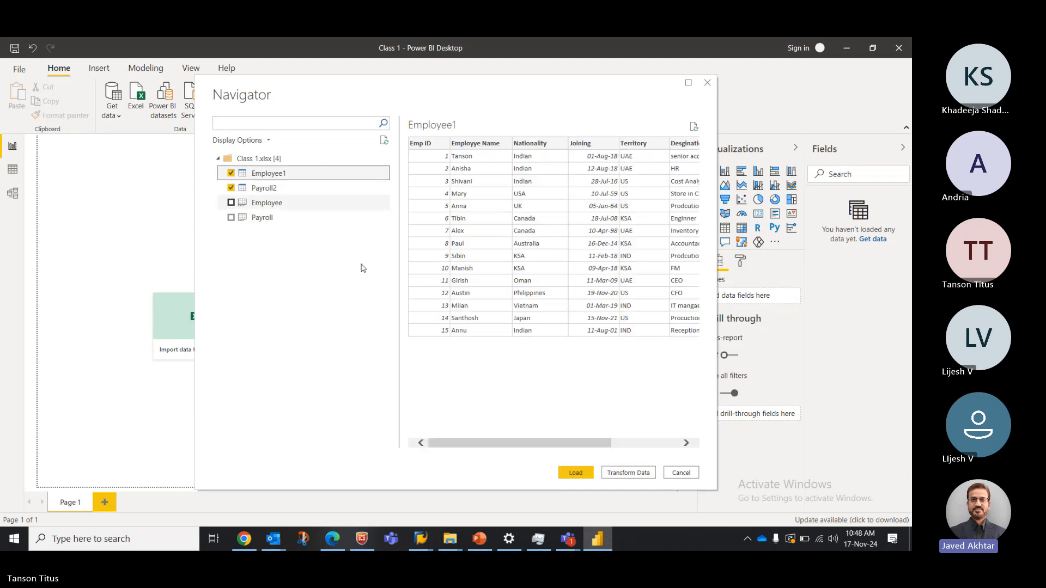
{"action": "left_click", "coordinate": [573, 474]}
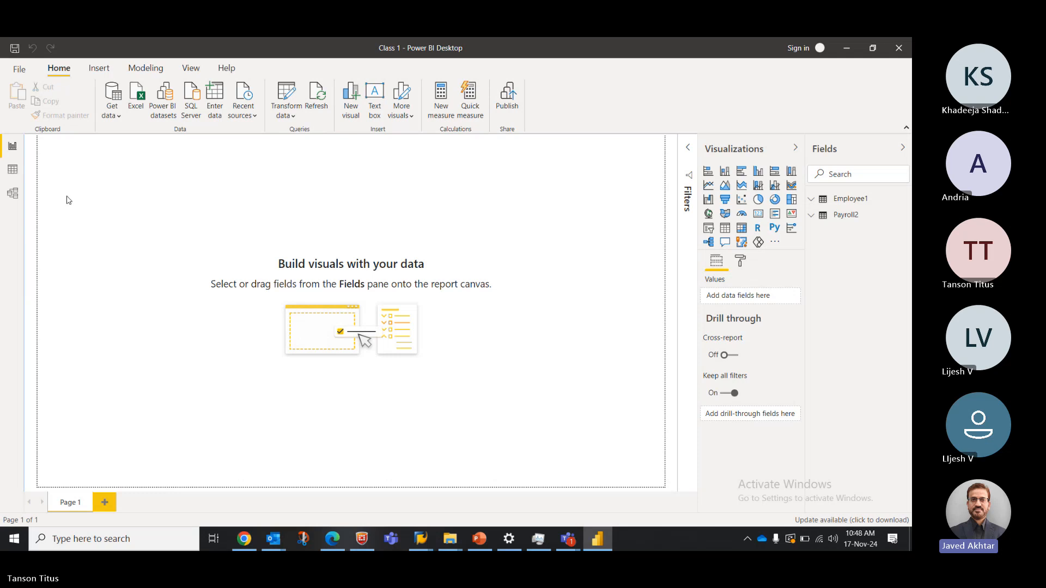
Try to display the Employee1 table's rows in the data view.
{"action": "left_click", "coordinate": [13, 171]}
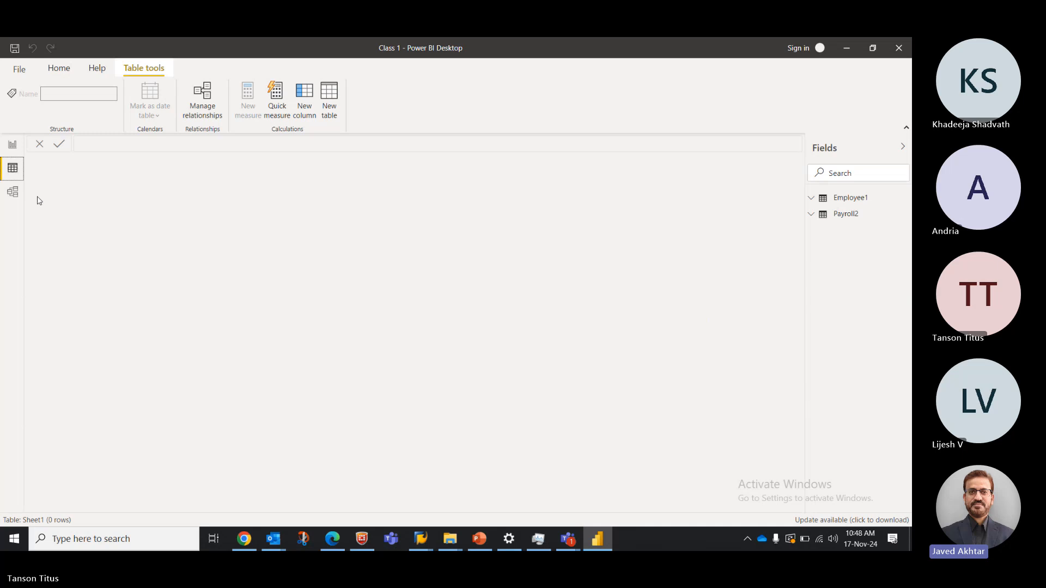
{"action": "left_click", "coordinate": [812, 201]}
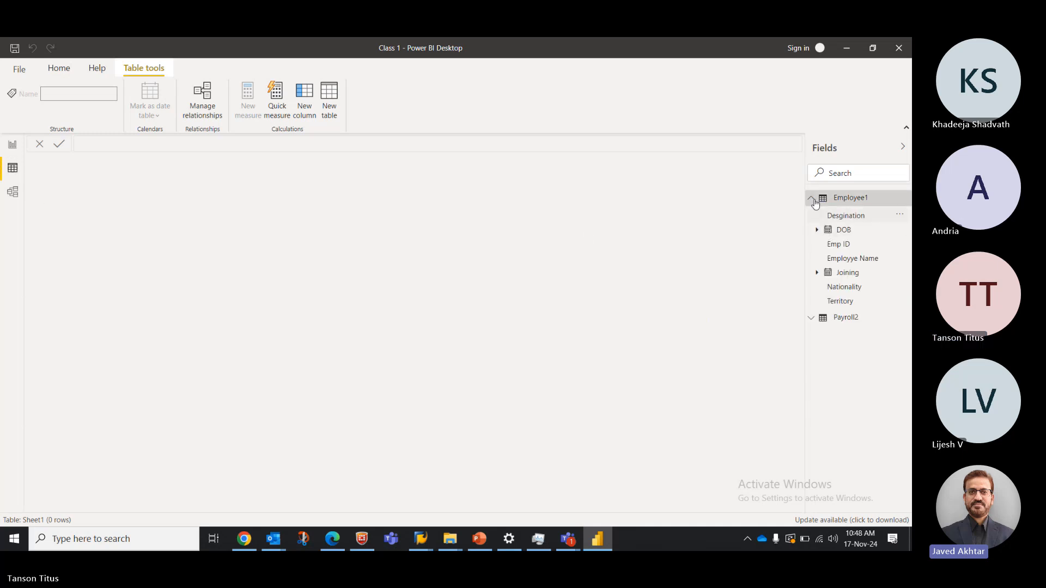
{"action": "left_click", "coordinate": [813, 201]}
{"action": "left_click", "coordinate": [851, 199]}
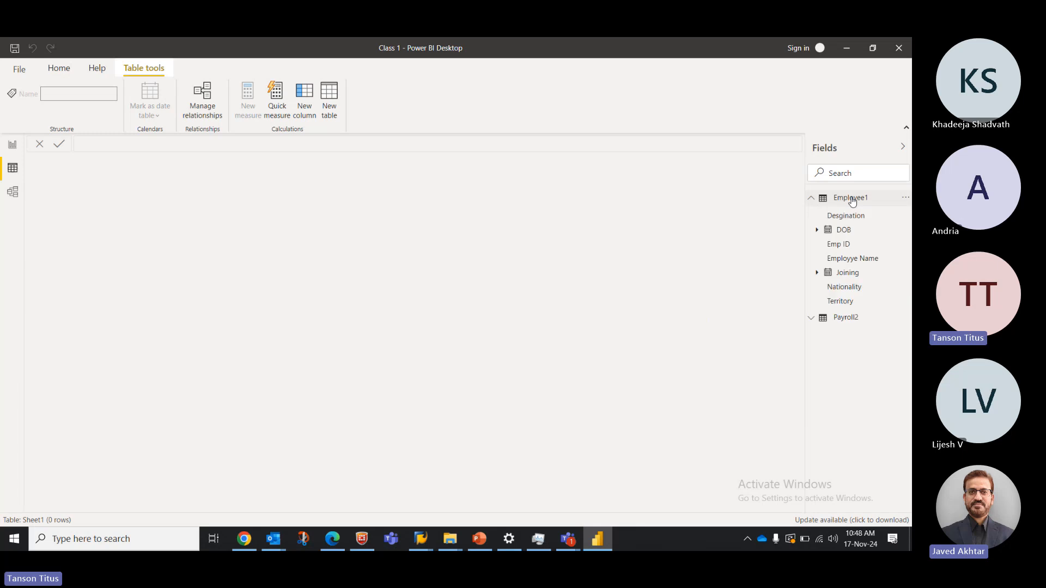
{"action": "left_click", "coordinate": [906, 198]}
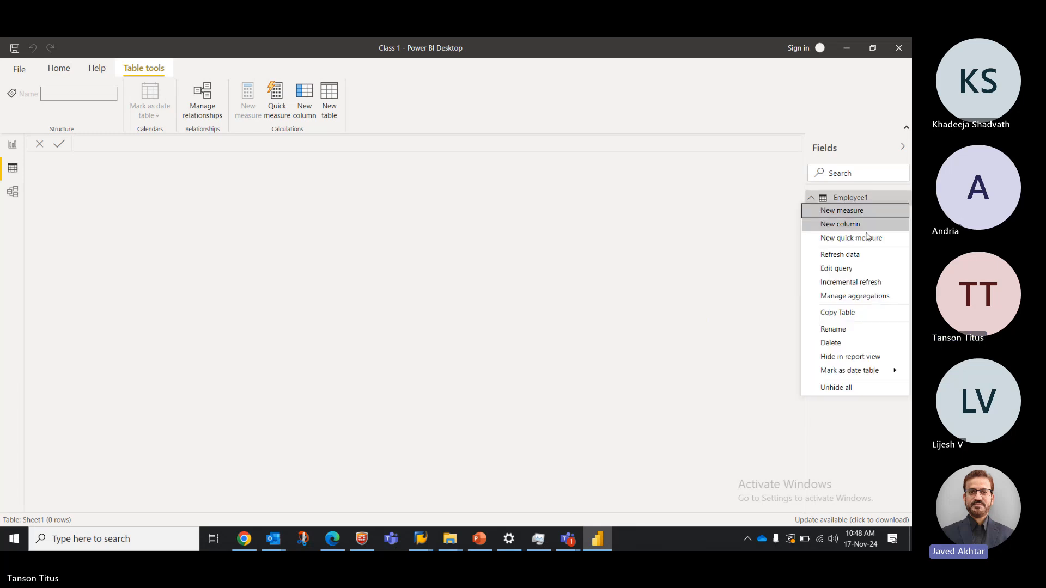
{"action": "left_click", "coordinate": [866, 422]}
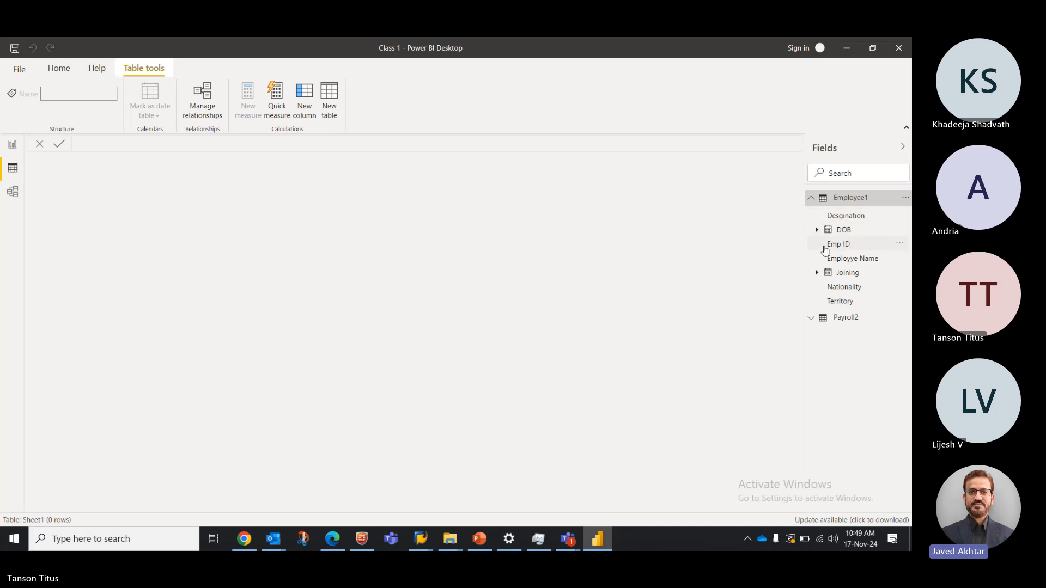
{"action": "left_click", "coordinate": [843, 197]}
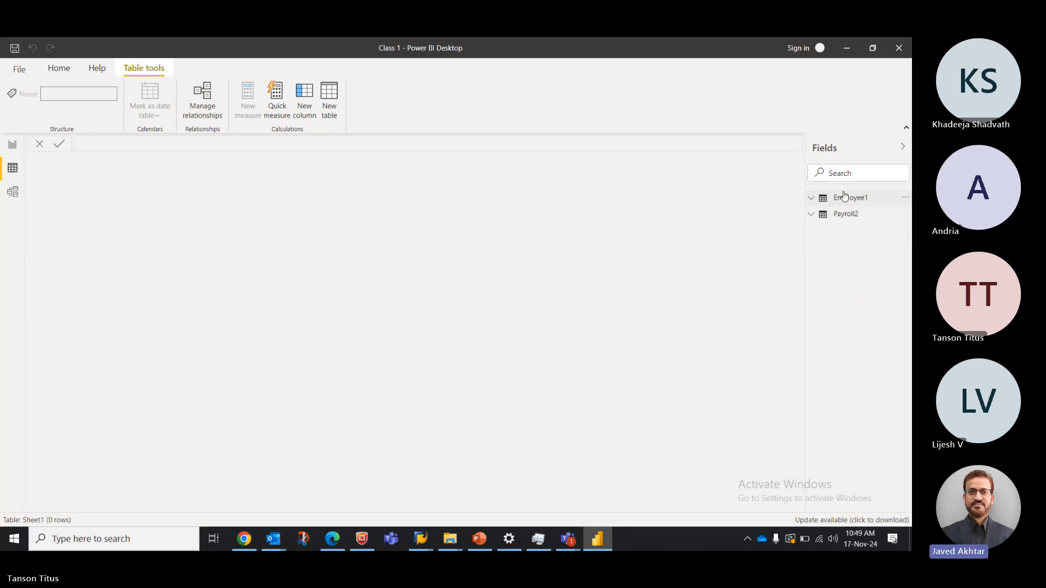
{"action": "left_click", "coordinate": [851, 202]}
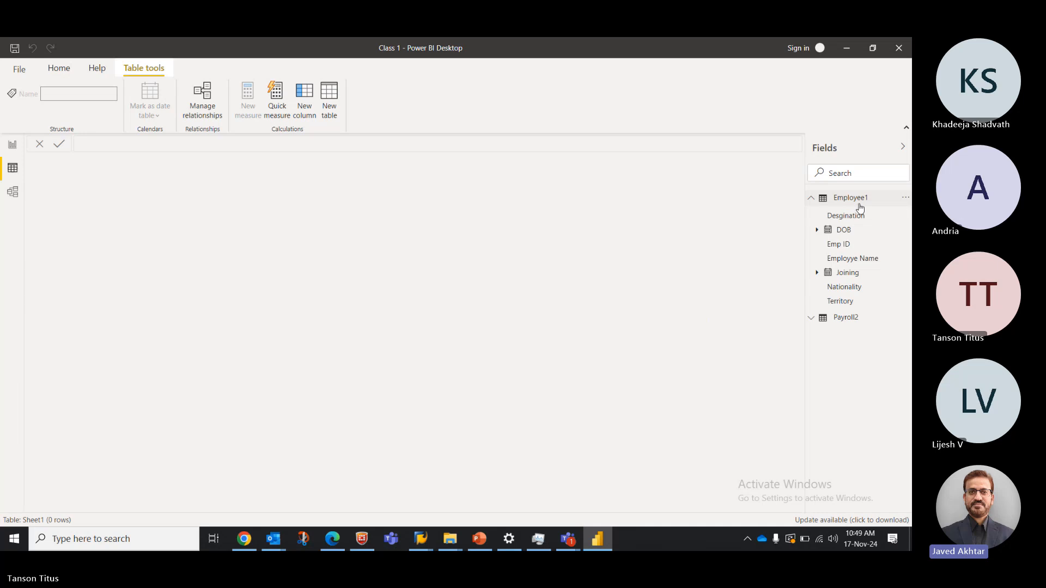
{"action": "left_click", "coordinate": [832, 203]}
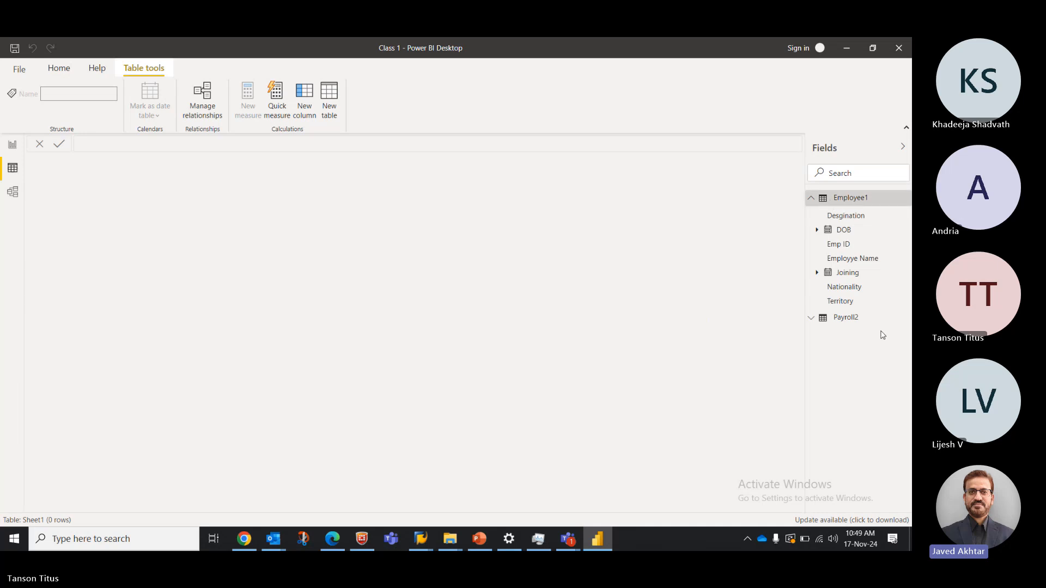
Examine the rows and columns of the Payroll2 and Employee1 tables in the data view.
{"action": "left_click", "coordinate": [11, 173]}
{"action": "left_click", "coordinate": [14, 152]}
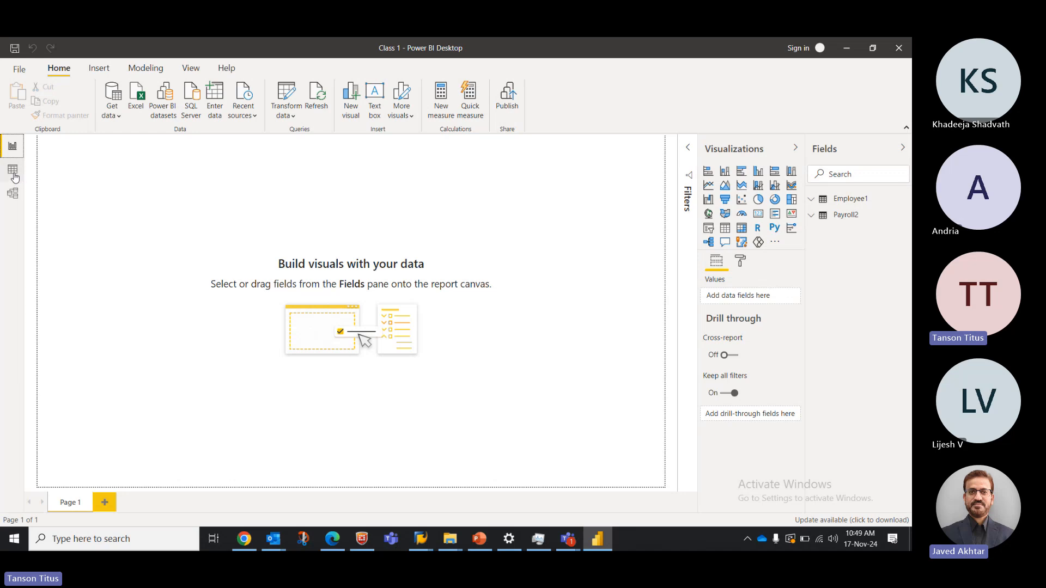
{"action": "left_click", "coordinate": [16, 174]}
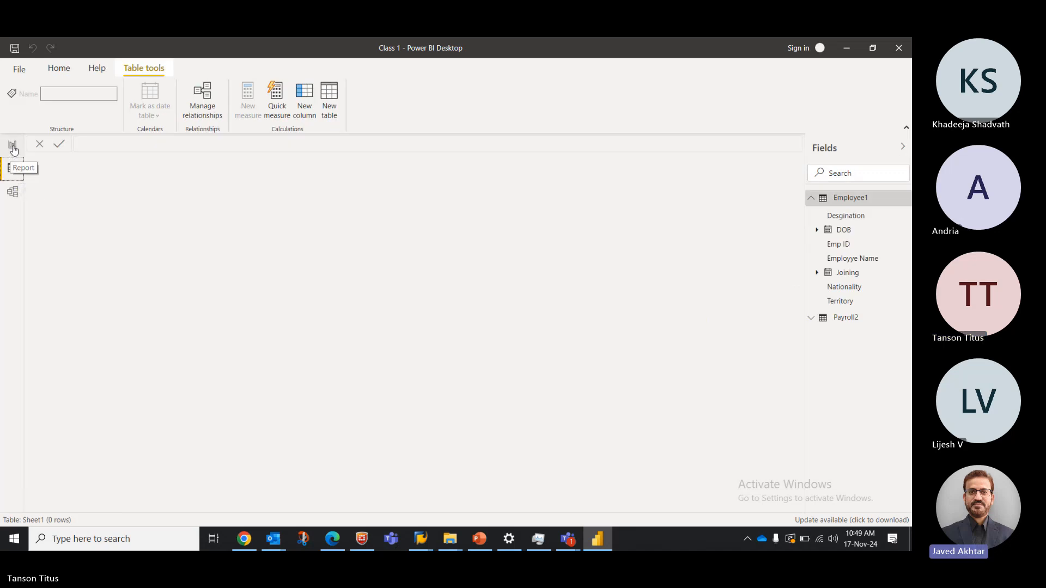
{"action": "left_click", "coordinate": [810, 199]}
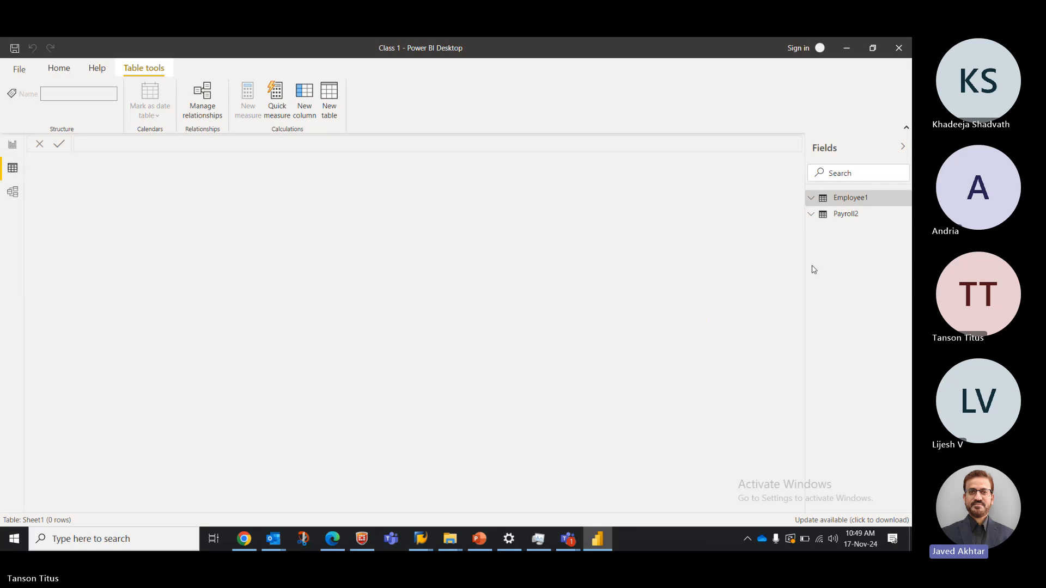
{"action": "left_click", "coordinate": [810, 216]}
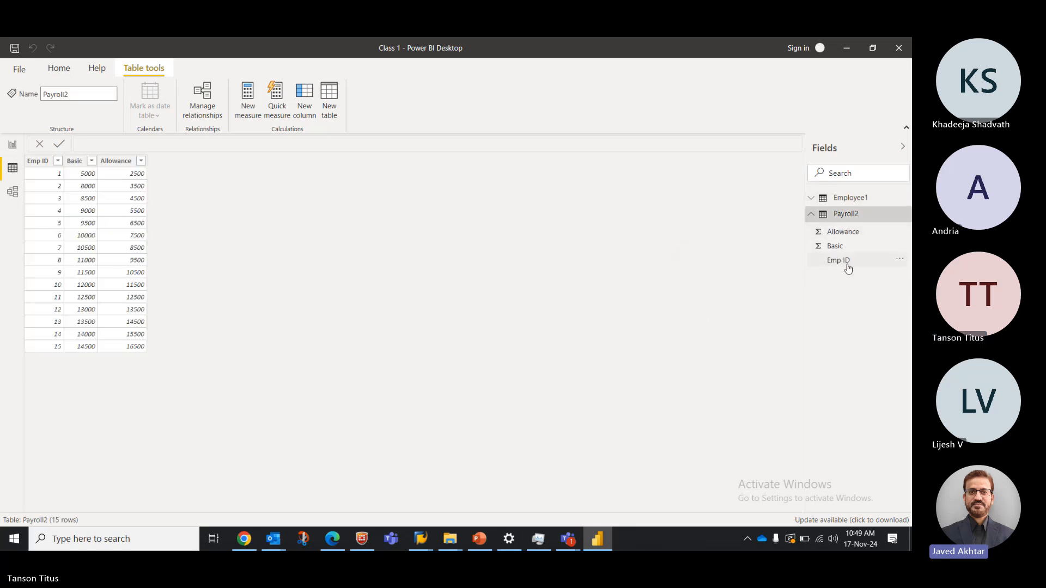
{"action": "left_click", "coordinate": [812, 213]}
{"action": "left_click", "coordinate": [812, 199]}
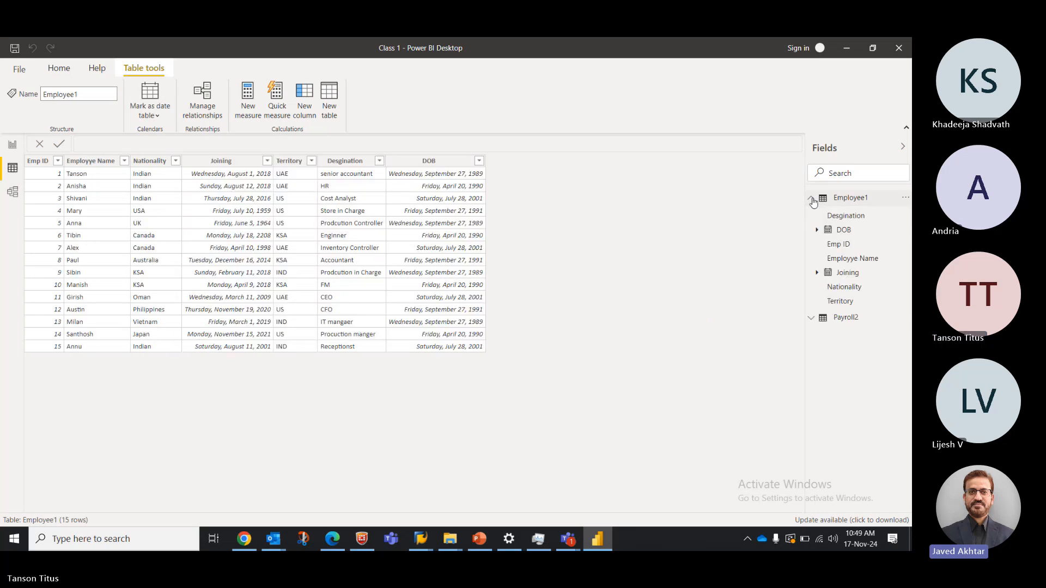
{"action": "left_click", "coordinate": [812, 200]}
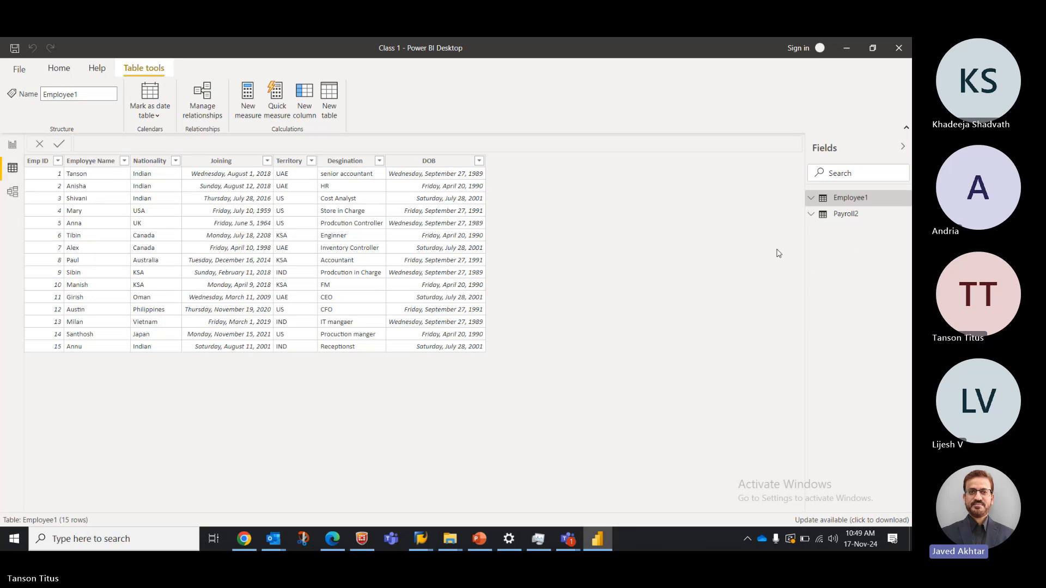
Show the relationship model and move the Payroll2 table farther away from Employee1 in the diagram.
{"action": "left_click", "coordinate": [15, 196]}
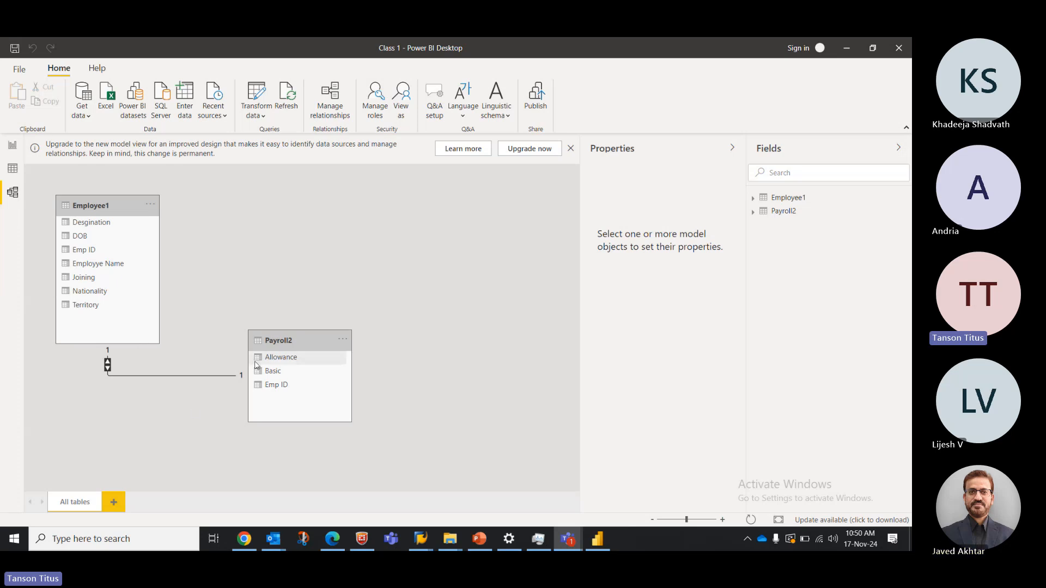
{"action": "left_click_drag", "start_coordinate": [288, 344], "coordinate": [341, 334]}
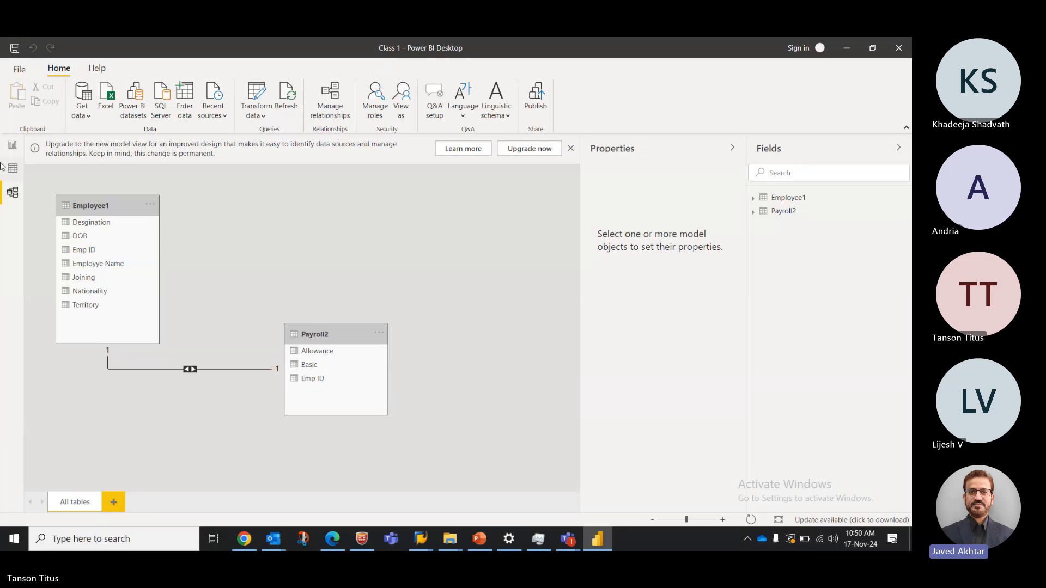
Add a matrix visual to the report page with Employee1's Territory field as its rows.
{"action": "left_click", "coordinate": [13, 146]}
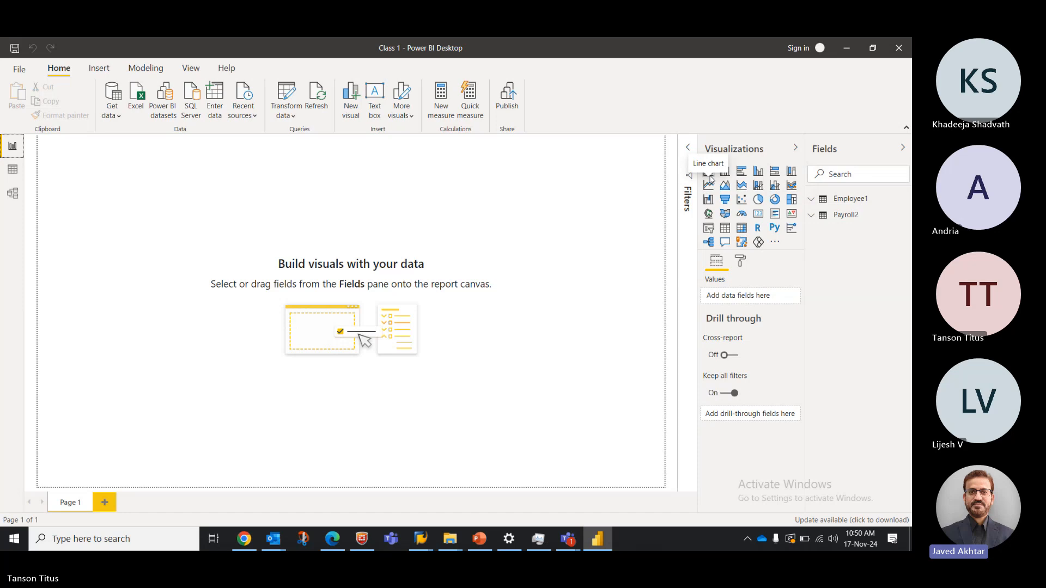
{"action": "left_click", "coordinate": [739, 229]}
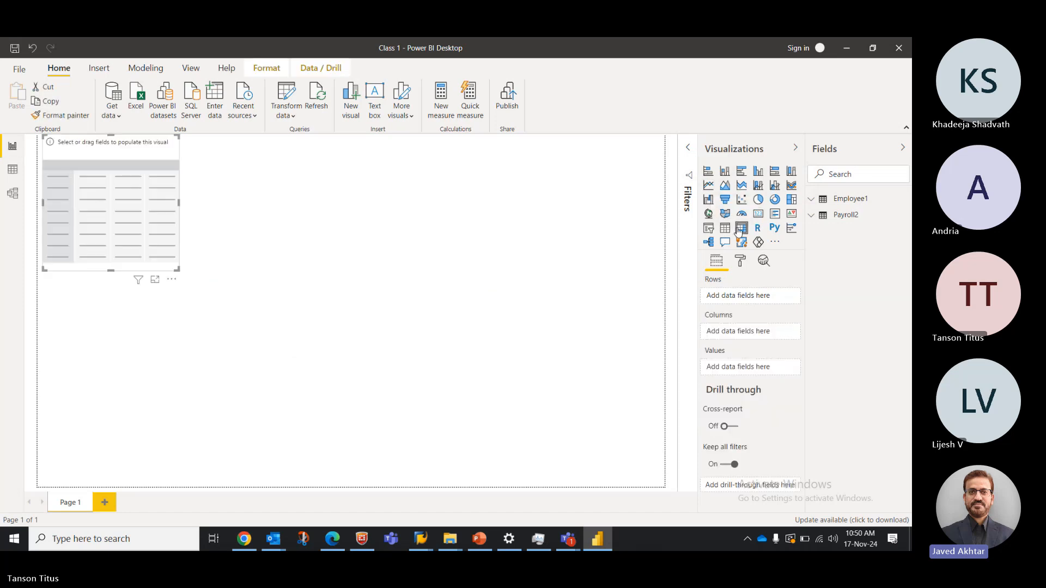
{"action": "left_click", "coordinate": [812, 200]}
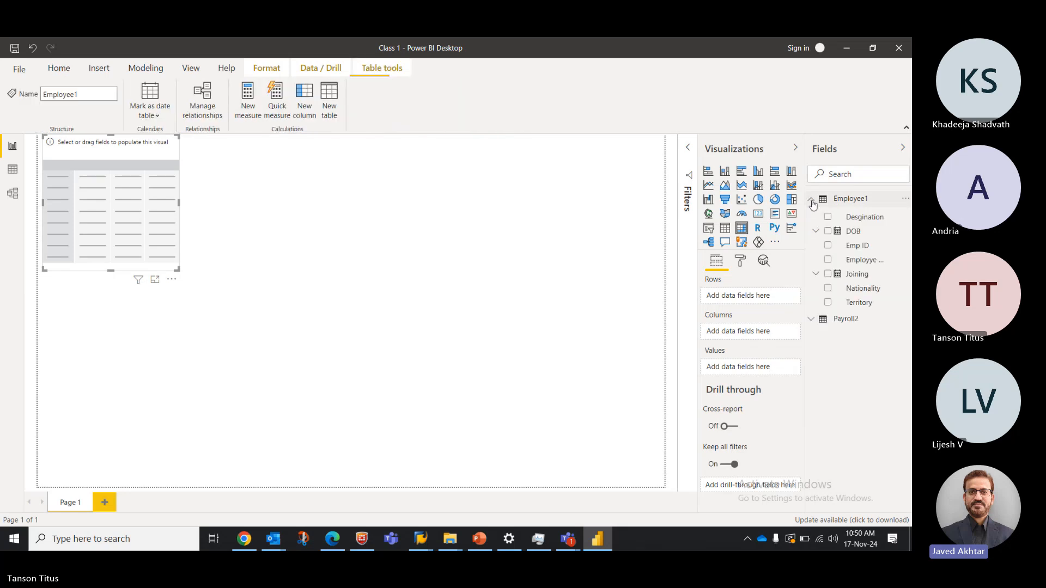
{"action": "left_click", "coordinate": [828, 303]}
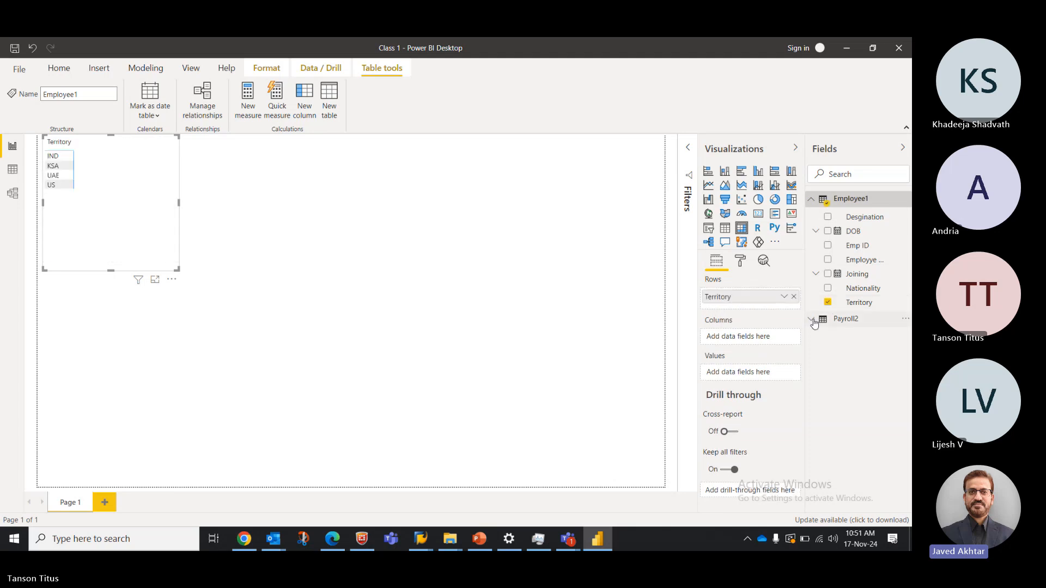
Try Employye Name as the matrix columns and Payroll2's Emp ID as its values, removing each field again.
{"action": "left_click", "coordinate": [811, 319]}
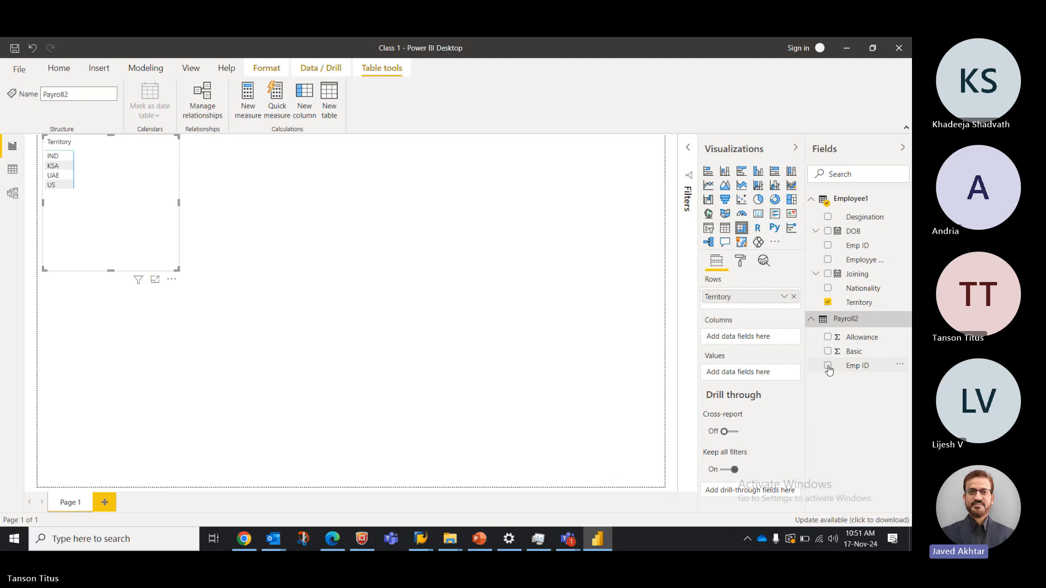
{"action": "left_click", "coordinate": [828, 260]}
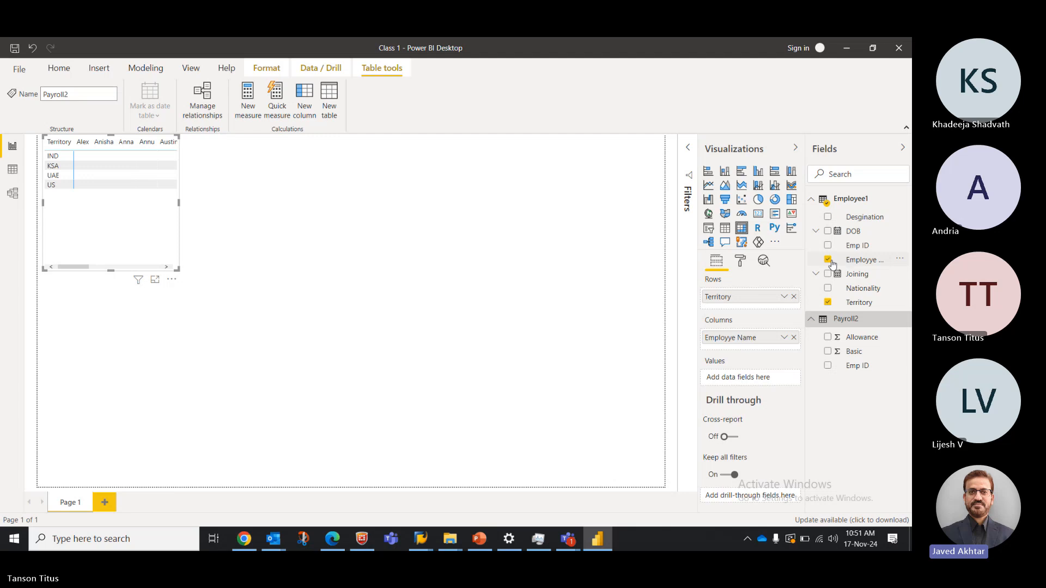
{"action": "left_click", "coordinate": [827, 260]}
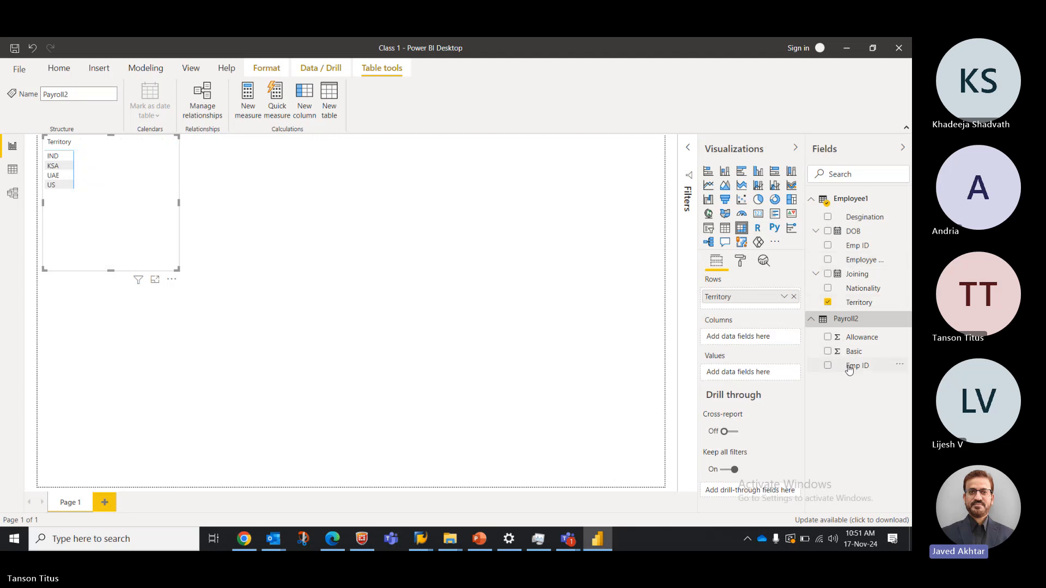
{"action": "left_click_drag", "start_coordinate": [847, 366], "coordinate": [745, 379]}
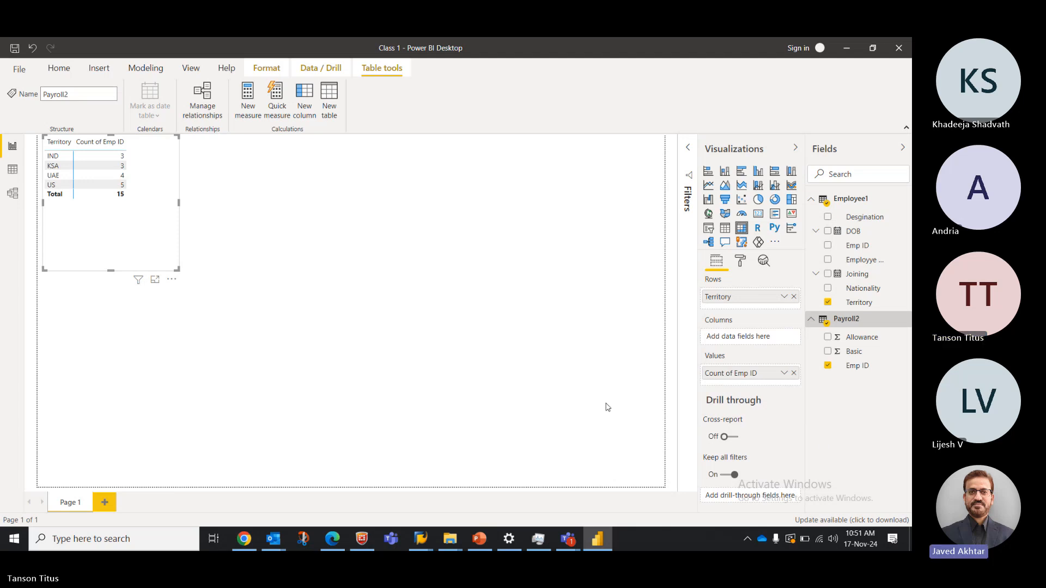
{"action": "left_click", "coordinate": [794, 374]}
Add Employee1's Emp ID to the matrix values as a count and review its Show value as options.
{"action": "left_click_drag", "start_coordinate": [853, 249], "coordinate": [746, 376]}
{"action": "left_click", "coordinate": [779, 376]}
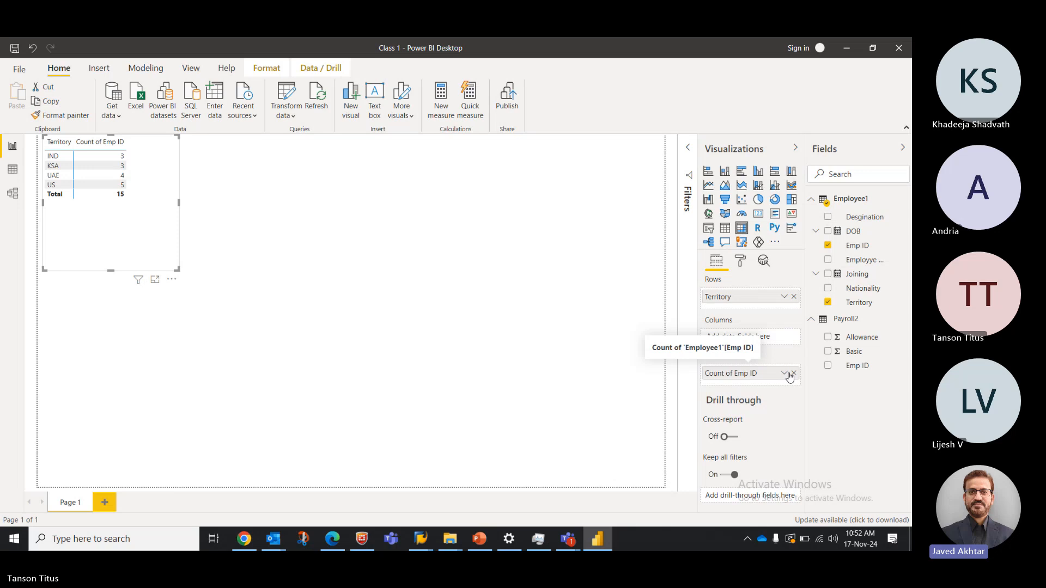
{"action": "left_click", "coordinate": [784, 375]}
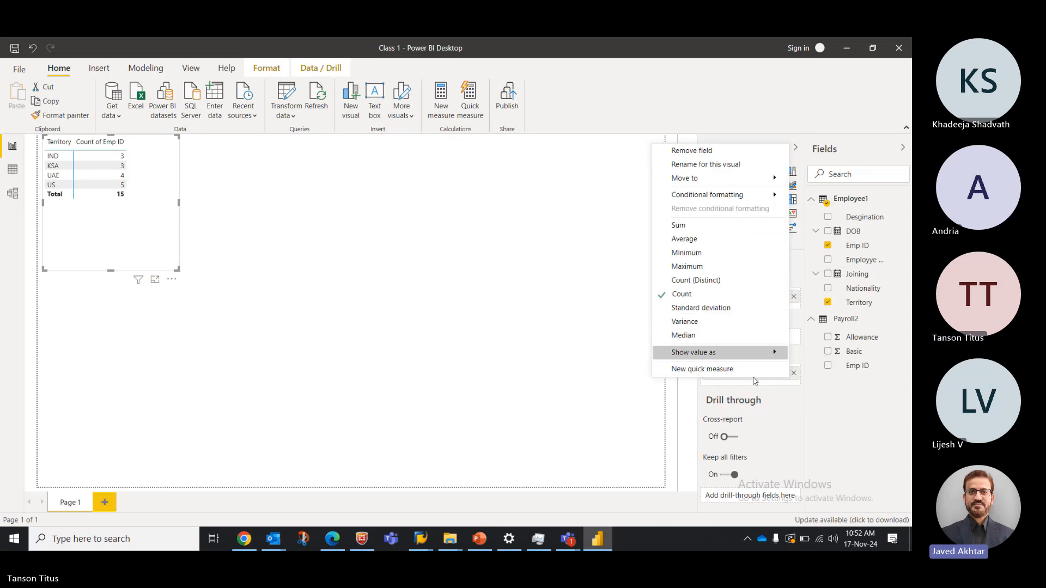
{"action": "mouse_move", "coordinate": [752, 353]}
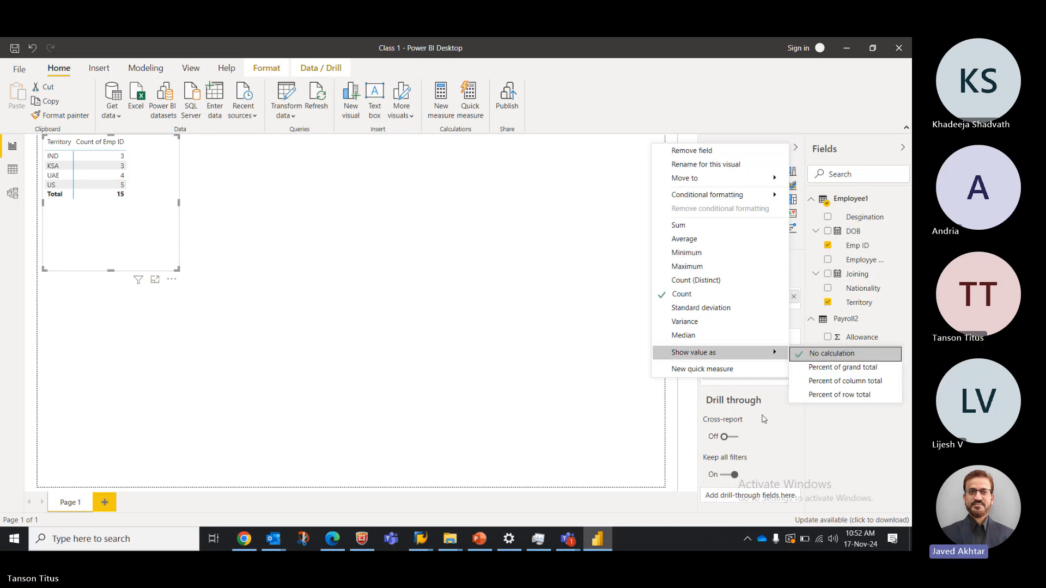
{"action": "left_click", "coordinate": [836, 452]}
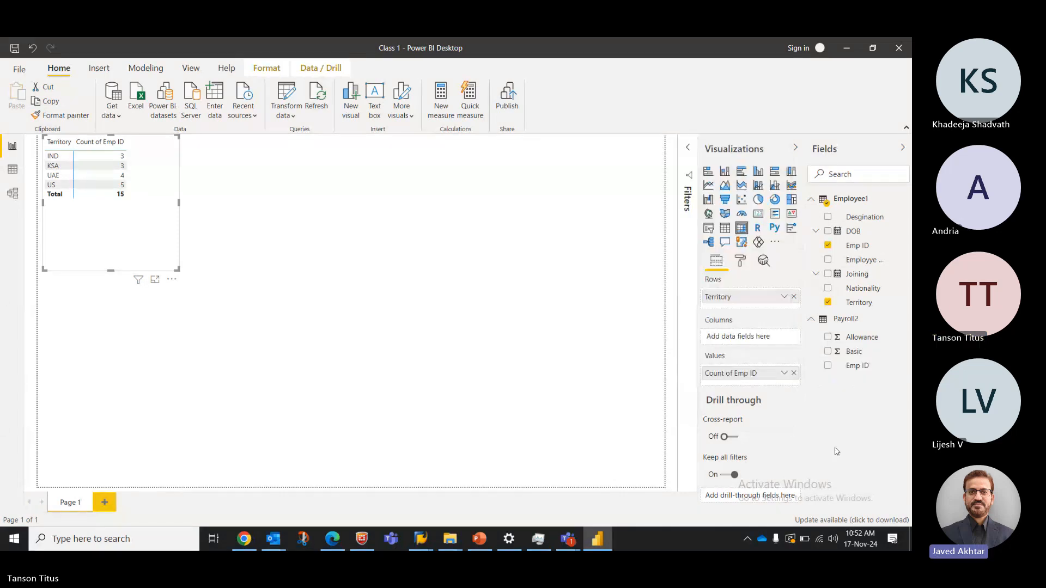
Add Payroll2's Basic and Allowance fields to the matrix values and resize the visual to fit all its columns.
{"action": "left_click_drag", "start_coordinate": [178, 269], "coordinate": [157, 207]}
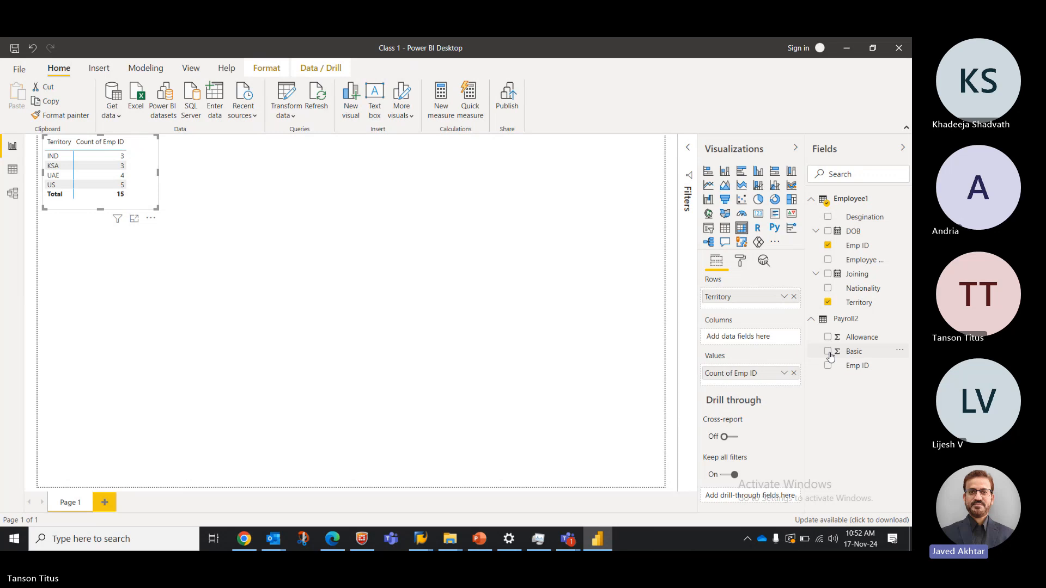
{"action": "left_click_drag", "start_coordinate": [851, 354], "coordinate": [739, 342]}
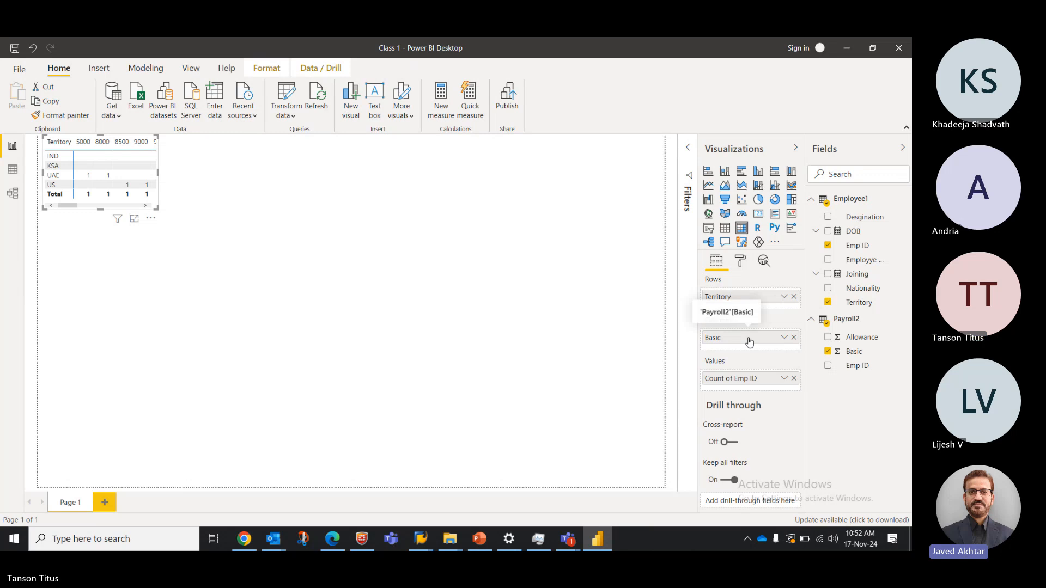
{"action": "left_click_drag", "start_coordinate": [745, 341], "coordinate": [752, 382]}
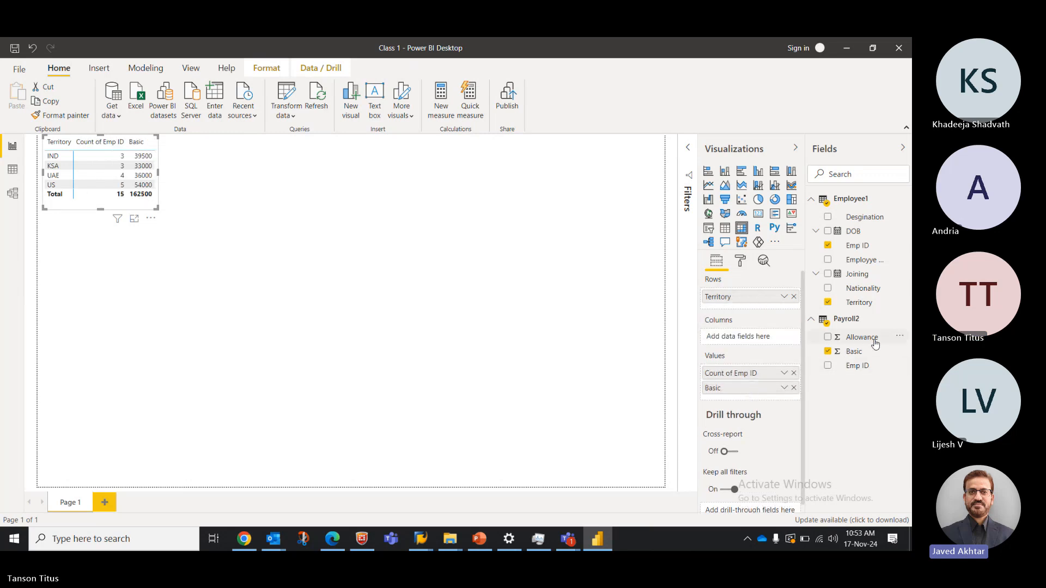
{"action": "left_click_drag", "start_coordinate": [858, 338], "coordinate": [774, 398]}
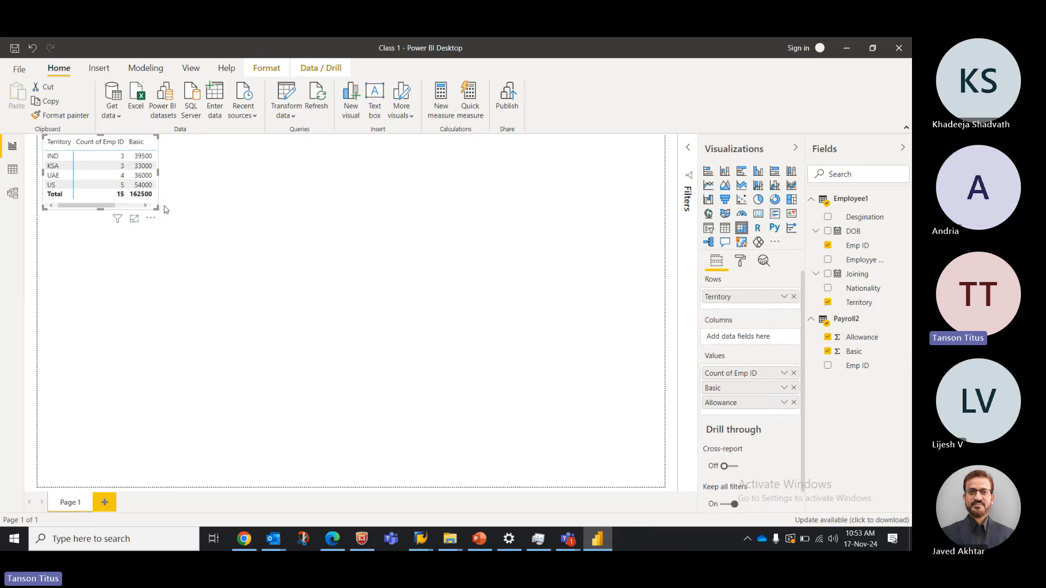
{"action": "left_click_drag", "start_coordinate": [158, 209], "coordinate": [256, 221]}
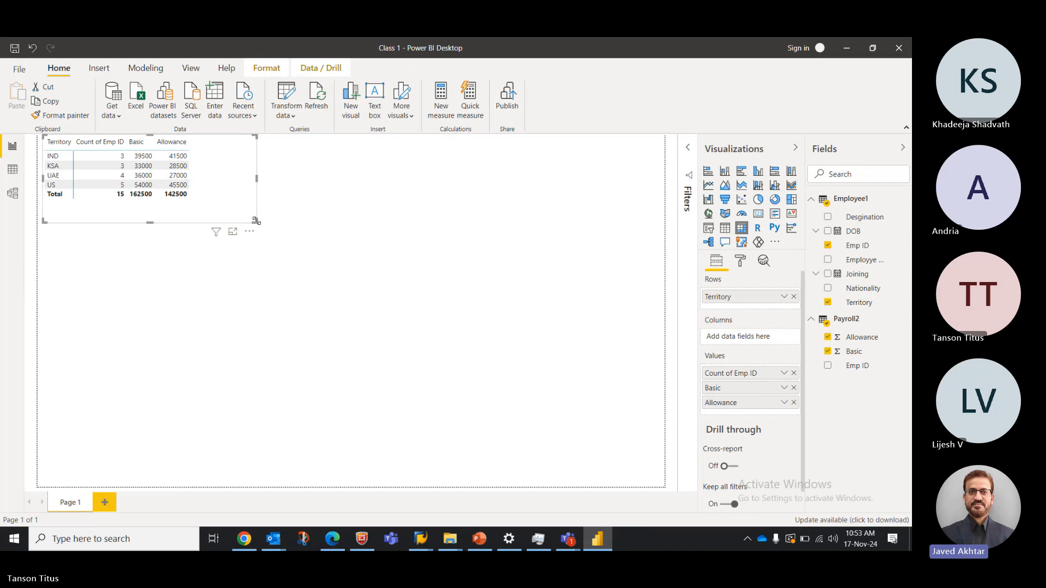
{"action": "left_click_drag", "start_coordinate": [255, 220], "coordinate": [251, 233]}
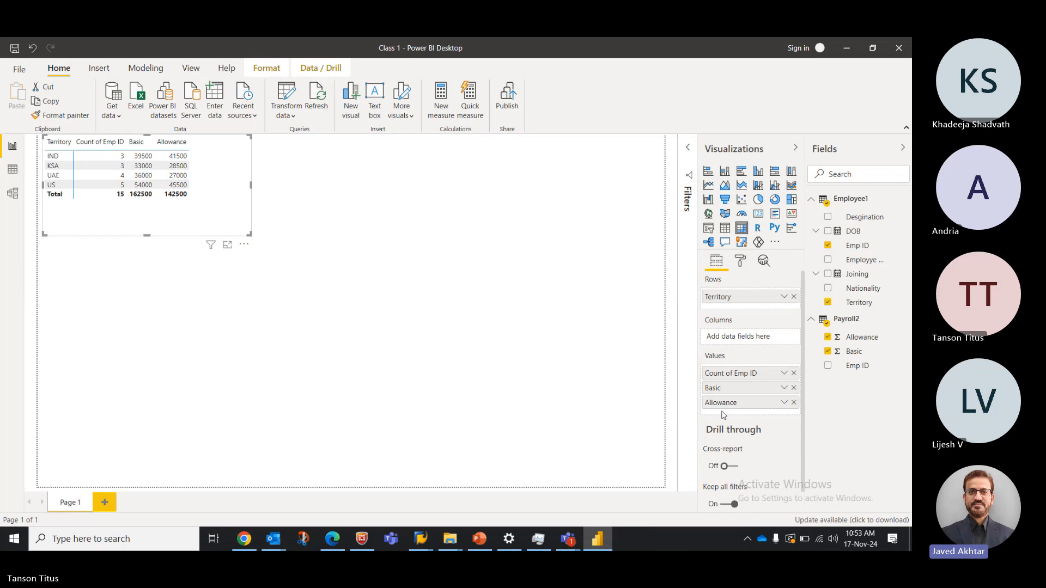
Display the Payroll2 table's rows in the data view.
{"action": "left_click", "coordinate": [12, 169]}
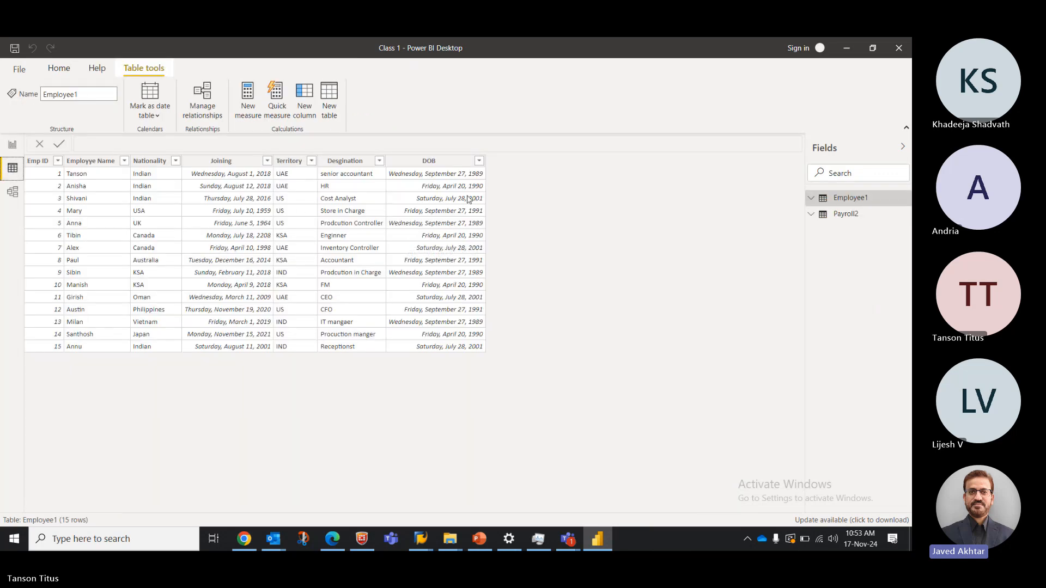
{"action": "left_click", "coordinate": [846, 215]}
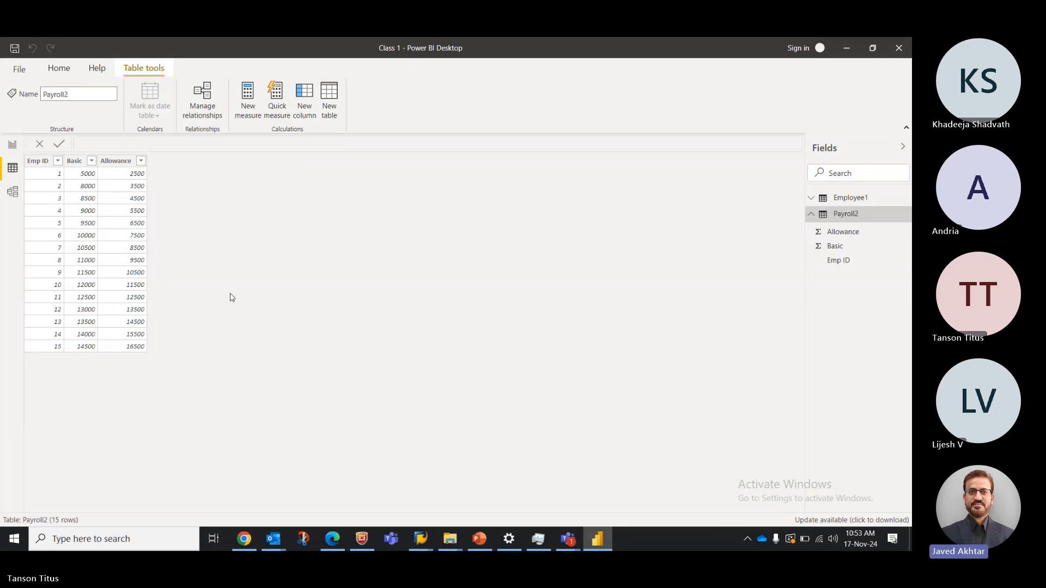
{"action": "left_click", "coordinate": [301, 99]}
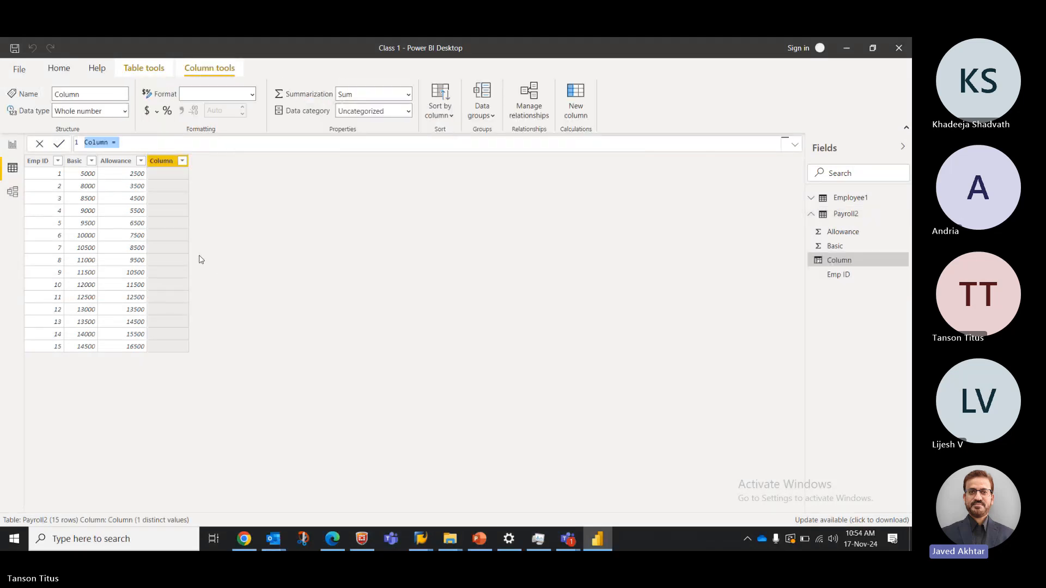
{"action": "left_click", "coordinate": [130, 143]}
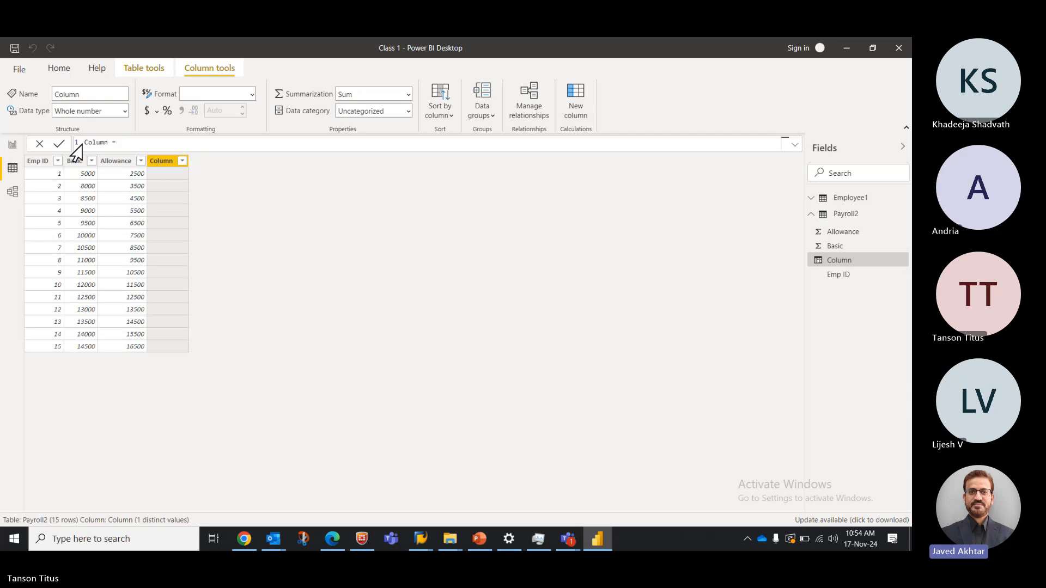
{"action": "left_click", "coordinate": [160, 162]}
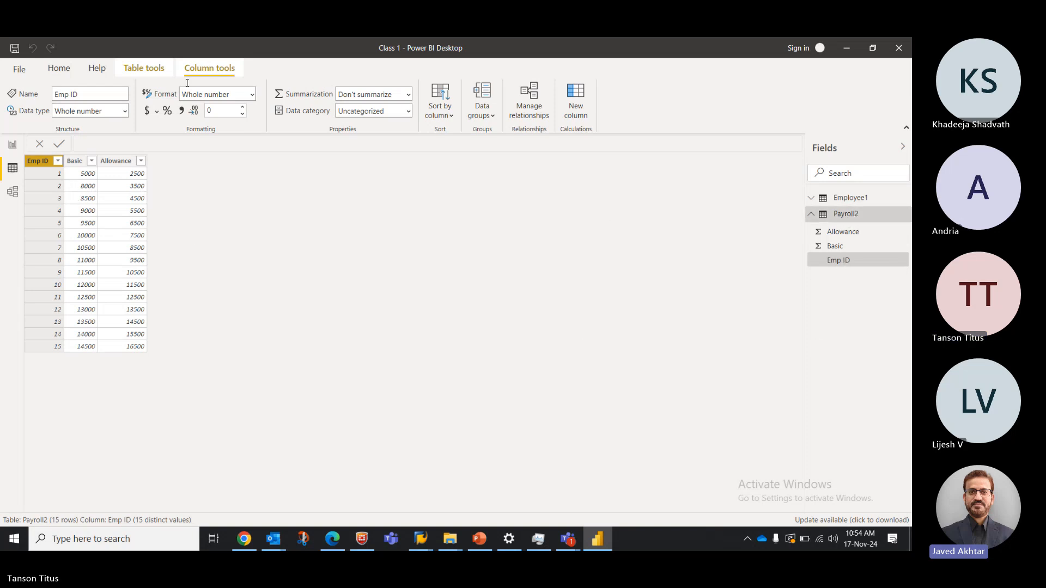
{"action": "left_click", "coordinate": [116, 222]}
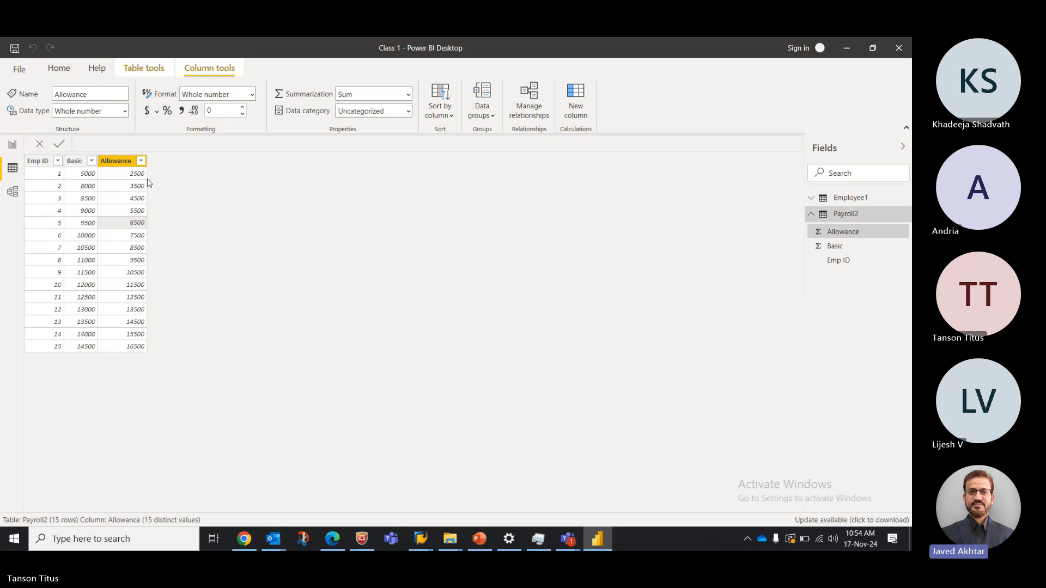
Create a new calculated column in the Payroll2 table and name it Total Salary.
{"action": "left_click", "coordinate": [144, 67]}
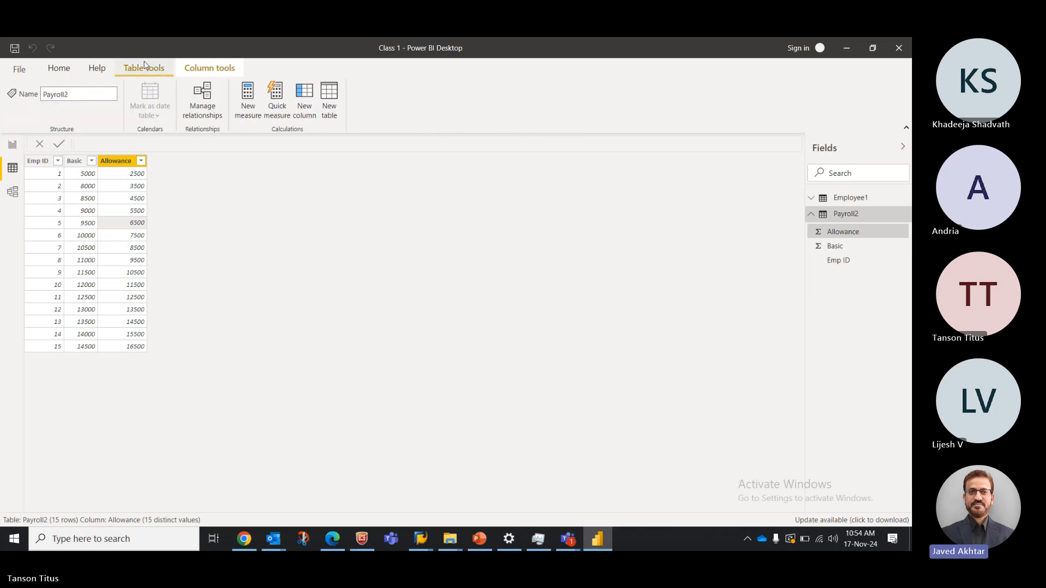
{"action": "left_click", "coordinate": [304, 102]}
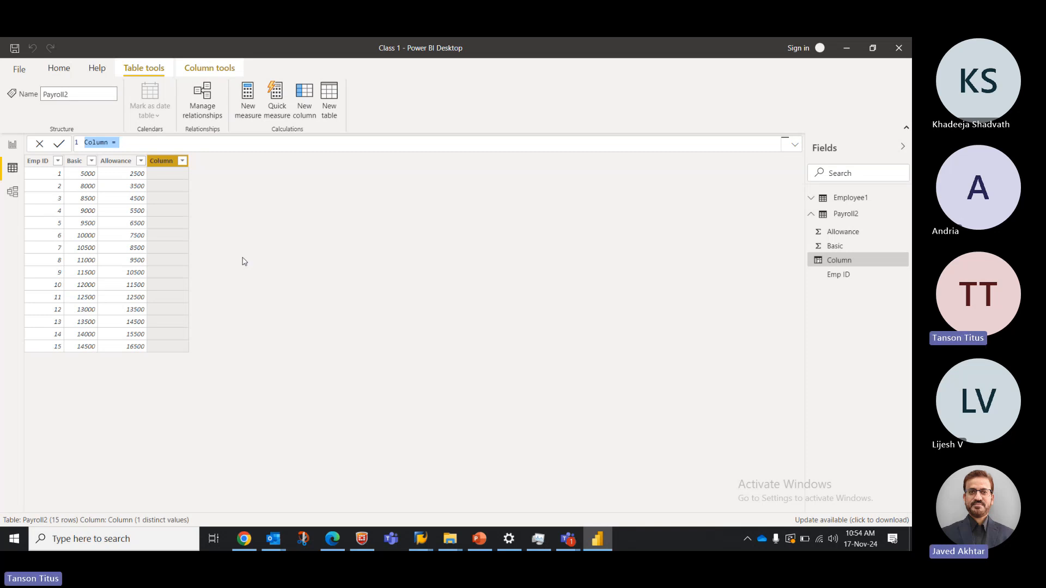
{"action": "left_click", "coordinate": [121, 141]}
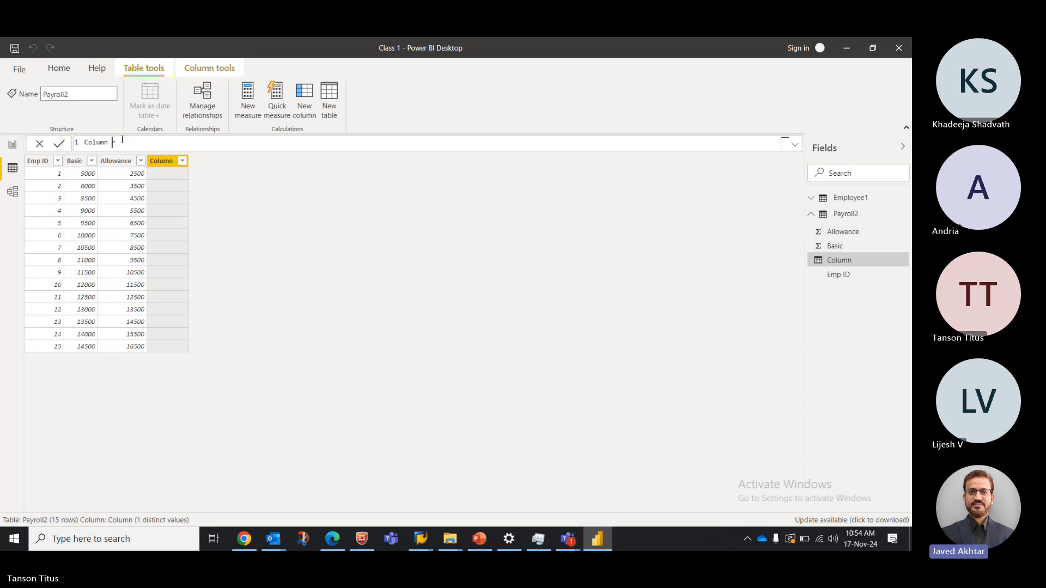
{"action": "key", "text": "Home"}
{"action": "type", "text": "T"}
{"action": "key", "text": "Delete"}
{"action": "key", "text": "Delete"}
{"action": "key", "text": "Delete"}
{"action": "key", "text": "Delete"}
{"action": "key", "text": "Delete"}
{"action": "key", "text": "Delete"}
{"action": "key", "text": "Delete"}
{"action": "key", "text": "Delete"}
{"action": "type", "text": "otal Salary"}
{"action": "left_click", "coordinate": [147, 143]}
{"action": "key", "text": "Return"}
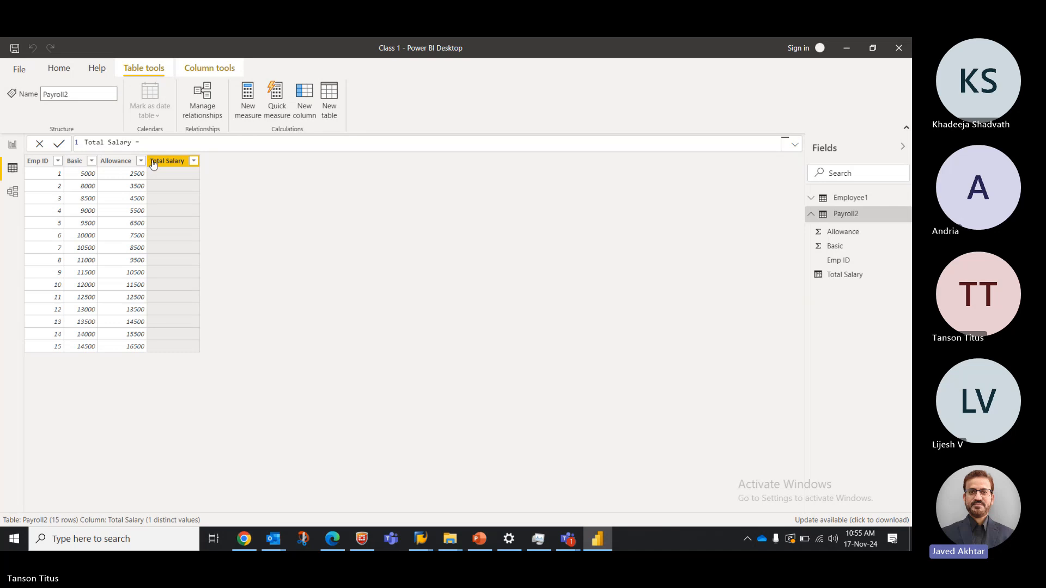
Define Total Salary as Payroll2[Basic]+Payroll2[Allowance], commit the formula, and return to the report page.
{"action": "left_click", "coordinate": [154, 141]}
{"action": "type", "text": "Ba"}
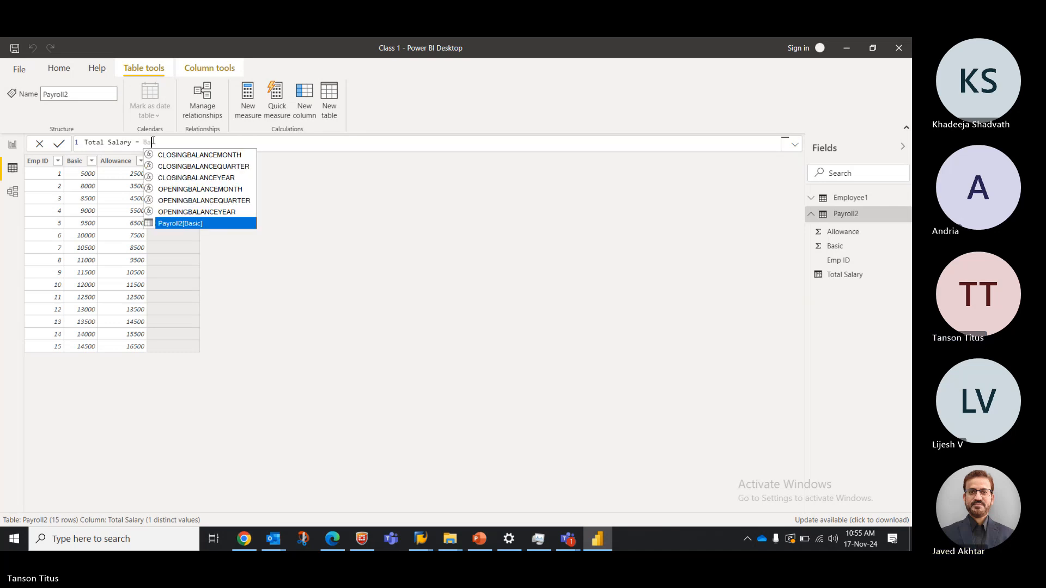
{"action": "type", "text": "sic"}
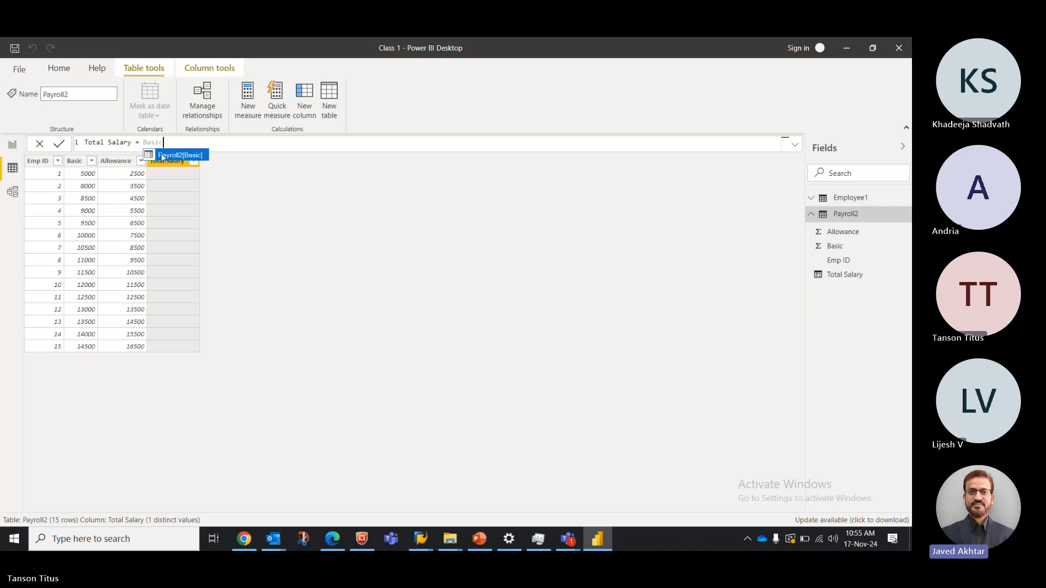
{"action": "left_click", "coordinate": [162, 156]}
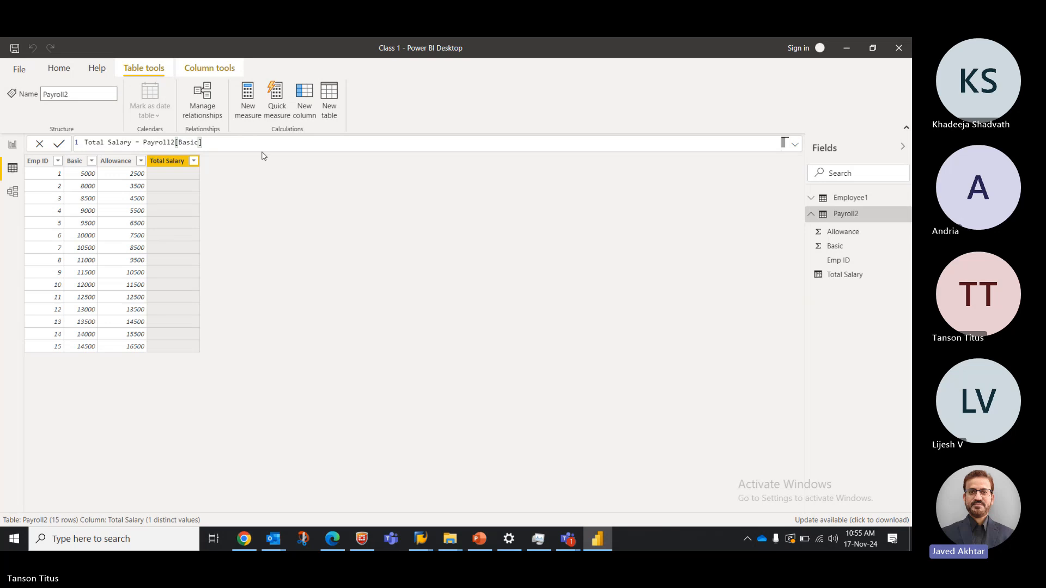
{"action": "type", "text": "+Allo"}
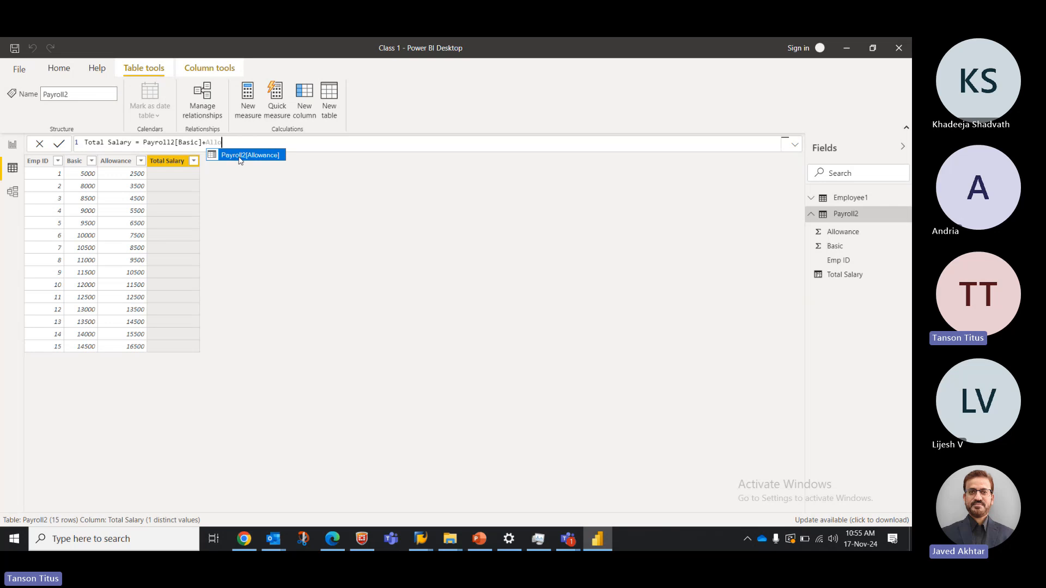
{"action": "left_click", "coordinate": [238, 157]}
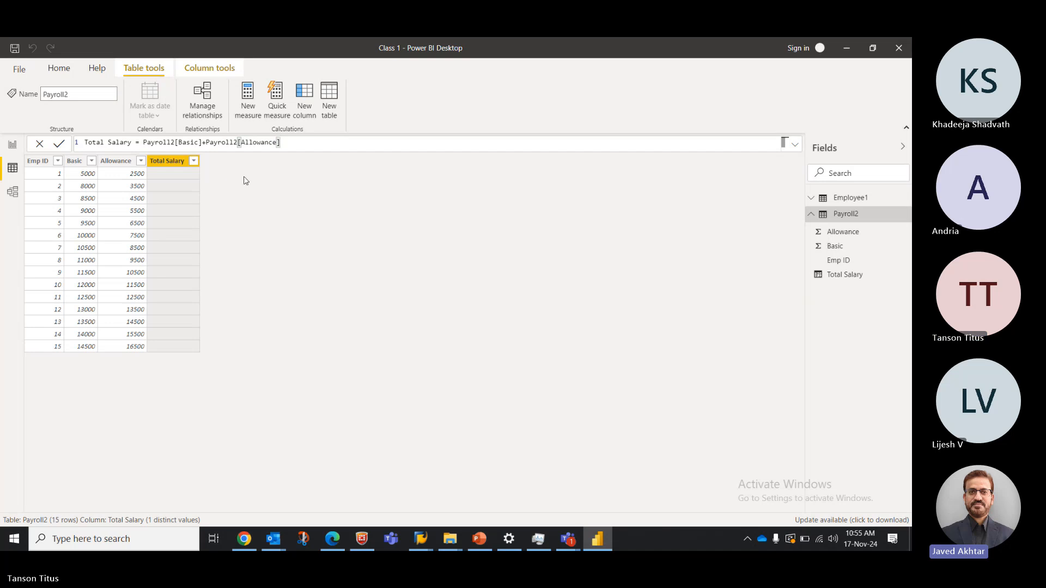
{"action": "left_click", "coordinate": [60, 144]}
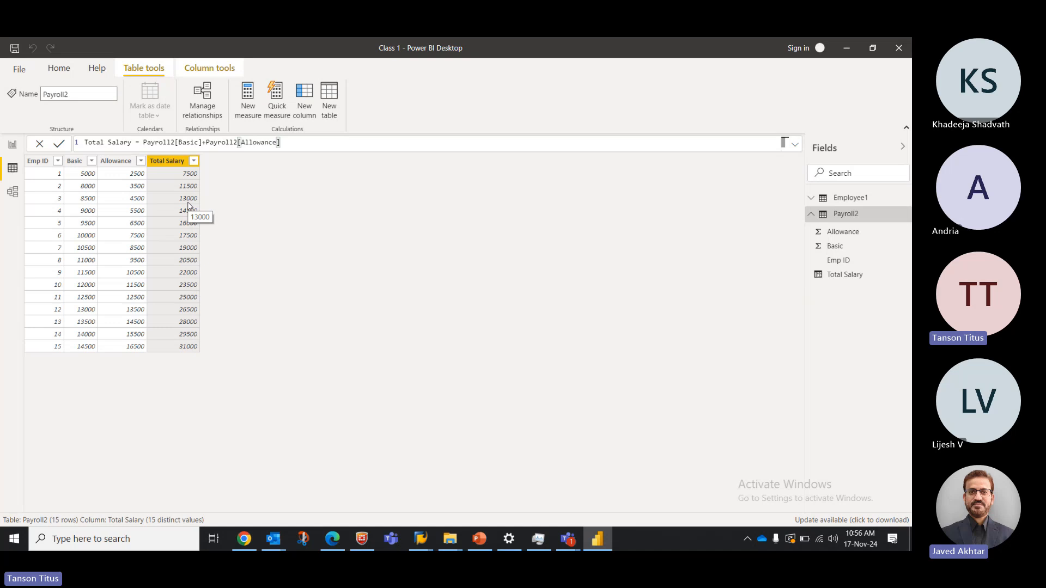
{"action": "left_click", "coordinate": [12, 147]}
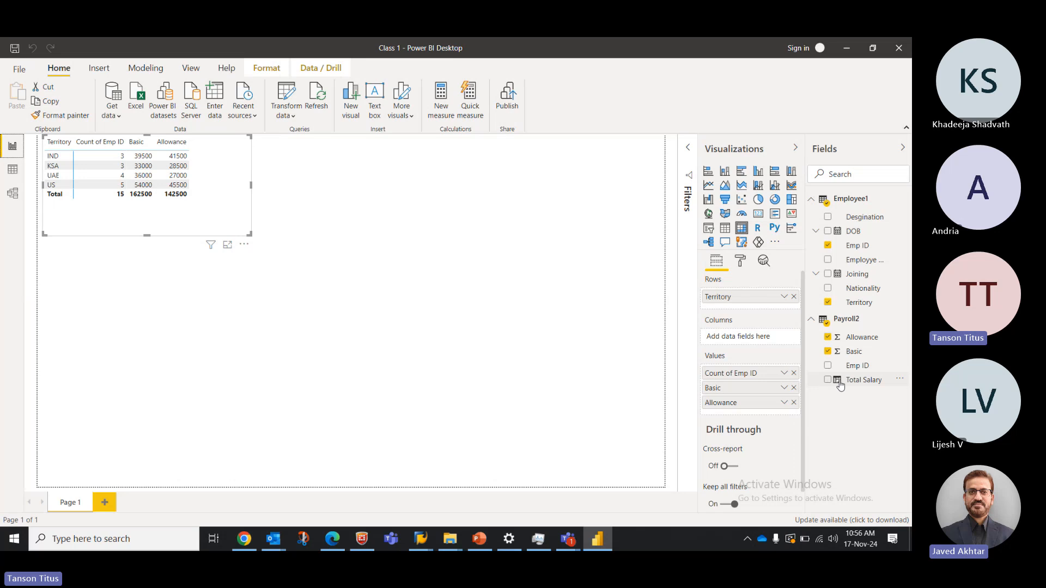
Add Payroll2's Total Salary field to the territory matrix values below Allowance.
{"action": "left_click_drag", "start_coordinate": [852, 380], "coordinate": [742, 417]}
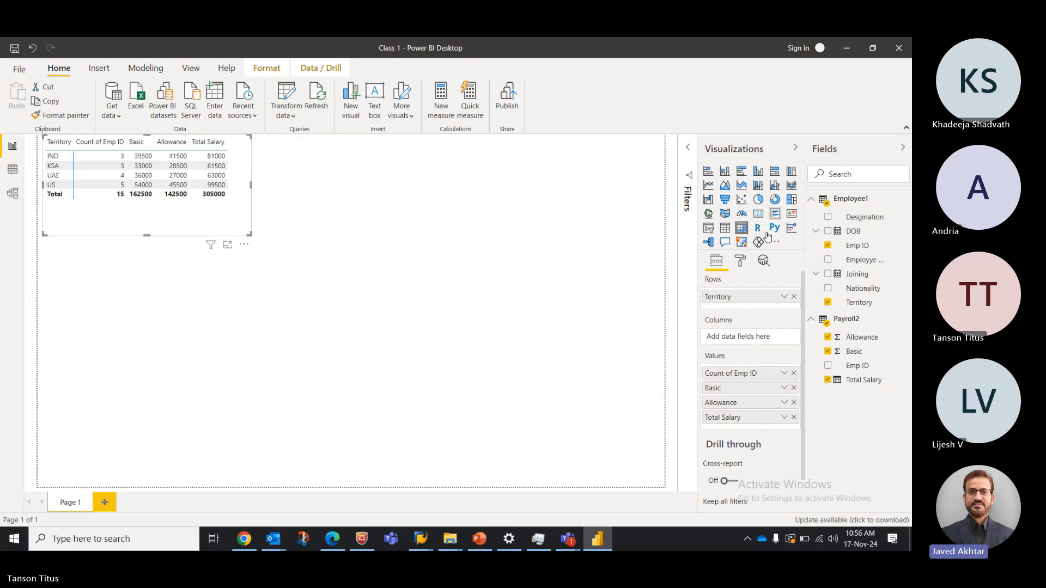
Set the matrix's column header text size to 12 pt and enlarge the visual so all its columns fit.
{"action": "left_click", "coordinate": [740, 261]}
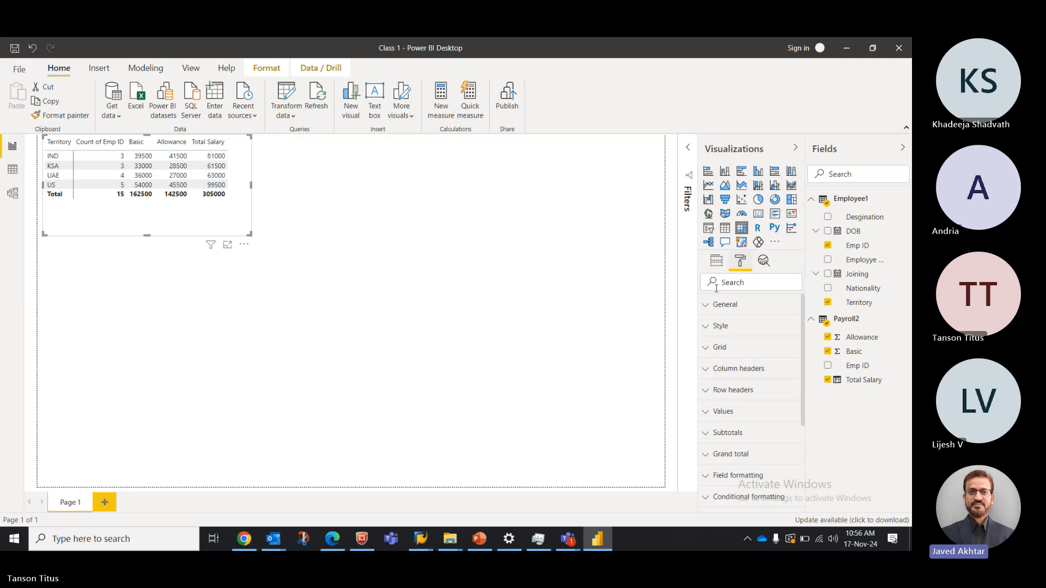
{"action": "left_click", "coordinate": [708, 376]}
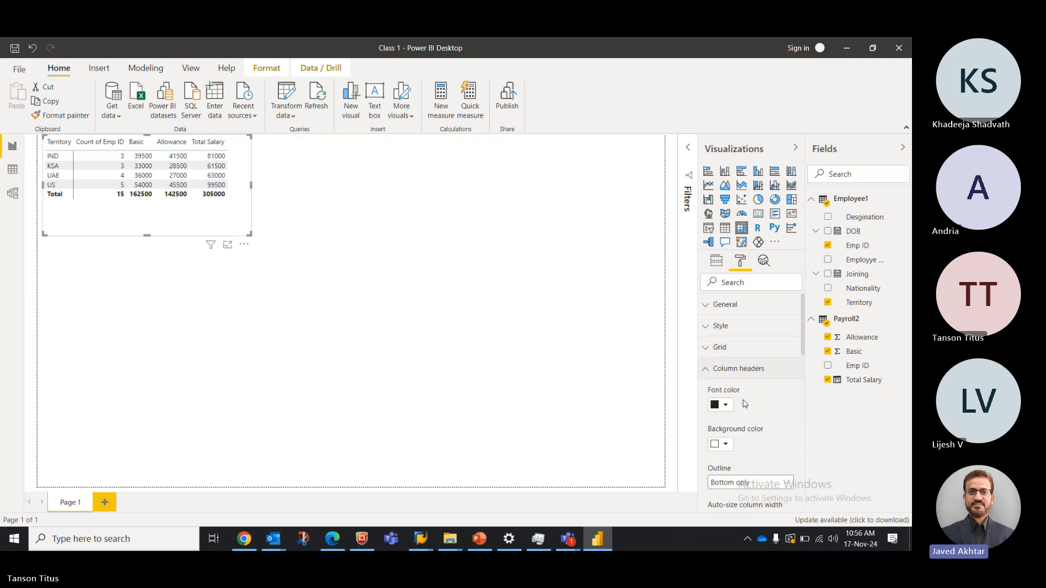
{"action": "scroll", "coordinate": [748, 473], "scroll_direction": "down", "scroll_amount": 3}
{"action": "scroll", "coordinate": [748, 473], "scroll_direction": "down", "scroll_amount": 2}
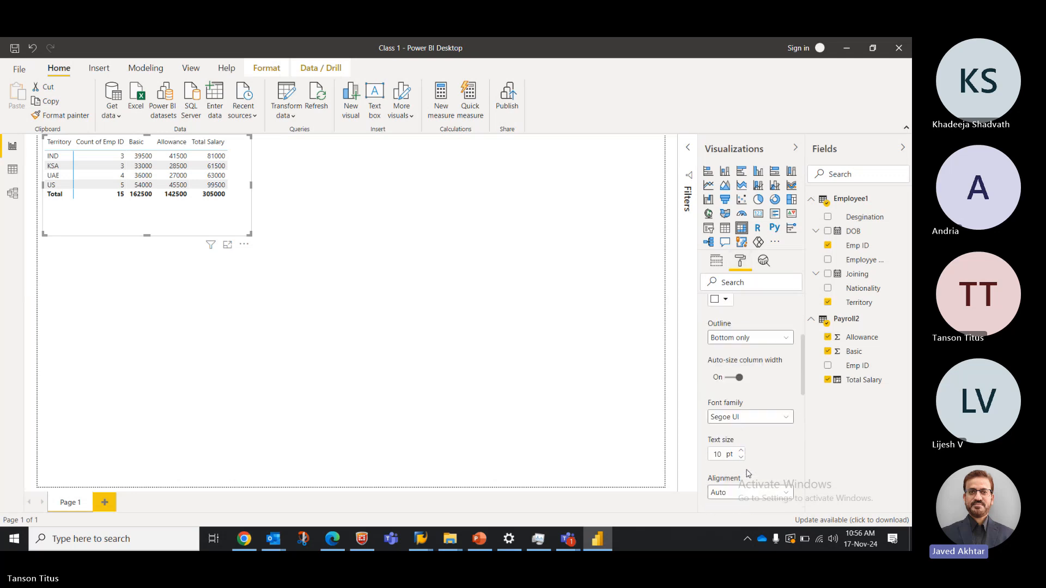
{"action": "left_click", "coordinate": [740, 447]}
{"action": "left_click", "coordinate": [741, 447]}
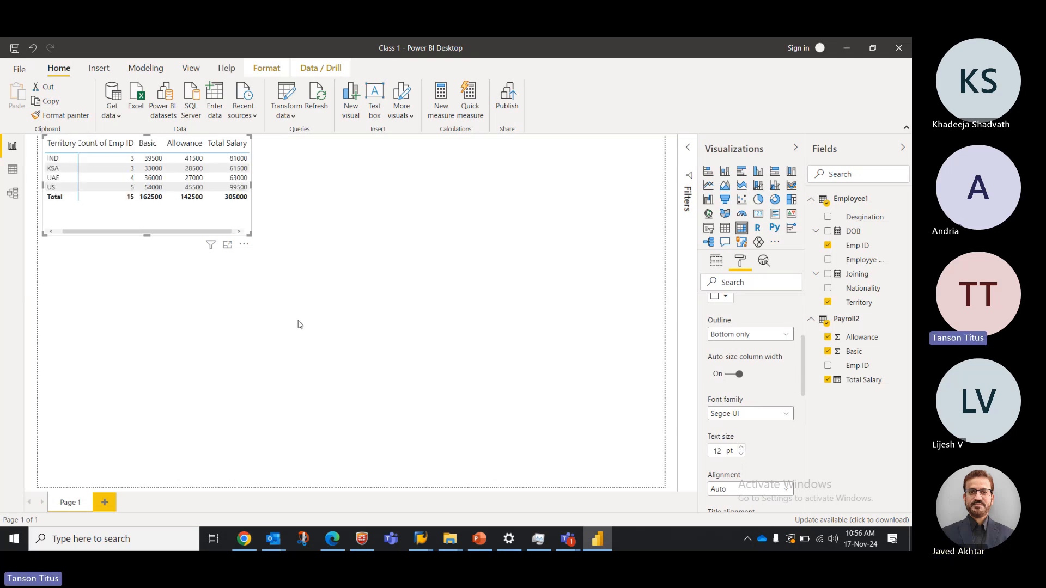
{"action": "left_click_drag", "start_coordinate": [249, 235], "coordinate": [315, 246]}
{"action": "left_click", "coordinate": [243, 327]}
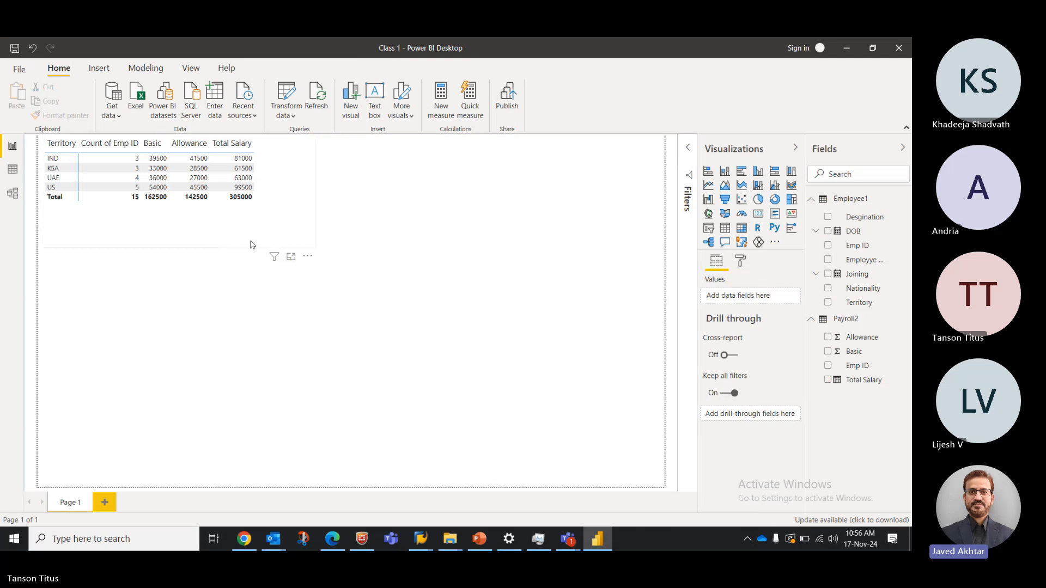
Switch to the Teams meeting window and stop sharing the screen.
{"action": "mouse_move", "coordinate": [563, 542]}
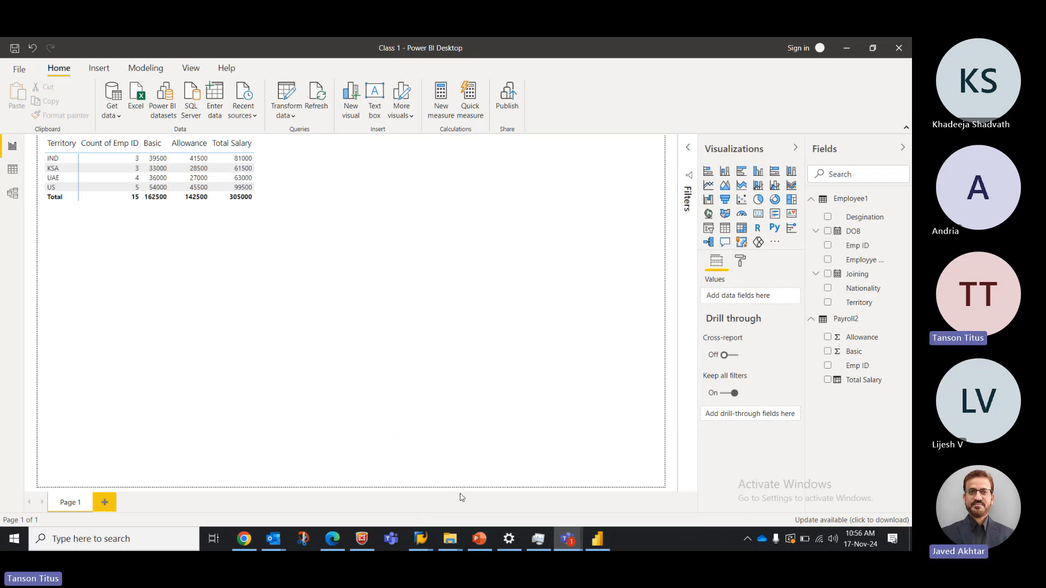
{"action": "left_click", "coordinate": [462, 498]}
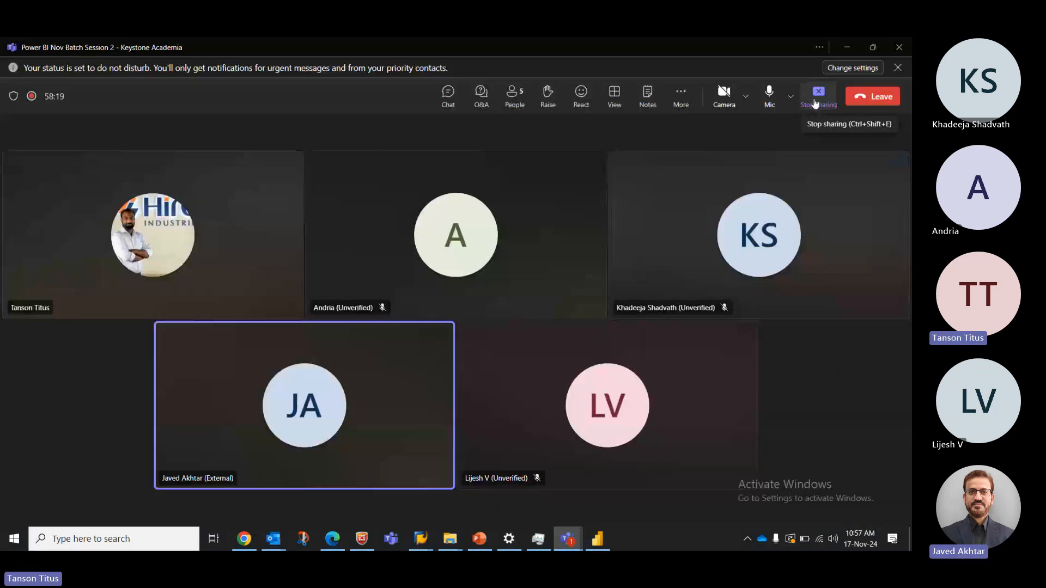
{"action": "left_click", "coordinate": [815, 103]}
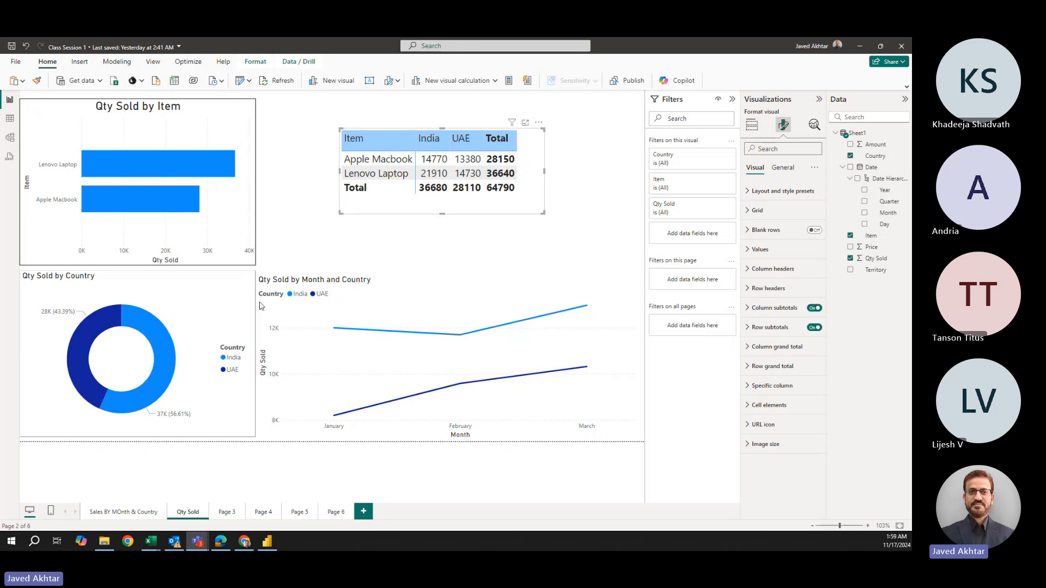
Add three new blank pages to the Class Session 1 report.
{"action": "left_click", "coordinate": [123, 512]}
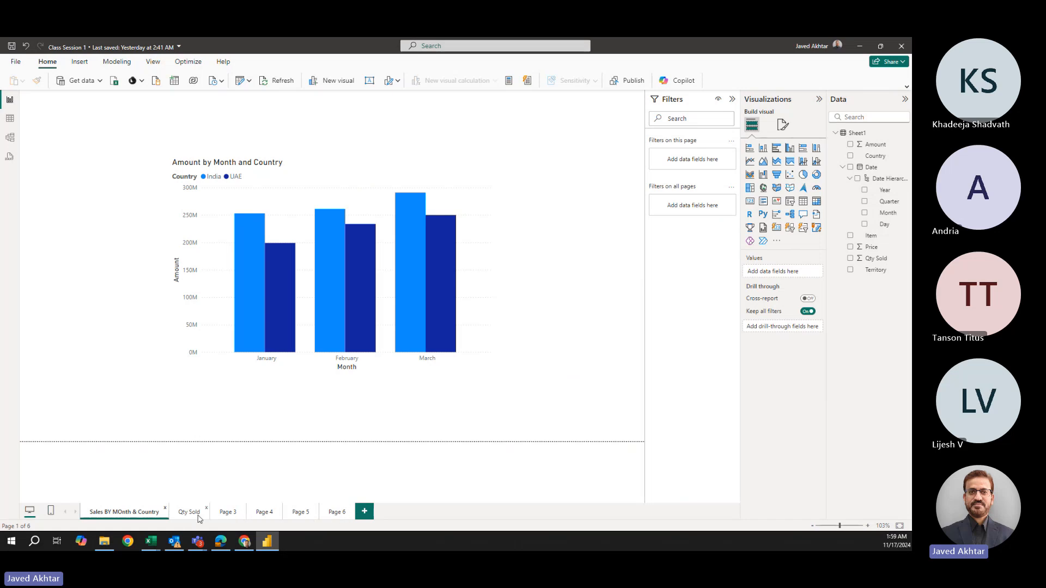
{"action": "left_click", "coordinate": [364, 511]}
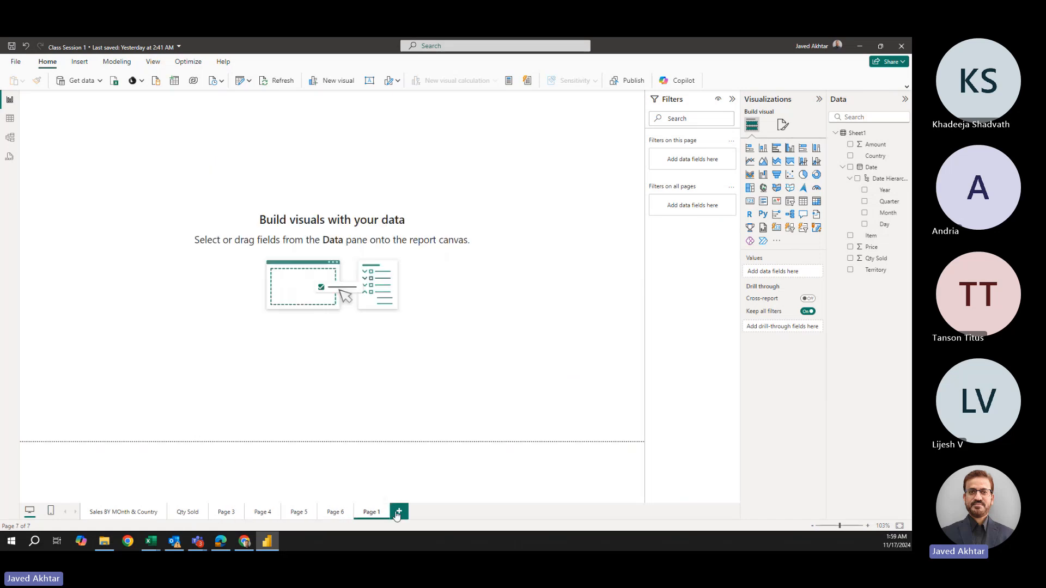
{"action": "left_click", "coordinate": [393, 515]}
{"action": "left_click", "coordinate": [436, 515]}
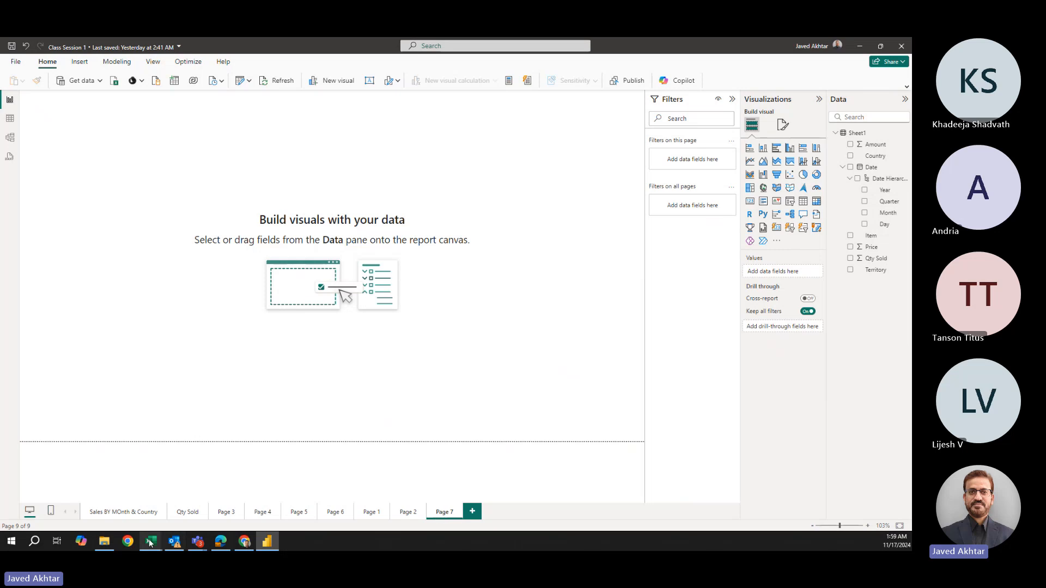
Review the monthly amount chart on the Sales BY MOnth & Country page and look through the Qty Sold page and Page 3.
{"action": "left_click", "coordinate": [117, 515]}
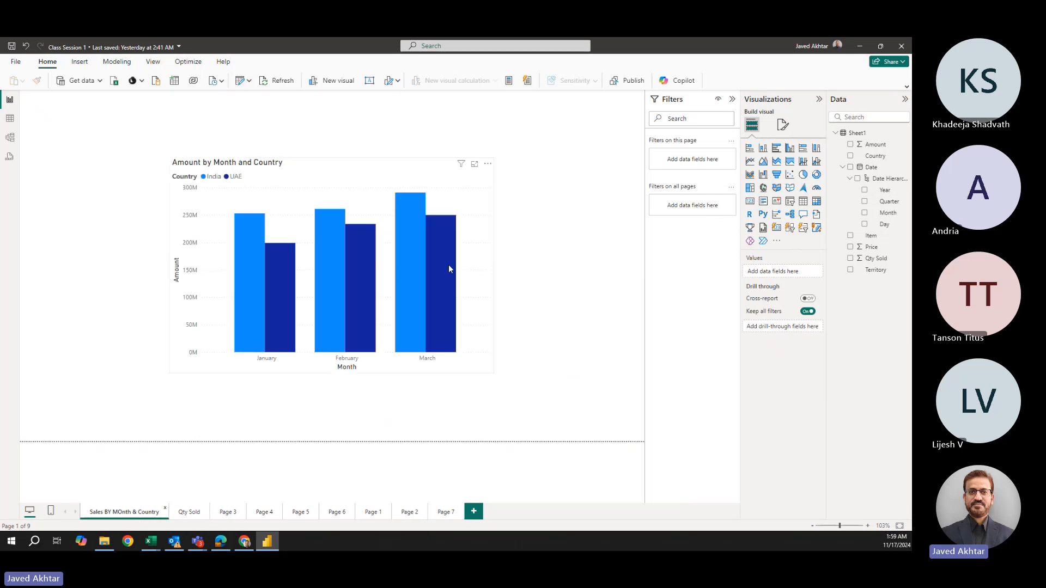
{"action": "left_click", "coordinate": [464, 368]}
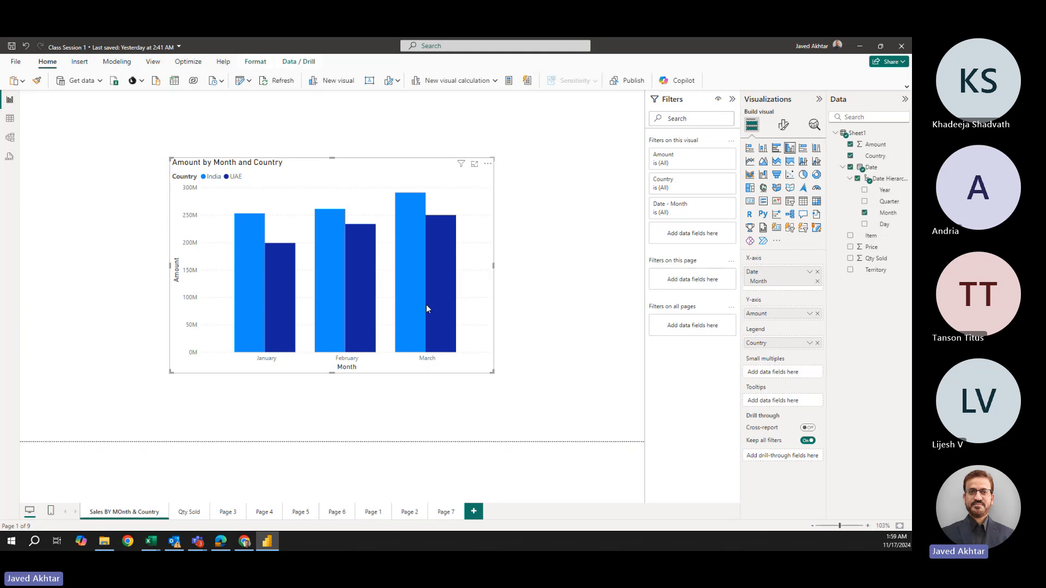
{"action": "left_click", "coordinate": [186, 514]}
{"action": "left_click", "coordinate": [233, 514]}
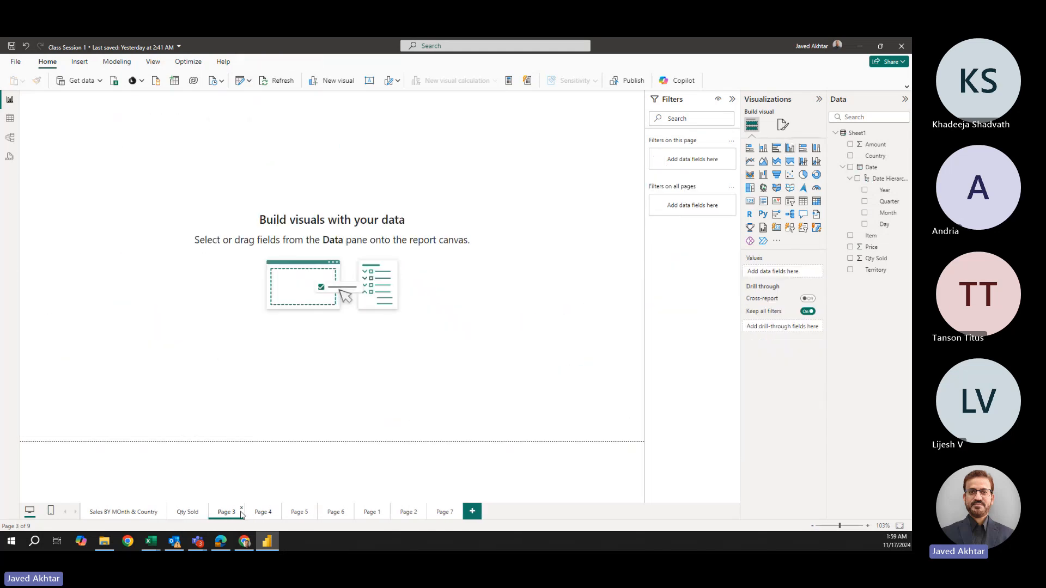
{"action": "left_click", "coordinate": [137, 515]}
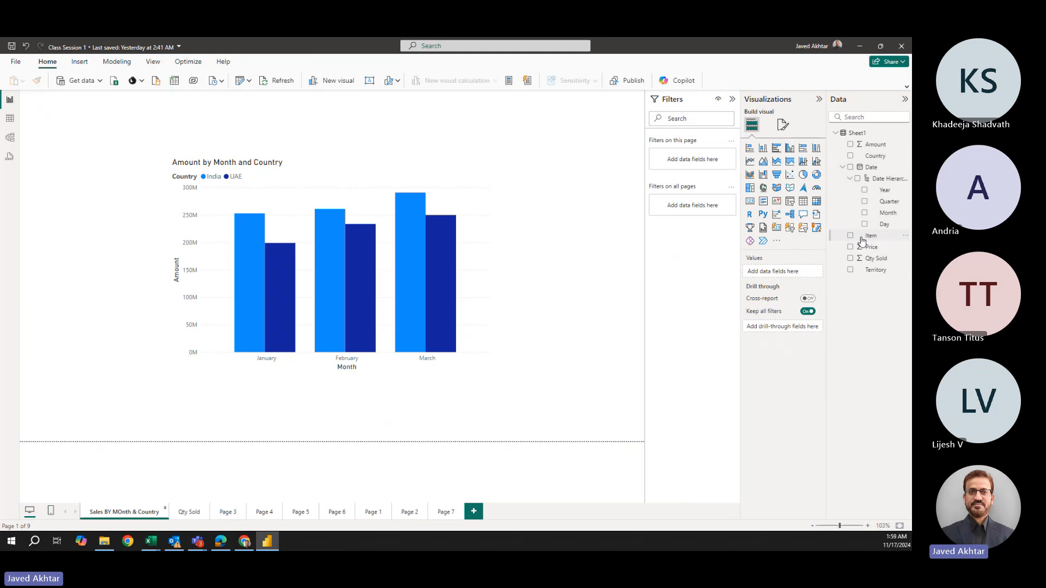
Display the Sheet1 table's rows to examine its sales data columns.
{"action": "left_click", "coordinate": [9, 120]}
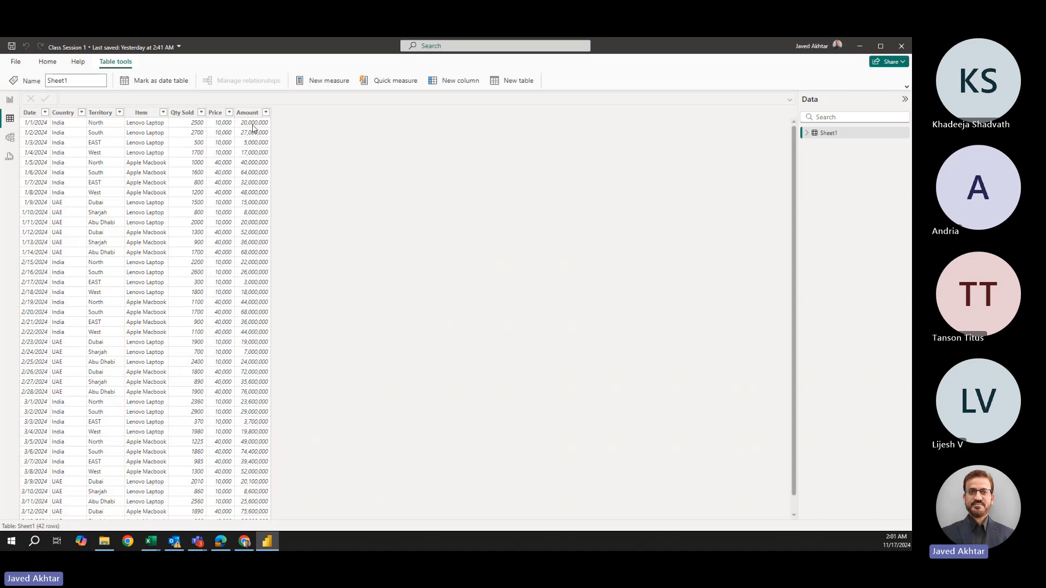
{"action": "left_click", "coordinate": [200, 112]}
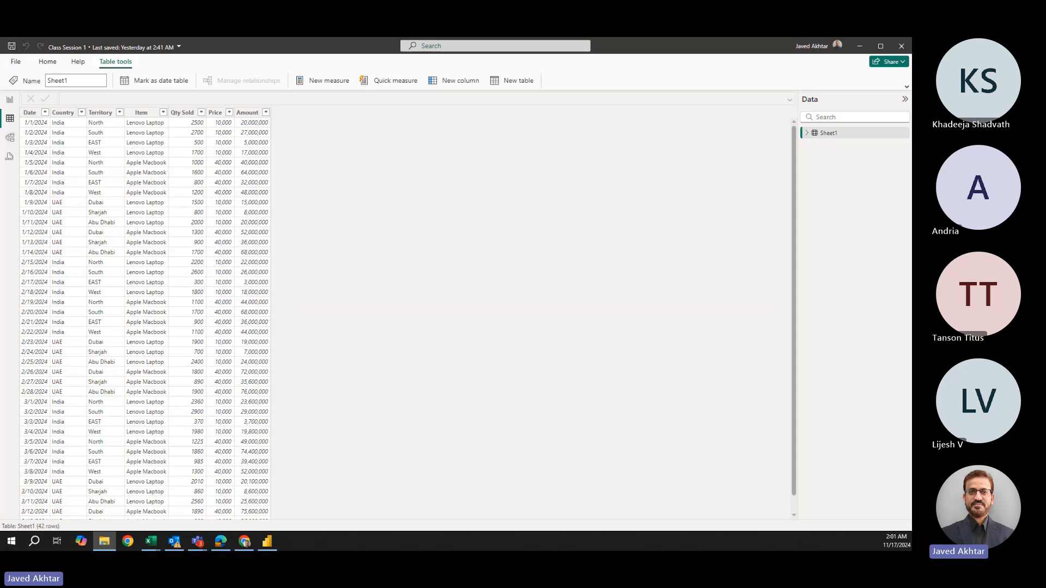
Switch to File Explorer, open the Case study folder and select the CUSTOMER SALES Final Product workbook.
{"action": "left_click_drag", "start_coordinate": [1035, 106], "coordinate": [397, 122]}
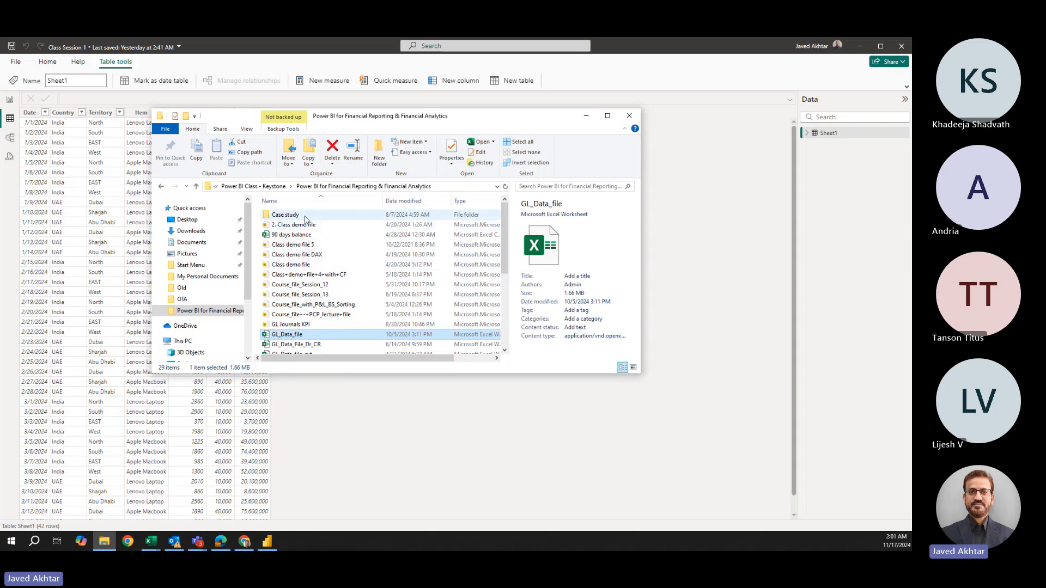
{"action": "double_click", "coordinate": [303, 215]}
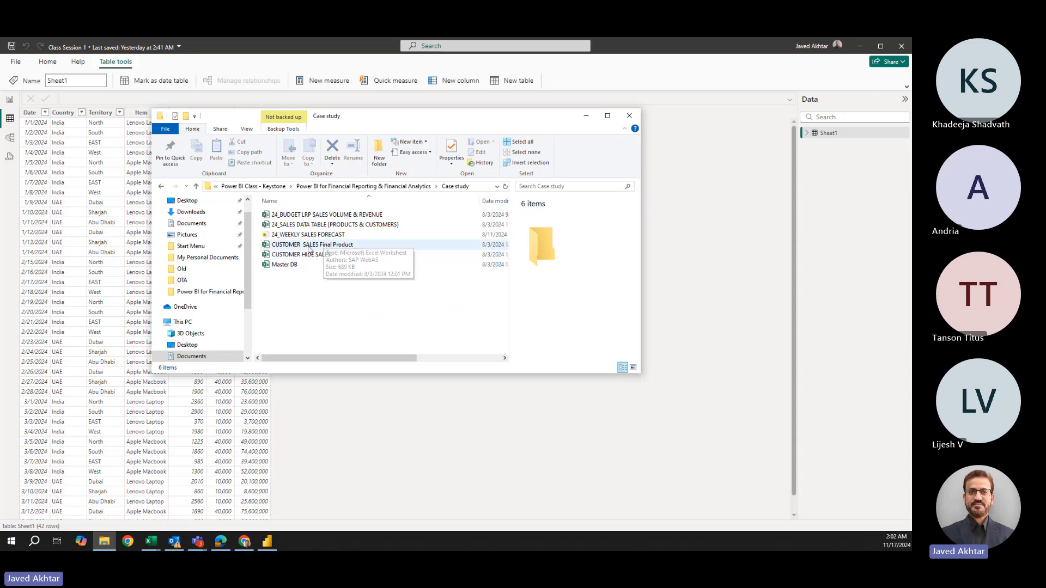
{"action": "left_click", "coordinate": [308, 248]}
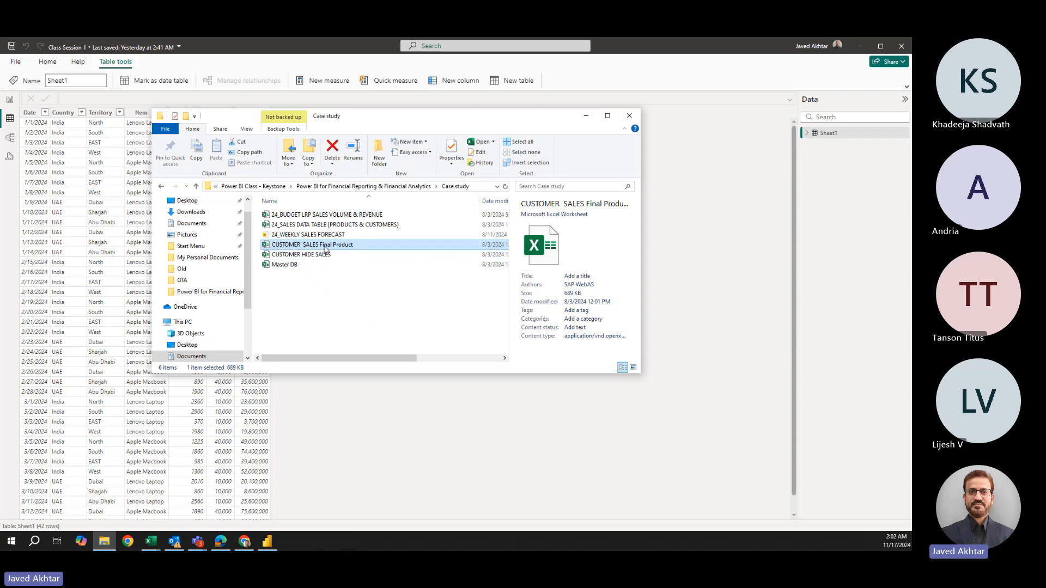
Open the CUSTOMER SALES Final Product workbook from the Case study folder to check its data.
{"action": "left_click", "coordinate": [325, 246]}
{"action": "left_click", "coordinate": [325, 246]}
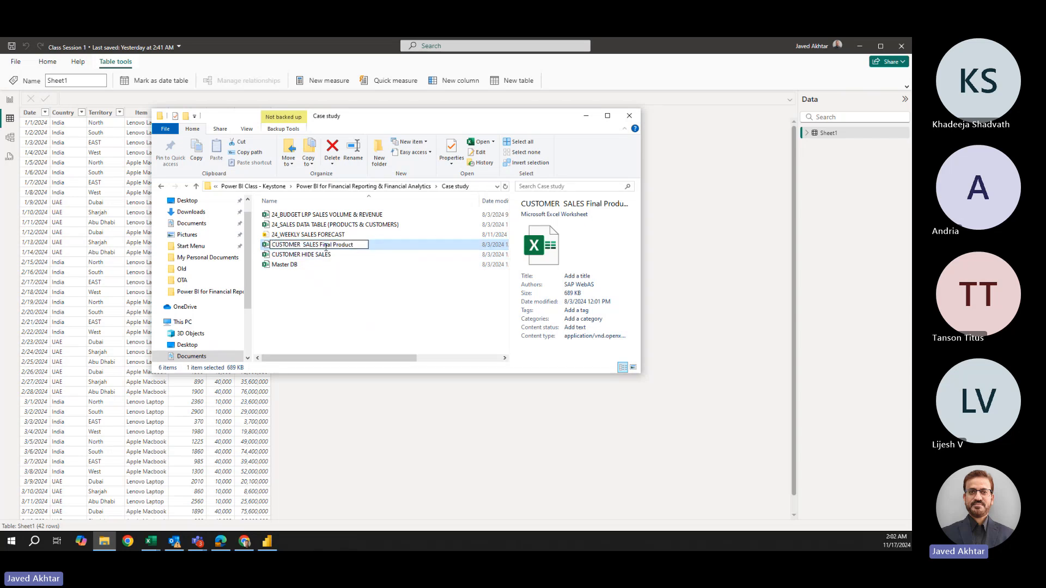
{"action": "double_click", "coordinate": [372, 245]}
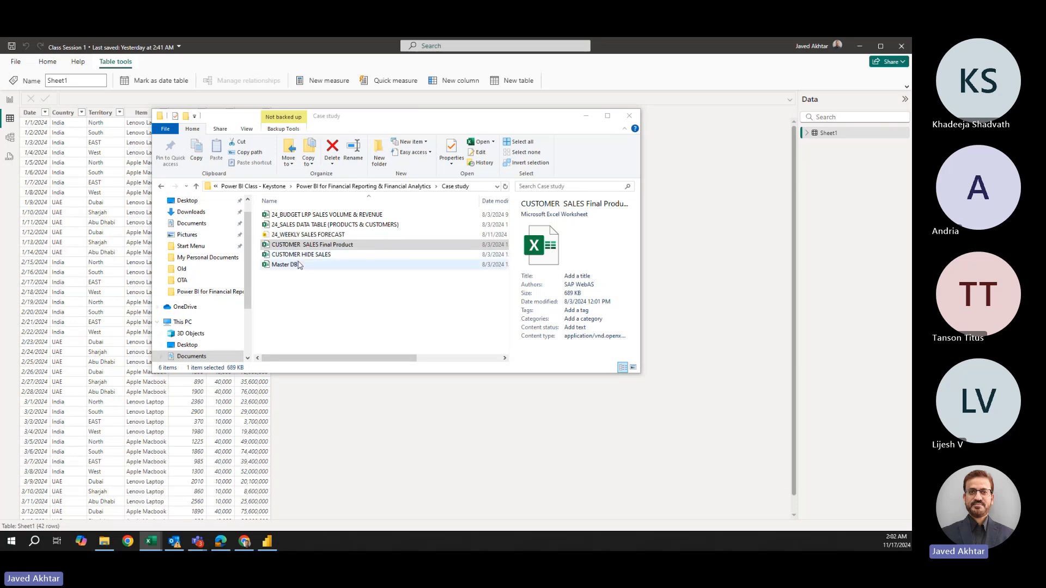
Open the 24_SALES DATA TABLE (PRODUCTS & CUSTOMERS) workbook to check whether it suits as sample data.
{"action": "left_click", "coordinate": [313, 215]}
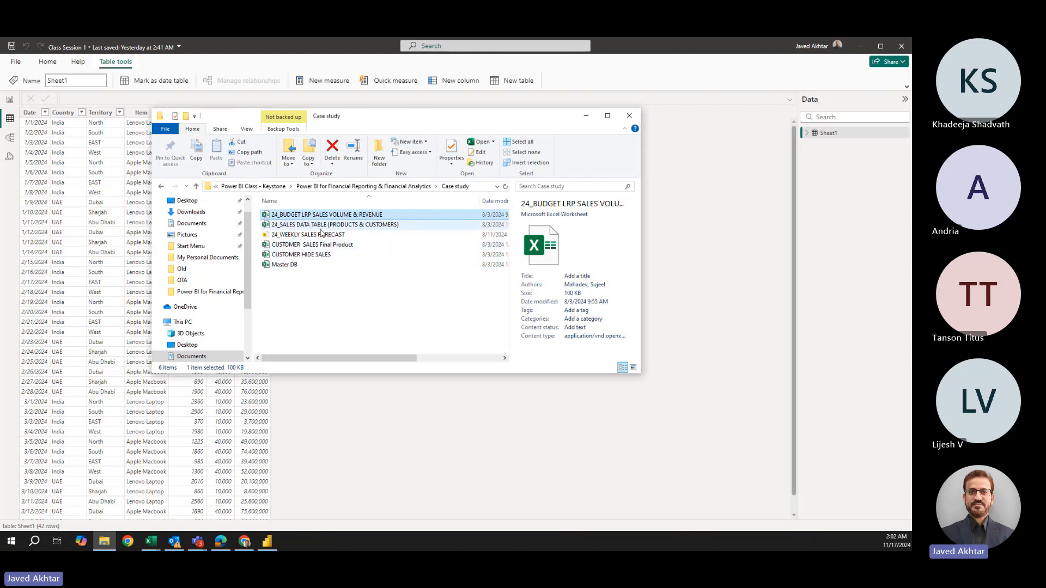
{"action": "left_click", "coordinate": [322, 225]}
{"action": "double_click", "coordinate": [321, 225]}
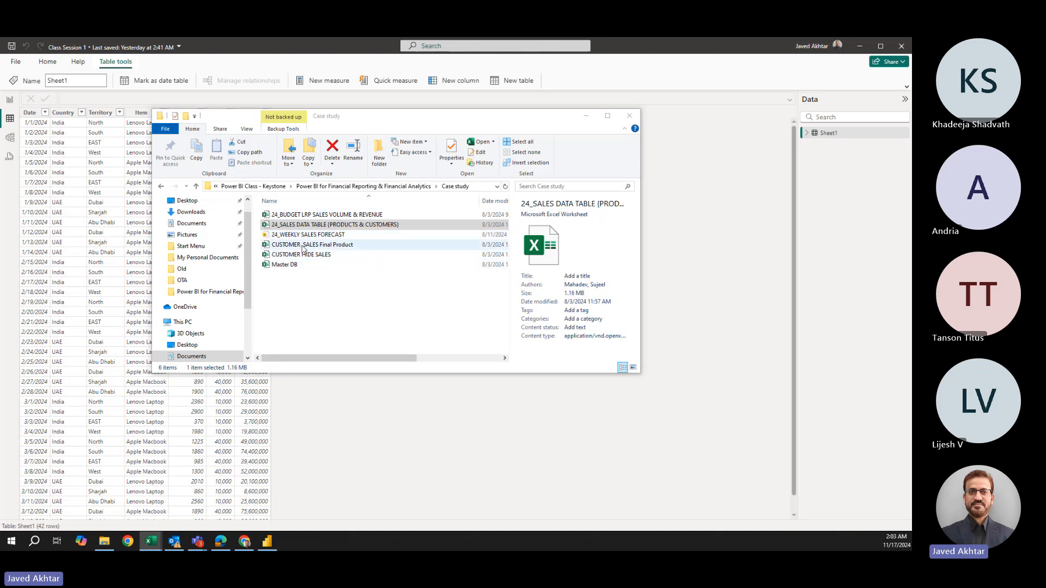
Look through the Power BI for Financial Reporting & Financial Analytics folder and its parent folder for a sample data file.
{"action": "left_click", "coordinate": [370, 186]}
{"action": "scroll", "coordinate": [303, 301], "scroll_direction": "down", "scroll_amount": 3}
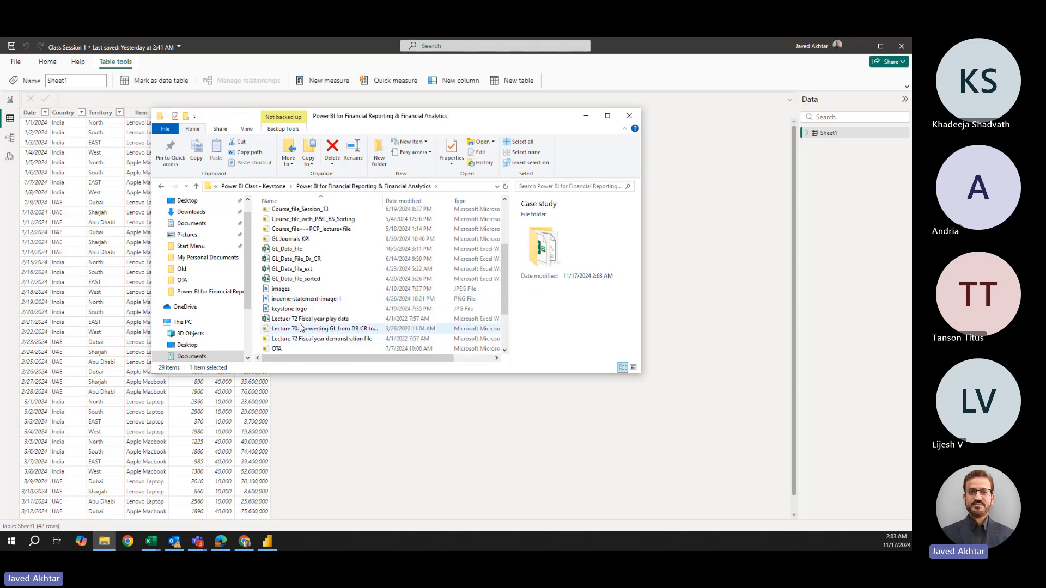
{"action": "scroll", "coordinate": [302, 326], "scroll_direction": "up", "scroll_amount": 3}
{"action": "scroll", "coordinate": [305, 316], "scroll_direction": "down", "scroll_amount": 2}
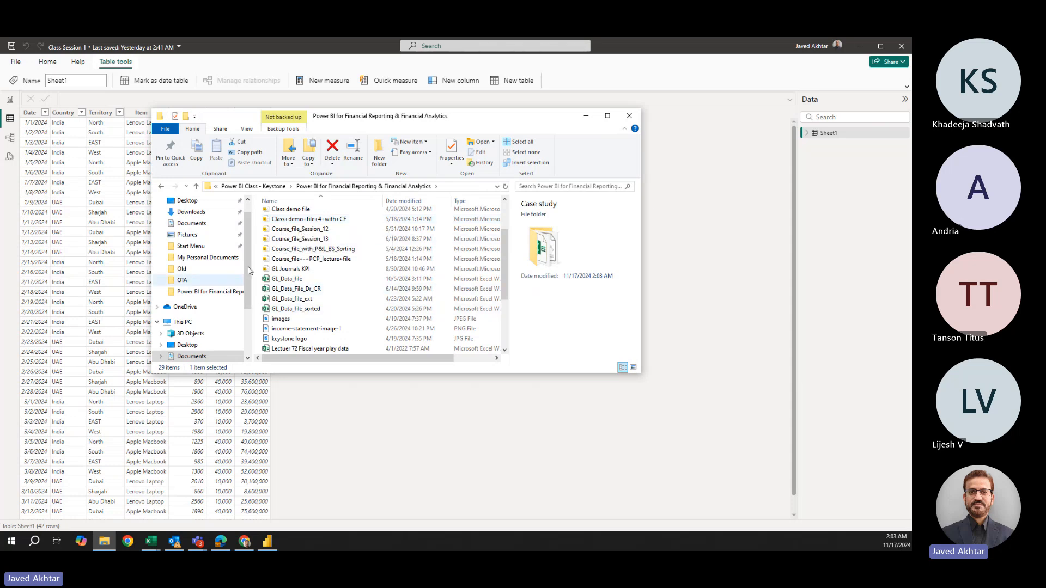
{"action": "left_click", "coordinate": [275, 187]}
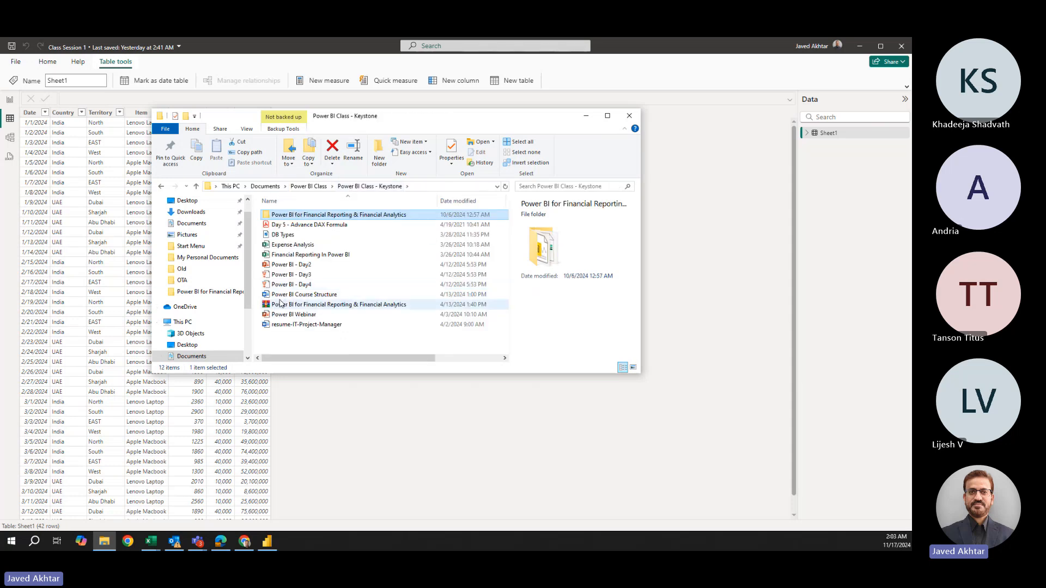
Look through the subfolders of My Personal Documents for sample data.
{"action": "left_click", "coordinate": [199, 257]}
{"action": "scroll", "coordinate": [309, 278], "scroll_direction": "down", "scroll_amount": 5}
{"action": "scroll", "coordinate": [308, 278], "scroll_direction": "down", "scroll_amount": 2}
{"action": "scroll", "coordinate": [313, 313], "scroll_direction": "up", "scroll_amount": 2}
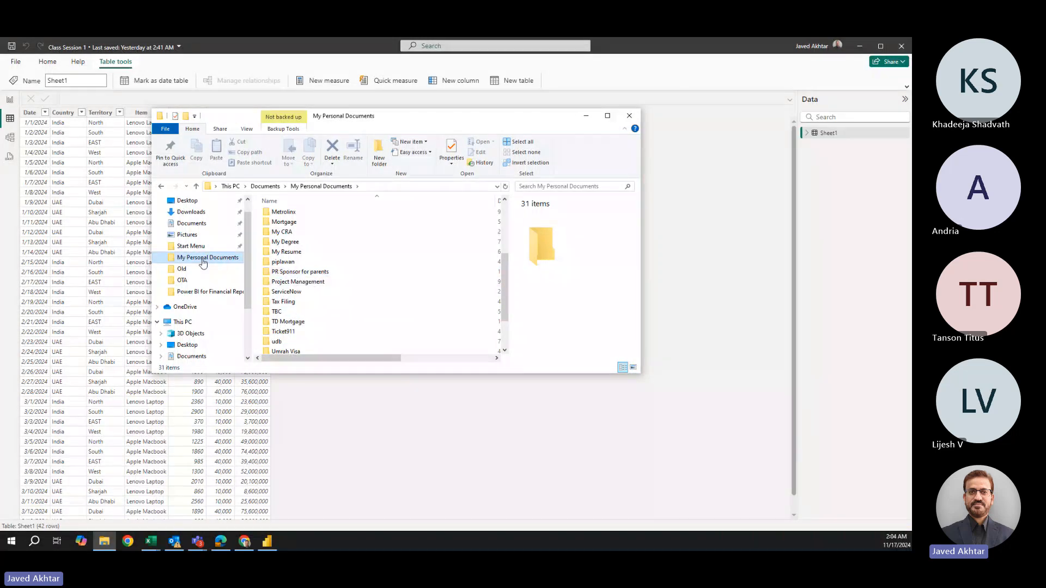
{"action": "scroll", "coordinate": [283, 267], "scroll_direction": "up", "scroll_amount": 4}
{"action": "scroll", "coordinate": [286, 289], "scroll_direction": "down", "scroll_amount": 5}
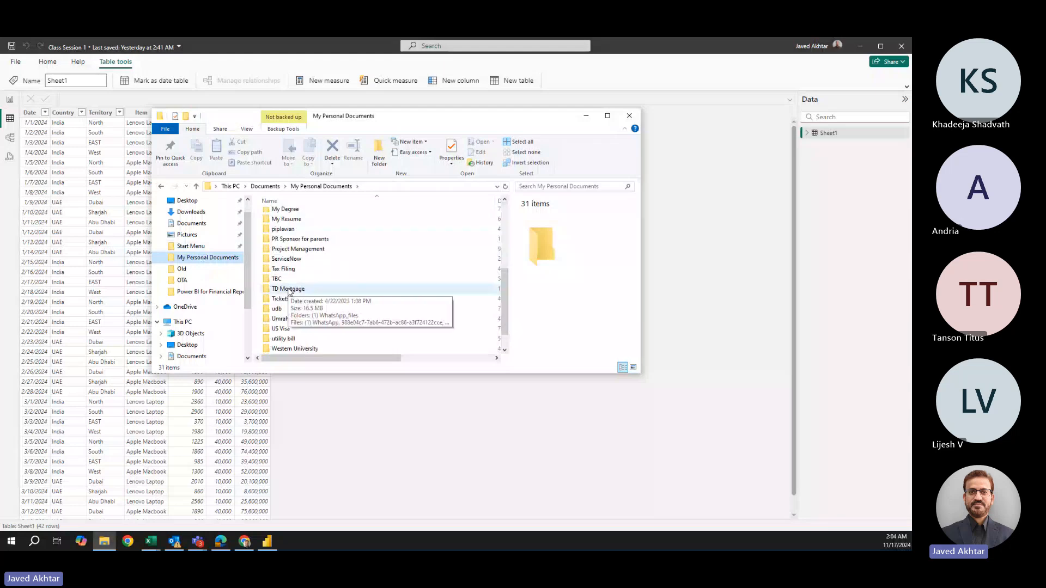
{"action": "scroll", "coordinate": [287, 293], "scroll_direction": "up", "scroll_amount": 5}
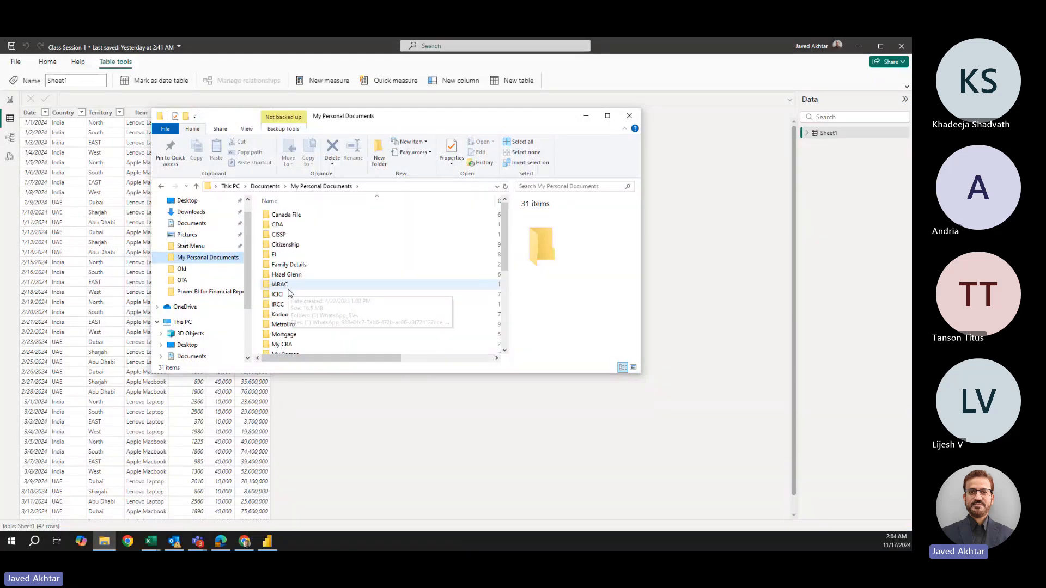
Open the Sample Business Data workbook from the Power BI for Financial Reporting & Financial Analytics folder.
{"action": "left_click", "coordinate": [188, 294]}
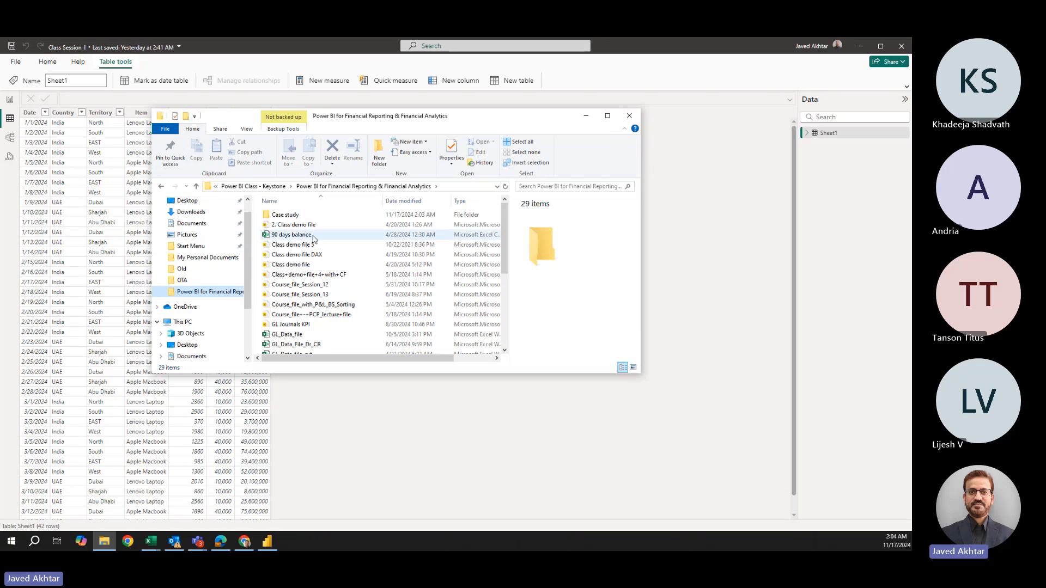
{"action": "left_click", "coordinate": [310, 239]}
{"action": "scroll", "coordinate": [322, 284], "scroll_direction": "down", "scroll_amount": 4}
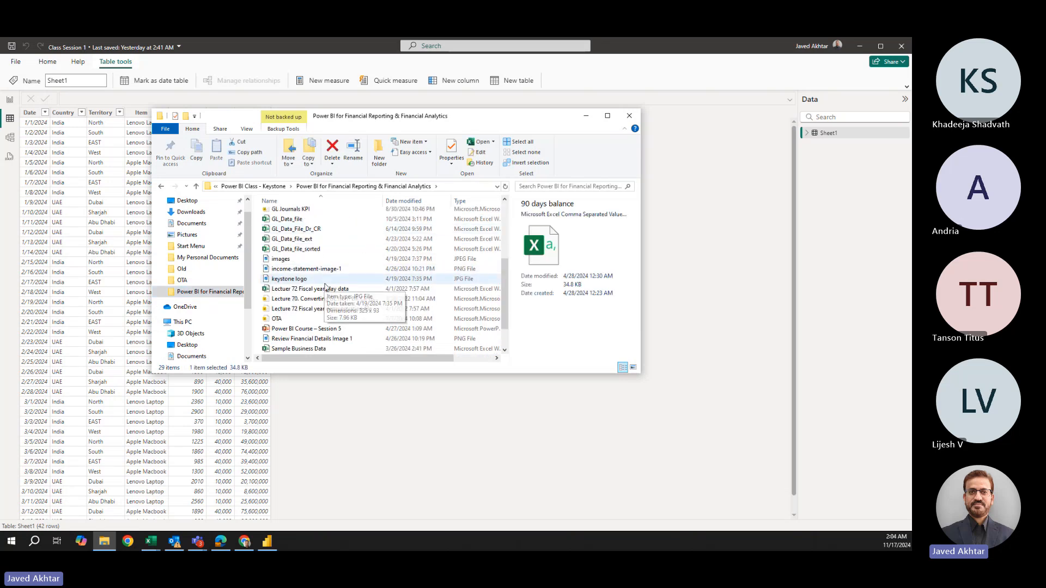
{"action": "scroll", "coordinate": [315, 283], "scroll_direction": "down", "scroll_amount": 1}
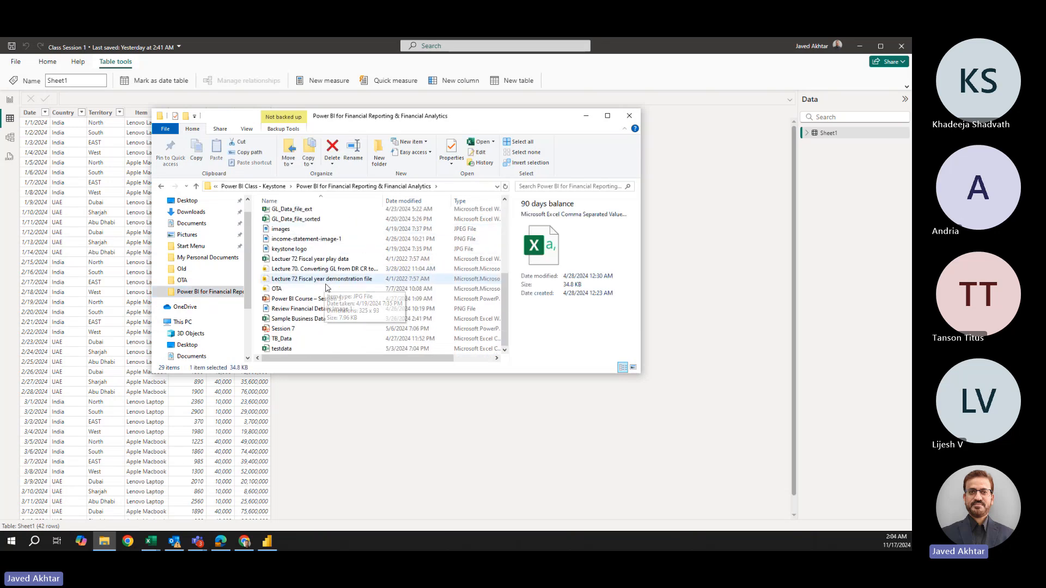
{"action": "left_click", "coordinate": [313, 320]}
{"action": "double_click", "coordinate": [313, 320]}
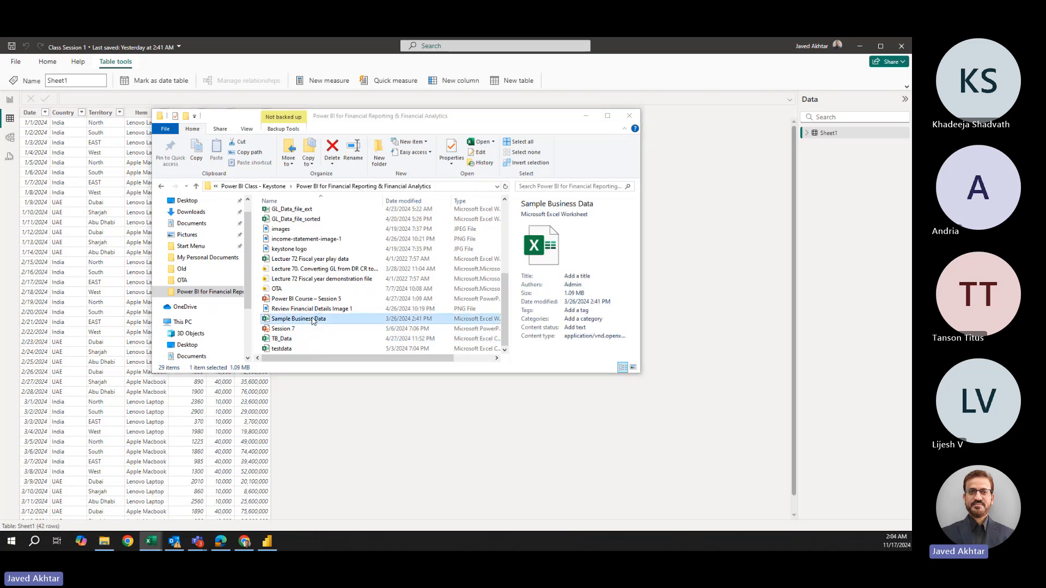
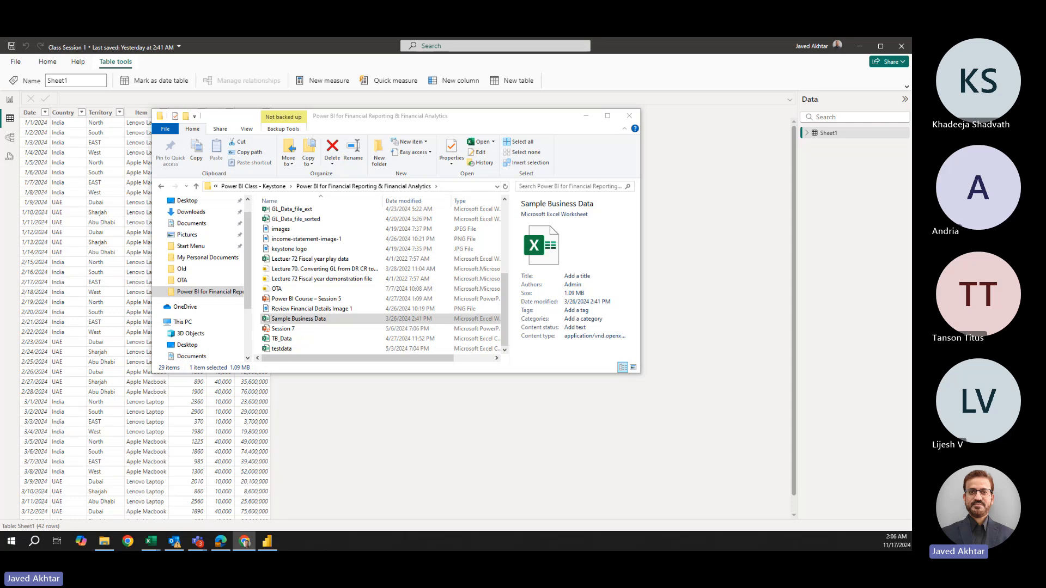
Switch to the AdventureWorks Sales workbook in Excel, bring its window onto the shared screen and maximize it.
{"action": "key", "text": "alt+Tab"}
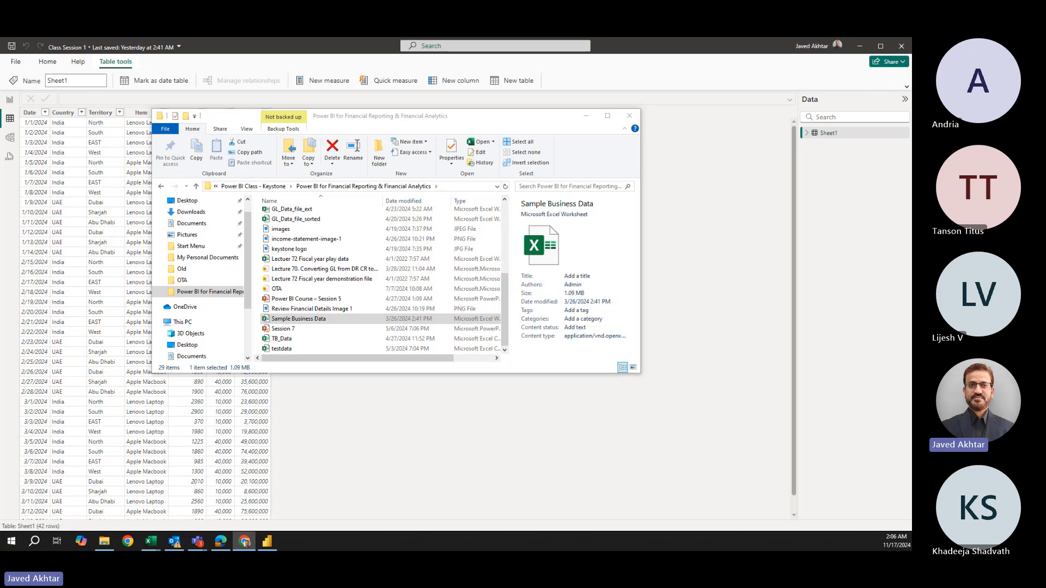
{"action": "key", "text": "alt+Tab"}
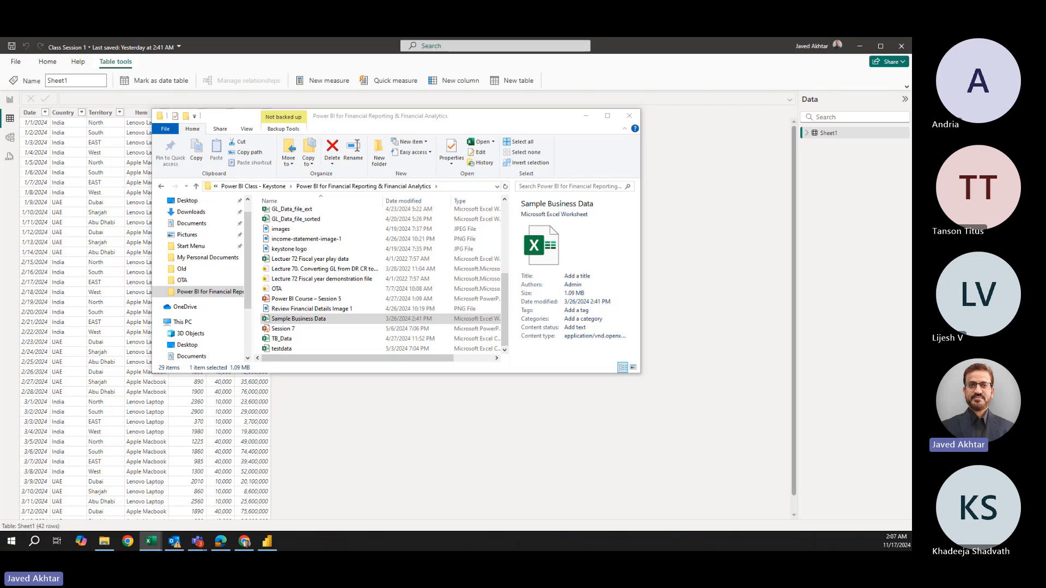
{"action": "left_click_drag", "start_coordinate": [912, 177], "coordinate": [342, 115]}
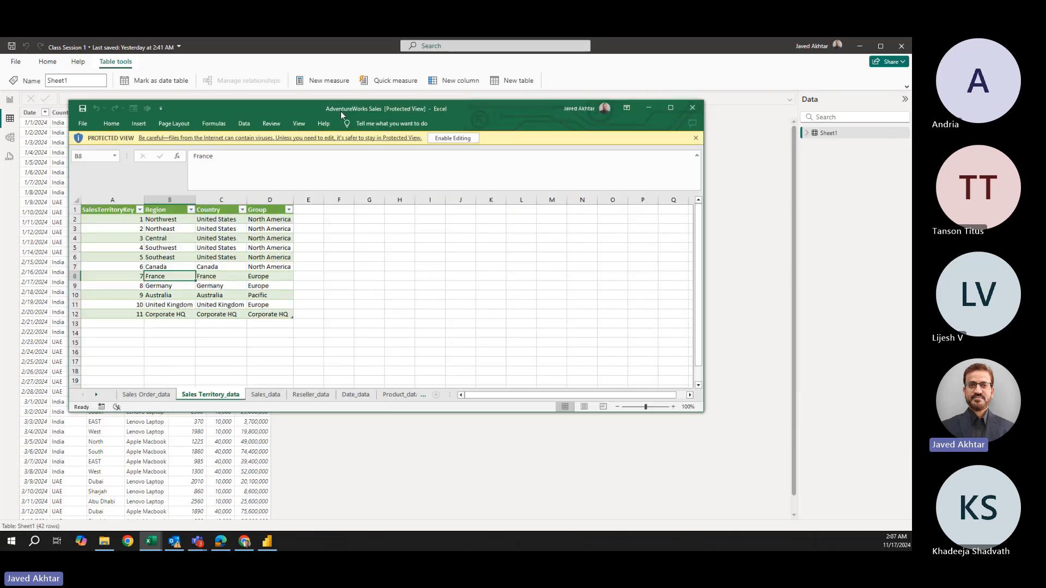
{"action": "double_click", "coordinate": [535, 108]}
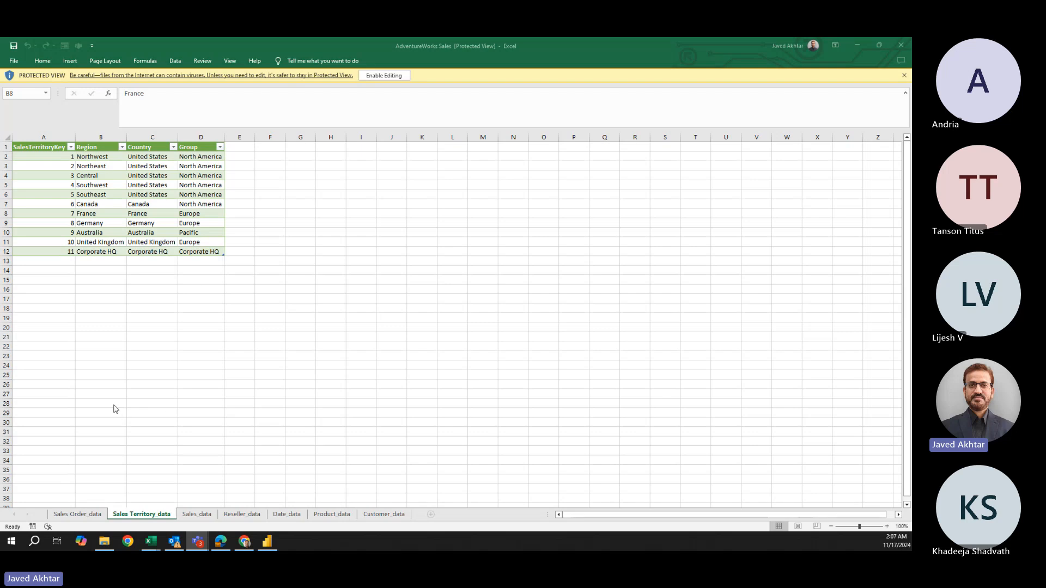
View the Sales Order_data sheet, then examine the CustomerKey, Customer ID, Customer and City headings on Customer_data.
{"action": "left_click", "coordinate": [90, 517]}
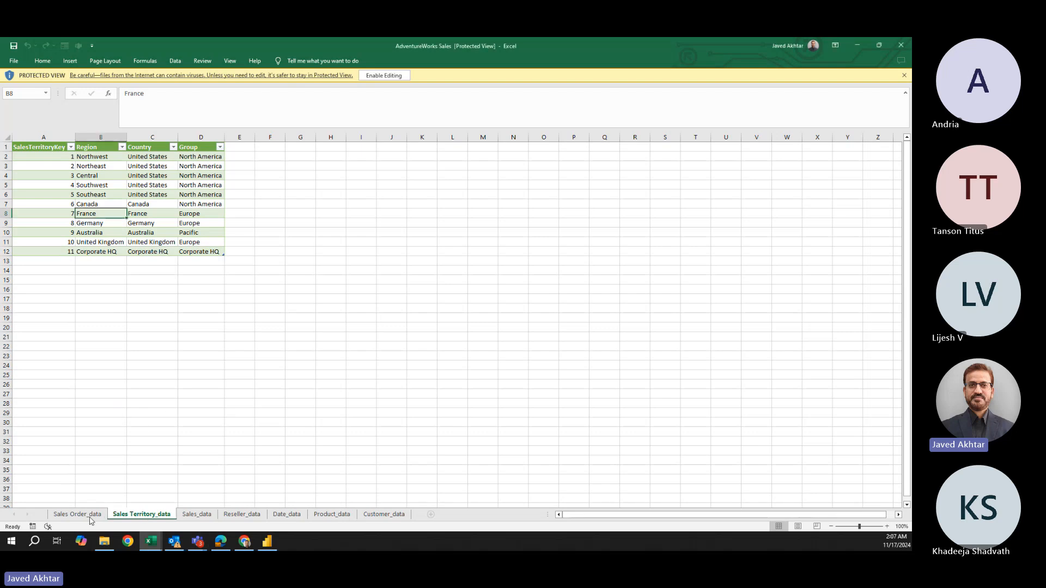
{"action": "left_click", "coordinate": [78, 514]}
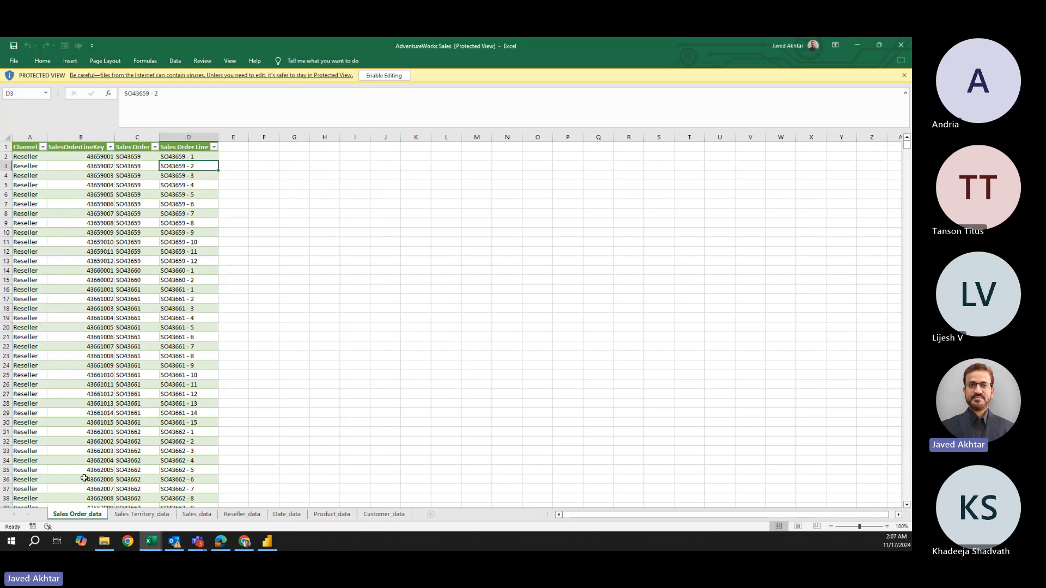
{"action": "left_click", "coordinate": [392, 516]}
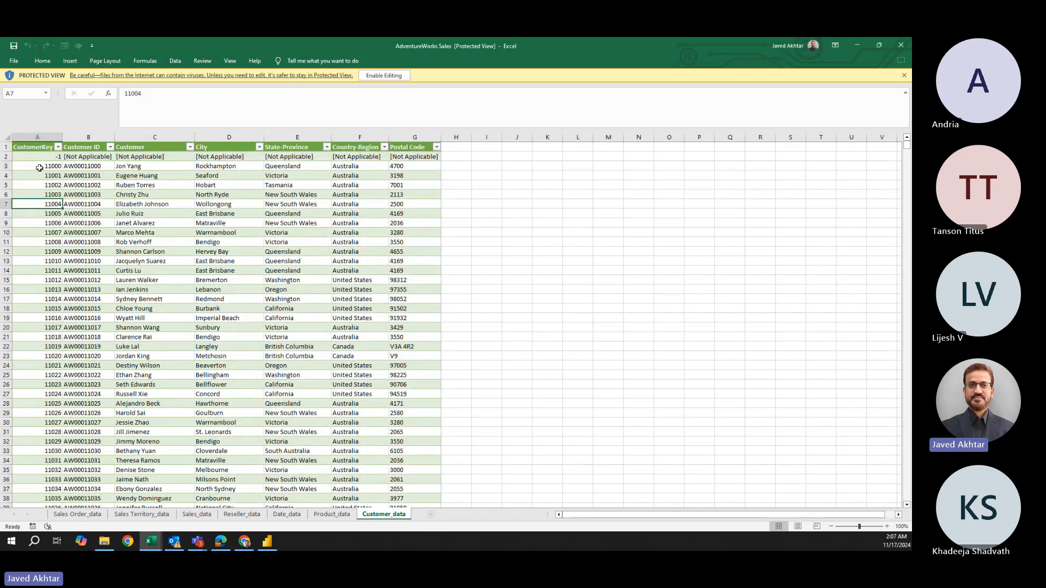
{"action": "left_click", "coordinate": [41, 147]}
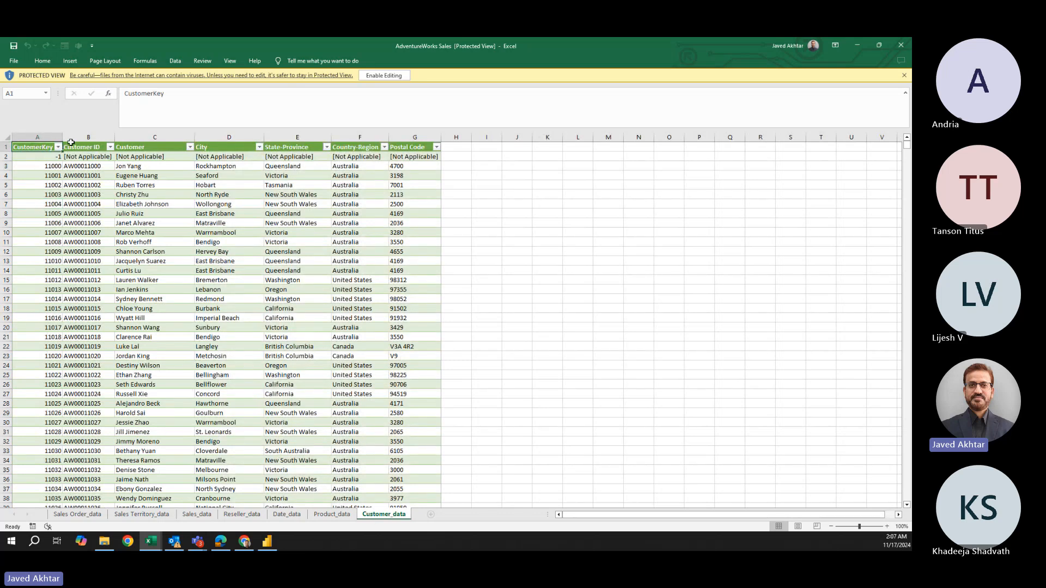
{"action": "left_click", "coordinate": [84, 147]}
{"action": "left_click", "coordinate": [122, 146]}
{"action": "left_click", "coordinate": [212, 145]}
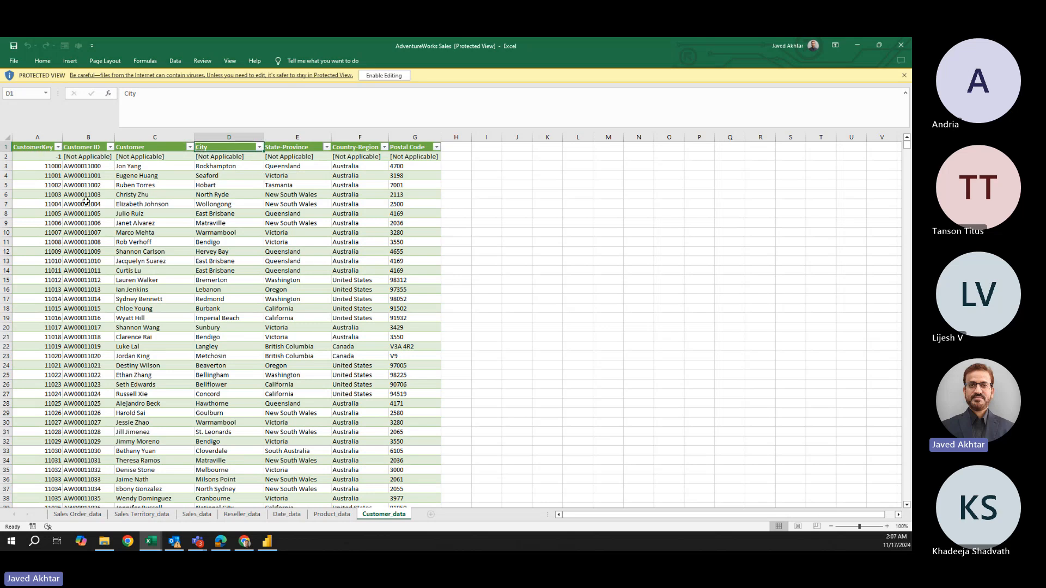
Examine sample customer records on the Customer_data sheet across the ID, customer, city, state, country and postal code columns.
{"action": "left_click", "coordinate": [89, 200]}
{"action": "left_click", "coordinate": [133, 202]}
{"action": "left_click", "coordinate": [210, 196]}
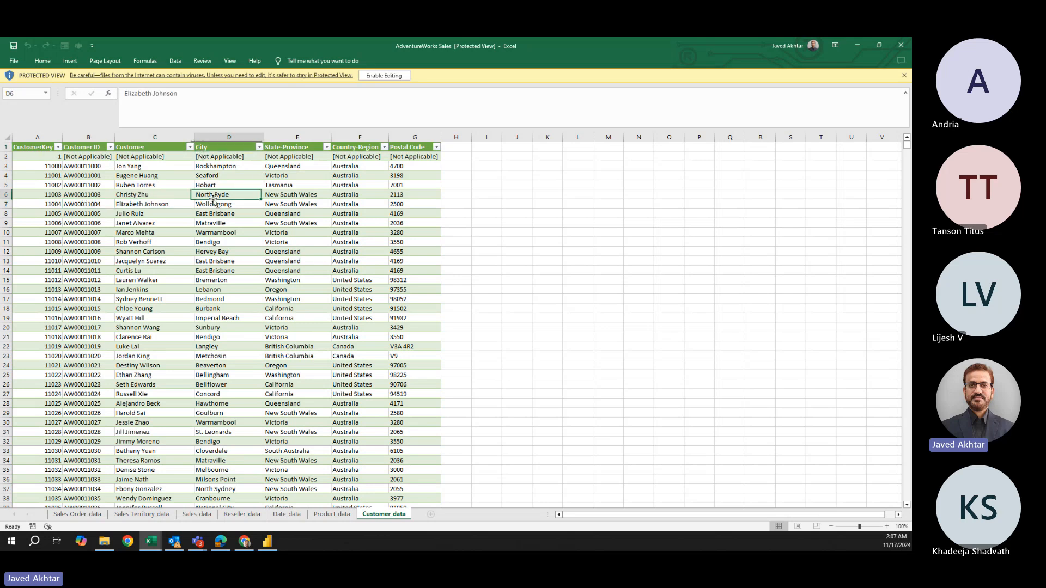
{"action": "left_click", "coordinate": [312, 198]}
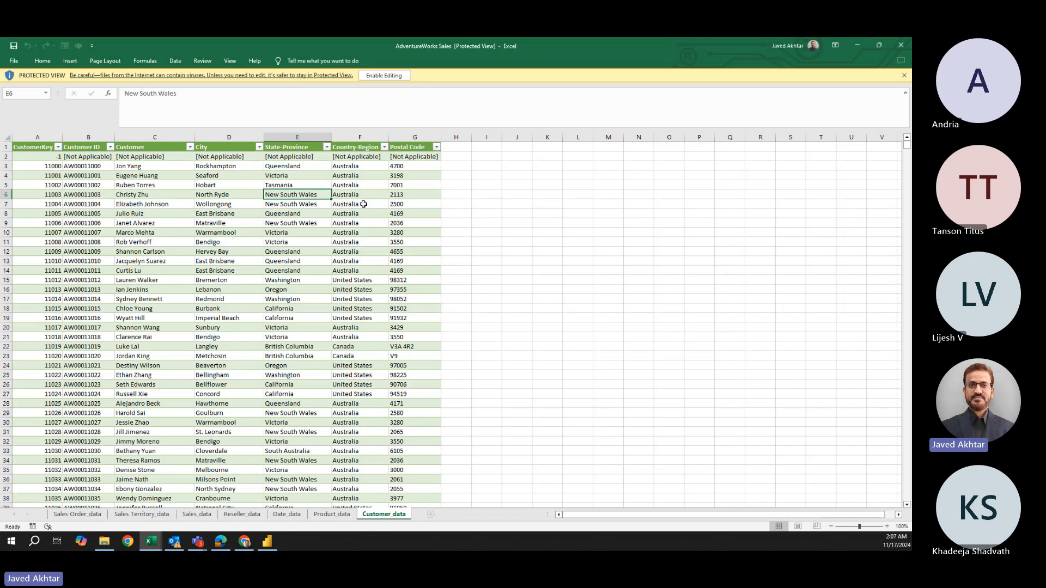
{"action": "left_click", "coordinate": [378, 200]}
{"action": "left_click", "coordinate": [412, 196]}
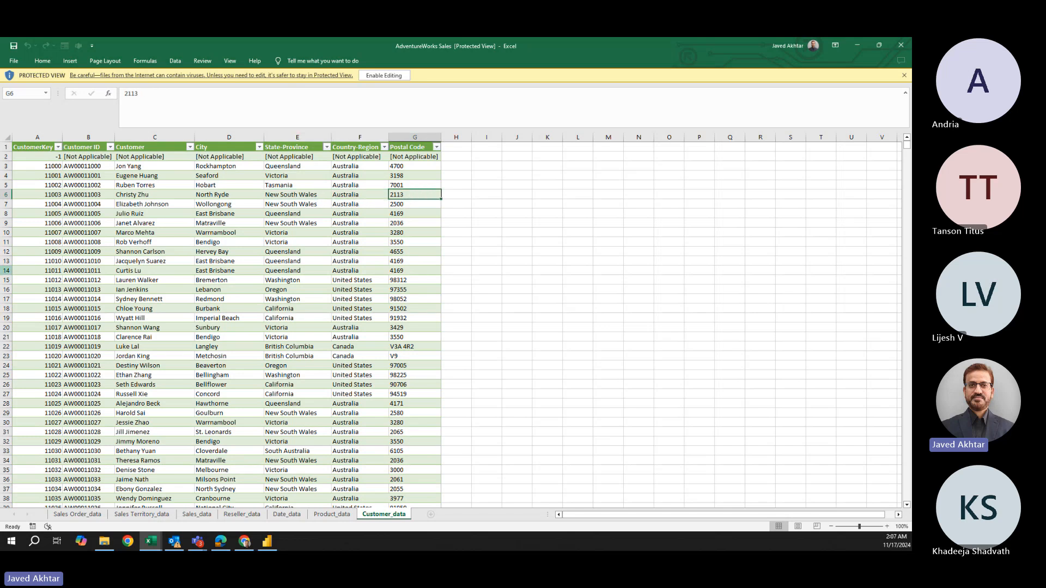
{"action": "left_click_drag", "start_coordinate": [79, 280], "coordinate": [308, 300]}
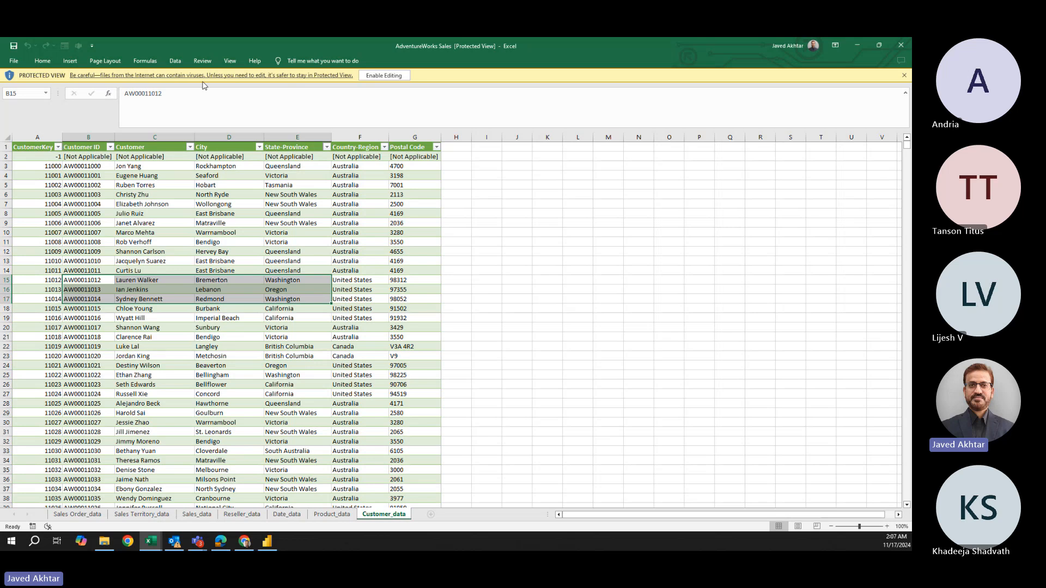
{"action": "scroll", "coordinate": [360, 357], "scroll_direction": "down", "scroll_amount": 20}
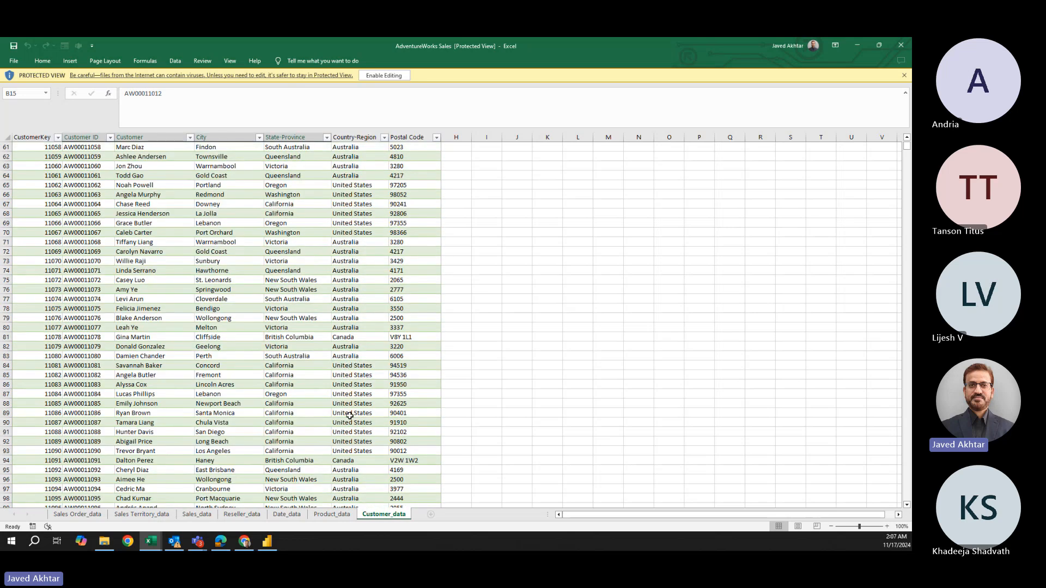
{"action": "scroll", "coordinate": [349, 415], "scroll_direction": "down", "scroll_amount": 20}
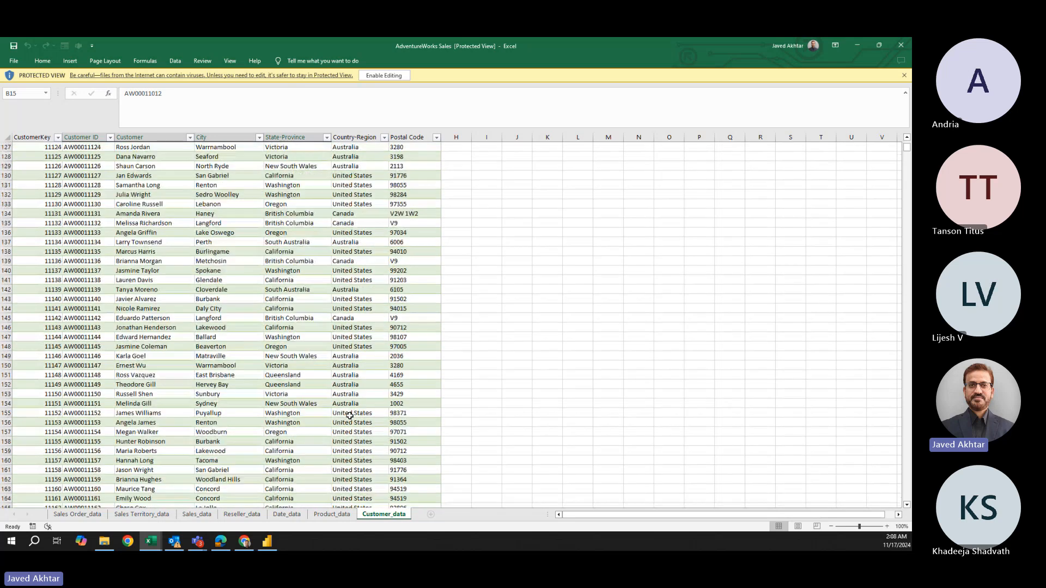
{"action": "scroll", "coordinate": [349, 415], "scroll_direction": "up", "scroll_amount": 20}
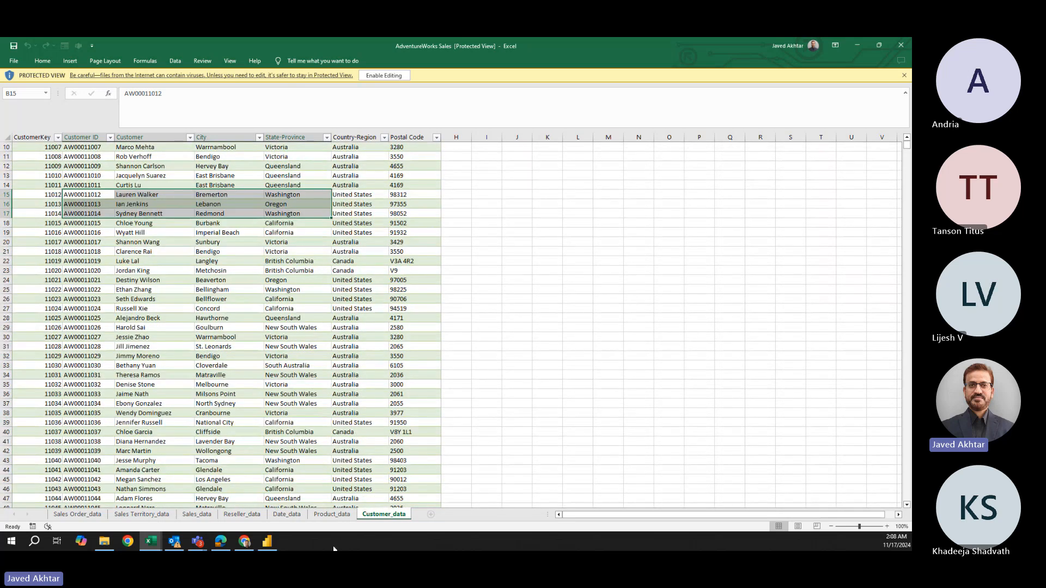
Examine the Product_data sheet's columns, from ProductKey, SKU, Product and Standard Cost through Color, List Price, Model, Subcategory and Category.
{"action": "left_click", "coordinate": [332, 515]}
{"action": "left_click", "coordinate": [21, 147]}
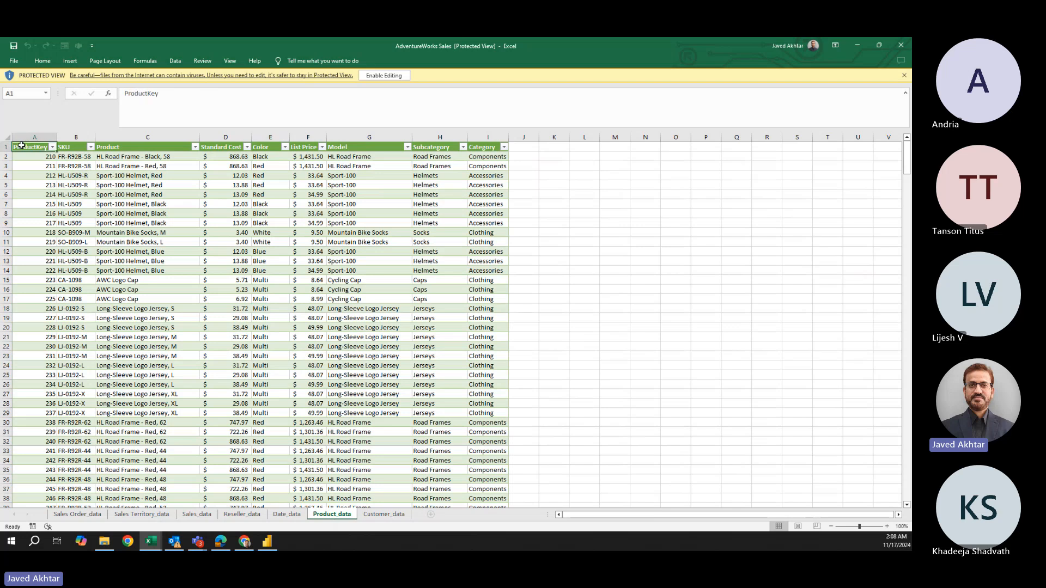
{"action": "left_click", "coordinate": [75, 148]}
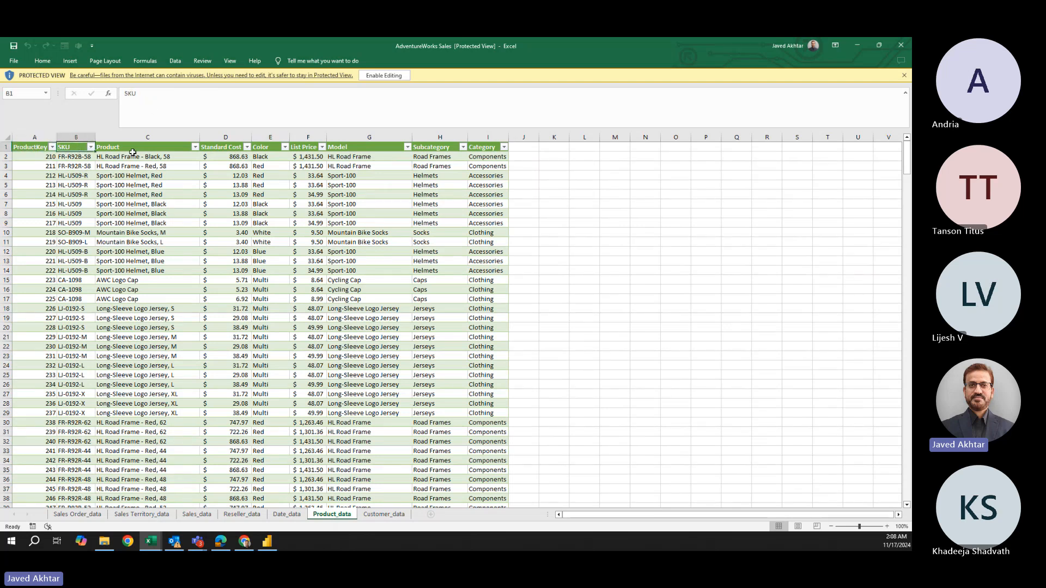
{"action": "left_click", "coordinate": [158, 149]}
{"action": "left_click", "coordinate": [234, 150]}
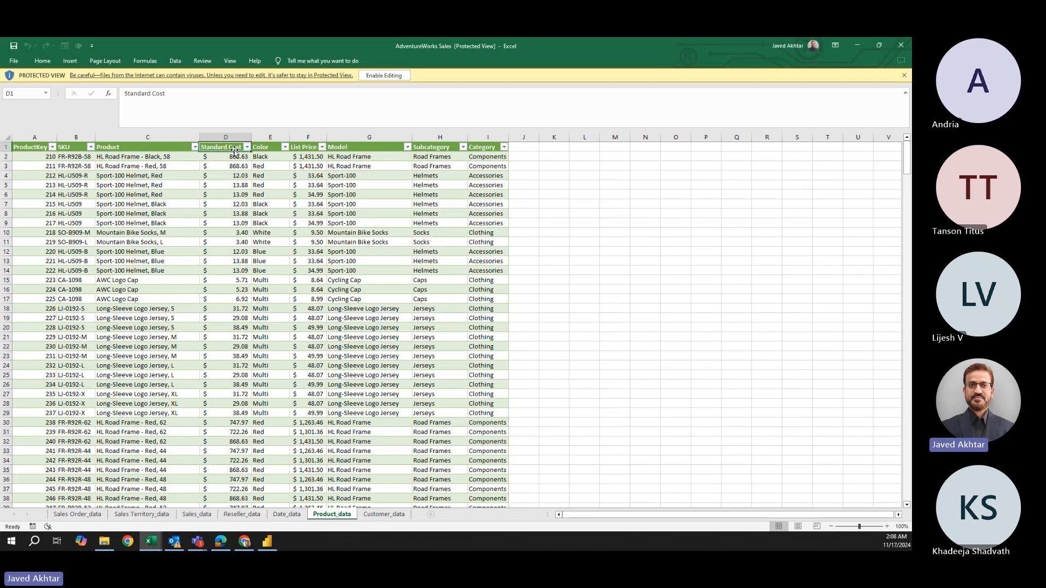
{"action": "left_click", "coordinate": [275, 153]}
{"action": "left_click", "coordinate": [313, 153]}
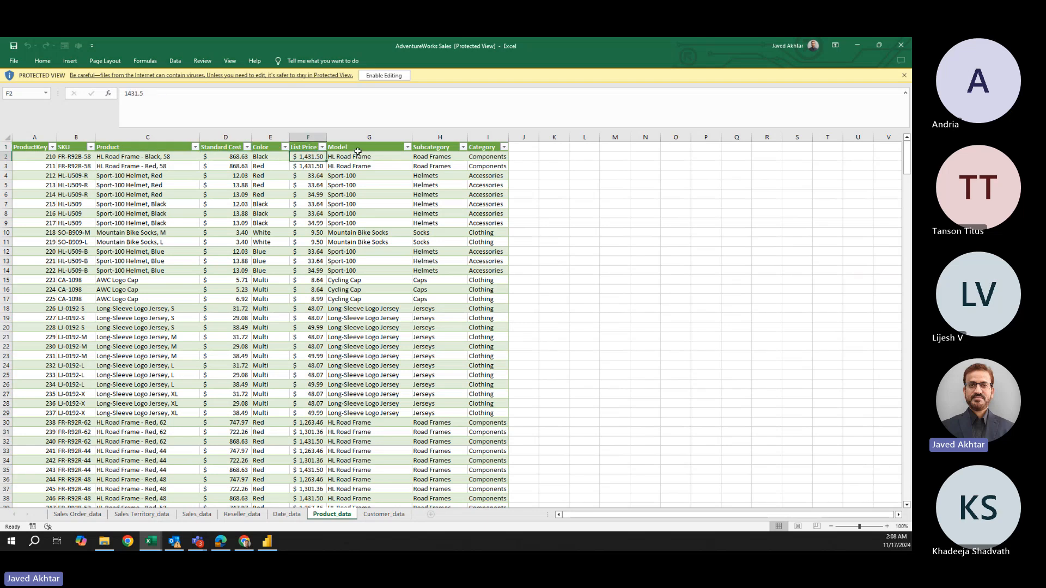
{"action": "left_click", "coordinate": [373, 149]}
{"action": "left_click", "coordinate": [425, 148]}
{"action": "left_click", "coordinate": [437, 144]}
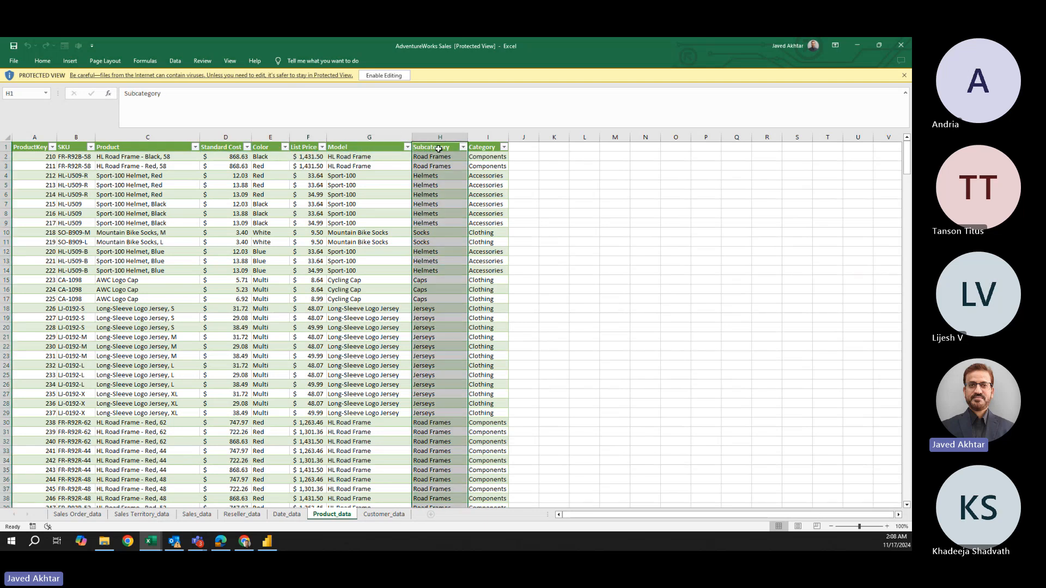
{"action": "left_click", "coordinate": [479, 165]}
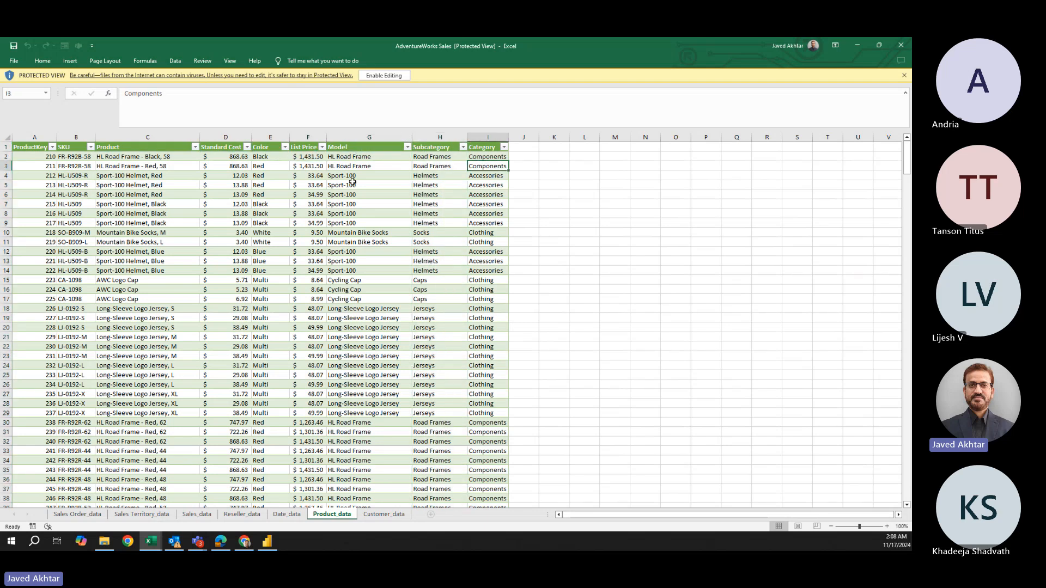
Examine the Fiscal Quarter, Month, Full Date and MonthKey columns on the Date_data sheet.
{"action": "left_click", "coordinate": [288, 515]}
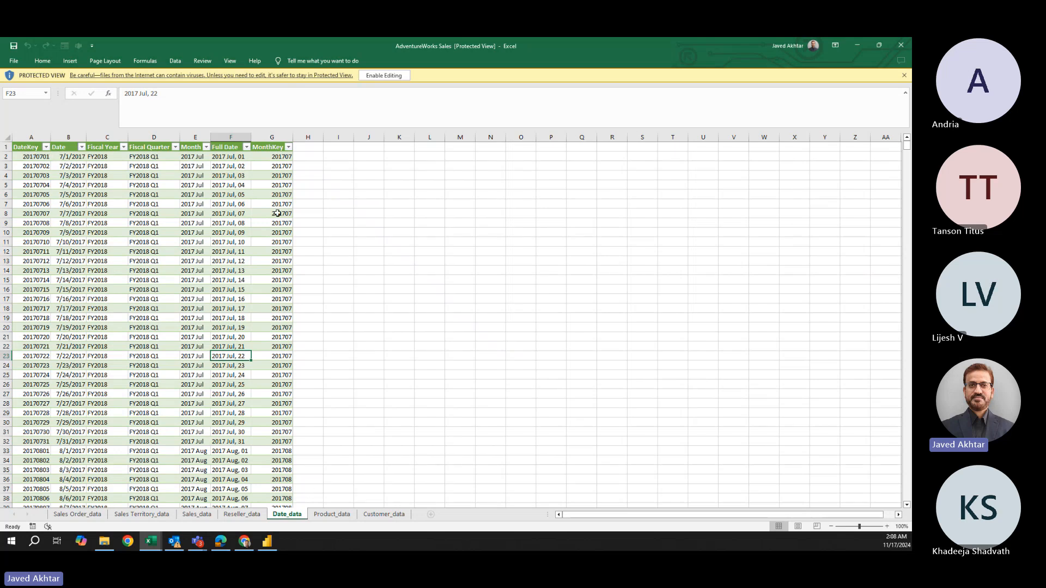
{"action": "left_click", "coordinate": [146, 146]}
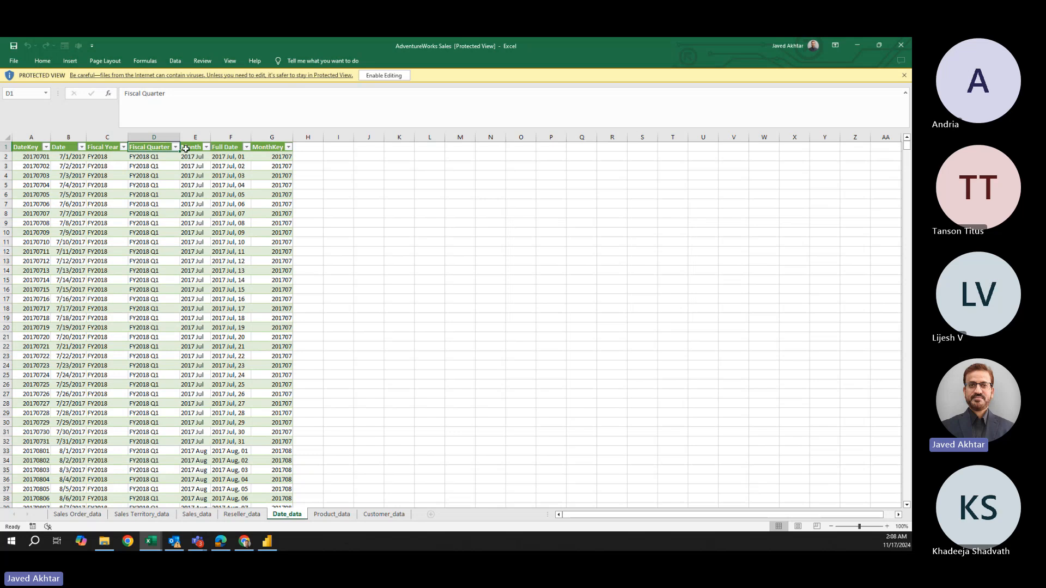
{"action": "left_click", "coordinate": [189, 148]}
{"action": "left_click", "coordinate": [231, 148]}
{"action": "left_click", "coordinate": [273, 154]}
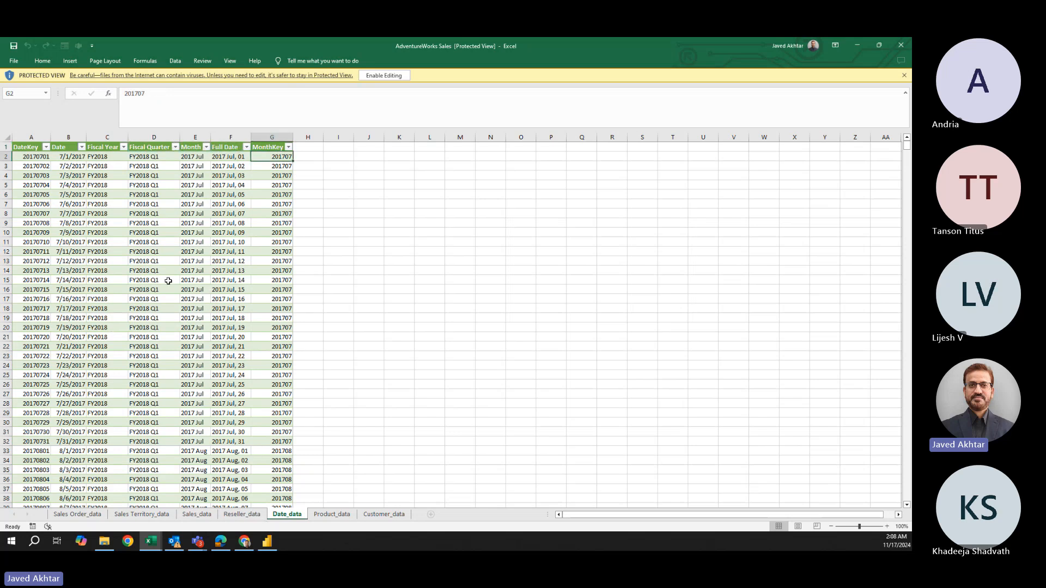
Examine the ResellerKey, Reseller ID and City columns on Reseller_data and compare the sheet with Customer_data.
{"action": "left_click", "coordinate": [242, 514]}
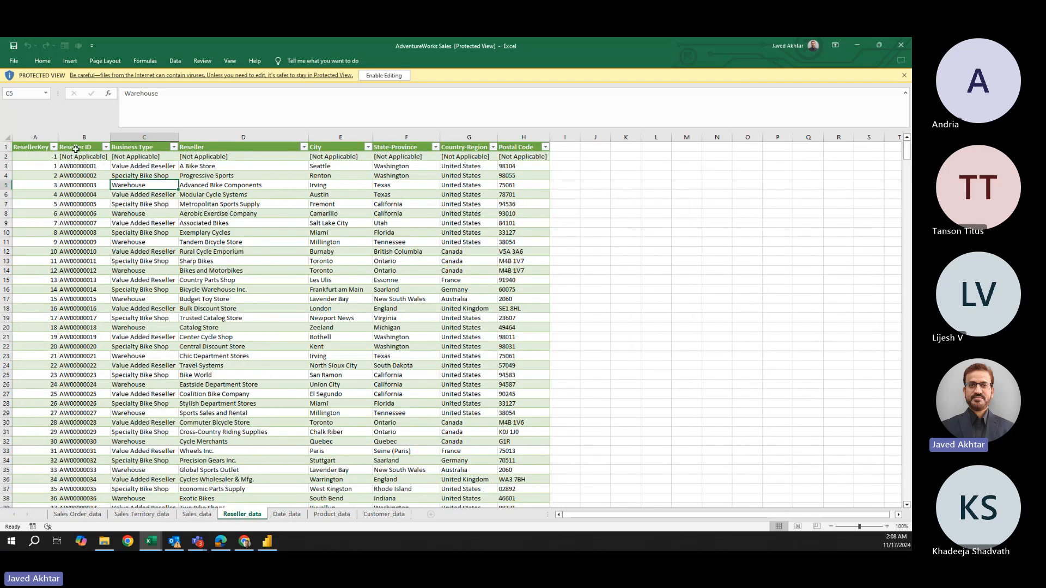
{"action": "left_click", "coordinate": [47, 148]}
{"action": "left_click", "coordinate": [66, 147]}
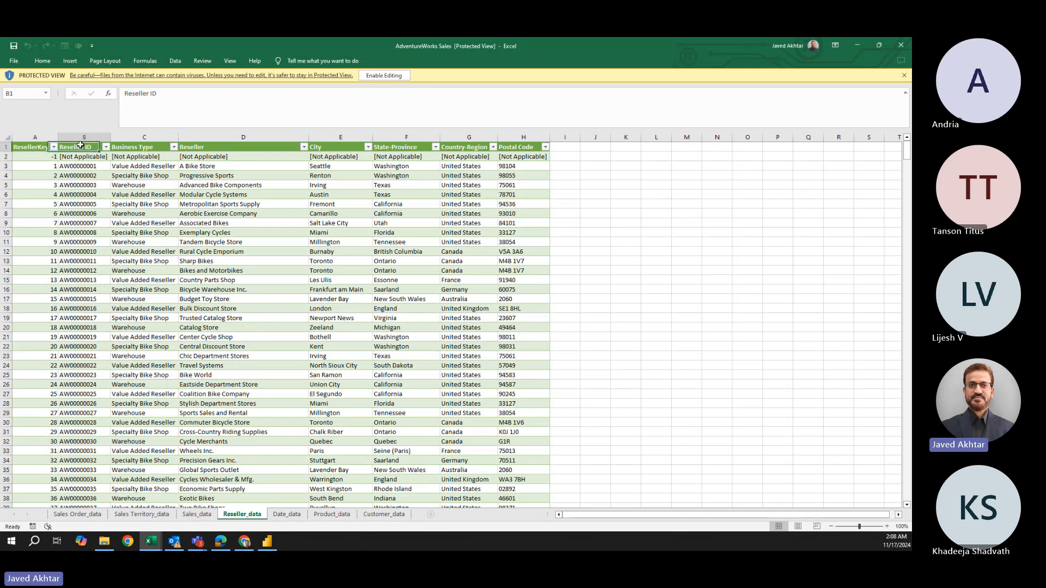
{"action": "left_click", "coordinate": [318, 156]}
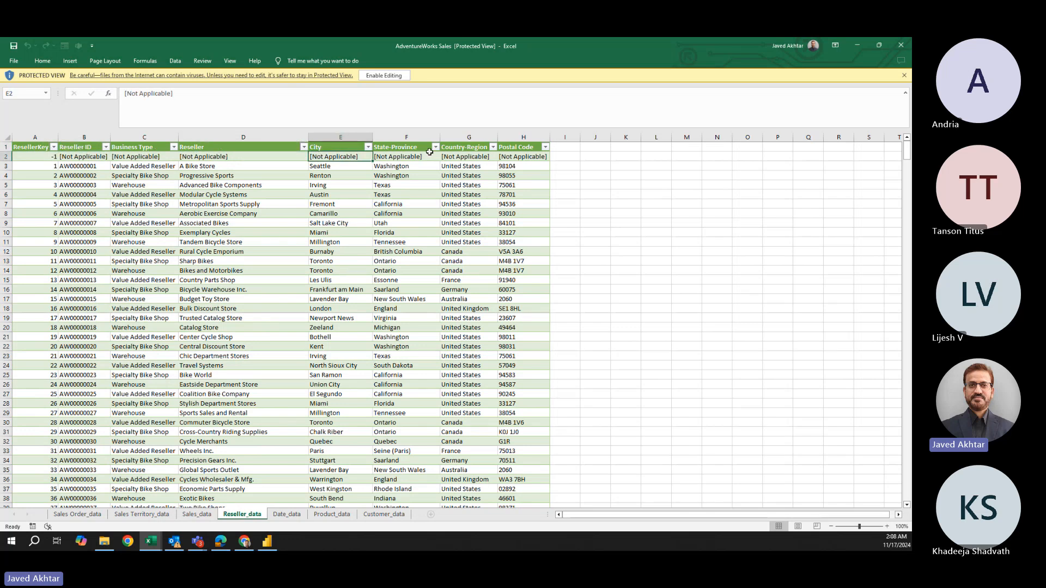
{"action": "left_click", "coordinate": [377, 515]}
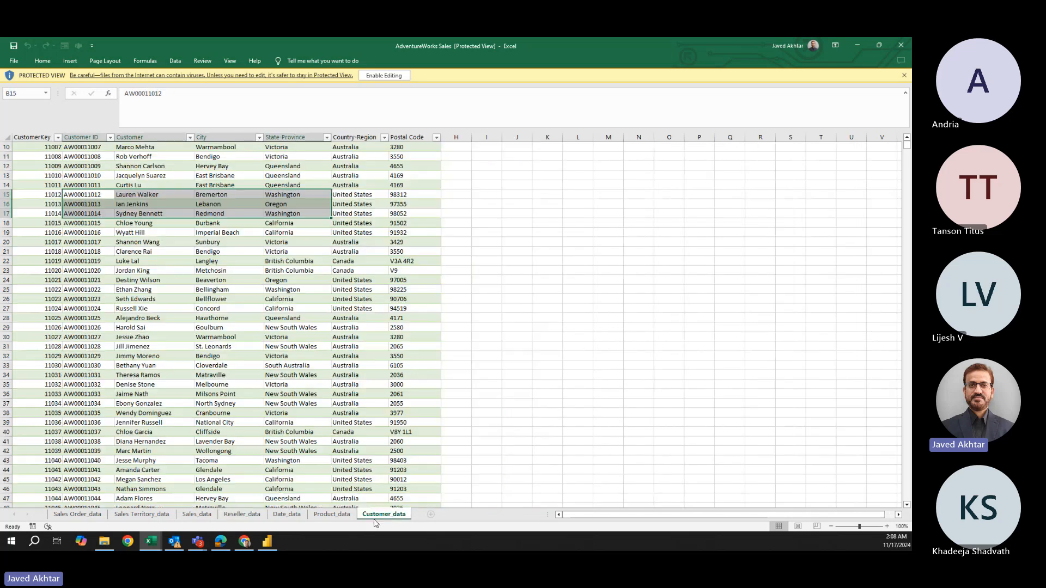
{"action": "left_click", "coordinate": [240, 515]}
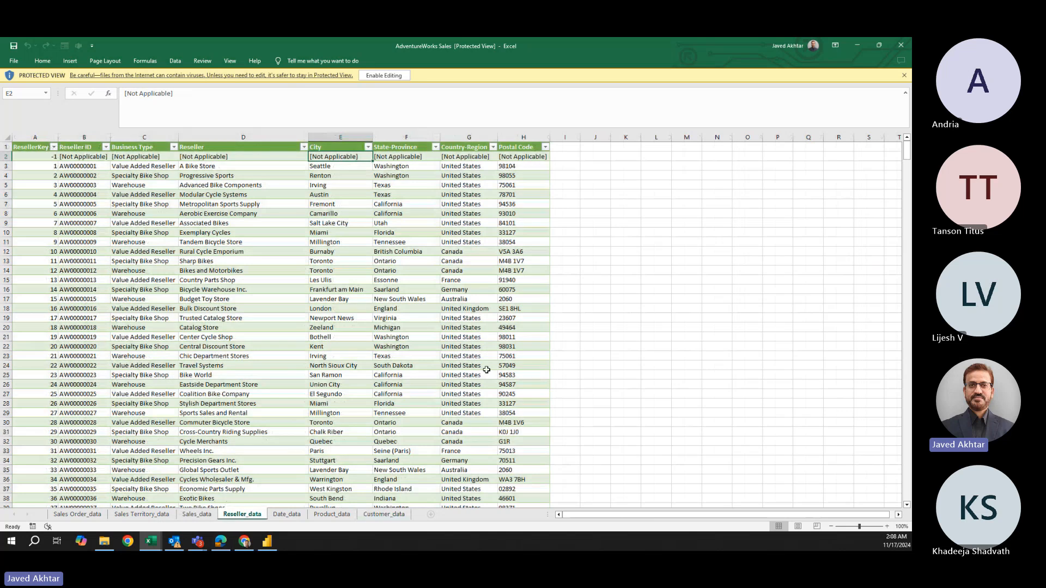
Examine the SalesOrderLineKey, ResellerKey, CustomerKey, ProductKey and OrderDateKey headings on the Sales_data sheet.
{"action": "left_click", "coordinate": [197, 515]}
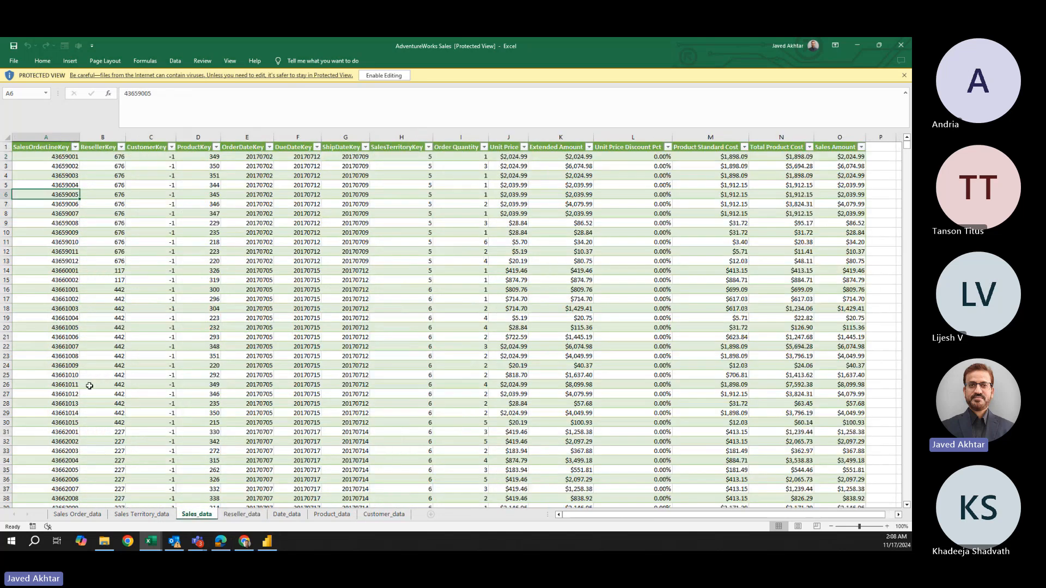
{"action": "left_click", "coordinate": [56, 149]}
{"action": "left_click", "coordinate": [83, 262]}
{"action": "left_click", "coordinate": [60, 148]}
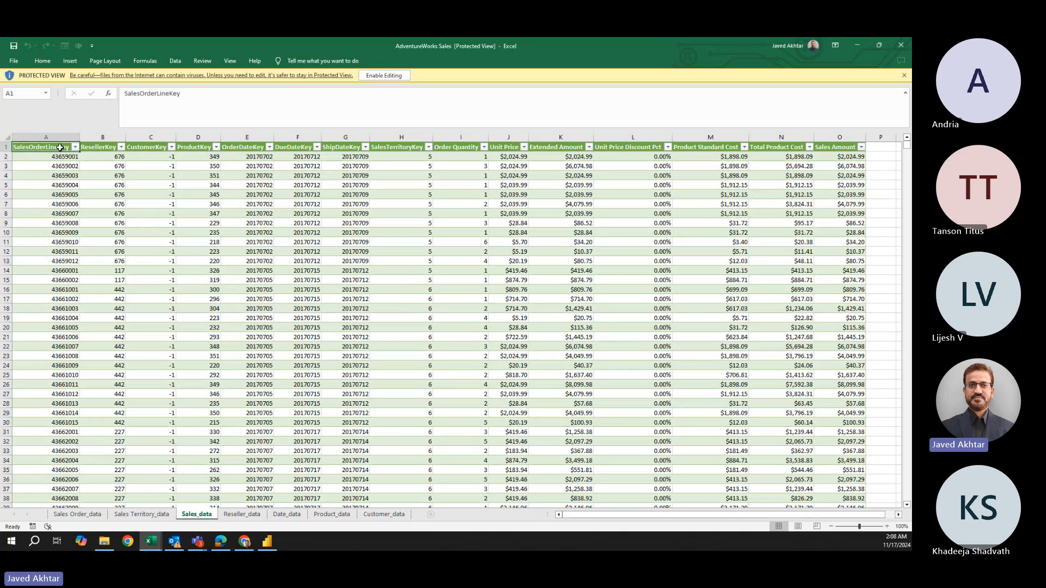
{"action": "left_click", "coordinate": [105, 148]}
{"action": "left_click", "coordinate": [155, 149]}
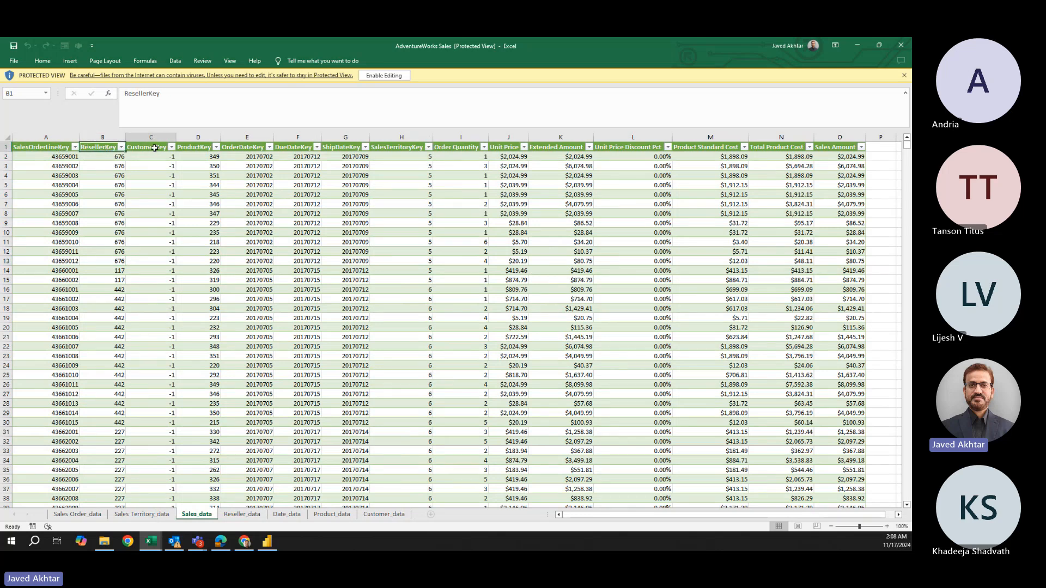
{"action": "left_click", "coordinate": [201, 149]}
{"action": "left_click", "coordinate": [238, 148]}
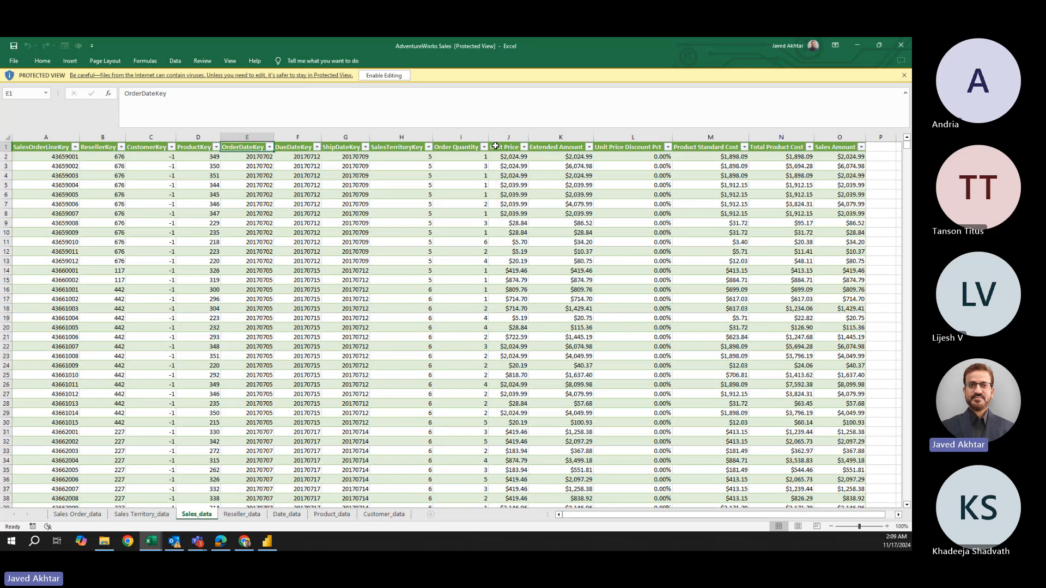
Examine the Unit Price, Unit Price Discount Pct, Product Standard Cost, Total Product Cost and Sales Amount headings on Sales_data.
{"action": "left_click", "coordinate": [496, 147]}
{"action": "left_click", "coordinate": [616, 146]}
{"action": "left_click", "coordinate": [703, 145]}
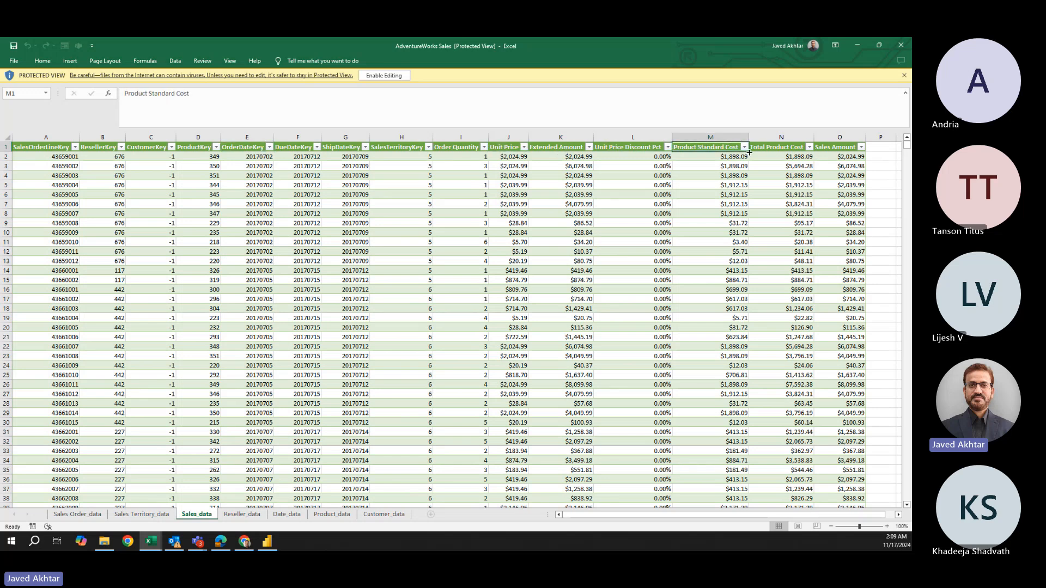
{"action": "left_click", "coordinate": [772, 150]}
{"action": "left_click", "coordinate": [831, 148]}
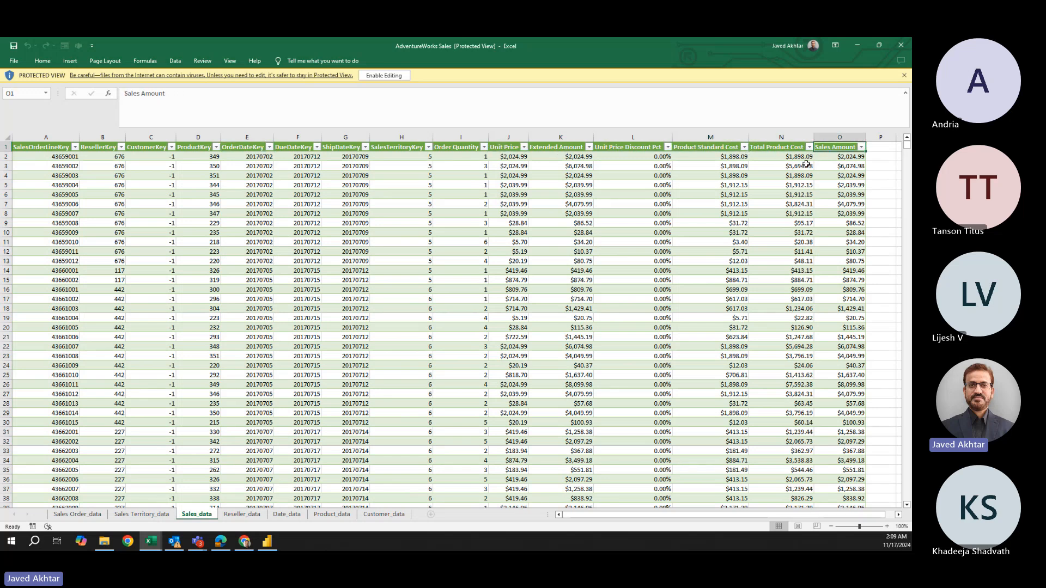
{"action": "left_click", "coordinate": [767, 149]}
{"action": "left_click", "coordinate": [837, 148]}
View the territory keys on Sales Territory_data and examine the SalesTerritoryKey of the first order line on Sales_data.
{"action": "left_click", "coordinate": [146, 515]}
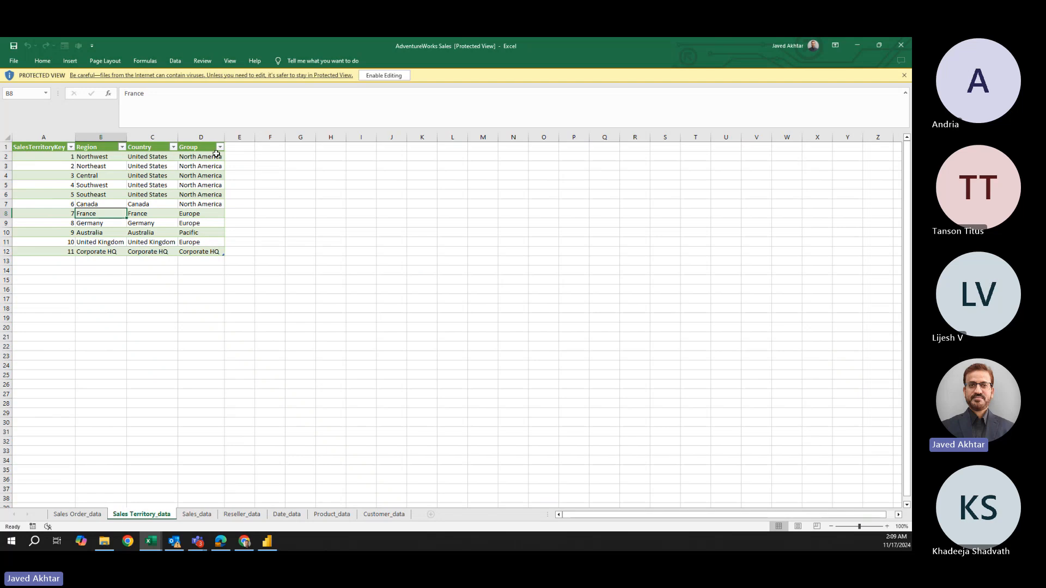
{"action": "left_click", "coordinate": [52, 156]}
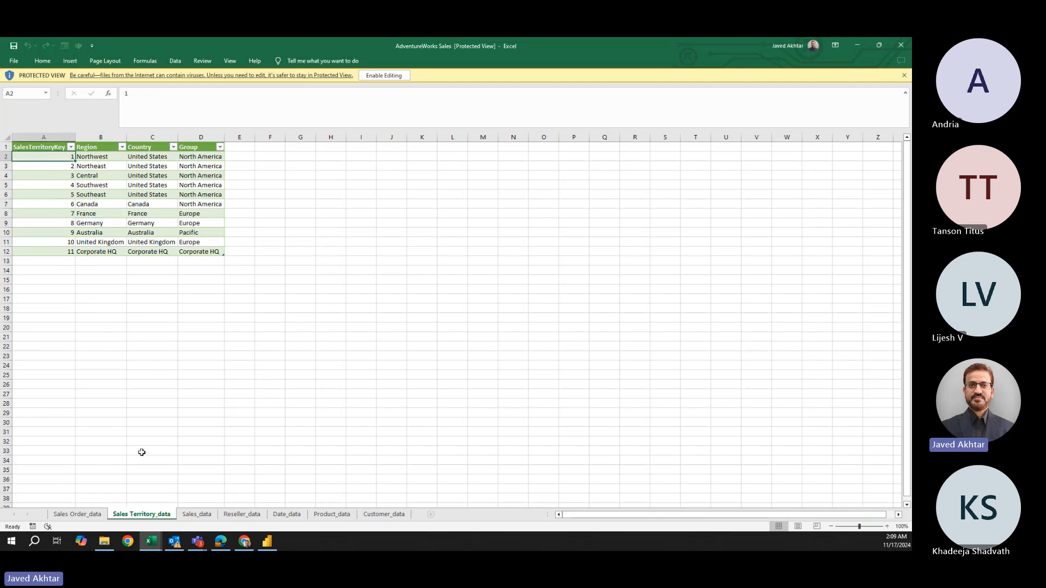
{"action": "left_click", "coordinate": [194, 515]}
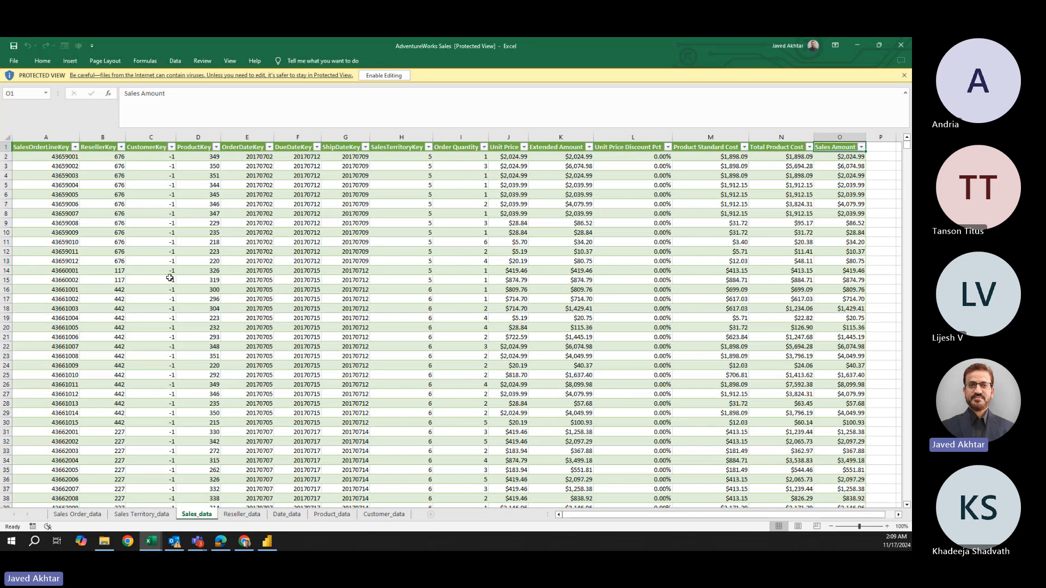
{"action": "left_click", "coordinate": [41, 150]}
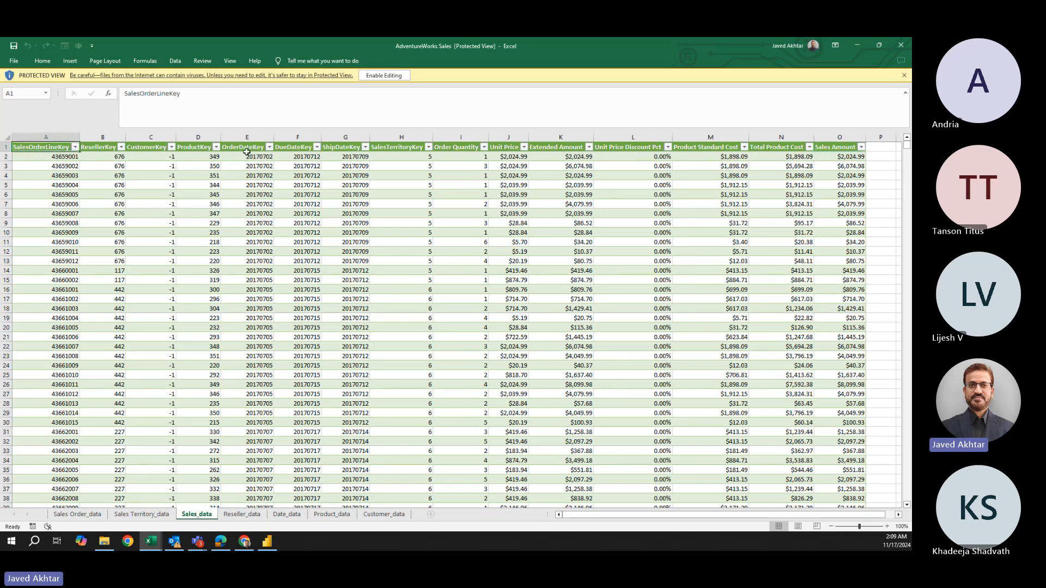
{"action": "left_click", "coordinate": [413, 152]}
{"action": "left_click", "coordinate": [414, 160]}
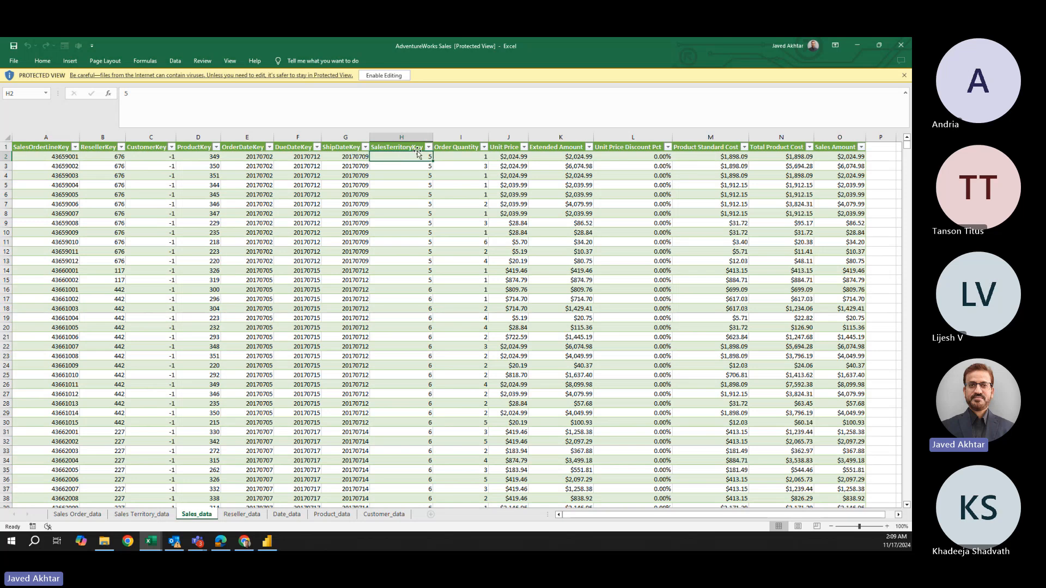
Look up the region and country for territory key 5 on the Sales Territory_data sheet.
{"action": "left_click", "coordinate": [155, 513]}
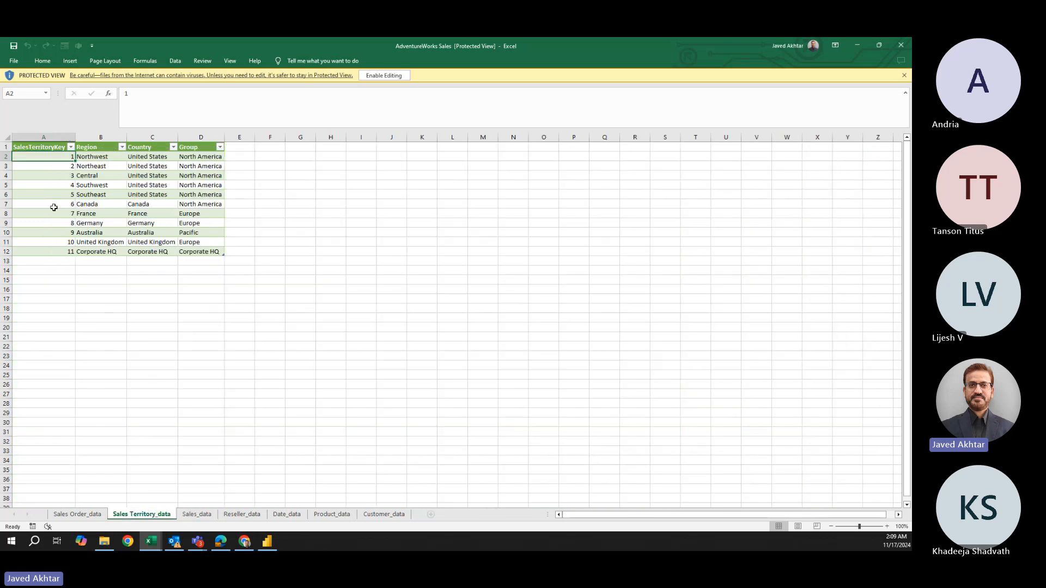
{"action": "left_click_drag", "start_coordinate": [64, 196], "coordinate": [174, 196]}
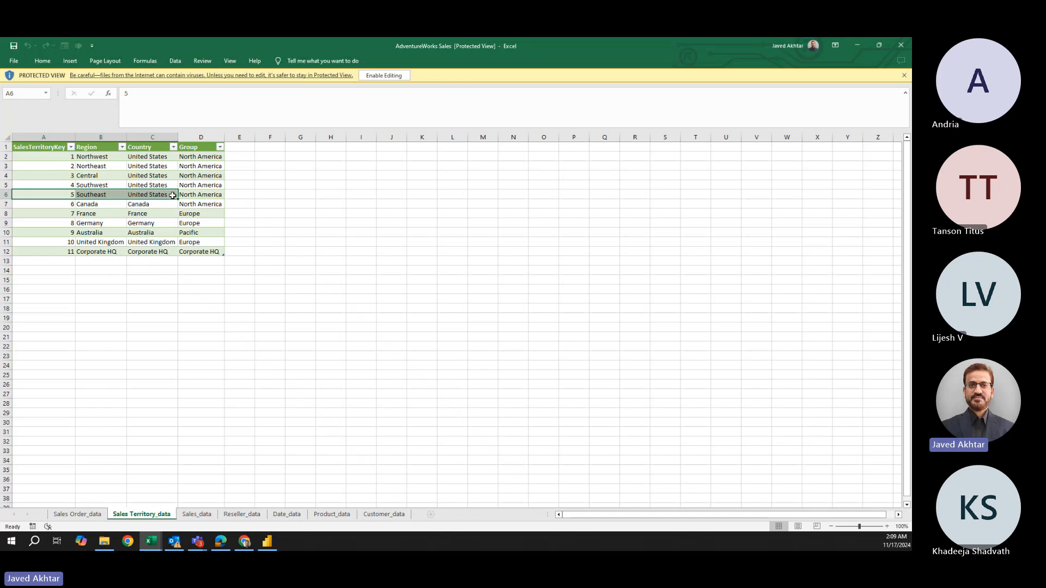
{"action": "left_click", "coordinate": [111, 194]}
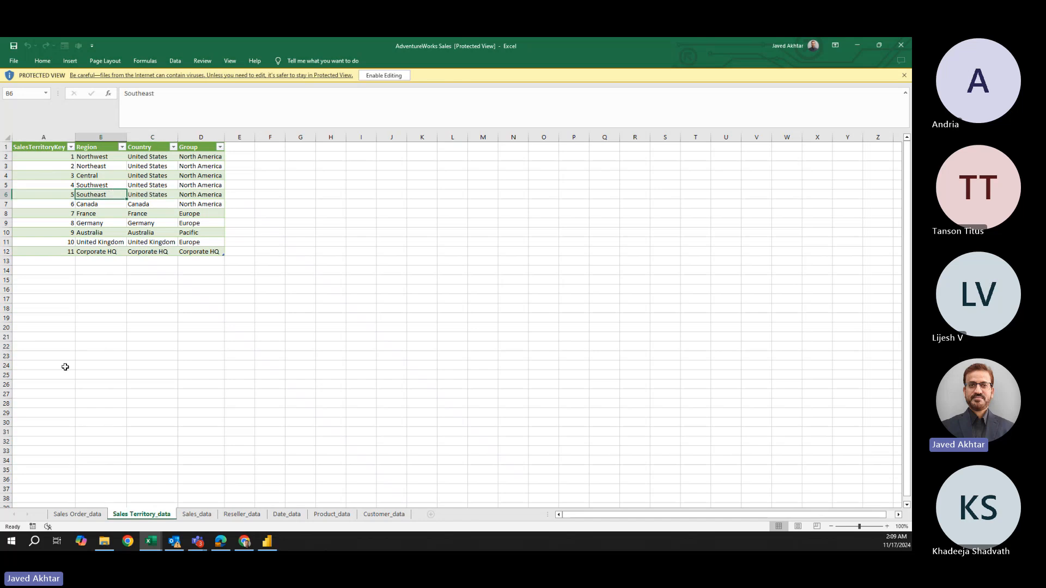
Pick a Sales_data row with territory key 6 and look up that key's record on Sales Territory_data.
{"action": "left_click", "coordinate": [183, 516]}
{"action": "left_click", "coordinate": [430, 358]}
{"action": "left_click", "coordinate": [151, 515]}
{"action": "left_click_drag", "start_coordinate": [64, 204], "coordinate": [210, 207]}
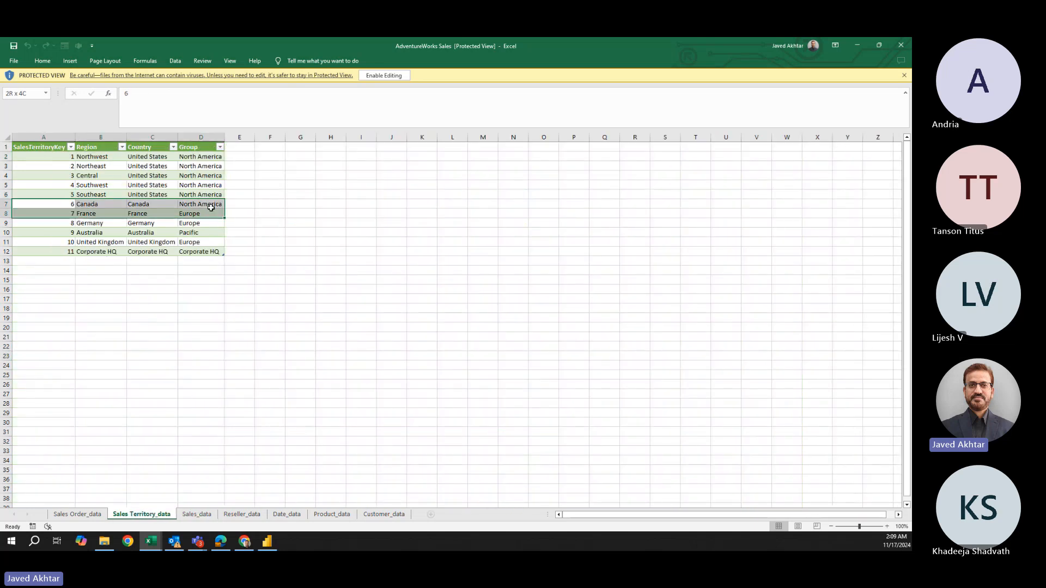
Take ProductKey 349 from the first Sales_data row and look up its product record on the Product_data sheet.
{"action": "left_click", "coordinate": [197, 515]}
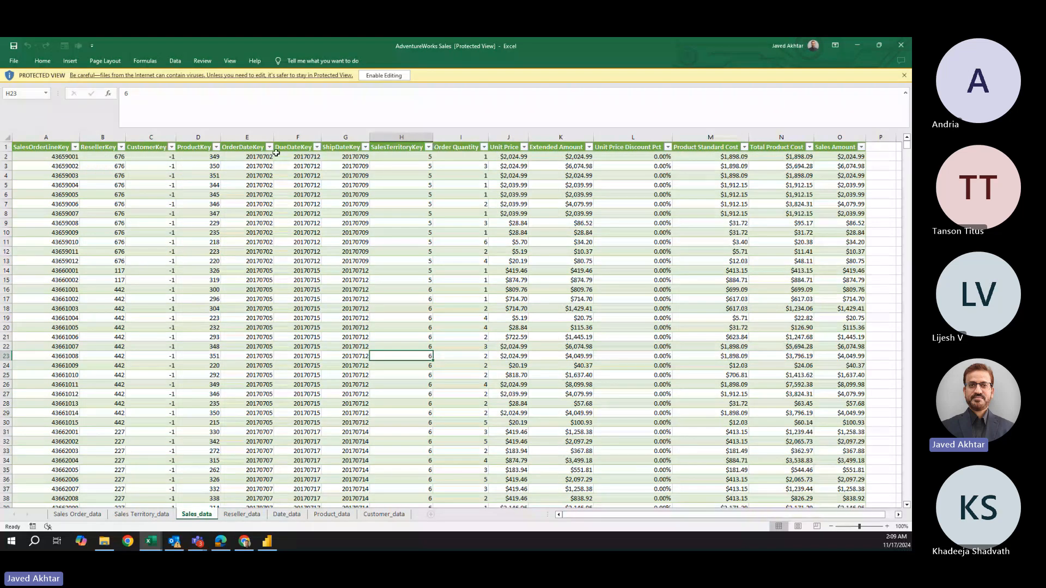
{"action": "left_click", "coordinate": [204, 158]}
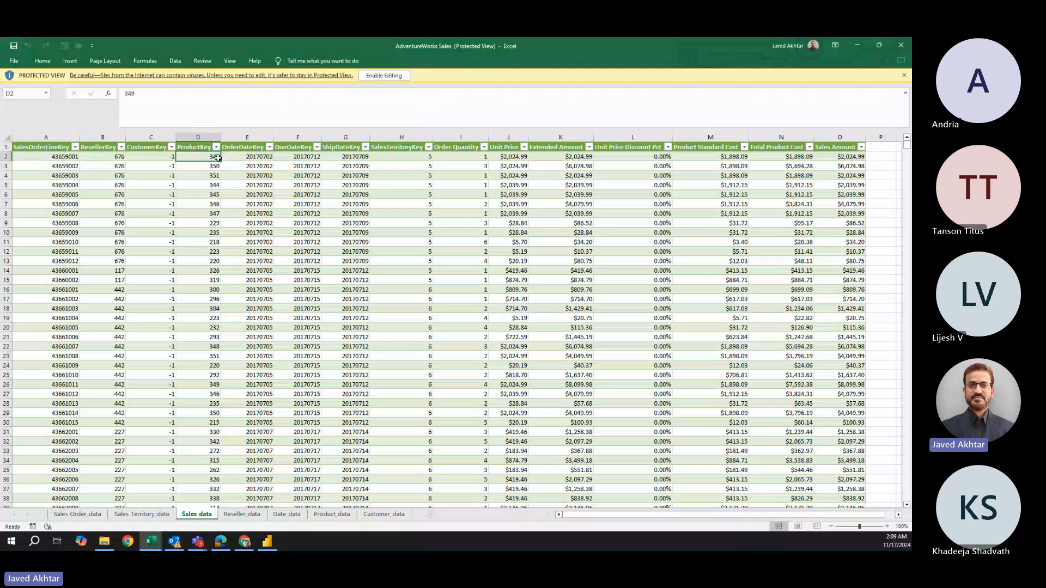
{"action": "left_click", "coordinate": [322, 516]}
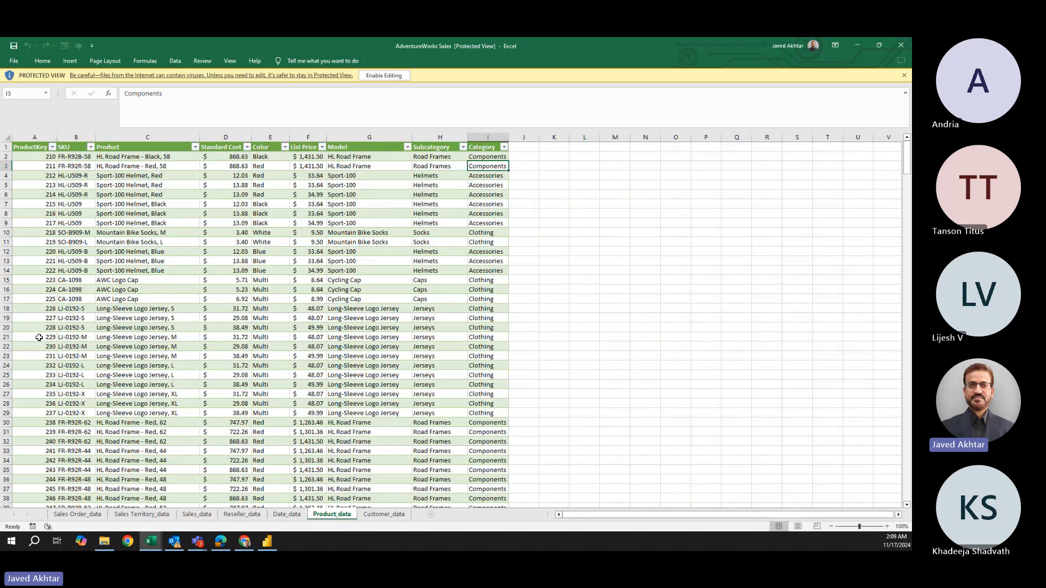
{"action": "scroll", "coordinate": [40, 338], "scroll_direction": "down", "scroll_amount": 20}
{"action": "scroll", "coordinate": [43, 334], "scroll_direction": "down", "scroll_amount": 20}
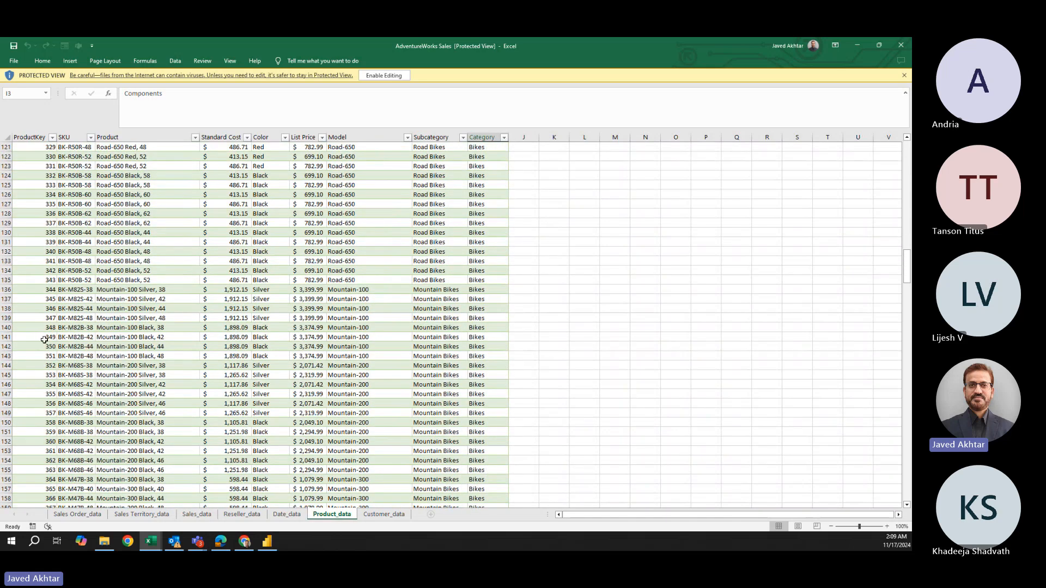
{"action": "left_click", "coordinate": [49, 337]}
{"action": "left_click", "coordinate": [114, 338]}
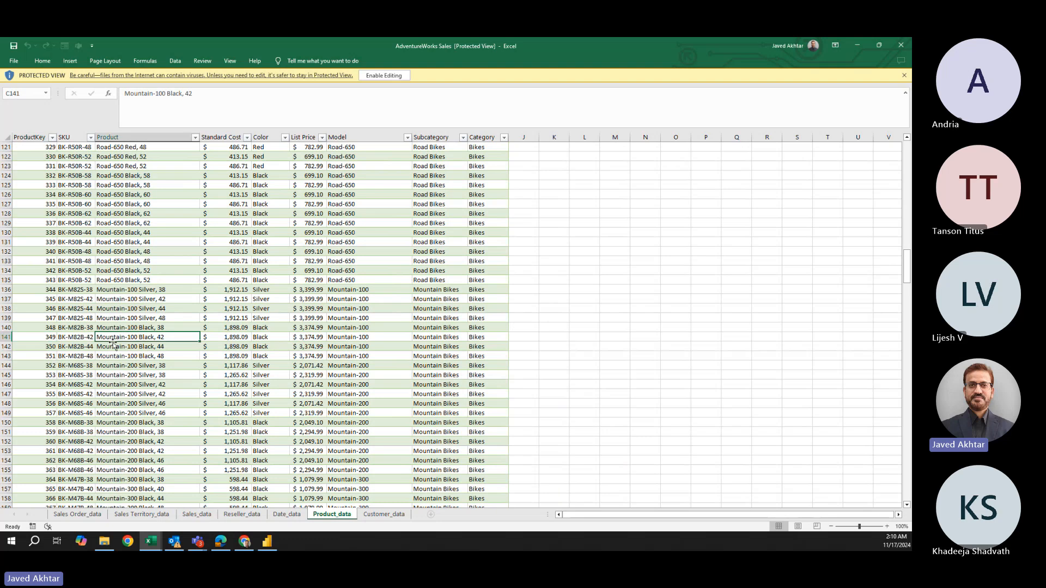
{"action": "left_click_drag", "start_coordinate": [49, 337], "coordinate": [371, 337]}
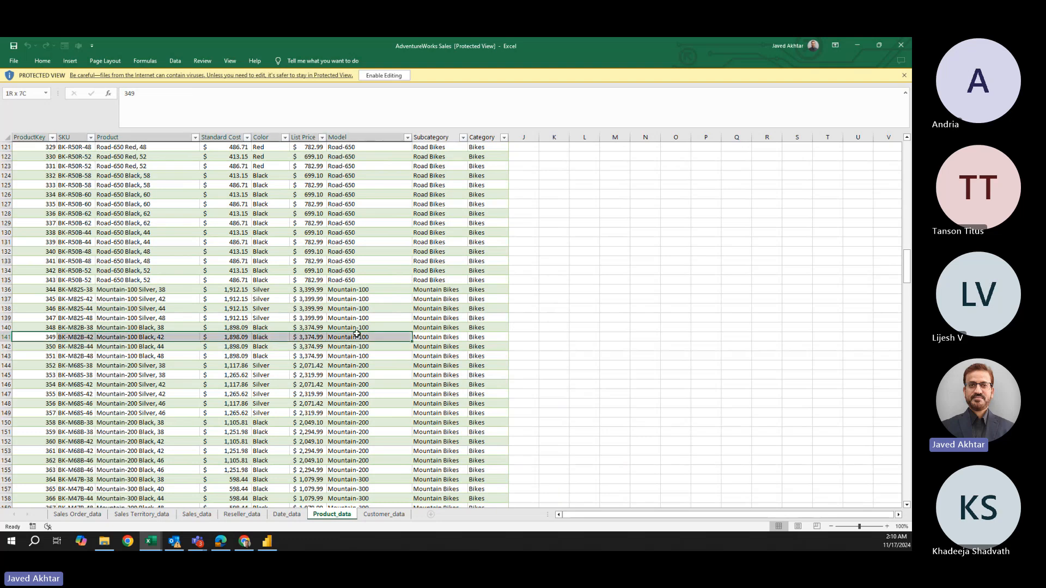
Examine the details of product 349, and review the Customer_data, Date_data, Reseller_data, Sales_data and Sales Territory_data sheets.
{"action": "left_click_drag", "start_coordinate": [103, 338], "coordinate": [403, 349]}
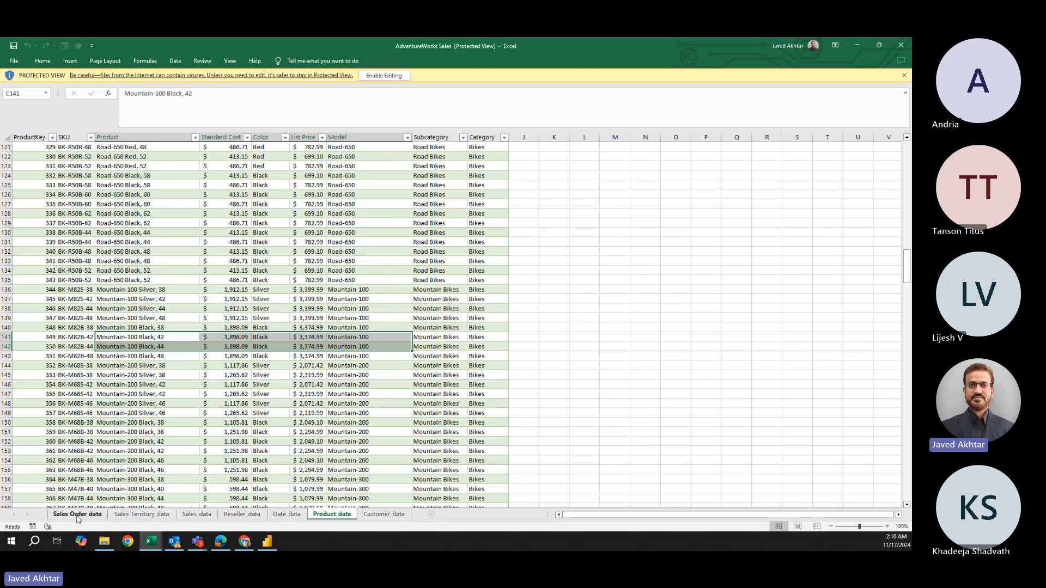
{"action": "left_click", "coordinate": [384, 515]}
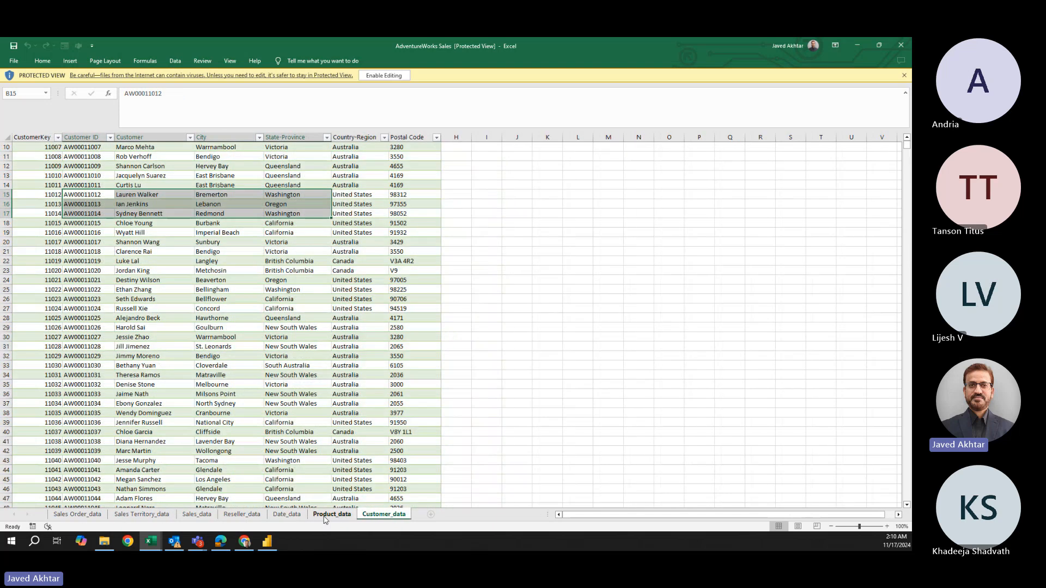
{"action": "left_click", "coordinate": [326, 516]}
{"action": "left_click", "coordinate": [287, 515]}
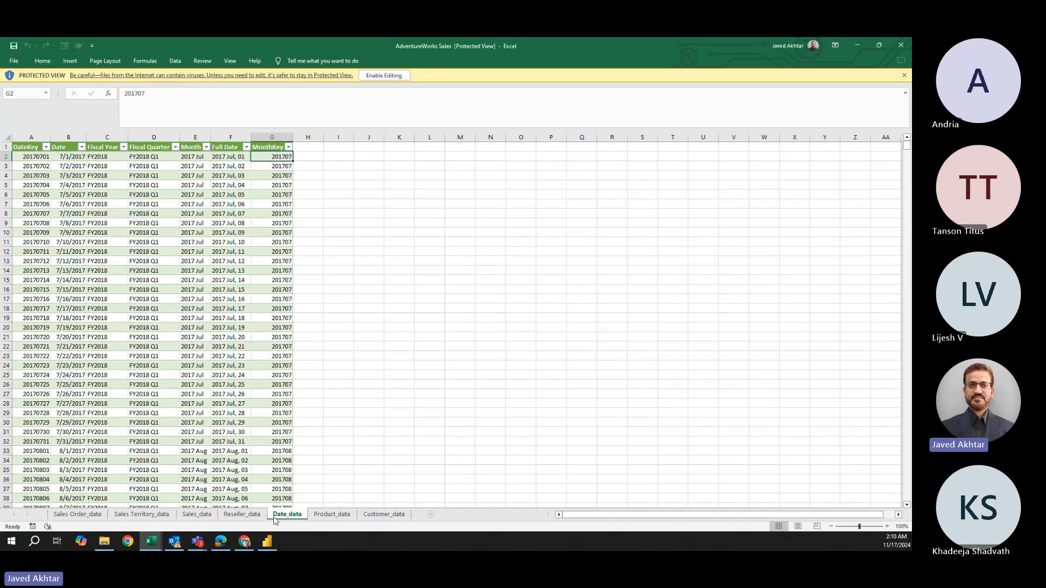
{"action": "left_click", "coordinate": [240, 516]}
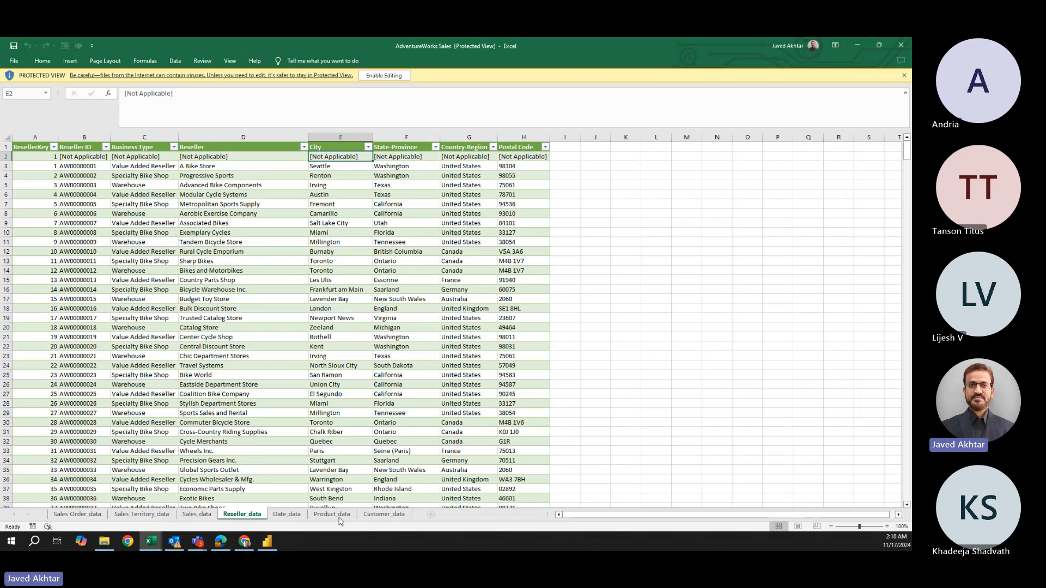
{"action": "left_click", "coordinate": [189, 517]}
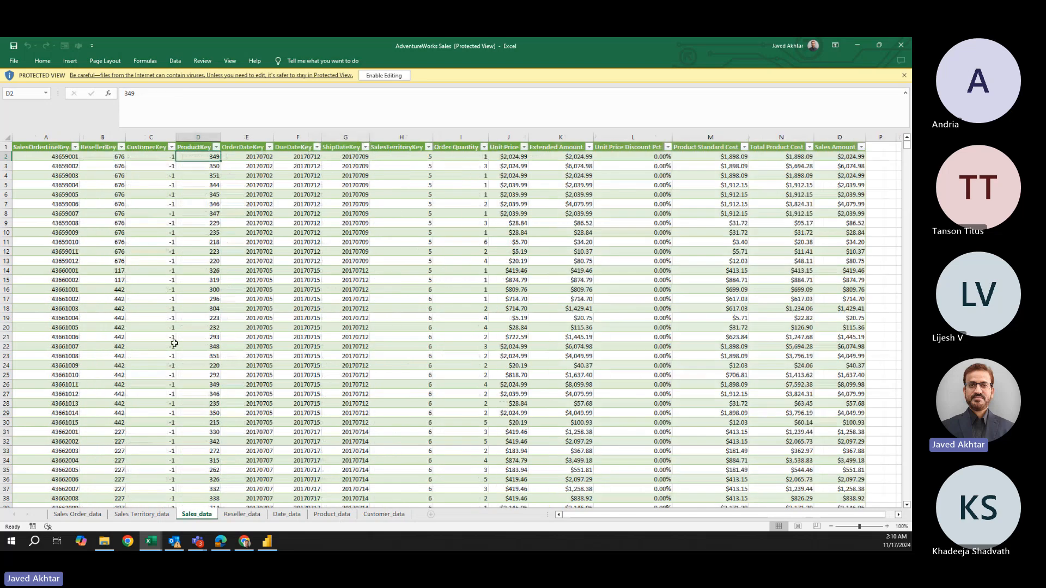
{"action": "left_click", "coordinate": [143, 515]}
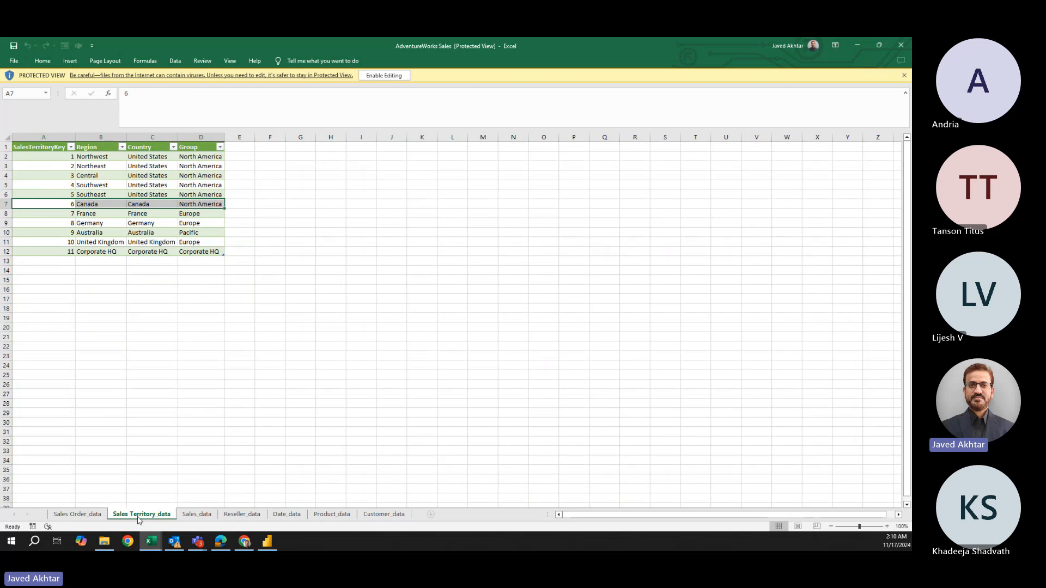
Examine the Channel, SalesOrderLineKey and Sales Order values of the first record on the Sales Order_data sheet.
{"action": "left_click", "coordinate": [85, 518]}
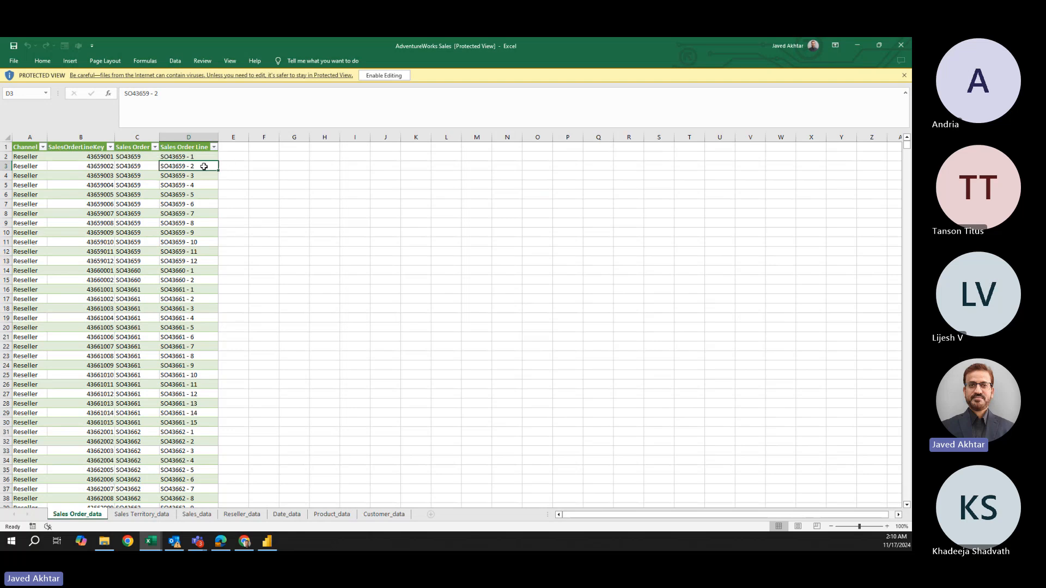
{"action": "left_click", "coordinate": [135, 157]}
{"action": "left_click", "coordinate": [76, 158]}
{"action": "left_click", "coordinate": [26, 158]}
{"action": "scroll", "coordinate": [52, 316], "scroll_direction": "down", "scroll_amount": 4}
{"action": "scroll", "coordinate": [43, 319], "scroll_direction": "up", "scroll_amount": 4}
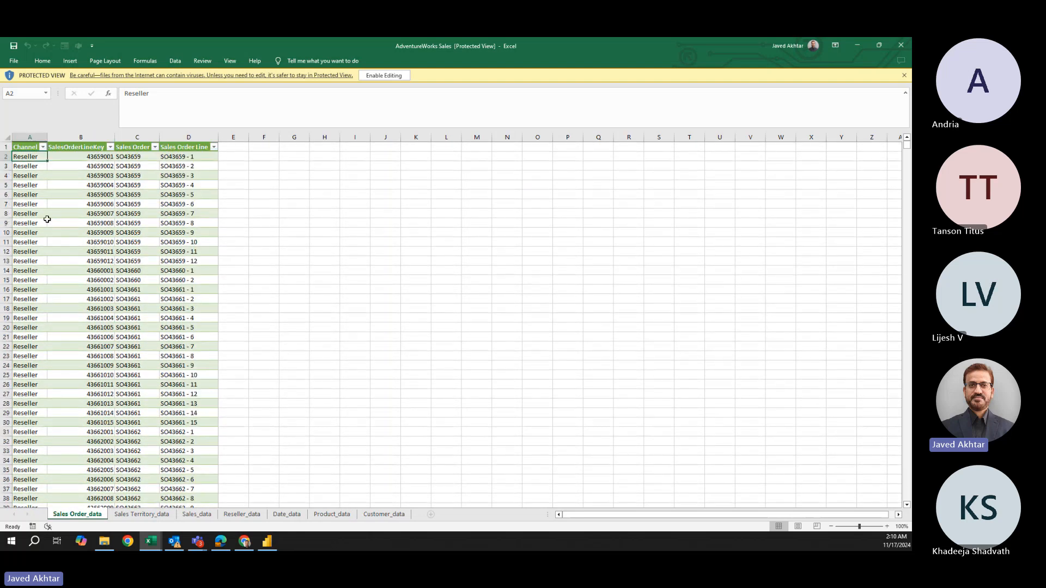
{"action": "left_click", "coordinate": [80, 157]}
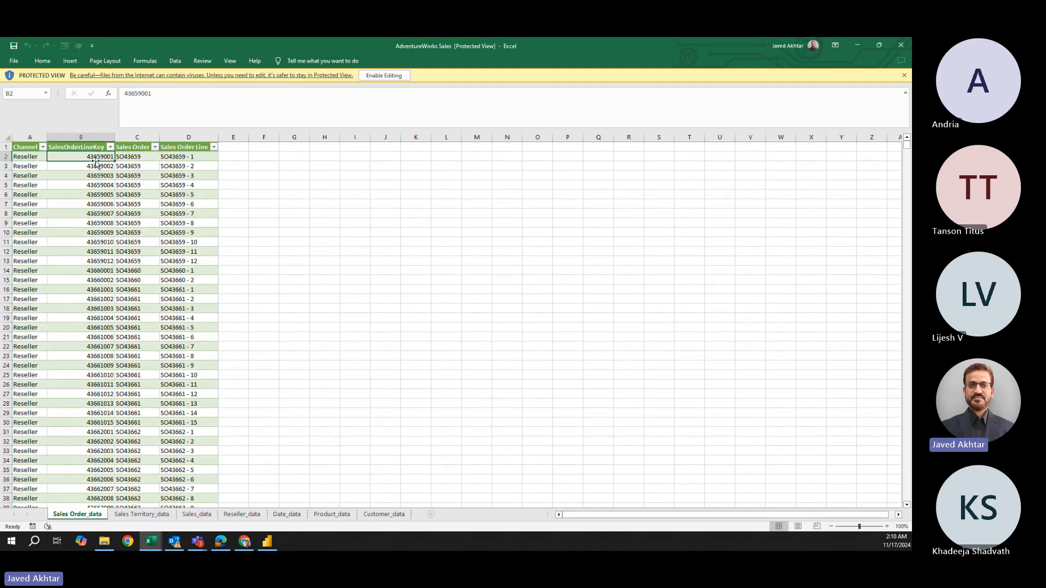
{"action": "left_click", "coordinate": [134, 157]}
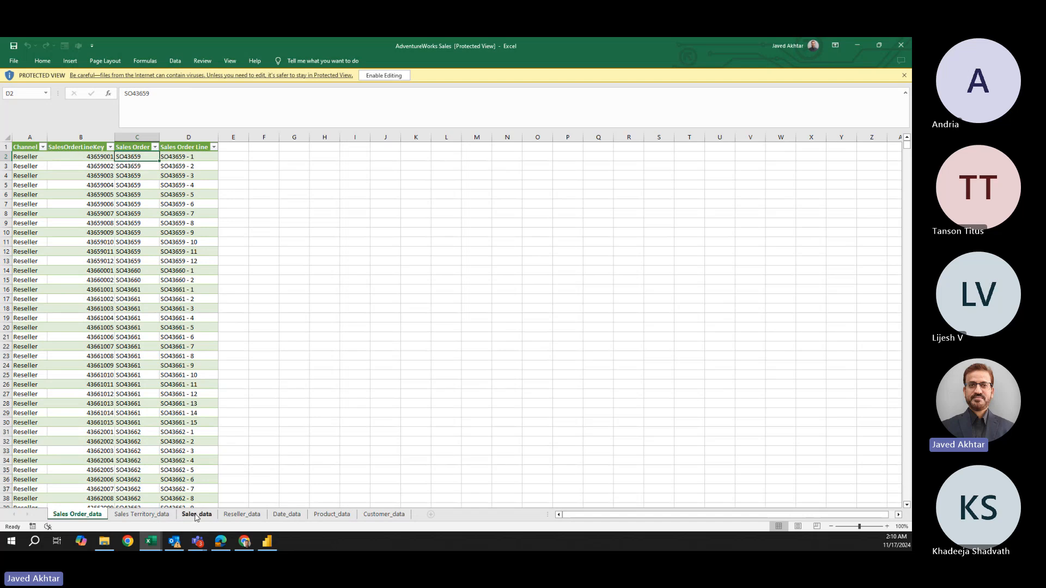
Examine the first Sales_data row's territory, order date, due date, reseller and SalesOrderLineKey values.
{"action": "left_click", "coordinate": [196, 515]}
{"action": "left_click", "coordinate": [63, 158]}
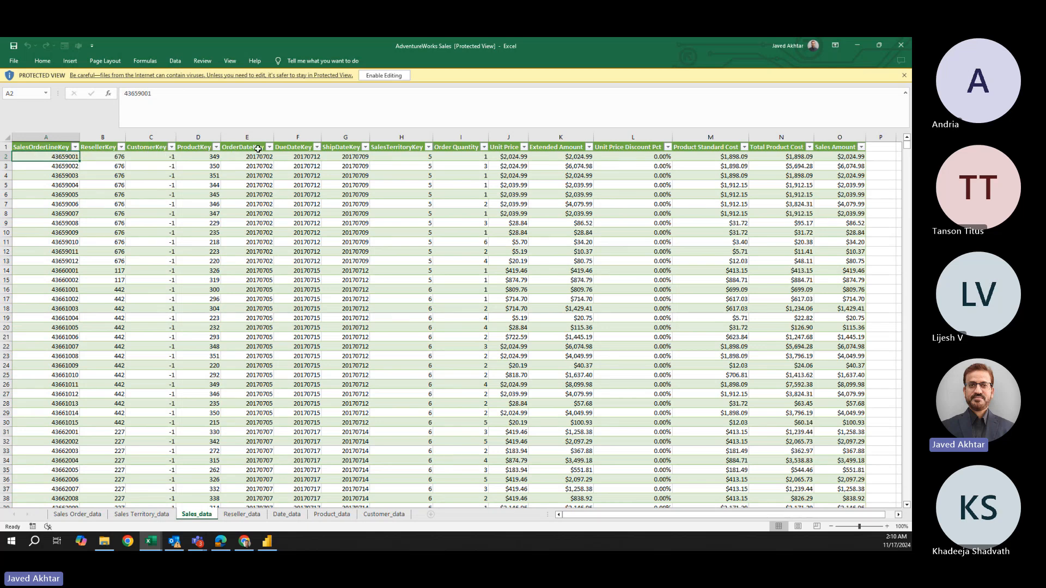
{"action": "left_click", "coordinate": [420, 156]}
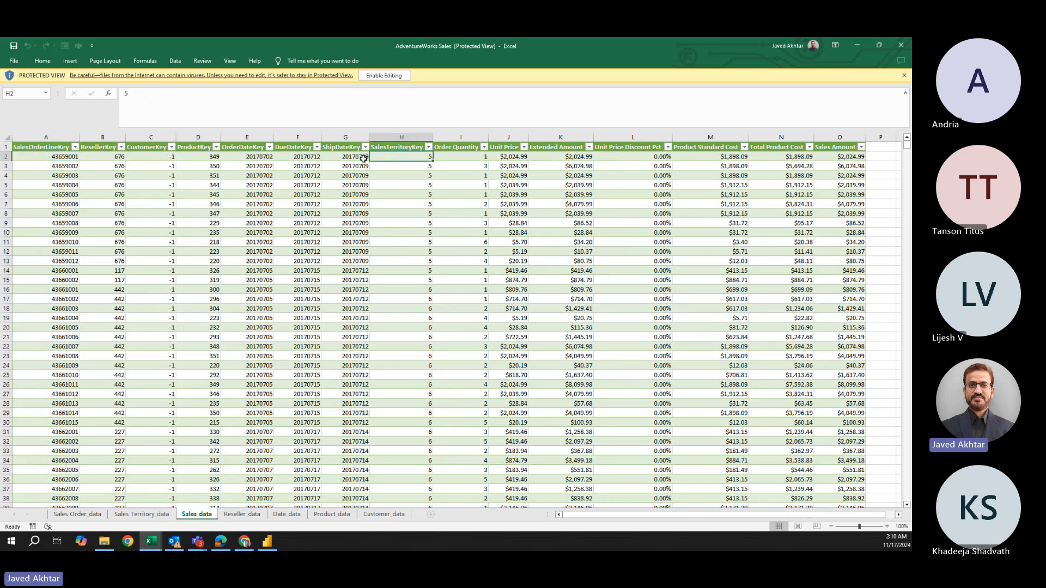
{"action": "left_click", "coordinate": [252, 157]}
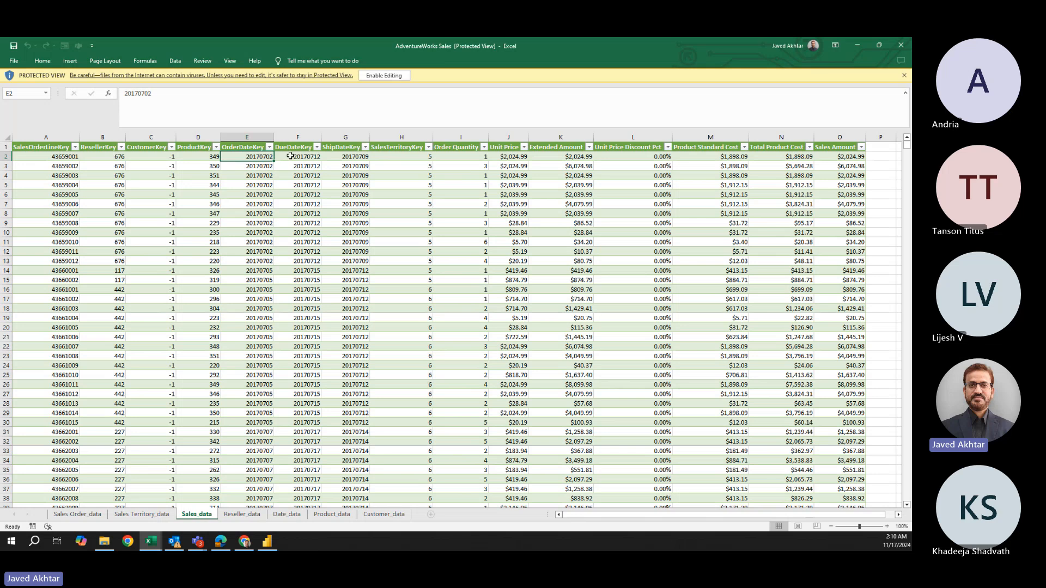
{"action": "left_click", "coordinate": [289, 157]}
{"action": "left_click", "coordinate": [109, 156]}
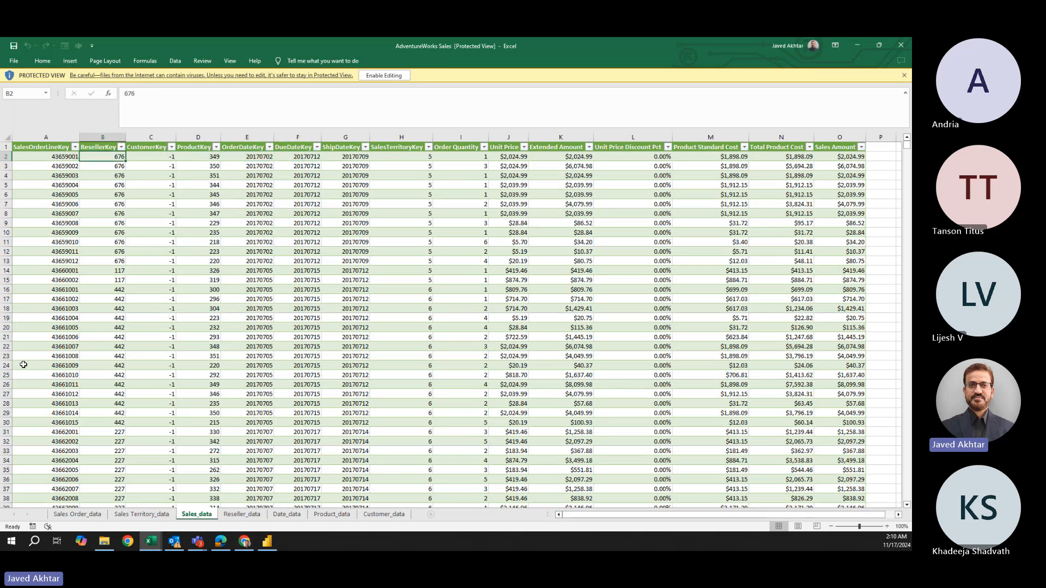
{"action": "left_click", "coordinate": [51, 158]}
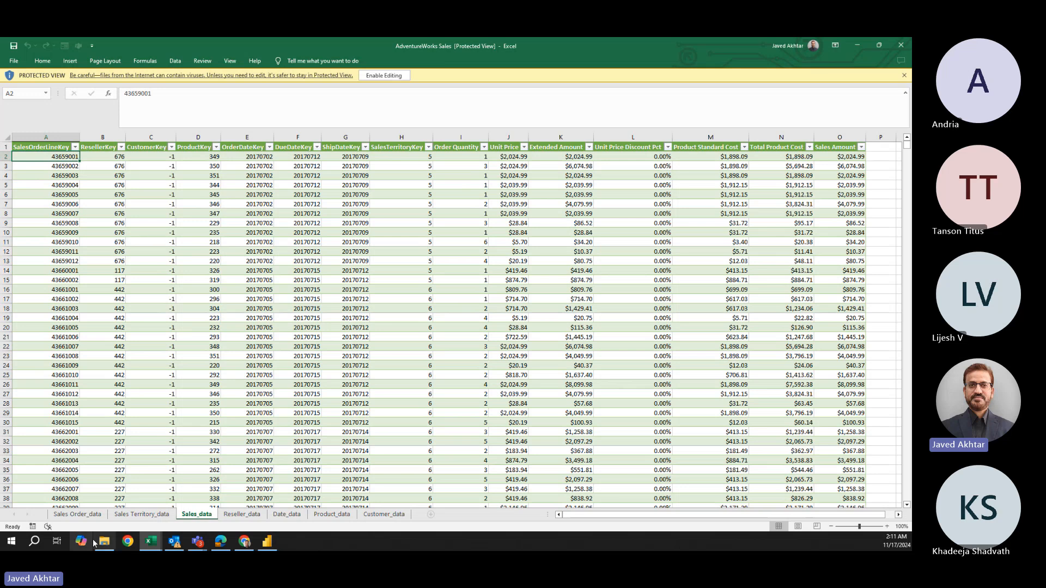
Look up the first order line's SalesOrderLineKey and its Channel value on the Sales Order_data sheet.
{"action": "left_click", "coordinate": [90, 515]}
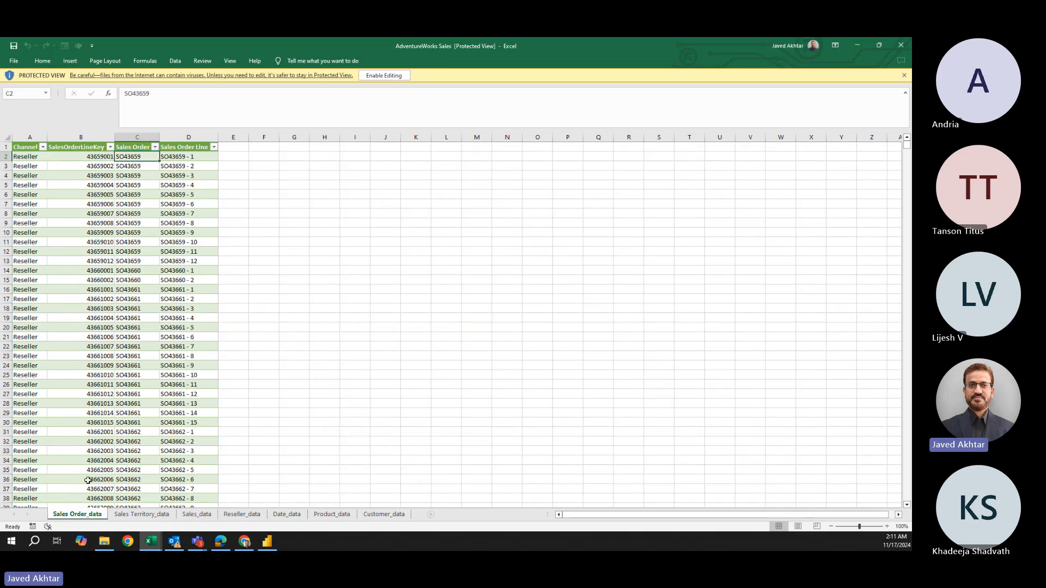
{"action": "left_click", "coordinate": [86, 157]}
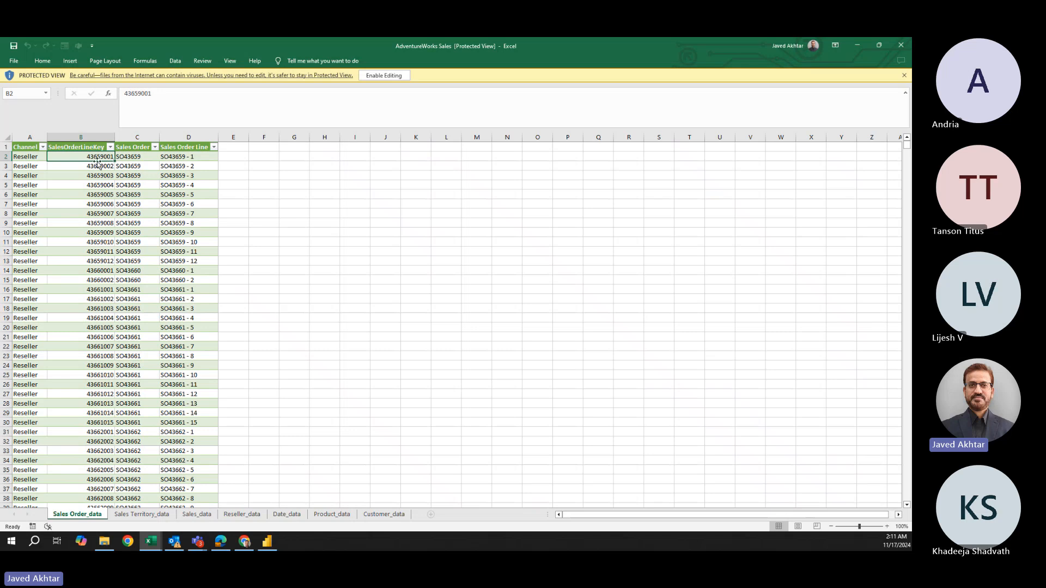
{"action": "key", "text": "Left"}
{"action": "left_click", "coordinate": [25, 157]}
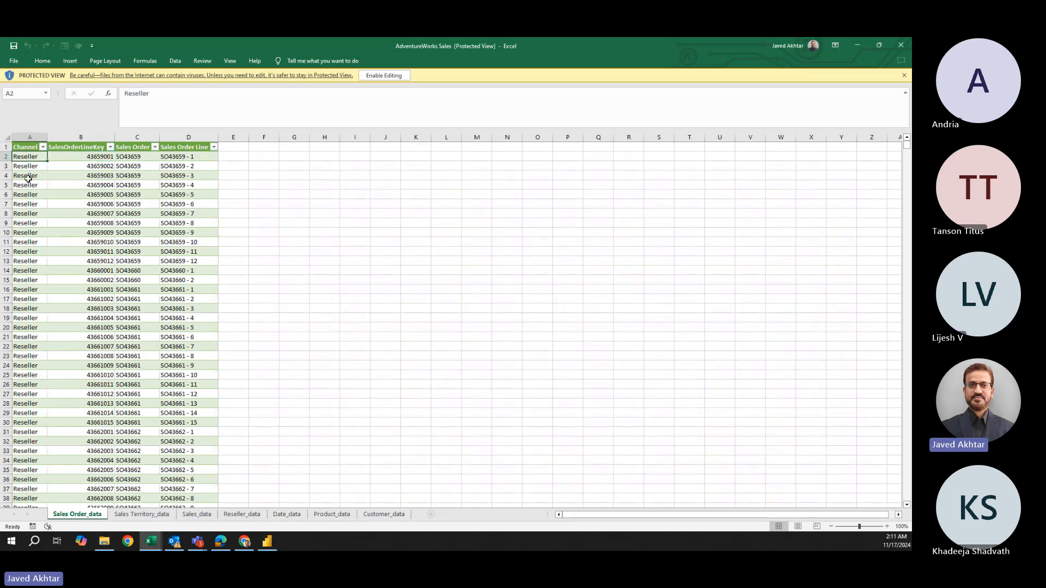
{"action": "left_click", "coordinate": [43, 147]}
Close the AdventureWorks Sales workbook and copy the Sample Business Data file in File Explorer.
{"action": "left_click", "coordinate": [901, 45]}
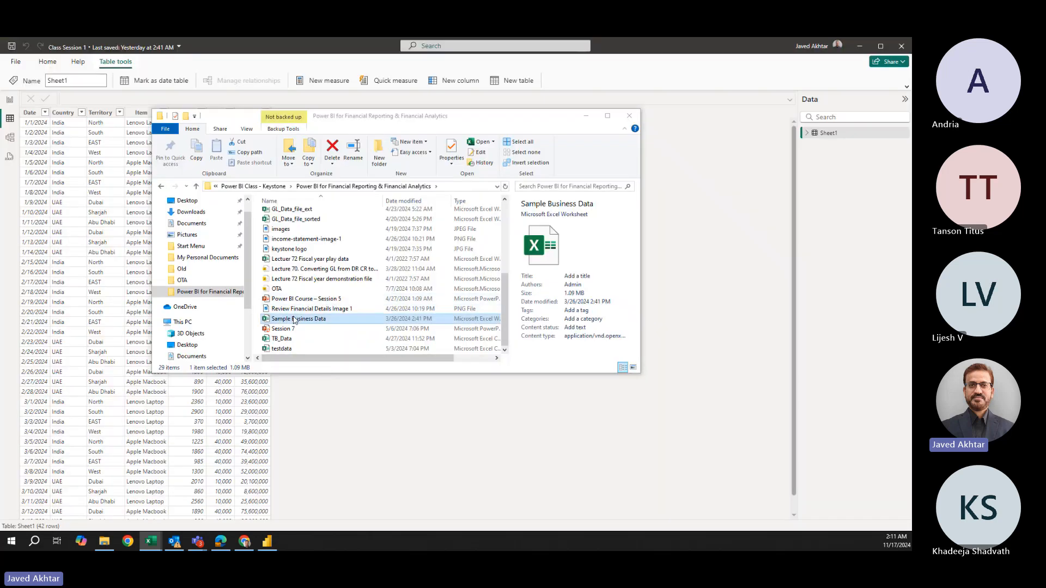
{"action": "right_click", "coordinate": [295, 322]}
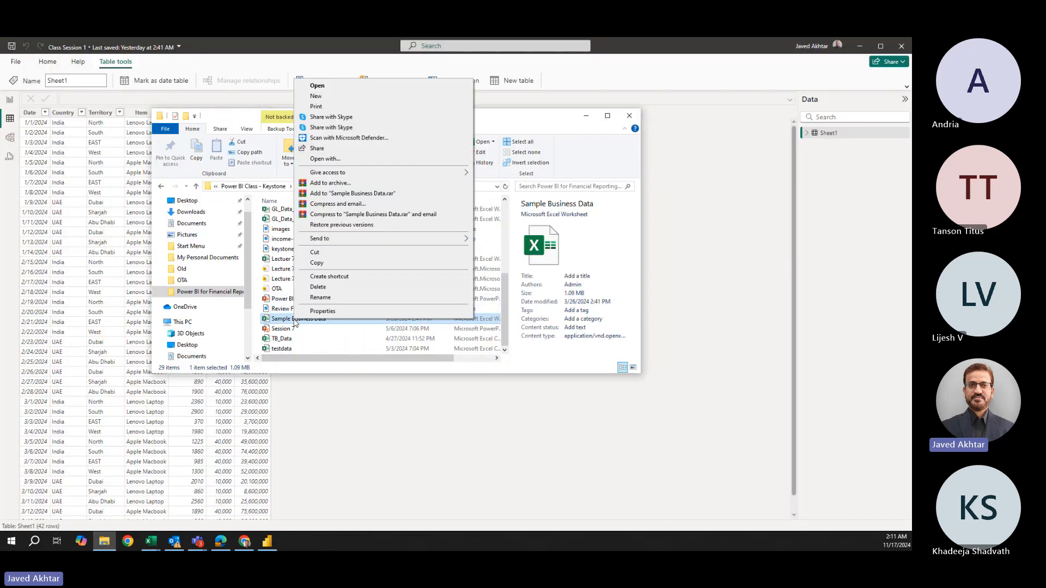
{"action": "left_click", "coordinate": [320, 266]}
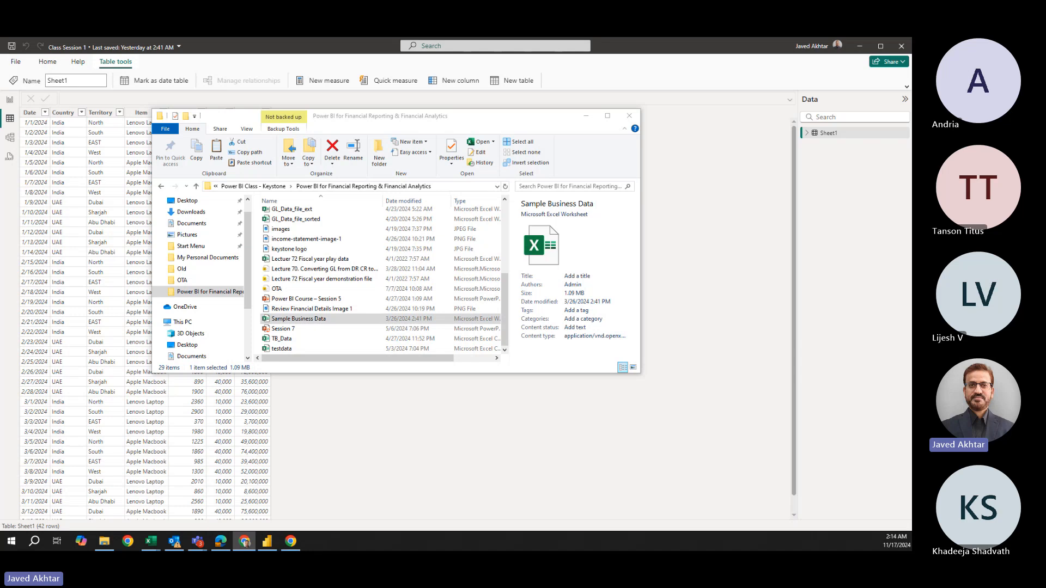
{"action": "key", "text": "ctrl+c"}
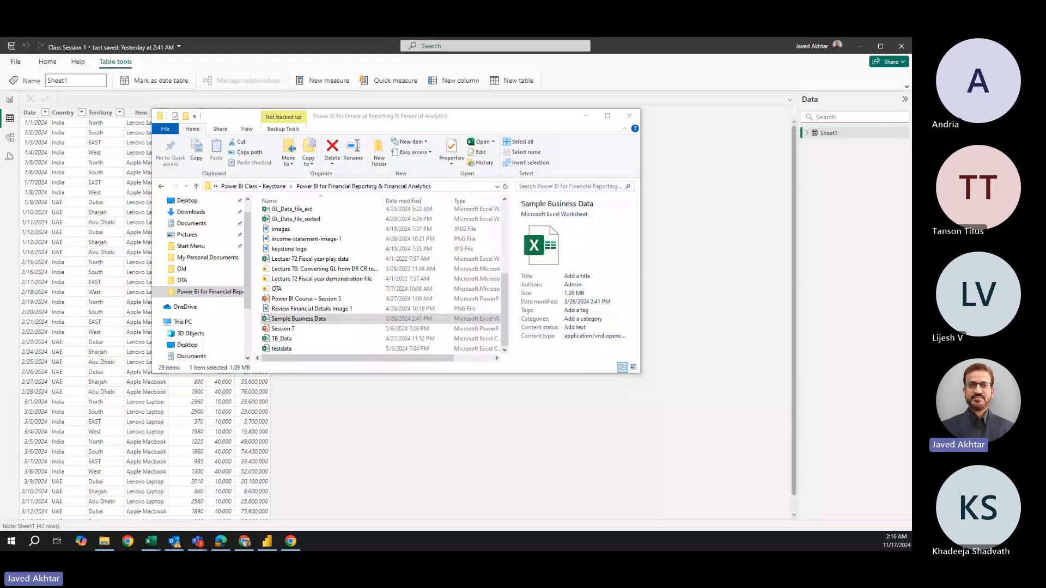
Select the AdventureWorks Sales file in the Downloads folder.
{"action": "left_click", "coordinate": [199, 211]}
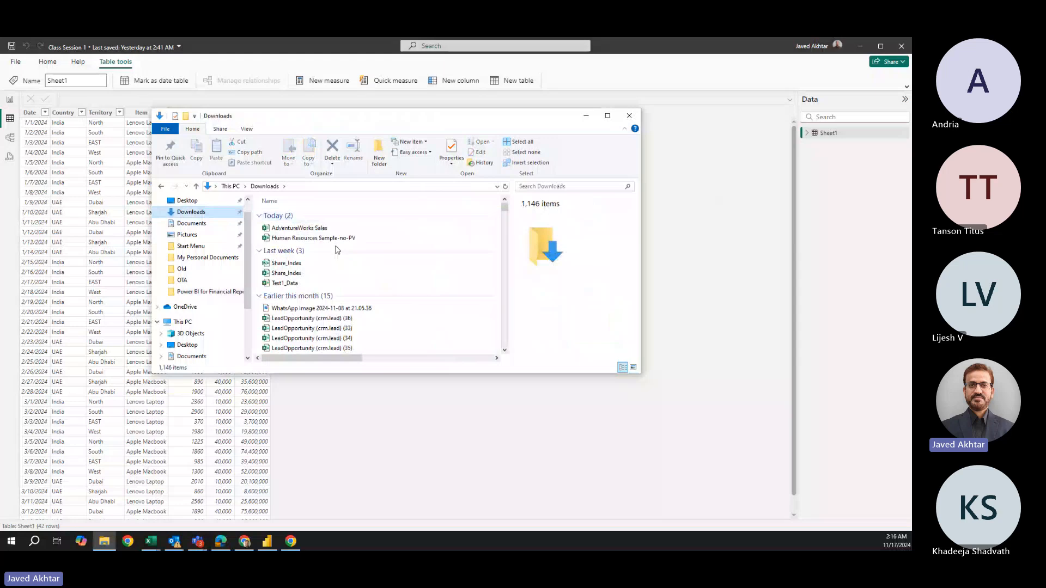
{"action": "left_click", "coordinate": [285, 229]}
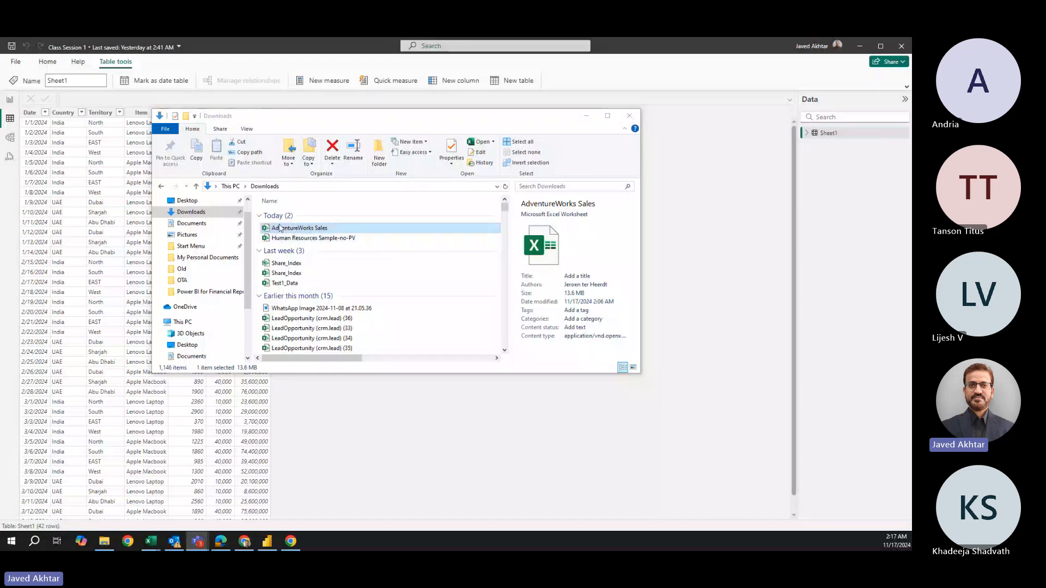
Switch to Power BI Desktop, create a new blank report and maximize its window.
{"action": "left_click", "coordinate": [381, 420]}
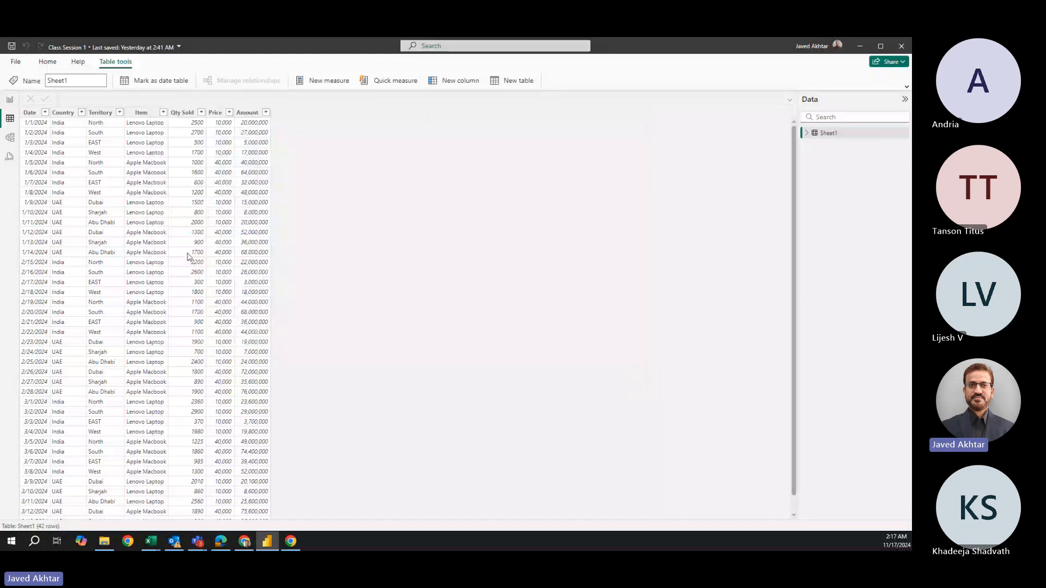
{"action": "left_click", "coordinate": [16, 61]}
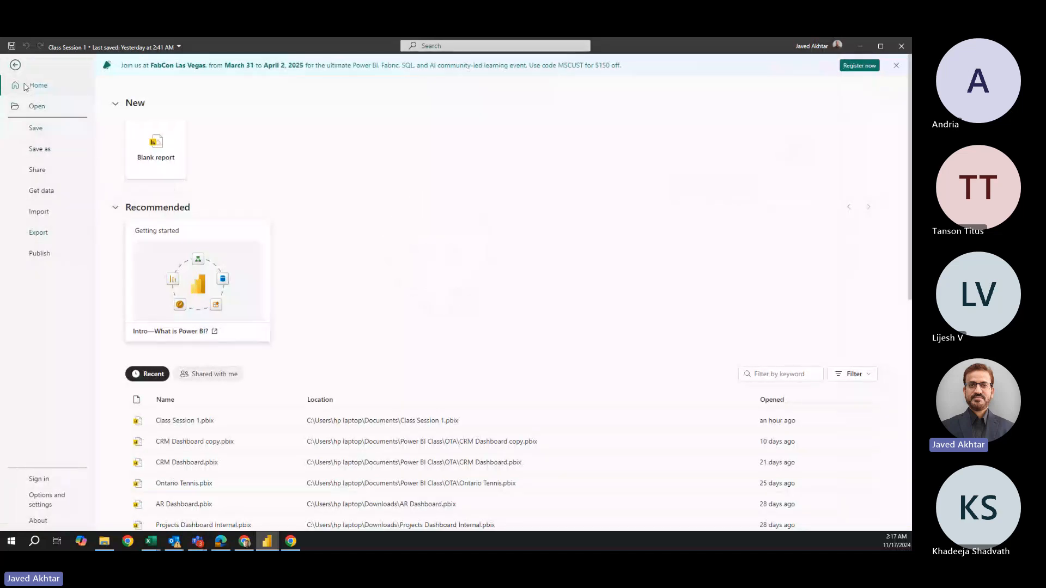
{"action": "left_click", "coordinate": [156, 154]}
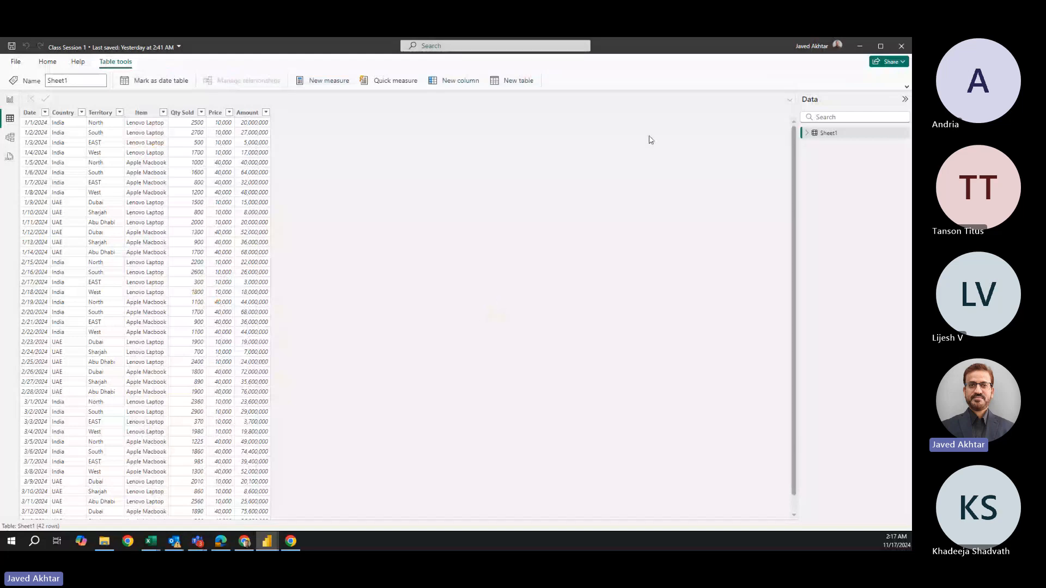
{"action": "left_click", "coordinate": [859, 47]}
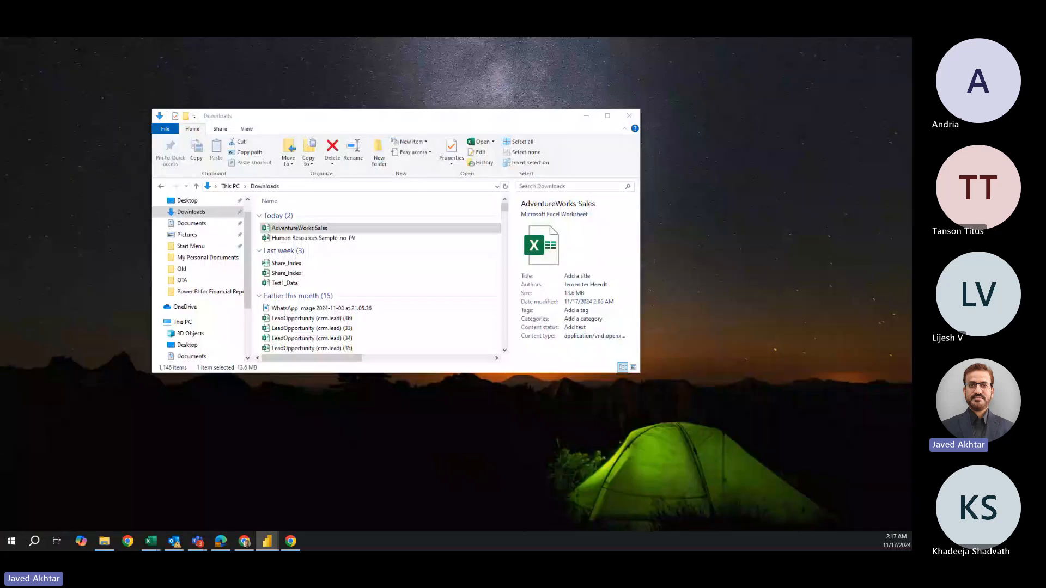
{"action": "left_click_drag", "start_coordinate": [601, 261], "coordinate": [373, 192]}
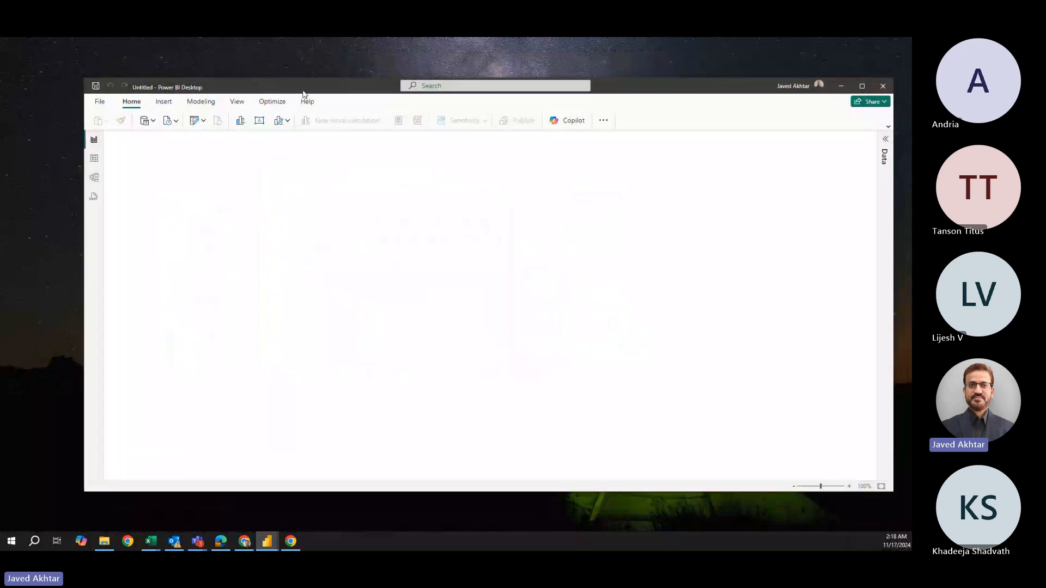
{"action": "double_click", "coordinate": [303, 91]}
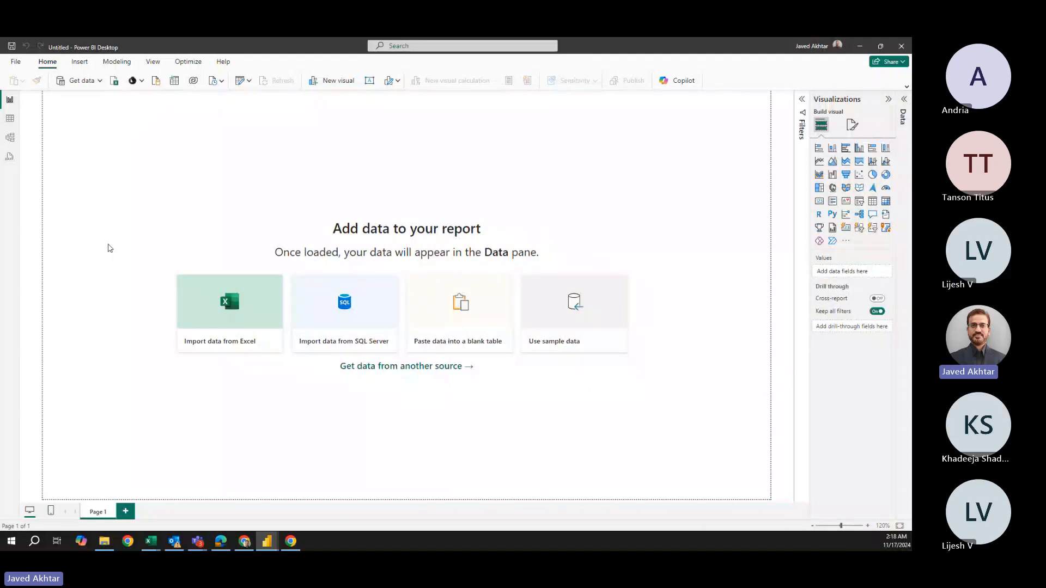
{"action": "left_click", "coordinate": [16, 62]}
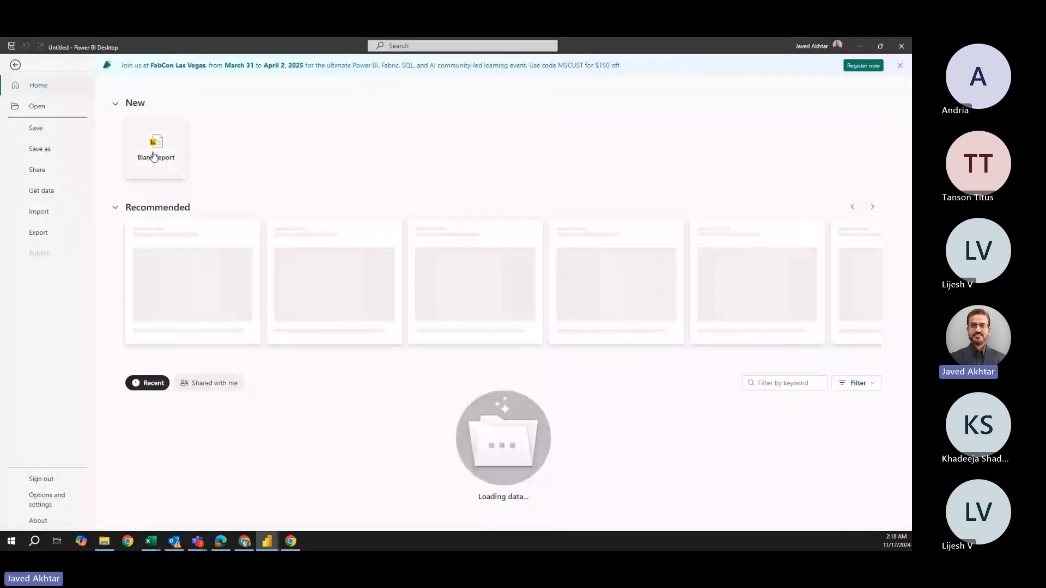
{"action": "left_click", "coordinate": [16, 66]}
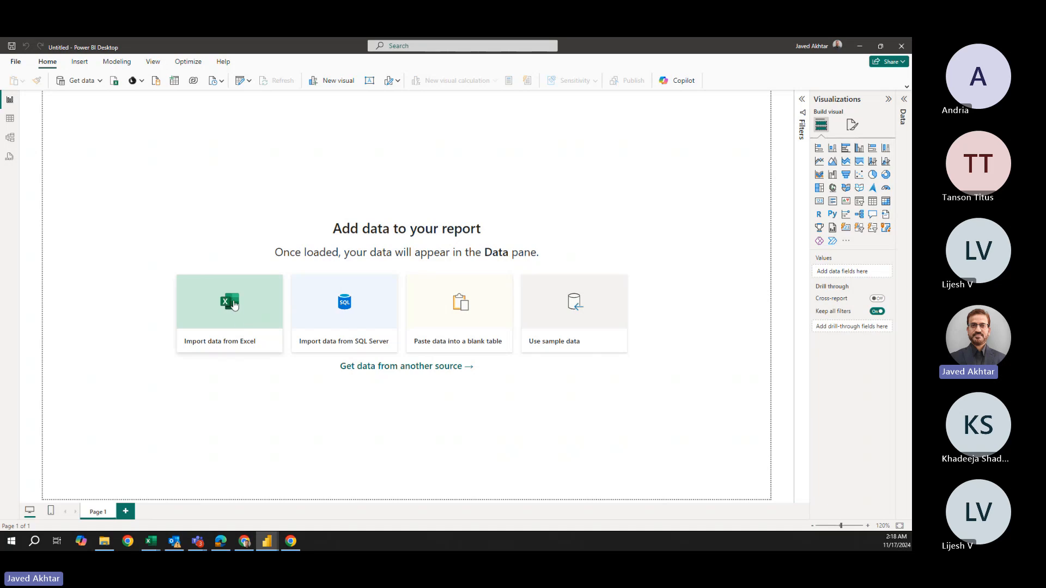
Import data from the AdventureWorks Sales Excel workbook in the Downloads folder into the blank report.
{"action": "left_click", "coordinate": [227, 315]}
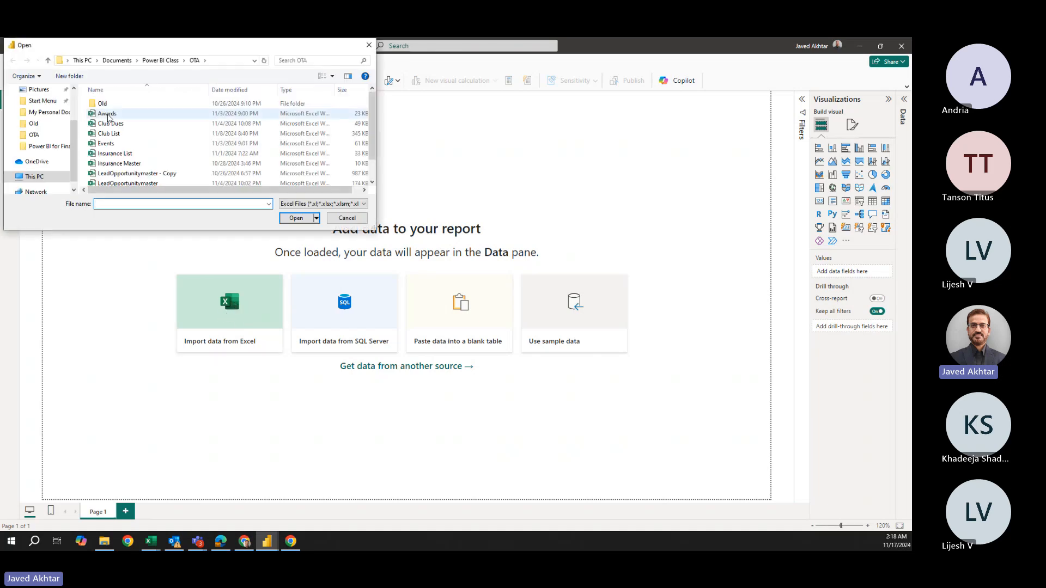
{"action": "left_click_drag", "start_coordinate": [102, 49], "coordinate": [403, 177]}
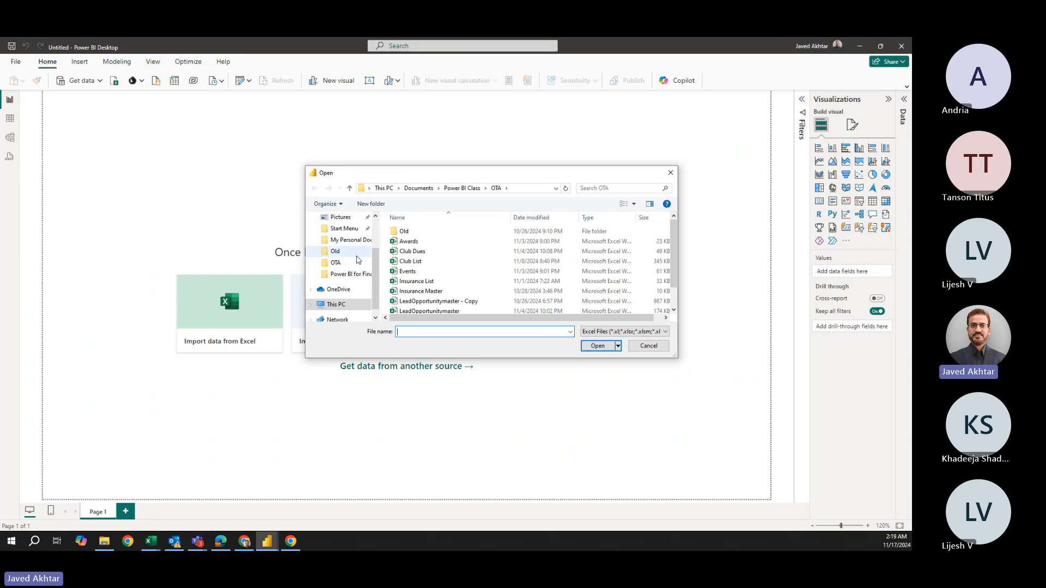
{"action": "scroll", "coordinate": [338, 299], "scroll_direction": "up", "scroll_amount": 2}
{"action": "left_click", "coordinate": [349, 248]}
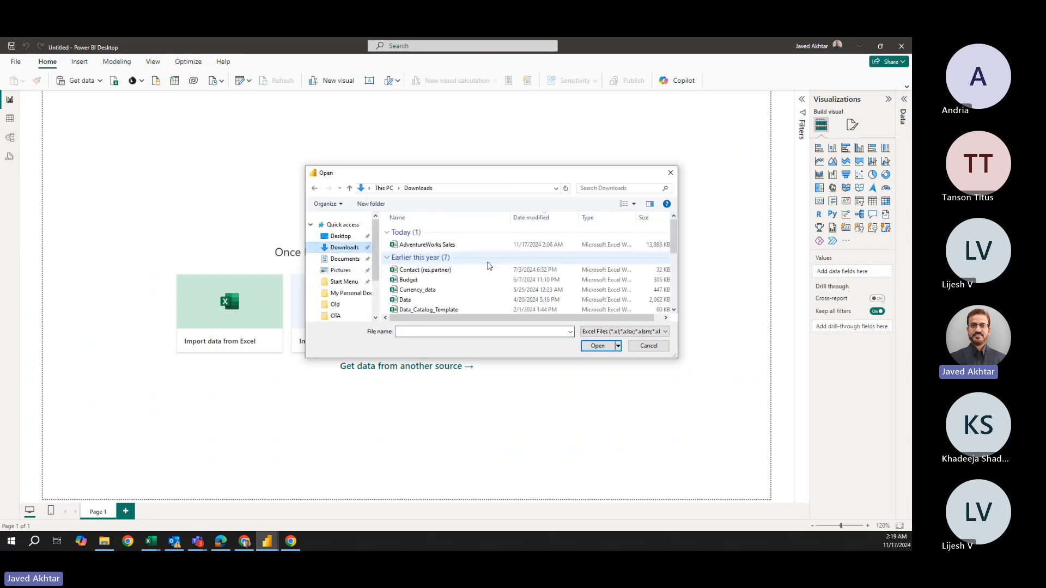
{"action": "left_click", "coordinate": [436, 247]}
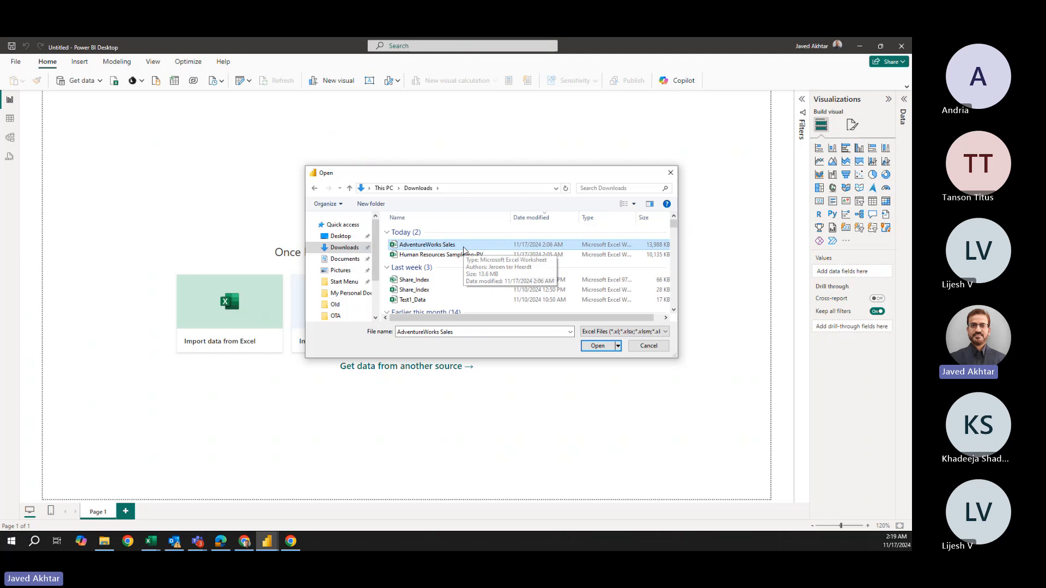
{"action": "left_click", "coordinate": [597, 346]}
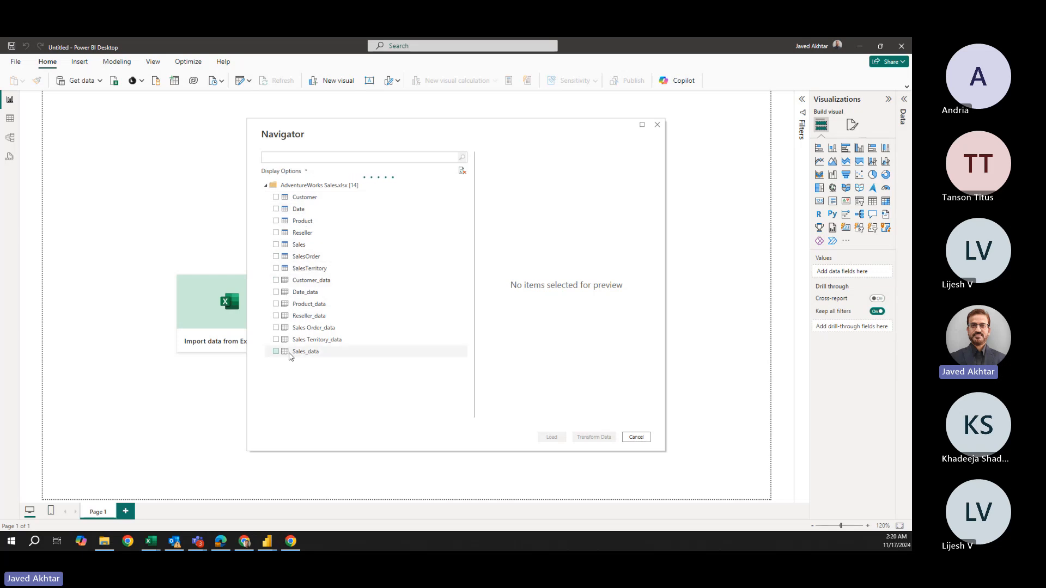
Compare the previews of the Customer_data sheet and the Customer table in the AdventureWorks Sales workbook.
{"action": "left_click", "coordinate": [310, 282]}
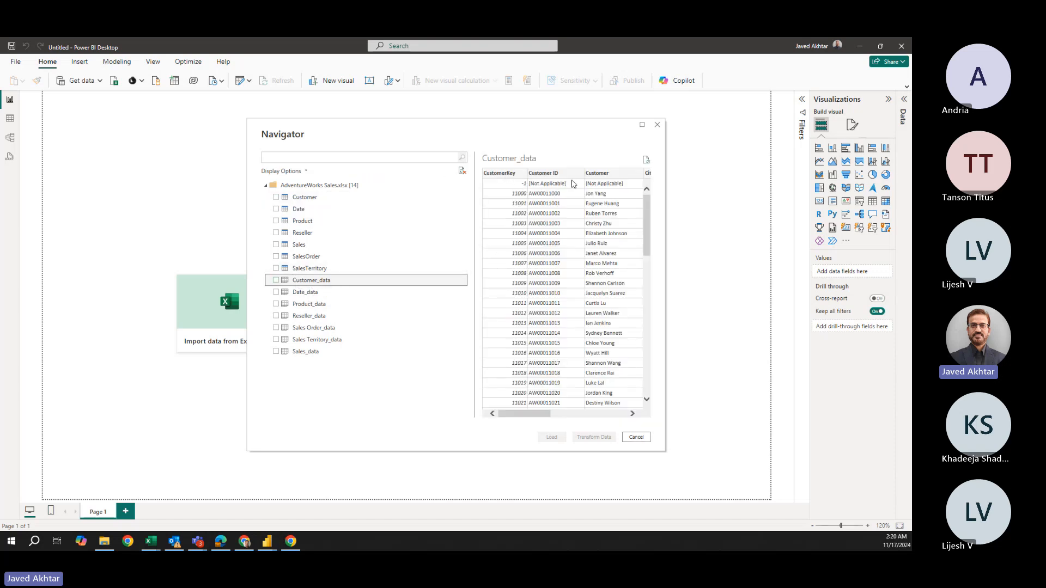
{"action": "mouse_move", "coordinate": [542, 416]}
{"action": "left_mouse_down"}
{"action": "mouse_move", "coordinate": [641, 423]}
{"action": "mouse_move", "coordinate": [529, 414]}
{"action": "left_mouse_up"}
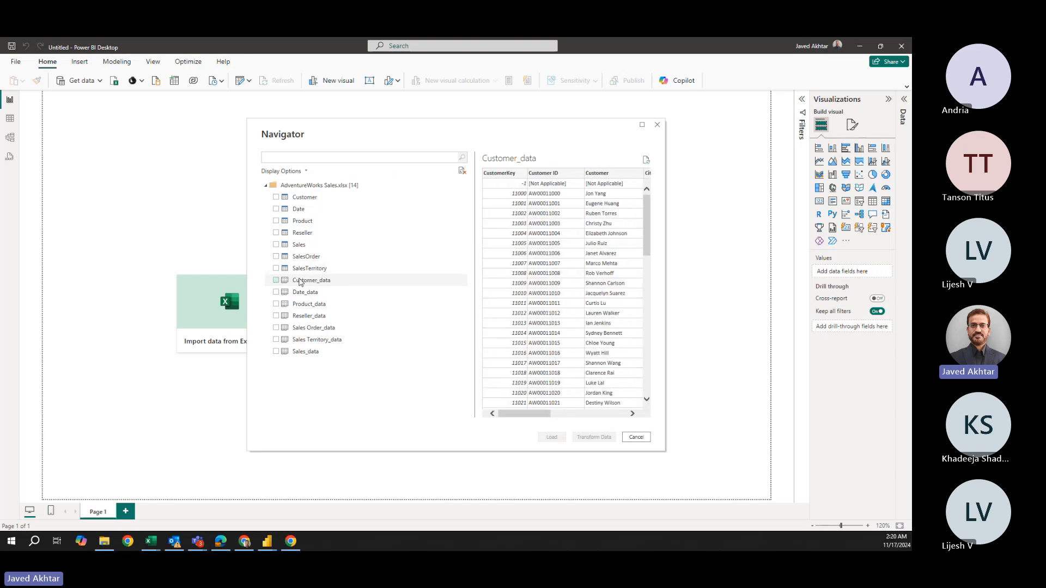
{"action": "left_click", "coordinate": [300, 199]}
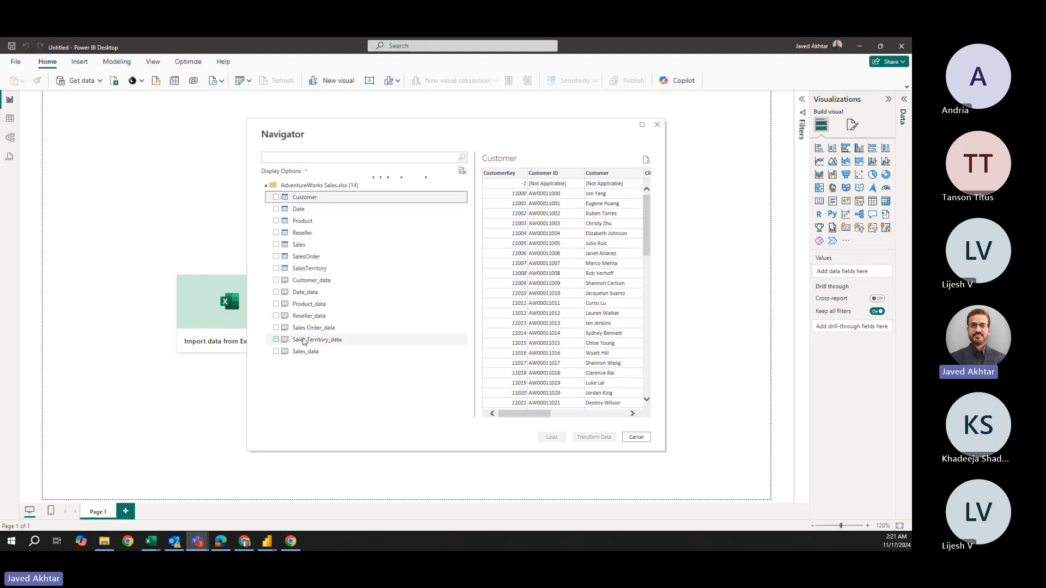
{"action": "left_click", "coordinate": [311, 280]}
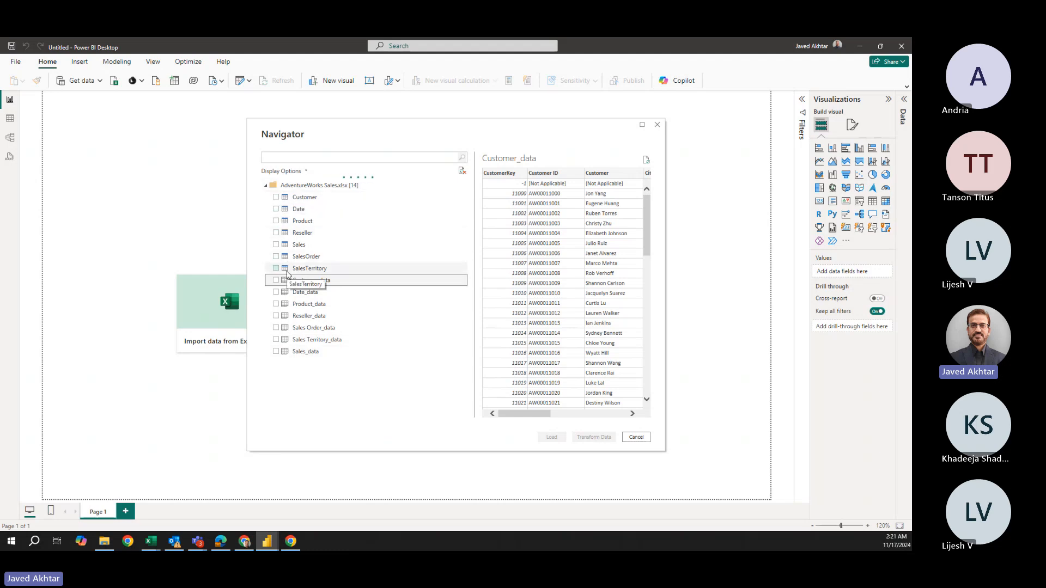
{"action": "left_click", "coordinate": [306, 198]}
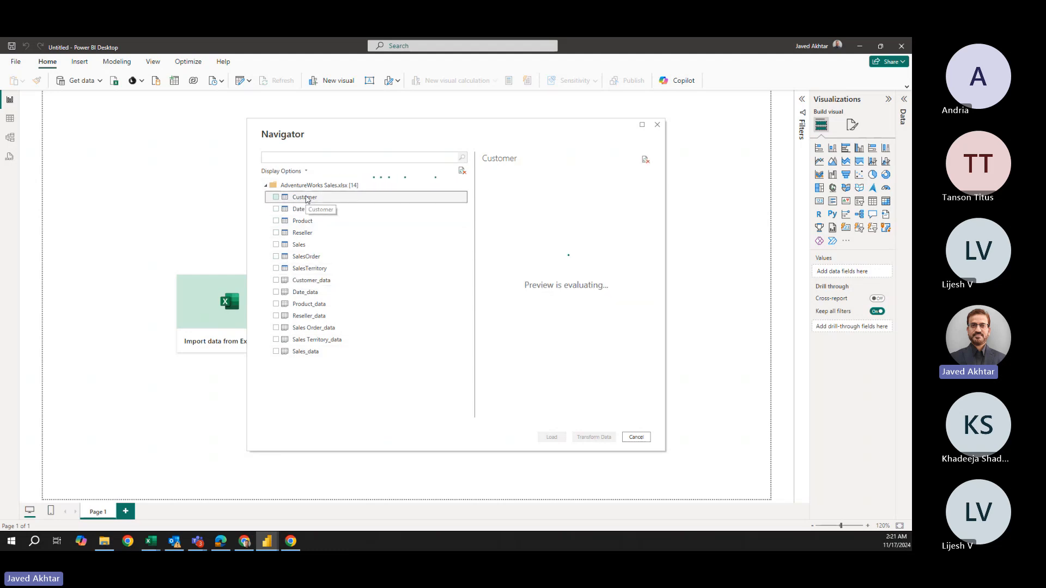
Load the Customer, Date, Product, Reseller, Sales, SalesOrder and SalesTerritory tables into the report and expand the list of data fields.
{"action": "left_click", "coordinate": [276, 197]}
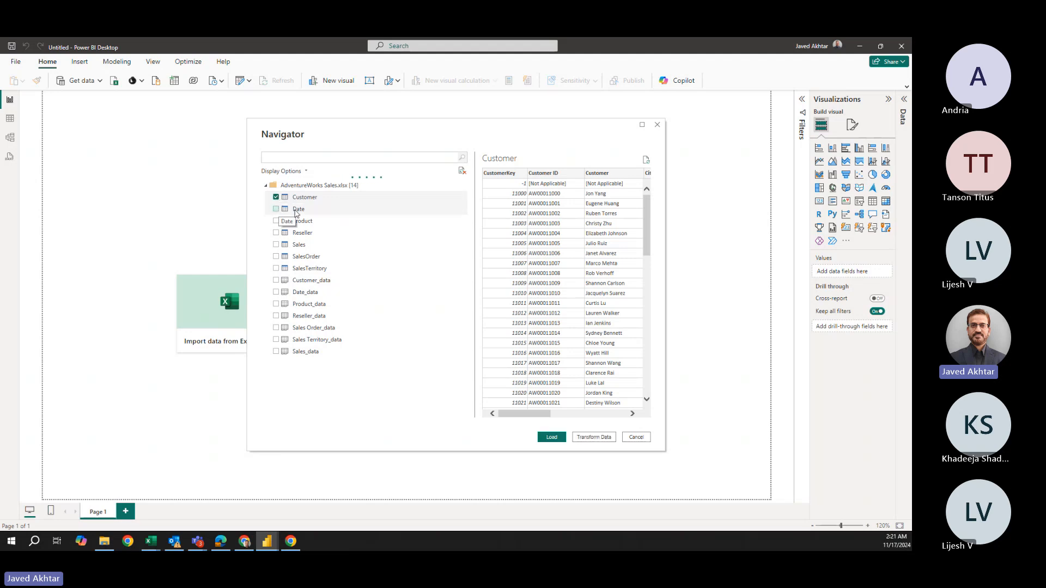
{"action": "left_click", "coordinate": [277, 210]}
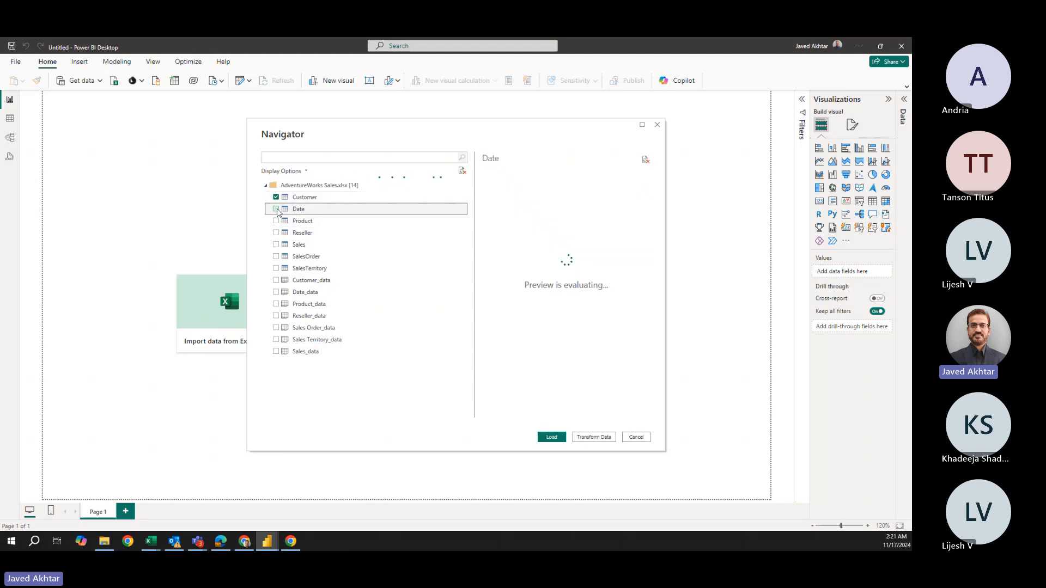
{"action": "left_click", "coordinate": [277, 221]}
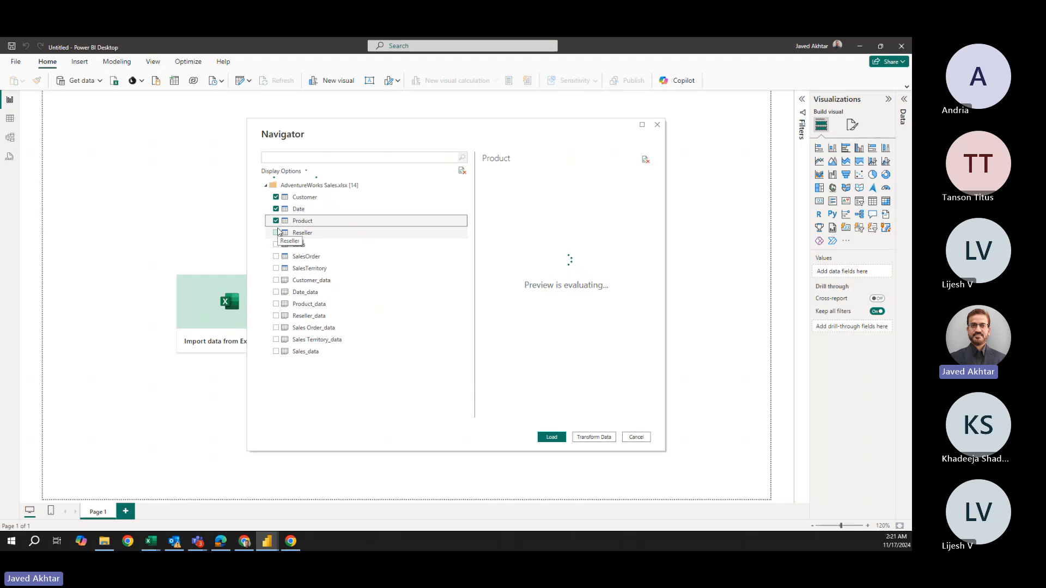
{"action": "left_click", "coordinate": [277, 233]}
{"action": "left_click", "coordinate": [277, 245]}
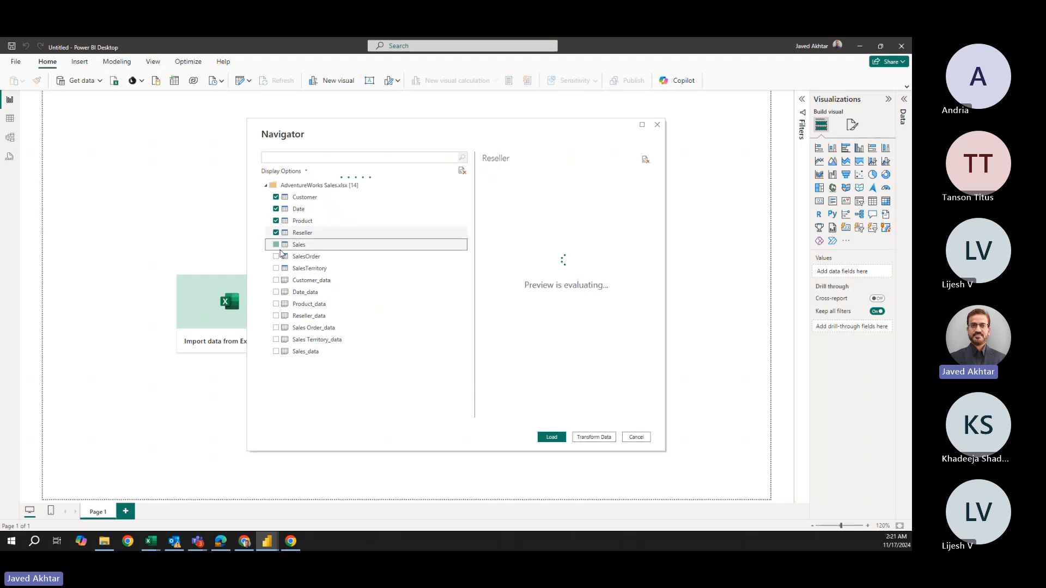
{"action": "left_click", "coordinate": [277, 257]}
{"action": "left_click", "coordinate": [276, 268]}
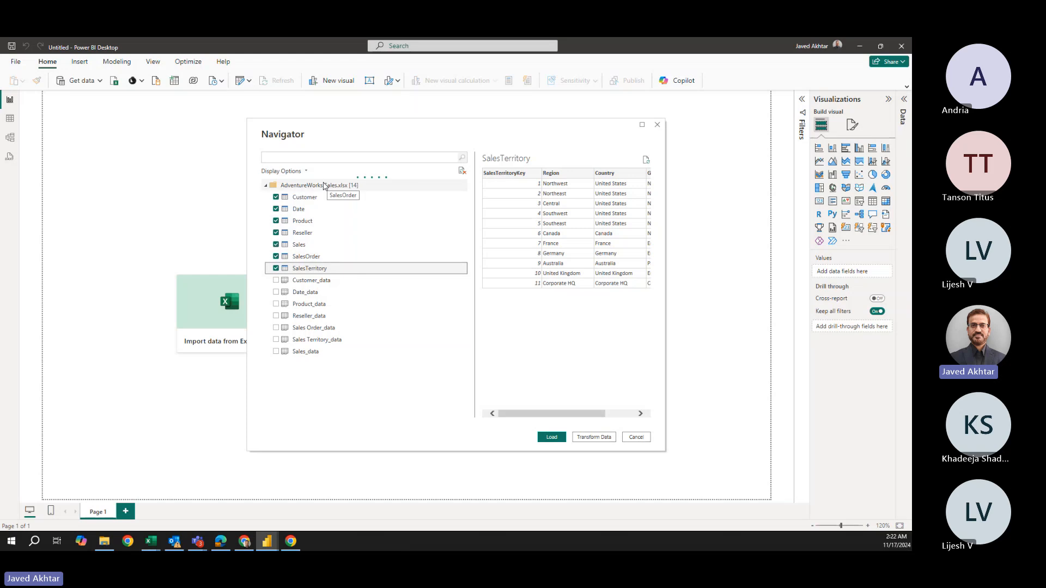
{"action": "left_click", "coordinate": [552, 438]}
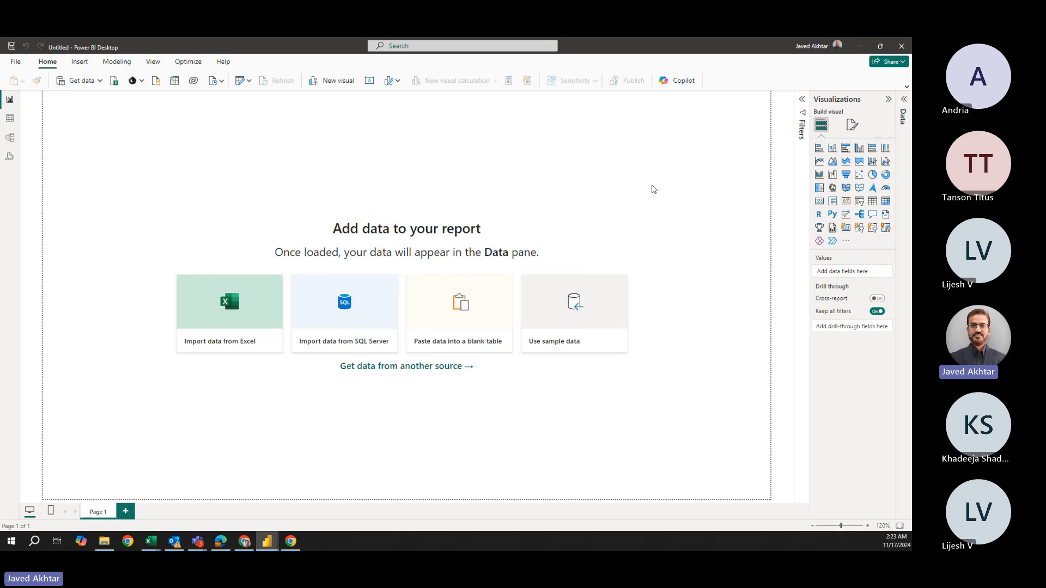
{"action": "left_click", "coordinate": [905, 101]}
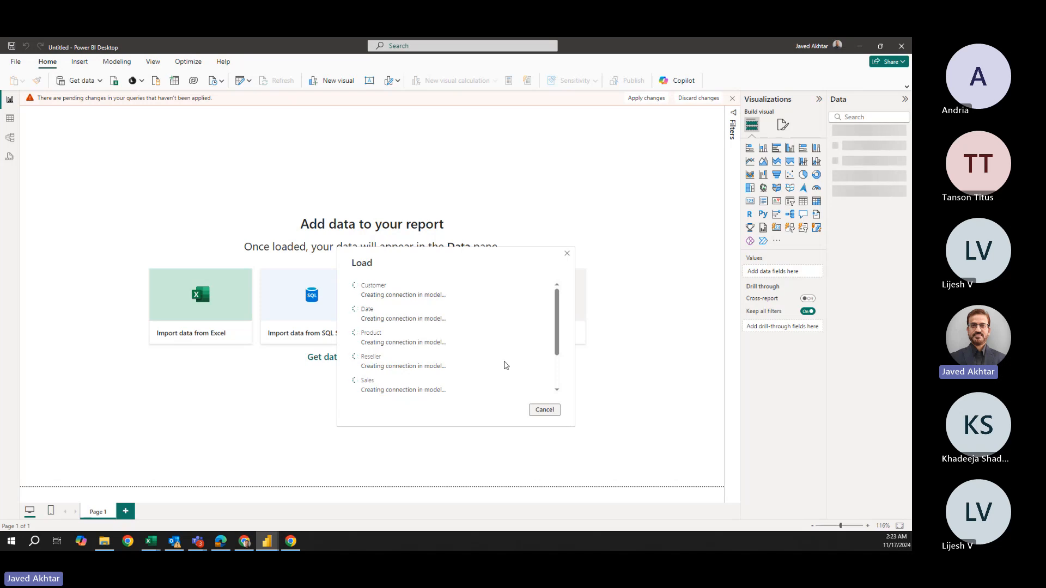
{"action": "mouse_move", "coordinate": [558, 337]}
{"action": "left_mouse_down"}
{"action": "mouse_move", "coordinate": [559, 388]}
{"action": "mouse_move", "coordinate": [564, 326]}
{"action": "left_mouse_up"}
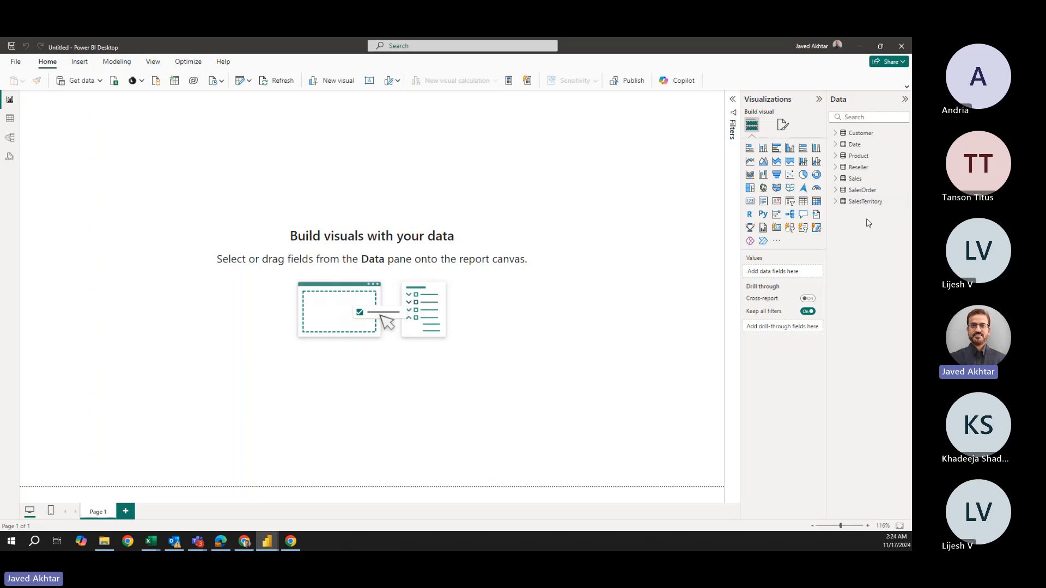
Review the loaded rows of the Customer, Date, Product, Reseller, Sales, SalesOrder and SalesTerritory tables in Table view.
{"action": "left_click", "coordinate": [10, 120]}
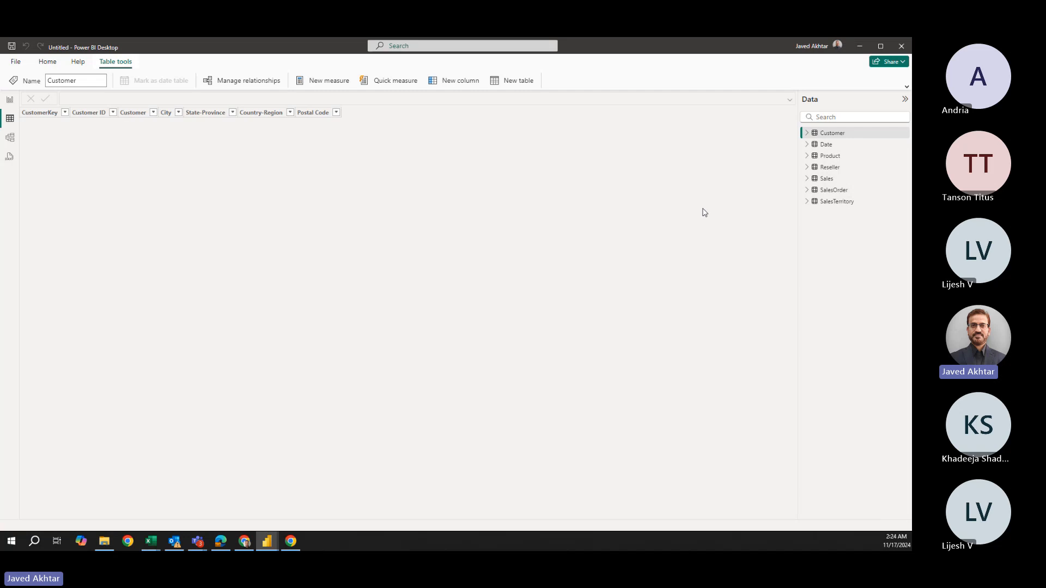
{"action": "left_click", "coordinate": [838, 147]}
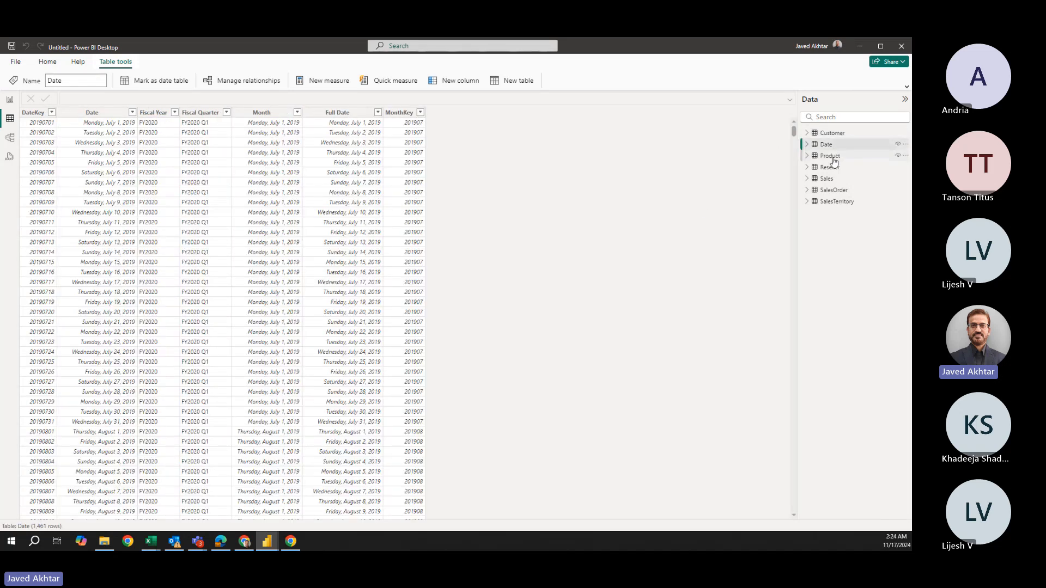
{"action": "left_click", "coordinate": [832, 159]}
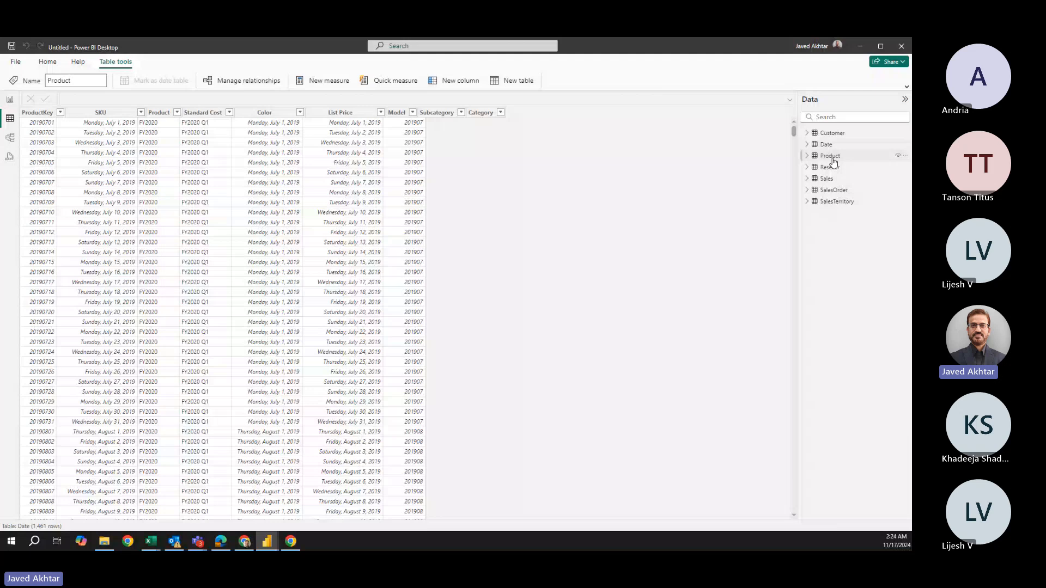
{"action": "left_click", "coordinate": [830, 167]}
{"action": "left_click", "coordinate": [833, 180]}
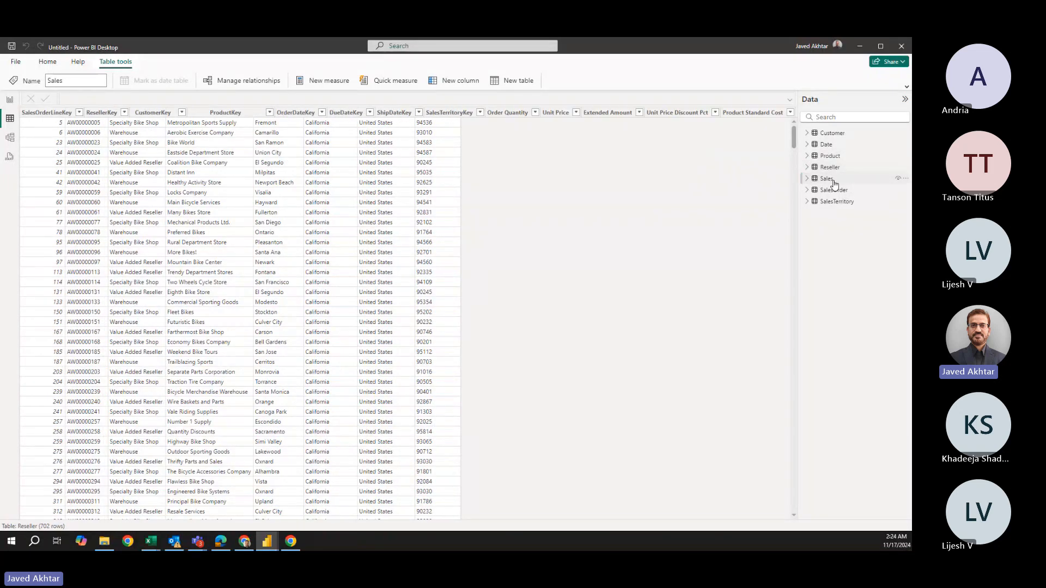
{"action": "left_click", "coordinate": [834, 190]}
{"action": "left_click", "coordinate": [841, 203]}
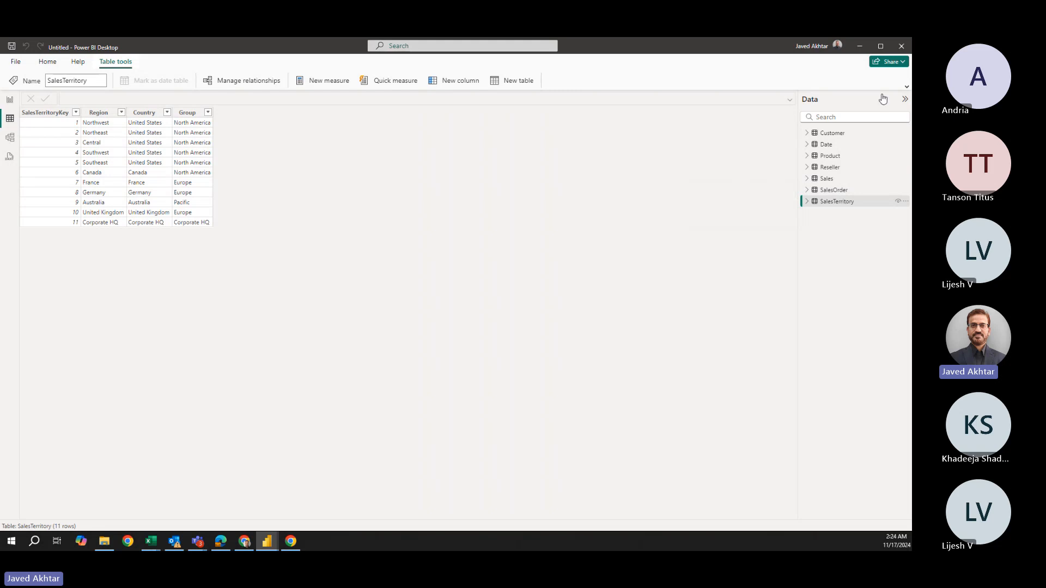
In the model diagram, spread the cards around Sales, lining up SalesOrder, Reseller and Customer in a column on its left side.
{"action": "left_click", "coordinate": [9, 142]}
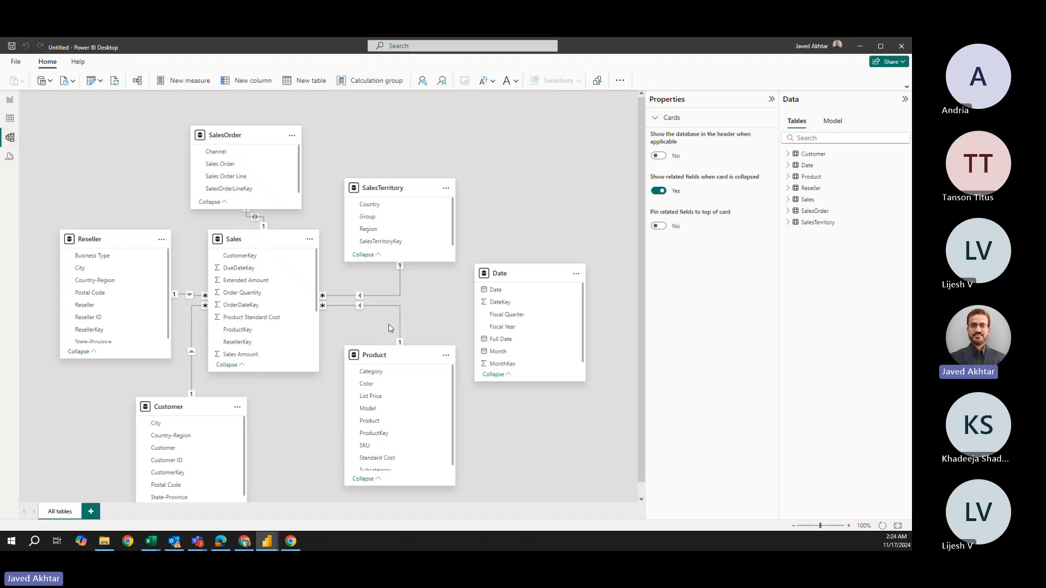
{"action": "scroll", "coordinate": [388, 324], "scroll_direction": "down", "scroll_amount": 1}
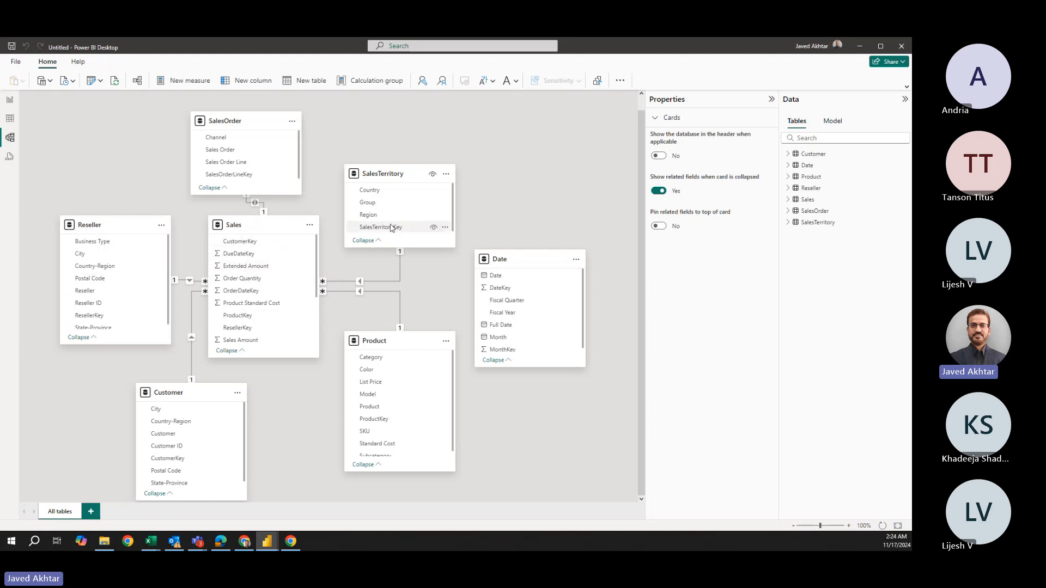
{"action": "left_click_drag", "start_coordinate": [392, 133], "coordinate": [395, 117]}
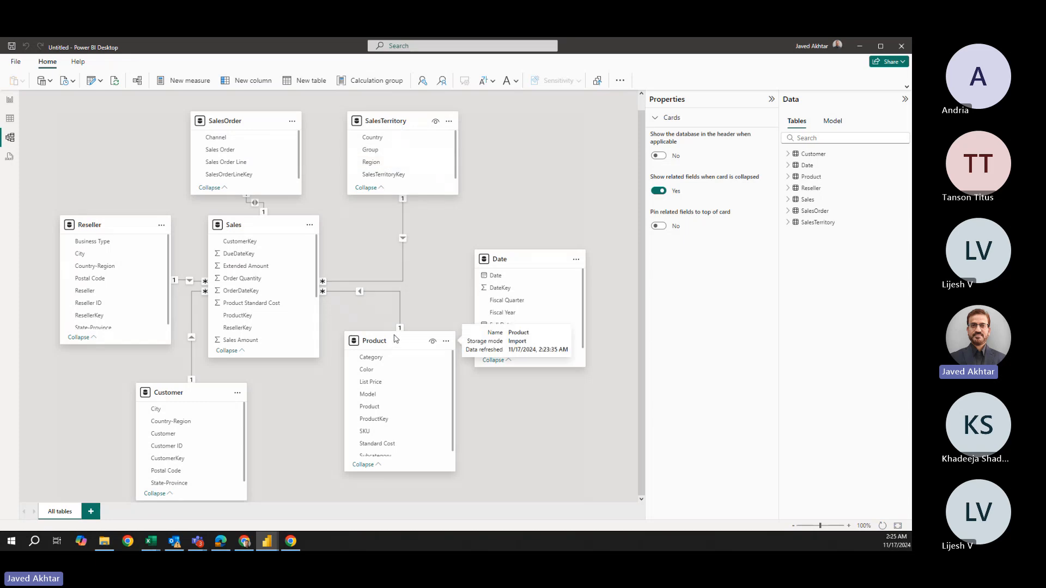
{"action": "left_click_drag", "start_coordinate": [416, 341], "coordinate": [417, 382]}
{"action": "left_click_drag", "start_coordinate": [271, 226], "coordinate": [310, 223]}
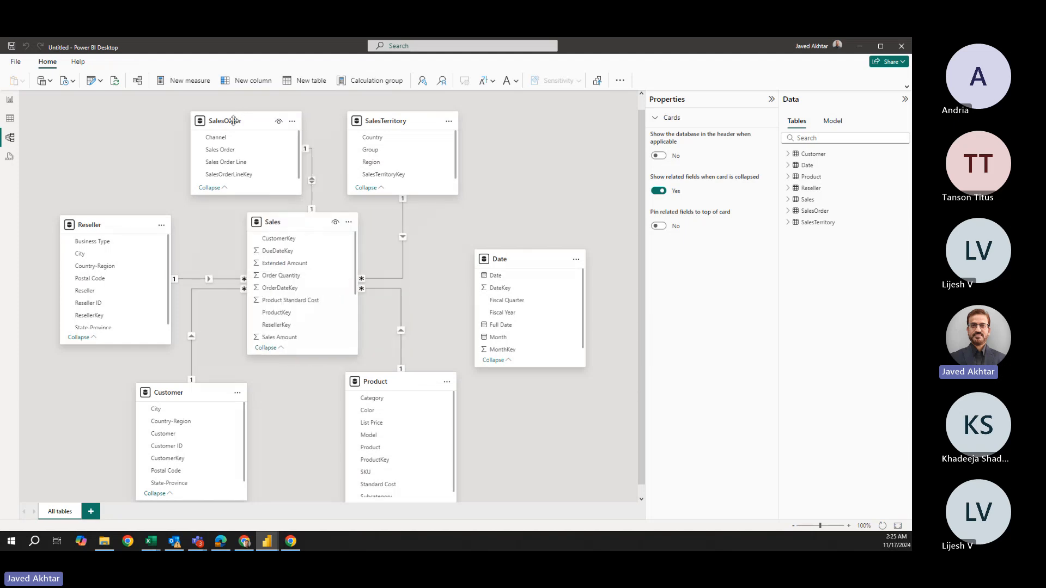
{"action": "left_click_drag", "start_coordinate": [233, 119], "coordinate": [98, 120]}
{"action": "left_click_drag", "start_coordinate": [174, 389], "coordinate": [98, 384]}
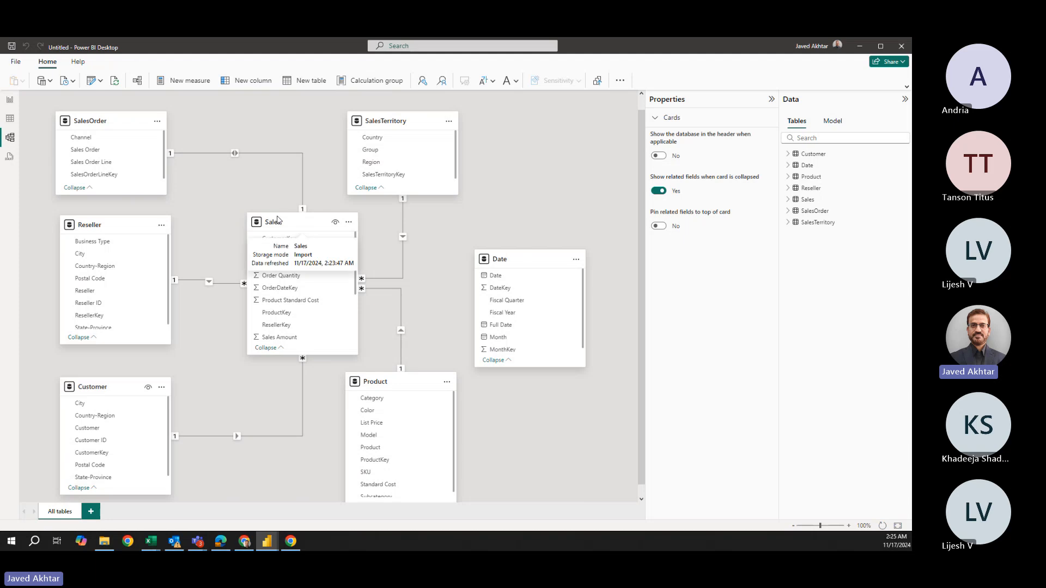
Enlarge the Sales card upward to show all its fields and arrange SalesTerritory, Product and Date to the right of it.
{"action": "left_click_drag", "start_coordinate": [278, 213], "coordinate": [281, 119]}
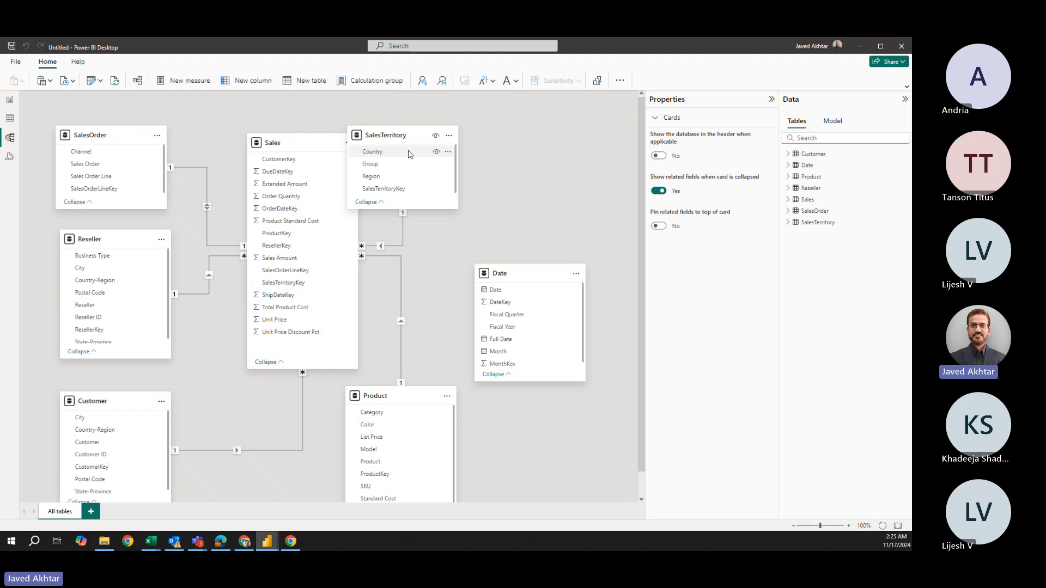
{"action": "left_click_drag", "start_coordinate": [411, 138], "coordinate": [496, 138]}
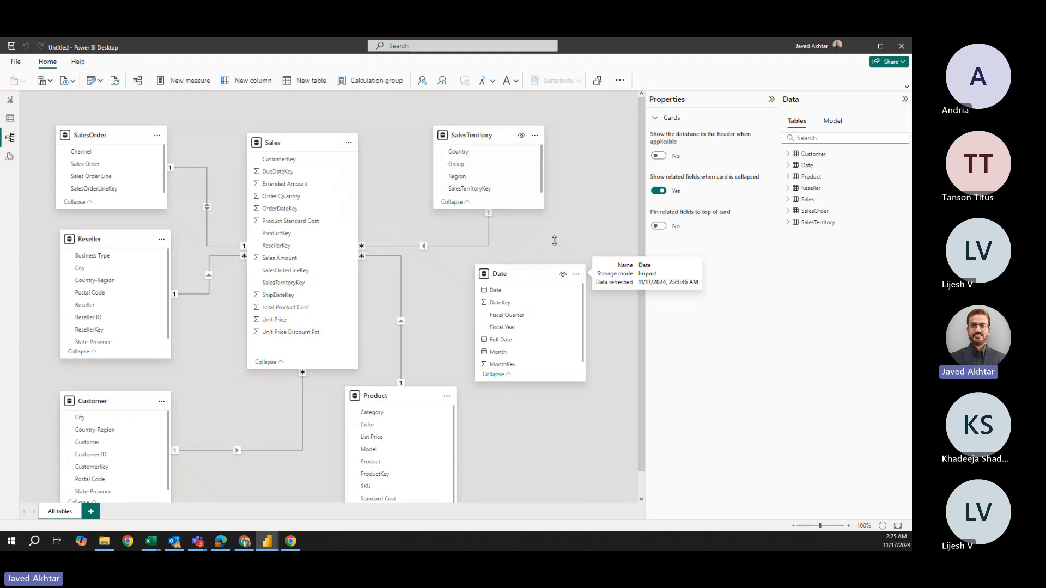
{"action": "left_click", "coordinate": [520, 271]}
{"action": "left_click_drag", "start_coordinate": [395, 397], "coordinate": [493, 412]}
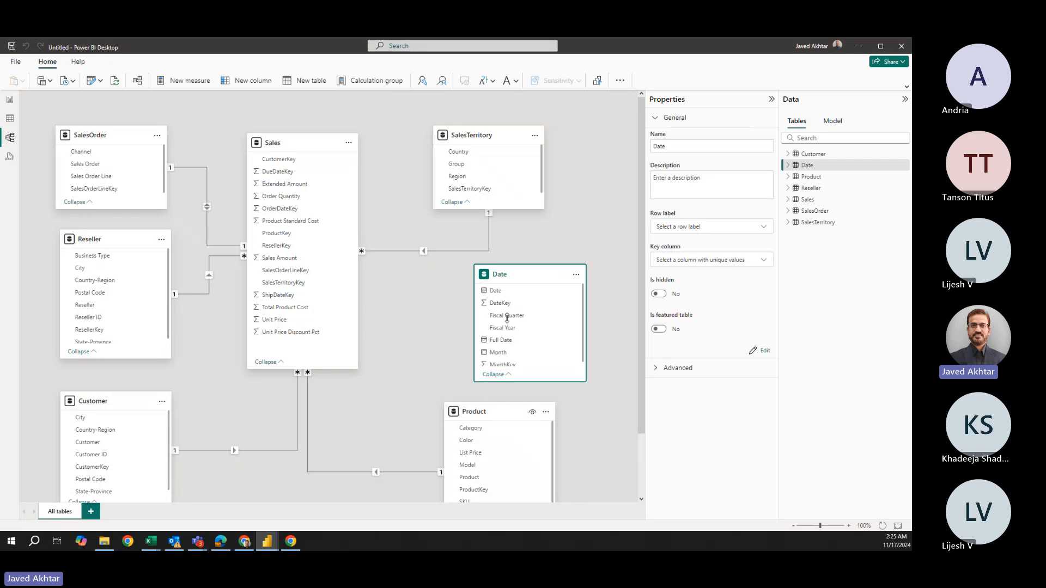
{"action": "left_click_drag", "start_coordinate": [519, 279], "coordinate": [566, 237]}
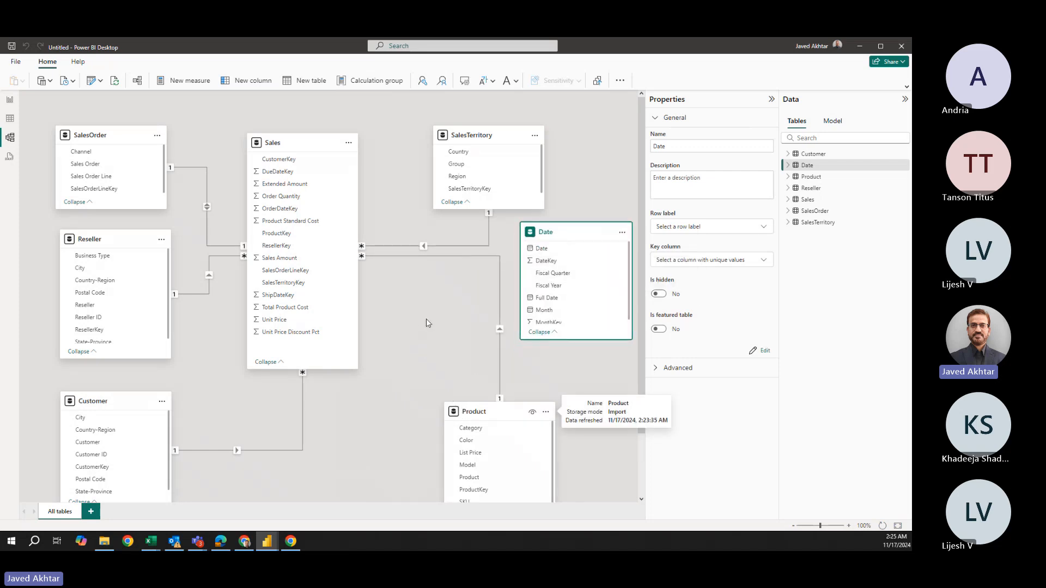
{"action": "left_click_drag", "start_coordinate": [476, 412], "coordinate": [420, 299]}
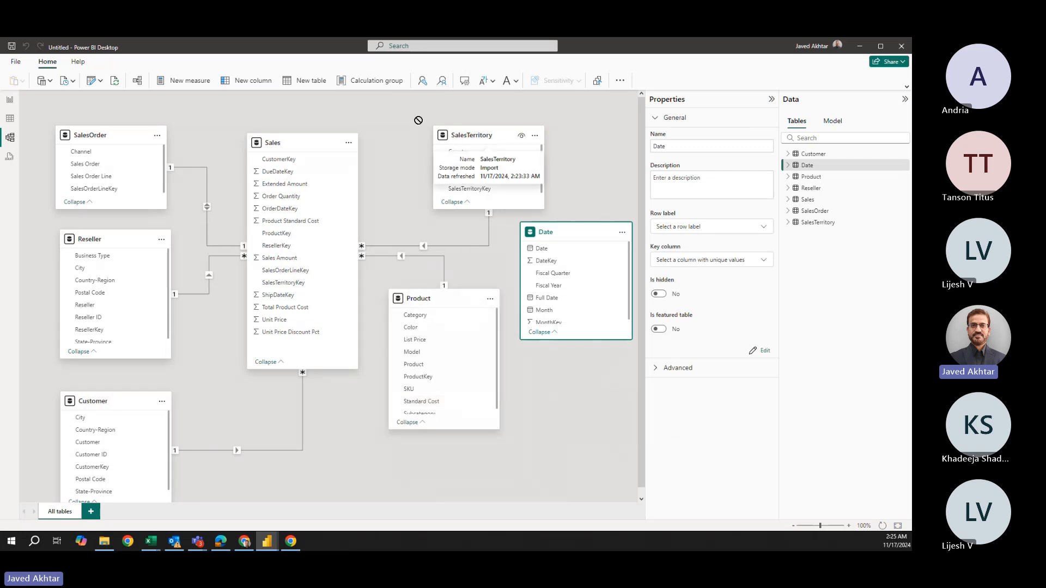
{"action": "left_click_drag", "start_coordinate": [457, 135], "coordinate": [418, 121]}
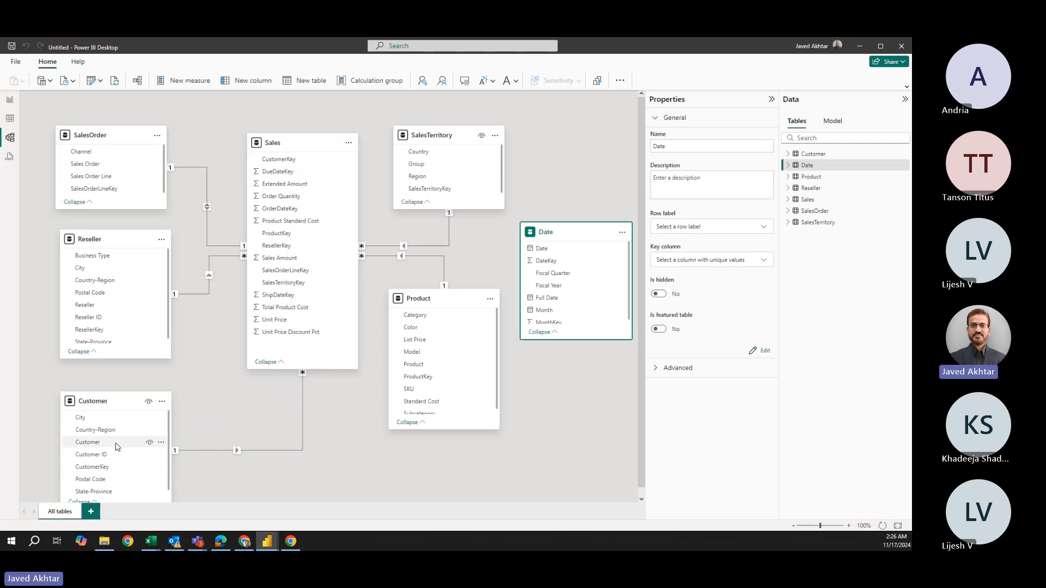
{"action": "scroll", "coordinate": [118, 448], "scroll_direction": "down", "scroll_amount": 1}
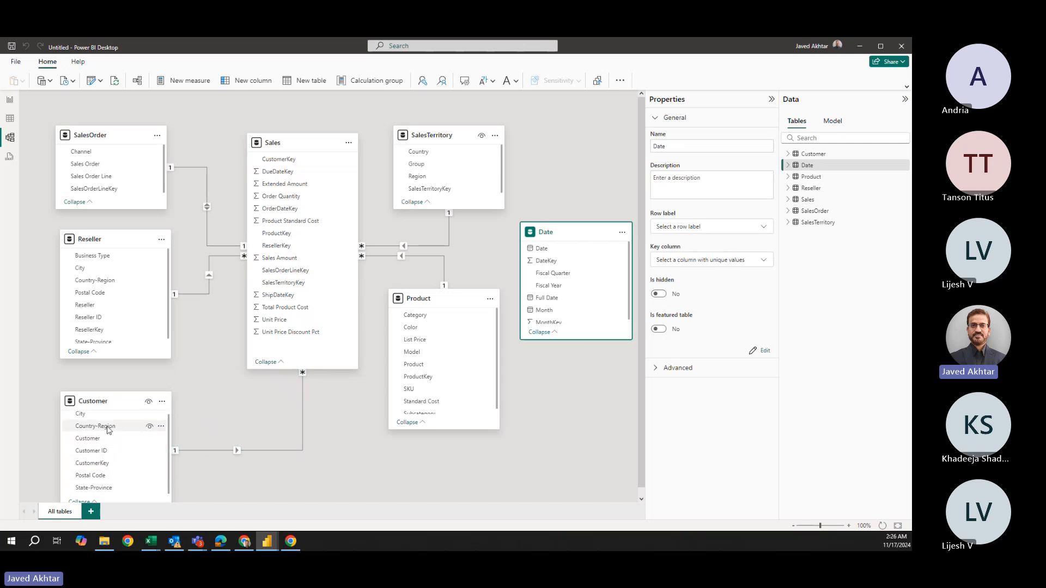
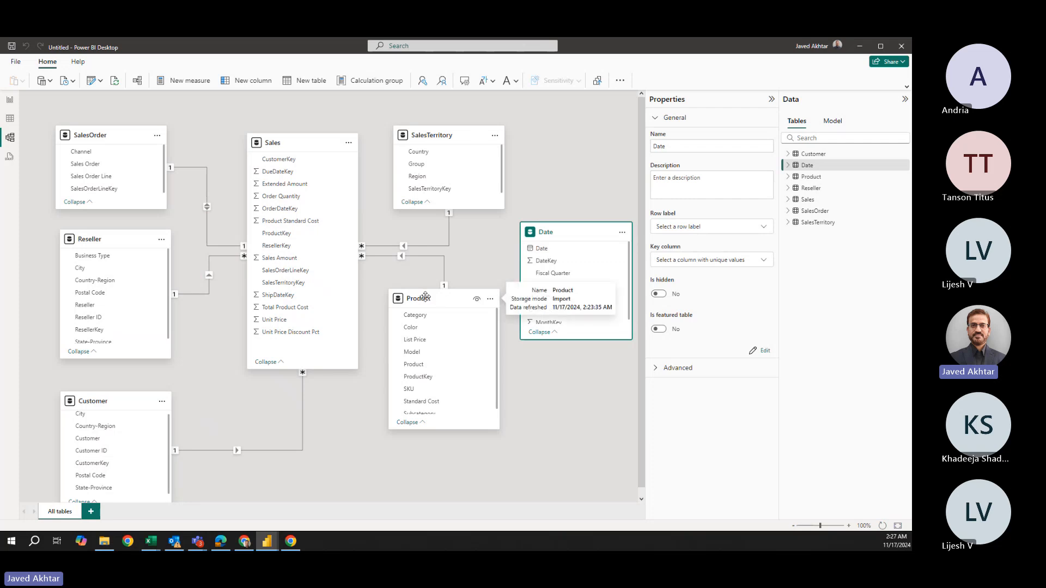
Move the Product card further down in the model diagram, leaving more space between it and SalesTerritory.
{"action": "left_click_drag", "start_coordinate": [426, 296], "coordinate": [418, 344]}
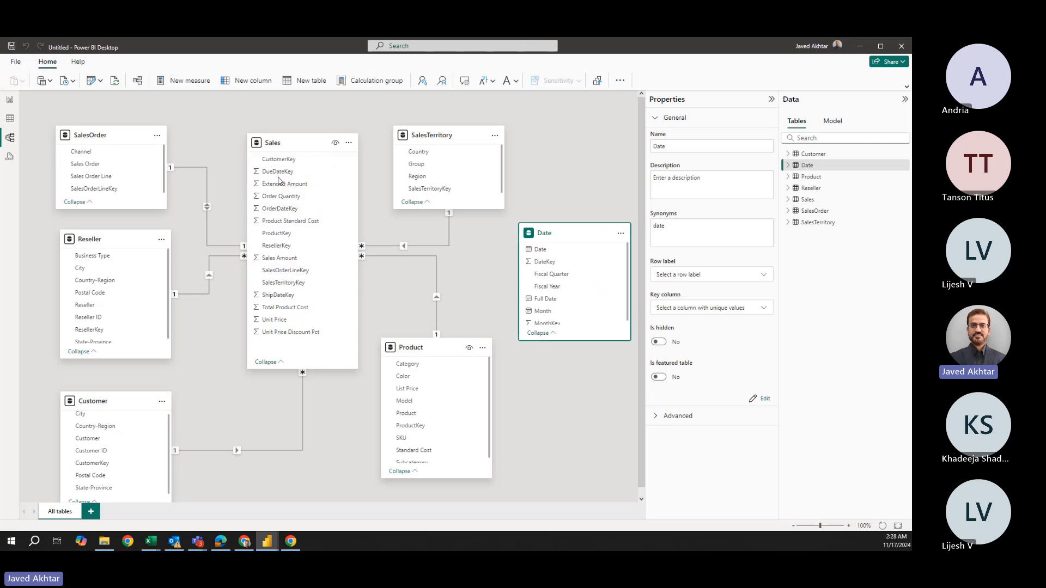
Inspect the OrderDateKey and DueDateKey columns of the Sales table in Table view.
{"action": "left_click", "coordinate": [9, 119]}
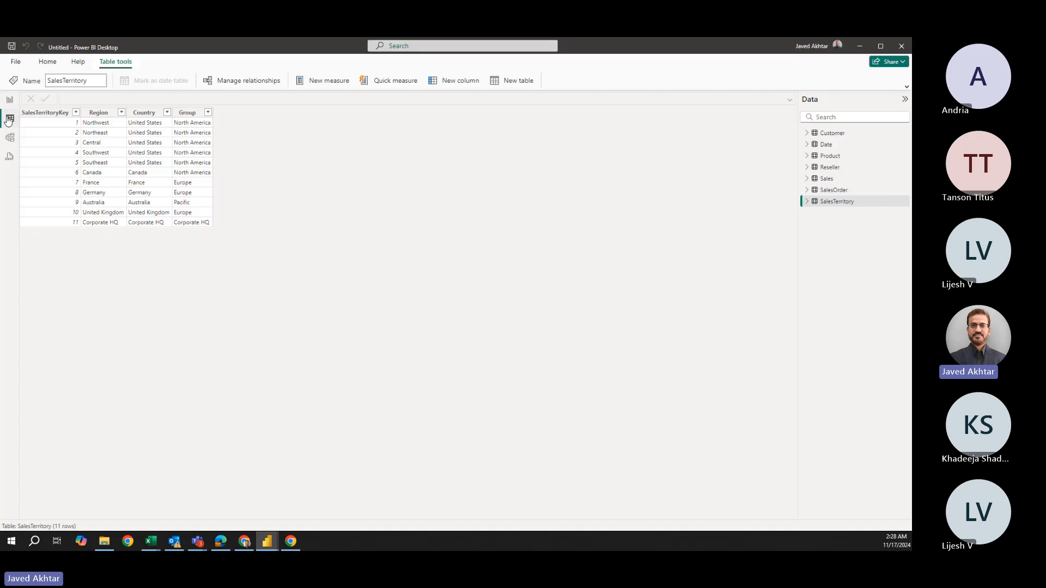
{"action": "left_click", "coordinate": [836, 178]}
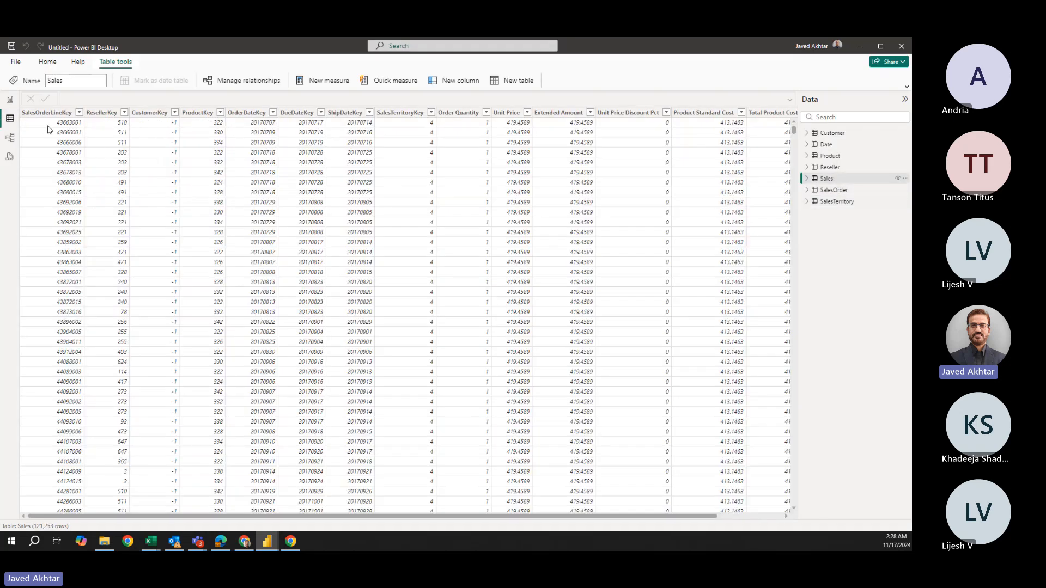
{"action": "left_click", "coordinate": [250, 116]}
{"action": "left_click", "coordinate": [265, 130]}
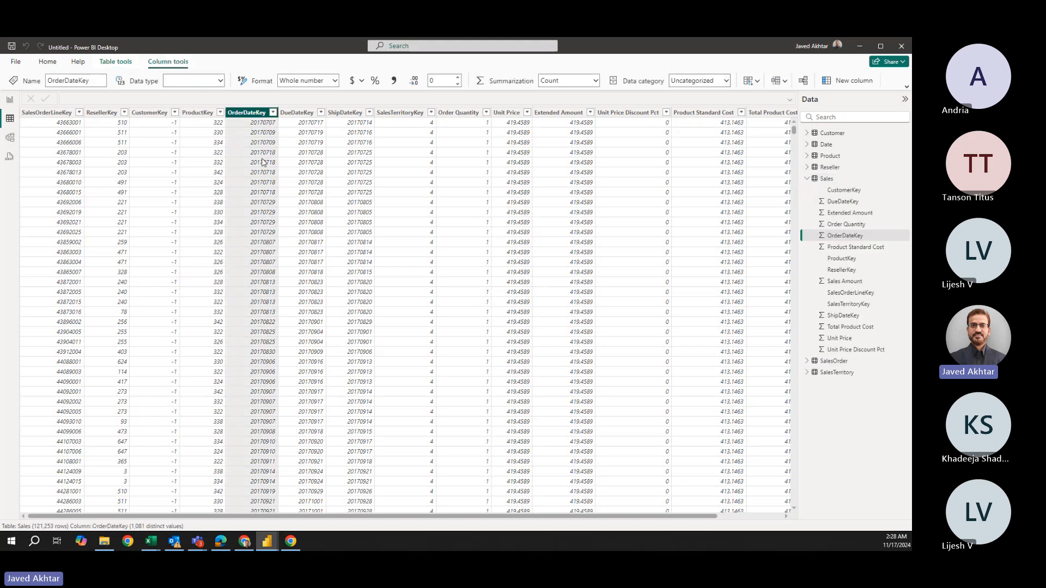
{"action": "left_click", "coordinate": [294, 112]}
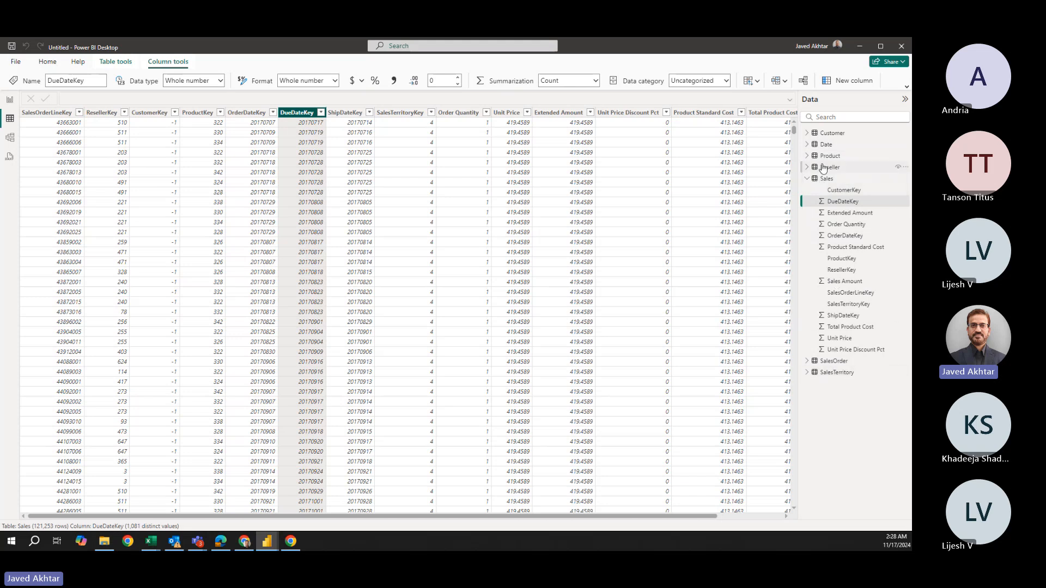
Filter the Date table to DateKey 20170707 to view the matching row, and clear that filter.
{"action": "left_click", "coordinate": [826, 145]}
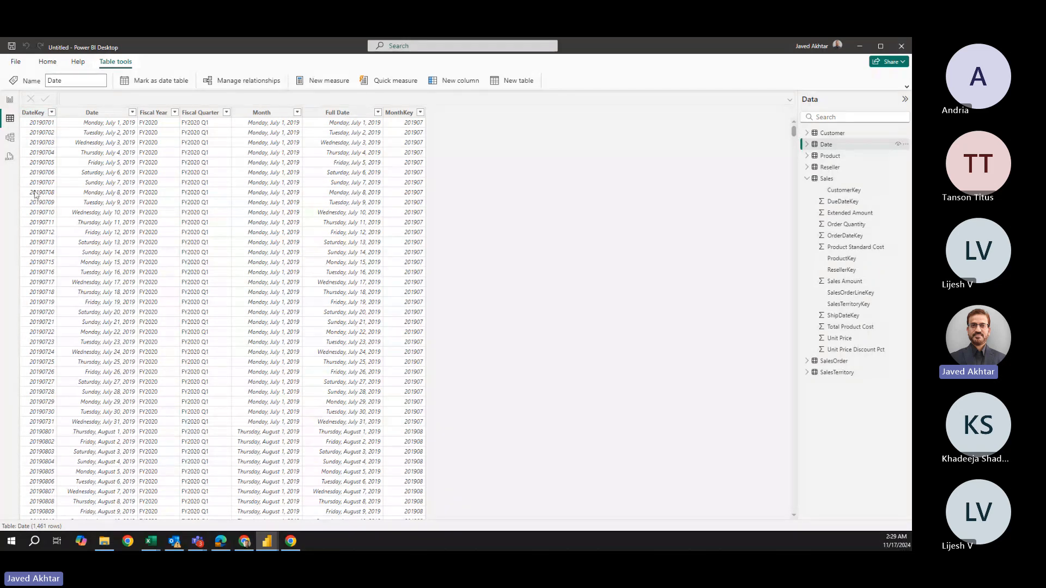
{"action": "left_click", "coordinate": [53, 112]}
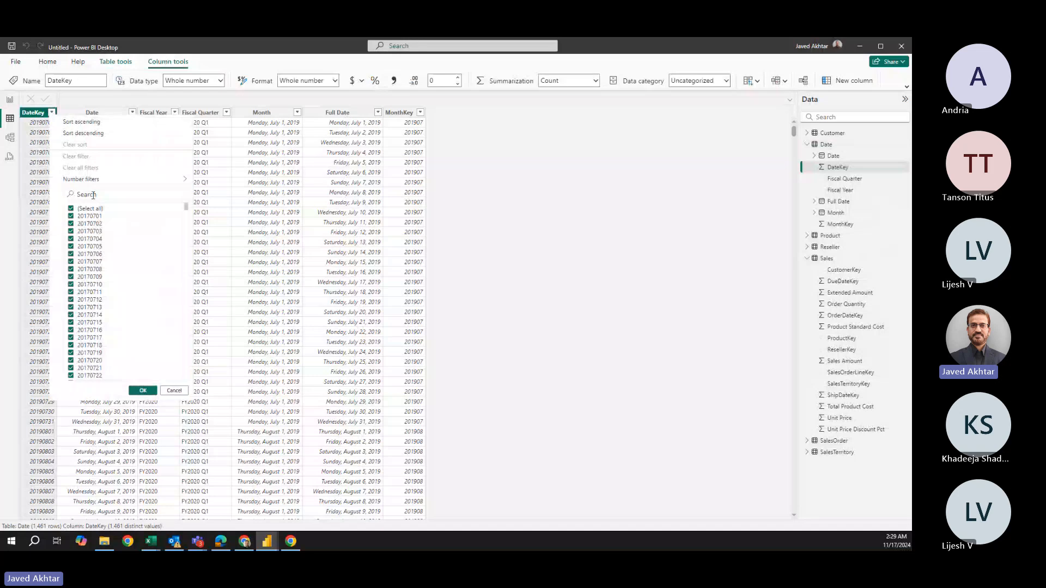
{"action": "type", "text": "20170707"}
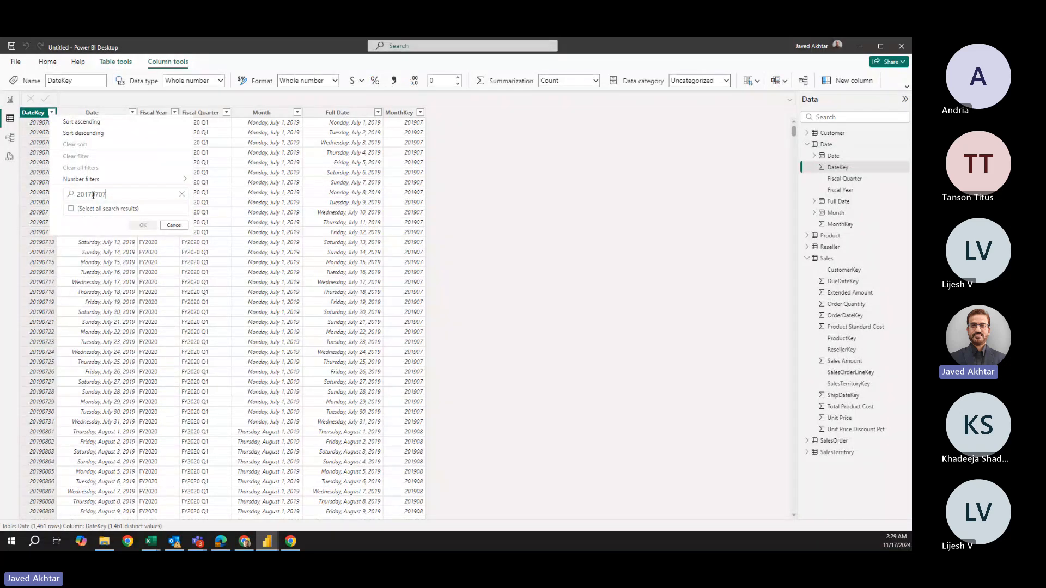
{"action": "left_click", "coordinate": [137, 231]}
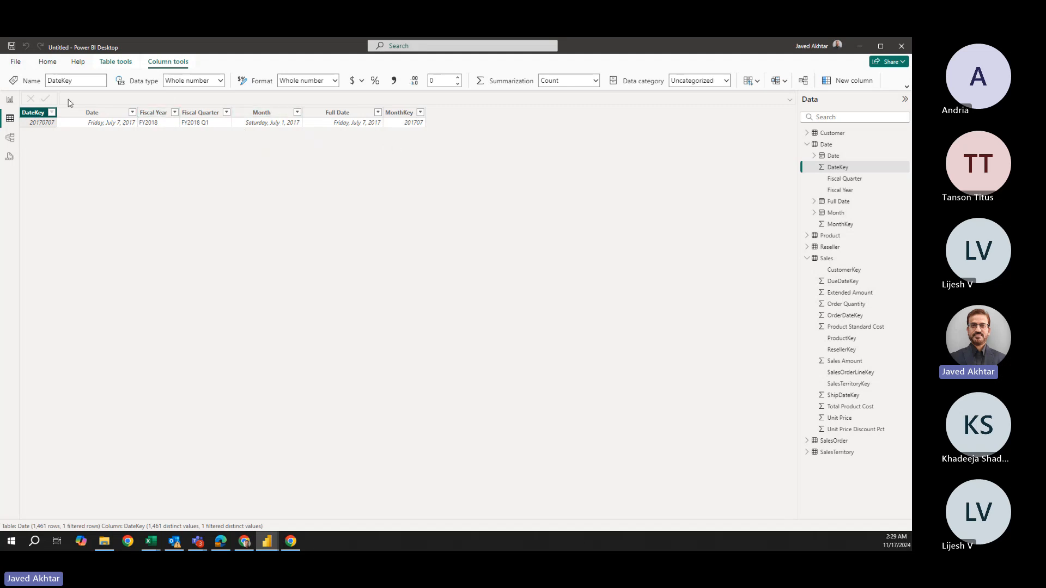
{"action": "left_click", "coordinate": [52, 112]}
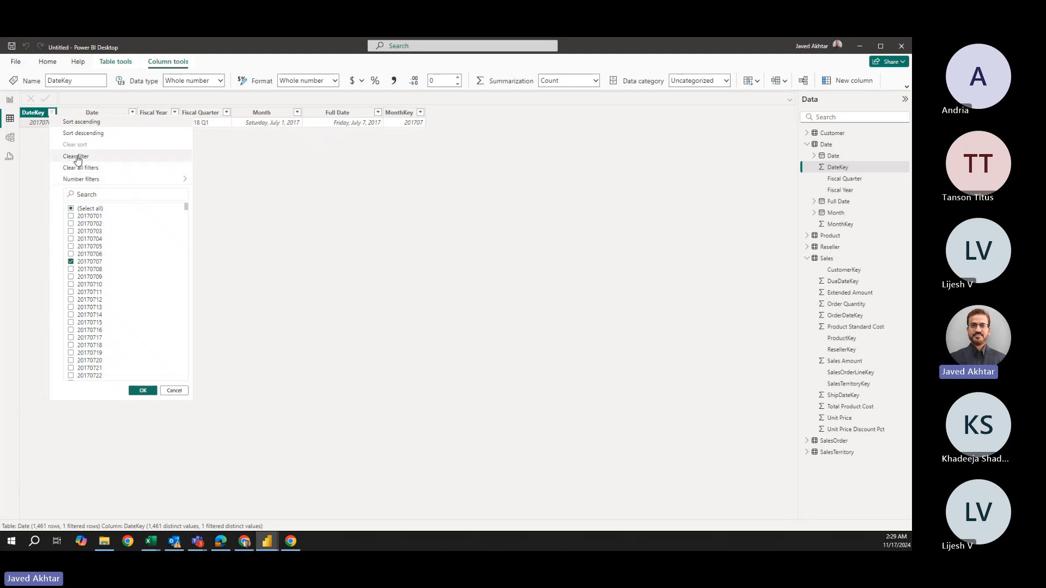
{"action": "left_click", "coordinate": [75, 156]}
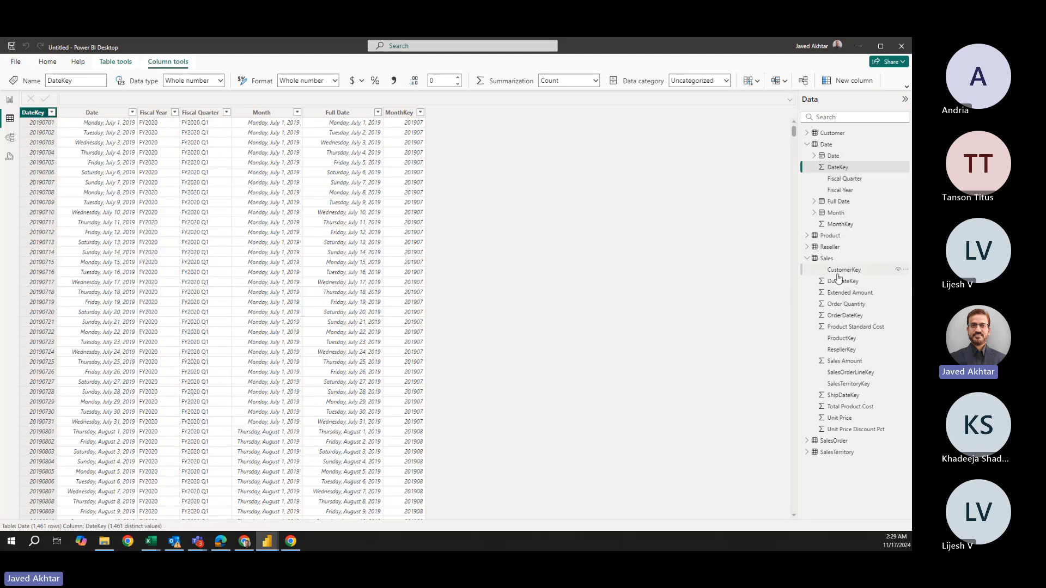
Return to the Sales table rows and examine the OrderDateKey column against the Date table's DateKey field.
{"action": "left_click", "coordinate": [828, 258]}
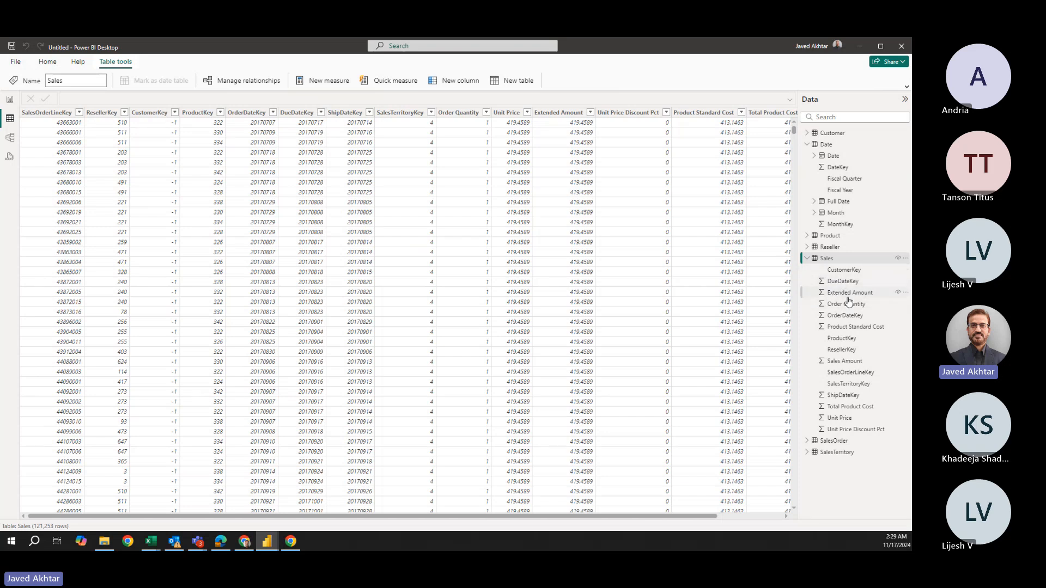
{"action": "left_click", "coordinate": [845, 316]}
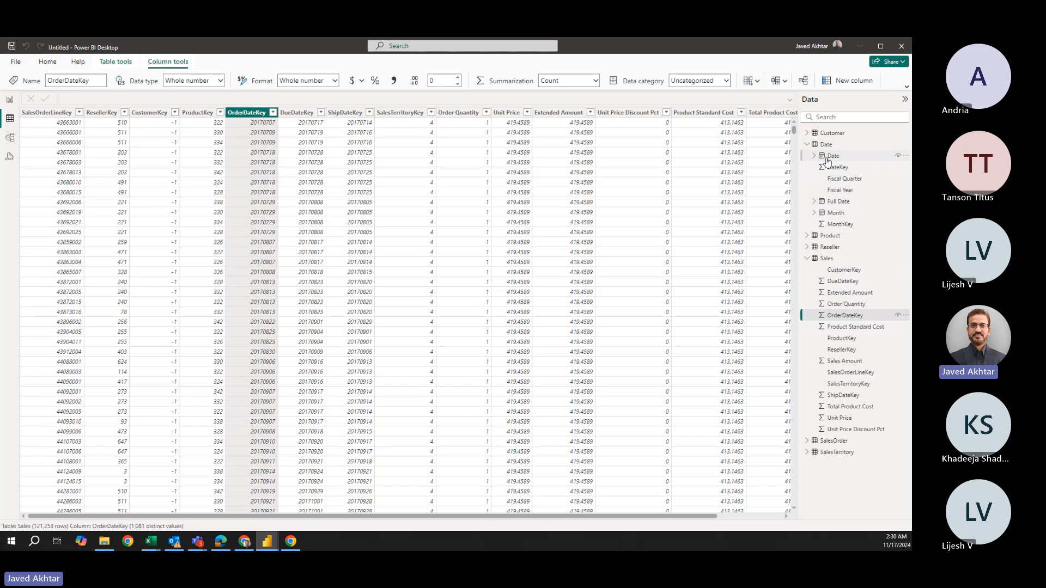
{"action": "left_click", "coordinate": [843, 318]}
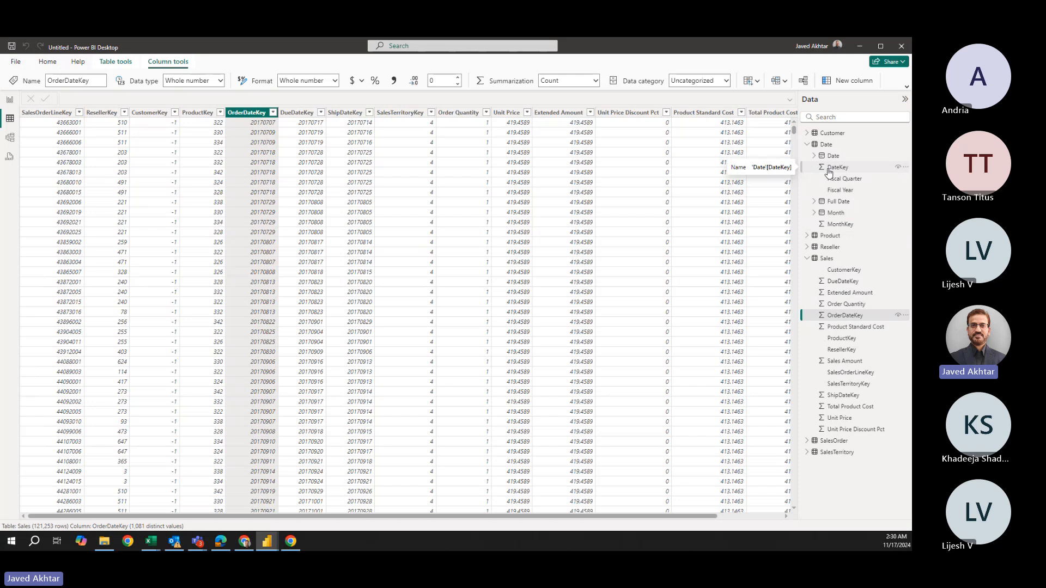
In the model diagram, create an active many-to-one relationship from Sales OrderDateKey to Date DateKey with single cross-filter direction.
{"action": "left_click", "coordinate": [9, 139]}
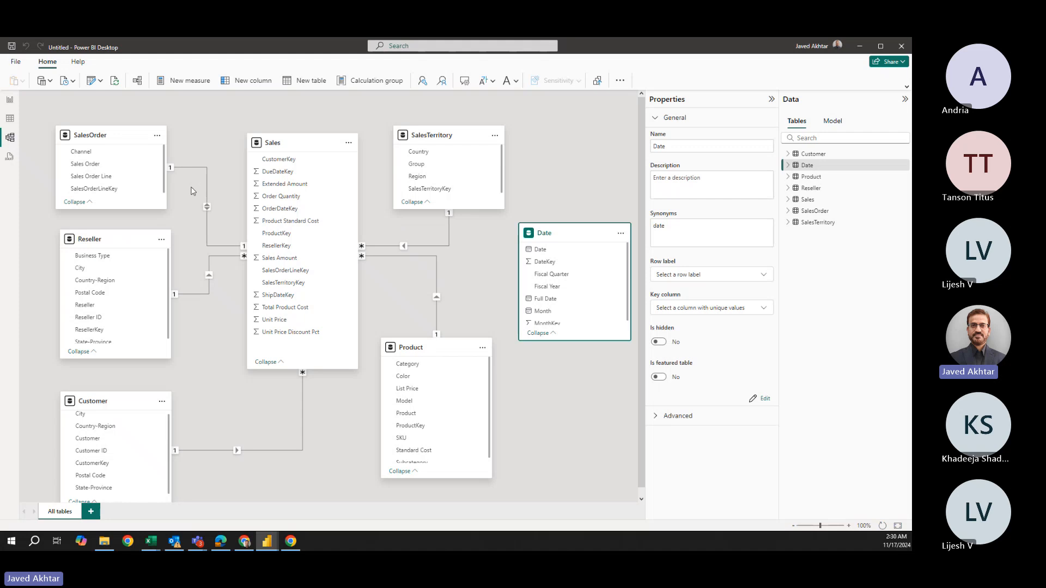
{"action": "left_click", "coordinate": [281, 210]}
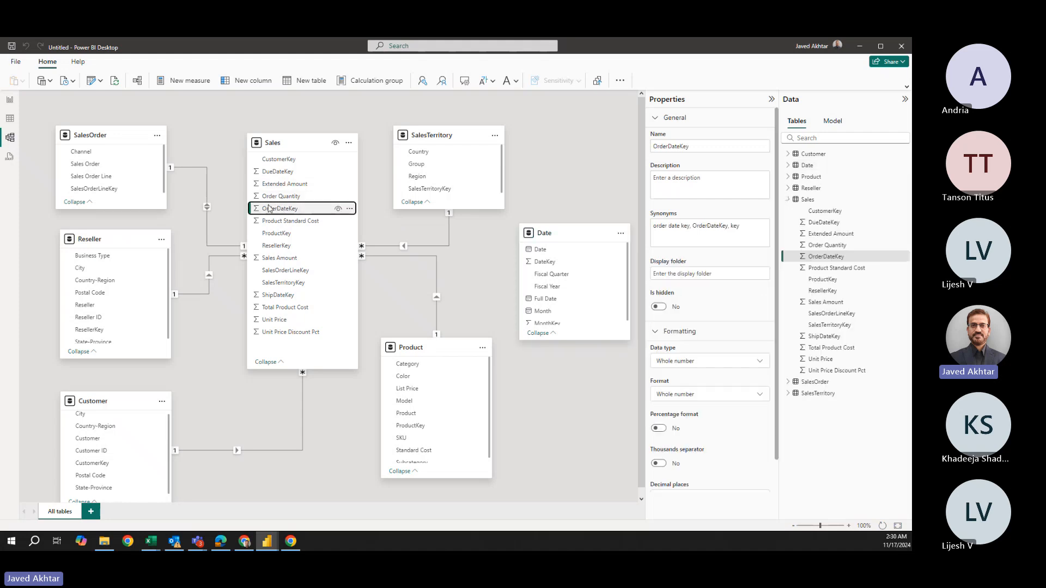
{"action": "left_click_drag", "start_coordinate": [265, 212], "coordinate": [552, 264]}
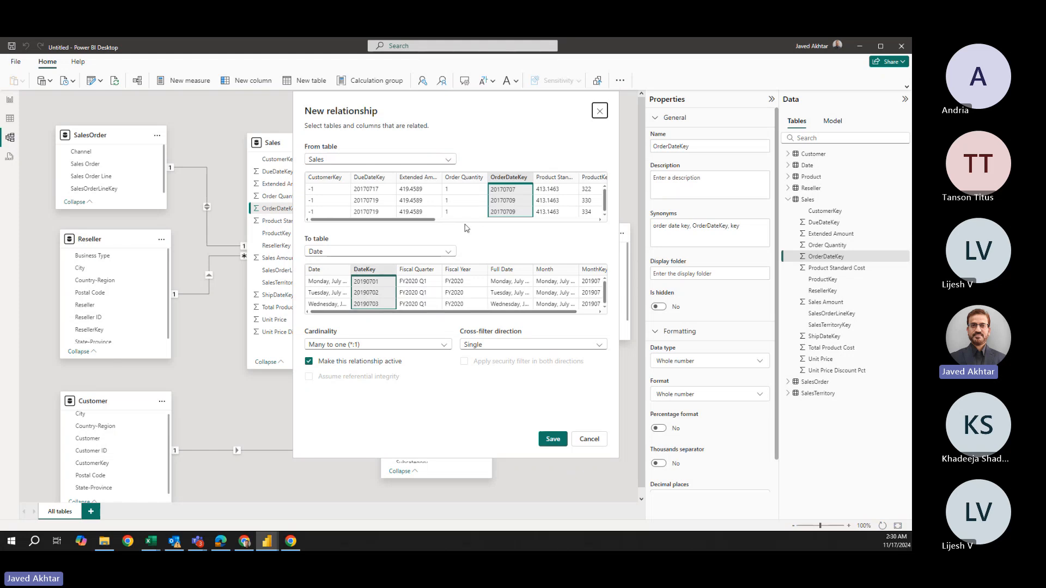
{"action": "left_click", "coordinate": [554, 444]}
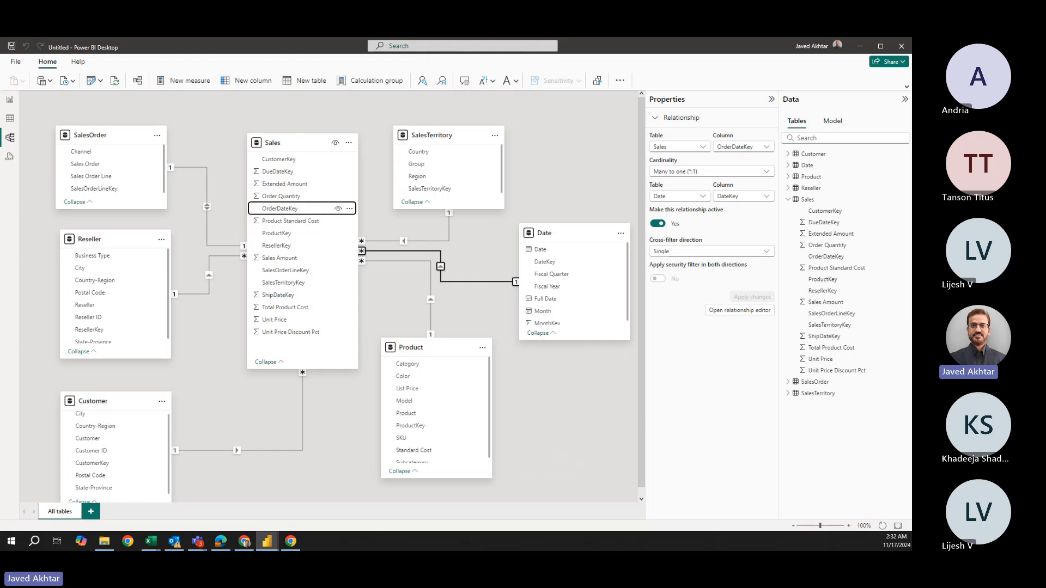
{"action": "key", "text": "alt+Tab"}
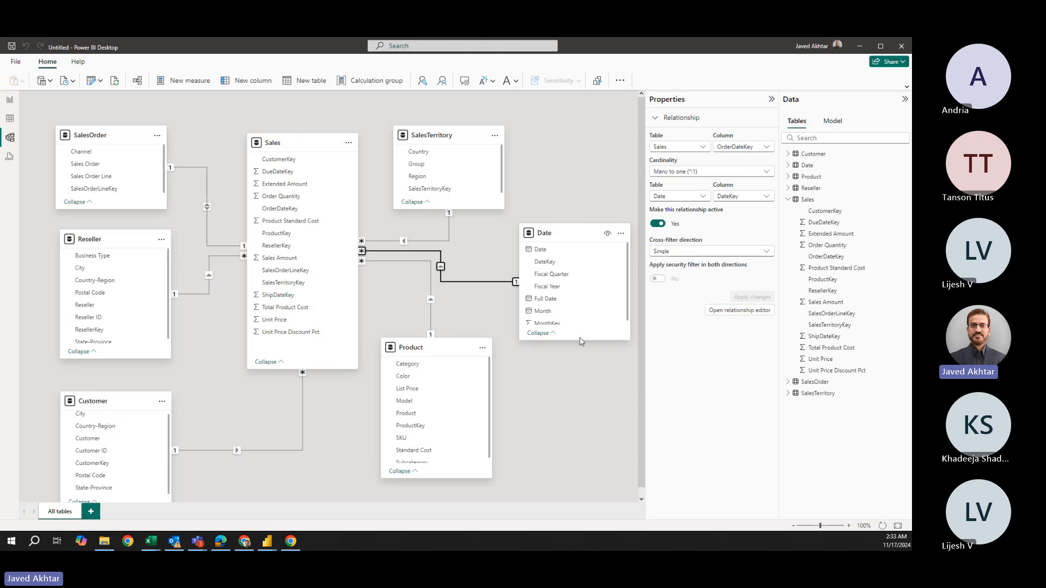
Resize the Date and Customer cards in the model diagram so that each fits all of its fields.
{"action": "left_click_drag", "start_coordinate": [580, 341], "coordinate": [576, 405]}
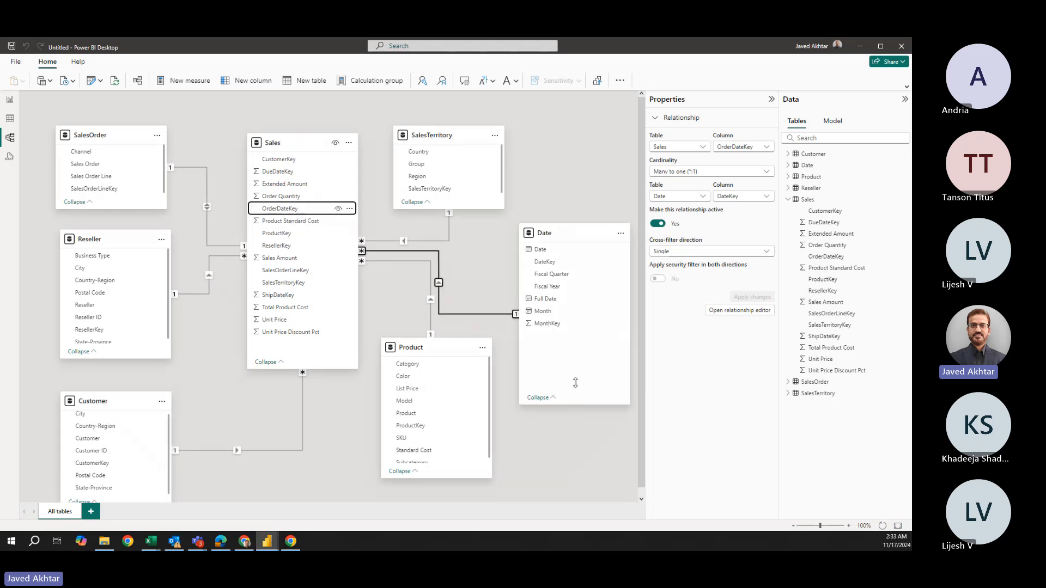
{"action": "left_click_drag", "start_coordinate": [576, 361], "coordinate": [576, 359]}
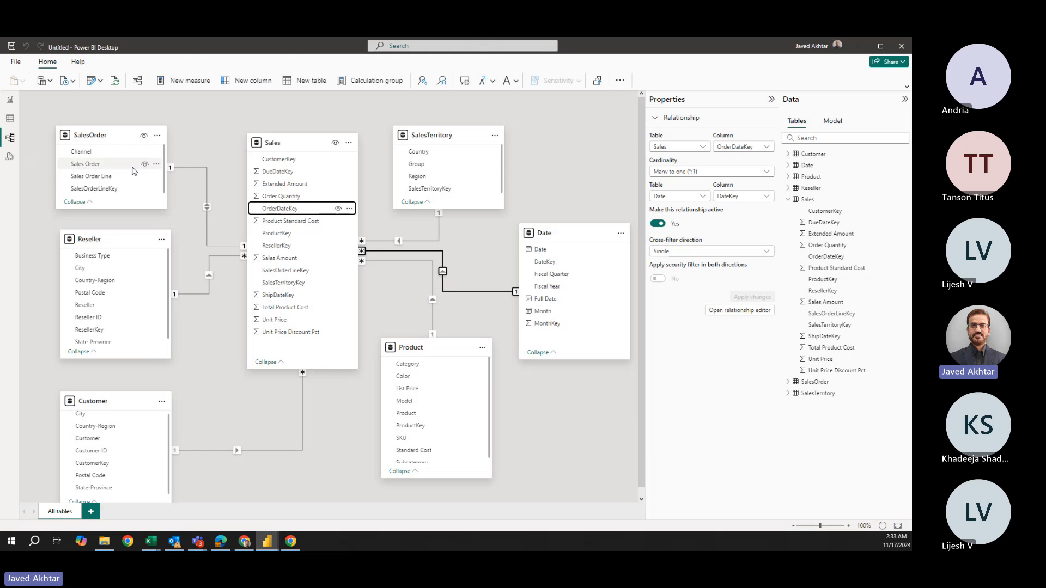
{"action": "left_click_drag", "start_coordinate": [114, 133], "coordinate": [65, 130]}
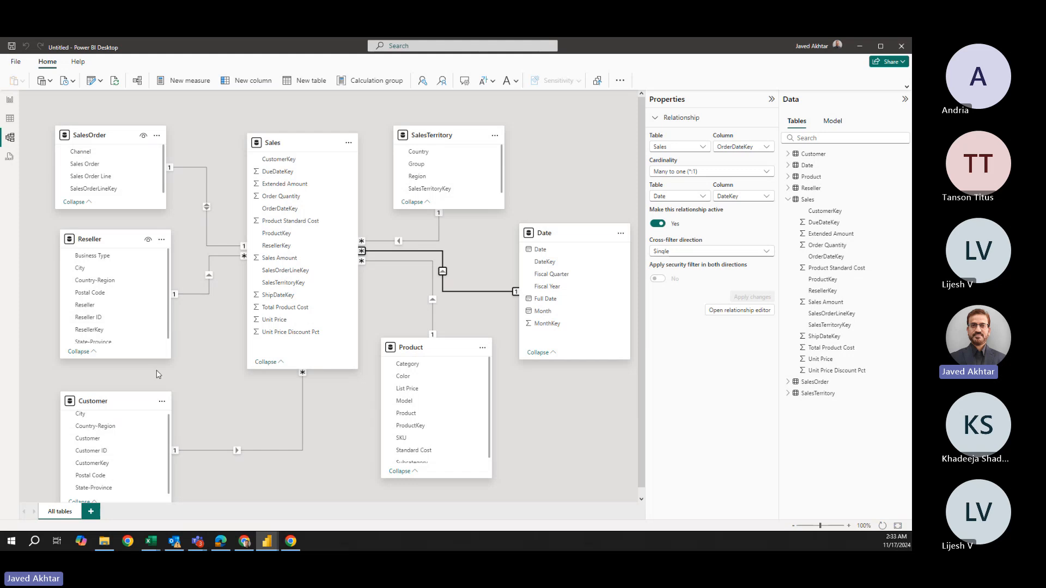
{"action": "left_click", "coordinate": [123, 405]}
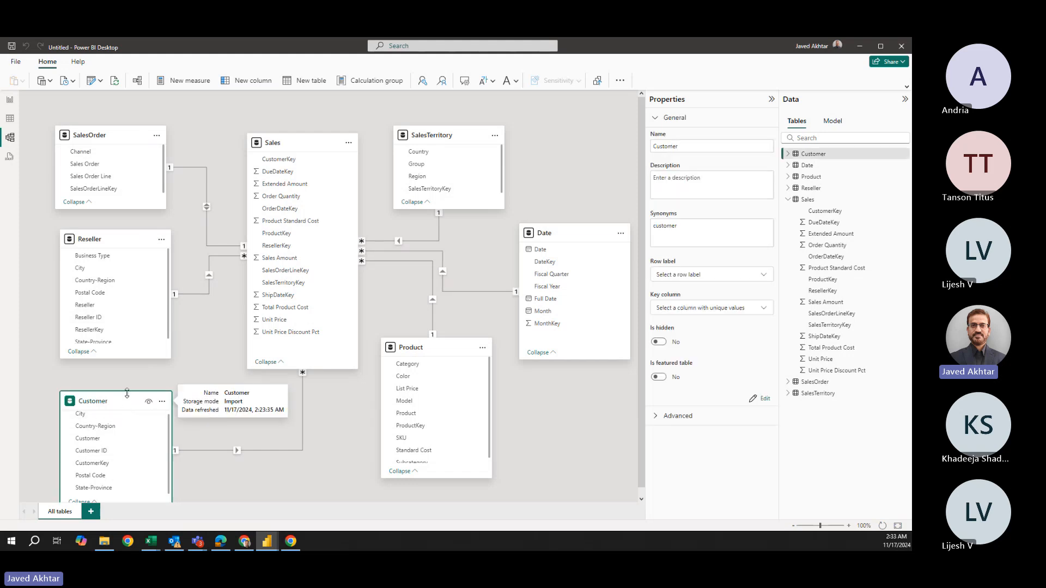
{"action": "left_click_drag", "start_coordinate": [128, 391], "coordinate": [129, 378]}
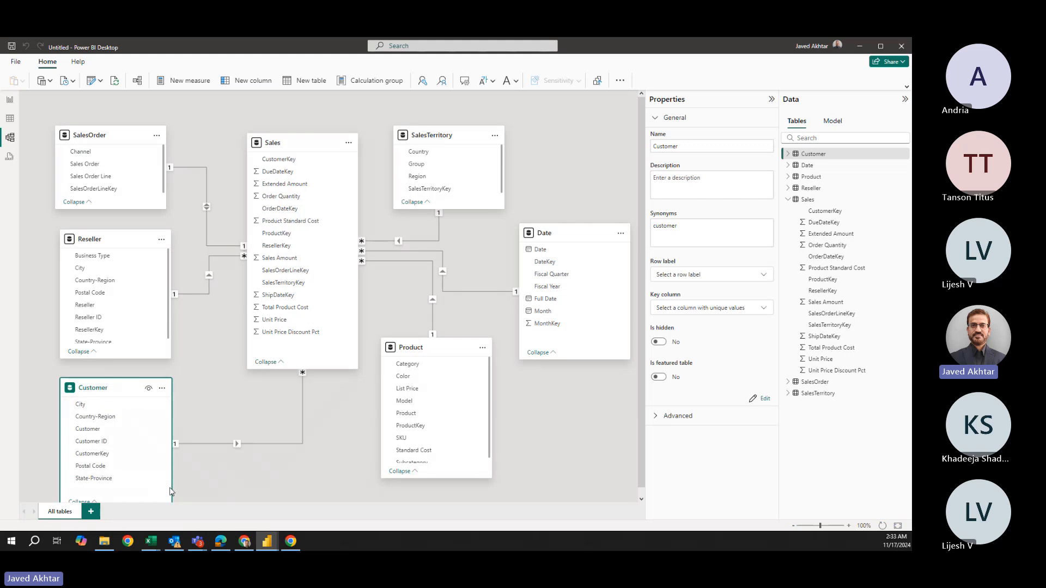
{"action": "scroll", "coordinate": [234, 478], "scroll_direction": "down", "scroll_amount": 1}
{"action": "left_click_drag", "start_coordinate": [143, 500], "coordinate": [150, 490]}
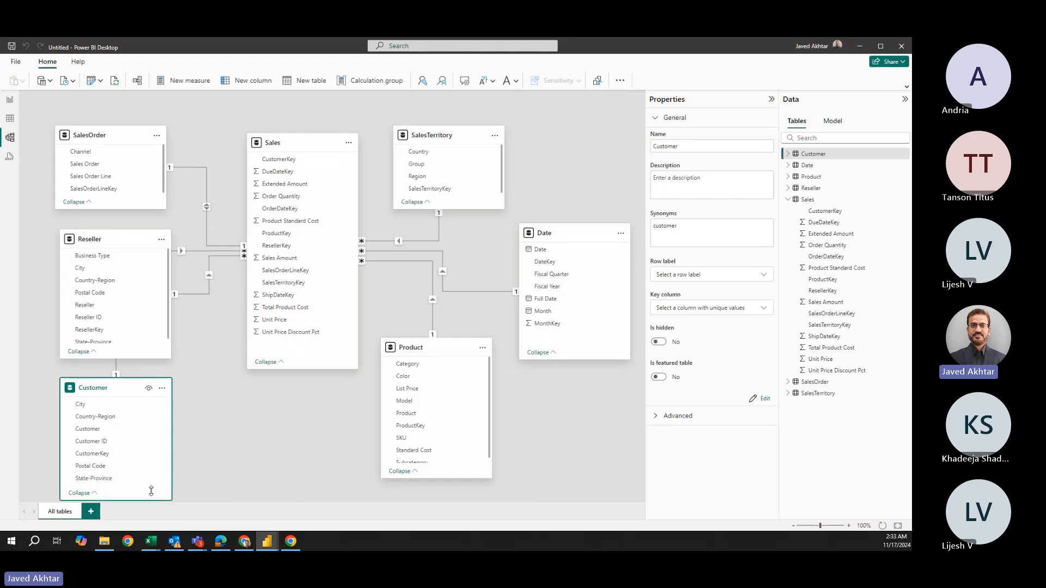
Move the Product card up and line it up directly below the SalesTerritory card.
{"action": "mouse_move", "coordinate": [431, 345]}
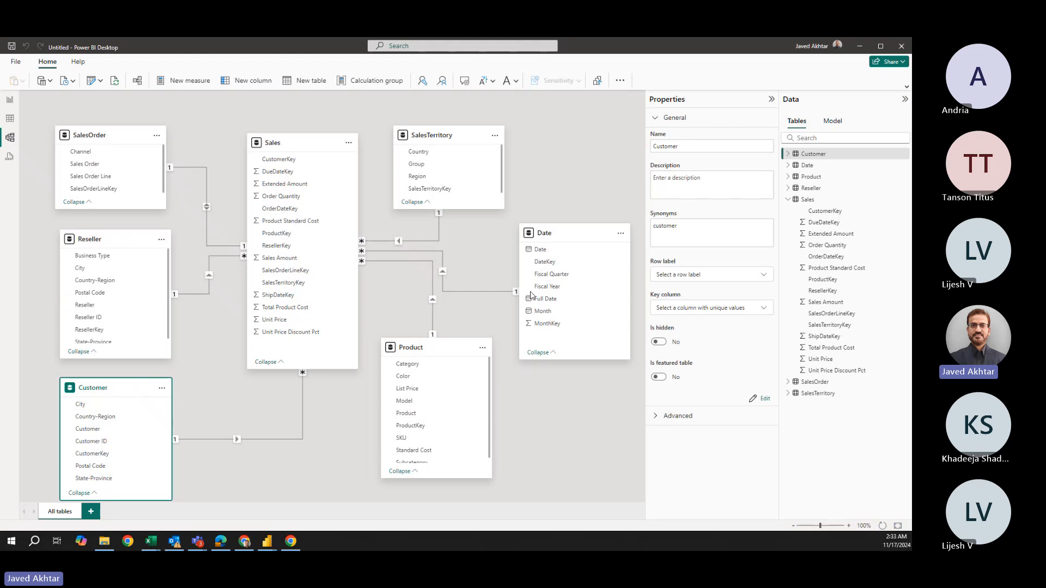
{"action": "left_click", "coordinate": [453, 344]}
{"action": "left_click_drag", "start_coordinate": [453, 345], "coordinate": [464, 316]}
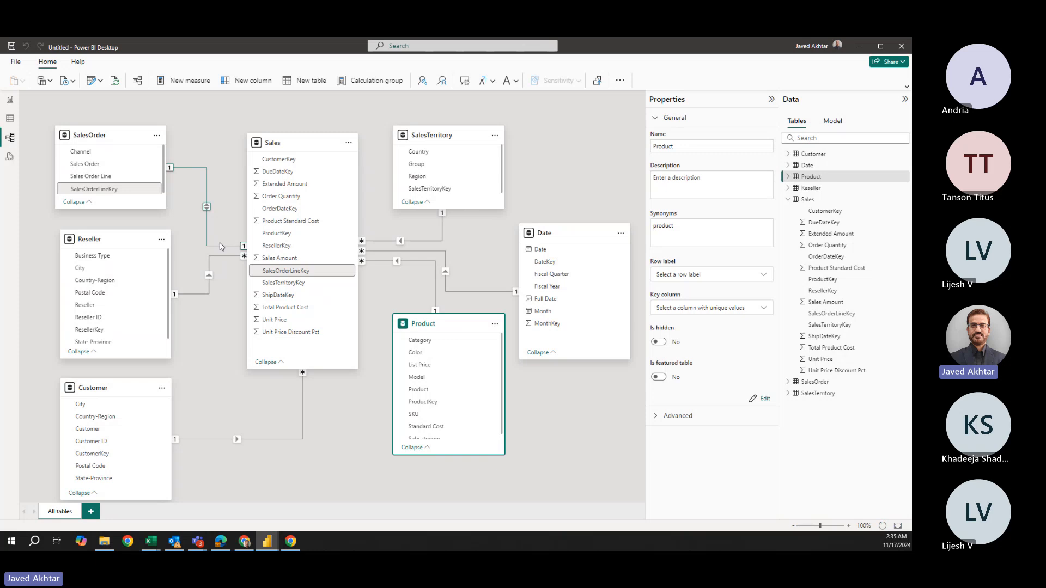
Examine the SalesOrderLineKey, Order Quantity, Sales Amount and ProductKey columns of the Sales table in Table view.
{"action": "left_click", "coordinate": [11, 119]}
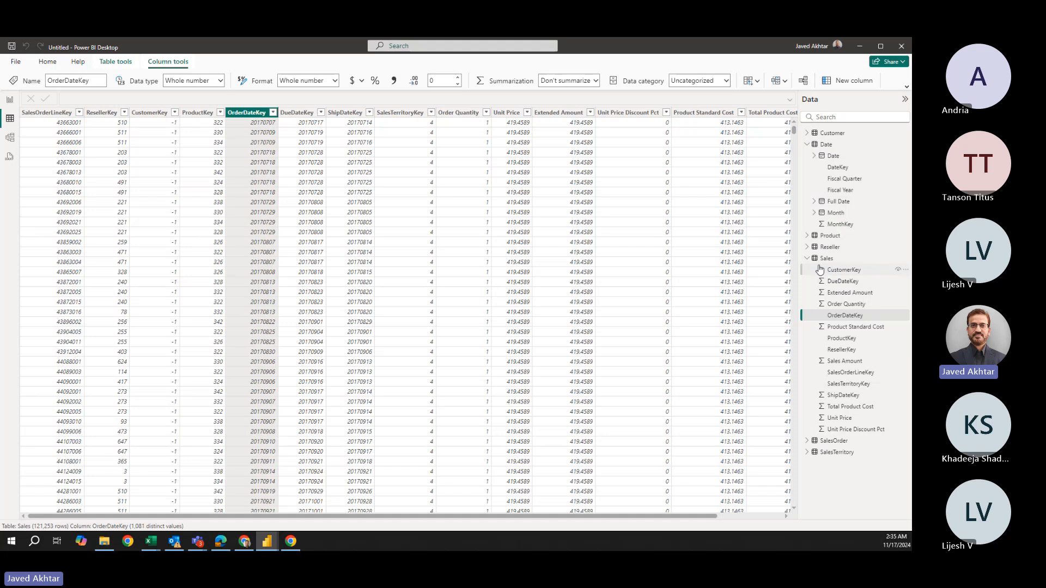
{"action": "left_click", "coordinate": [828, 259]}
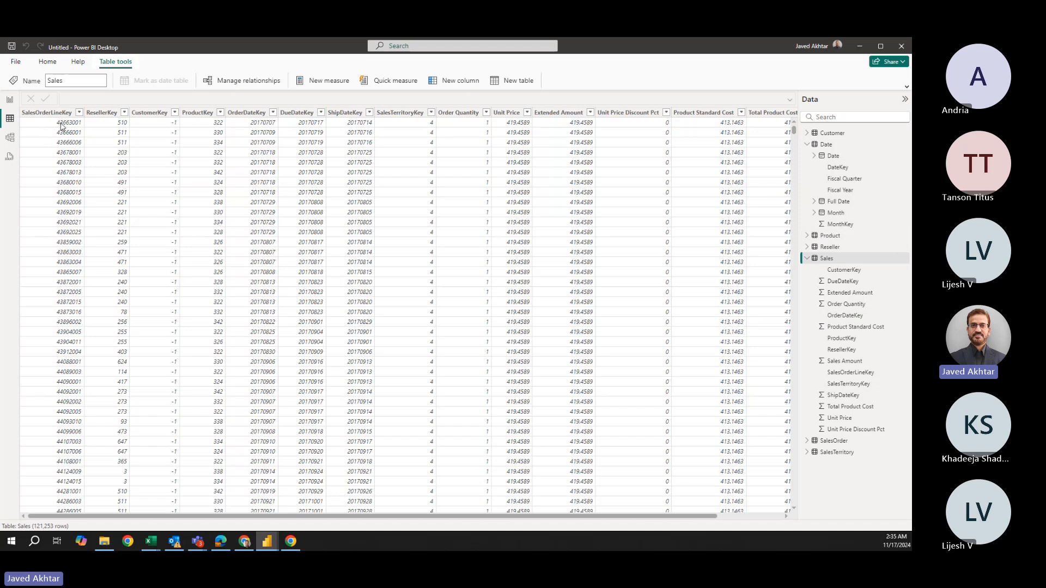
{"action": "left_click", "coordinate": [64, 126]}
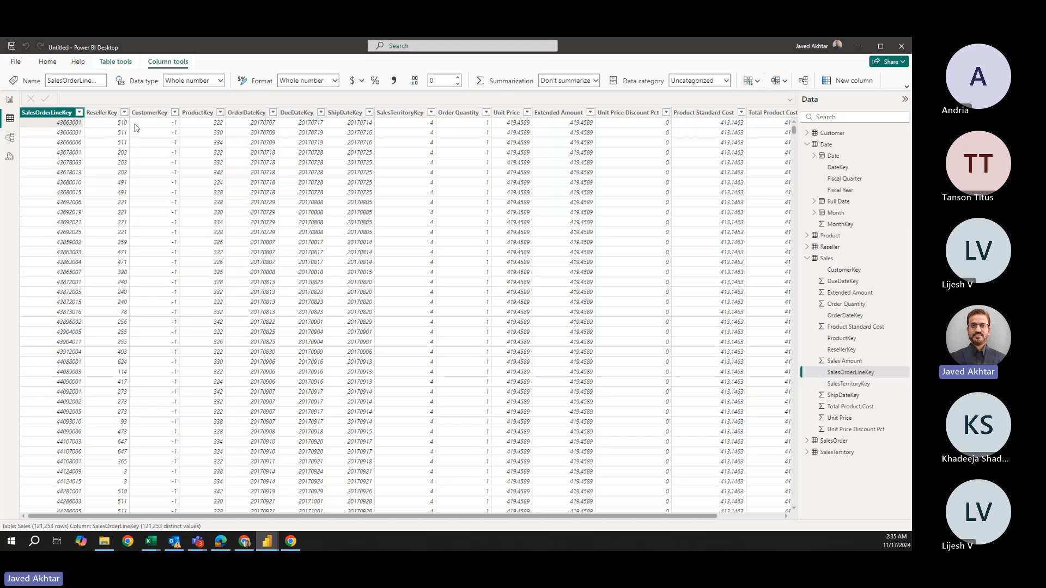
{"action": "left_click", "coordinate": [475, 130]}
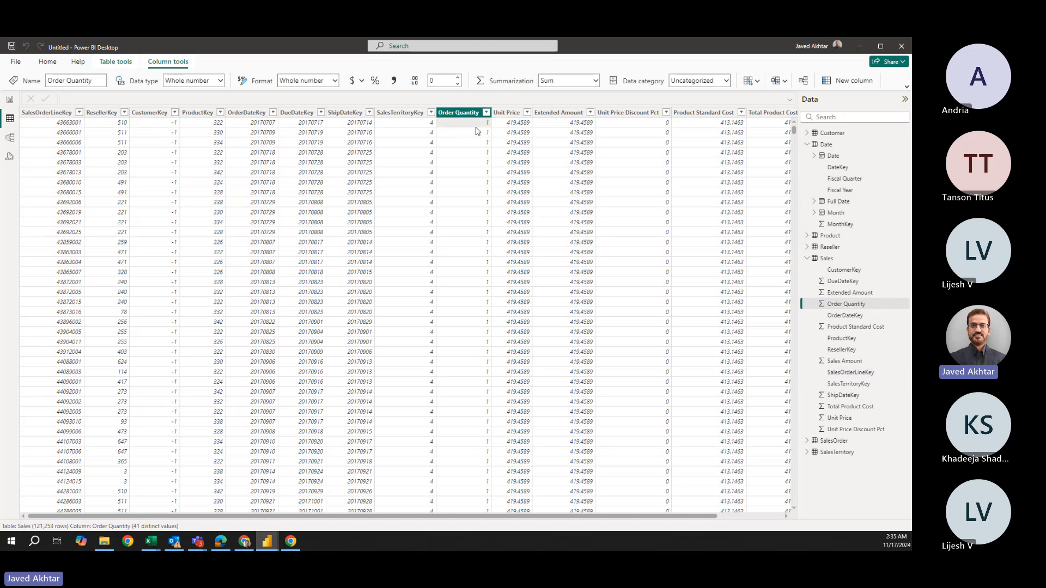
{"action": "left_click_drag", "start_coordinate": [535, 522], "coordinate": [652, 522]}
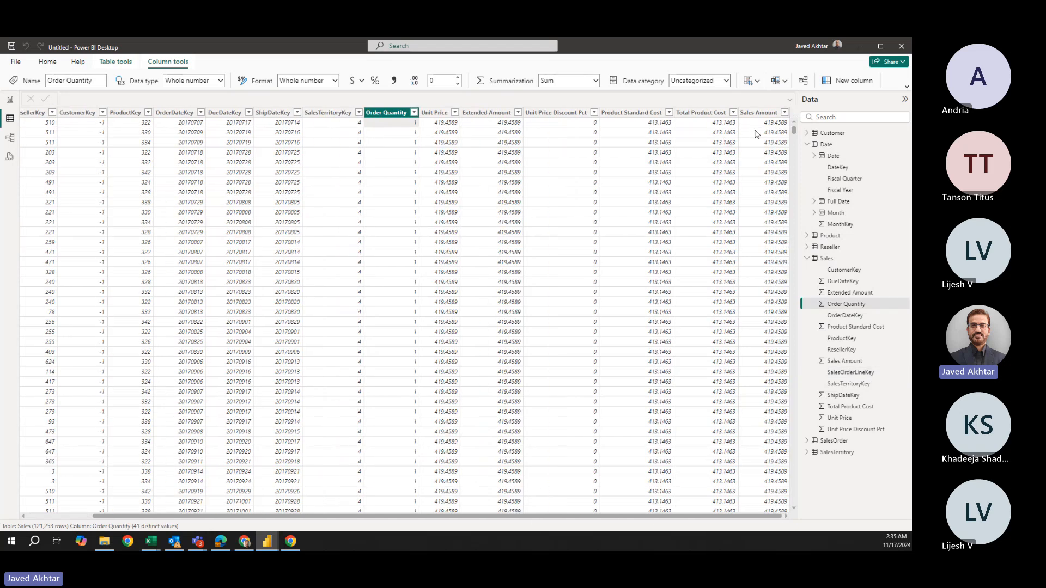
{"action": "left_click", "coordinate": [760, 112]}
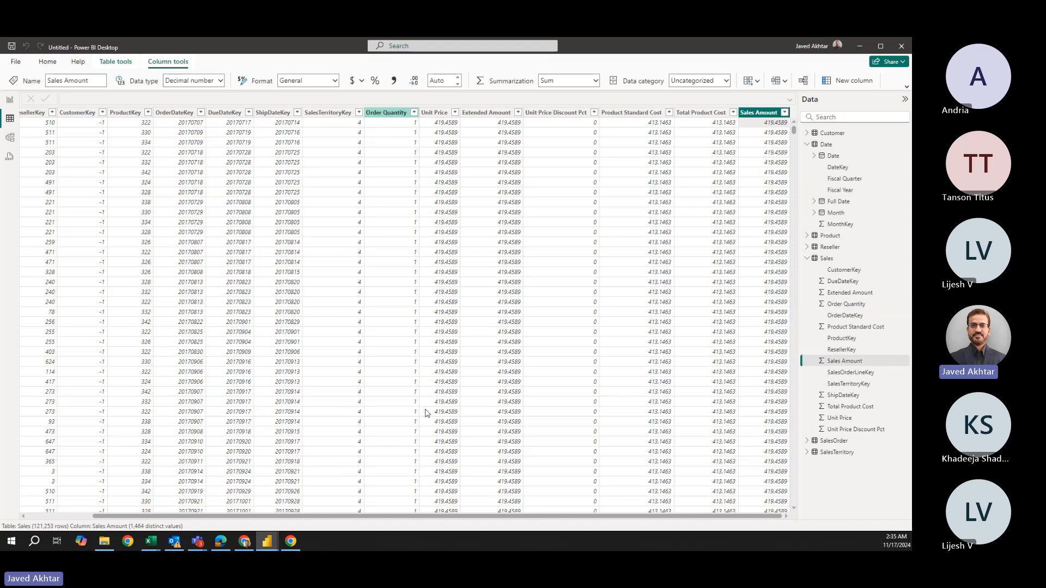
{"action": "left_click", "coordinate": [135, 127]}
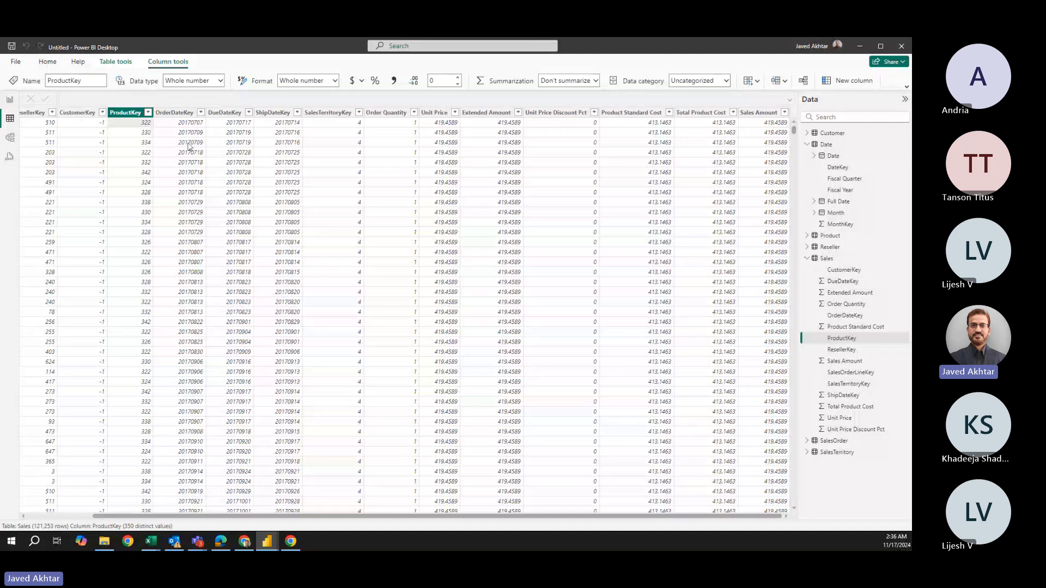
Examine the ProductKey values in the Product table, checking them against the Sales table in Table view.
{"action": "left_click", "coordinate": [808, 236]}
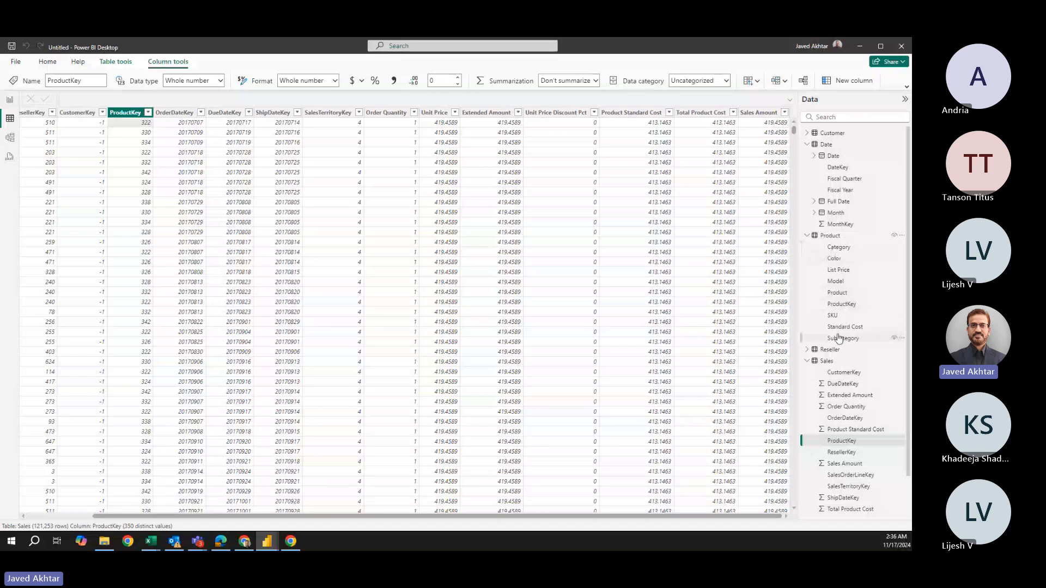
{"action": "left_click", "coordinate": [832, 237]}
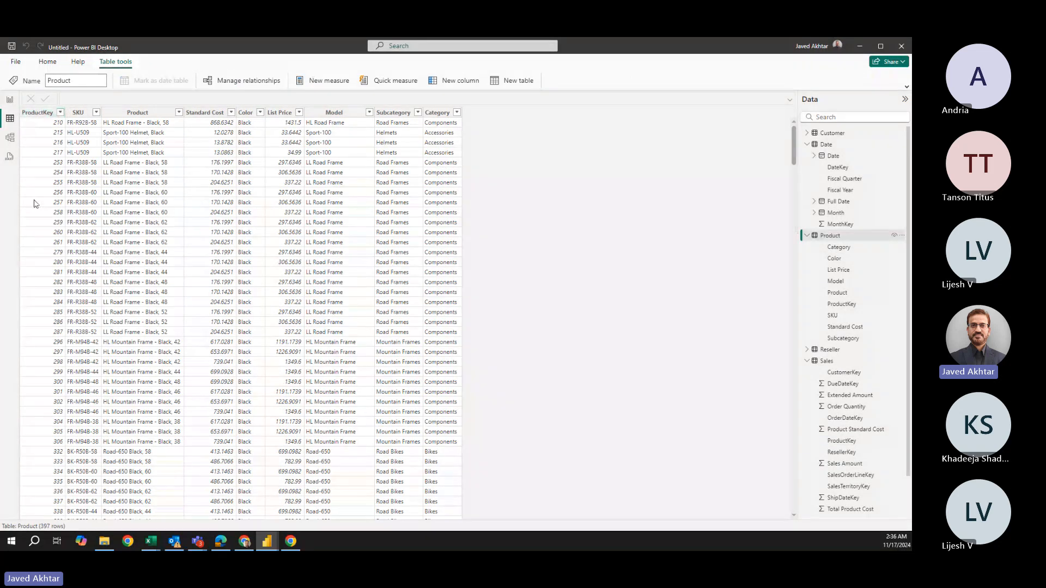
{"action": "scroll", "coordinate": [47, 394], "scroll_direction": "down", "scroll_amount": 5}
{"action": "scroll", "coordinate": [47, 394], "scroll_direction": "down", "scroll_amount": 8}
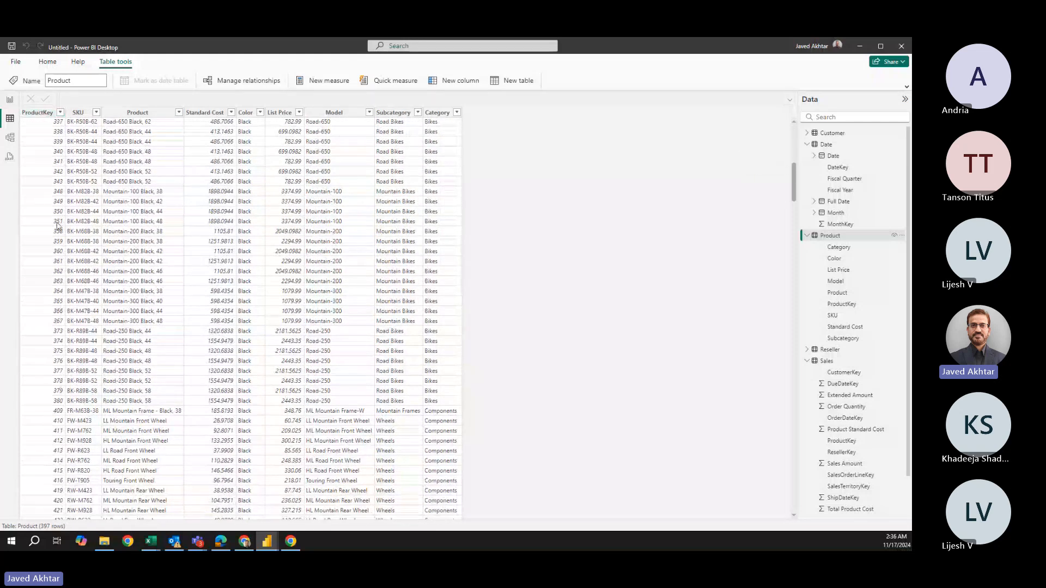
{"action": "left_click", "coordinate": [827, 360]}
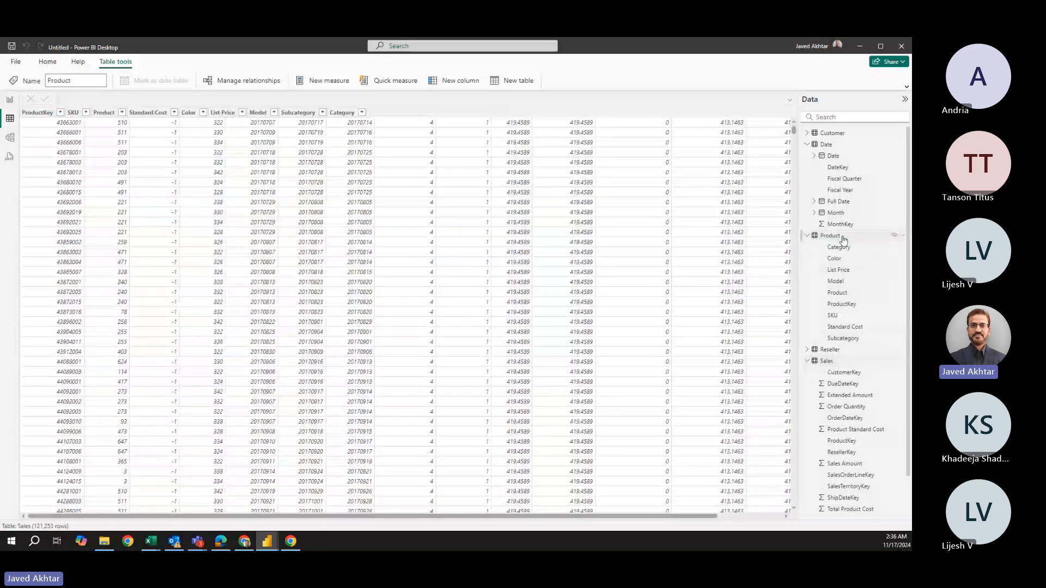
{"action": "left_click", "coordinate": [831, 236]}
{"action": "scroll", "coordinate": [60, 354], "scroll_direction": "down", "scroll_amount": 6}
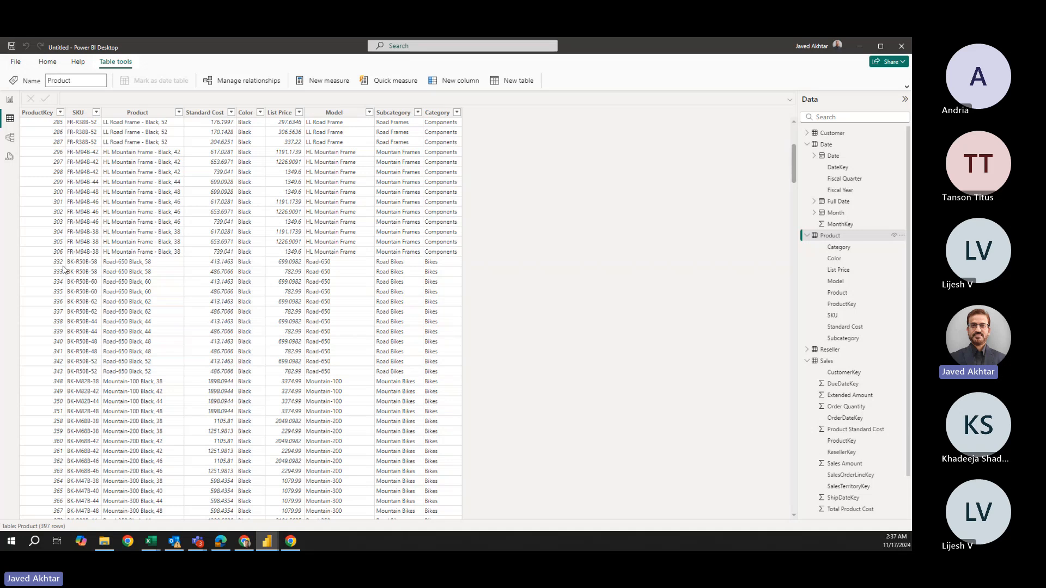
{"action": "scroll", "coordinate": [81, 330], "scroll_direction": "up", "scroll_amount": 2}
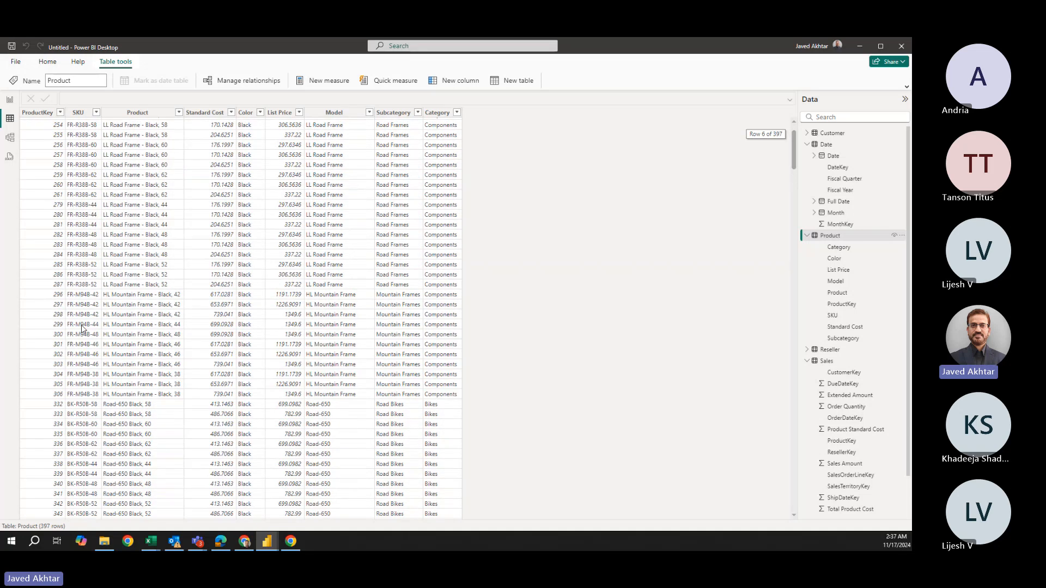
{"action": "scroll", "coordinate": [83, 328], "scroll_direction": "down", "scroll_amount": 2}
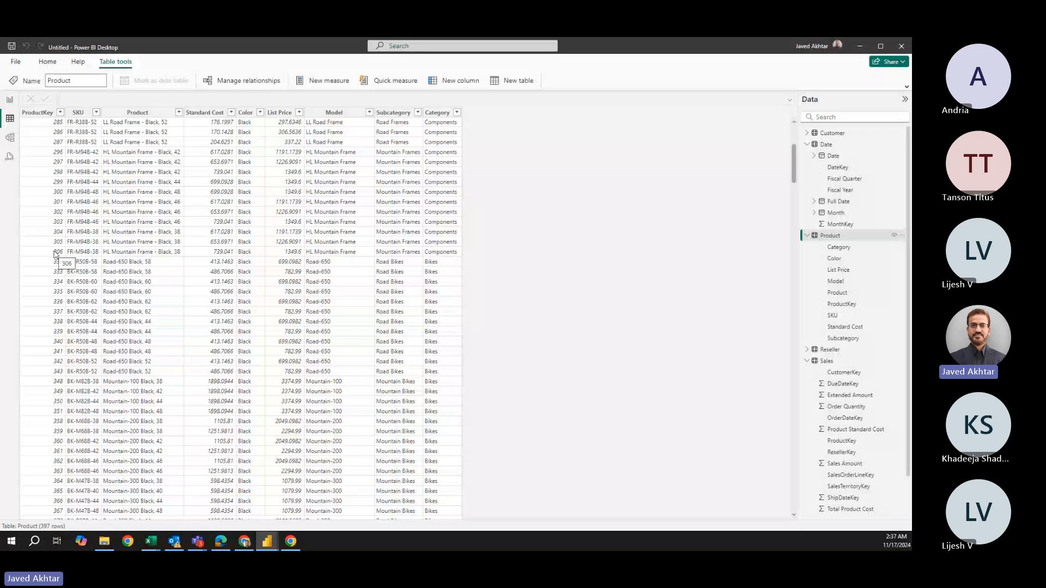
{"action": "scroll", "coordinate": [42, 234], "scroll_direction": "down", "scroll_amount": 10}
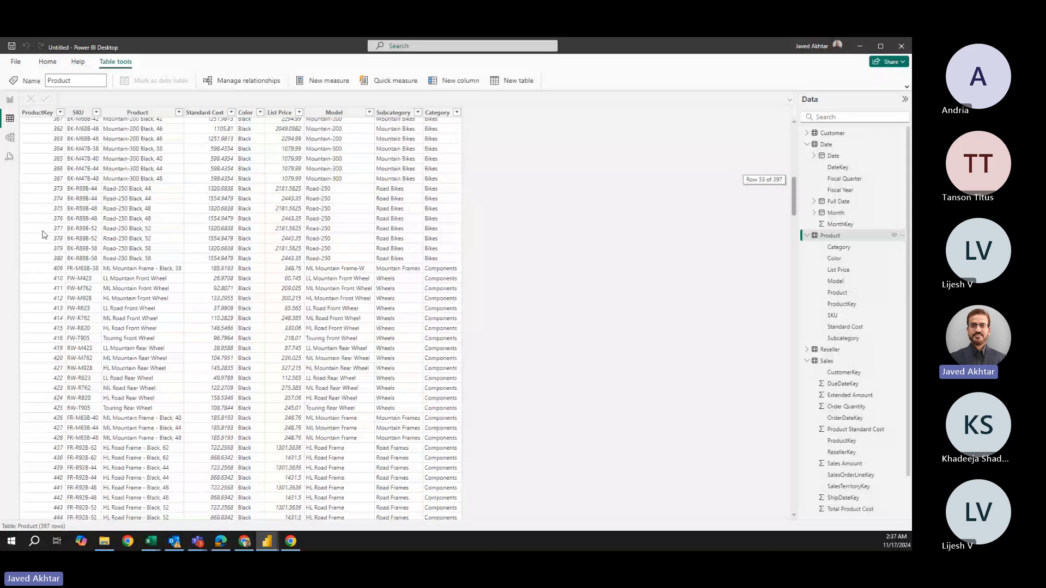
{"action": "scroll", "coordinate": [59, 143], "scroll_direction": "up", "scroll_amount": 2}
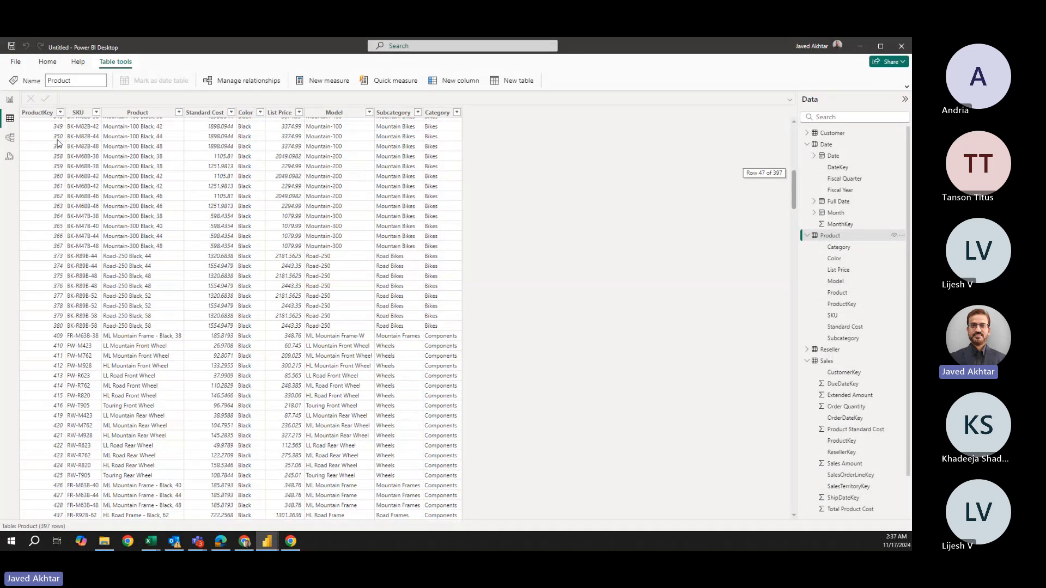
{"action": "scroll", "coordinate": [58, 143], "scroll_direction": "up", "scroll_amount": 1}
Look up ProductKey 322 in the Product table with a column filter, and clear all filters.
{"action": "left_click", "coordinate": [60, 112]}
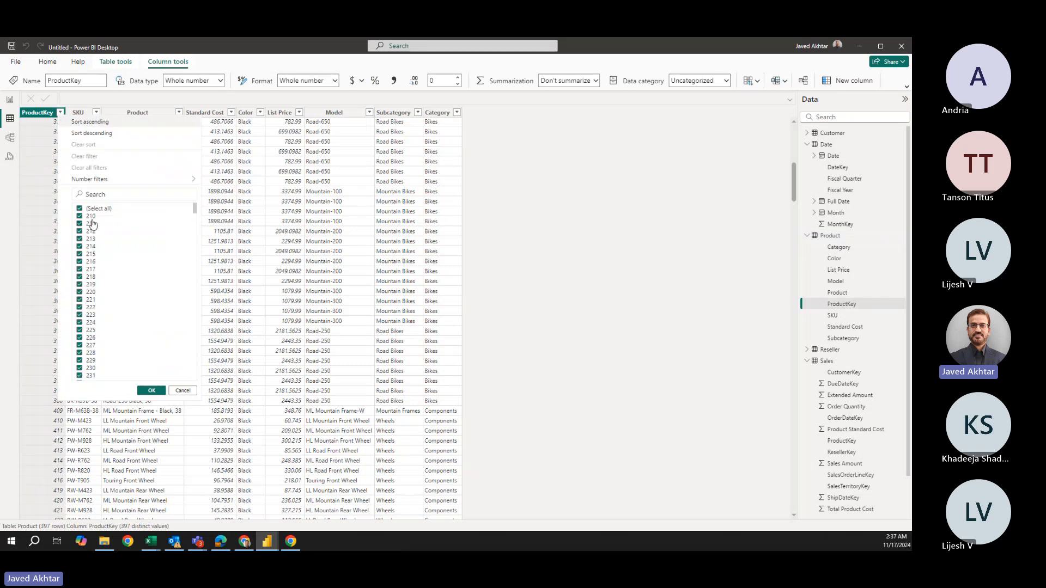
{"action": "left_click", "coordinate": [96, 194]}
{"action": "type", "text": "322"}
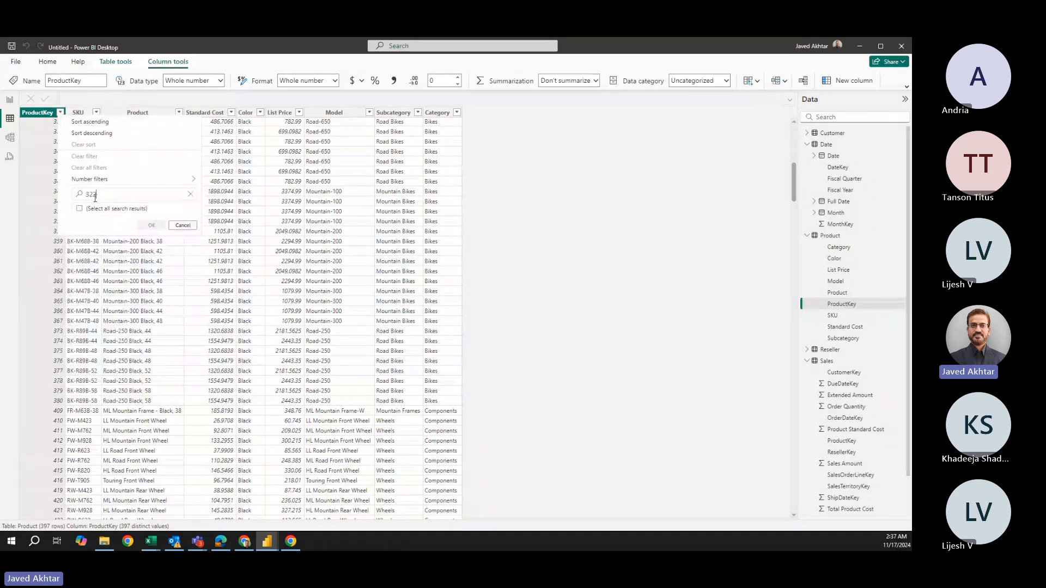
{"action": "left_click", "coordinate": [99, 211]}
{"action": "left_click", "coordinate": [152, 226]}
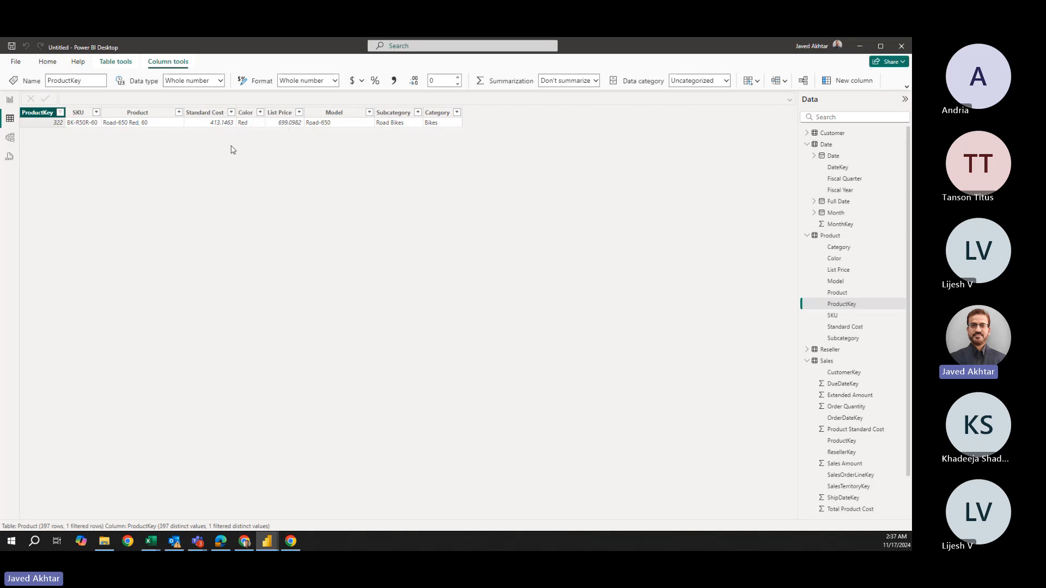
{"action": "left_click", "coordinate": [60, 113]}
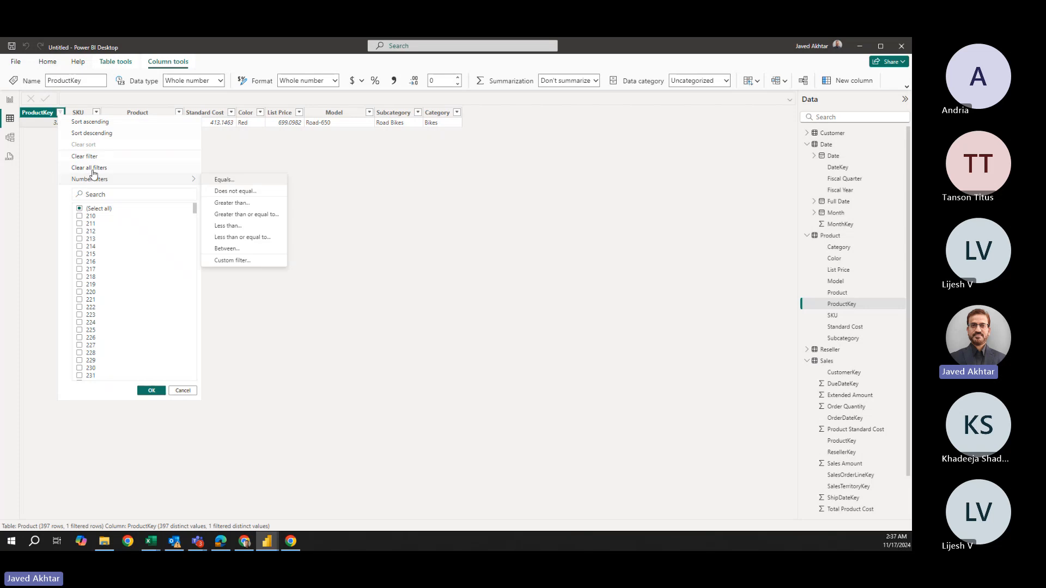
{"action": "left_click", "coordinate": [94, 169]}
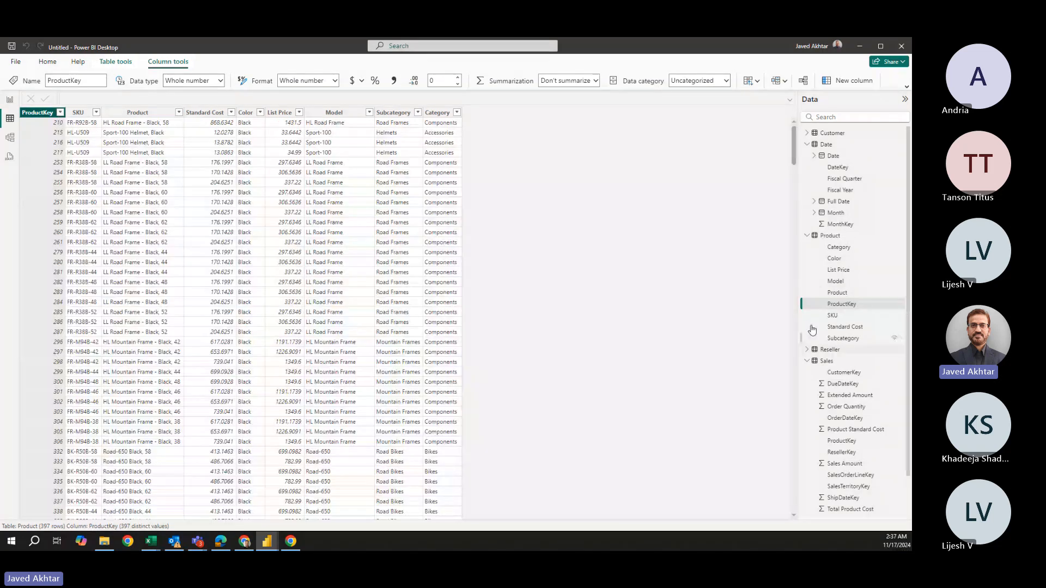
Compare the ProductKey column of the Product table with the rows of the Sales table.
{"action": "left_click", "coordinate": [832, 363]}
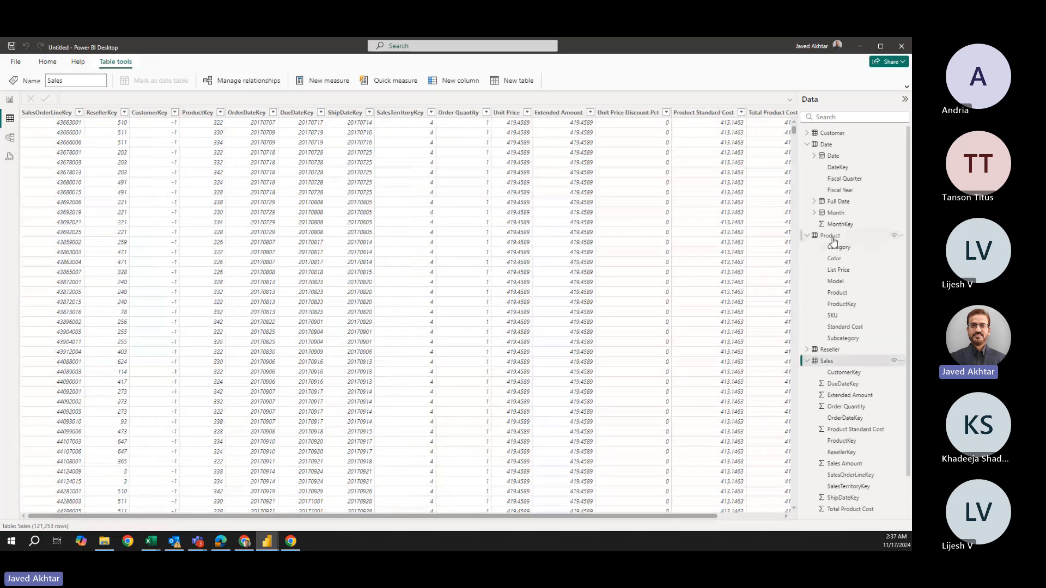
{"action": "left_click", "coordinate": [832, 237]}
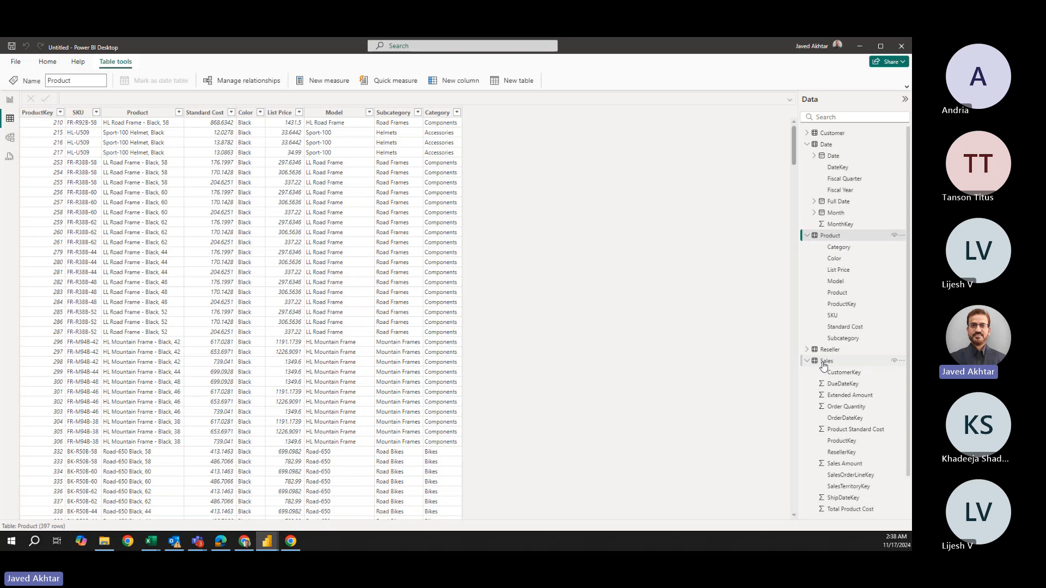
{"action": "left_click", "coordinate": [839, 239]}
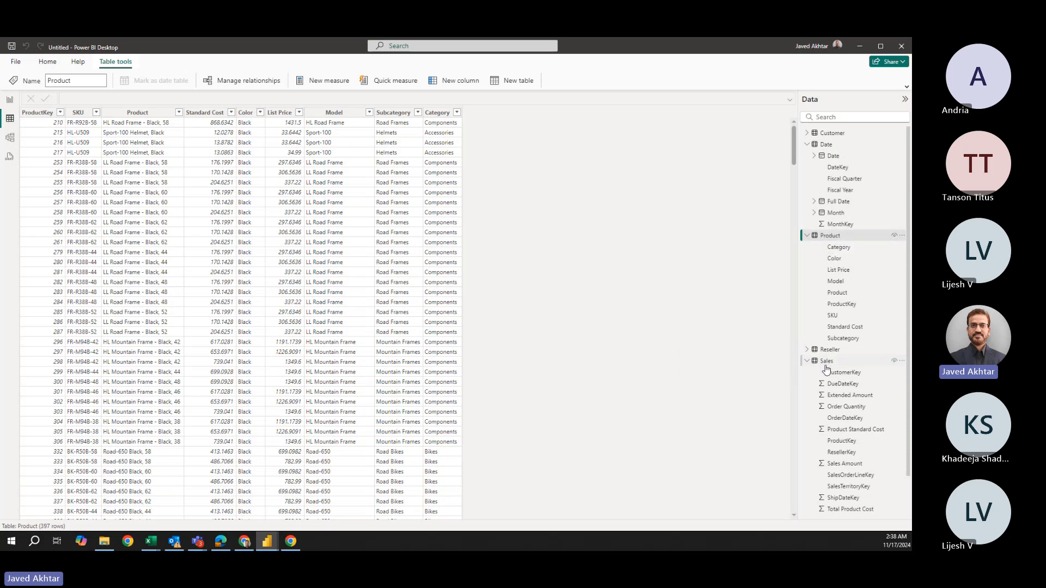
{"action": "left_click", "coordinate": [837, 306]}
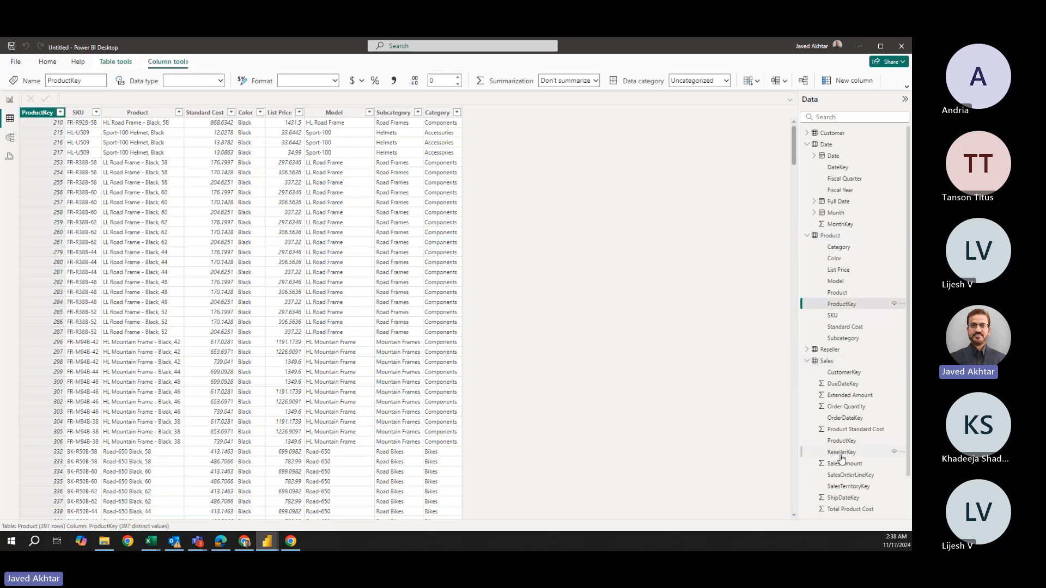
{"action": "left_click", "coordinate": [825, 360]}
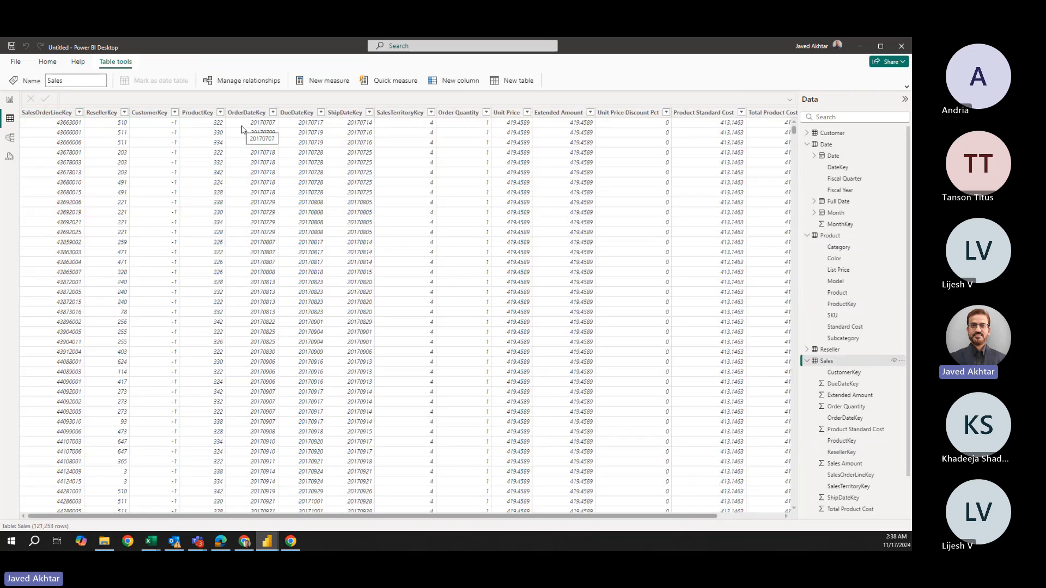
Select the CustomerKey column in Sales, and filter the Customer table to CustomerKey -1.
{"action": "left_click", "coordinate": [157, 125]}
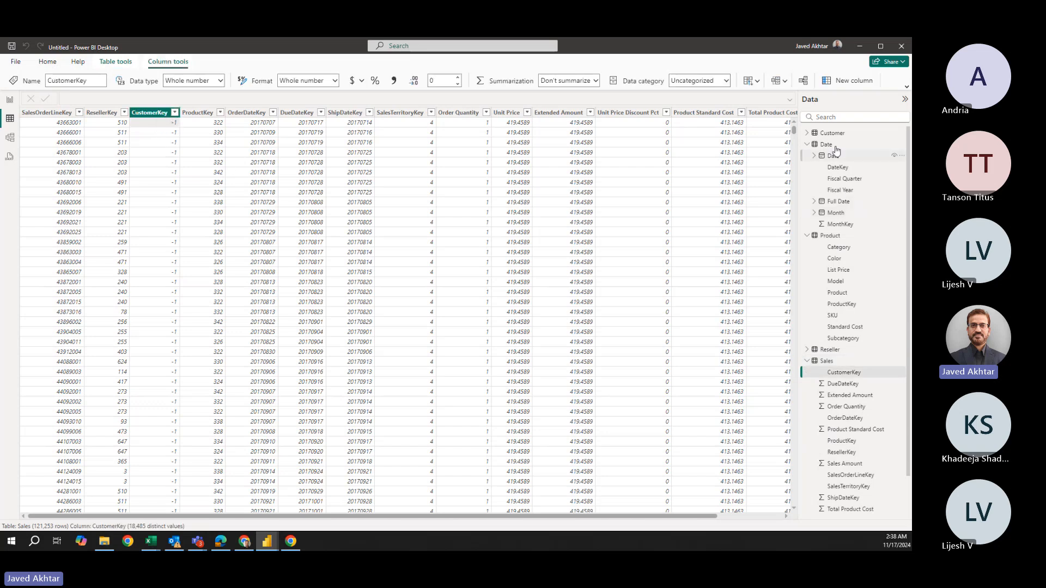
{"action": "left_click", "coordinate": [809, 134]}
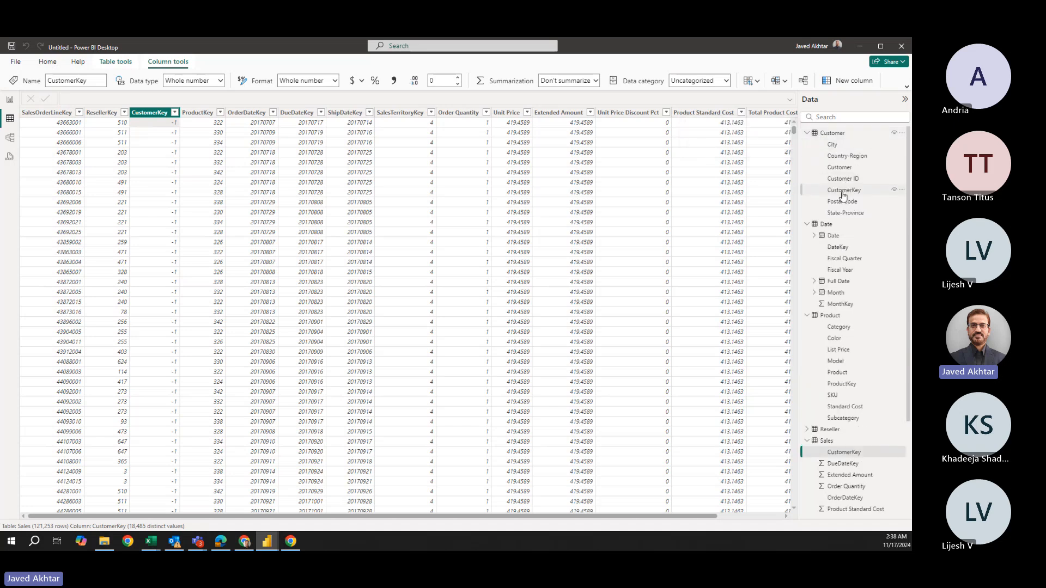
{"action": "left_click", "coordinate": [837, 136]}
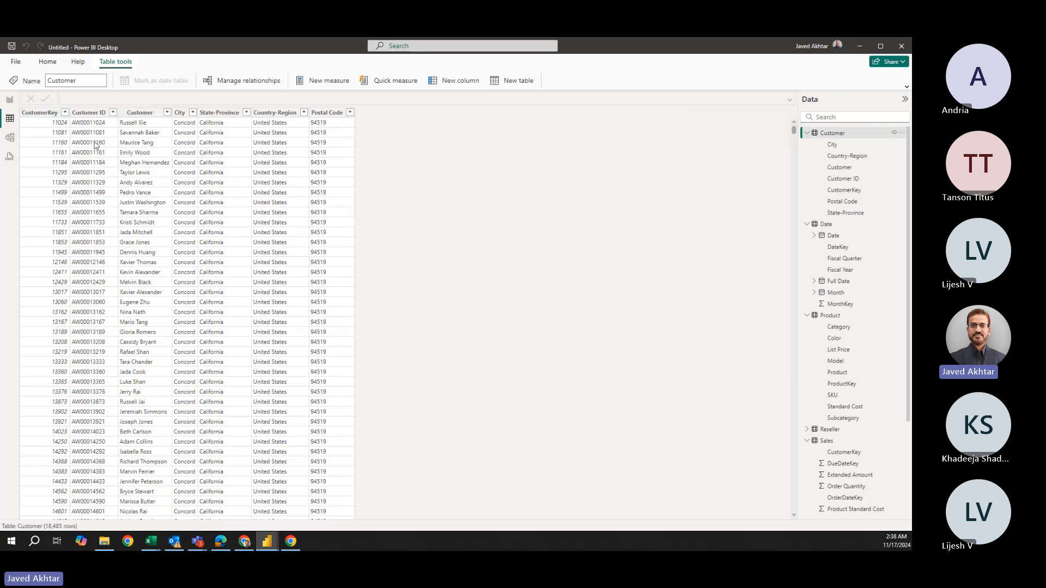
{"action": "left_click", "coordinate": [65, 113]}
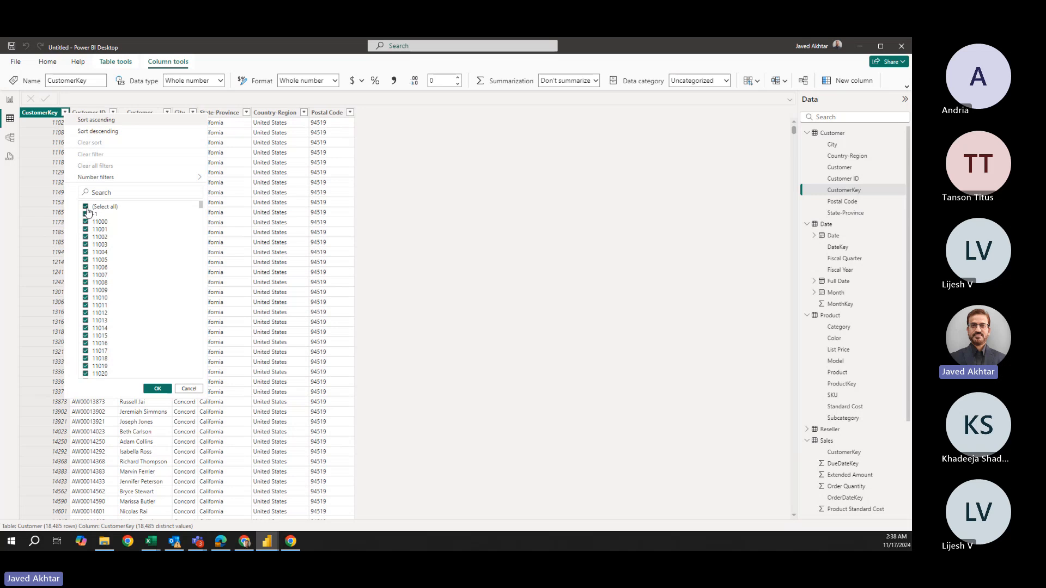
{"action": "left_click", "coordinate": [85, 207]}
{"action": "left_click", "coordinate": [87, 215]}
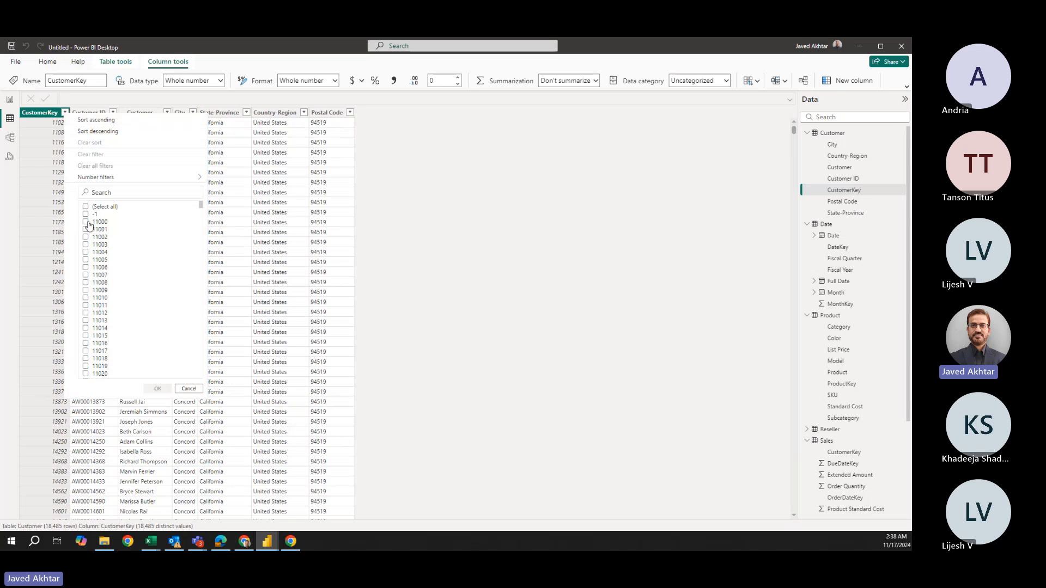
{"action": "left_click", "coordinate": [158, 388]}
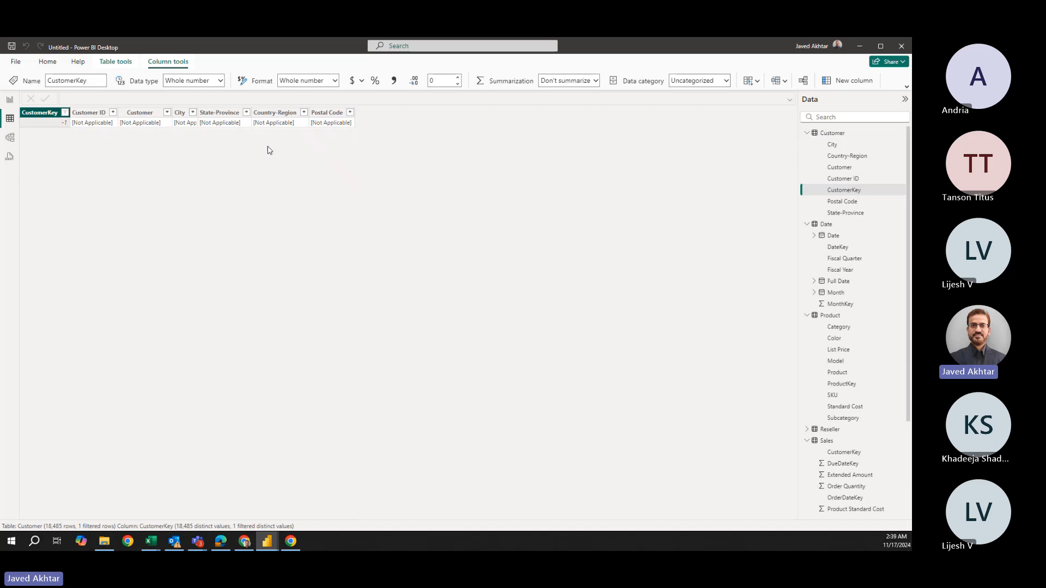
Examine the CustomerKey values in the Sales table, down to the rows whose ResellerKey is -1.
{"action": "left_click", "coordinate": [826, 440]}
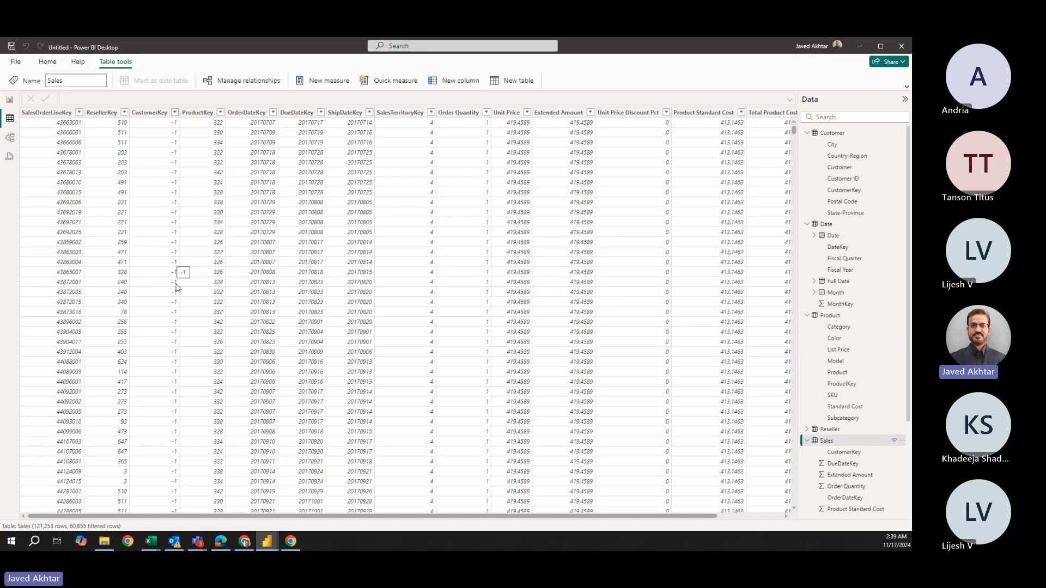
{"action": "scroll", "coordinate": [177, 291], "scroll_direction": "down", "scroll_amount": 19}
{"action": "scroll", "coordinate": [180, 297], "scroll_direction": "down", "scroll_amount": 20}
{"action": "scroll", "coordinate": [181, 300], "scroll_direction": "down", "scroll_amount": 20}
{"action": "left_click_drag", "start_coordinate": [796, 138], "coordinate": [794, 389]}
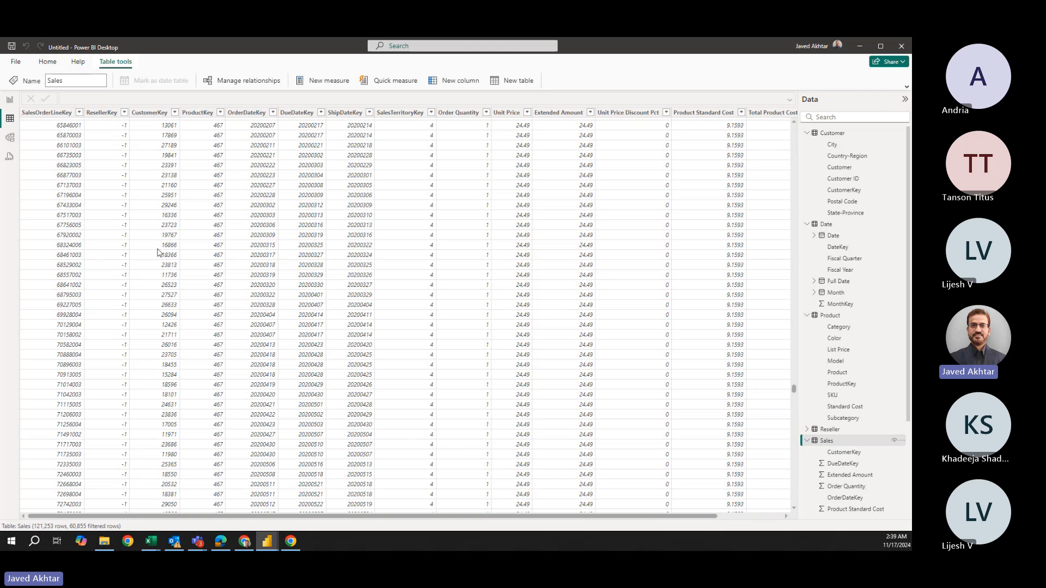
{"action": "left_click", "coordinate": [164, 246]}
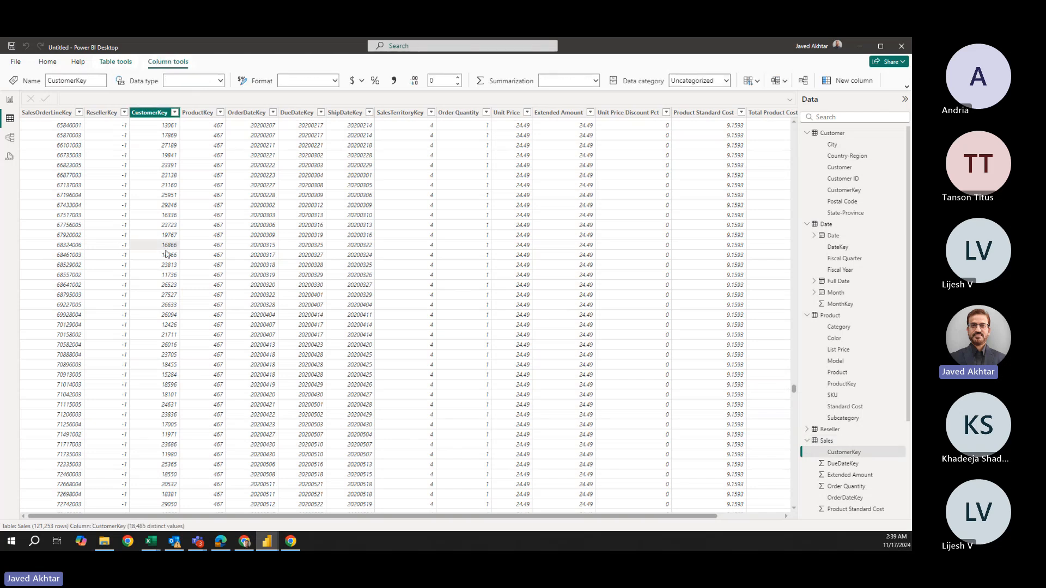
Filter the Customer table to the single CustomerKey of one individual customer.
{"action": "left_click", "coordinate": [846, 135]}
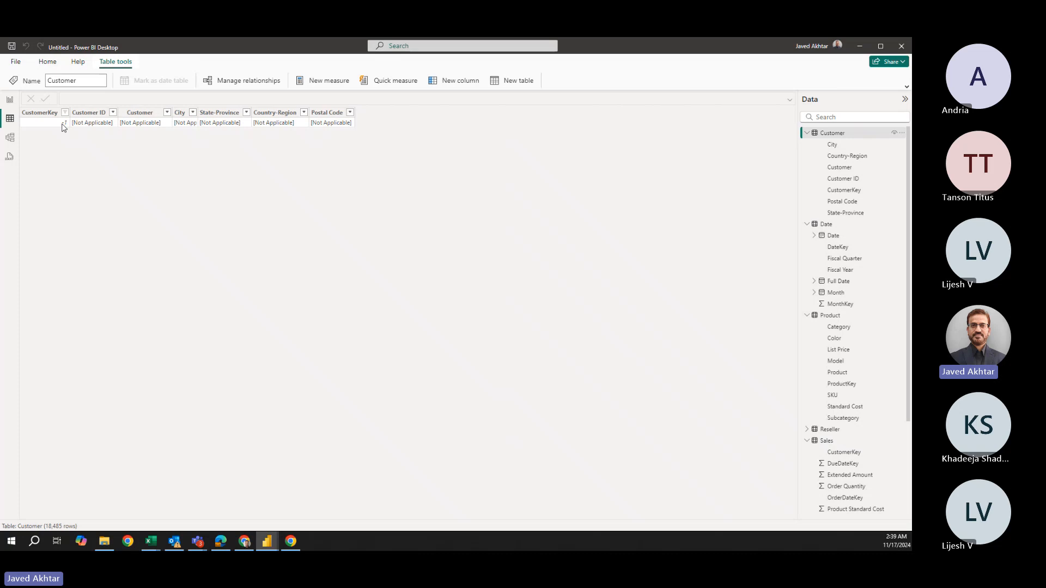
{"action": "left_click", "coordinate": [65, 113]}
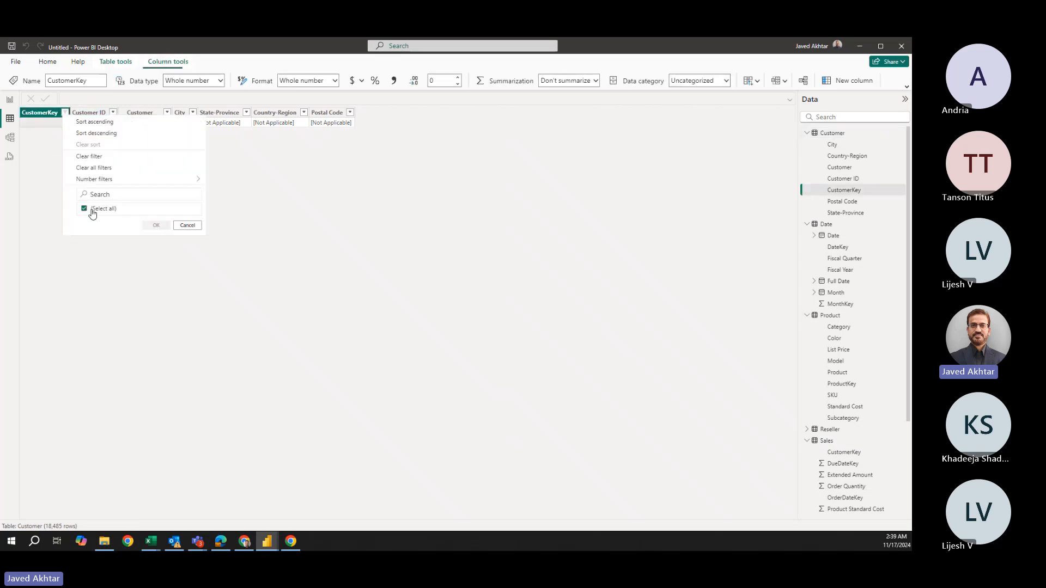
{"action": "left_click", "coordinate": [101, 210]}
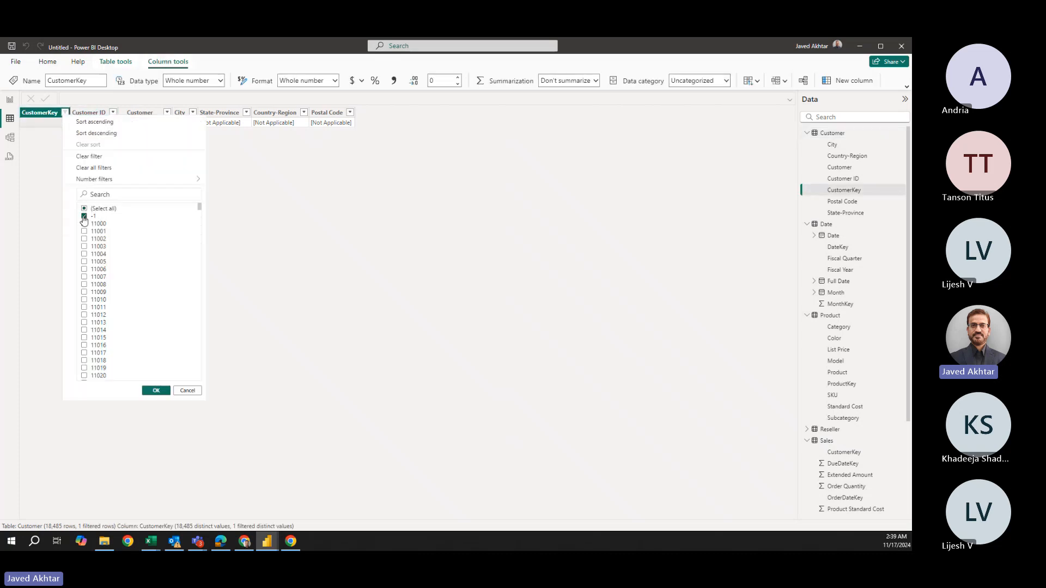
{"action": "left_click", "coordinate": [107, 195]}
{"action": "type", "text": "16686"}
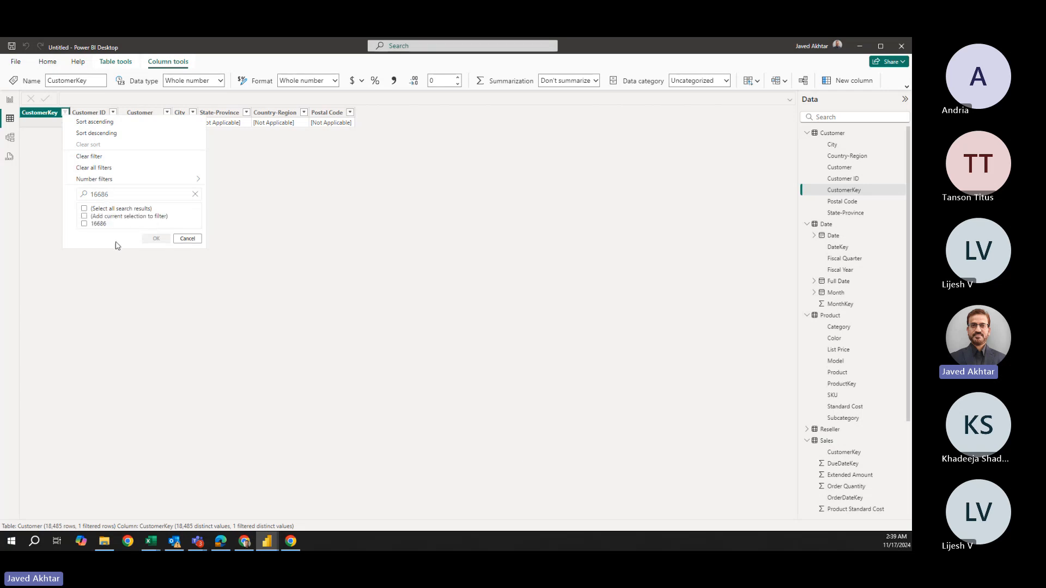
{"action": "left_click", "coordinate": [84, 223]}
{"action": "left_click", "coordinate": [156, 239]}
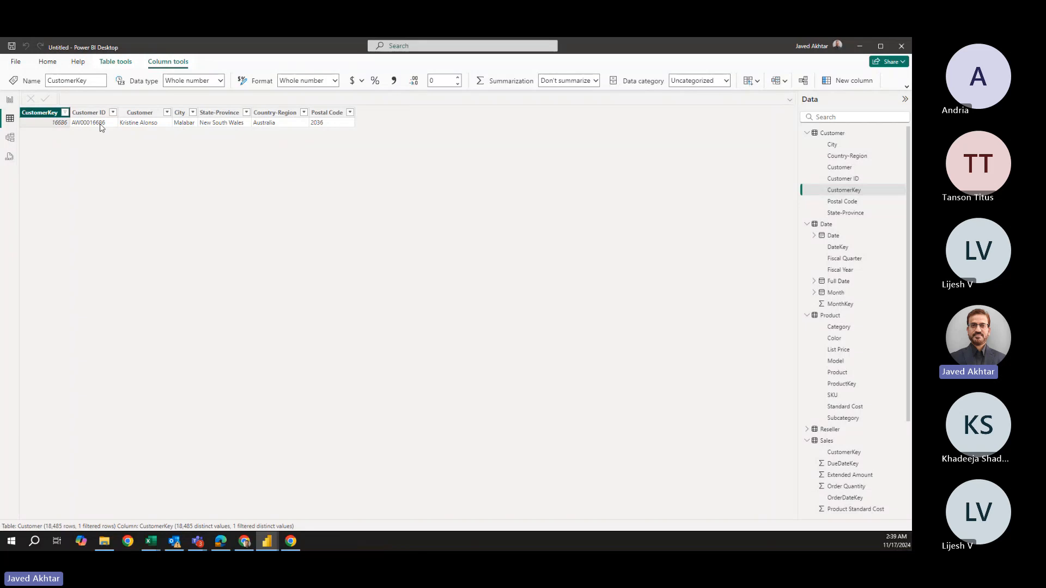
Clear the CustomerKey filter from the Customer table.
{"action": "left_click", "coordinate": [65, 113]}
{"action": "left_click", "coordinate": [95, 209]}
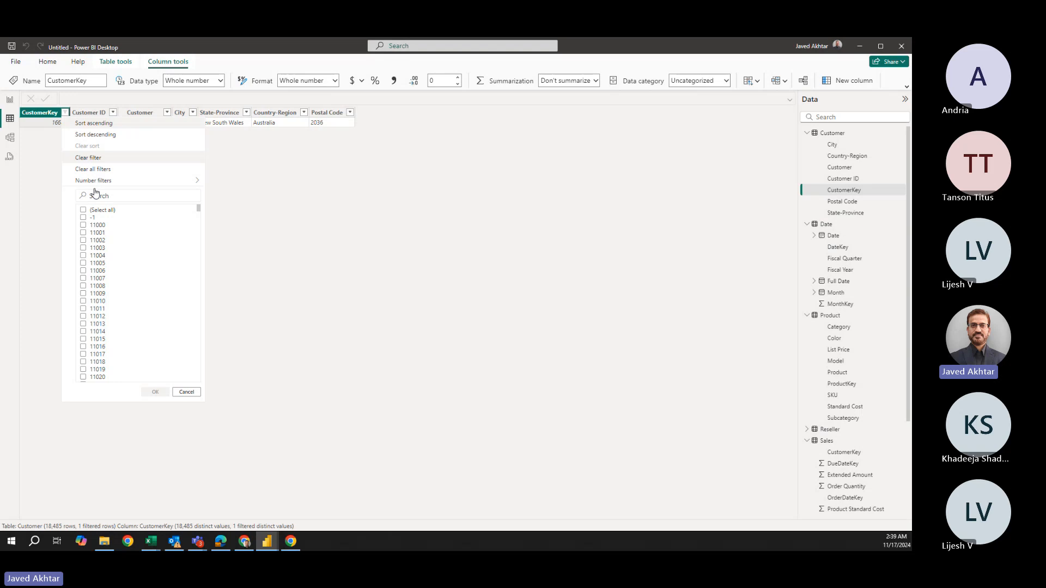
{"action": "left_click", "coordinate": [88, 158]}
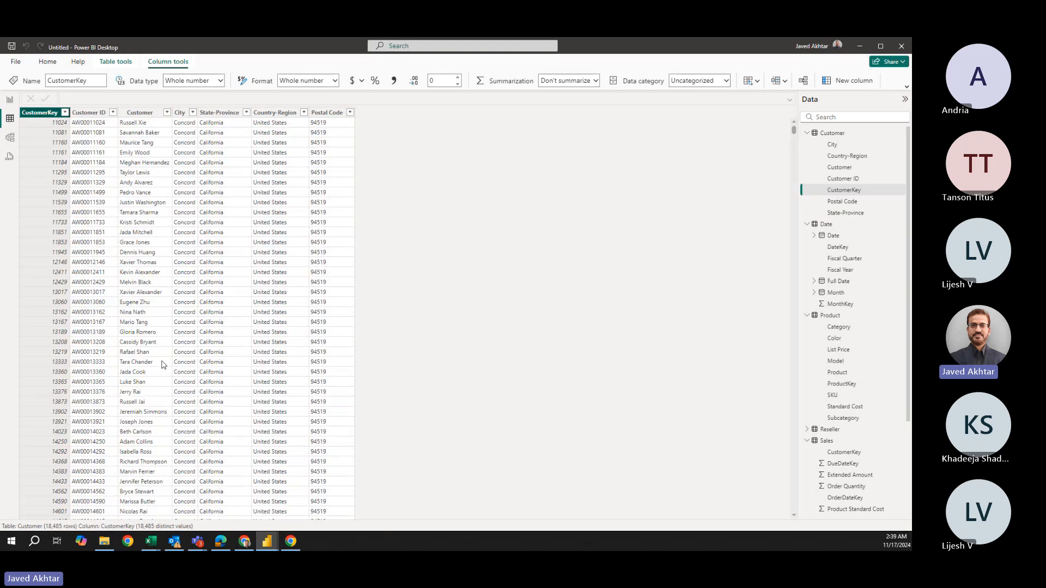
Compare the CustomerKey column of the Sales table with the CustomerKey column of the Customer table.
{"action": "left_click", "coordinate": [837, 444]}
{"action": "left_click", "coordinate": [170, 113]}
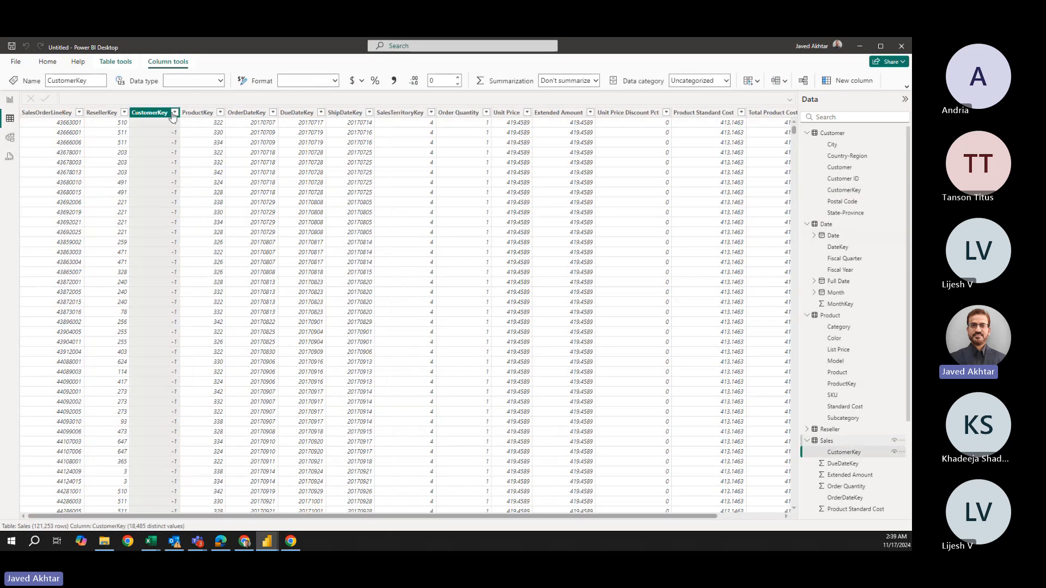
{"action": "left_click", "coordinate": [857, 172]}
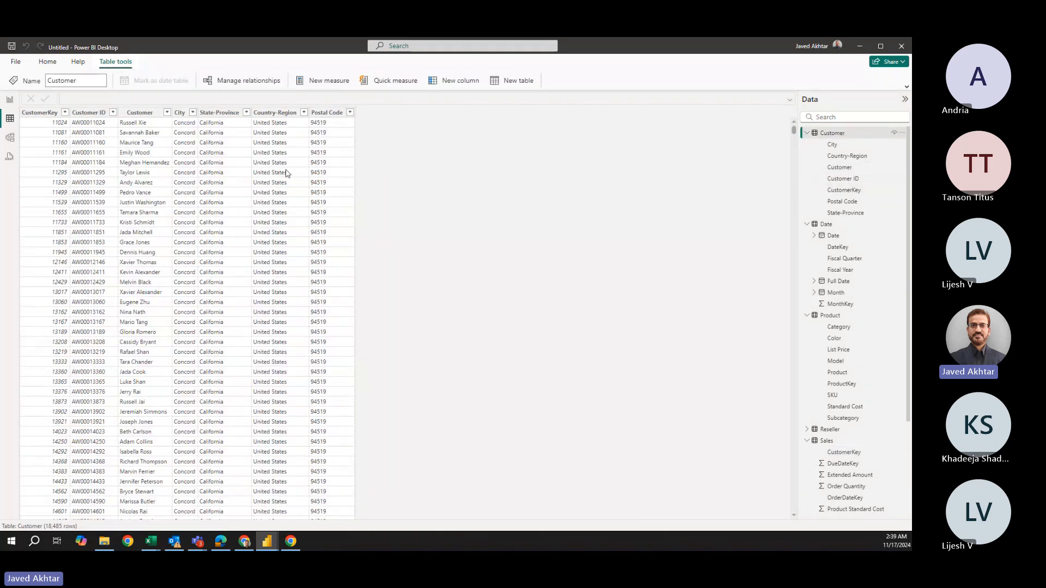
{"action": "left_click", "coordinate": [843, 190]}
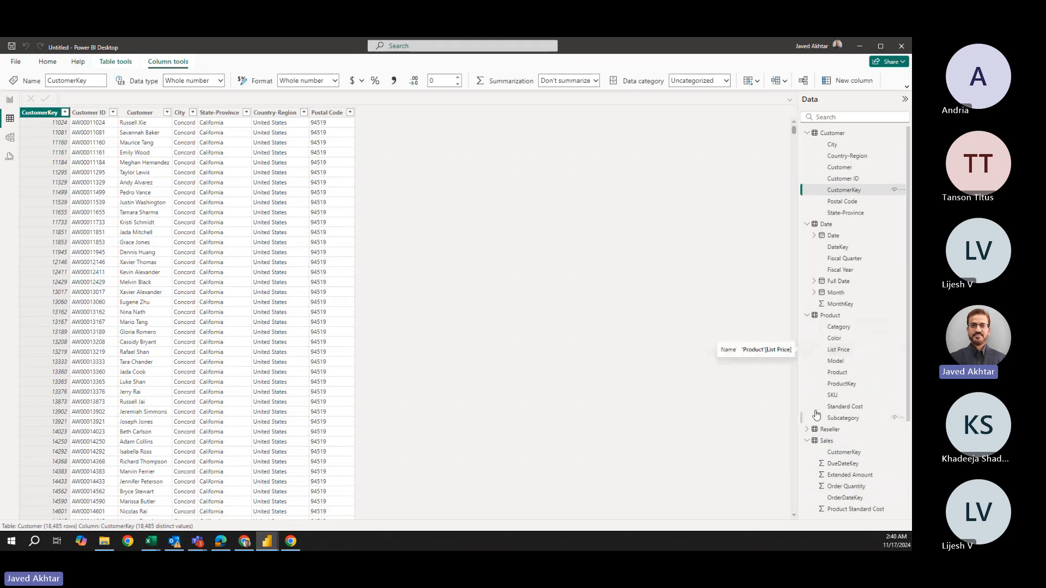
{"action": "scroll", "coordinate": [816, 415], "scroll_direction": "down", "scroll_amount": 3}
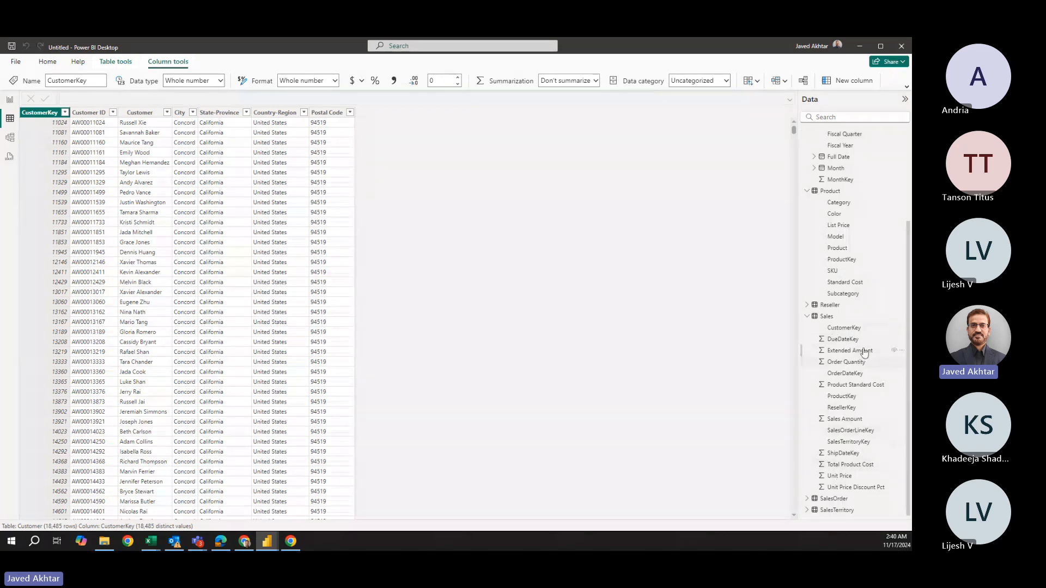
Review the Sales table's Unit Price, Sales Amount and CustomerKey fields and the Customer table's Customer field in the model diagram.
{"action": "left_click", "coordinate": [9, 140]}
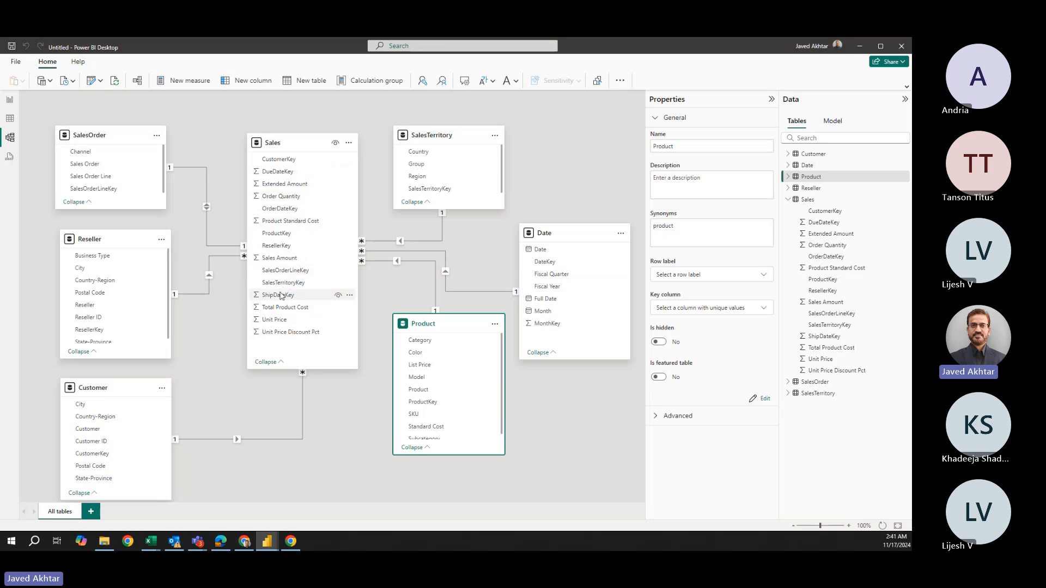
{"action": "left_click", "coordinate": [275, 320]}
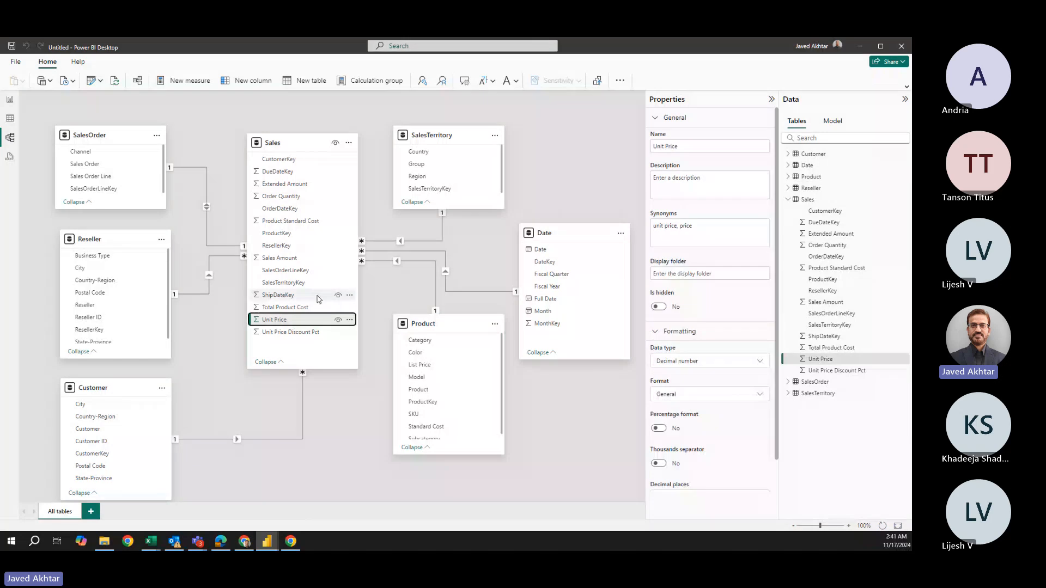
{"action": "left_click", "coordinate": [272, 271]}
{"action": "left_click", "coordinate": [269, 261]}
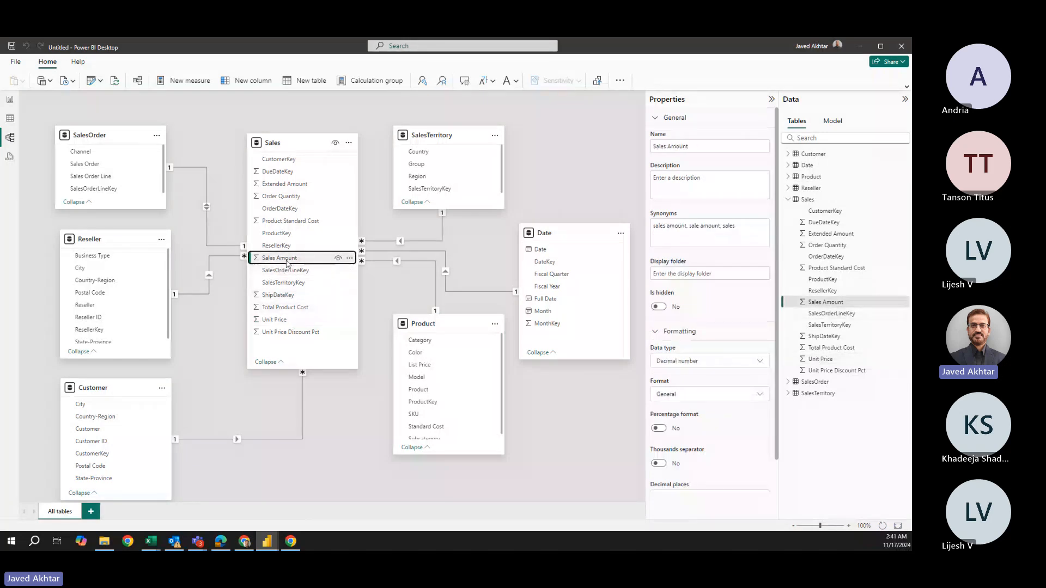
{"action": "left_click", "coordinate": [287, 160]}
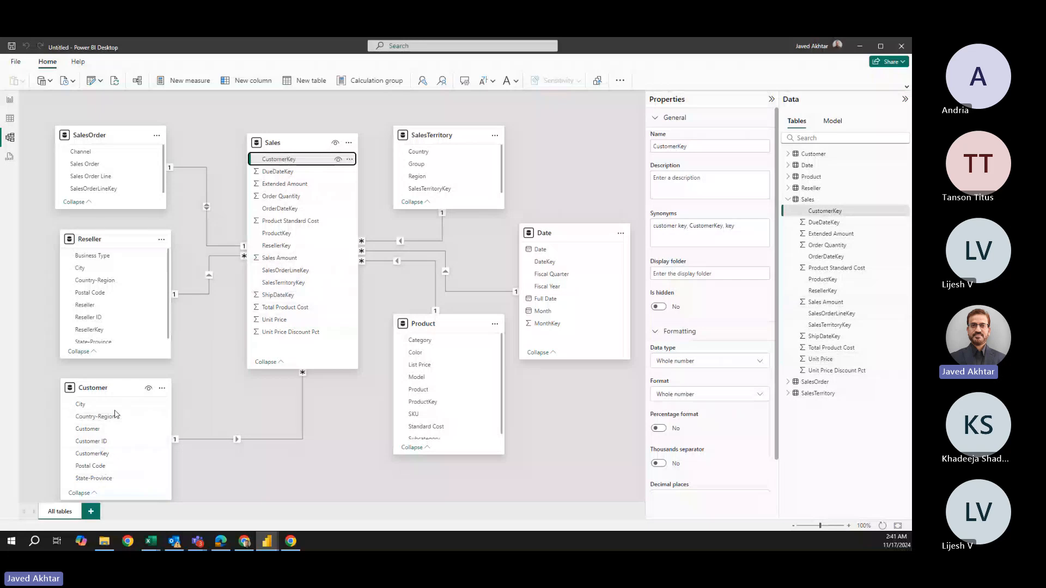
{"action": "left_click", "coordinate": [95, 432]}
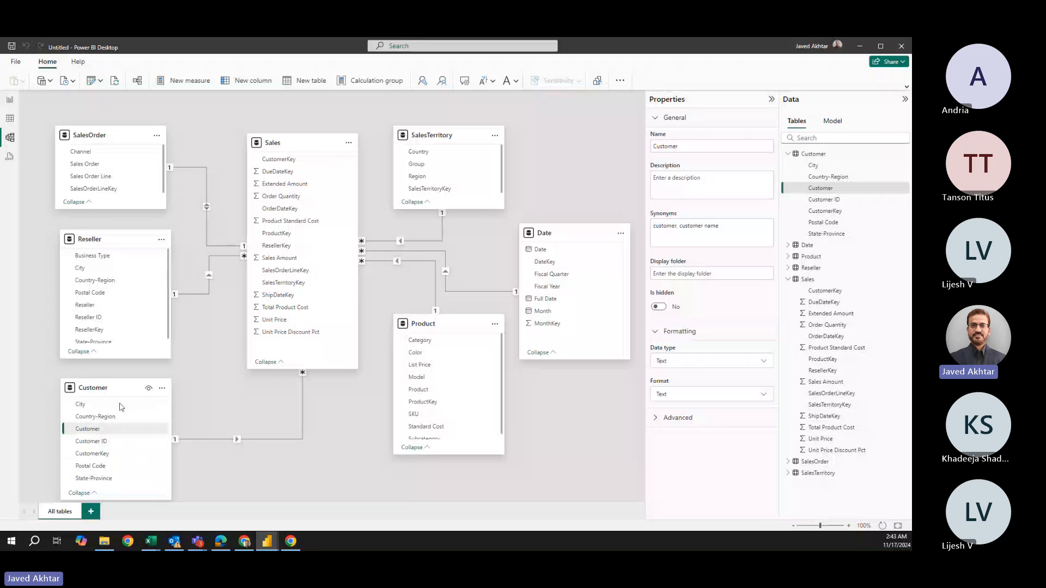
{"action": "mouse_move", "coordinate": [120, 400]}
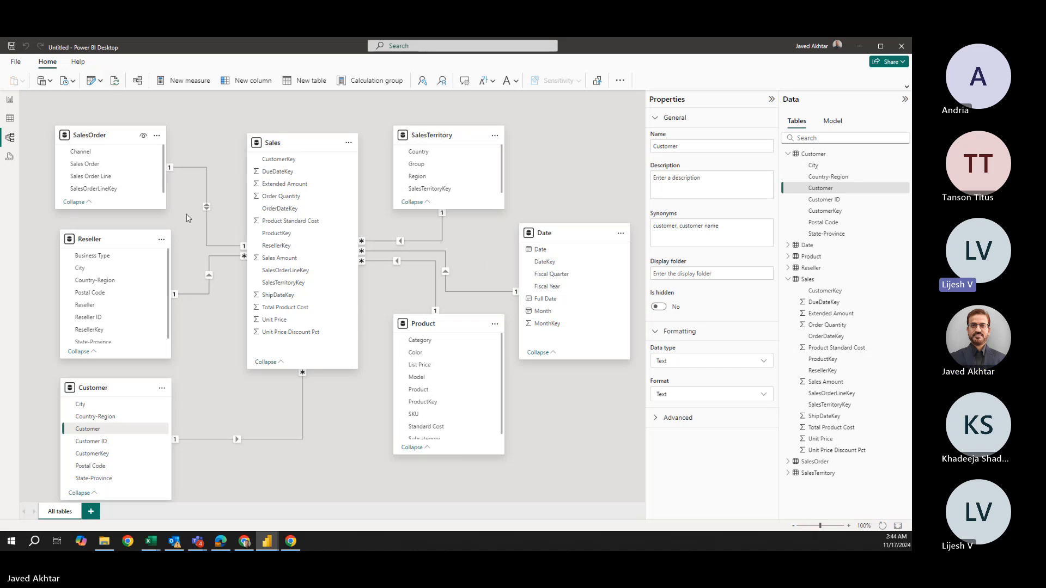
Examine the Customer column's rows in the Customer table's data, and the key columns in the Sales table's data.
{"action": "left_click", "coordinate": [12, 123]}
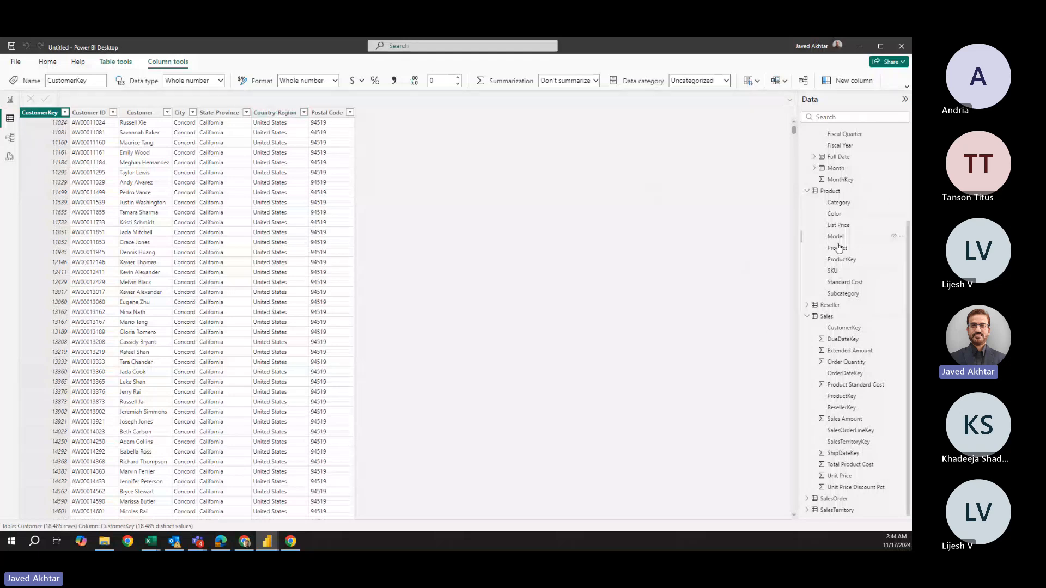
{"action": "scroll", "coordinate": [838, 248], "scroll_direction": "up", "scroll_amount": 4}
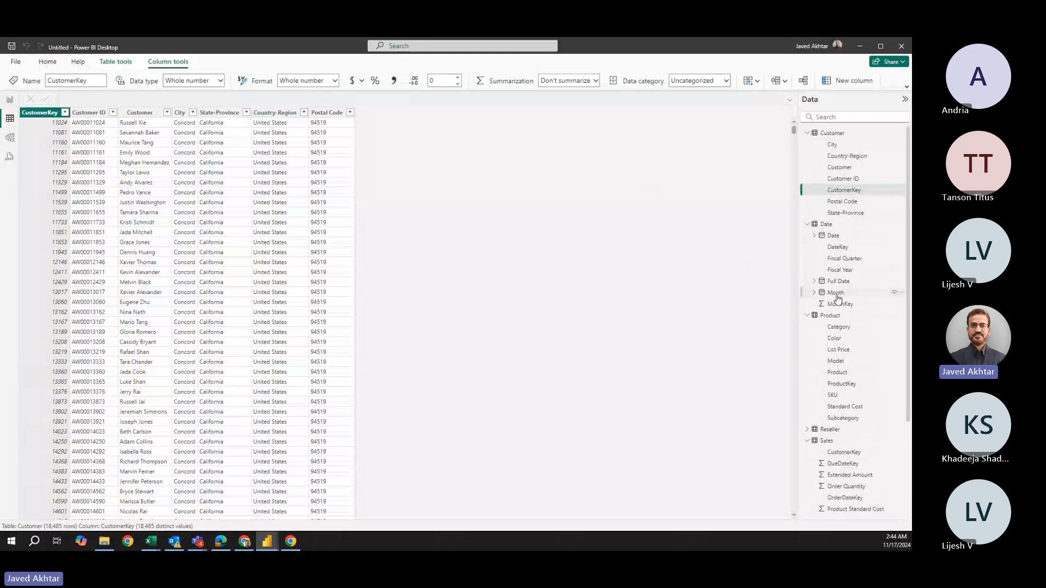
{"action": "left_click", "coordinate": [832, 136]}
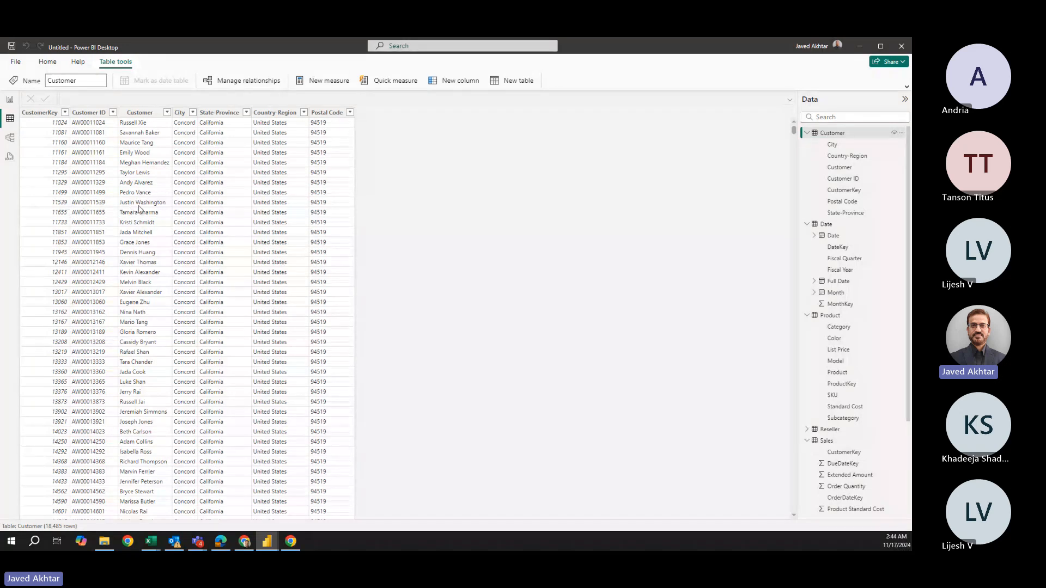
{"action": "left_click", "coordinate": [43, 204]}
{"action": "left_click", "coordinate": [142, 203]}
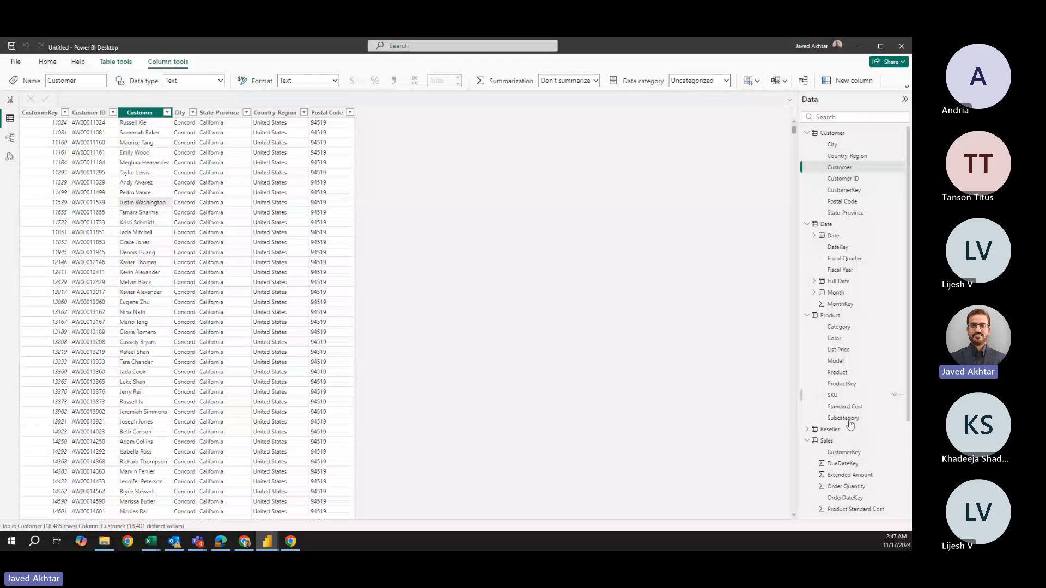
{"action": "left_click", "coordinate": [826, 441]}
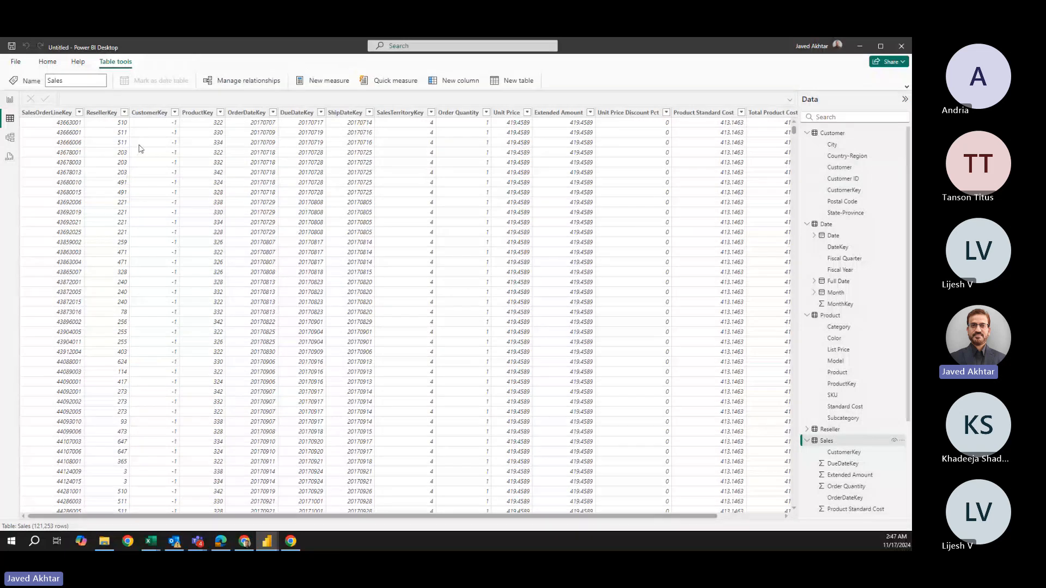
{"action": "scroll", "coordinate": [164, 313], "scroll_direction": "down", "scroll_amount": 6}
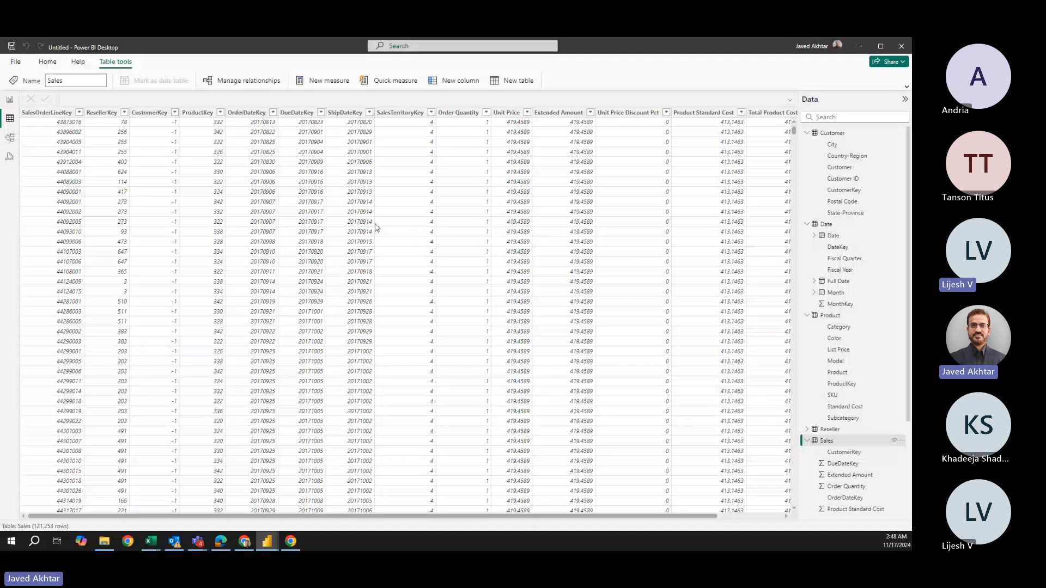
Inspect the Sales–Customer relationship on CustomerKey and its cardinality options in the model diagram, leaving its settings as they are.
{"action": "left_click", "coordinate": [13, 140]}
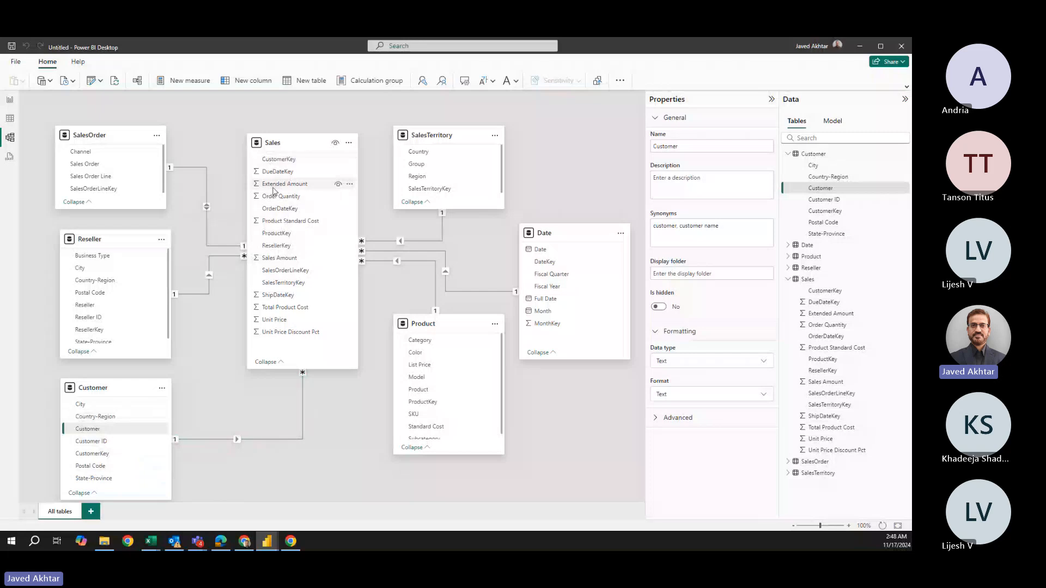
{"action": "left_click", "coordinate": [276, 440]}
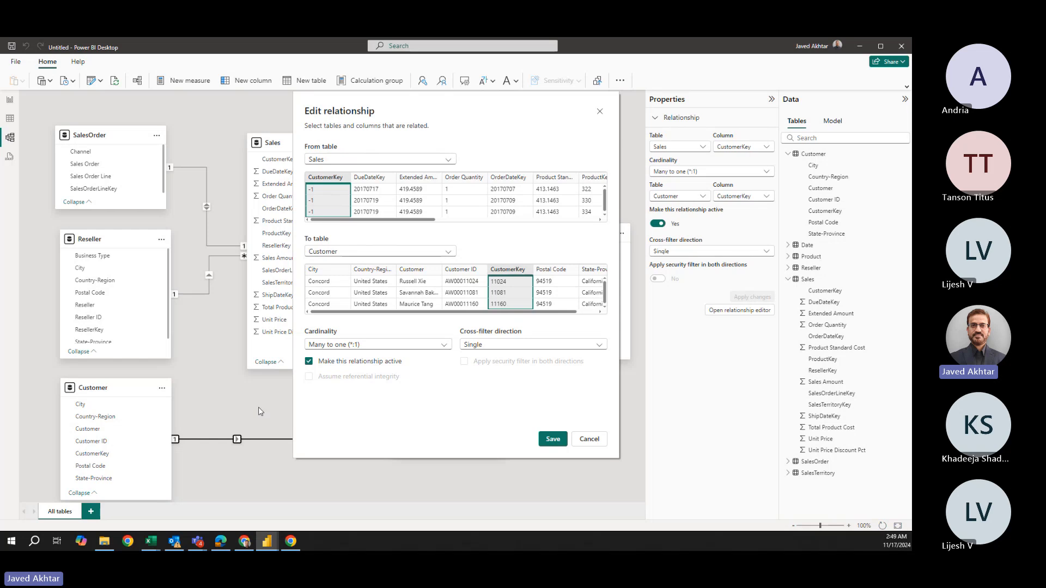
{"action": "left_click", "coordinate": [576, 442]}
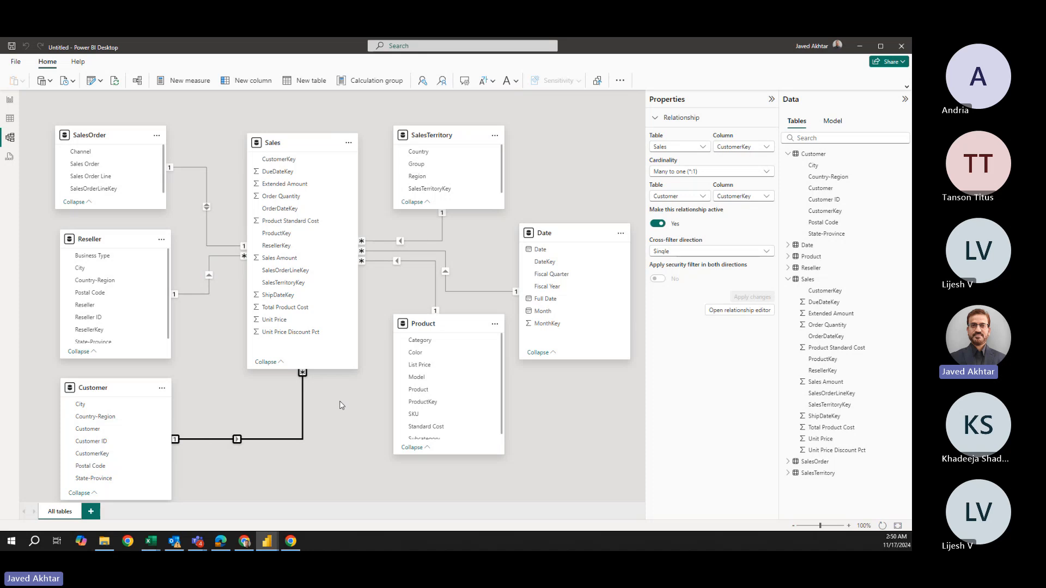
{"action": "double_click", "coordinate": [302, 430]}
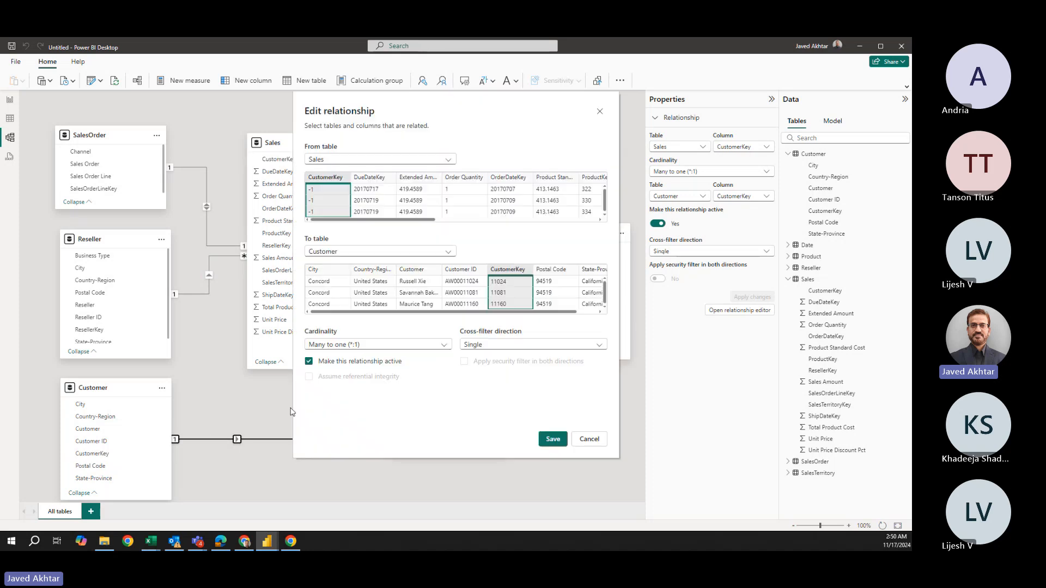
{"action": "left_click", "coordinate": [411, 346]}
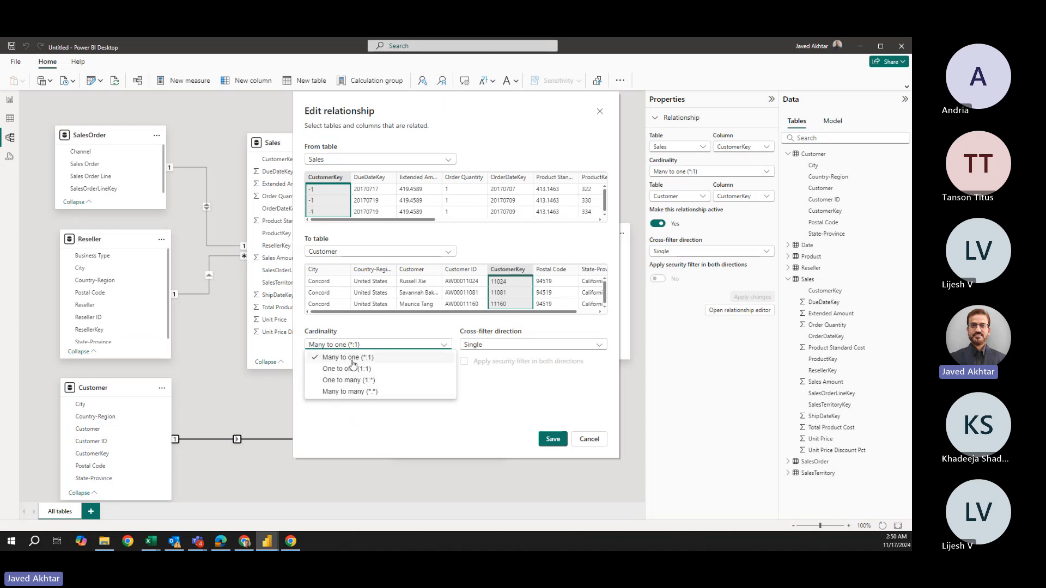
{"action": "left_click", "coordinate": [586, 443]}
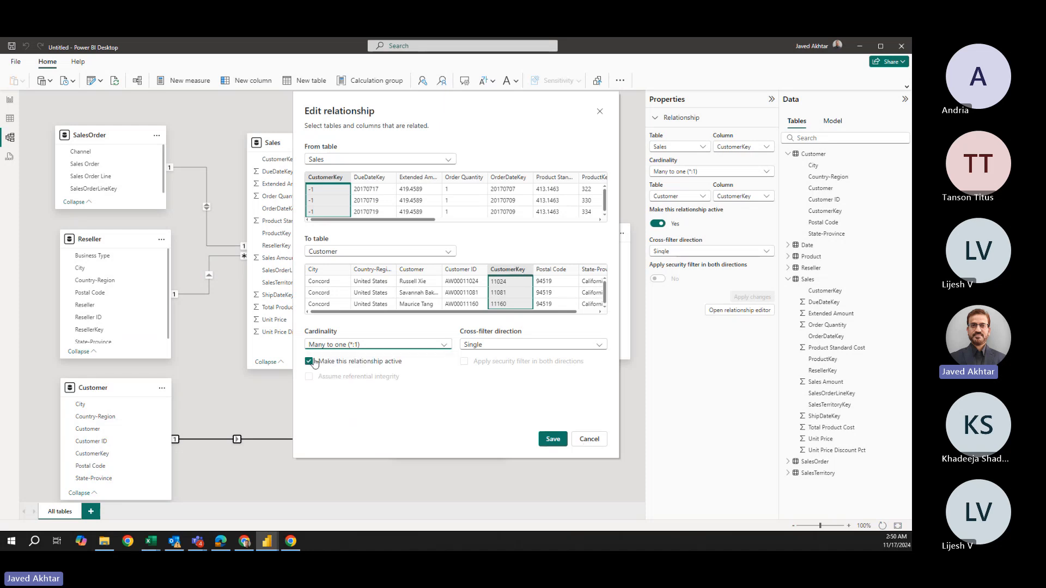
{"action": "left_click", "coordinate": [591, 440]}
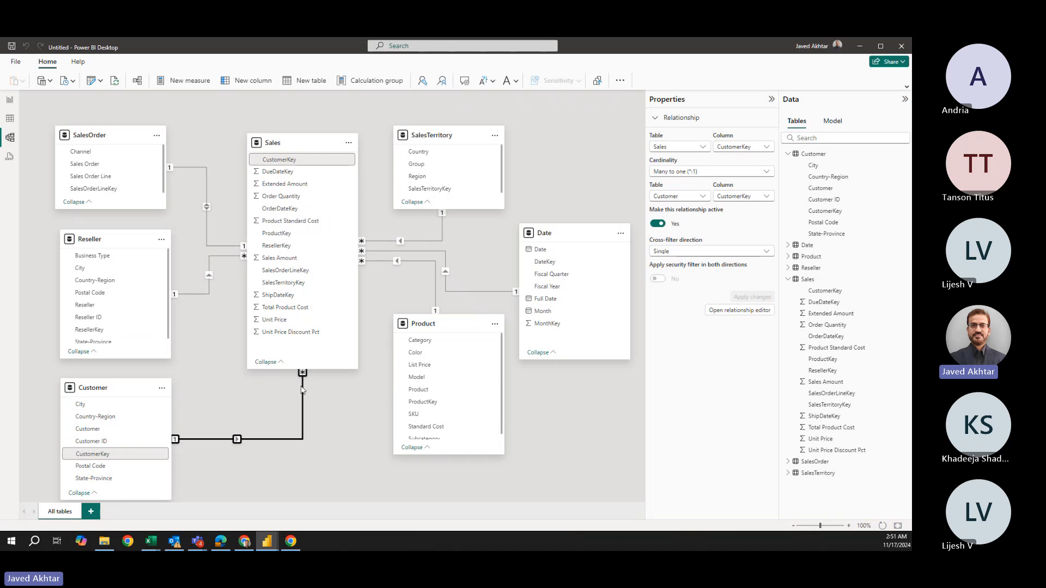
Create a clustered column chart of the sum of Sales Amount on the report page and enlarge it.
{"action": "left_click", "coordinate": [13, 101]}
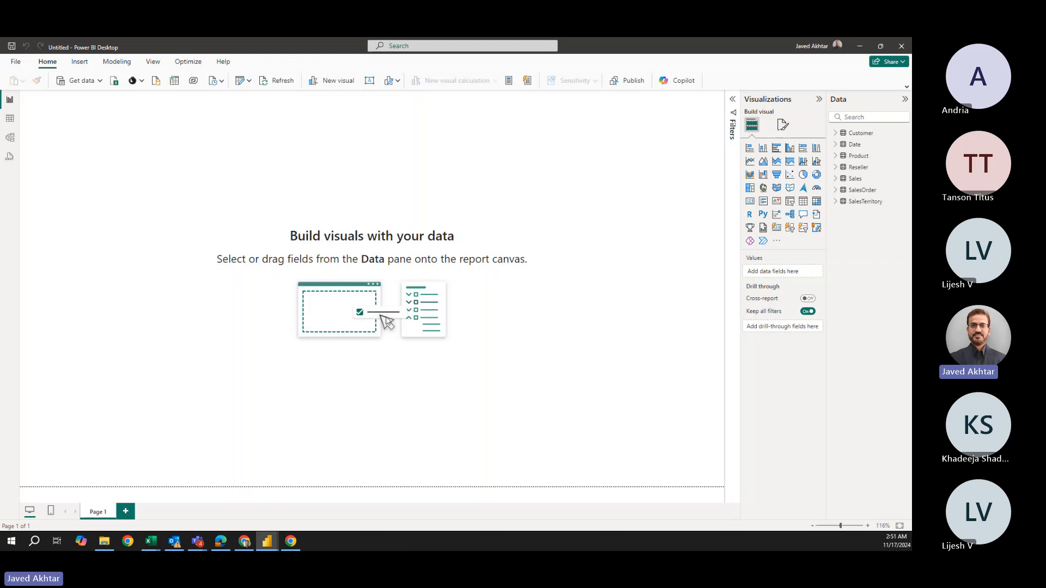
{"action": "left_click", "coordinate": [836, 180]}
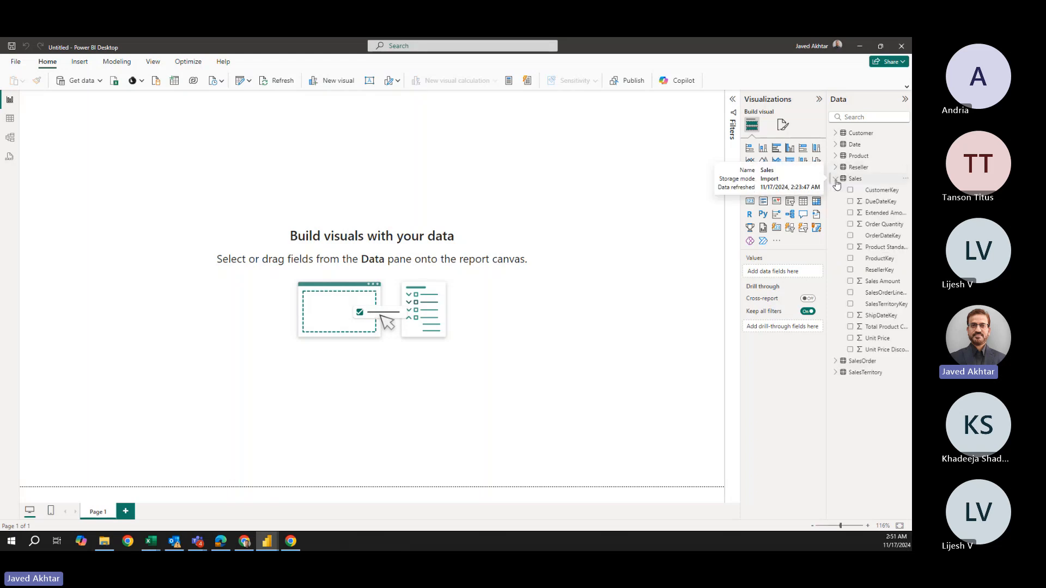
{"action": "left_click", "coordinate": [850, 281]}
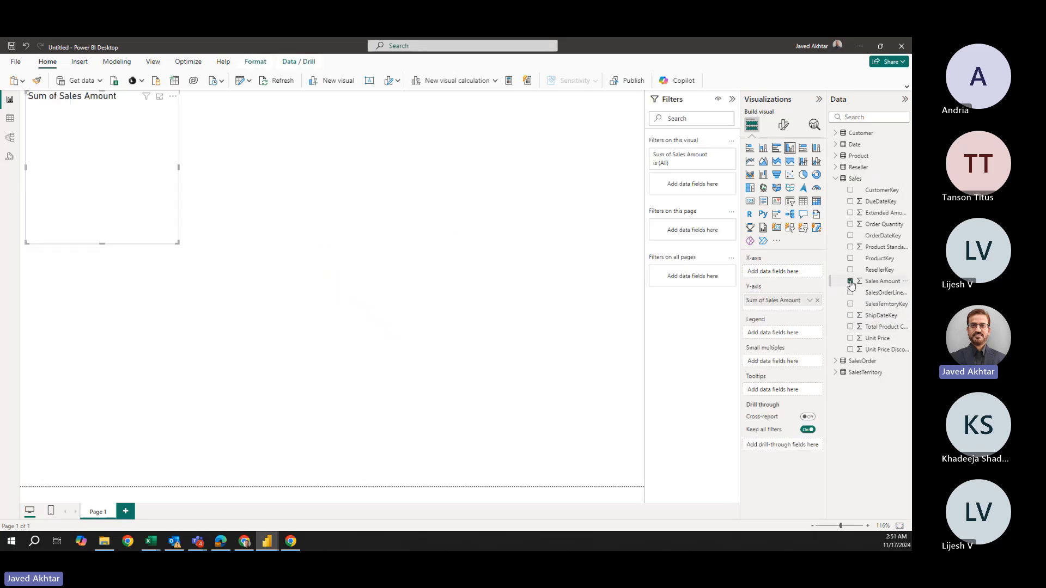
{"action": "left_click_drag", "start_coordinate": [137, 212], "coordinate": [250, 269]}
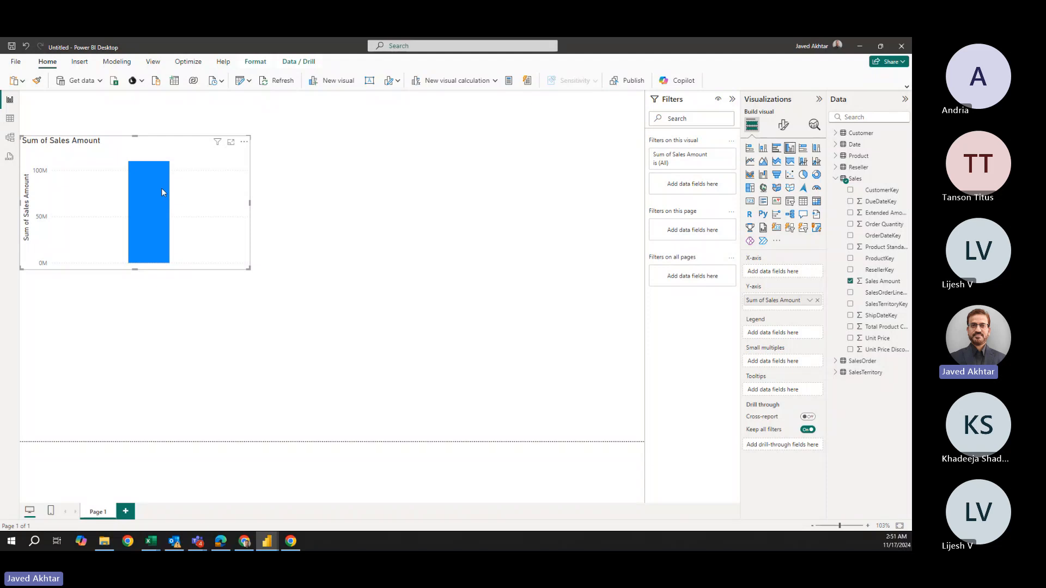
{"action": "mouse_move", "coordinate": [162, 187]}
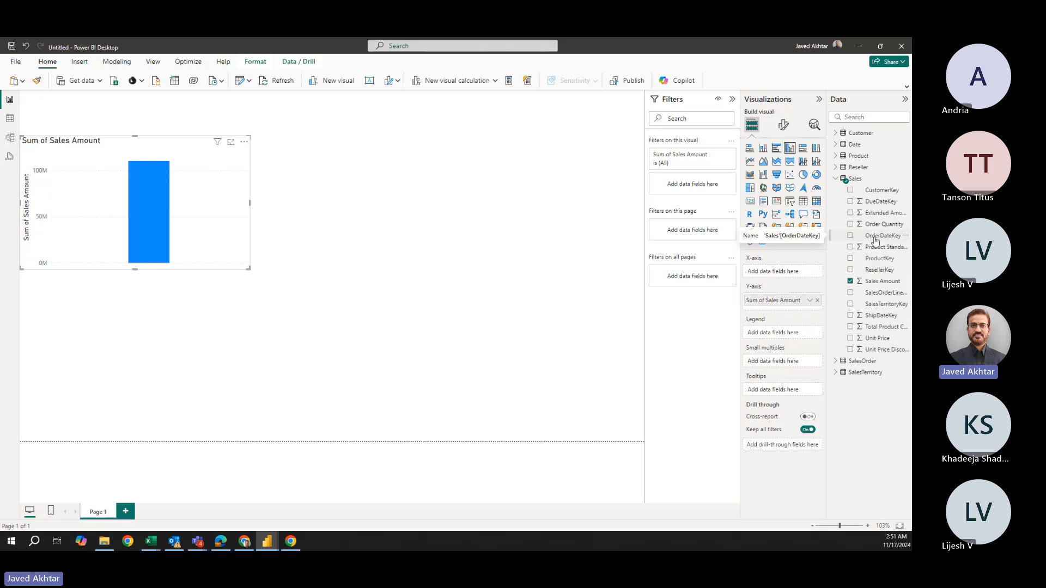
Add the Date field of the Date table to the chart's X-axis, keeping only the Year level of the hierarchy.
{"action": "left_click", "coordinate": [836, 146]}
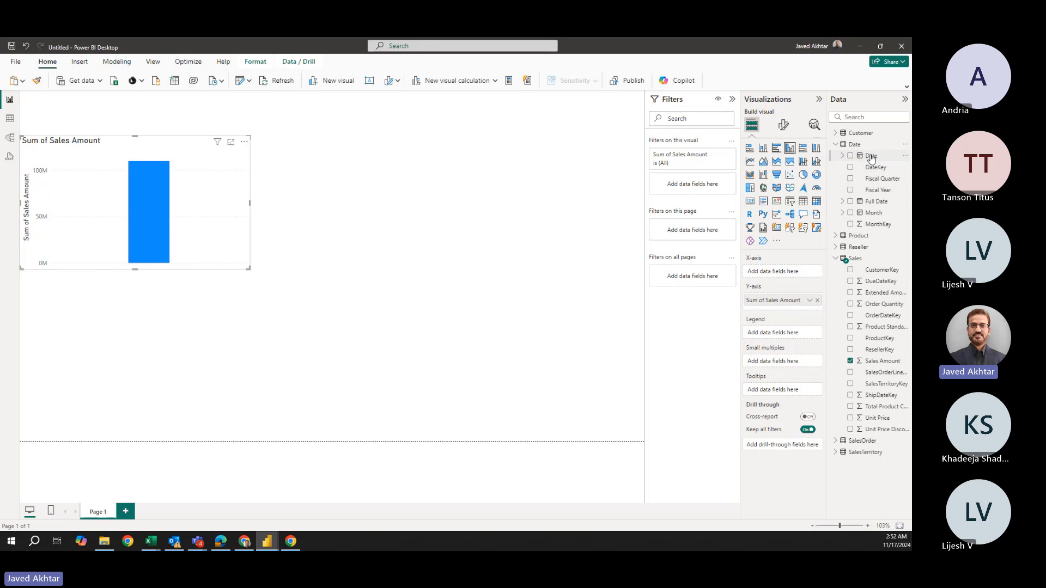
{"action": "left_click_drag", "start_coordinate": [867, 157], "coordinate": [791, 280]}
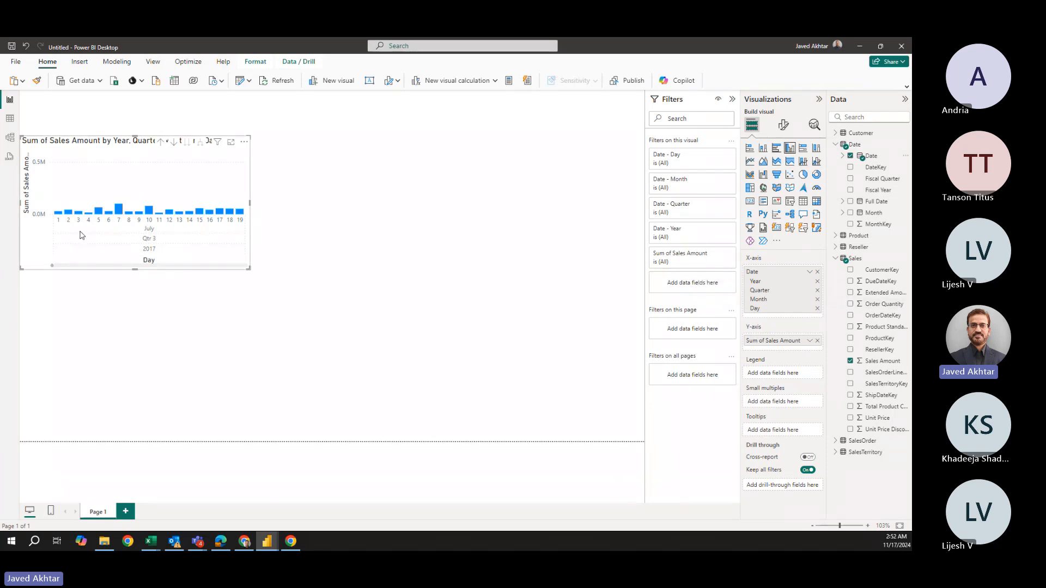
{"action": "left_click", "coordinate": [817, 308]}
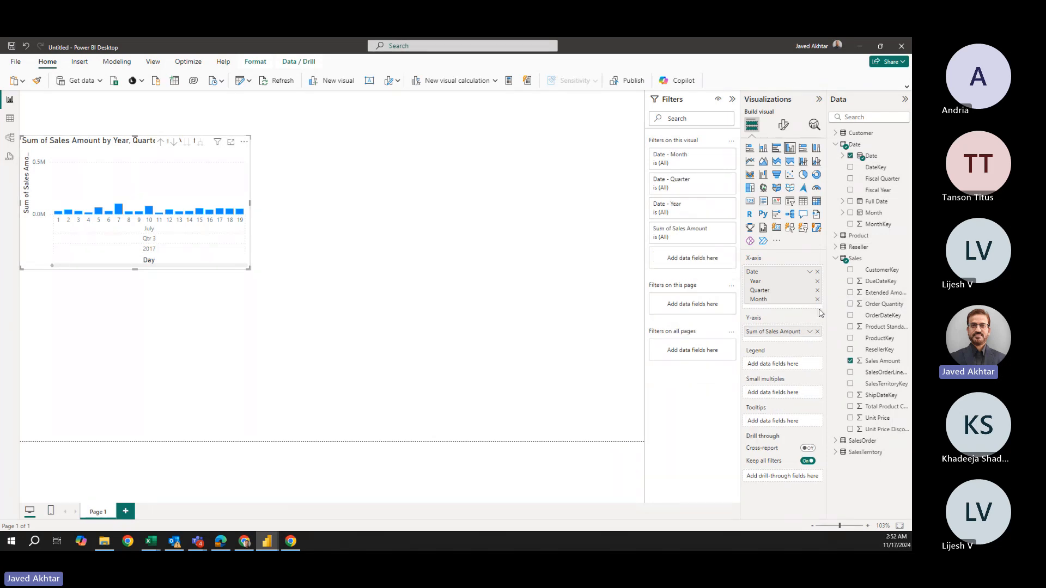
{"action": "left_click", "coordinate": [817, 300]}
{"action": "left_click", "coordinate": [818, 291]}
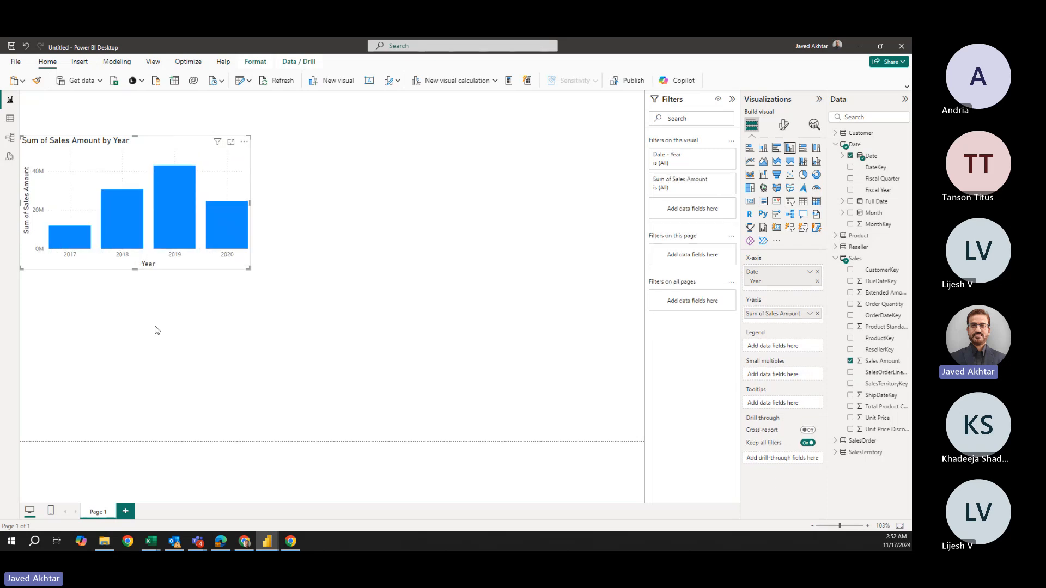
Resize the Sales Amount by Year chart to a slightly narrower and taller frame.
{"action": "left_click", "coordinate": [249, 288]}
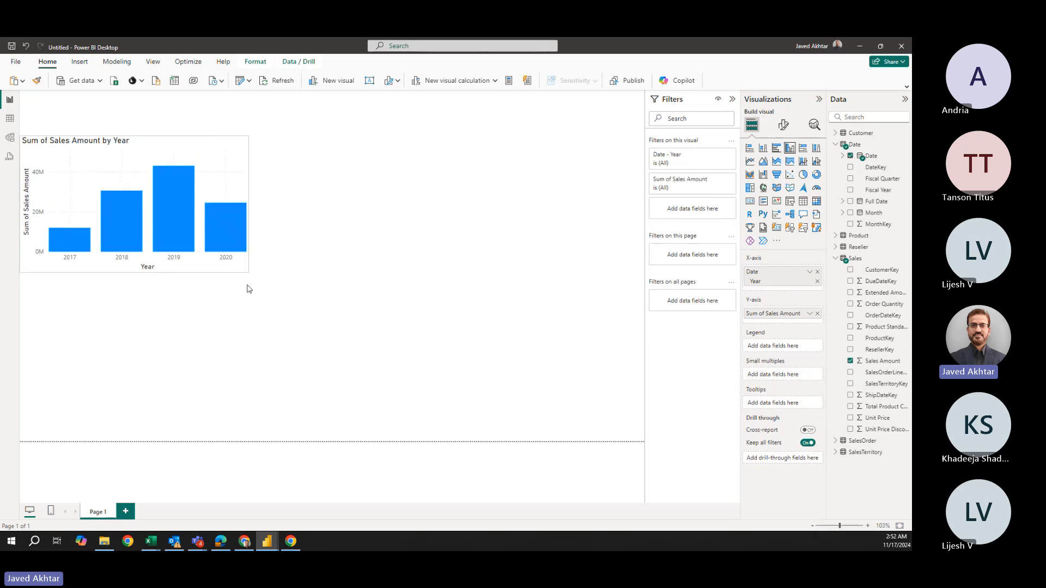
{"action": "left_click_drag", "start_coordinate": [247, 286], "coordinate": [262, 340]}
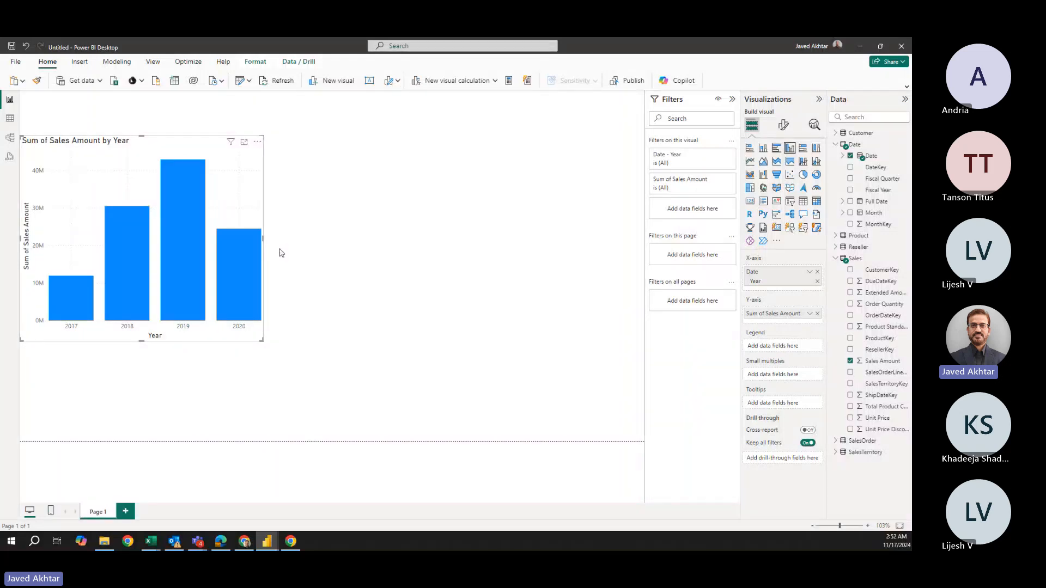
{"action": "left_click_drag", "start_coordinate": [256, 343], "coordinate": [221, 294]}
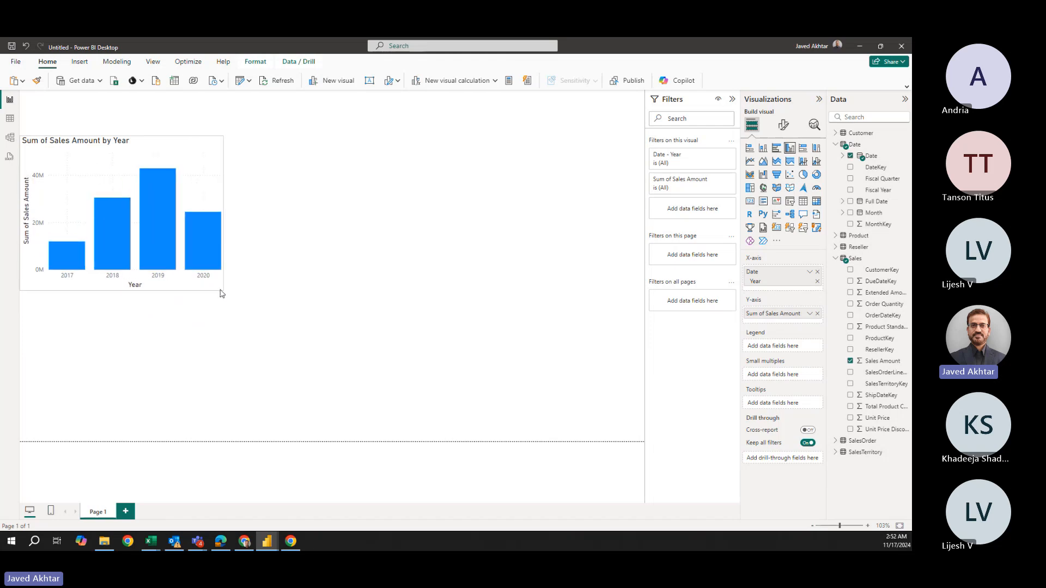
Create a separate clustered column chart of the sum of Sales Amount and place it beside the Sales Amount by Year chart.
{"action": "left_click", "coordinate": [283, 251]}
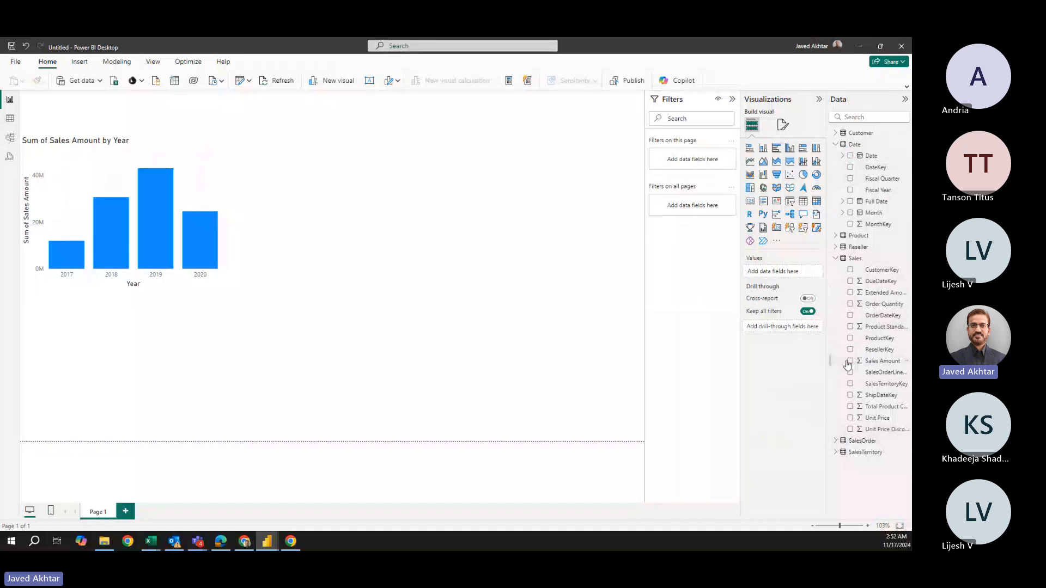
{"action": "left_click_drag", "start_coordinate": [312, 353], "coordinate": [309, 348]}
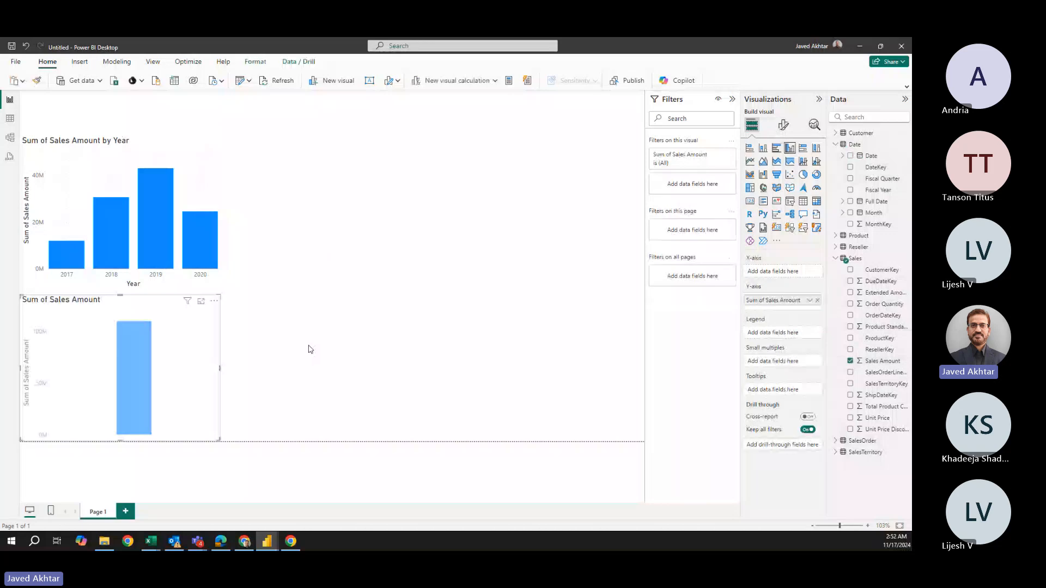
{"action": "left_click_drag", "start_coordinate": [158, 370], "coordinate": [417, 218]}
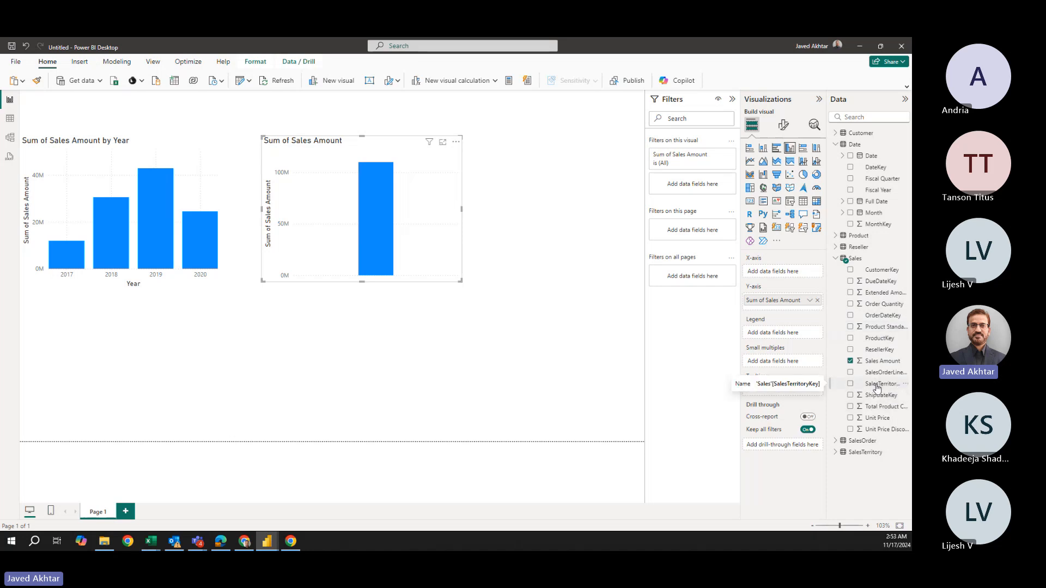
Add Country from the SalesTerritory table to the new chart's X-axis, then enlarge the chart and shift it farther from the Year chart.
{"action": "left_click", "coordinate": [836, 454]}
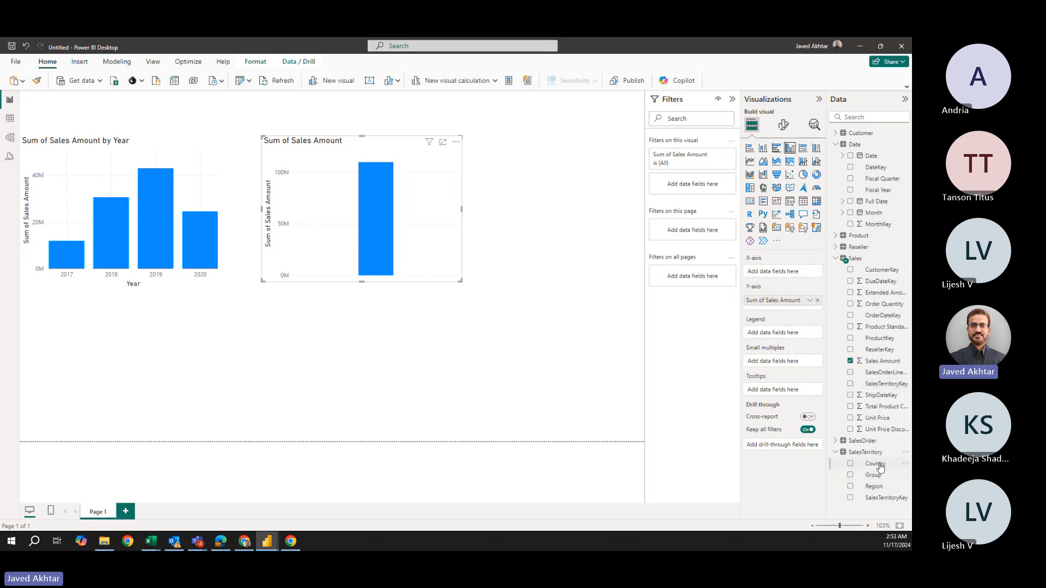
{"action": "left_click_drag", "start_coordinate": [881, 467], "coordinate": [785, 273]}
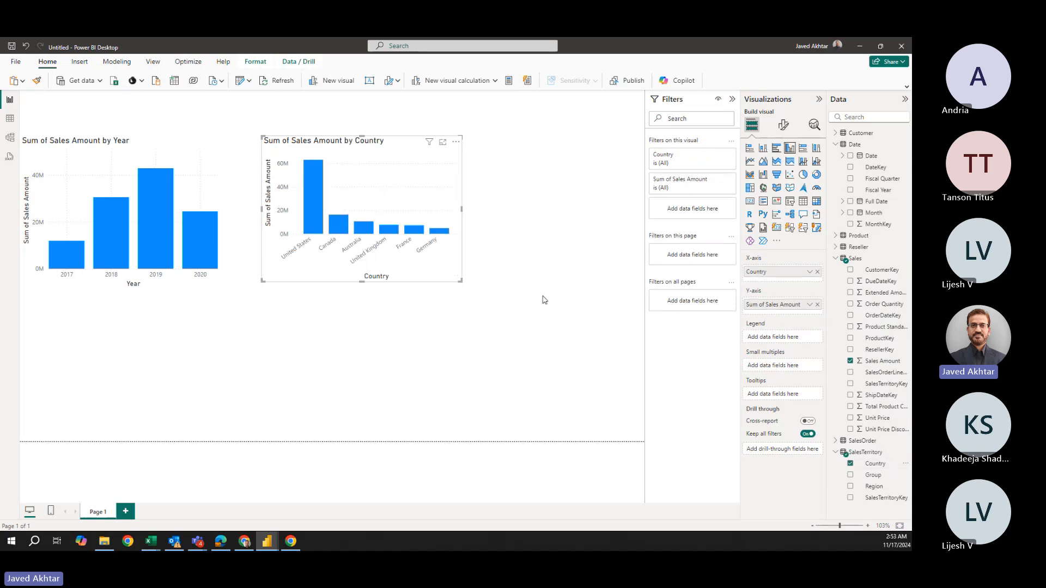
{"action": "left_click_drag", "start_coordinate": [461, 281], "coordinate": [576, 302]}
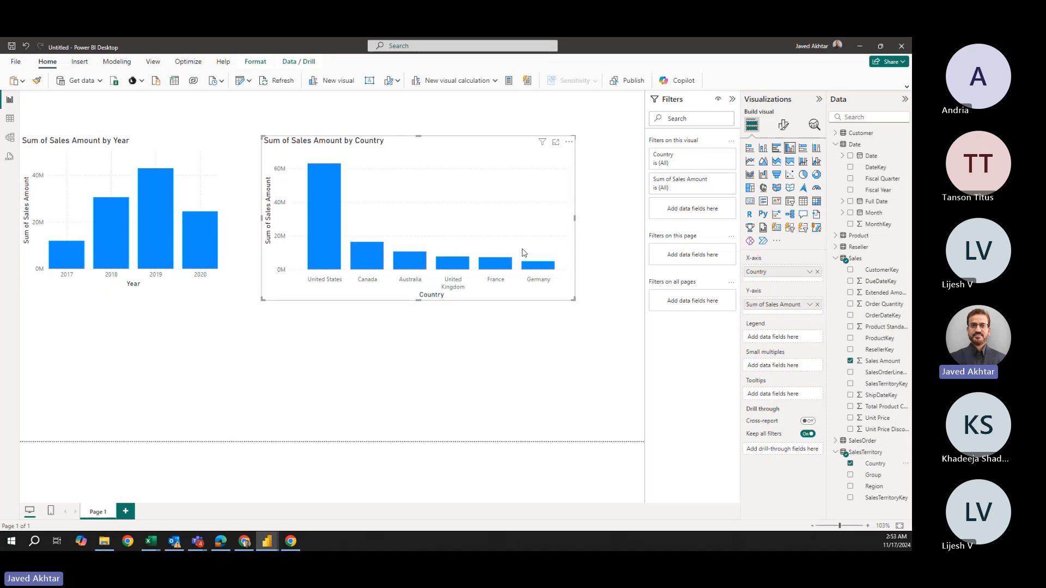
{"action": "left_click_drag", "start_coordinate": [545, 291], "coordinate": [578, 280]}
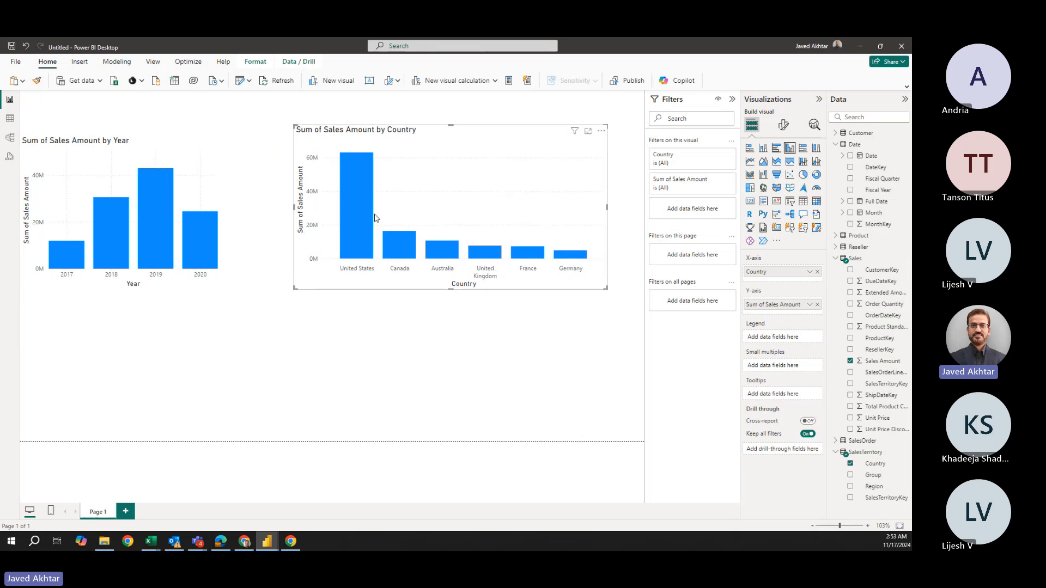
Convert the Sales Amount by Country chart to a line chart with Country as the legend and the date hierarchy's Year on the X-axis.
{"action": "left_click", "coordinate": [751, 162]}
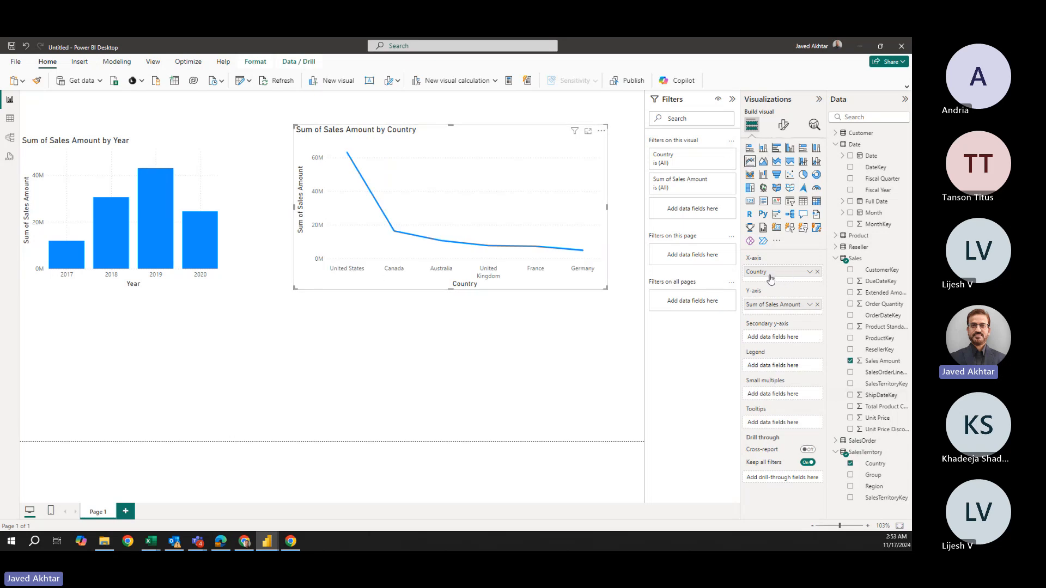
{"action": "left_click_drag", "start_coordinate": [780, 277], "coordinate": [780, 372]}
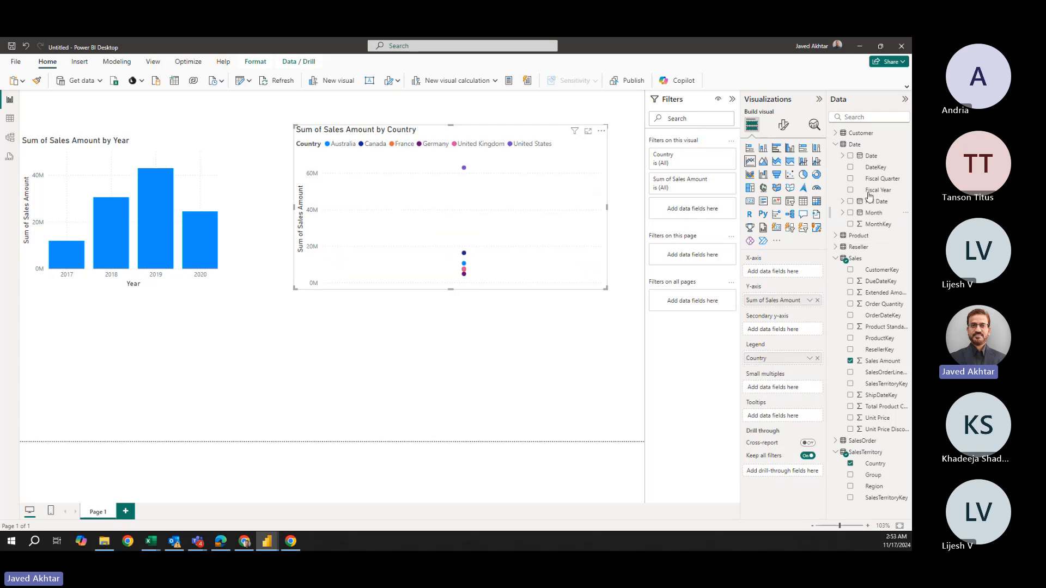
{"action": "left_click", "coordinate": [843, 156]}
{"action": "left_click", "coordinate": [850, 167]}
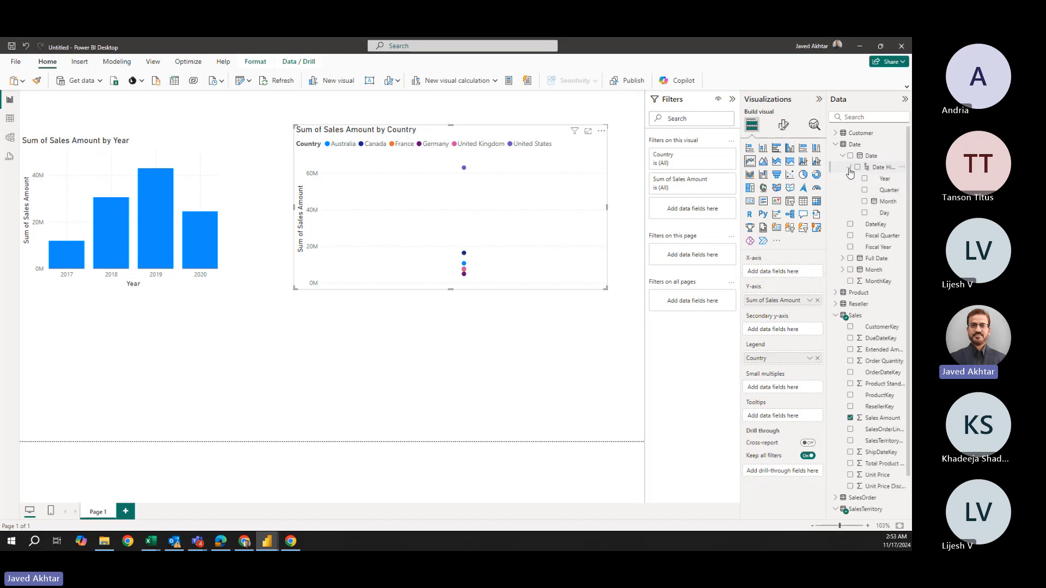
{"action": "left_click_drag", "start_coordinate": [883, 178], "coordinate": [782, 272]}
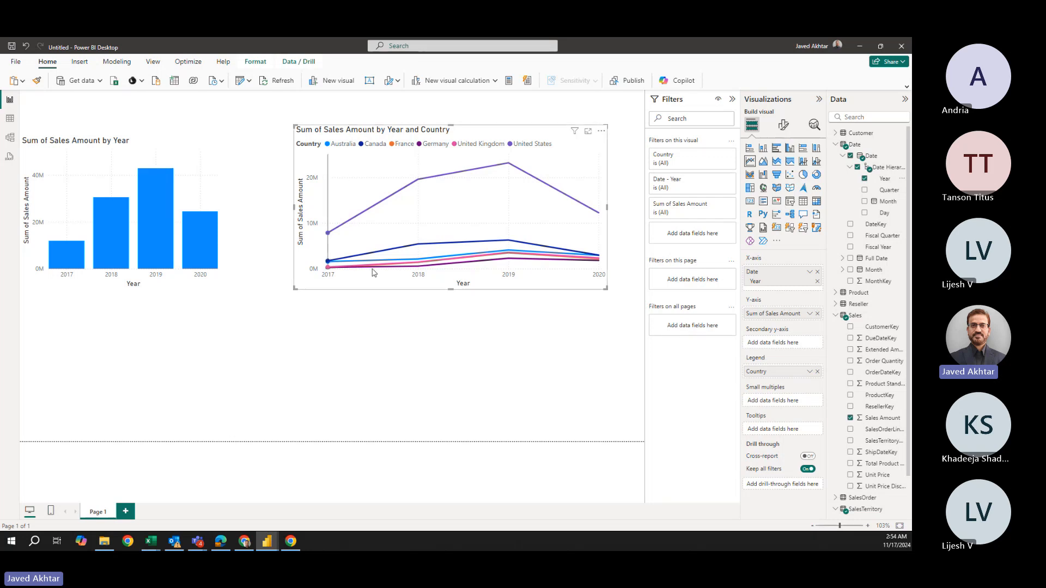
{"action": "mouse_move", "coordinate": [571, 267]}
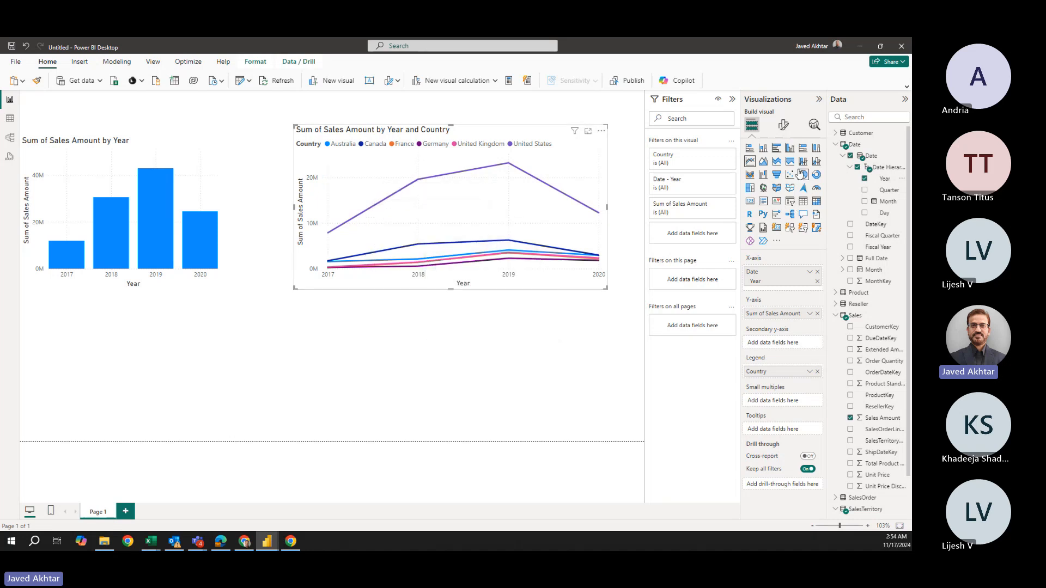
{"action": "mouse_move", "coordinate": [463, 273]}
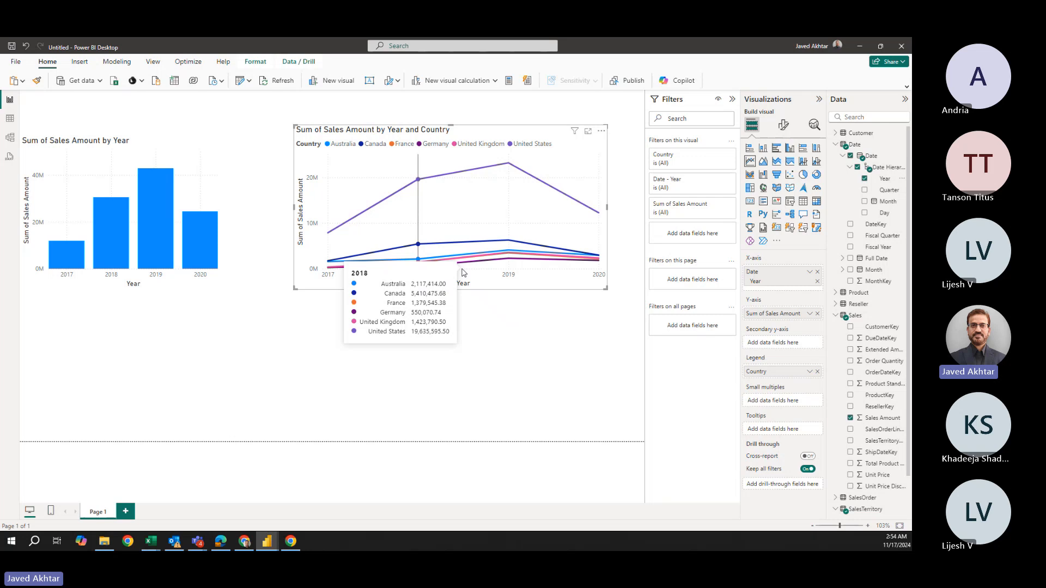
Create another chart of the sum of Sales Amount in the empty space below the Sales Amount by Year chart.
{"action": "left_click", "coordinate": [167, 362]}
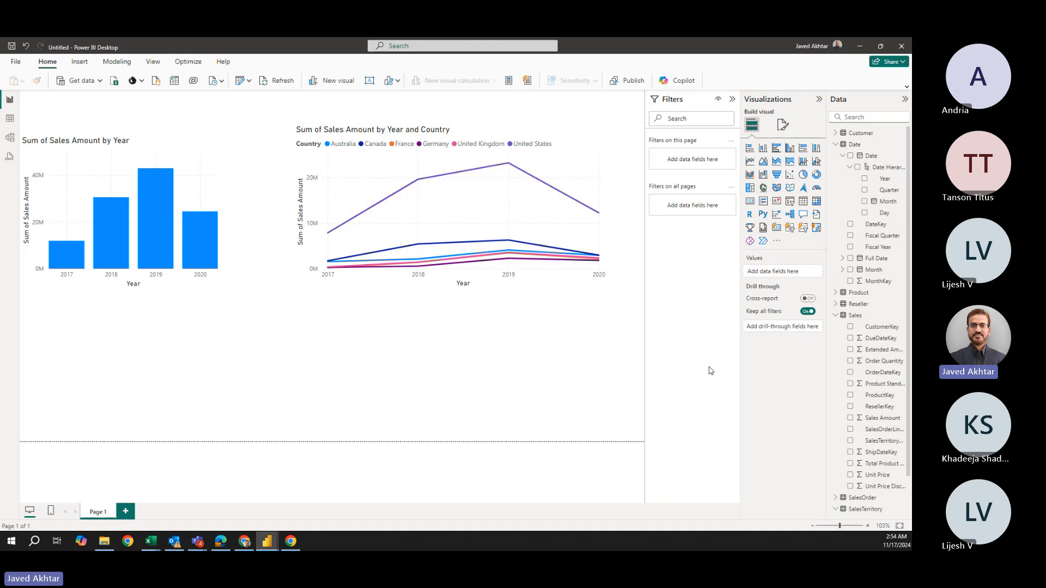
{"action": "scroll", "coordinate": [844, 375], "scroll_direction": "down", "scroll_amount": 1}
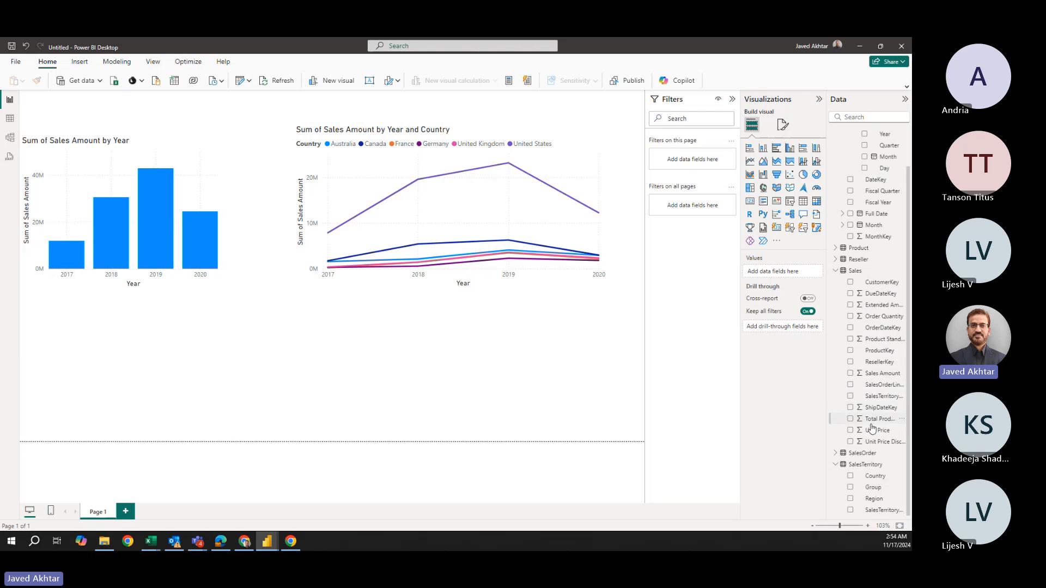
{"action": "left_click", "coordinate": [850, 373]}
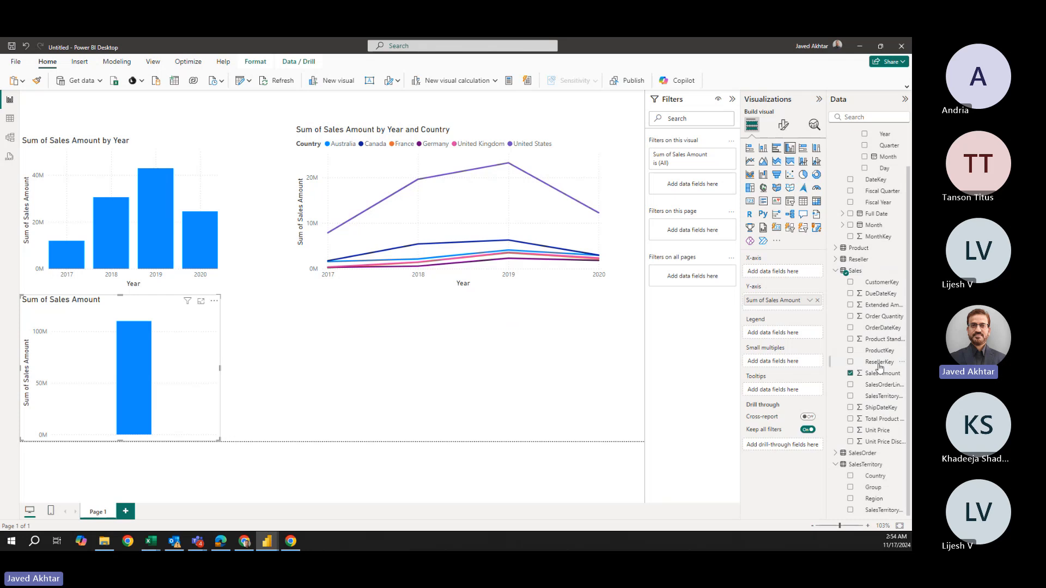
{"action": "scroll", "coordinate": [879, 374], "scroll_direction": "up", "scroll_amount": 2}
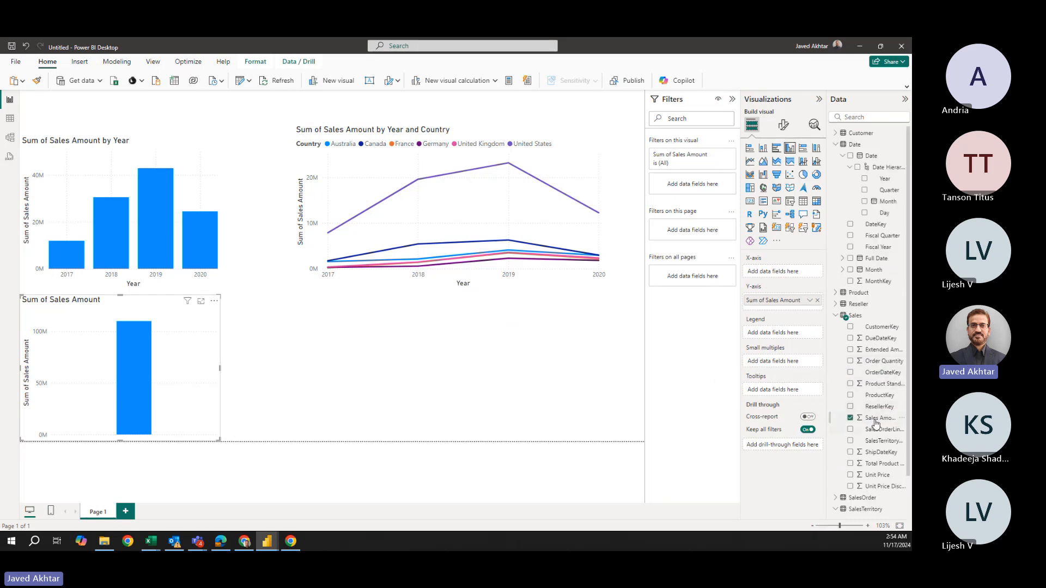
{"action": "scroll", "coordinate": [881, 405], "scroll_direction": "down", "scroll_amount": 1}
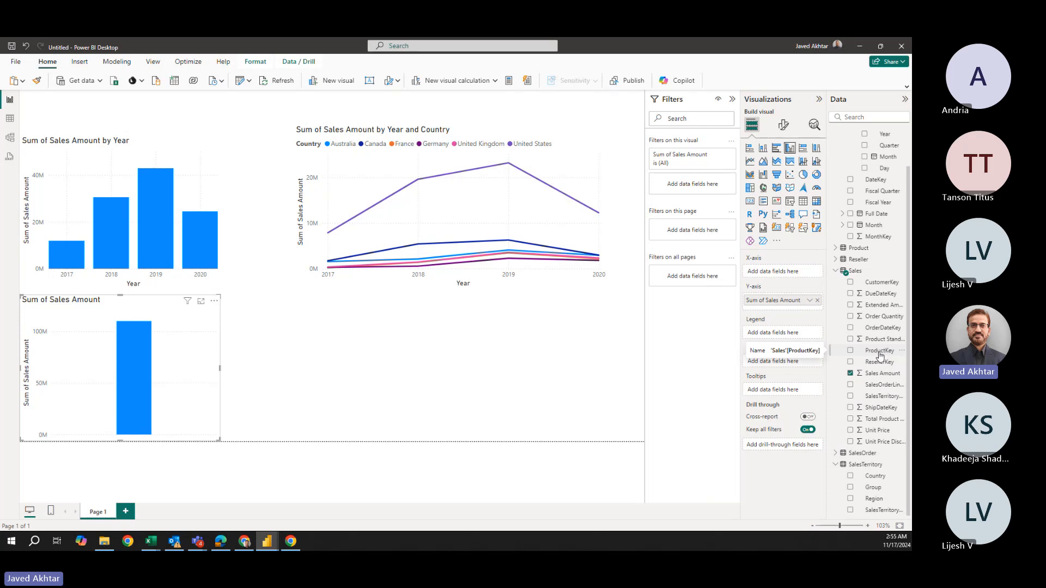
Change the new Sales Amount chart to a donut chart with the Product table's Category as the legend.
{"action": "left_click", "coordinate": [836, 248]}
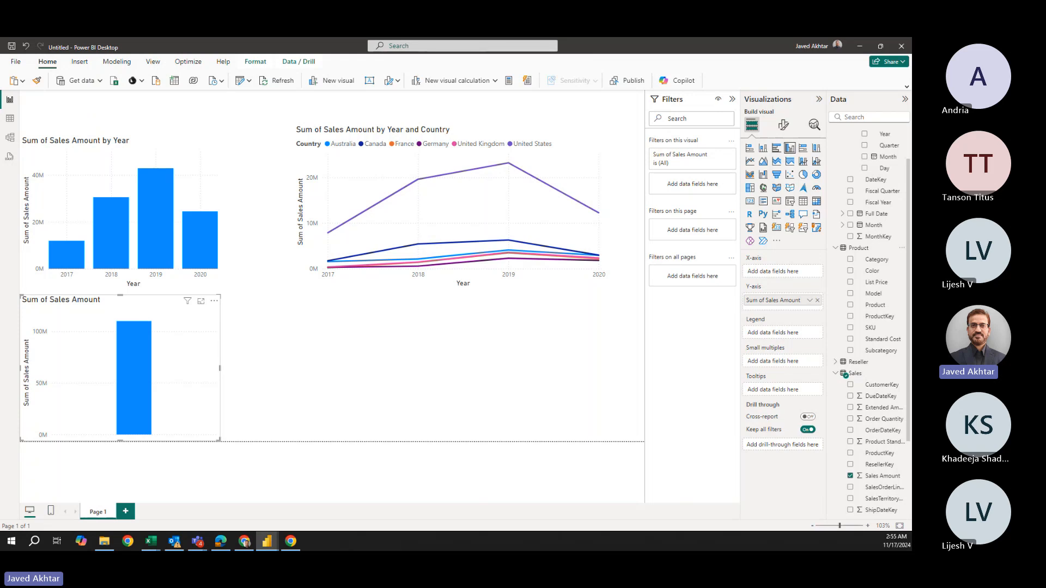
{"action": "left_click_drag", "start_coordinate": [874, 262], "coordinate": [905, 270]}
{"action": "left_click", "coordinate": [816, 174]}
{"action": "left_click_drag", "start_coordinate": [877, 260], "coordinate": [778, 278]}
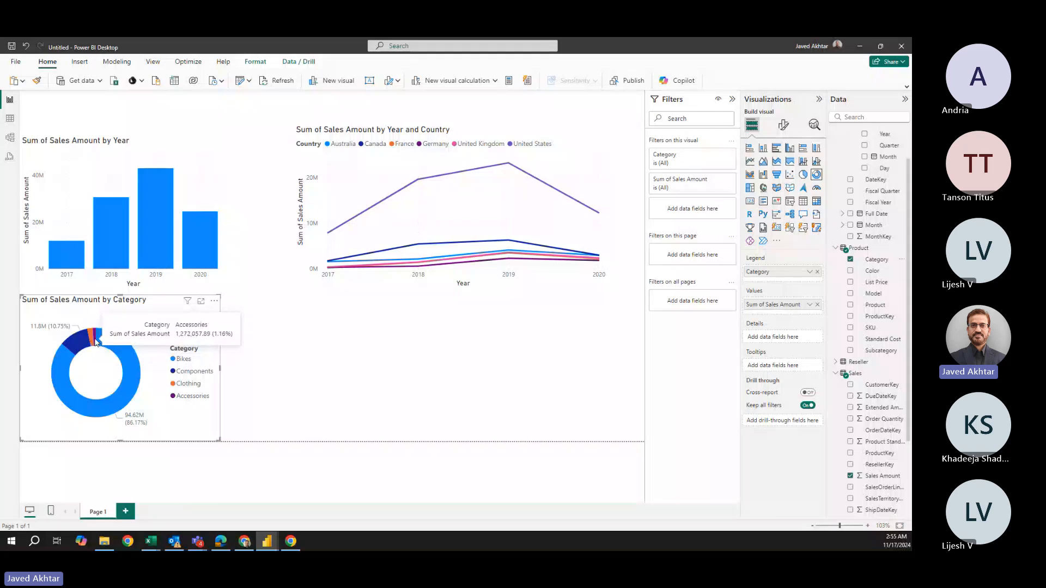
{"action": "mouse_move", "coordinate": [123, 392]}
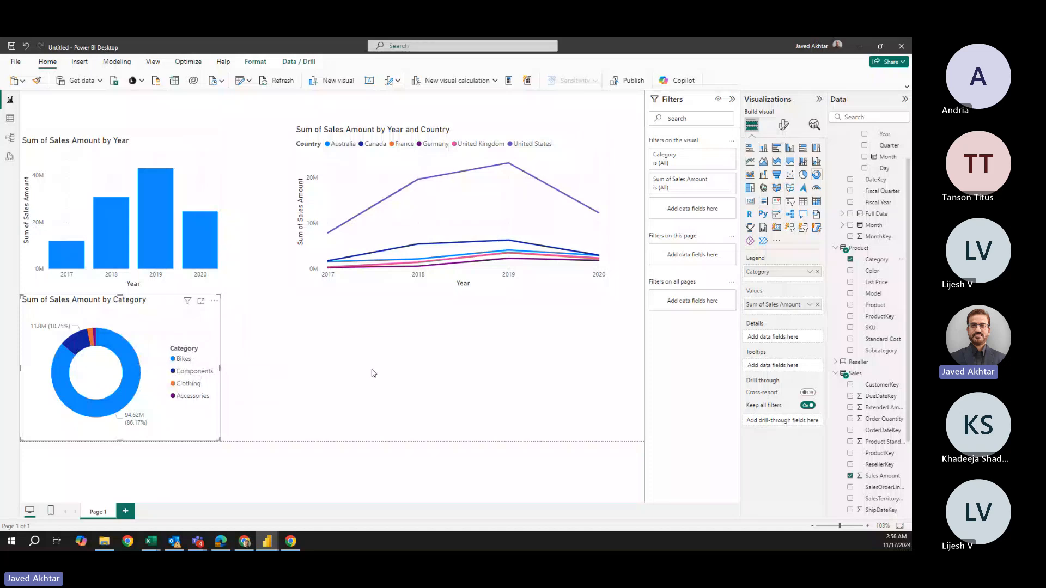
Add a table visual below the line chart with Category, Subcategory and the sum of Sales Amount as columns.
{"action": "left_click", "coordinate": [573, 325]}
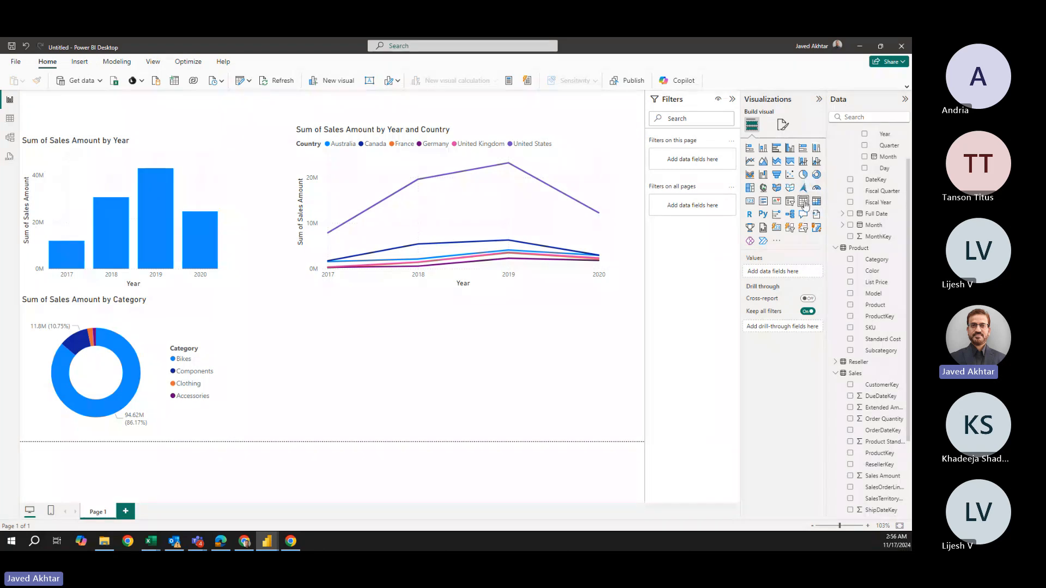
{"action": "left_click", "coordinate": [804, 202]}
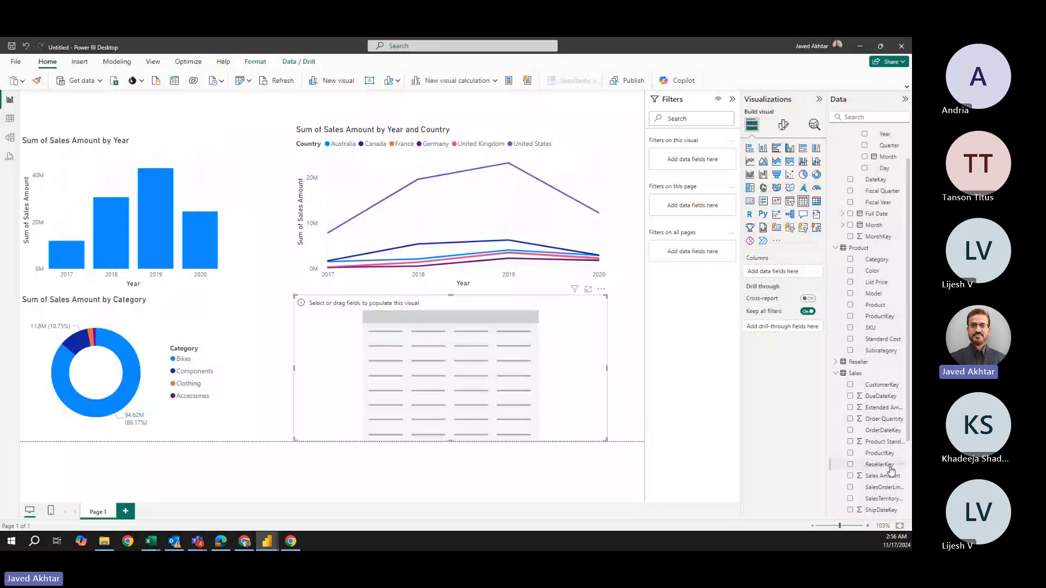
{"action": "left_click_drag", "start_coordinate": [883, 479], "coordinate": [796, 275]}
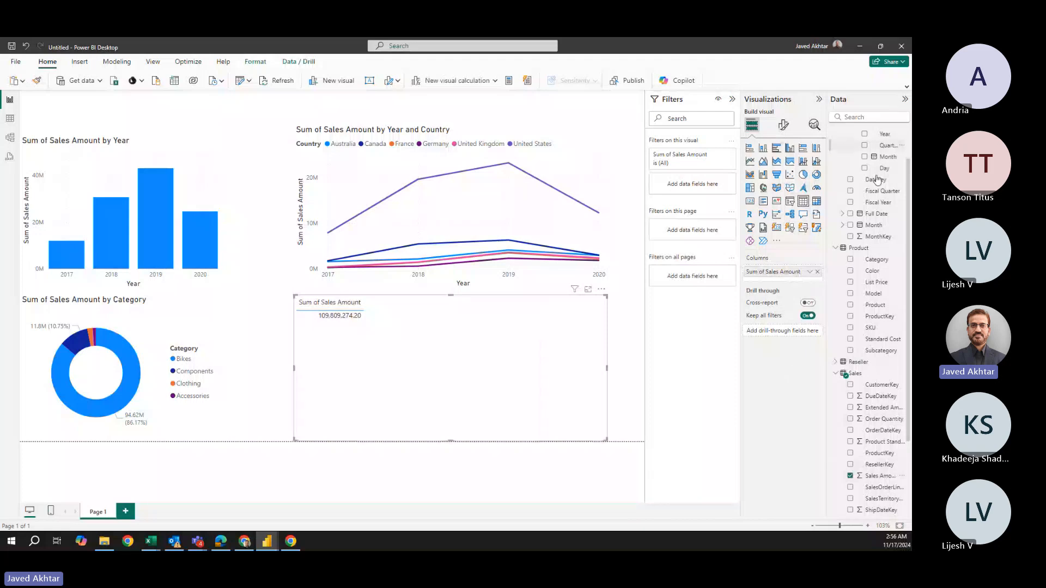
{"action": "scroll", "coordinate": [843, 314], "scroll_direction": "up", "scroll_amount": 2}
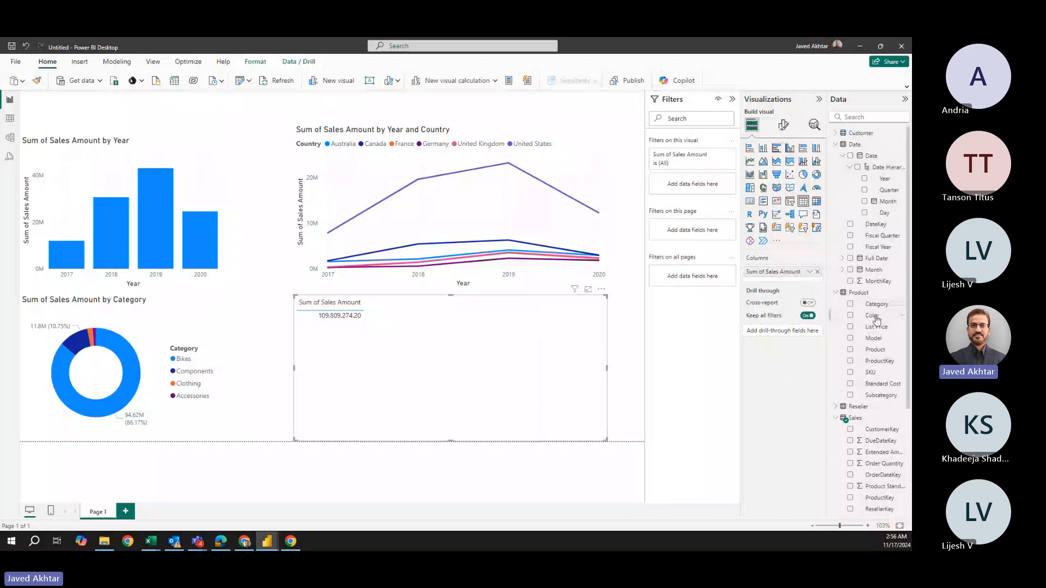
{"action": "left_click_drag", "start_coordinate": [877, 304], "coordinate": [780, 273]}
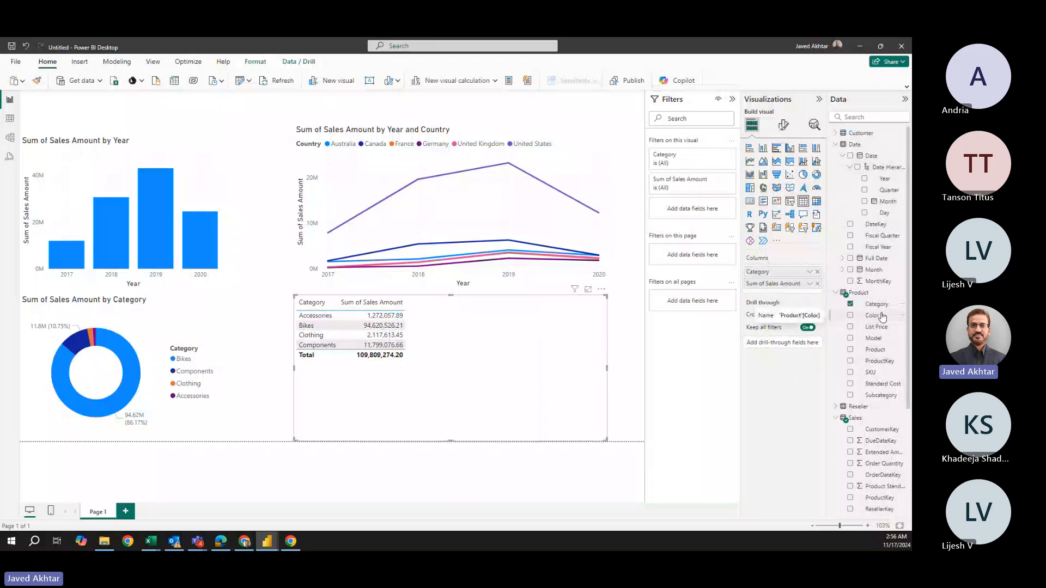
{"action": "left_click_drag", "start_coordinate": [878, 395], "coordinate": [795, 280]}
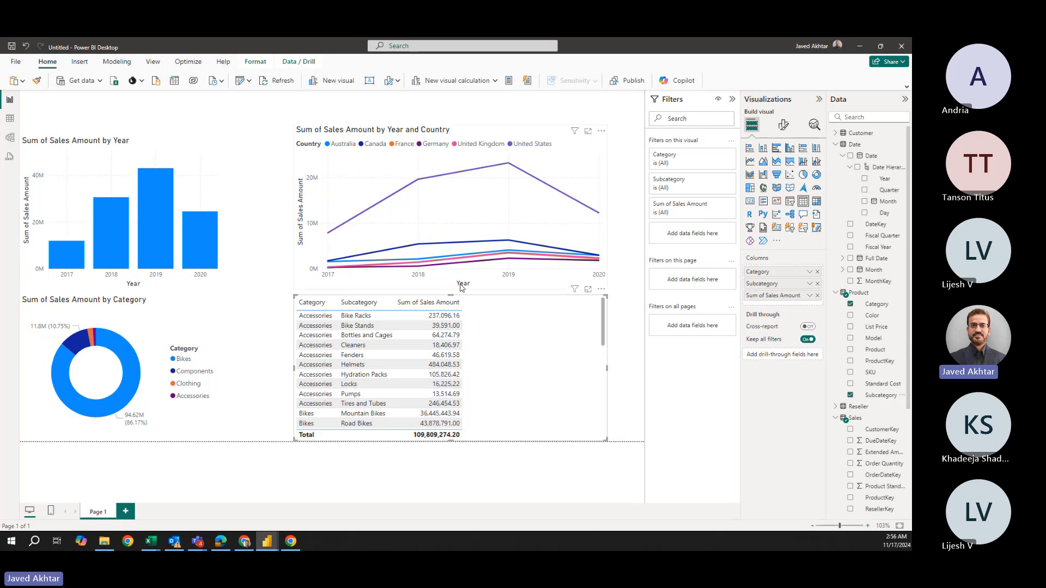
Review the rows of the Category and Subcategory sales table and convert it to a stacked column chart.
{"action": "scroll", "coordinate": [456, 370], "scroll_direction": "down", "scroll_amount": 8}
{"action": "scroll", "coordinate": [456, 376], "scroll_direction": "up", "scroll_amount": 8}
{"action": "scroll", "coordinate": [335, 339], "scroll_direction": "down", "scroll_amount": 5}
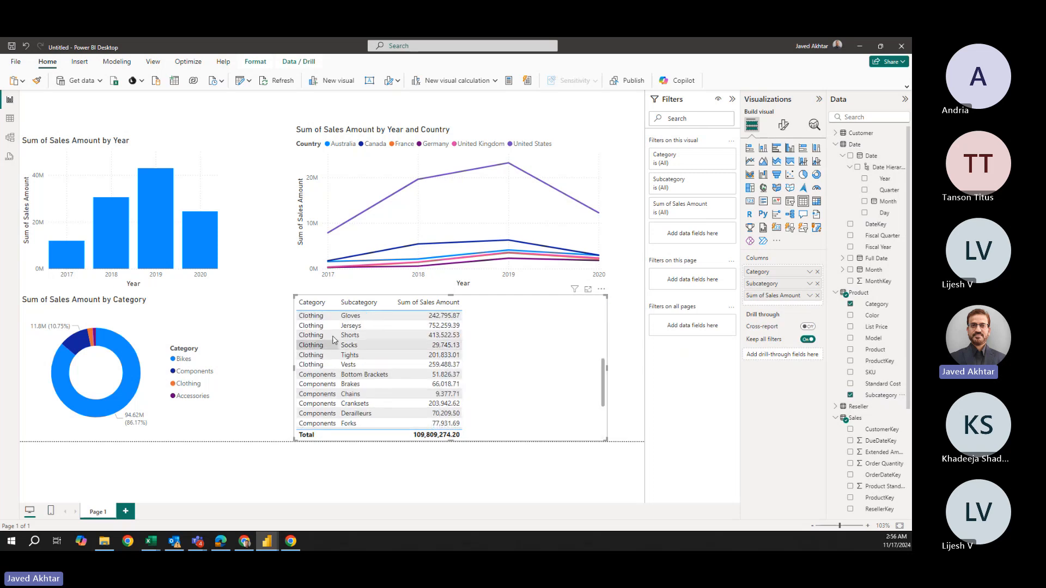
{"action": "scroll", "coordinate": [334, 339], "scroll_direction": "up", "scroll_amount": 5}
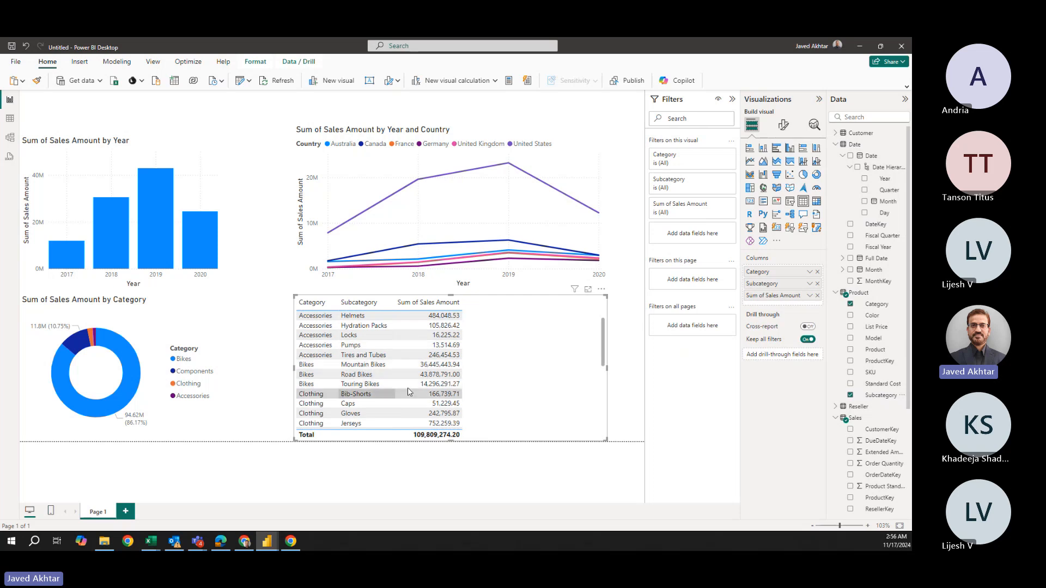
{"action": "scroll", "coordinate": [496, 368], "scroll_direction": "up", "scroll_amount": 3}
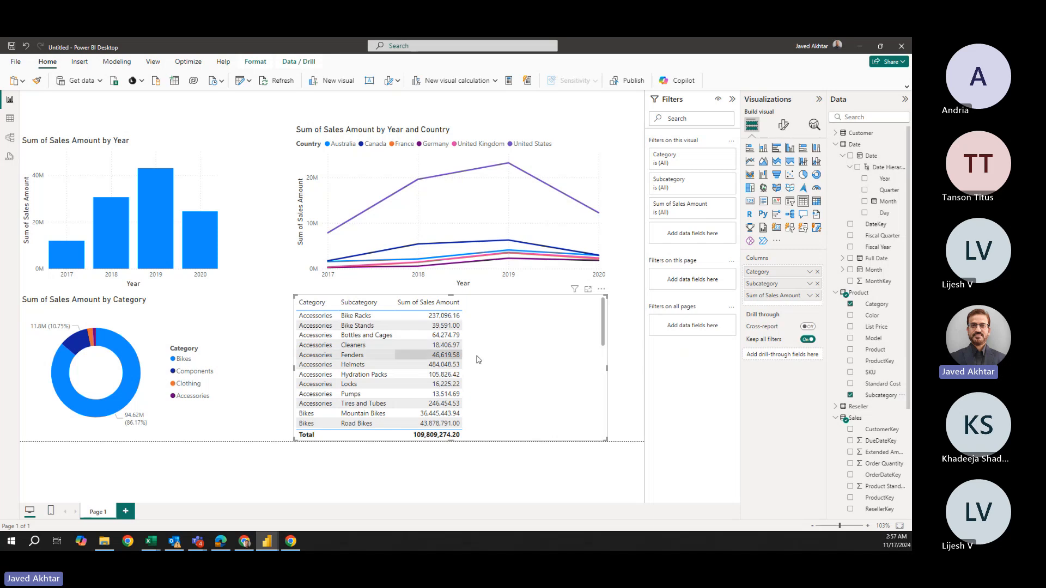
{"action": "left_click", "coordinate": [764, 150]}
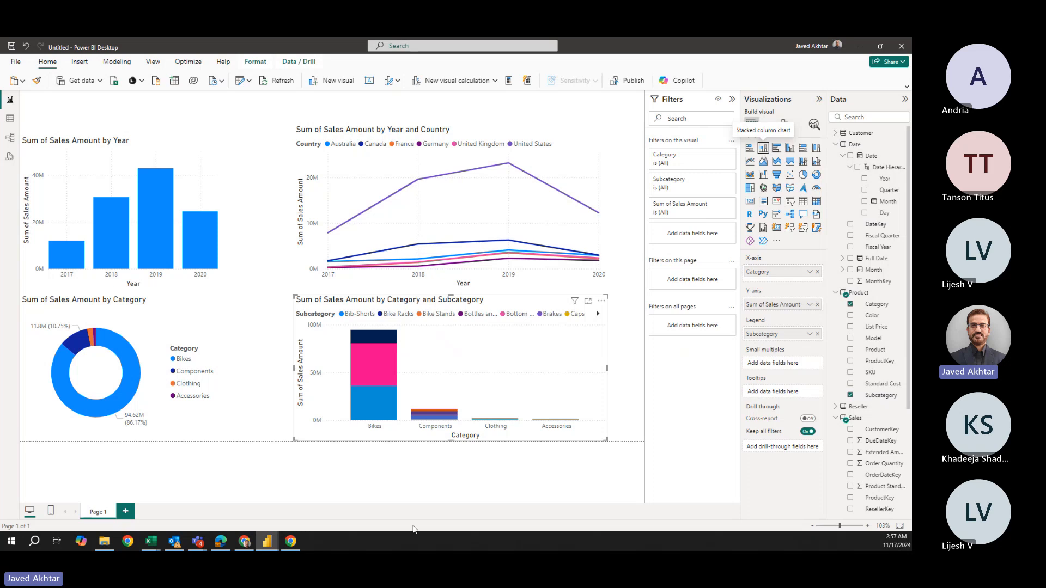
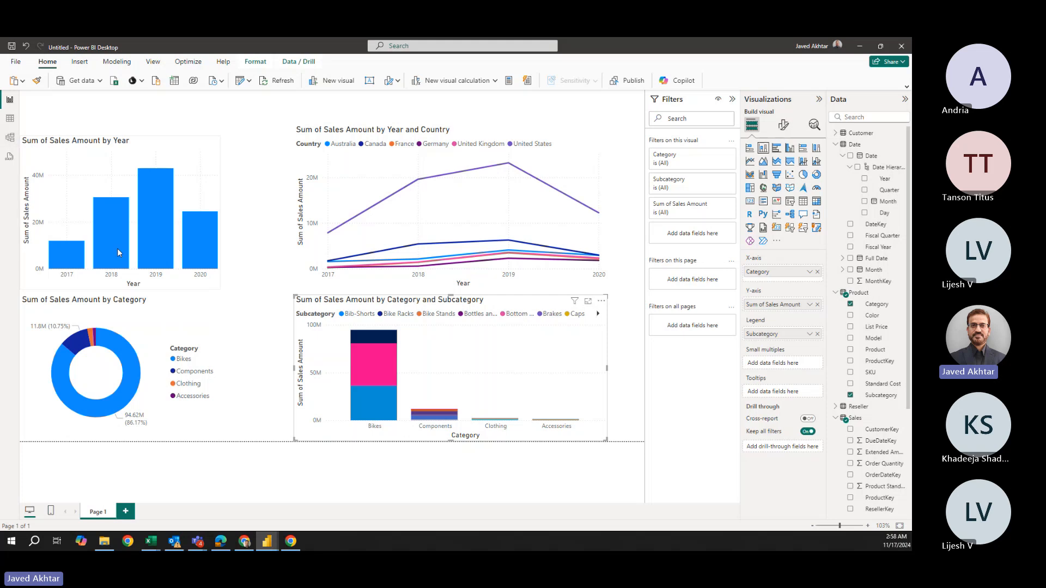
Turn on data labels for the Sum of Sales Amount by Year chart and expand the labels' value formatting options.
{"action": "left_click", "coordinate": [201, 175]}
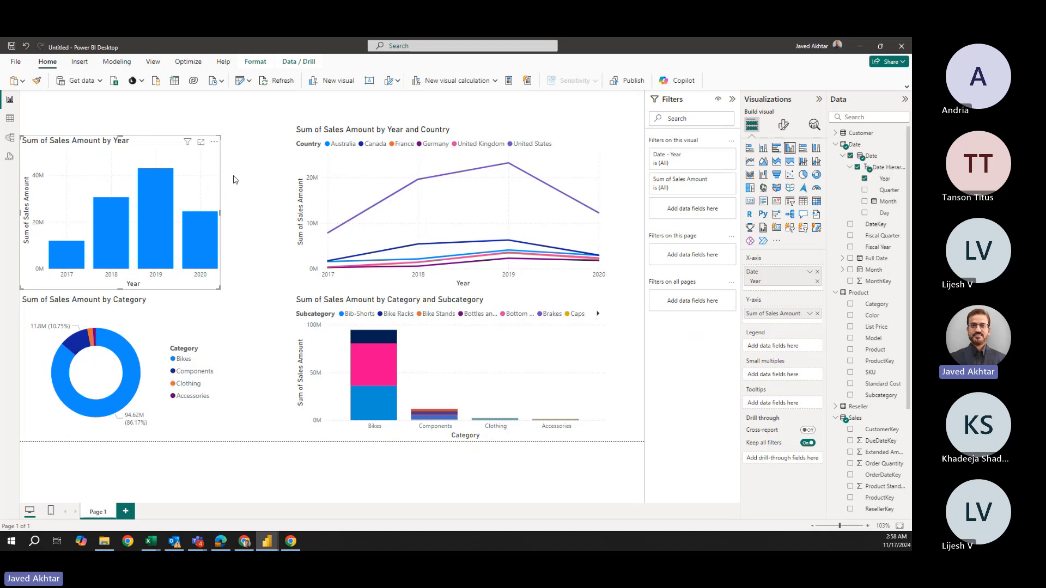
{"action": "left_click", "coordinate": [785, 126]}
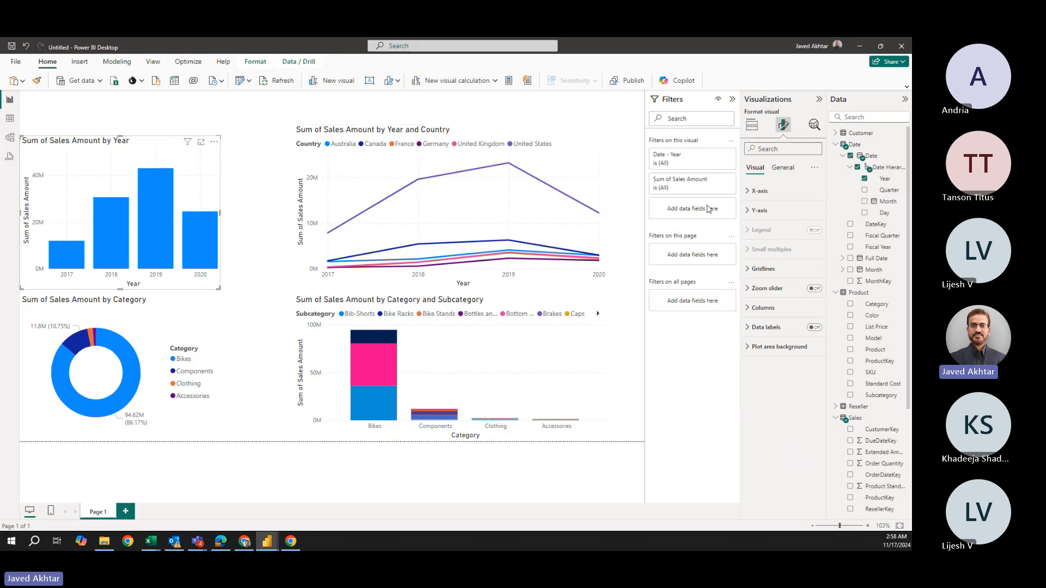
{"action": "left_click", "coordinate": [758, 190]}
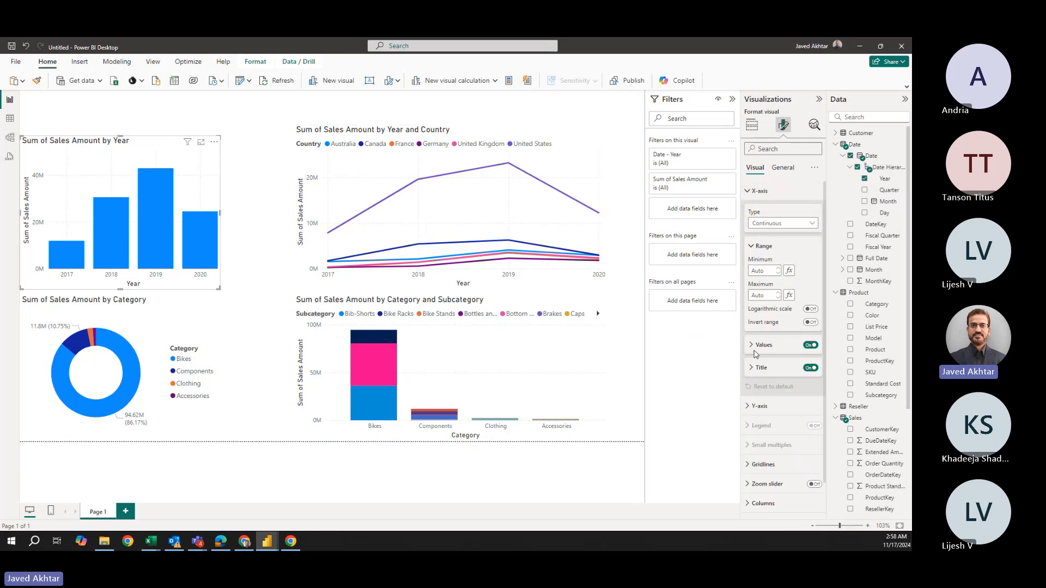
{"action": "left_click", "coordinate": [751, 346]}
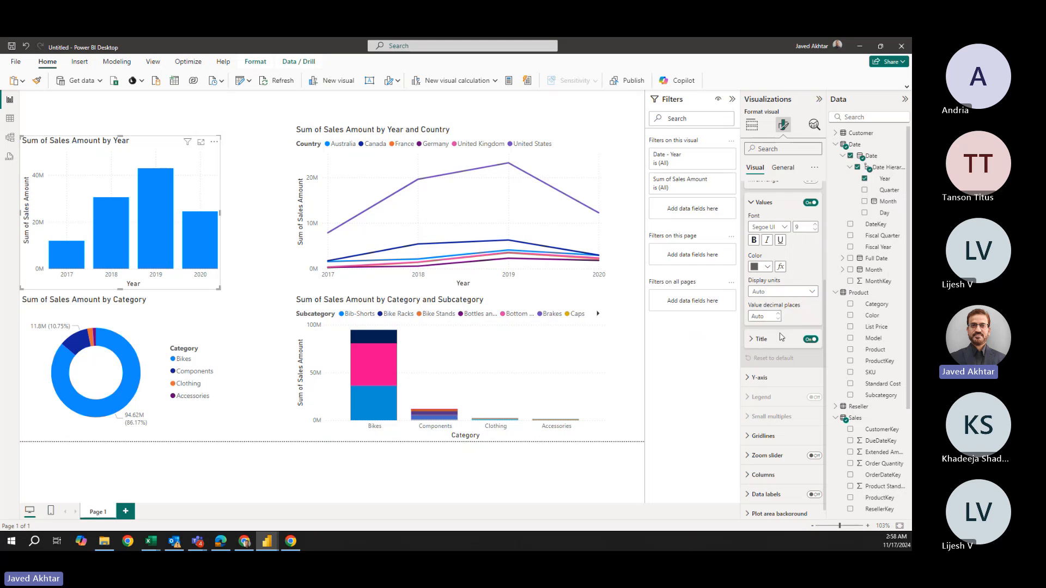
{"action": "scroll", "coordinate": [785, 359], "scroll_direction": "down", "scroll_amount": 1}
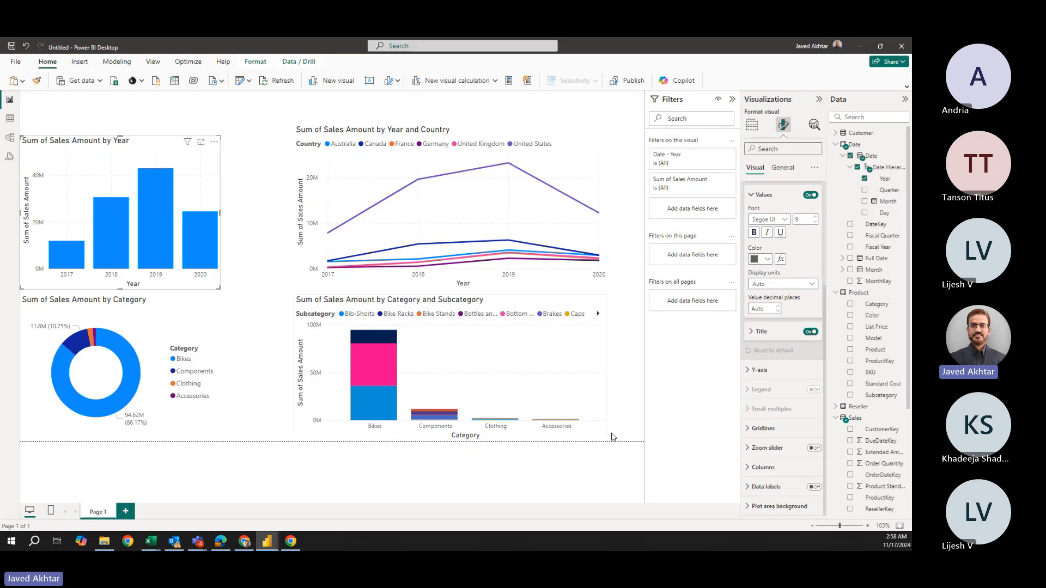
{"action": "left_click", "coordinate": [814, 488]}
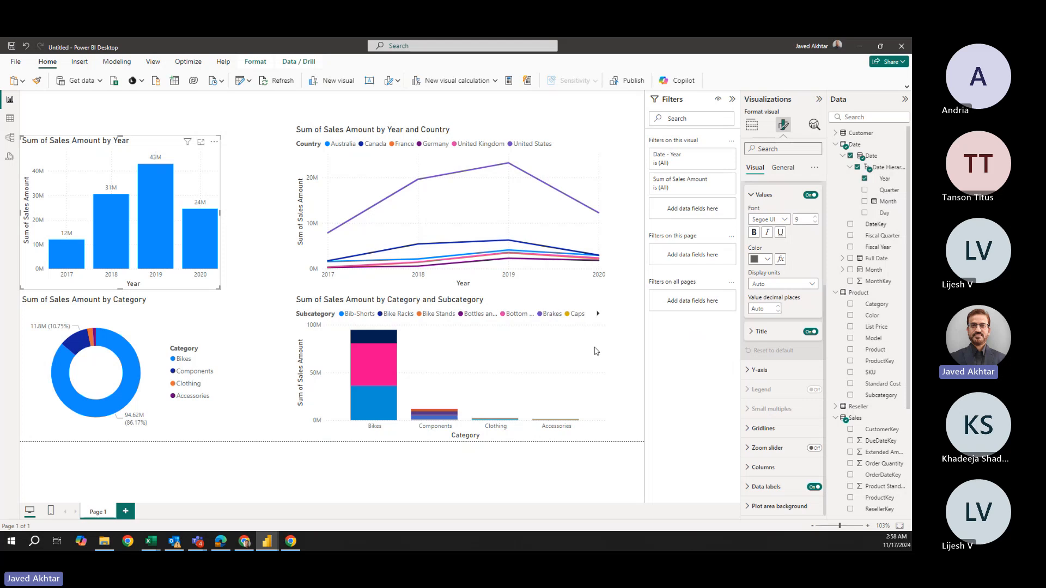
{"action": "left_click", "coordinate": [750, 488]}
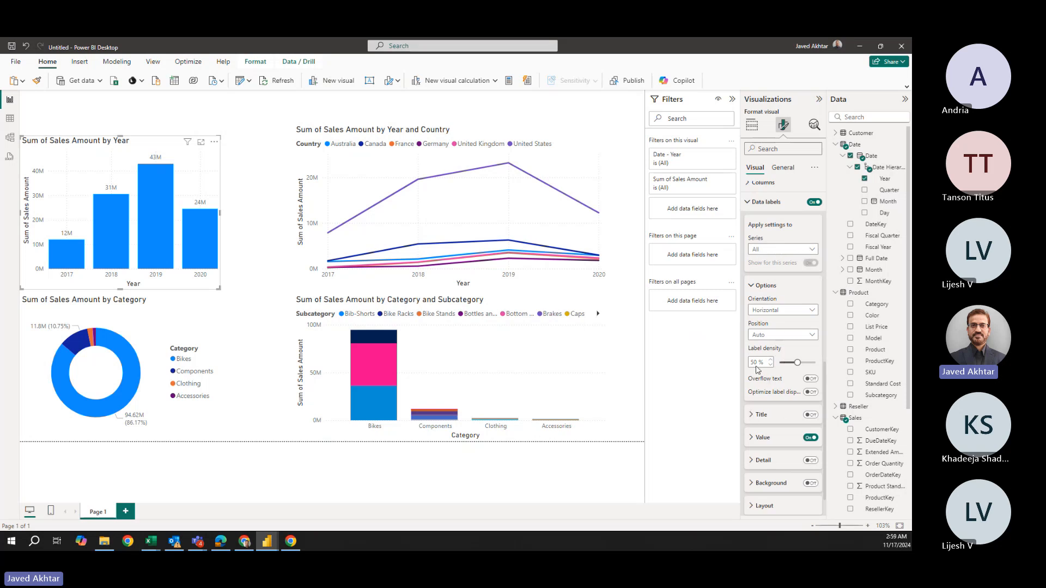
{"action": "left_click", "coordinate": [755, 440]}
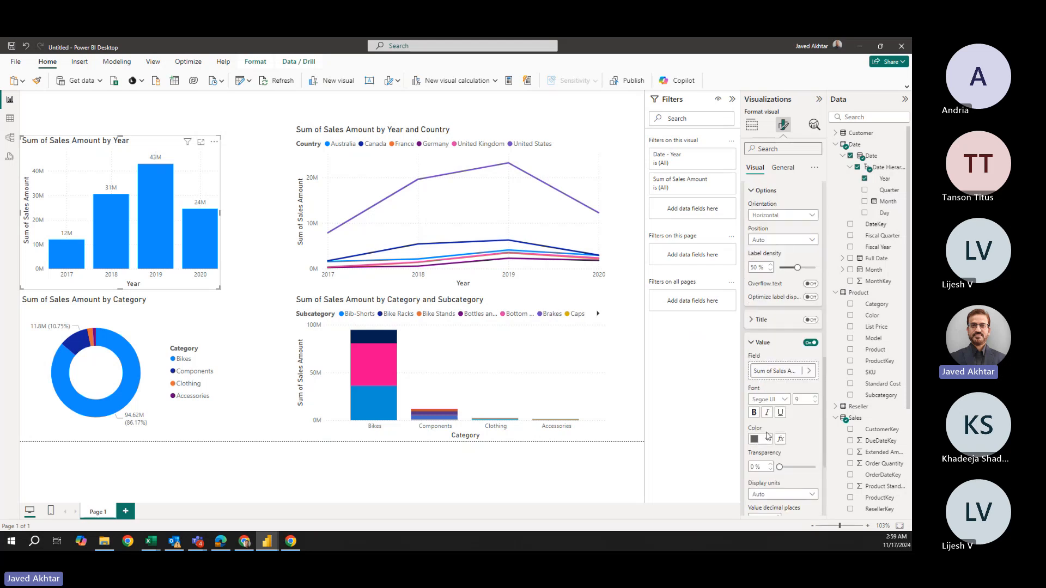
Try brown, pink and blue as the data label color on the Sum of Sales Amount by Year chart.
{"action": "left_click", "coordinate": [767, 440]}
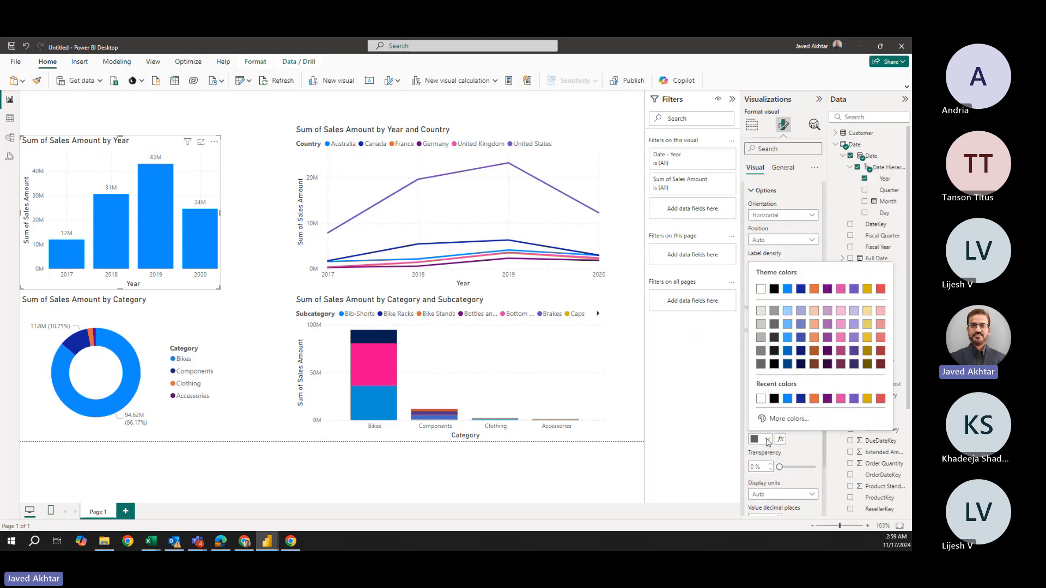
{"action": "left_click", "coordinate": [815, 364]}
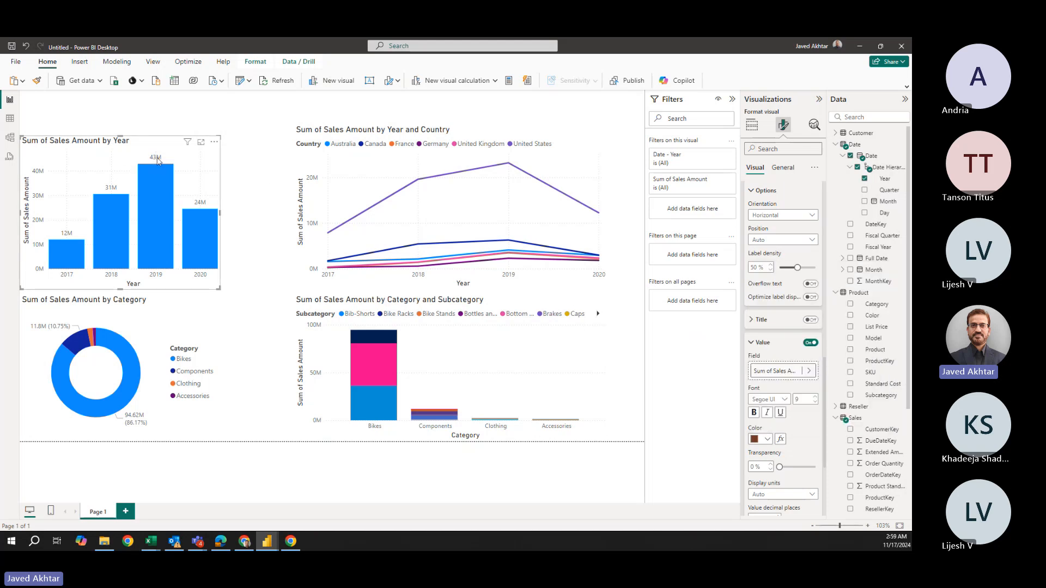
{"action": "left_click", "coordinate": [760, 440]}
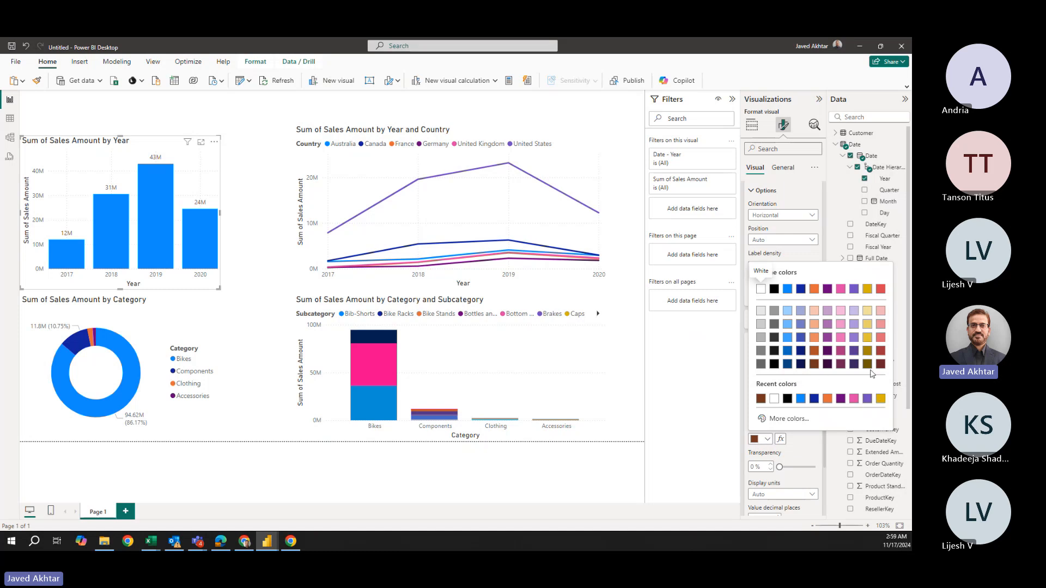
{"action": "left_click", "coordinate": [840, 291]}
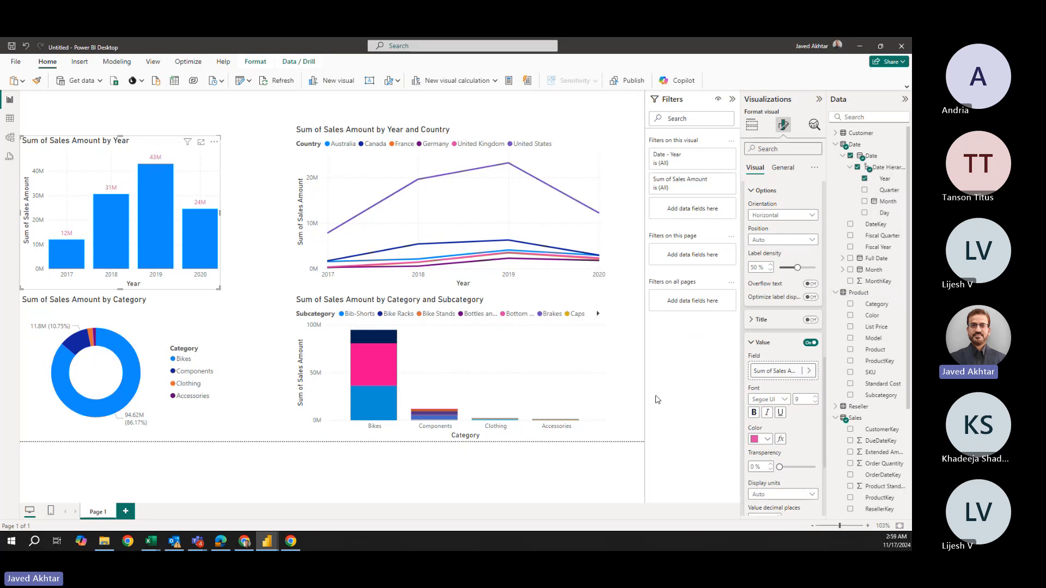
{"action": "left_click", "coordinate": [765, 440]}
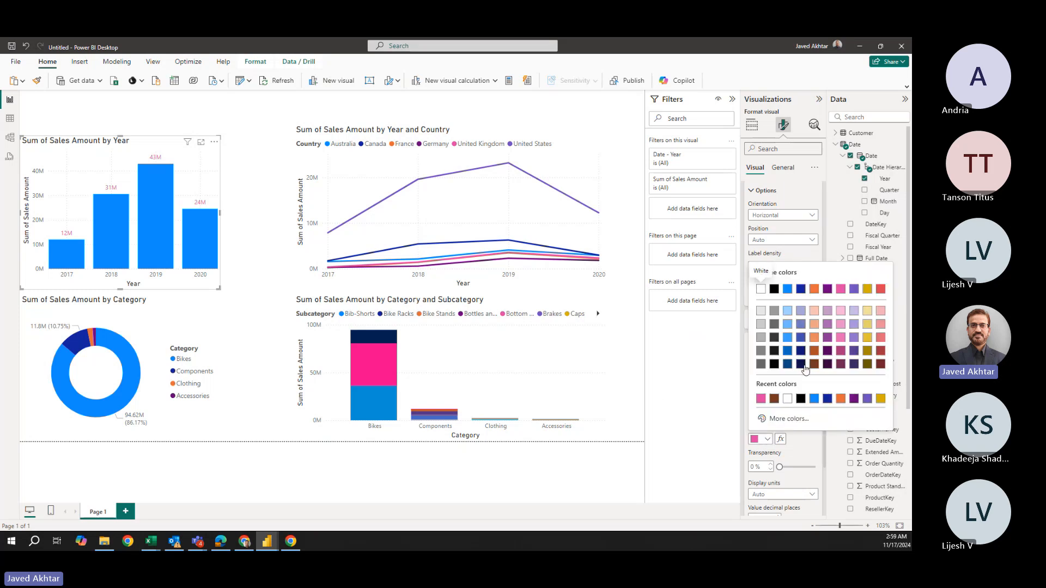
{"action": "left_click", "coordinate": [787, 351]}
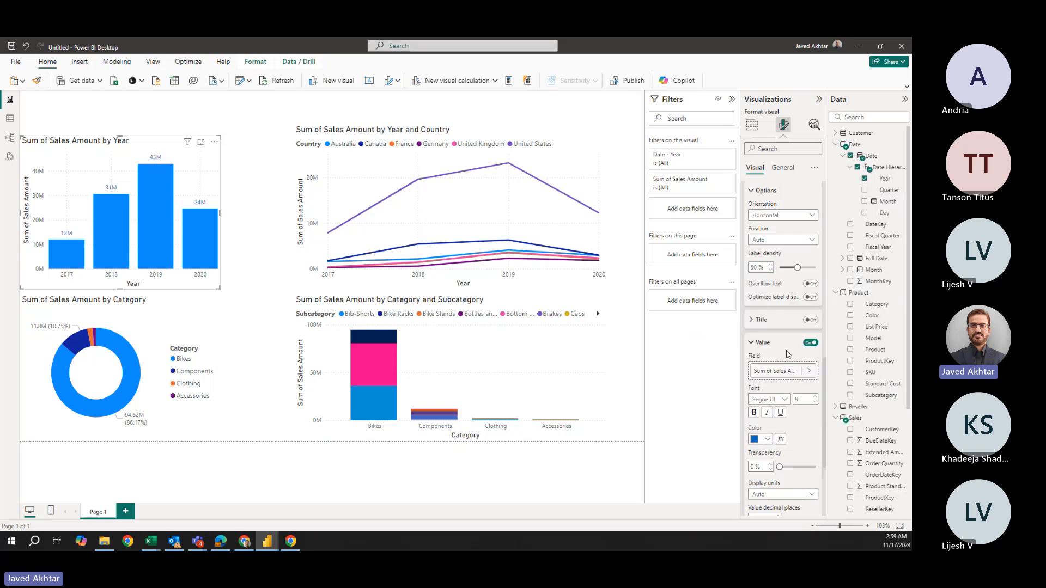
Make the data labels of the Sum of Sales Amount by Year chart purple and bold.
{"action": "left_click", "coordinate": [762, 440]}
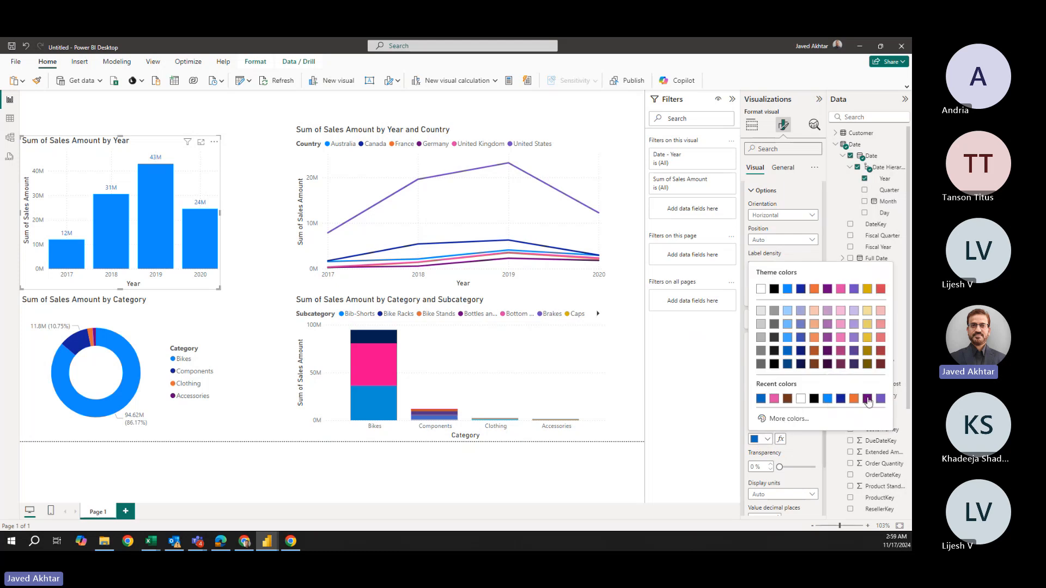
{"action": "left_click", "coordinate": [868, 399]}
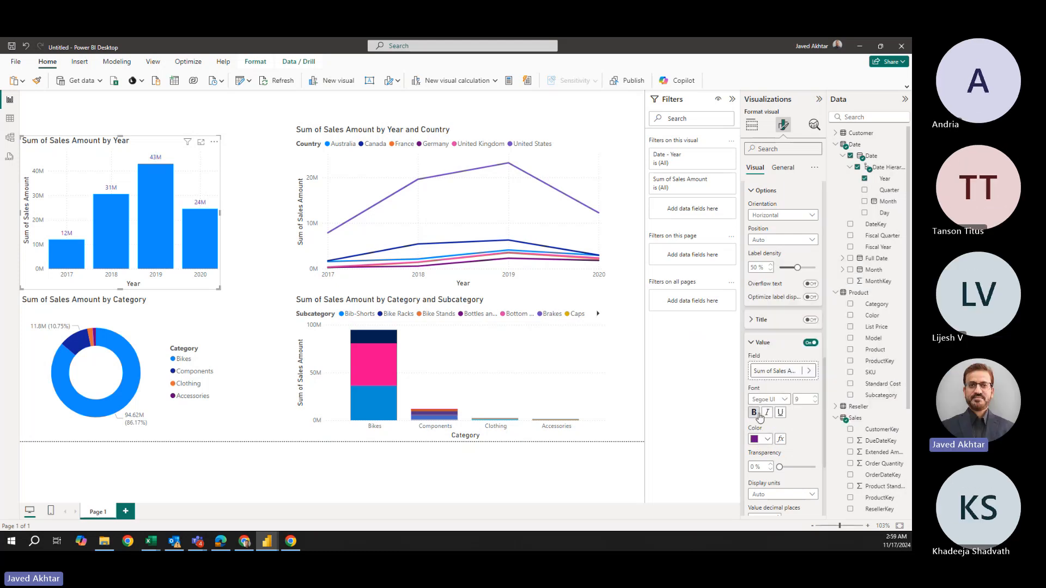
{"action": "left_click", "coordinate": [754, 414]}
Look through the axis and data label formatting settings of the Sum of Sales Amount by Year chart.
{"action": "scroll", "coordinate": [788, 294], "scroll_direction": "up", "scroll_amount": 5}
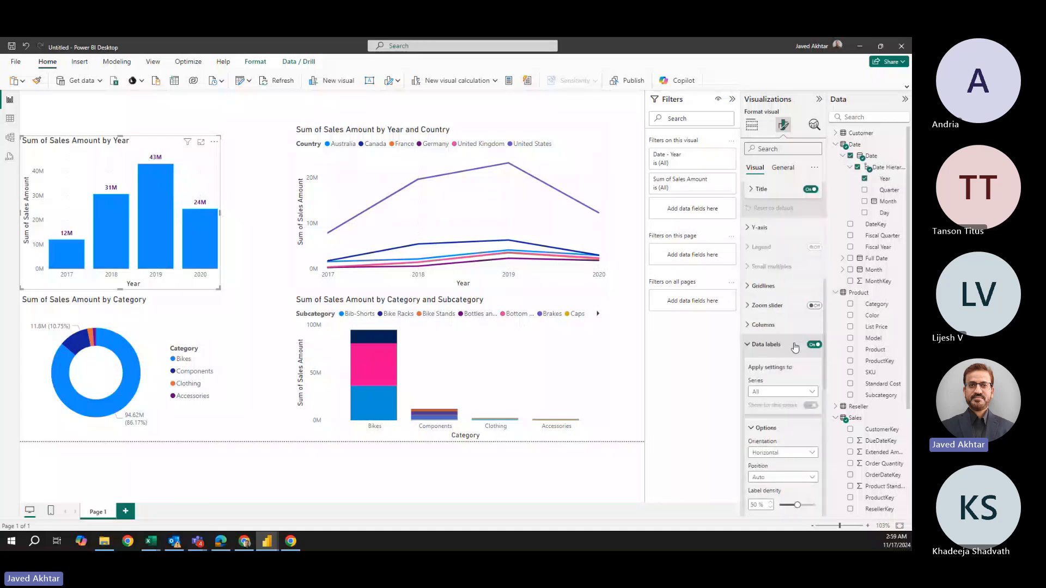
{"action": "scroll", "coordinate": [795, 347], "scroll_direction": "up", "scroll_amount": 4}
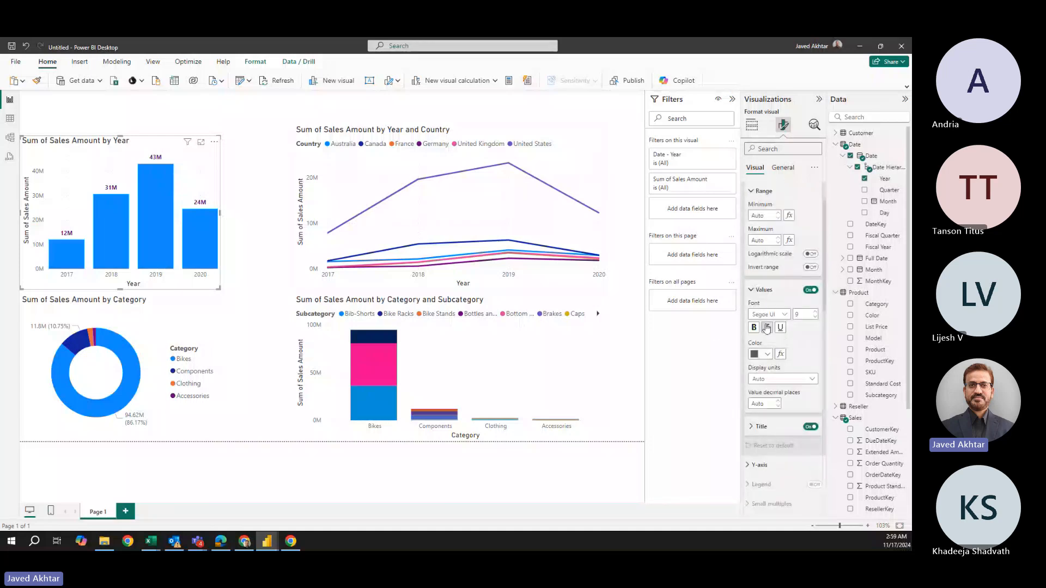
{"action": "scroll", "coordinate": [772, 351], "scroll_direction": "up", "scroll_amount": 1}
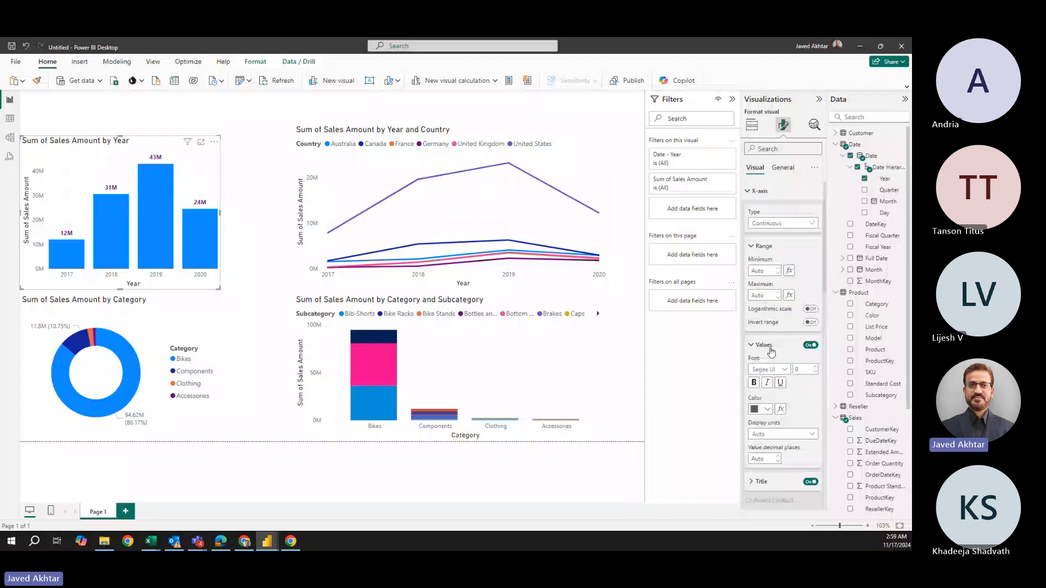
{"action": "scroll", "coordinate": [772, 352], "scroll_direction": "down", "scroll_amount": 8}
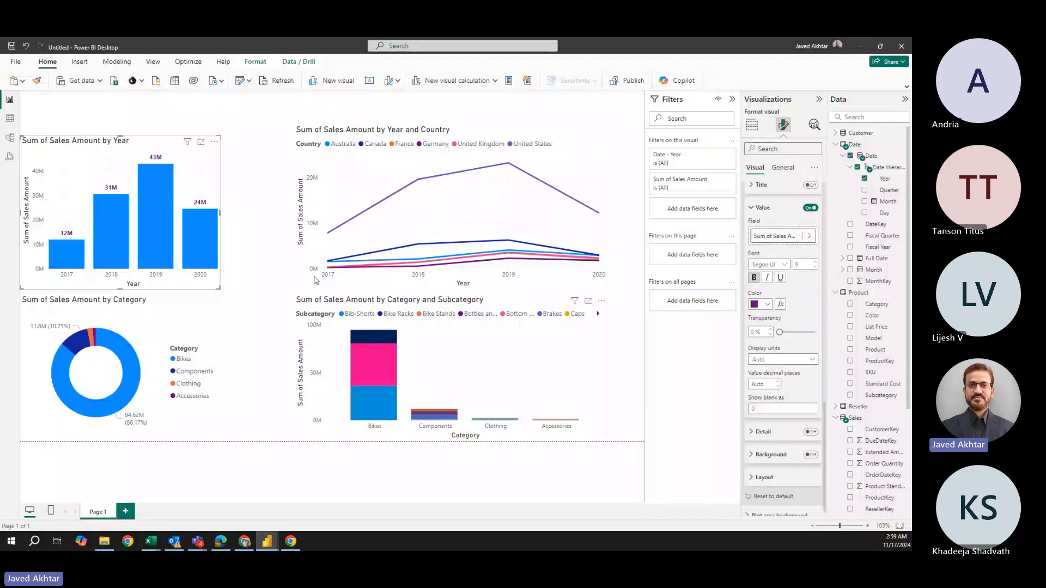
{"action": "scroll", "coordinate": [820, 382], "scroll_direction": "down", "scroll_amount": 1}
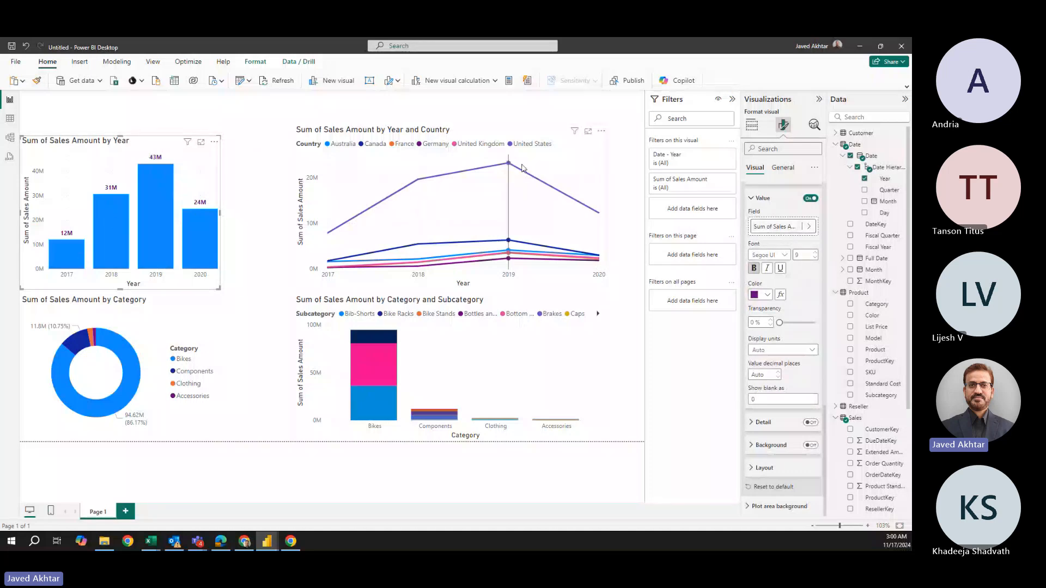
{"action": "mouse_move", "coordinate": [522, 168]}
{"action": "scroll", "coordinate": [771, 474], "scroll_direction": "up", "scroll_amount": 5}
{"action": "scroll", "coordinate": [770, 477], "scroll_direction": "up", "scroll_amount": 4}
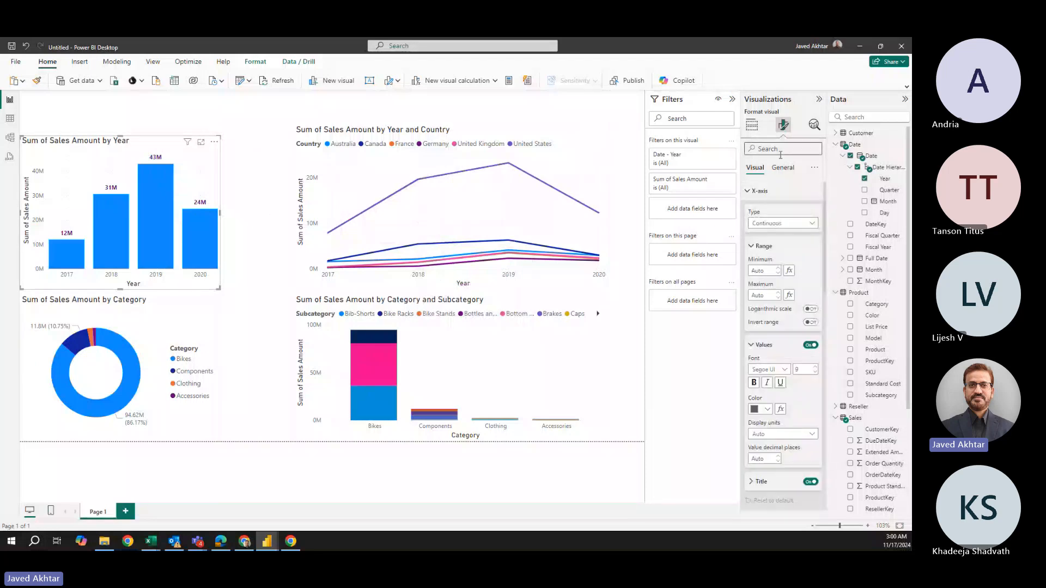
{"action": "left_click", "coordinate": [748, 195]}
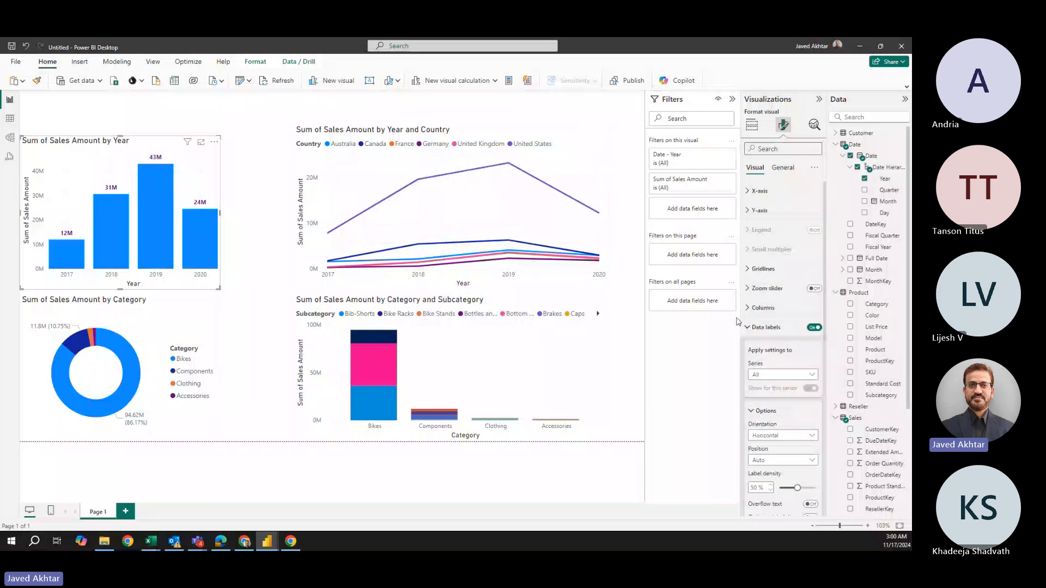
{"action": "left_click", "coordinate": [750, 329]}
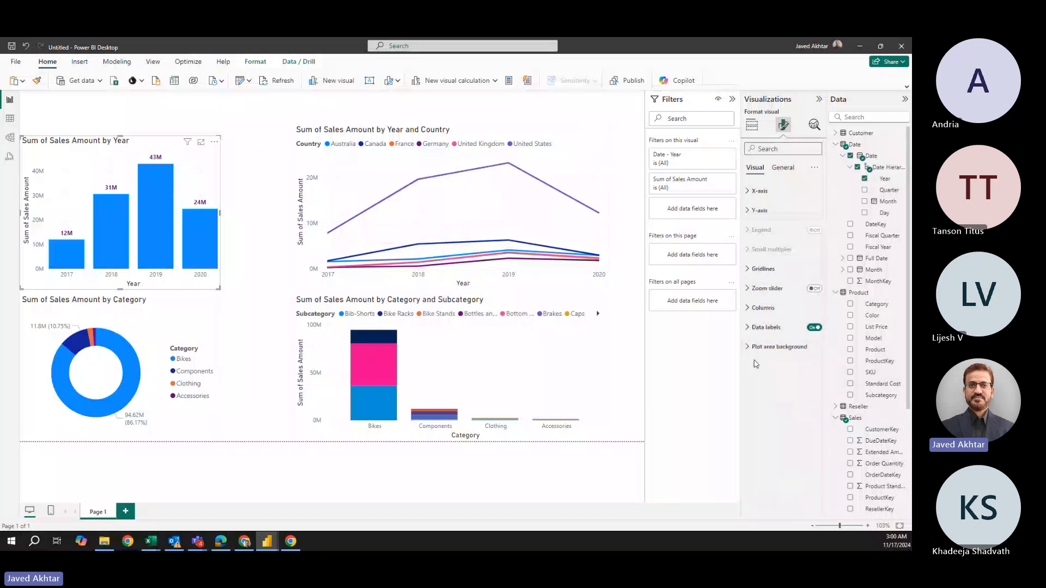
{"action": "left_click", "coordinate": [751, 313]}
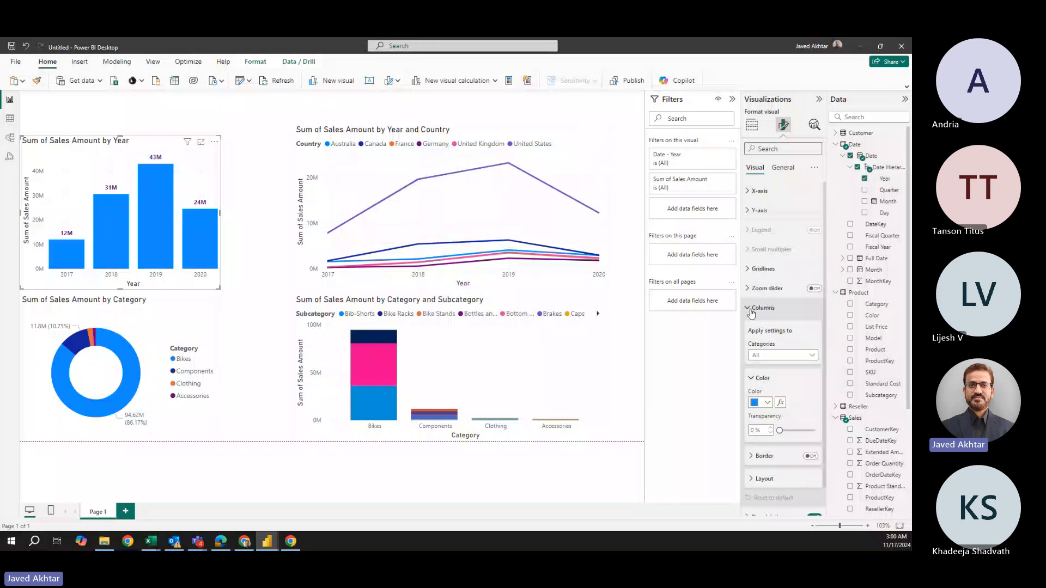
{"action": "left_click", "coordinate": [766, 403]}
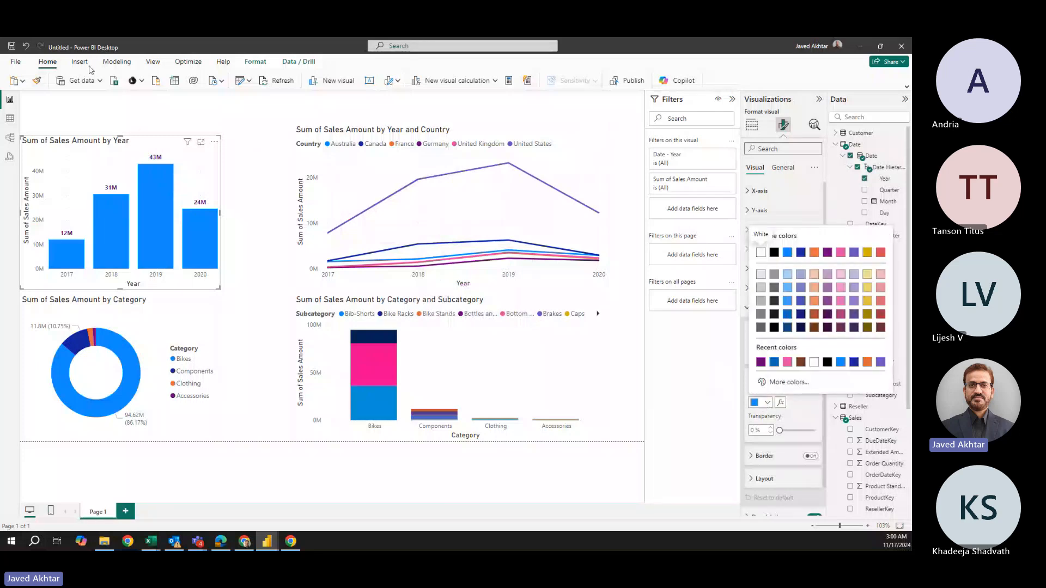
{"action": "left_click", "coordinate": [118, 62]}
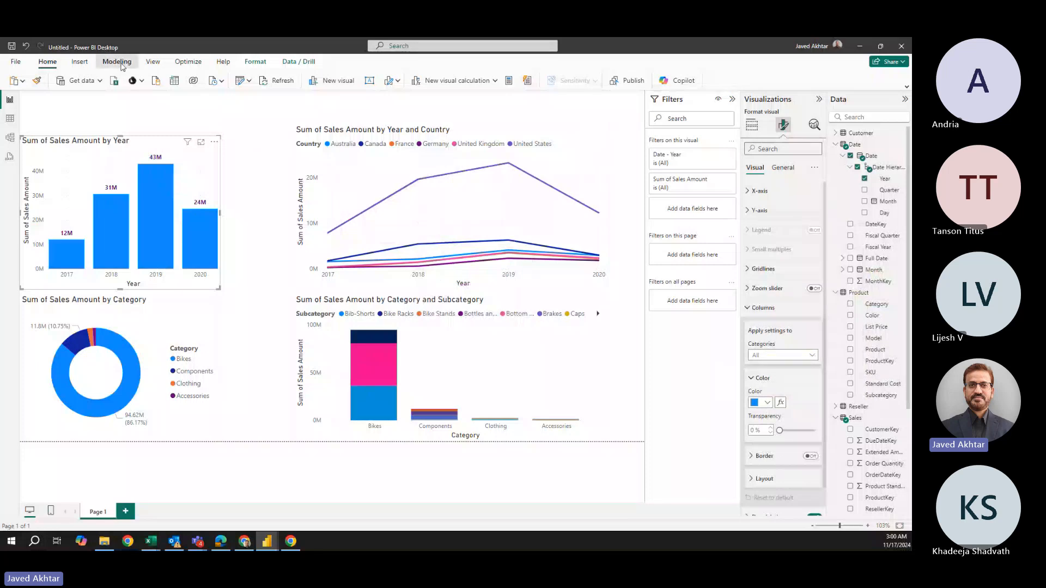
Try the accessible theme with dark blue, bright blue and green colors on the report.
{"action": "left_click", "coordinate": [121, 64]}
{"action": "left_click", "coordinate": [188, 62]}
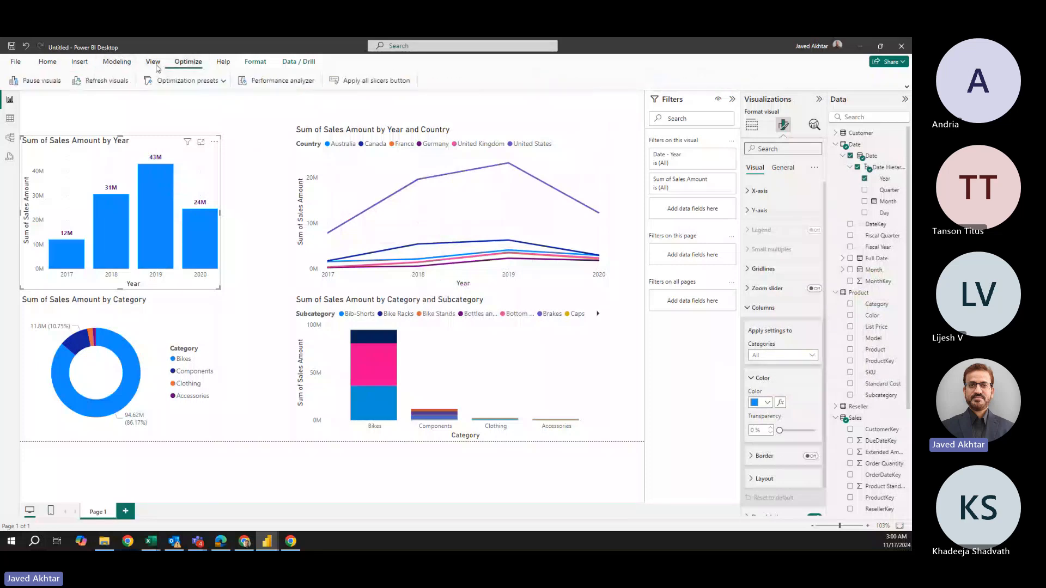
{"action": "left_click", "coordinate": [116, 63]}
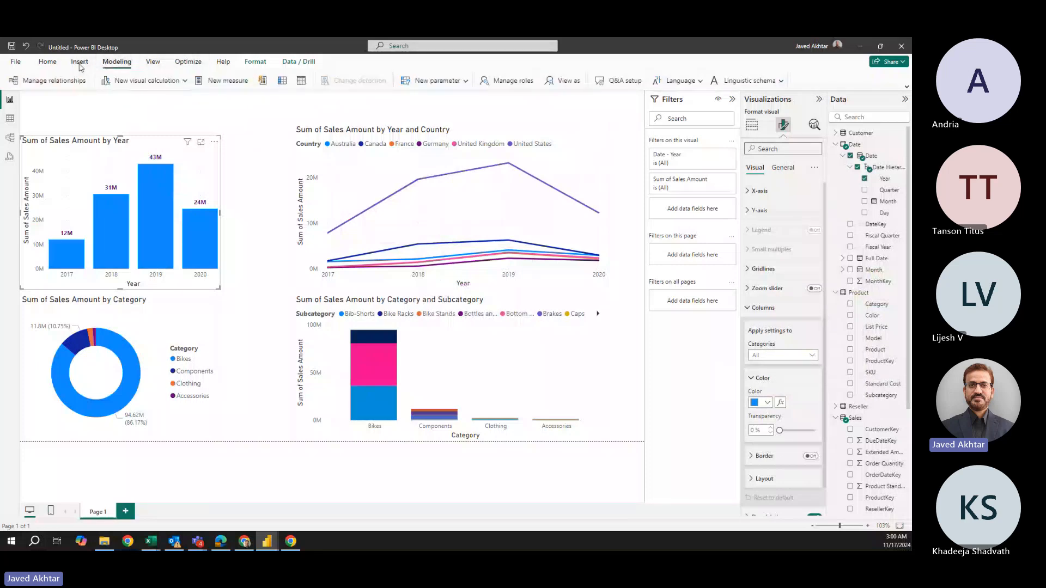
{"action": "left_click", "coordinate": [153, 62]}
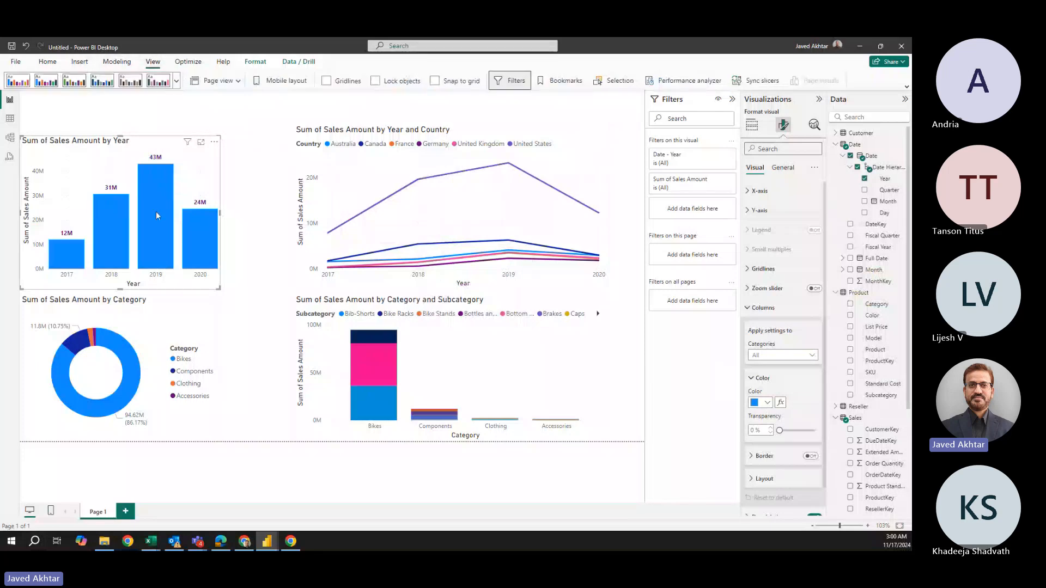
{"action": "left_click", "coordinate": [102, 82]}
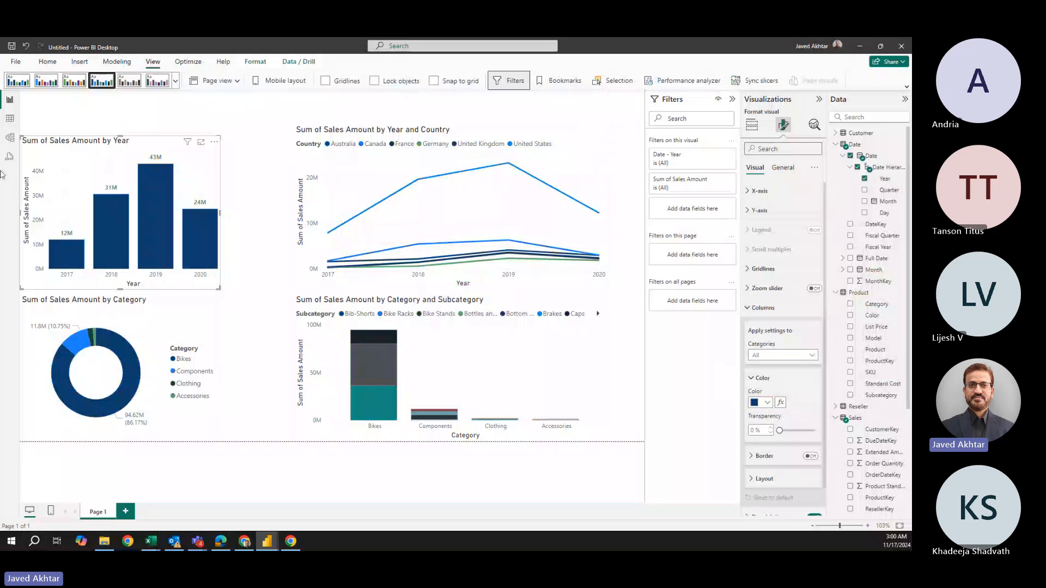
{"action": "left_click", "coordinate": [21, 82]}
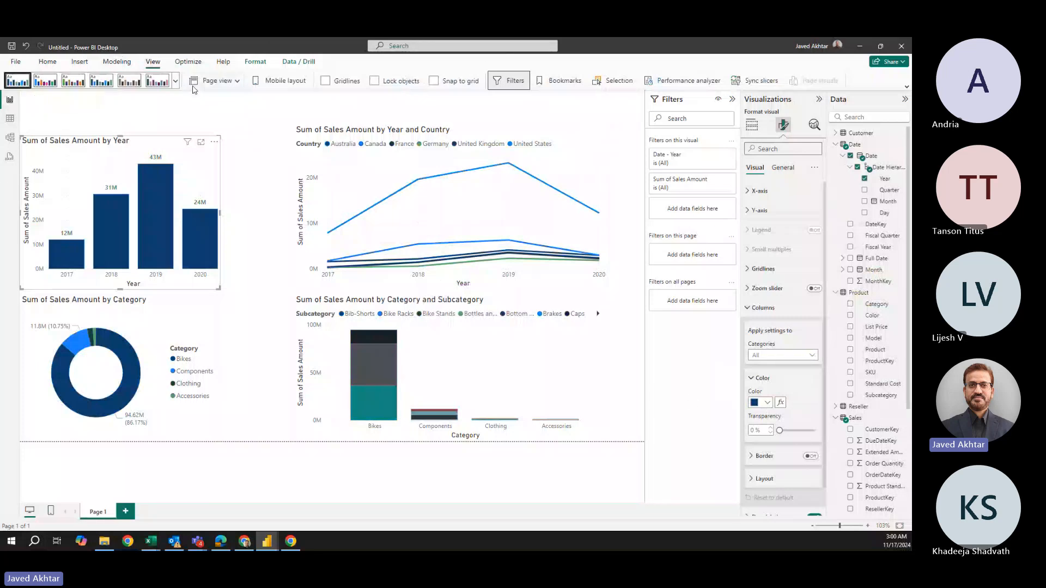
Try four built-in Power BI themes on the report, including Electric and Twilight.
{"action": "left_click", "coordinate": [175, 81]}
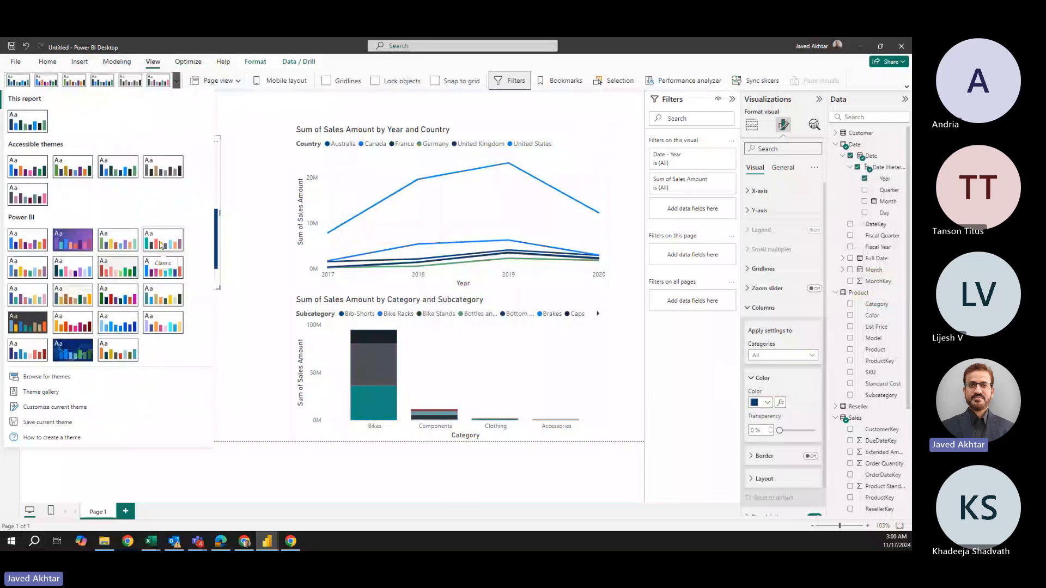
{"action": "left_click", "coordinate": [26, 355]}
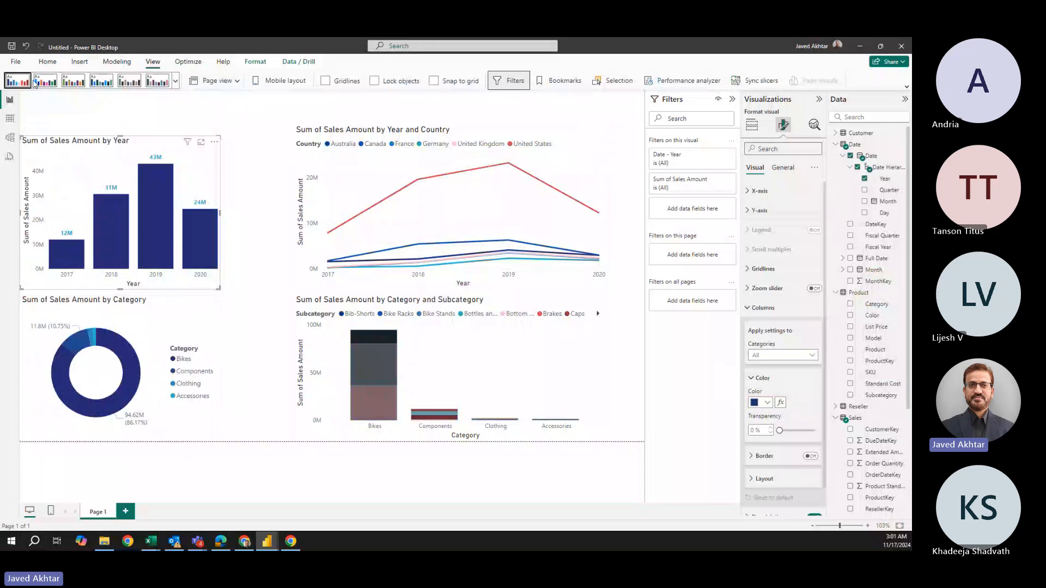
{"action": "left_click", "coordinate": [176, 80]}
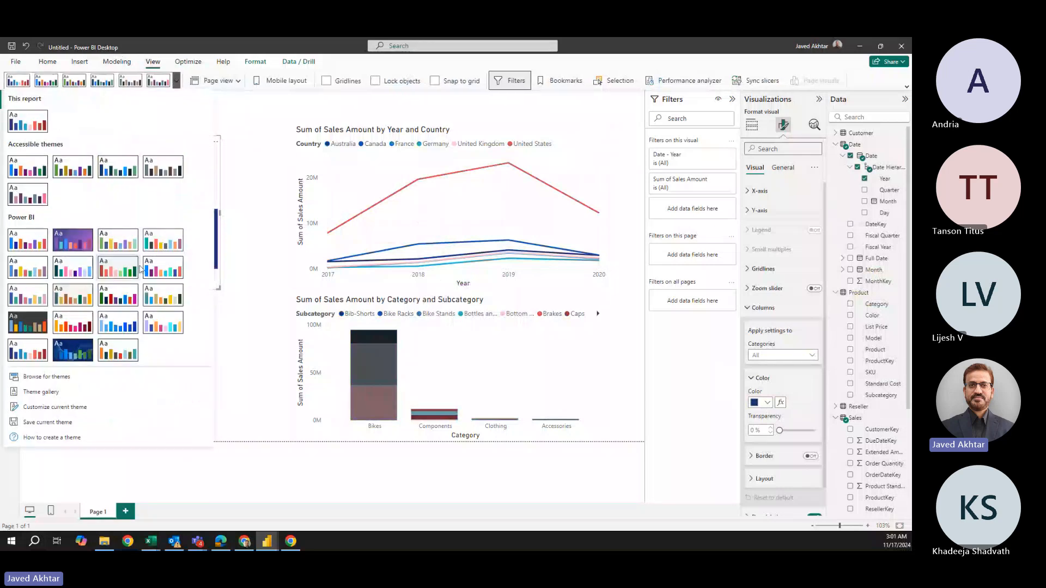
{"action": "left_click", "coordinate": [165, 272]}
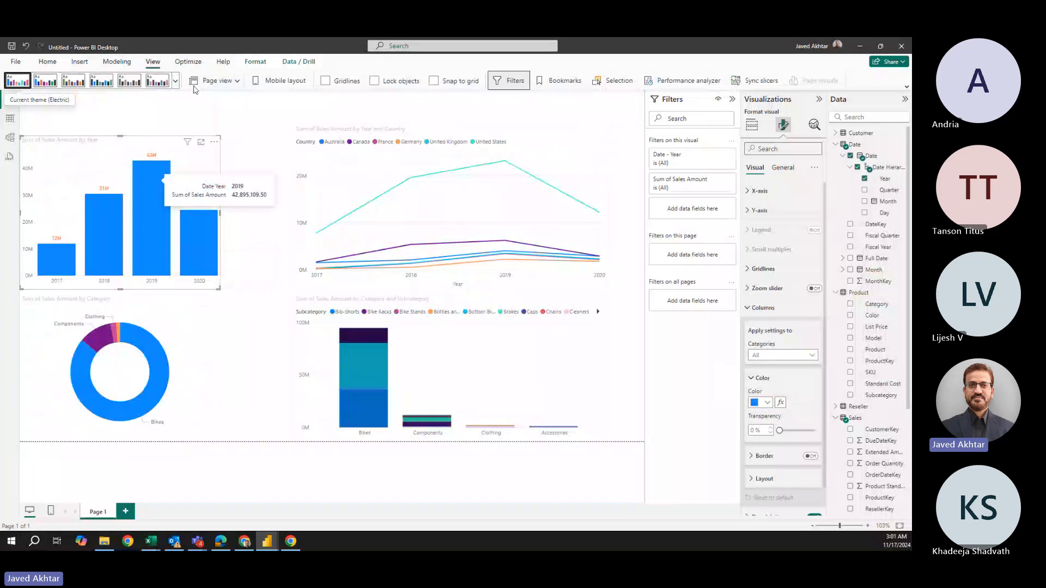
{"action": "left_click", "coordinate": [175, 80]}
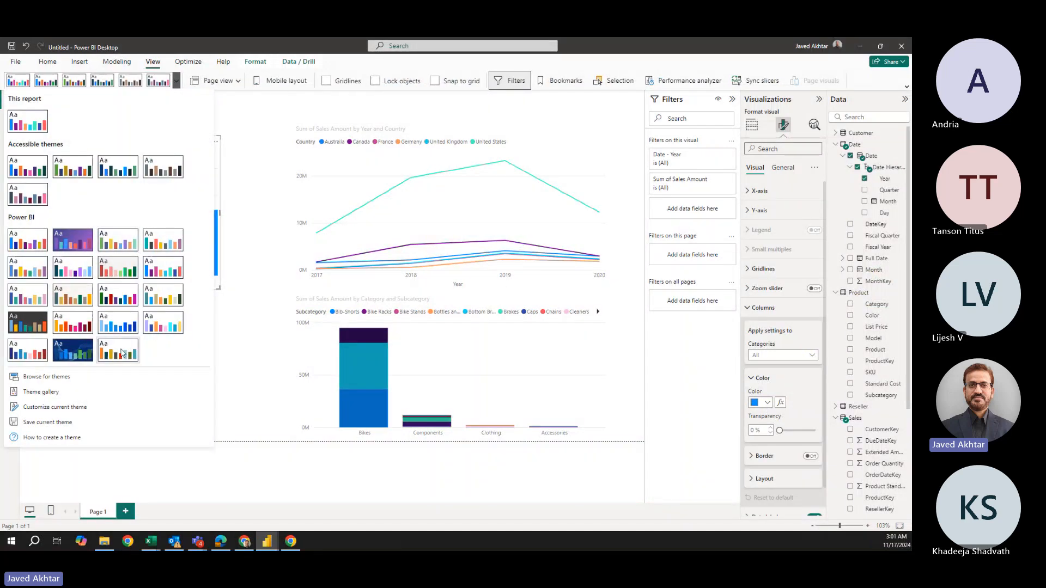
{"action": "left_click", "coordinate": [115, 262]}
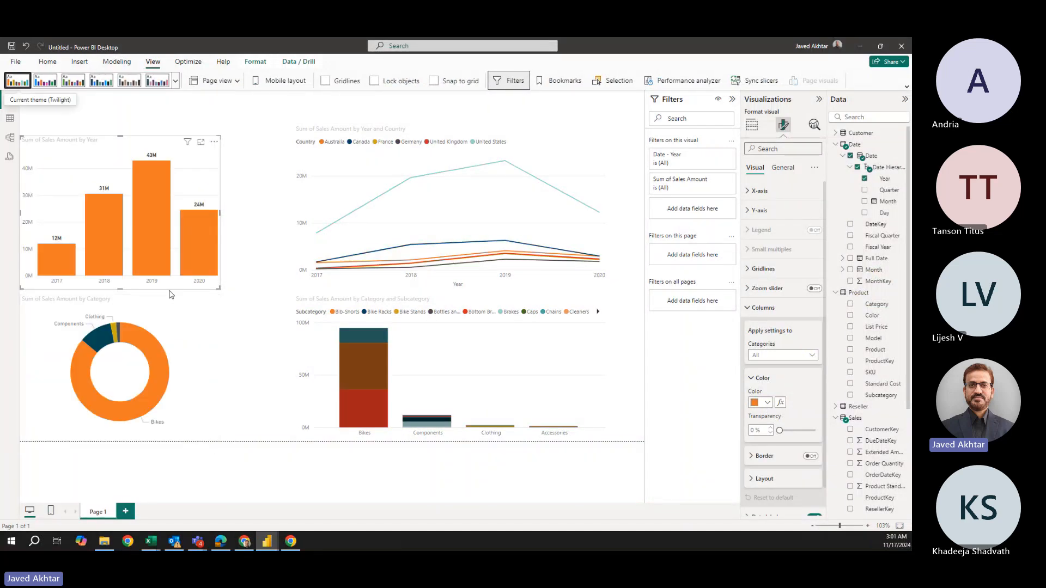
{"action": "left_click", "coordinate": [175, 81]}
{"action": "left_click", "coordinate": [22, 271]}
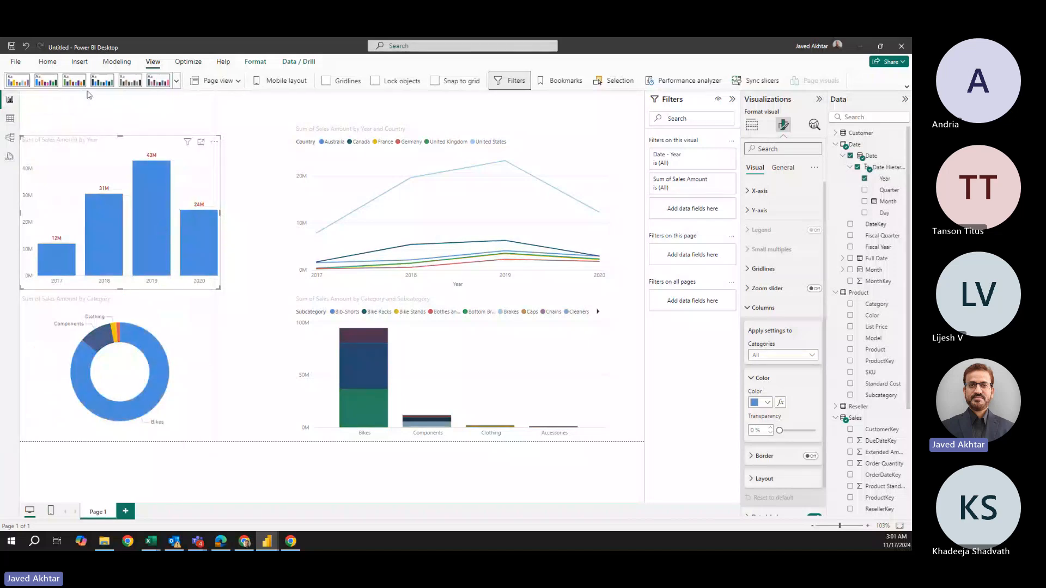
Apply the accessible theme with bright blue, dark blue, orange and purple colors to the report.
{"action": "left_click", "coordinate": [175, 81]}
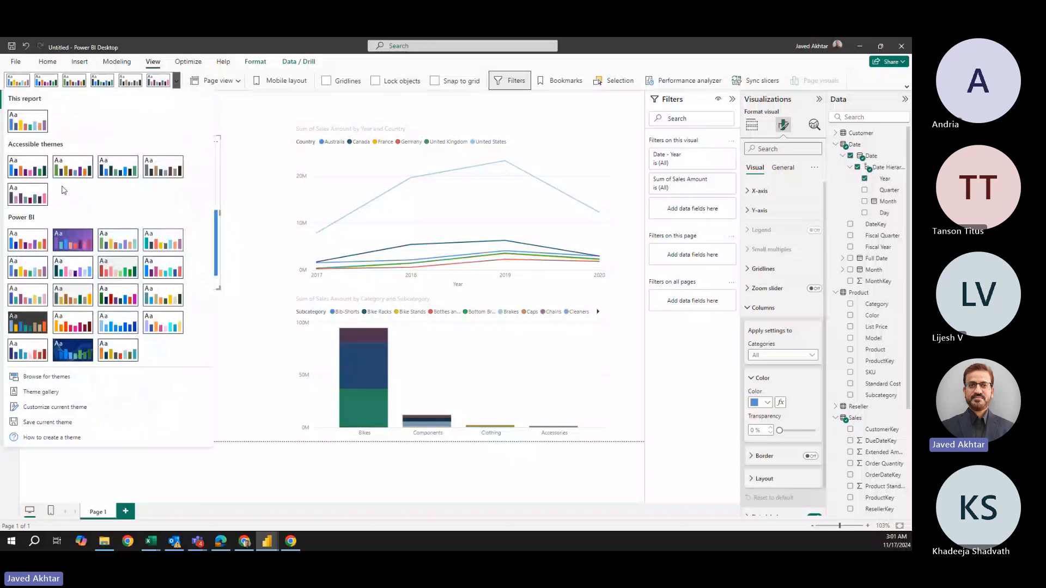
{"action": "left_click", "coordinate": [27, 167]}
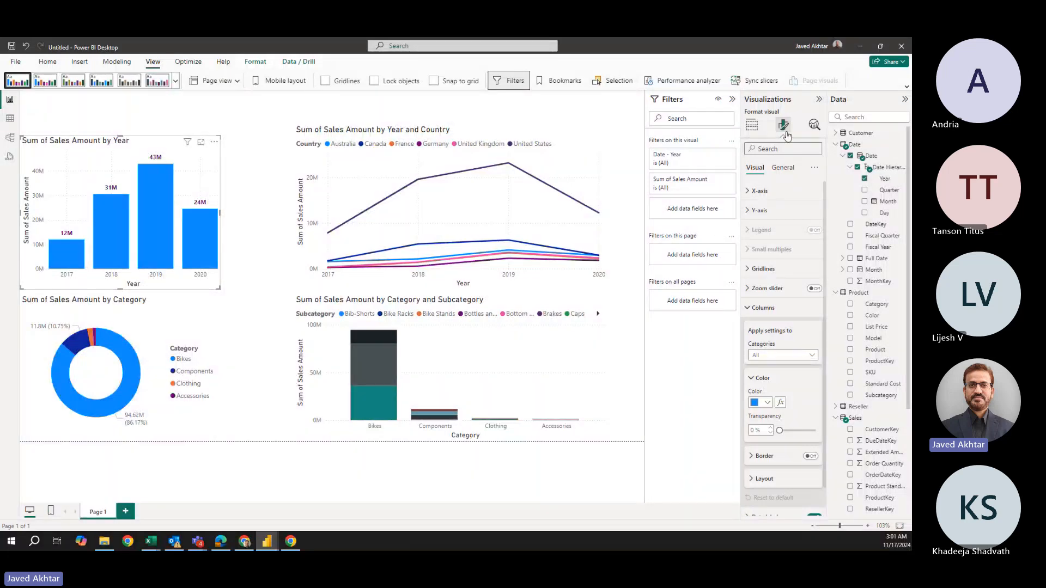
Add a blank card visual in the page's upper-left corner, sized to fit above the Sum of Sales Amount by Year chart.
{"action": "left_click", "coordinate": [752, 125]}
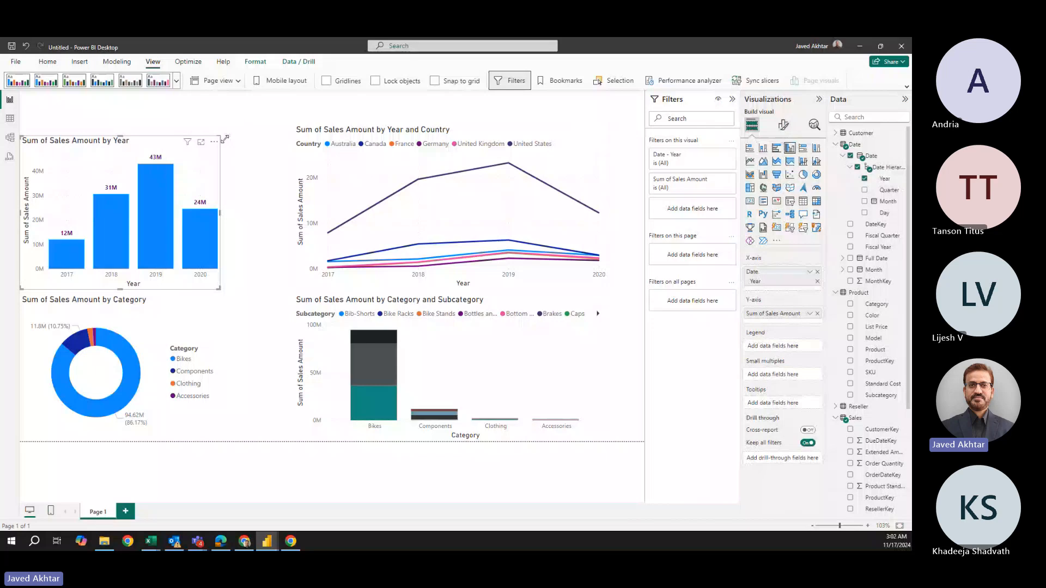
{"action": "left_click", "coordinate": [229, 117]}
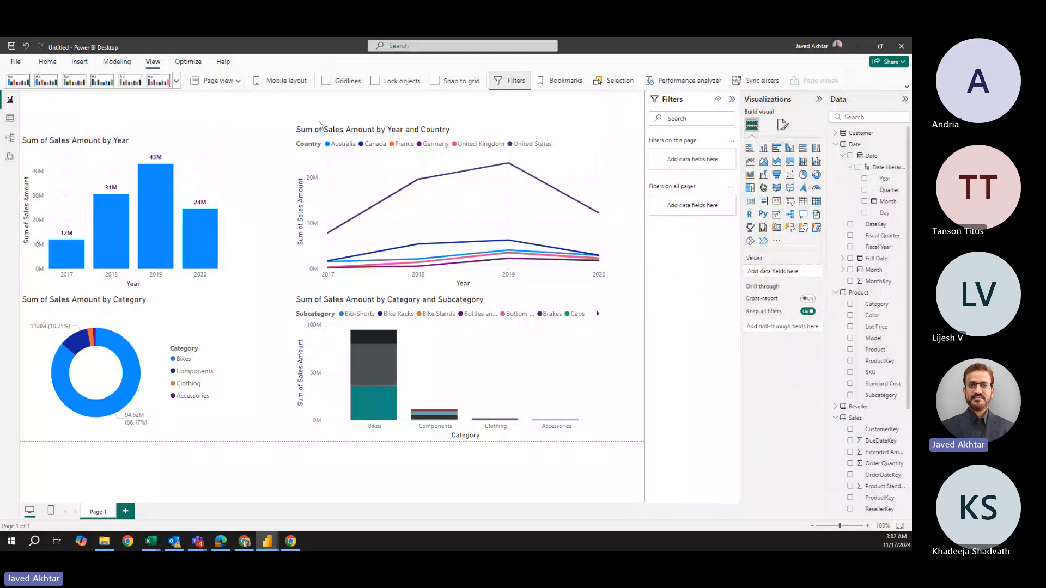
{"action": "left_click", "coordinate": [750, 201]}
{"action": "left_click_drag", "start_coordinate": [252, 214], "coordinate": [44, 147]}
{"action": "left_click_drag", "start_coordinate": [91, 244], "coordinate": [154, 134]}
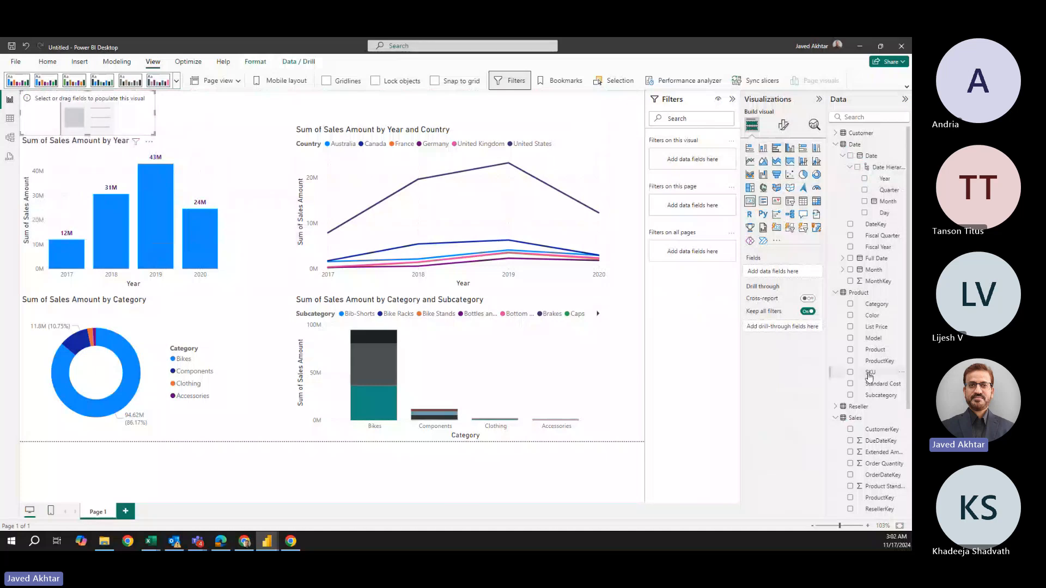
Fill the card with the Sales Amount field from the Sales table and make the card slightly narrower.
{"action": "scroll", "coordinate": [869, 376], "scroll_direction": "down", "scroll_amount": 5}
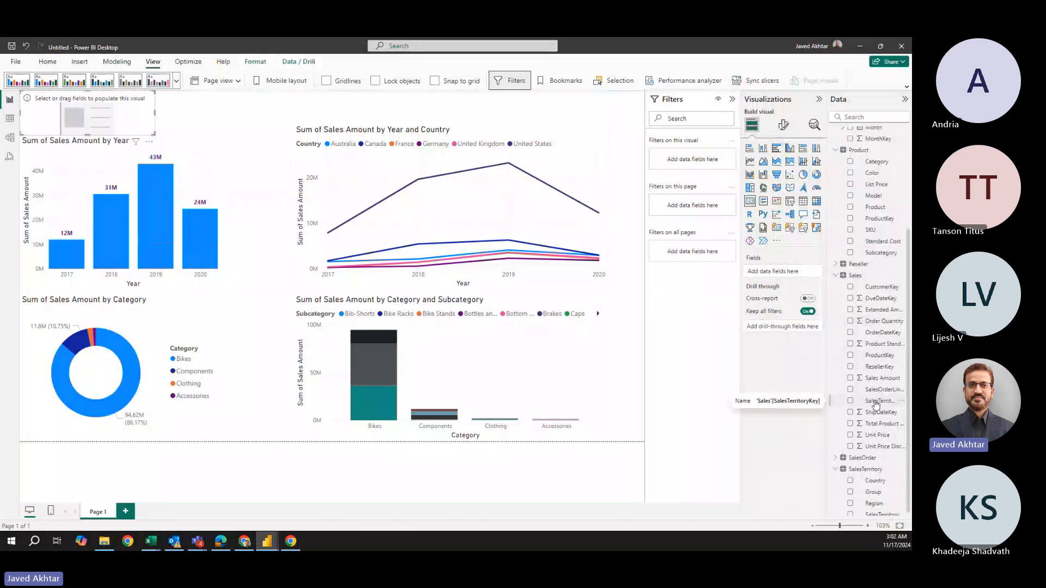
{"action": "scroll", "coordinate": [875, 404], "scroll_direction": "down", "scroll_amount": 1}
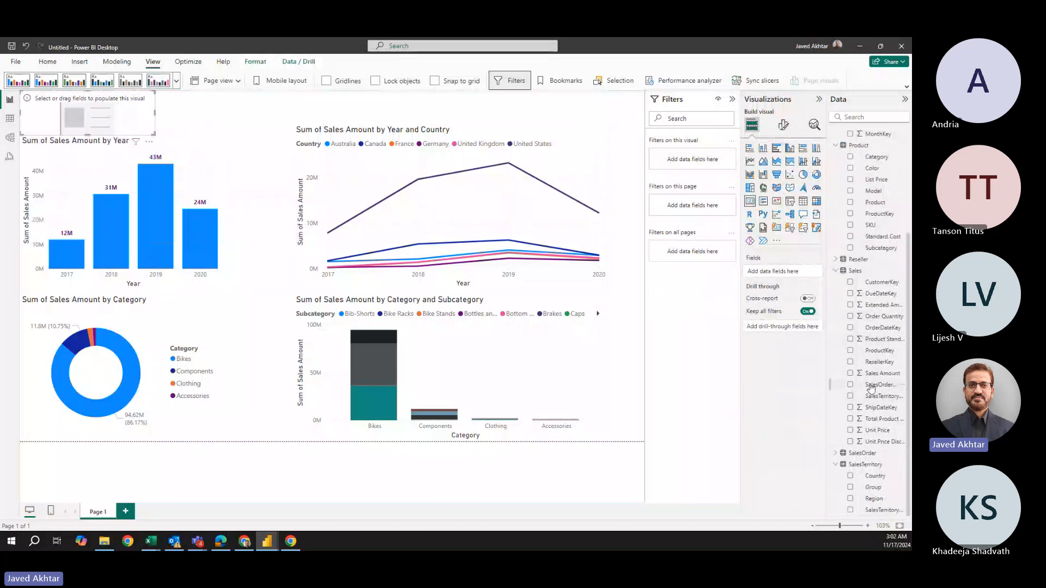
{"action": "left_click_drag", "start_coordinate": [809, 285], "coordinate": [779, 271]}
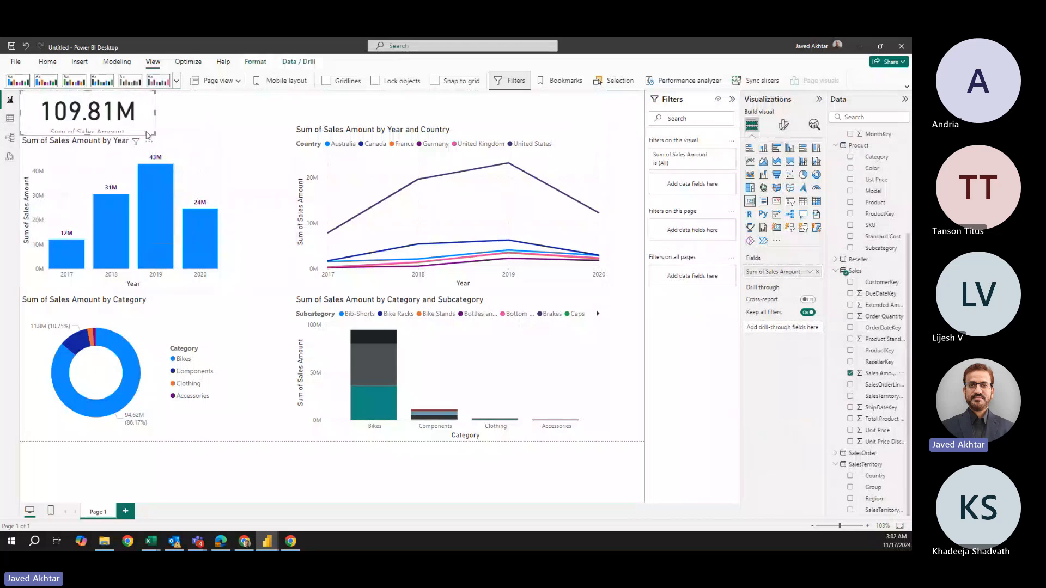
{"action": "mouse_move", "coordinate": [153, 133]}
{"action": "left_mouse_down"}
{"action": "mouse_move", "coordinate": [122, 132]}
{"action": "mouse_move", "coordinate": [146, 134]}
{"action": "left_mouse_up"}
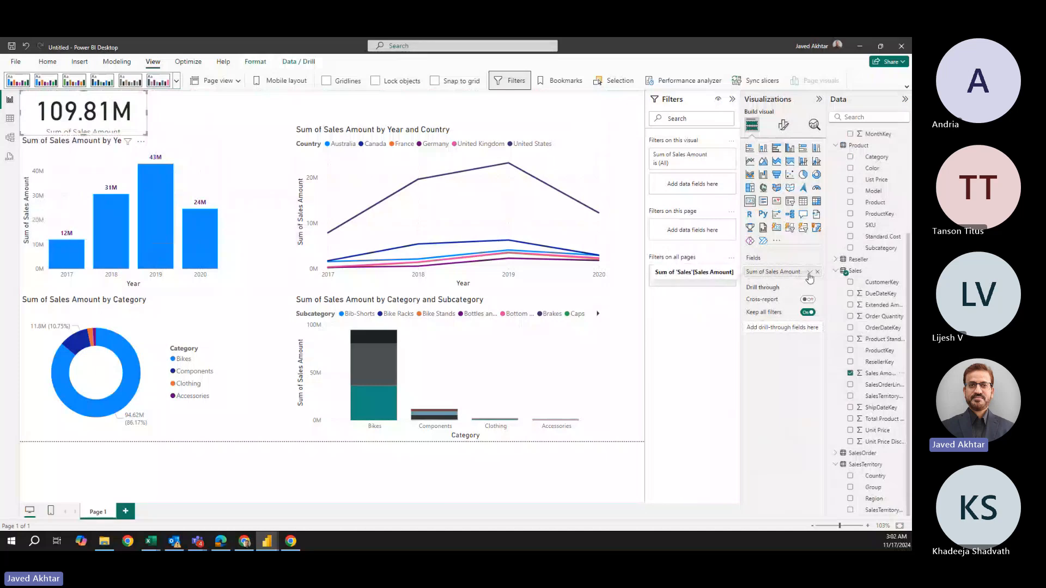
Rename the card's field to Sales Amount for this visual and make the card taller so its label fits.
{"action": "left_click", "coordinate": [810, 273]}
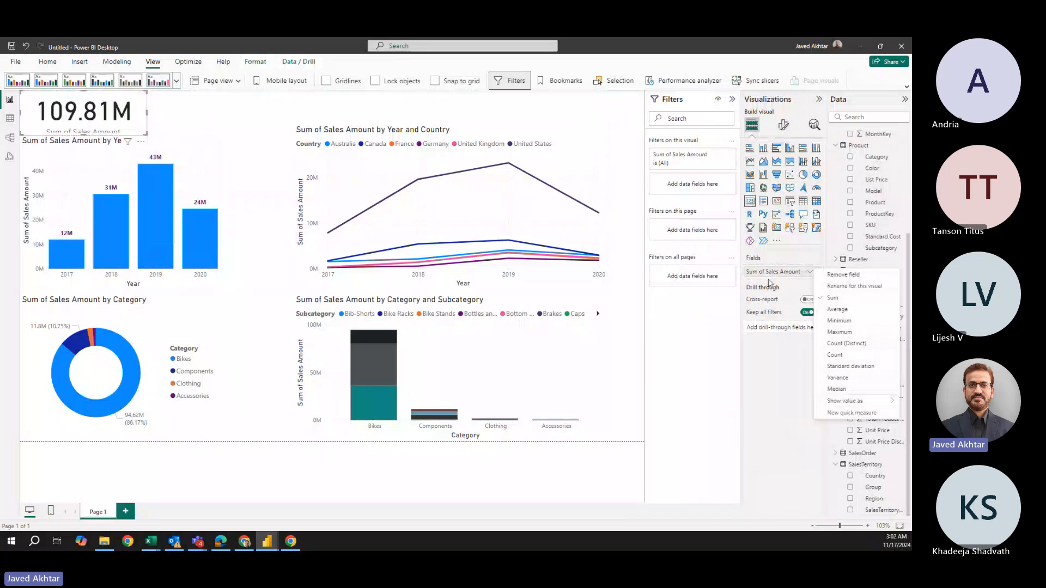
{"action": "left_click", "coordinate": [841, 288]}
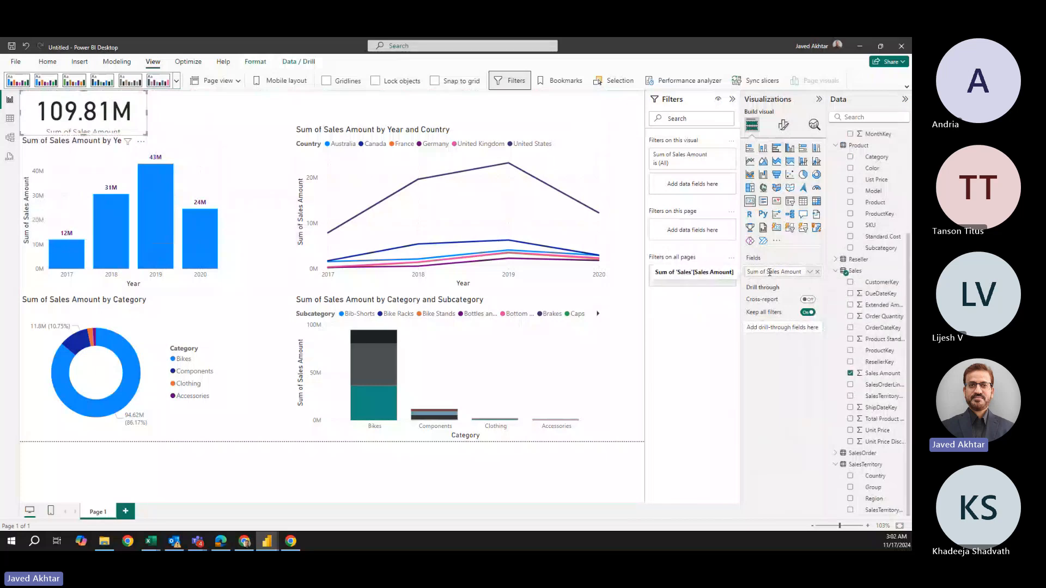
{"action": "left_click_drag", "start_coordinate": [767, 272], "coordinate": [747, 272]}
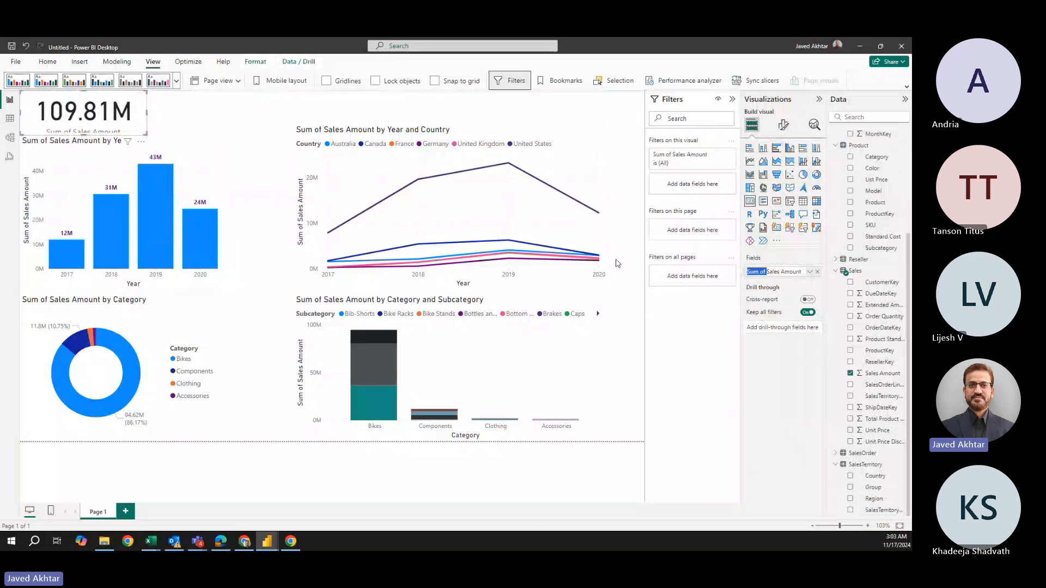
{"action": "key", "text": "BackSpace"}
{"action": "key", "text": "Return"}
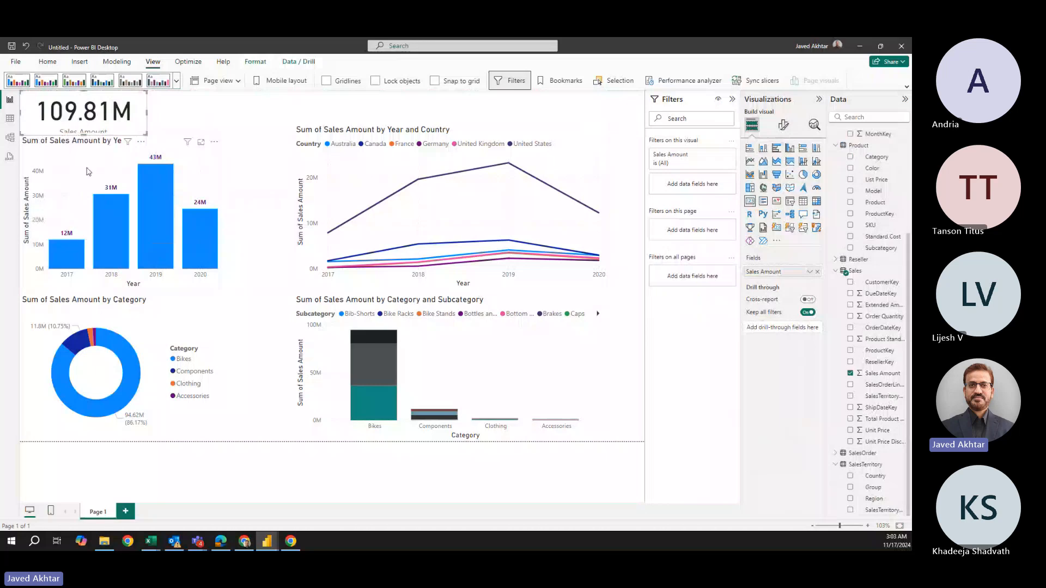
{"action": "left_click_drag", "start_coordinate": [83, 134], "coordinate": [145, 140]}
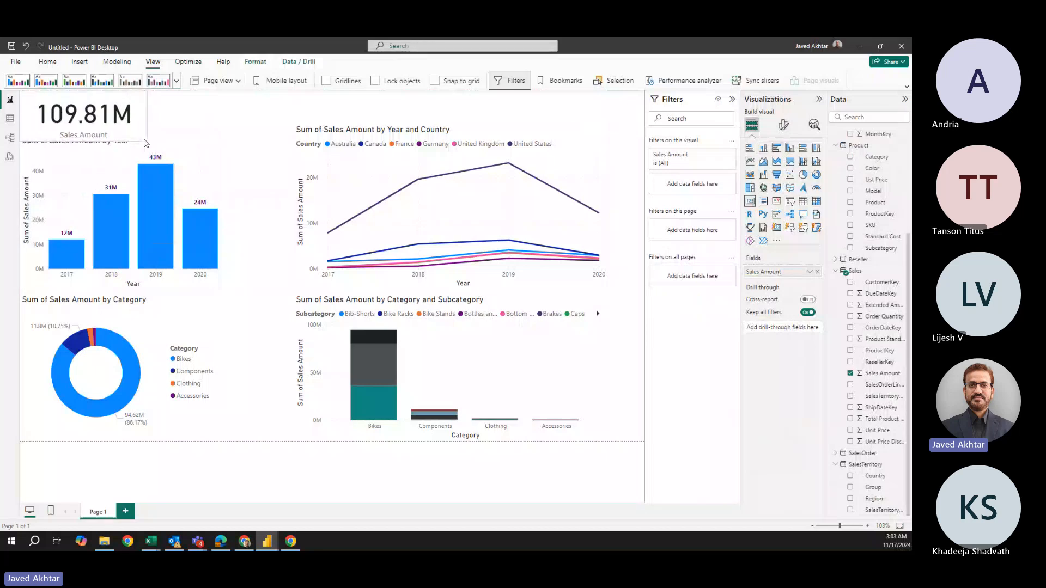
Set the card's callout value font size to 30 and shrink the card around its content.
{"action": "left_click", "coordinate": [784, 125]}
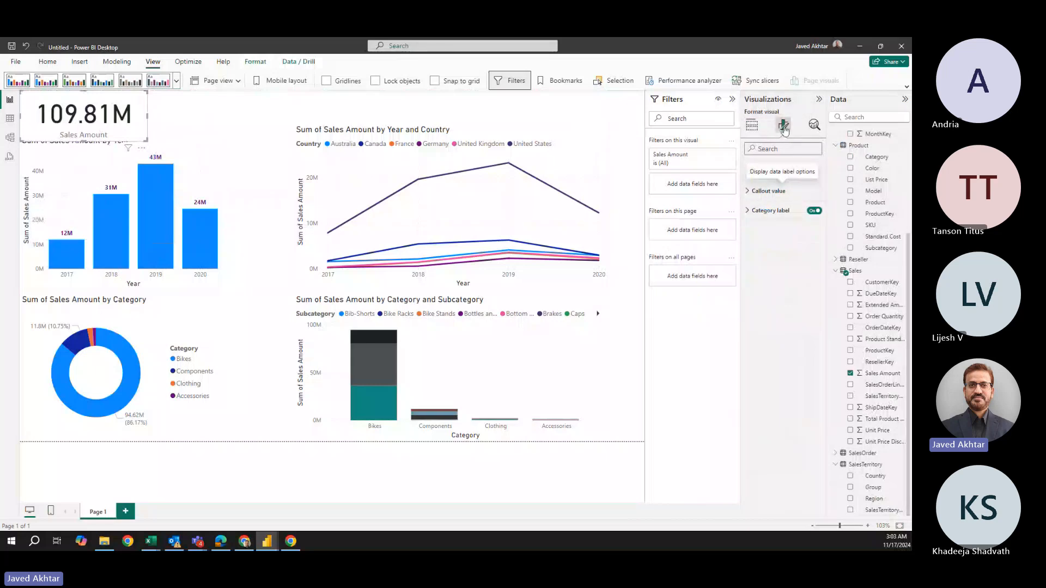
{"action": "left_click", "coordinate": [755, 192]}
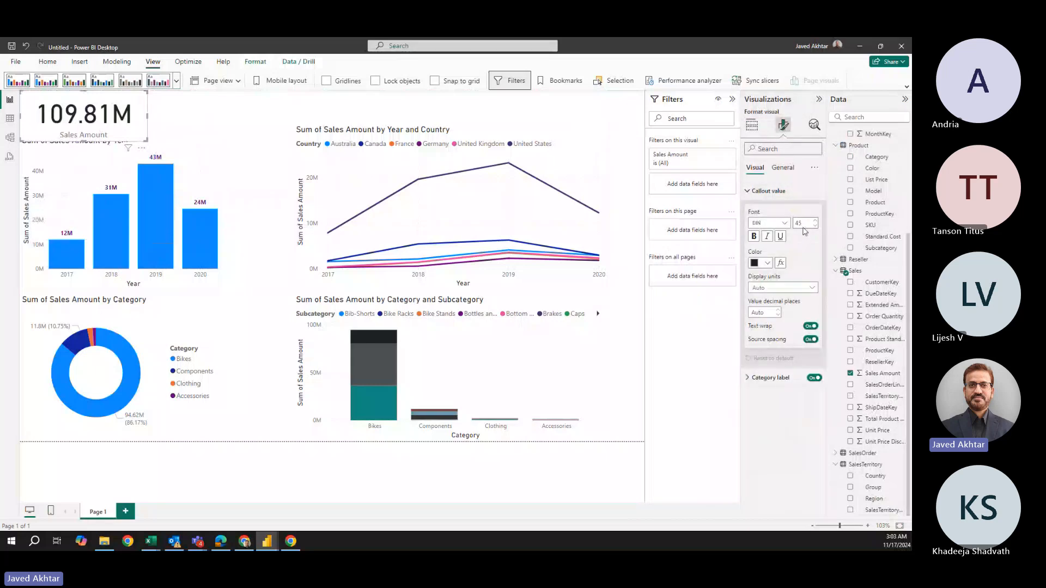
{"action": "left_click_drag", "start_coordinate": [806, 223], "coordinate": [749, 225]}
{"action": "type", "text": "30"}
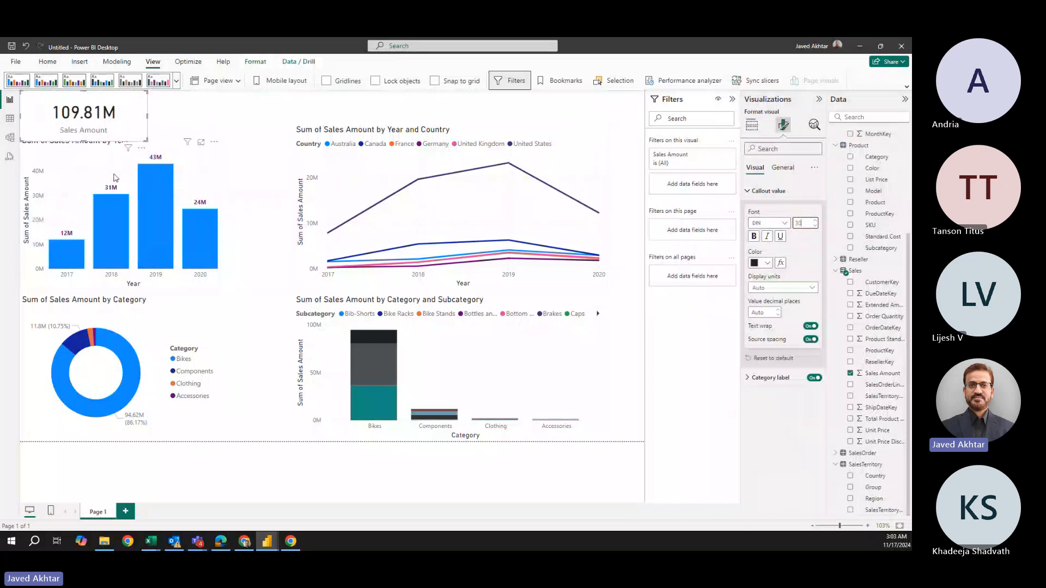
{"action": "left_click_drag", "start_coordinate": [142, 139], "coordinate": [85, 127]}
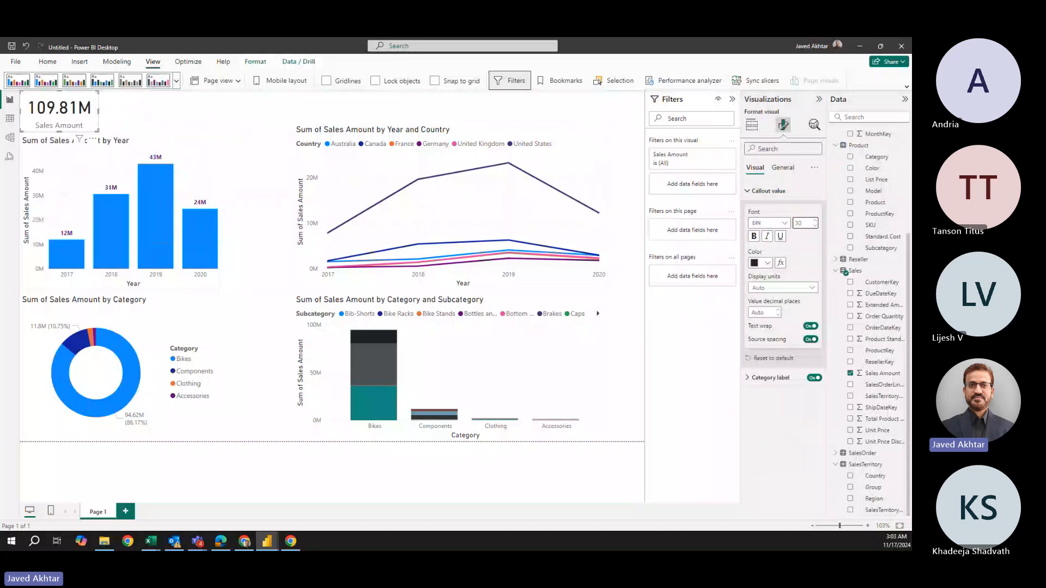
Turn on the visual border and the shadow effect for the Sales Amount card.
{"action": "left_click", "coordinate": [788, 169]}
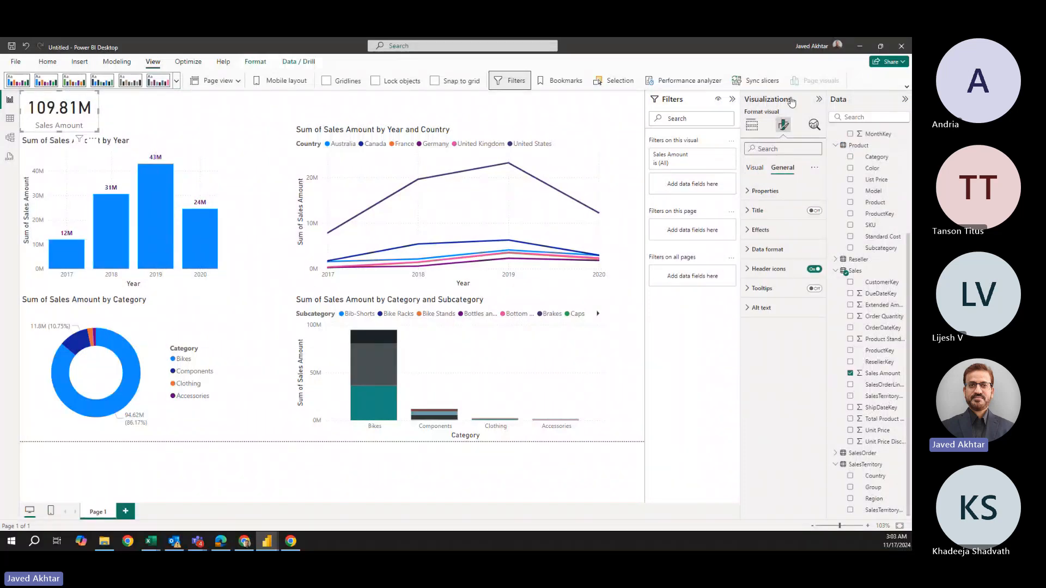
{"action": "left_click", "coordinate": [757, 231]}
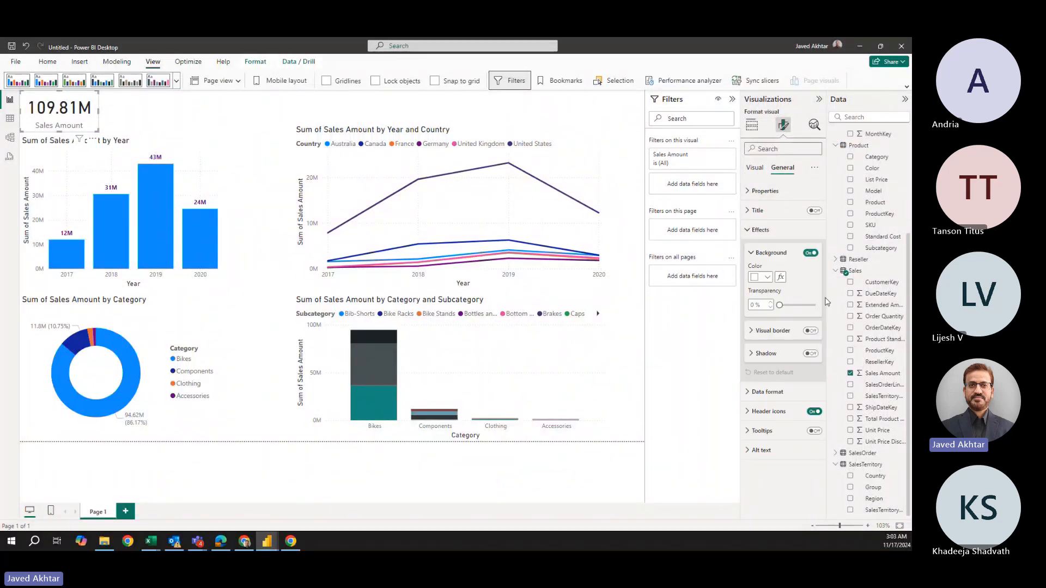
{"action": "left_click", "coordinate": [812, 333]}
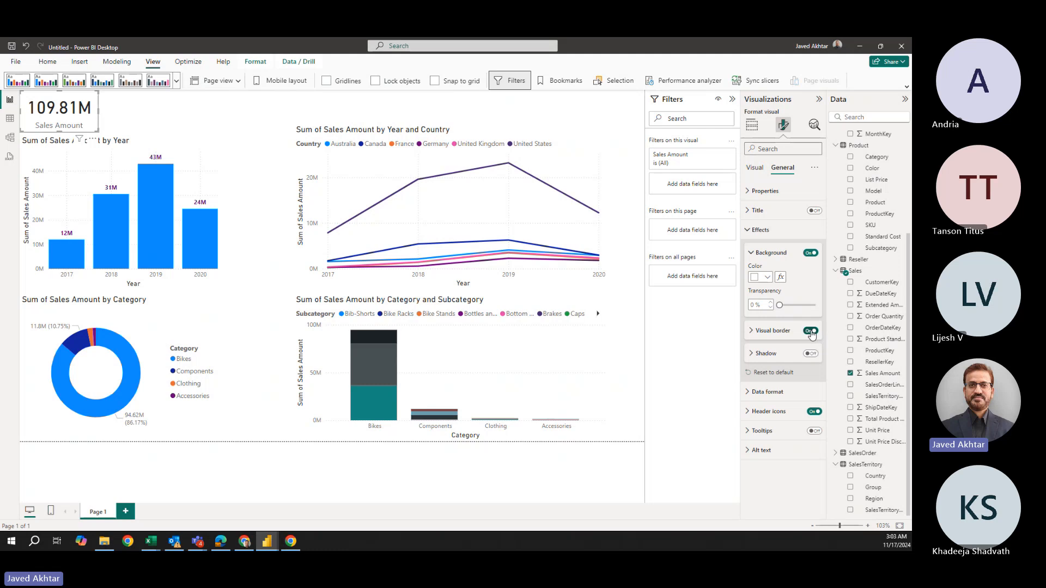
{"action": "left_click", "coordinate": [762, 355]}
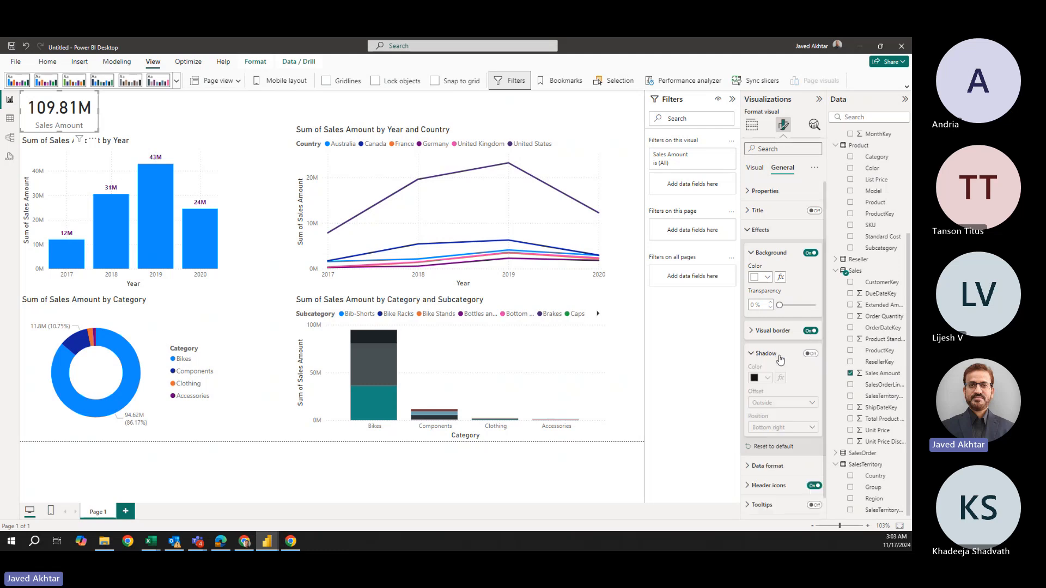
{"action": "left_click", "coordinate": [811, 354]}
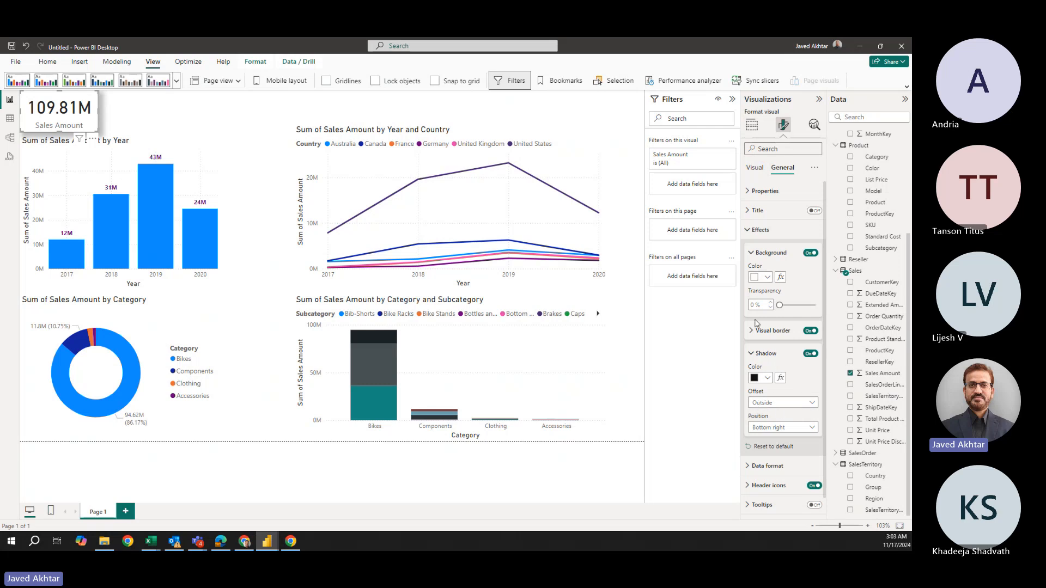
Try a medium green and a light green as the Sales Amount card's background color.
{"action": "left_click", "coordinate": [767, 277]}
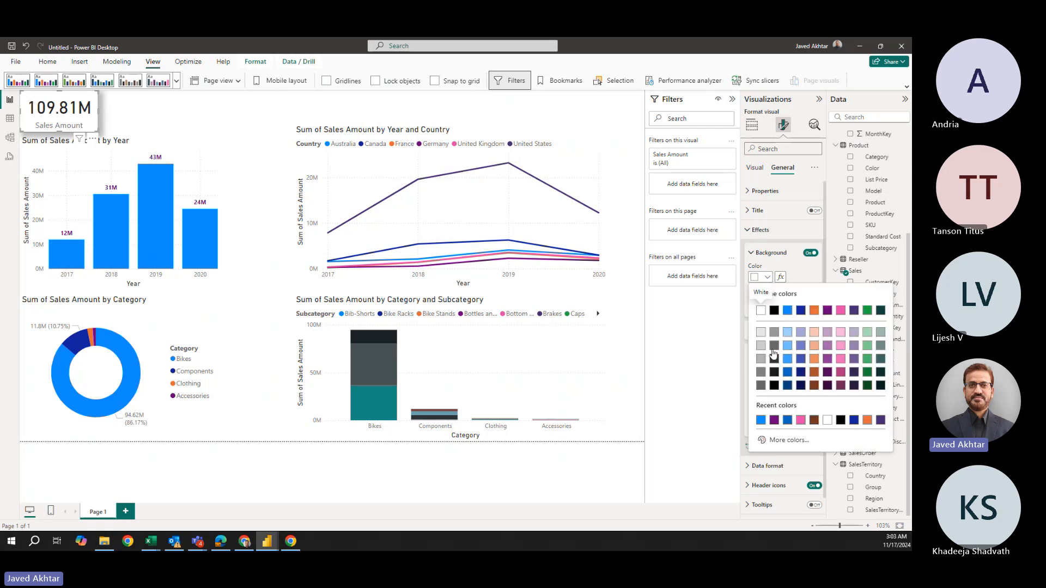
{"action": "left_click", "coordinate": [867, 361]}
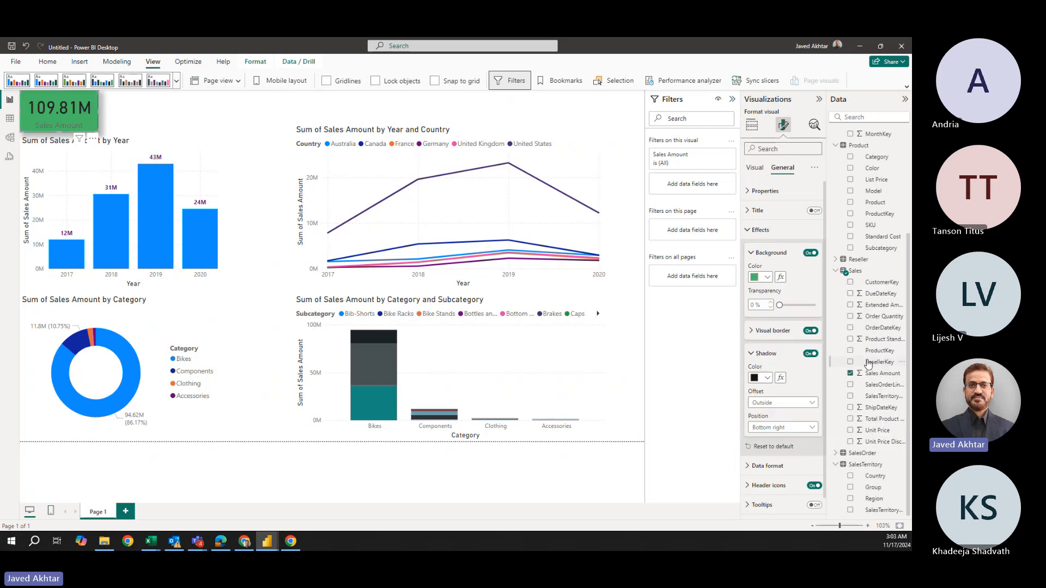
{"action": "left_click", "coordinate": [763, 277]}
{"action": "left_click", "coordinate": [865, 332]}
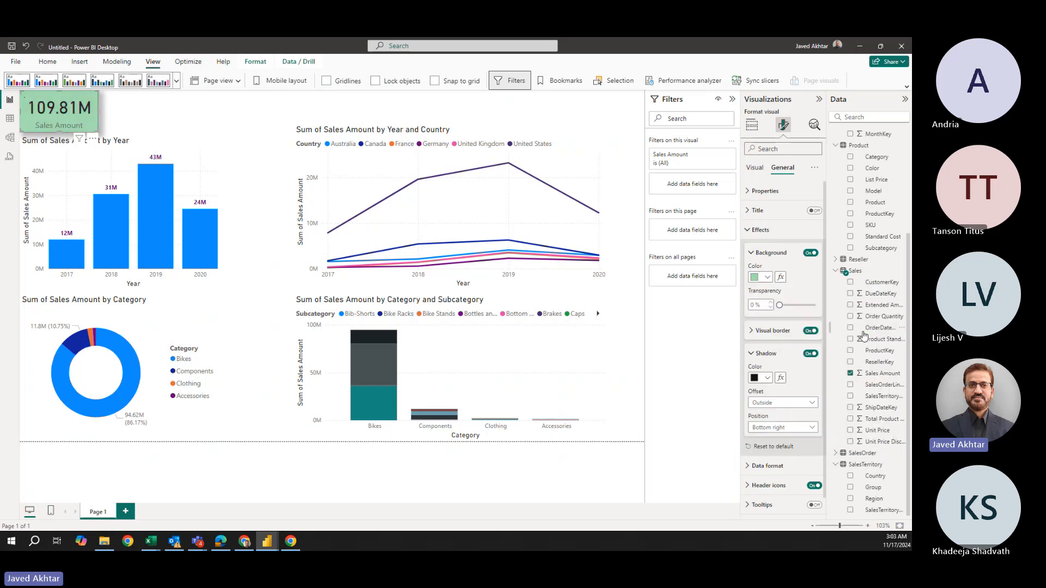
Set the Sales Amount card's background color to light blue.
{"action": "left_click", "coordinate": [763, 277]}
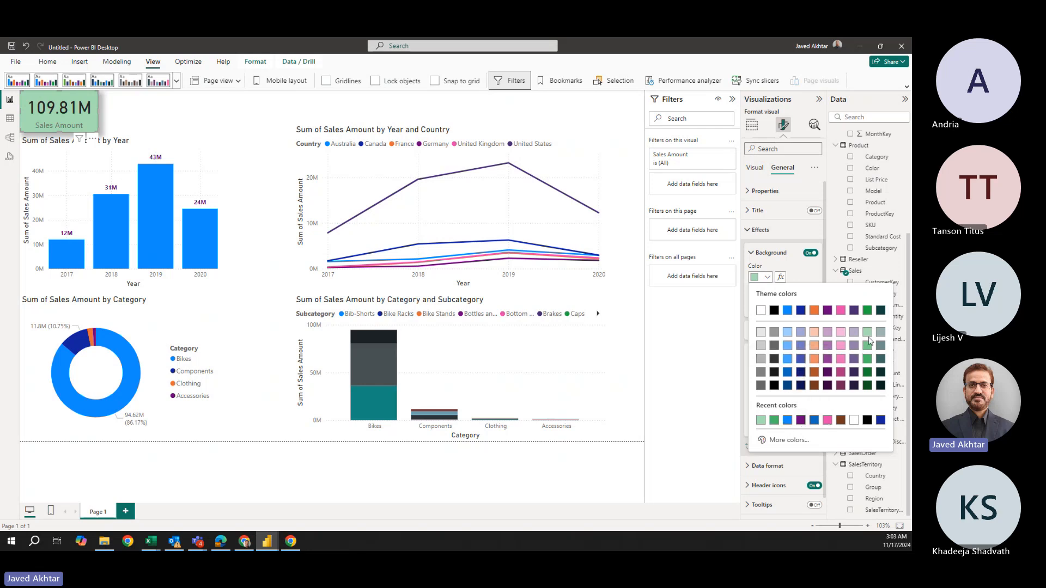
{"action": "left_click", "coordinate": [787, 333]}
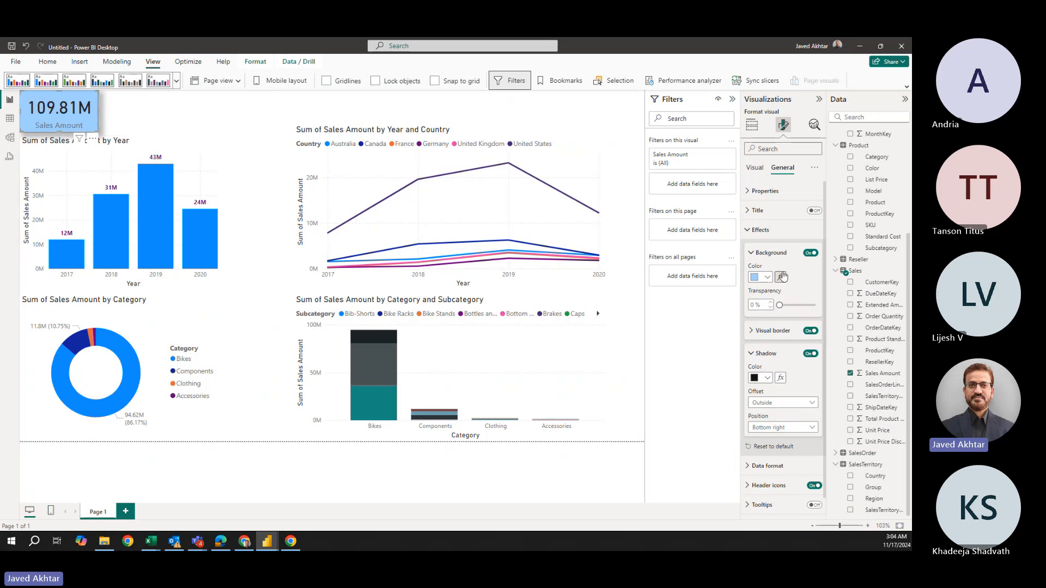
Duplicate the Sales Amount card, place the copy beside the original, and remove the copy's Sales Amount field.
{"action": "left_click", "coordinate": [752, 125]}
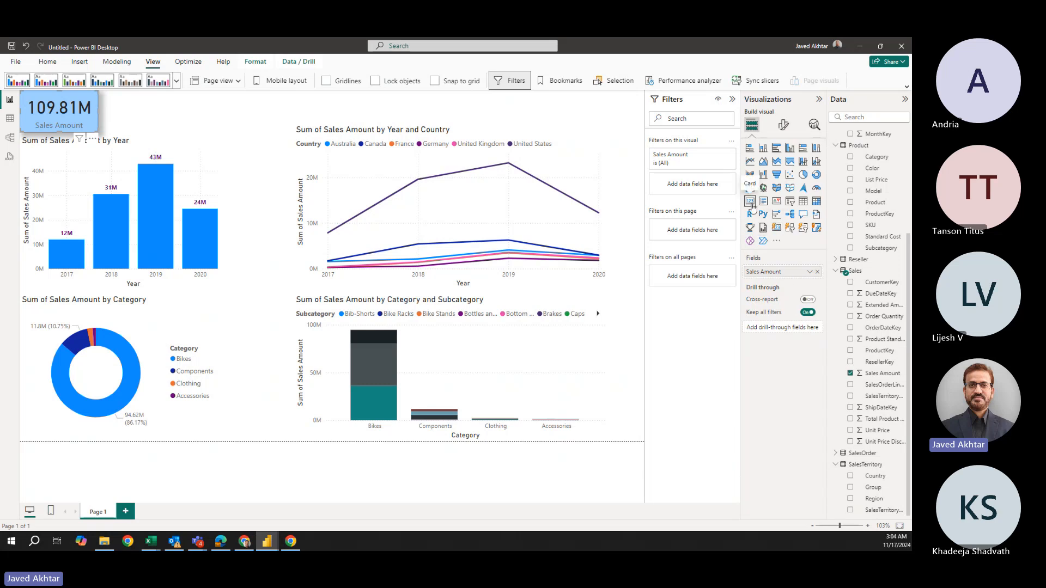
{"action": "right_click", "coordinate": [81, 123]}
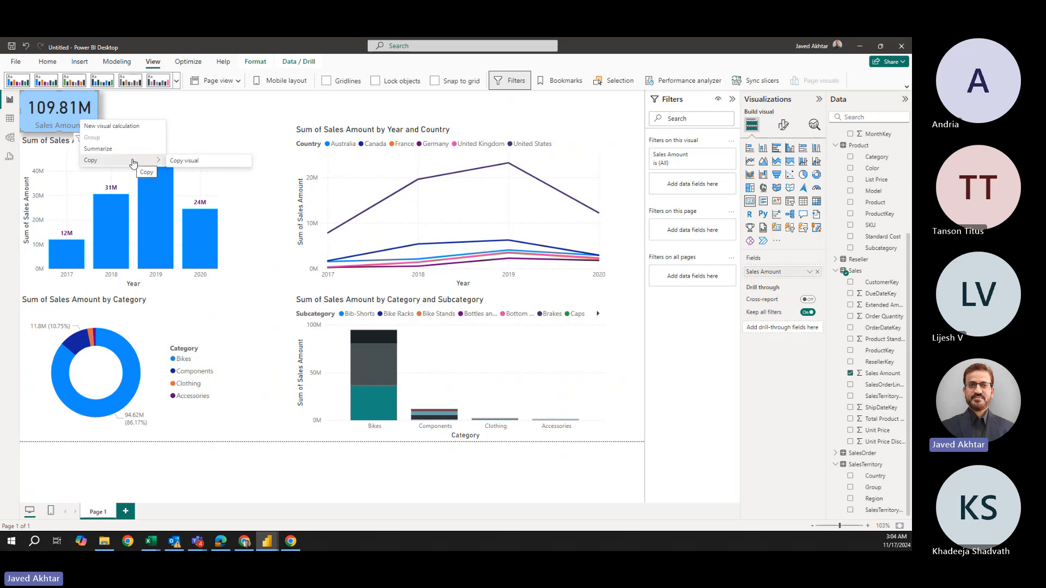
{"action": "left_click", "coordinate": [185, 161]}
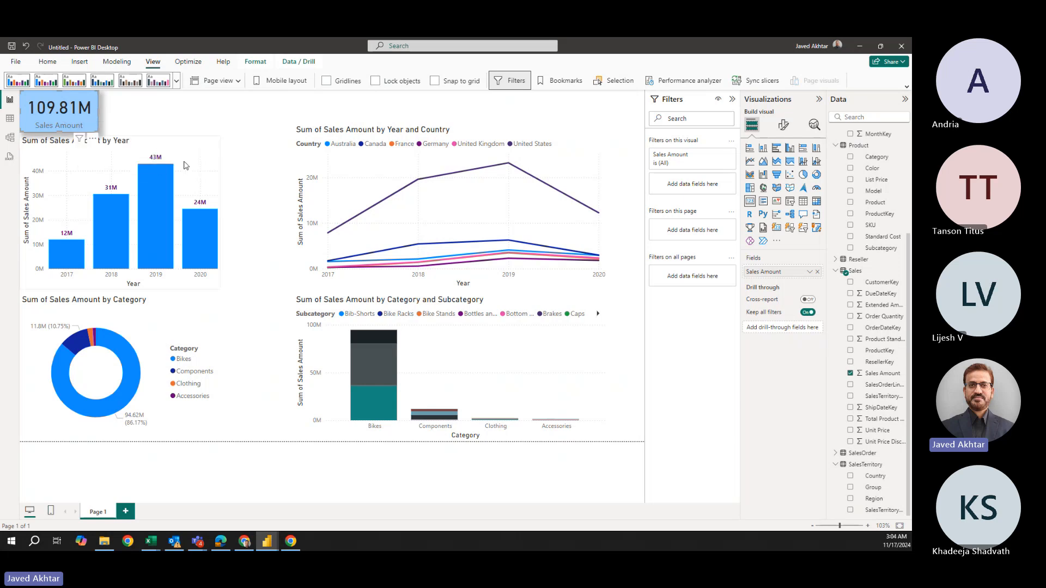
{"action": "left_click", "coordinate": [184, 111]}
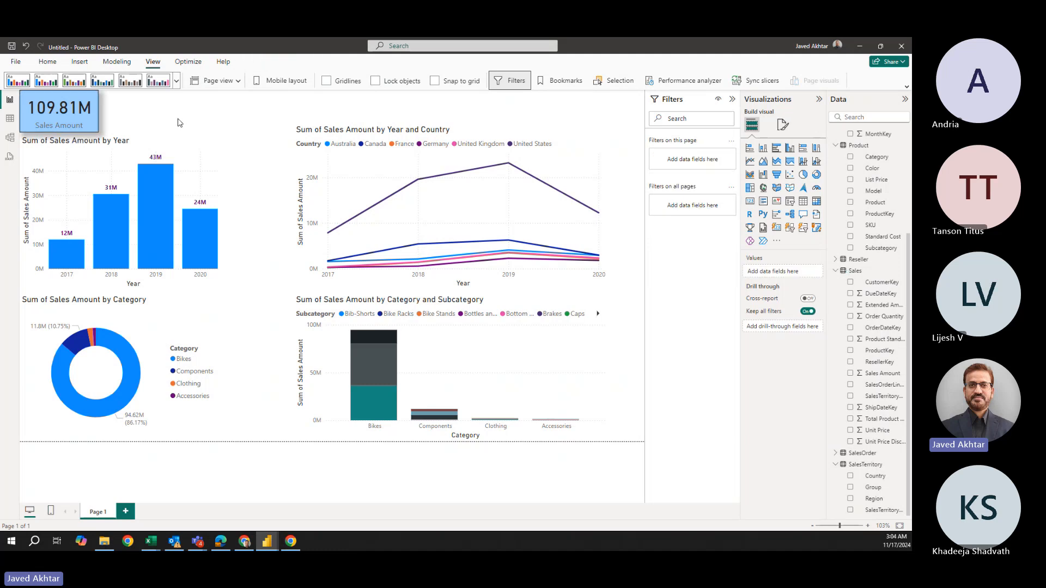
{"action": "key", "text": "ctrl+v"}
{"action": "left_click_drag", "start_coordinate": [182, 127], "coordinate": [171, 123]}
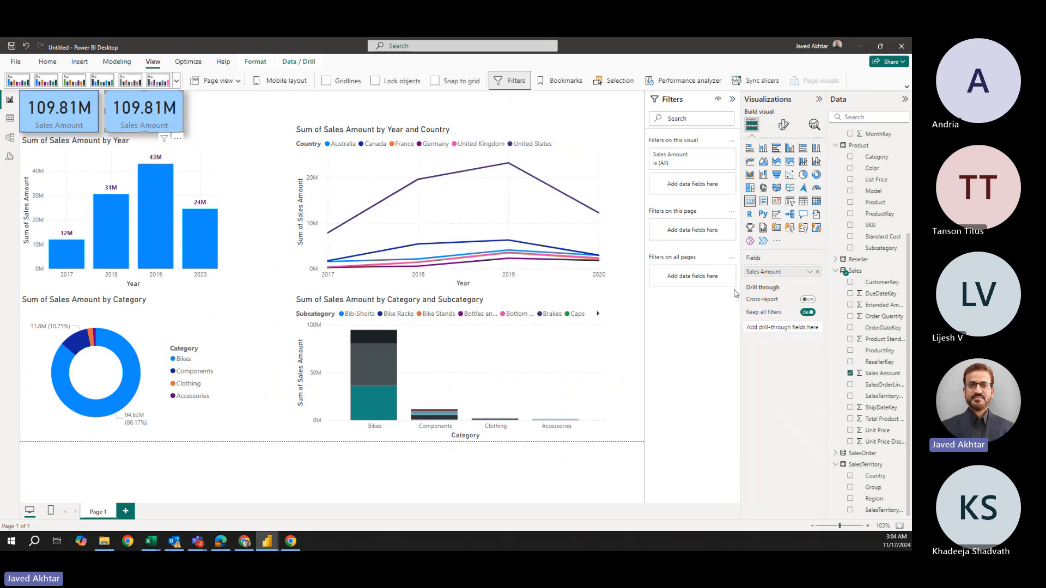
{"action": "left_click", "coordinate": [817, 271]}
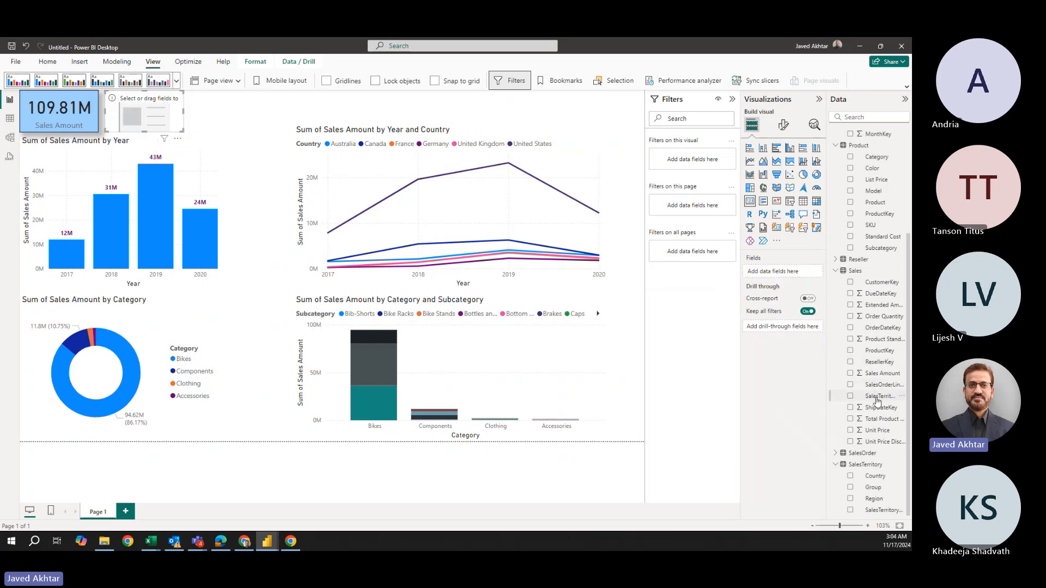
Try the Sales table's CustomerKey and the Customer table's Customer field on the empty second card.
{"action": "scroll", "coordinate": [867, 408], "scroll_direction": "up", "scroll_amount": 3}
{"action": "scroll", "coordinate": [867, 406], "scroll_direction": "down", "scroll_amount": 3}
{"action": "left_click_drag", "start_coordinate": [878, 283], "coordinate": [796, 275]}
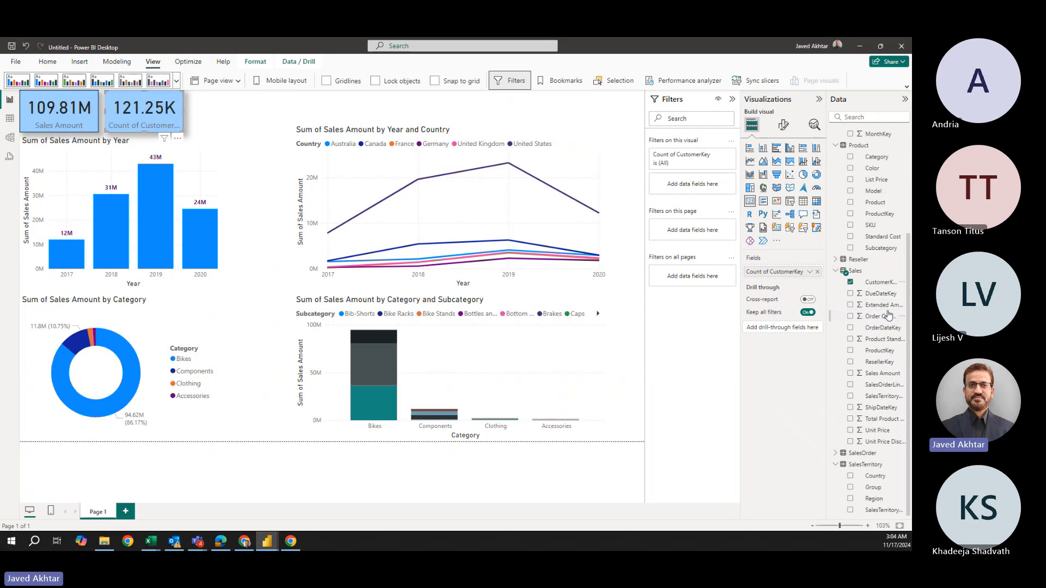
{"action": "left_click", "coordinate": [817, 271]}
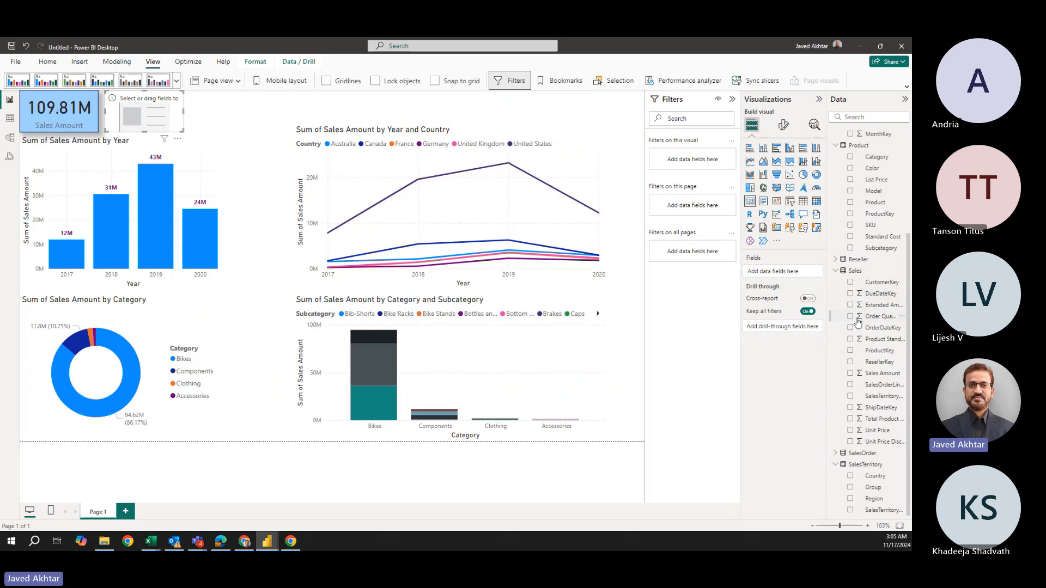
{"action": "scroll", "coordinate": [860, 319], "scroll_direction": "up", "scroll_amount": 3}
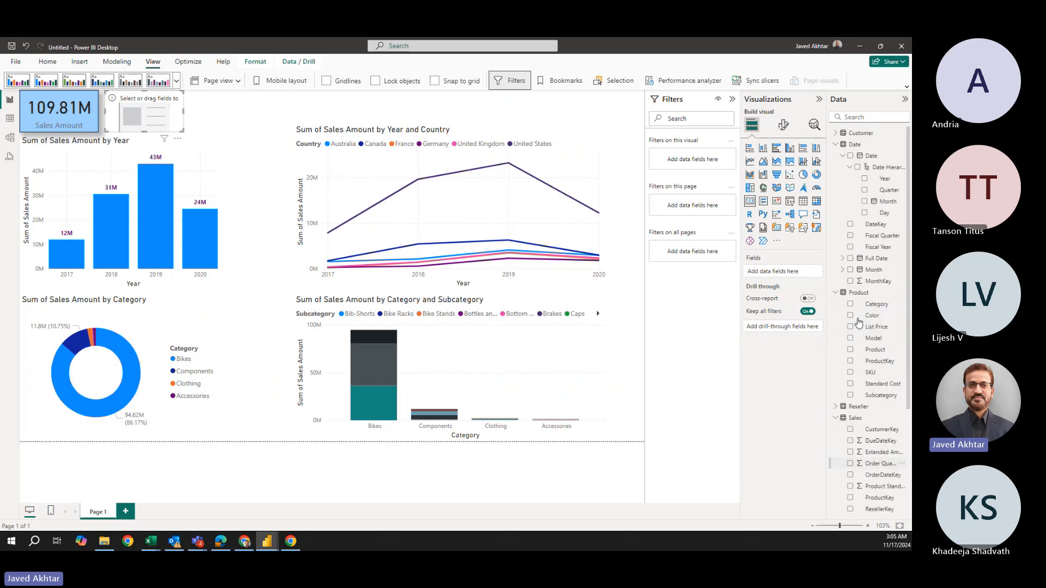
{"action": "left_click", "coordinate": [835, 133]}
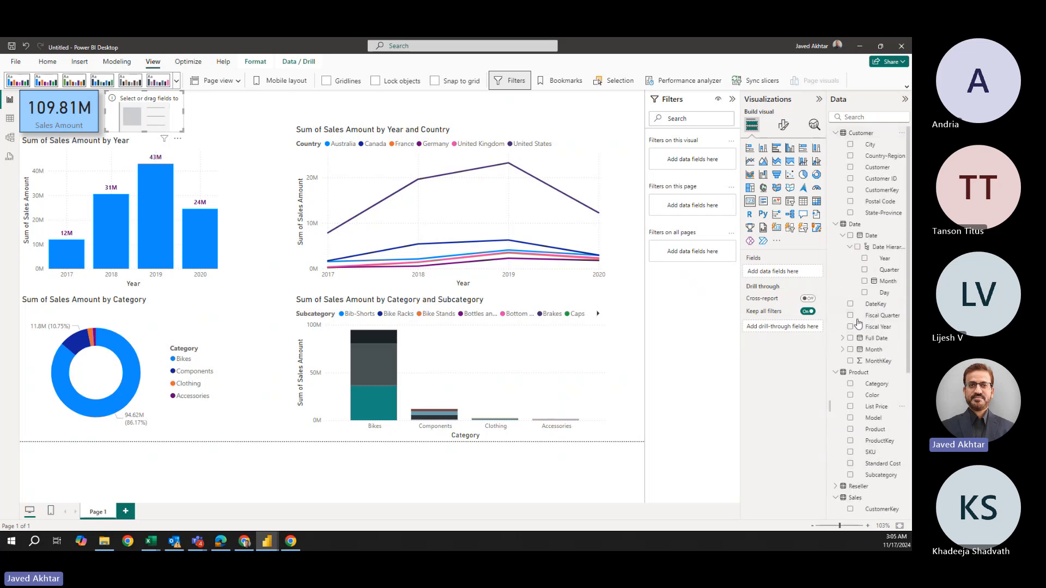
{"action": "left_click_drag", "start_coordinate": [876, 173], "coordinate": [768, 278]}
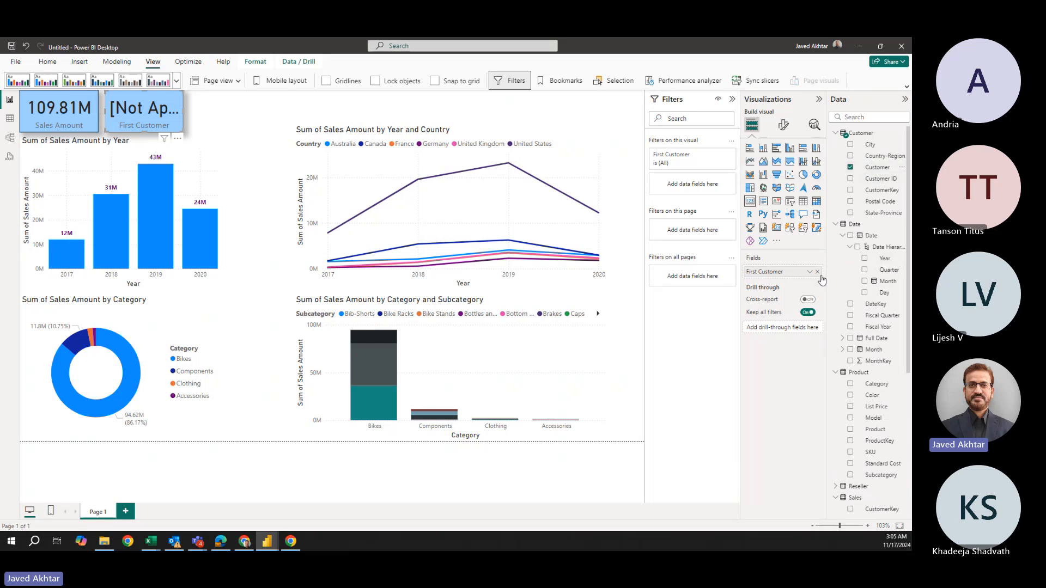
{"action": "left_click", "coordinate": [817, 278]}
Show the count of Customer ID from the Customer table on the second card and enlarge the card slightly to fit its label.
{"action": "left_click_drag", "start_coordinate": [878, 178], "coordinate": [801, 271]}
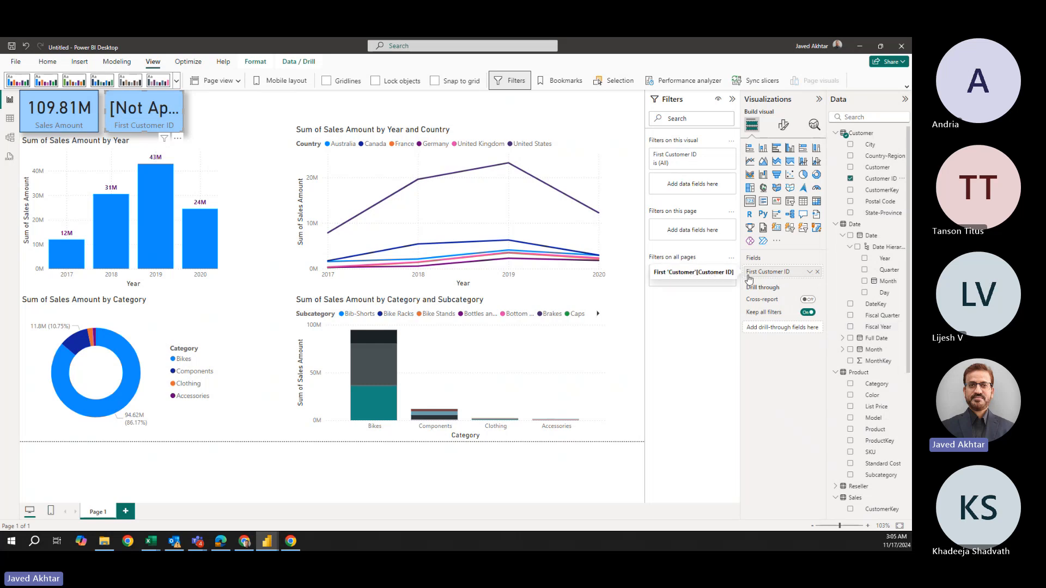
{"action": "left_click", "coordinate": [810, 272]}
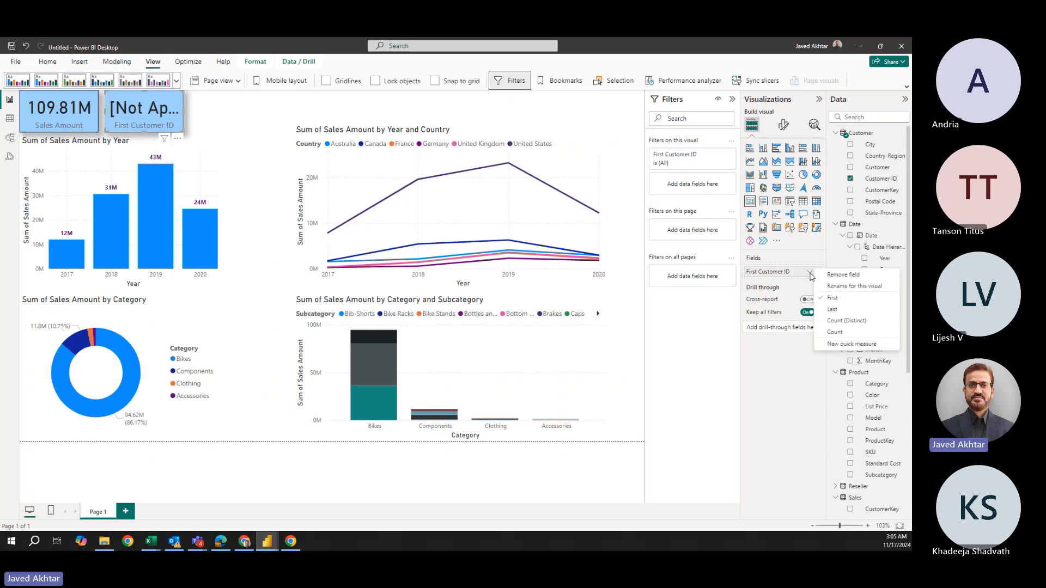
{"action": "left_click", "coordinate": [837, 331]}
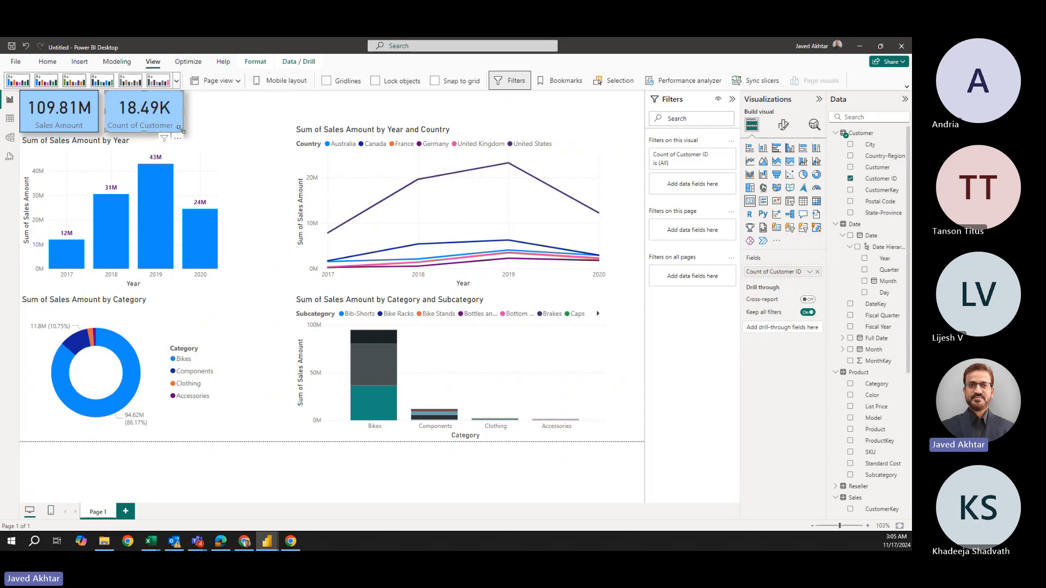
{"action": "left_click_drag", "start_coordinate": [182, 129], "coordinate": [186, 133]}
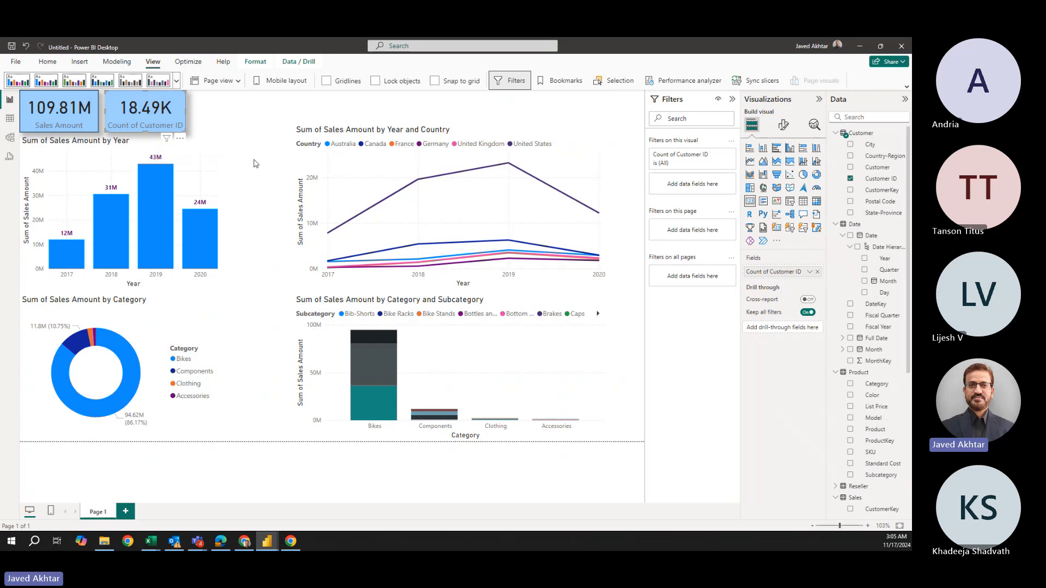
Paste a third card beside the Count of Customer ID card and remove its field.
{"action": "left_click", "coordinate": [256, 134]}
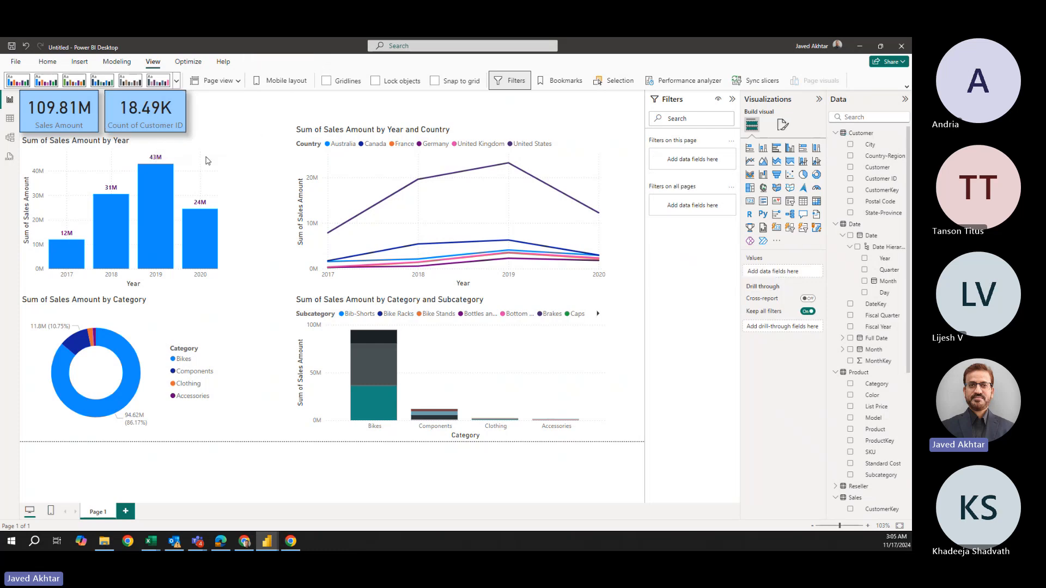
{"action": "key", "text": "ctrl+v"}
{"action": "left_click_drag", "start_coordinate": [181, 134], "coordinate": [265, 126]}
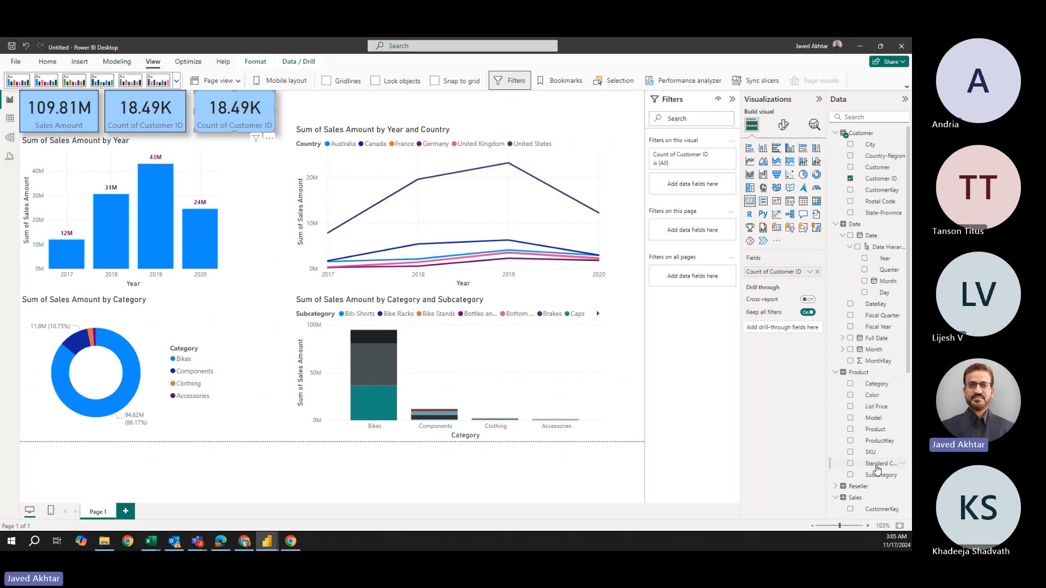
{"action": "scroll", "coordinate": [880, 461], "scroll_direction": "down", "scroll_amount": 5}
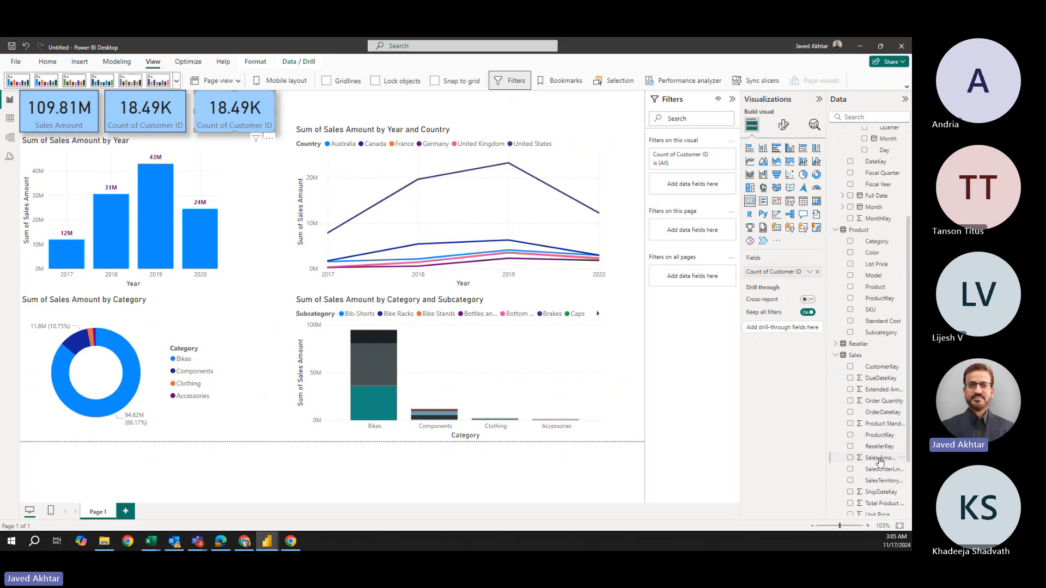
{"action": "scroll", "coordinate": [881, 460], "scroll_direction": "up", "scroll_amount": 5}
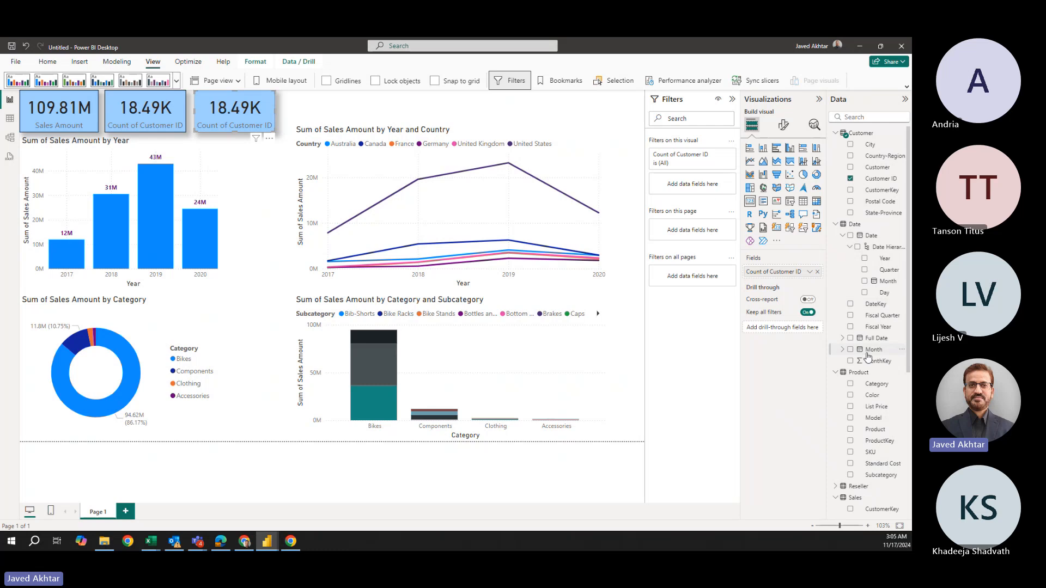
{"action": "scroll", "coordinate": [868, 357], "scroll_direction": "down", "scroll_amount": 5}
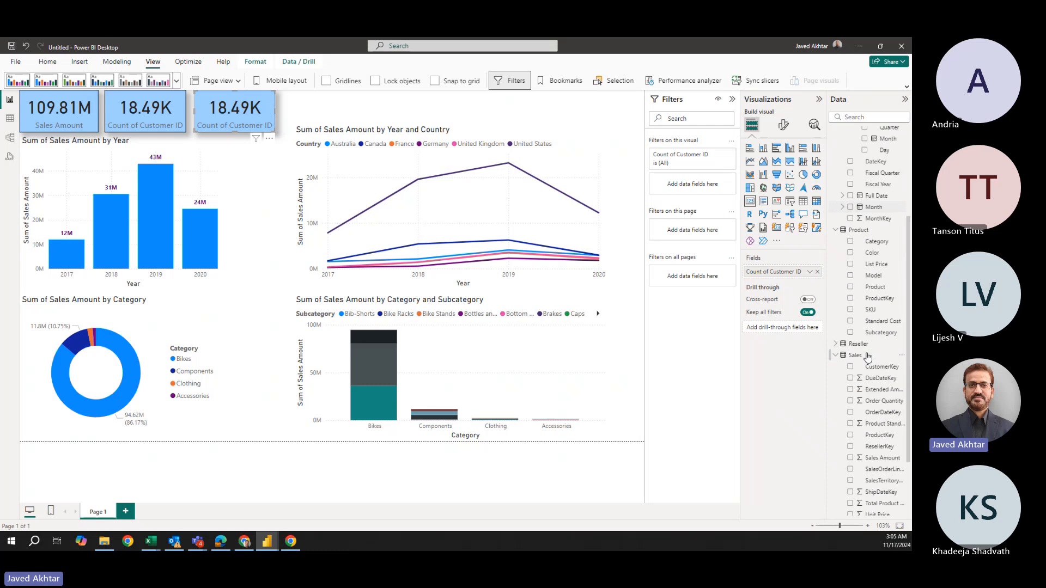
{"action": "left_click", "coordinate": [817, 272]}
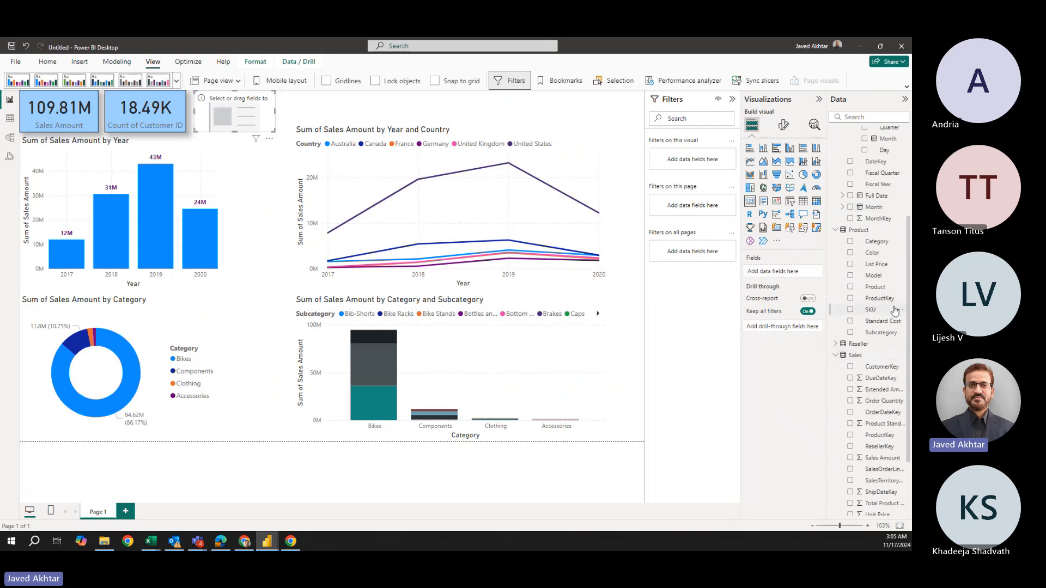
Try the count of the Product table's ProductKey on the third card.
{"action": "left_click_drag", "start_coordinate": [890, 302], "coordinate": [796, 277]}
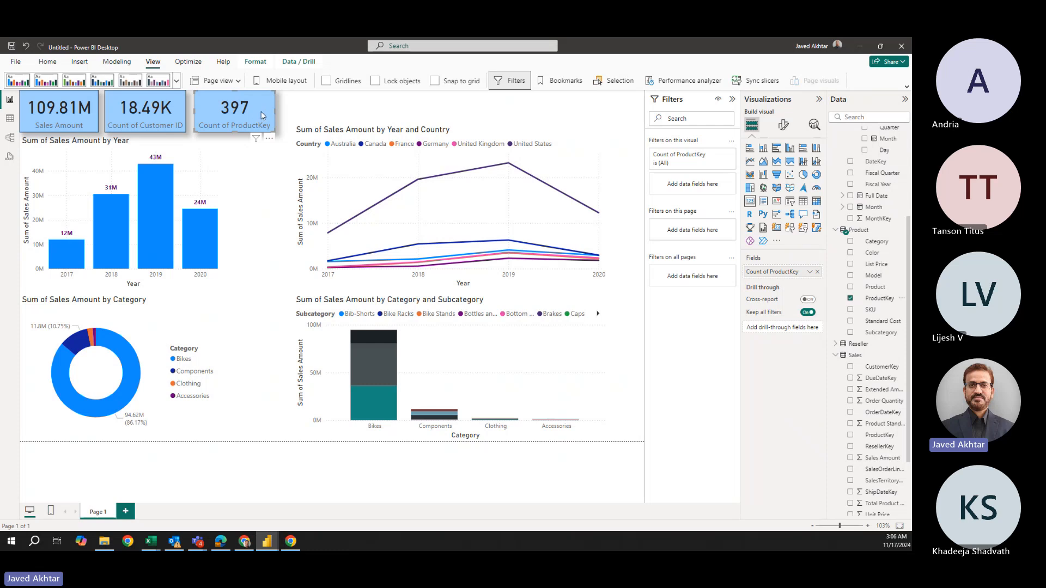
{"action": "scroll", "coordinate": [881, 329], "scroll_direction": "up", "scroll_amount": 3}
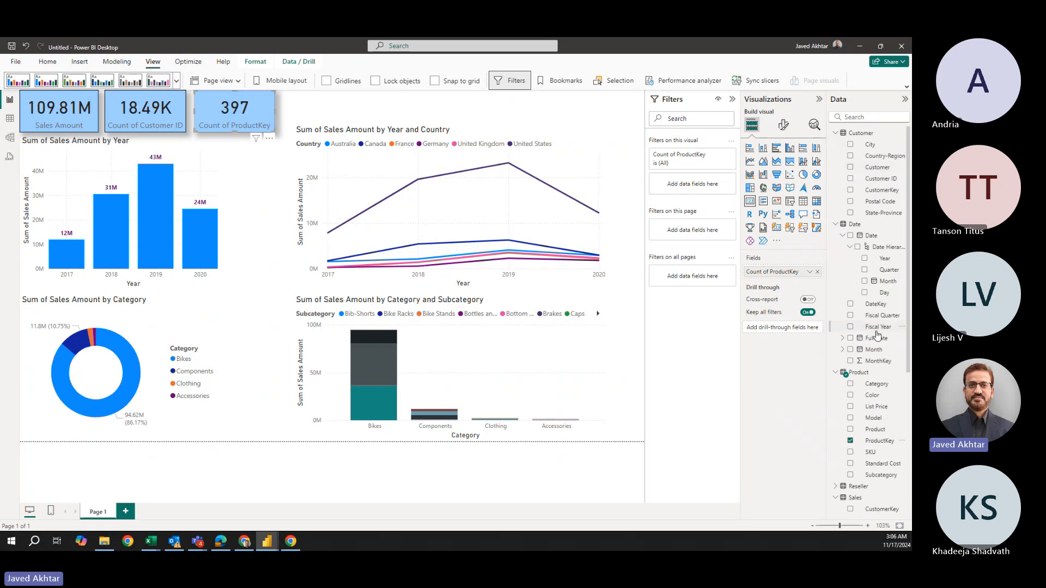
{"action": "scroll", "coordinate": [877, 338], "scroll_direction": "down", "scroll_amount": 4}
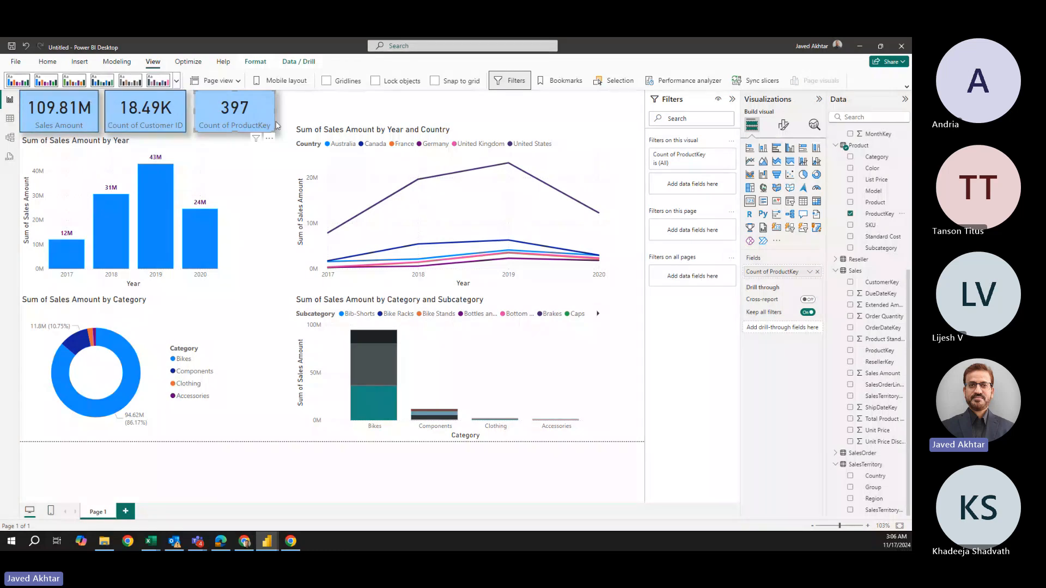
{"action": "left_click", "coordinate": [817, 271]}
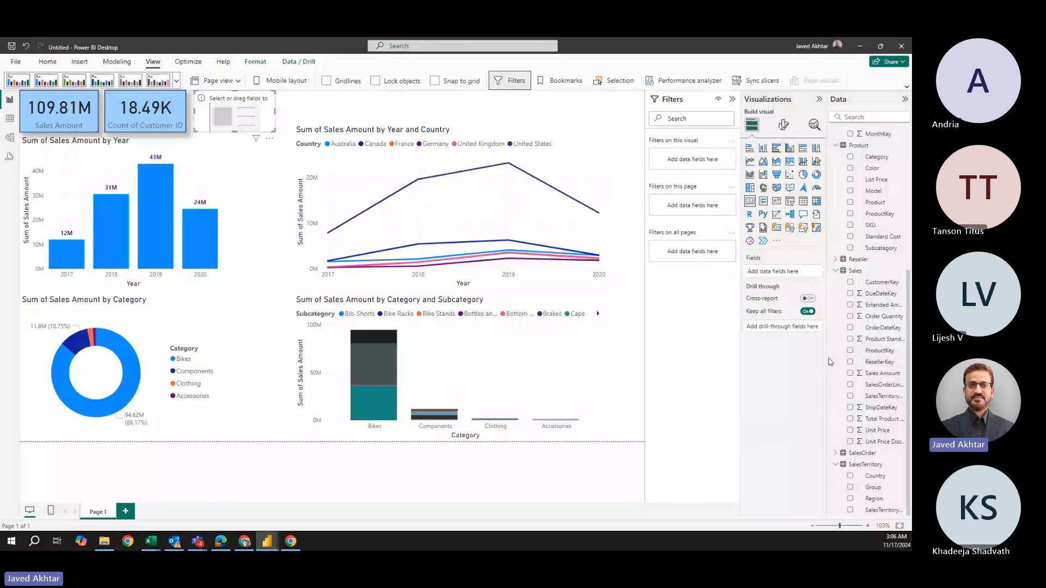
Widen the field list and review the Product Standard Cost and Total Product Cost columns in the Sales table's data.
{"action": "left_click_drag", "start_coordinate": [827, 362], "coordinate": [791, 365]}
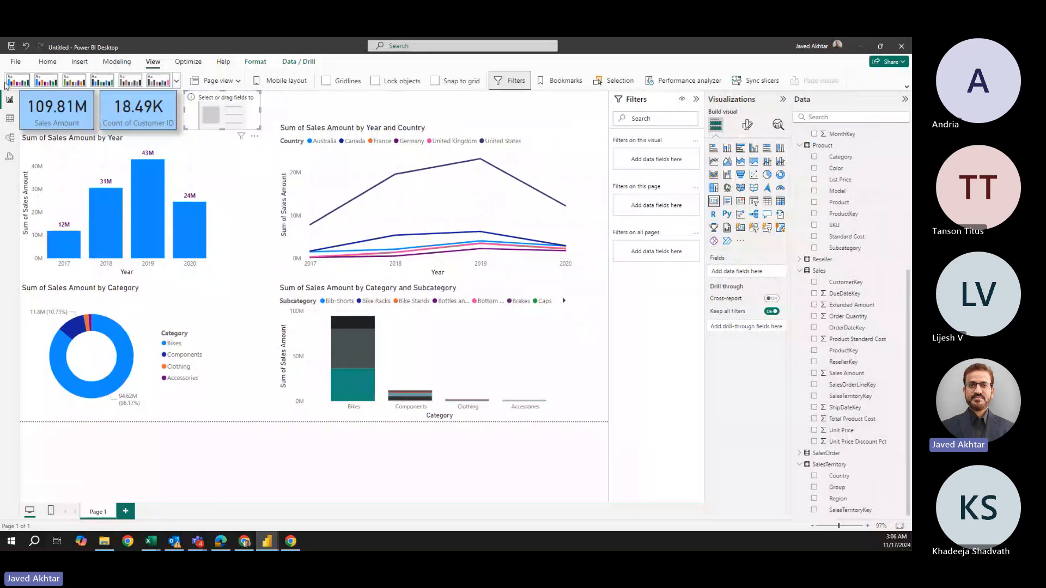
{"action": "left_click", "coordinate": [10, 119]}
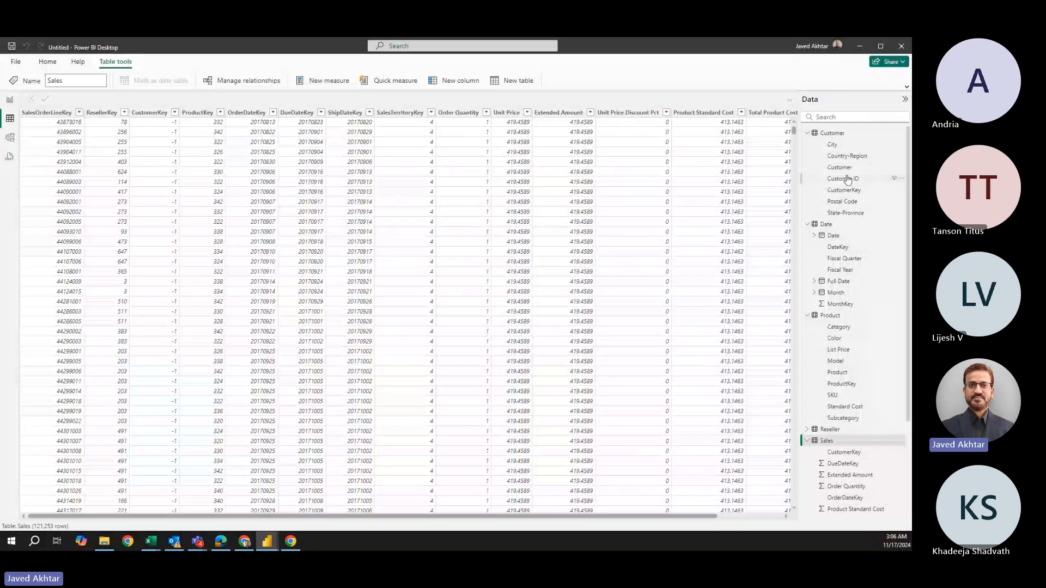
{"action": "left_click_drag", "start_coordinate": [499, 517], "coordinate": [565, 518]}
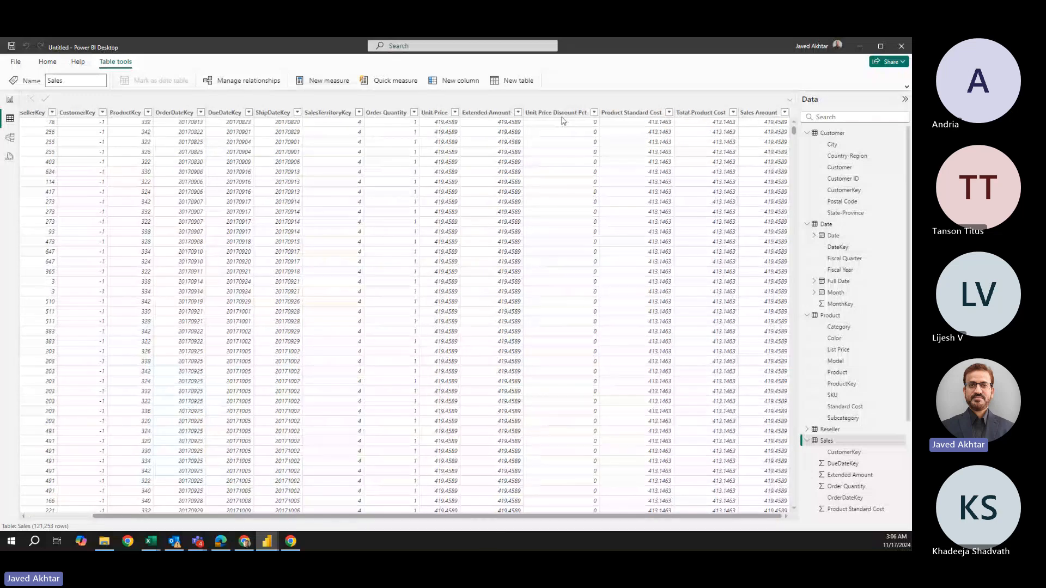
{"action": "left_click", "coordinate": [653, 127]}
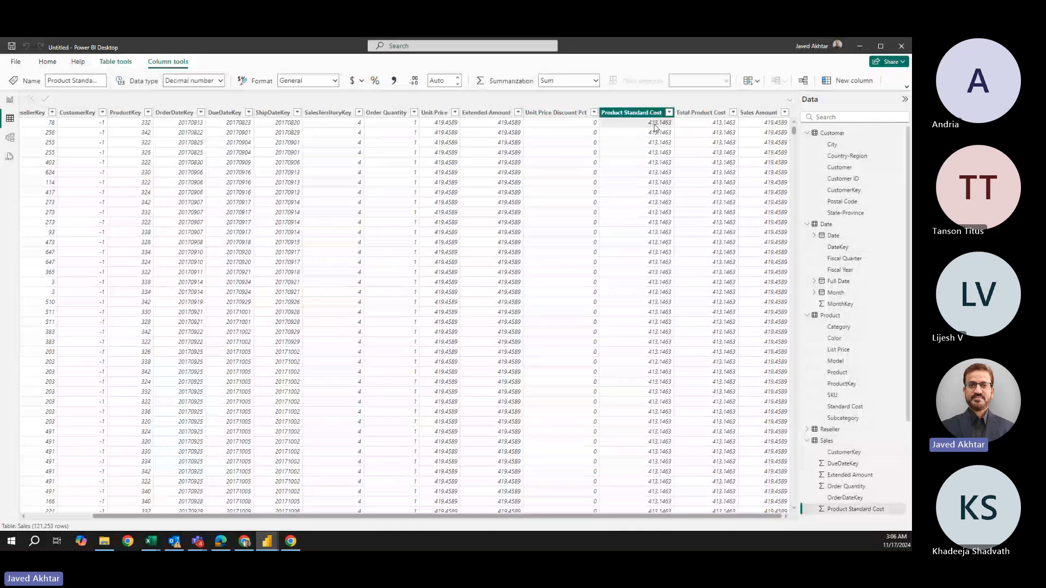
{"action": "left_click", "coordinate": [712, 127]}
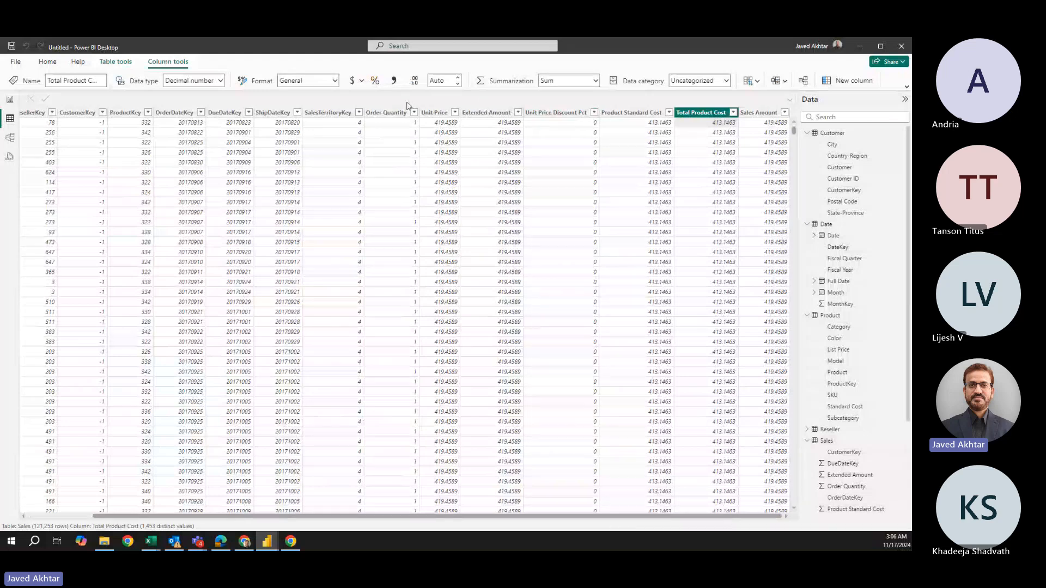
Add a calculated column to the Sales table with the formula Margin = Sales[Extended Amount]-Sales[Total Product Cost].
{"action": "left_click", "coordinate": [848, 83]}
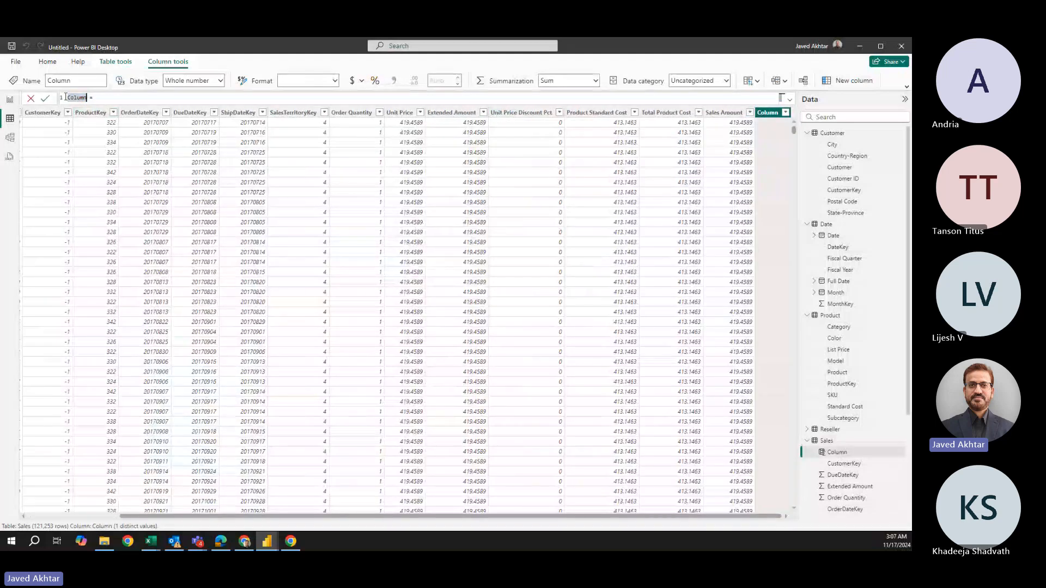
{"action": "type", "text": "Margin = sales"}
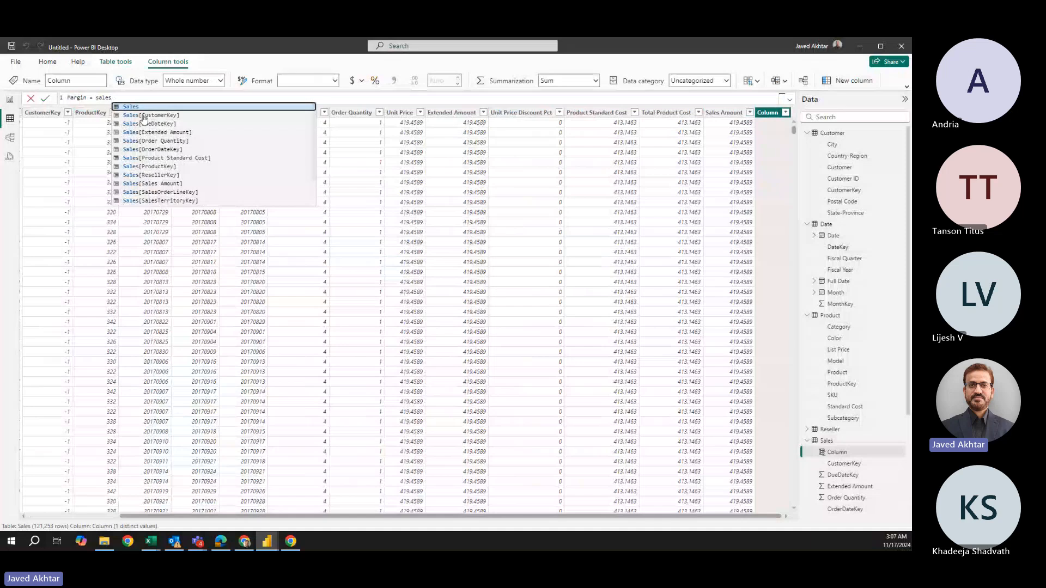
{"action": "left_click", "coordinate": [194, 132]}
{"action": "type", "text": "-"}
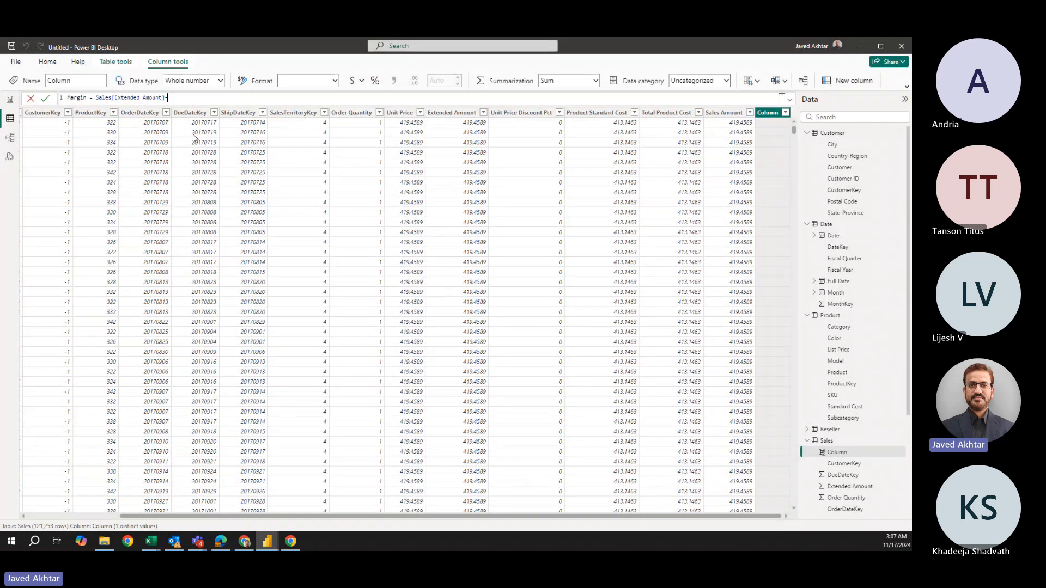
{"action": "type", "text": "total"}
{"action": "left_click", "coordinate": [234, 116]}
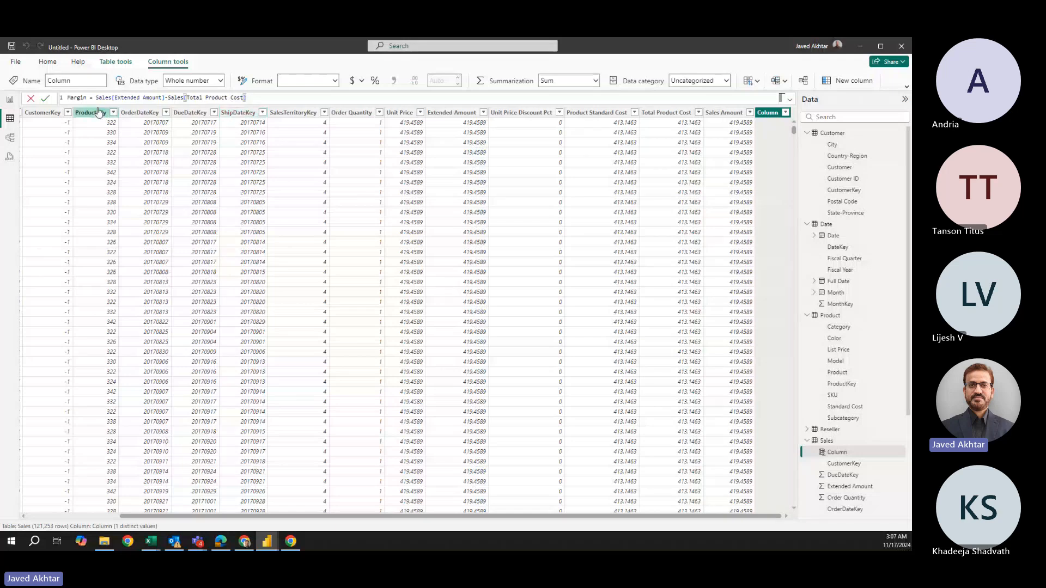
{"action": "left_click", "coordinate": [46, 101]}
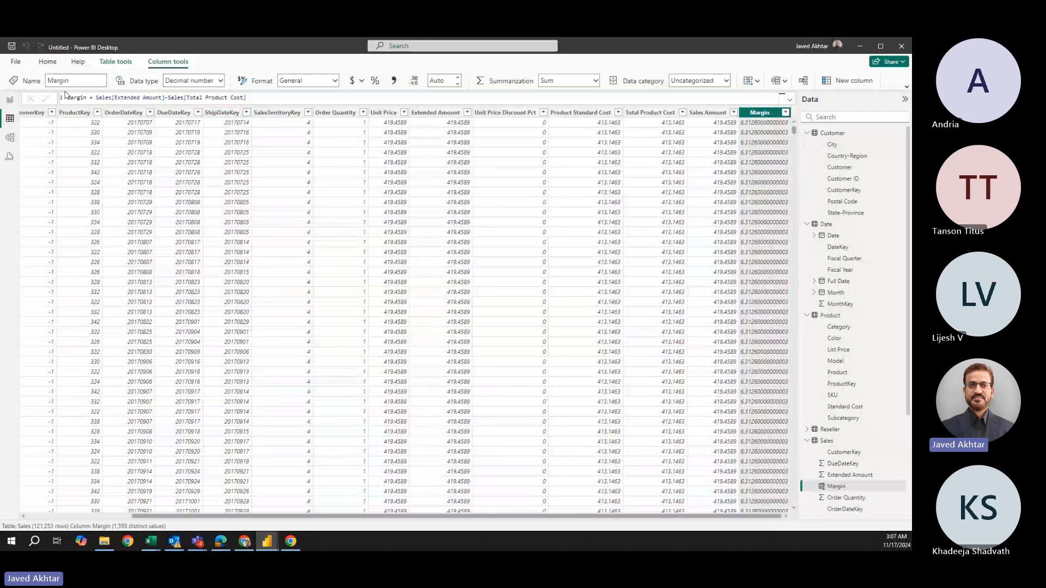
Put Total Product Cost on the empty card and swap it into the Count of Customer ID card's place beside the Sales Amount card.
{"action": "left_click", "coordinate": [9, 101]}
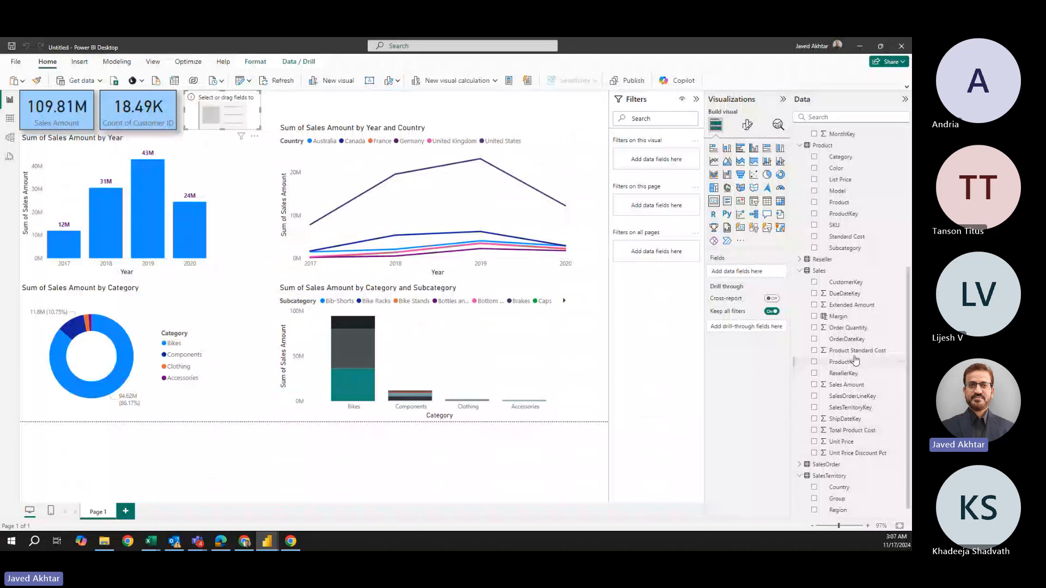
{"action": "left_click_drag", "start_coordinate": [852, 430], "coordinate": [762, 275]}
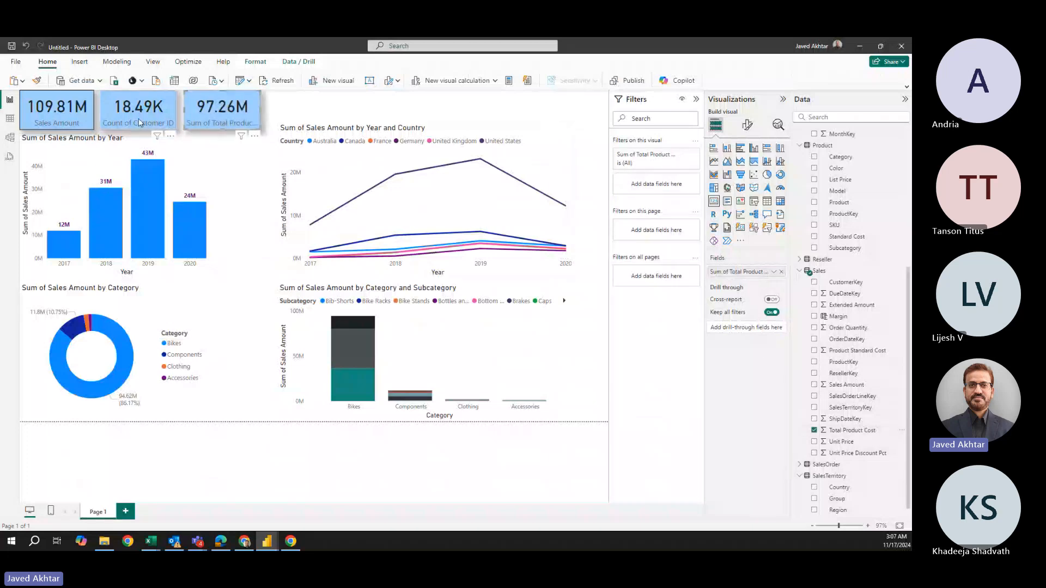
{"action": "left_click_drag", "start_coordinate": [138, 121], "coordinate": [461, 121]}
{"action": "left_click_drag", "start_coordinate": [222, 123], "coordinate": [140, 122]}
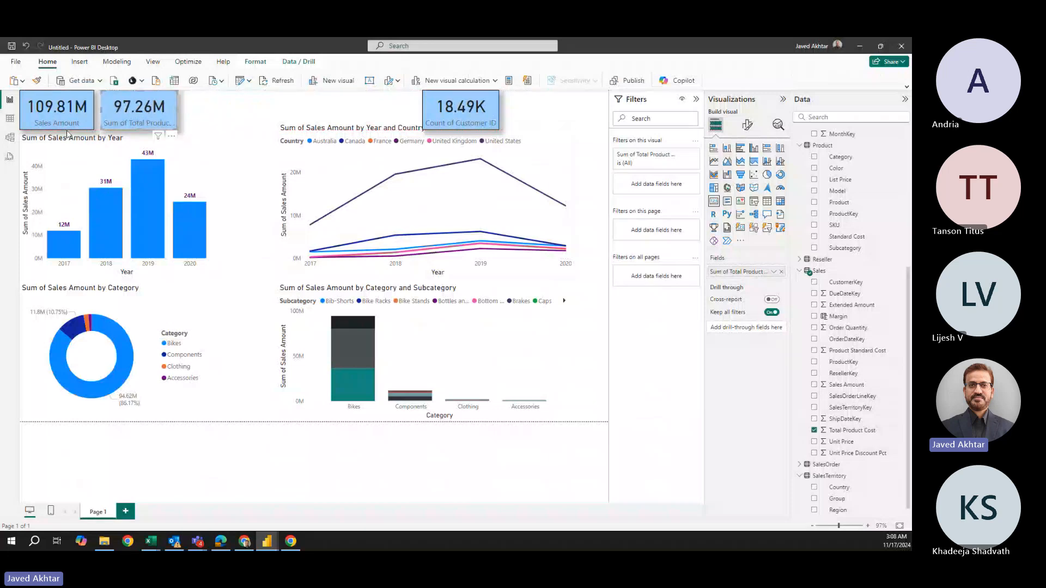
Rename the Sum of Total Product Cost field on its card as Product Cost for this visual.
{"action": "left_click", "coordinate": [773, 272]}
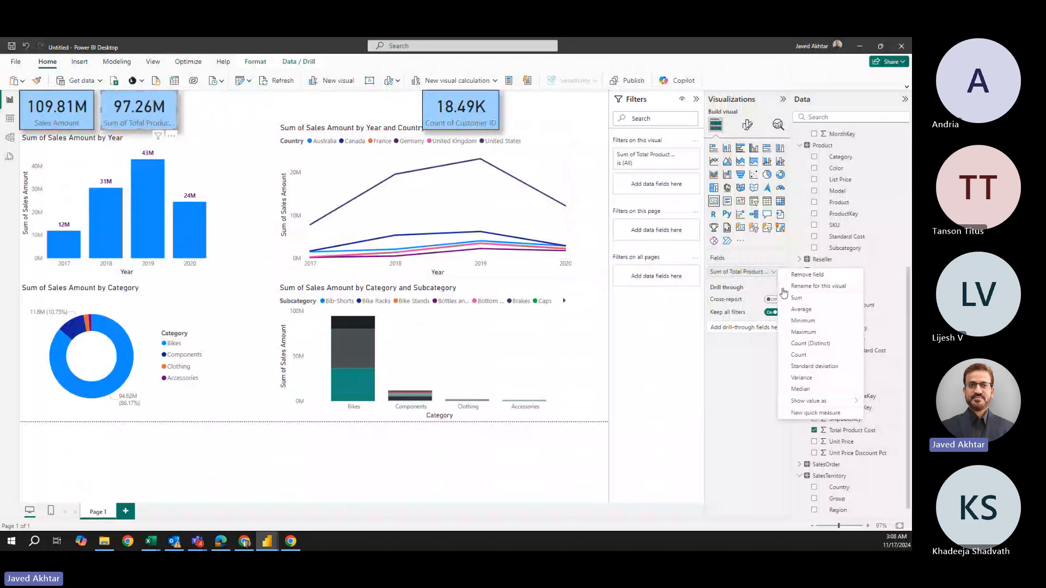
{"action": "left_click", "coordinate": [798, 288]}
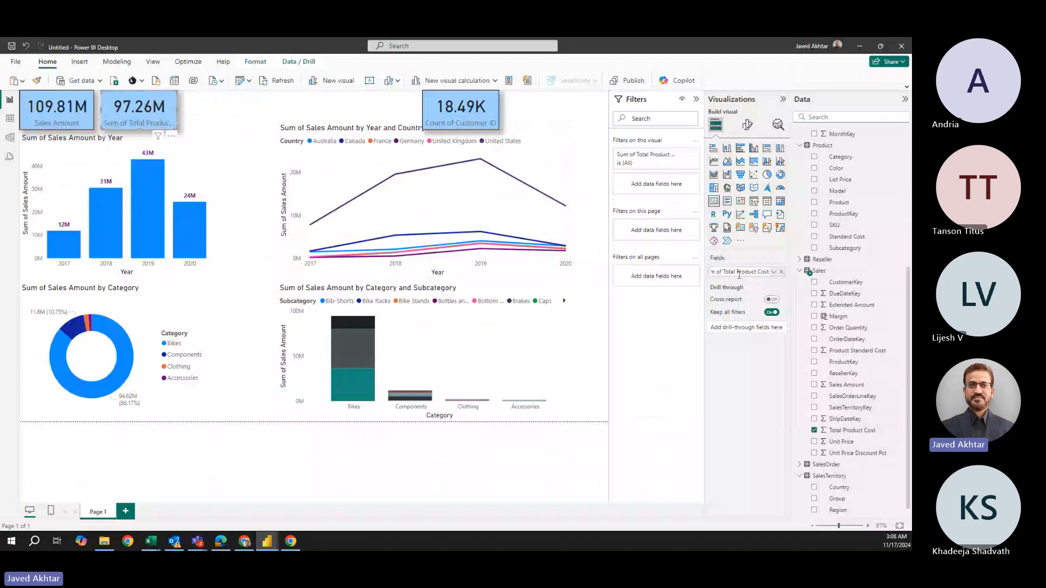
{"action": "left_click_drag", "start_coordinate": [737, 273], "coordinate": [708, 273]}
{"action": "key", "text": "BackSpace"}
{"action": "key", "text": "Return"}
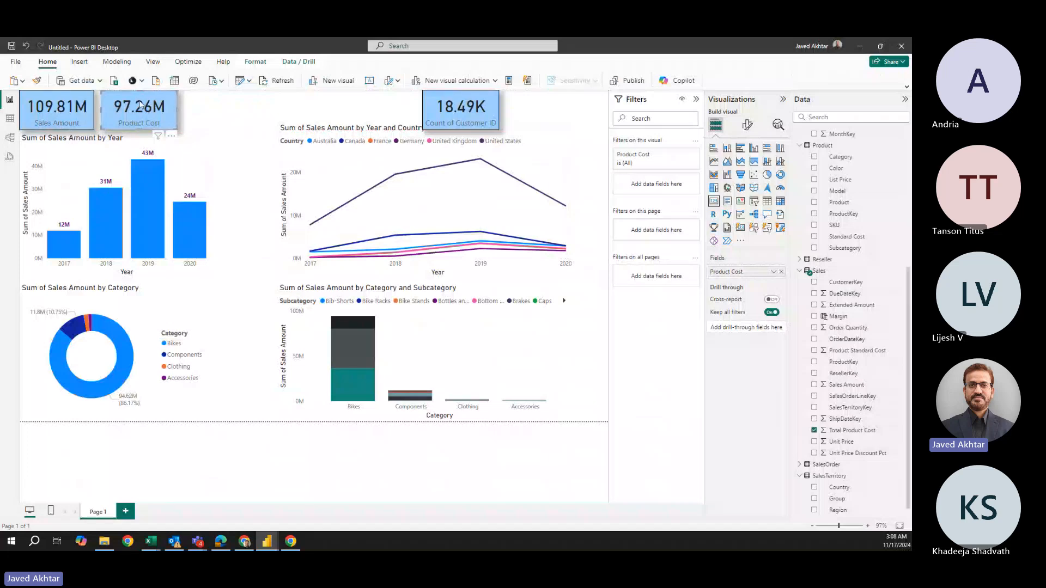
{"action": "right_click", "coordinate": [160, 116]}
{"action": "mouse_move", "coordinate": [188, 157]}
{"action": "left_click", "coordinate": [265, 159]}
{"action": "key", "text": "super"}
{"action": "left_click", "coordinate": [225, 107]}
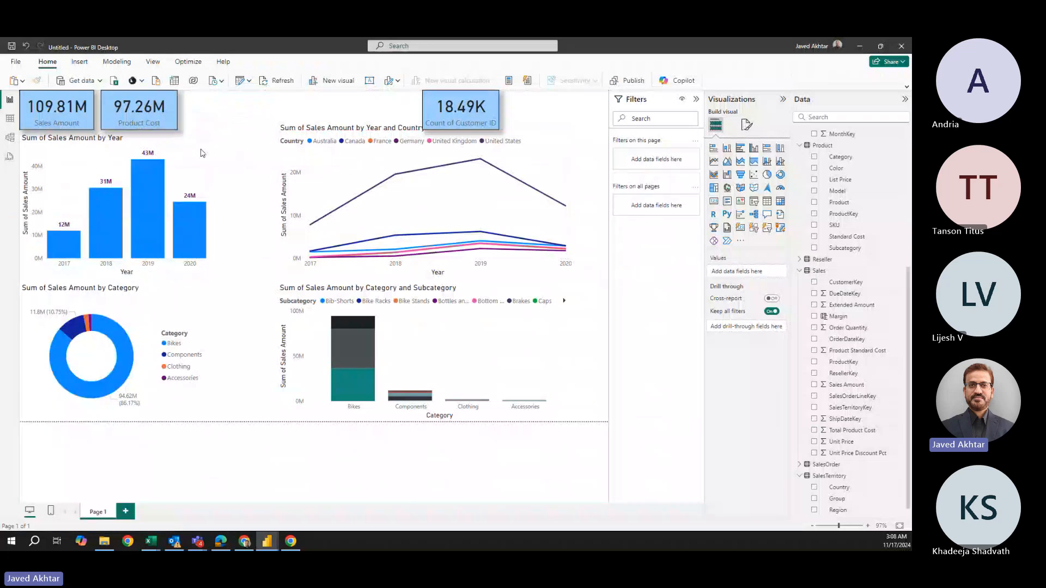
Duplicate the Product Cost card and replace the copy's field with Margin from the Sales table.
{"action": "left_click", "coordinate": [161, 121]}
{"action": "key", "text": "ctrl+c"}
{"action": "key", "text": "ctrl+v"}
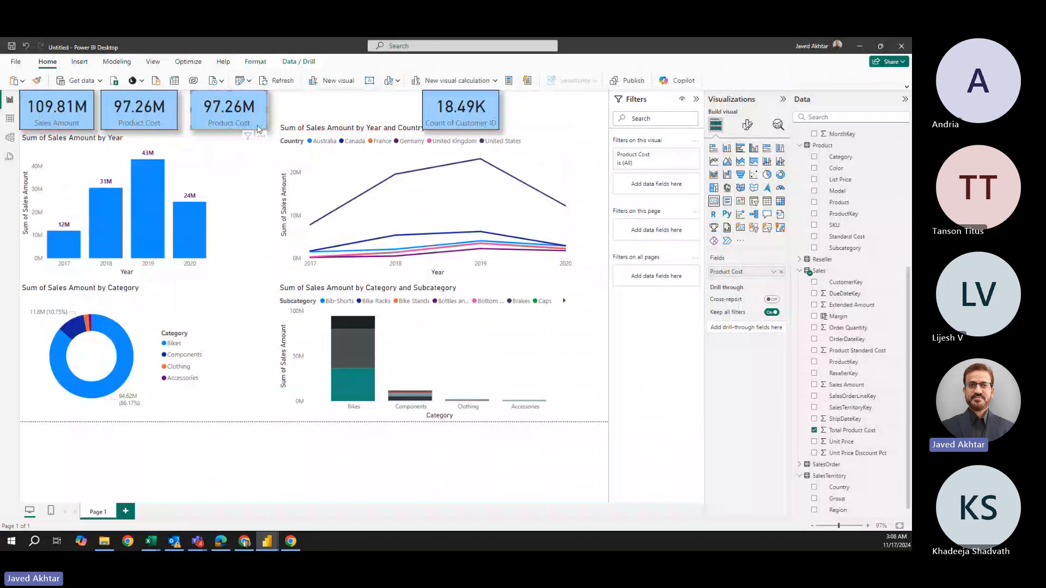
{"action": "left_click", "coordinate": [781, 272]}
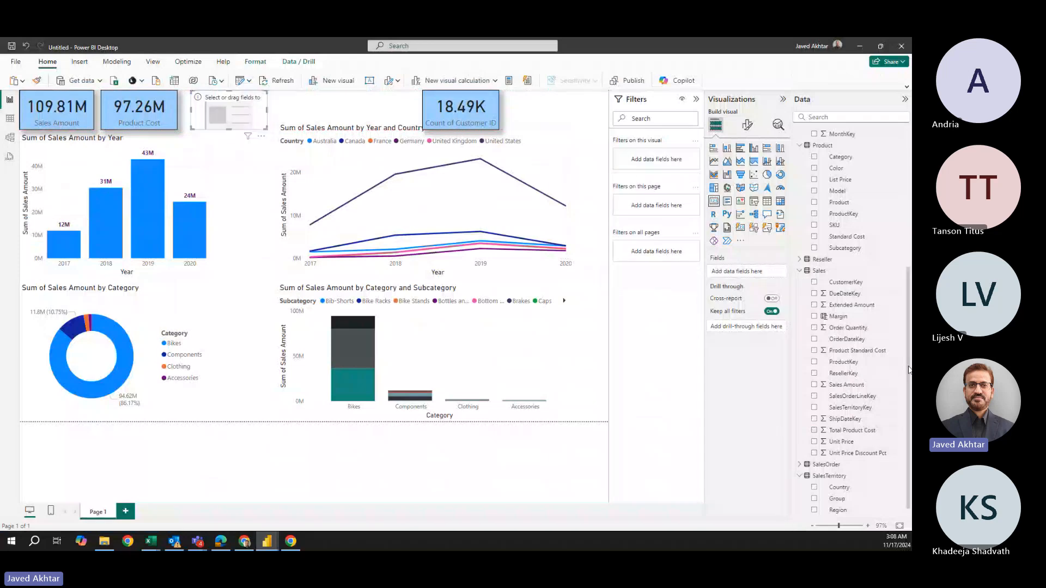
{"action": "left_click_drag", "start_coordinate": [839, 316], "coordinate": [744, 272]}
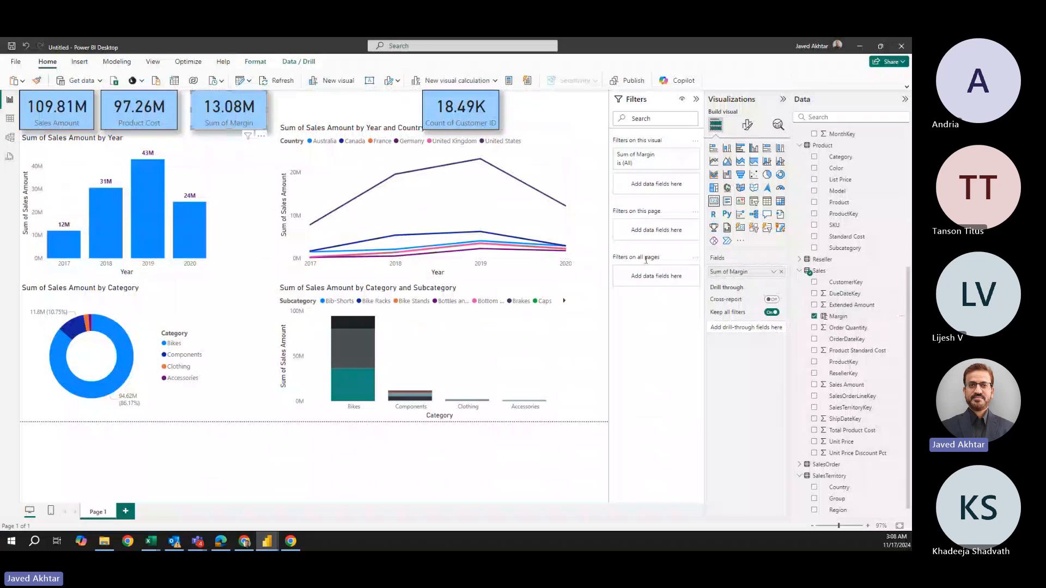
Rename the Sum of Margin field on the new card as Margin for this visual.
{"action": "left_click", "coordinate": [773, 274]}
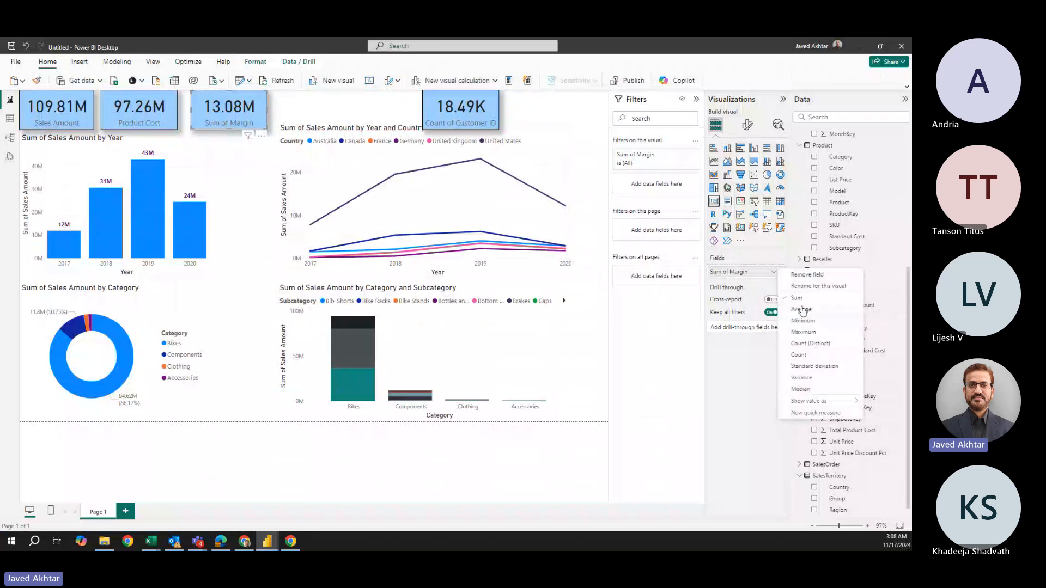
{"action": "left_click", "coordinate": [783, 288]}
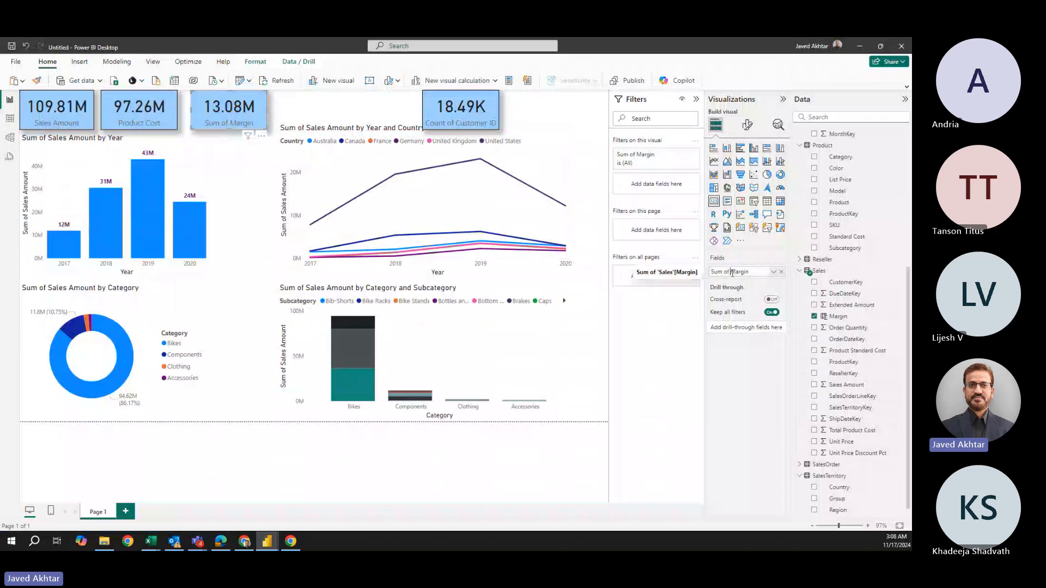
{"action": "left_click", "coordinate": [732, 272]}
{"action": "key", "text": "BackSpace"}
{"action": "key", "text": "BackSpace"}
{"action": "key", "text": "BackSpace"}
{"action": "key", "text": "BackSpace"}
{"action": "key", "text": "BackSpace"}
{"action": "key", "text": "BackSpace"}
{"action": "key", "text": "BackSpace"}
{"action": "key", "text": "Return"}
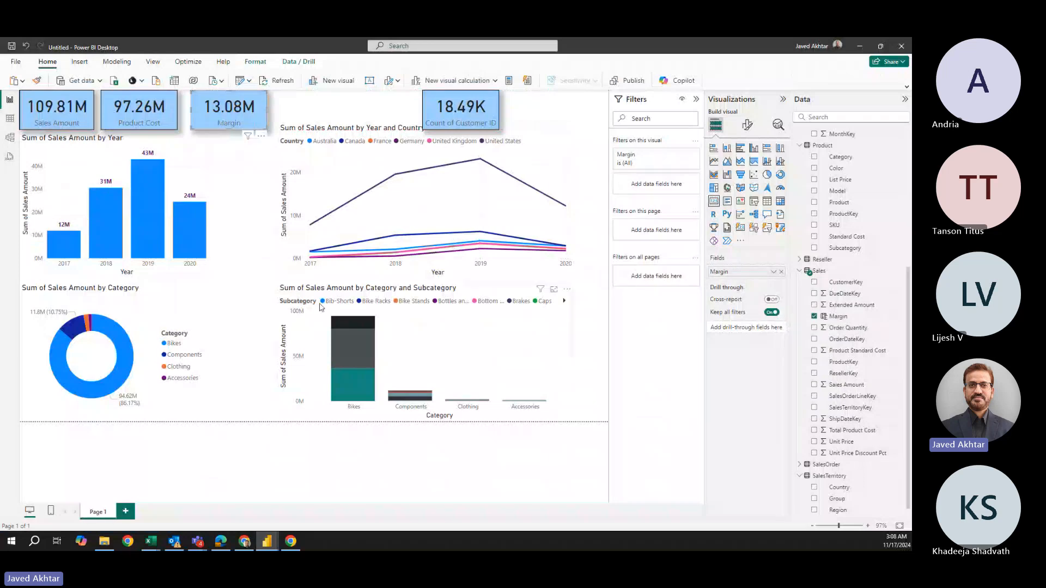
Line up the Margin card beside the Product Cost card and place the Count of Customer ID card after it in the row.
{"action": "left_click", "coordinate": [282, 450]}
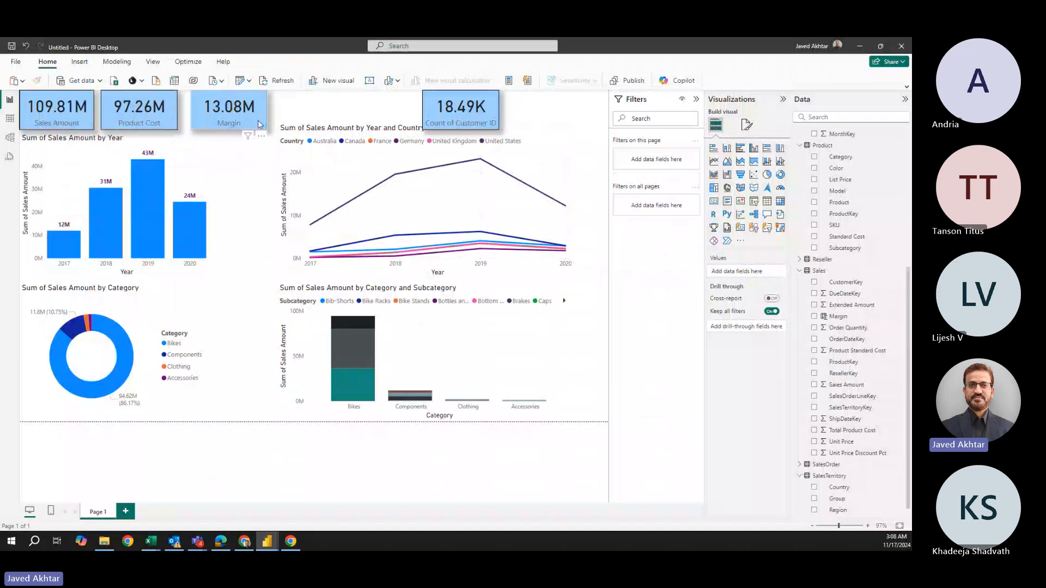
{"action": "left_click_drag", "start_coordinate": [254, 125], "coordinate": [247, 124]}
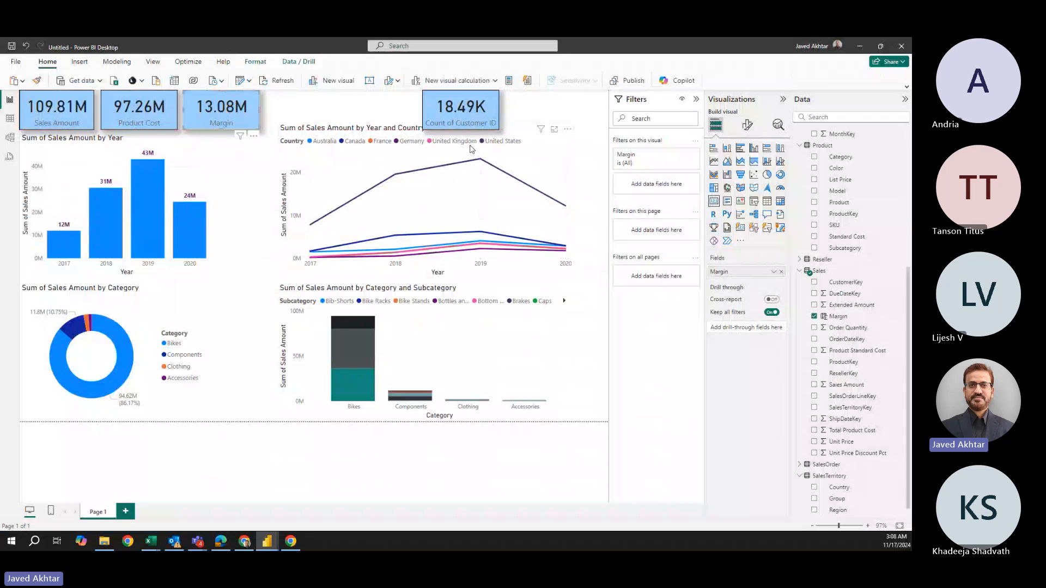
{"action": "left_click_drag", "start_coordinate": [472, 127], "coordinate": [317, 115]}
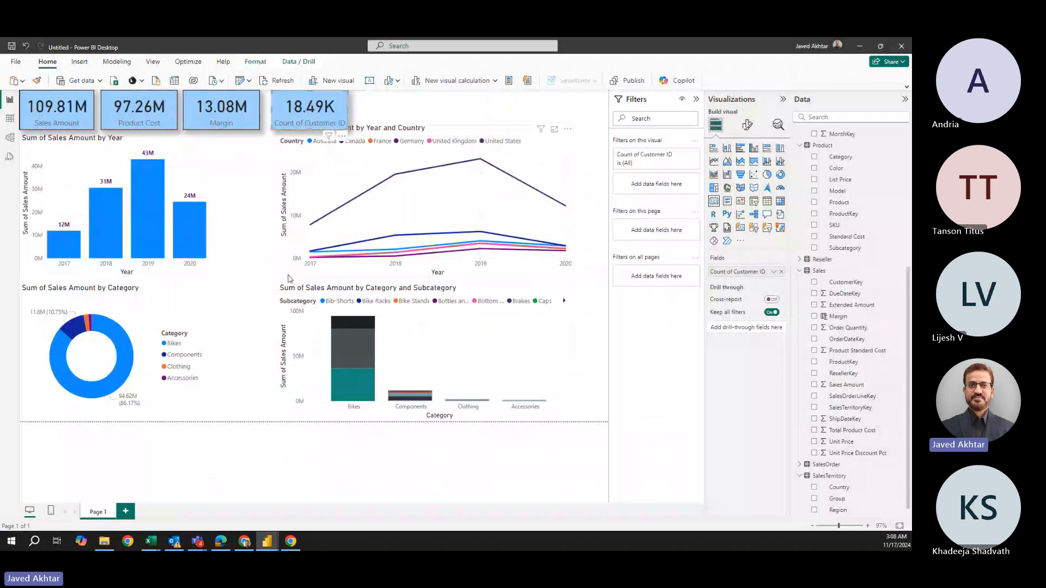
Move the country line chart and the yearly column chart down clear of the card row, widening the yearly column chart.
{"action": "mouse_move", "coordinate": [280, 271]}
{"action": "left_mouse_down"}
{"action": "mouse_move", "coordinate": [280, 297]}
{"action": "mouse_move", "coordinate": [274, 289]}
{"action": "left_mouse_up"}
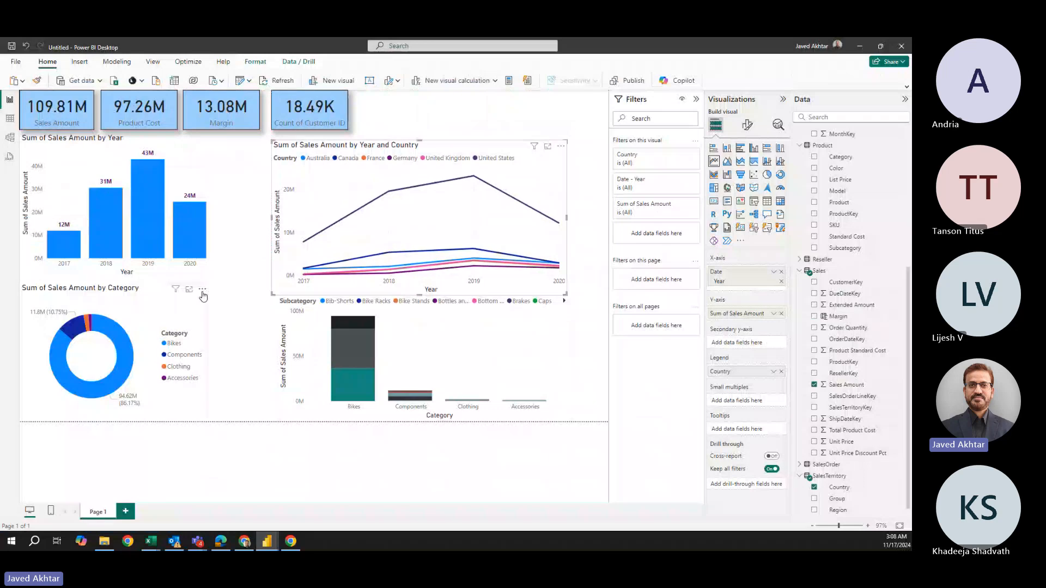
{"action": "left_click_drag", "start_coordinate": [203, 276], "coordinate": [257, 290]}
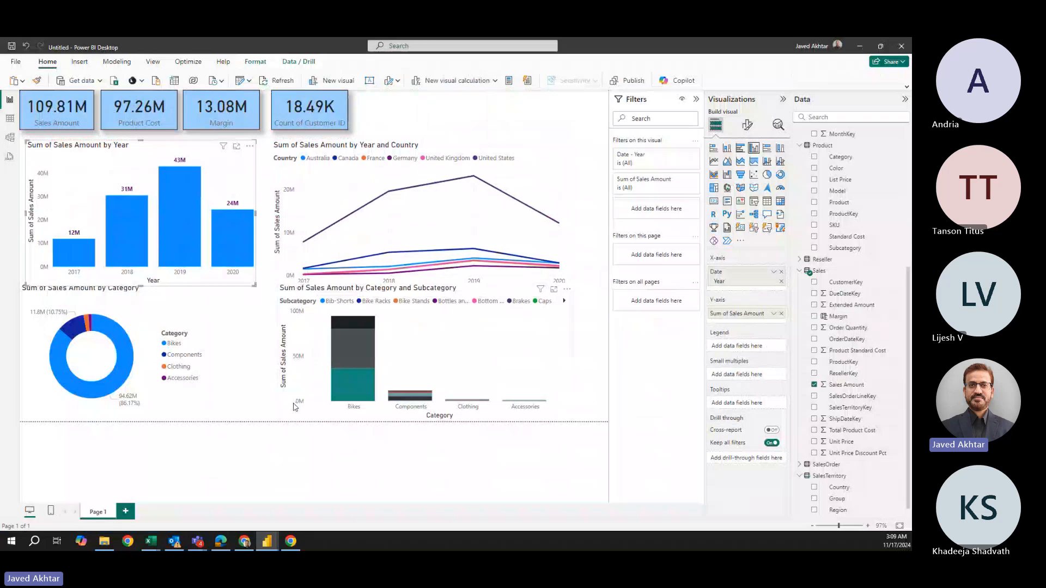
Resize the Category and Subcategory column chart to start below the line chart and stretch across to the page's outer edge.
{"action": "left_click", "coordinate": [289, 314]}
{"action": "left_click", "coordinate": [281, 283]}
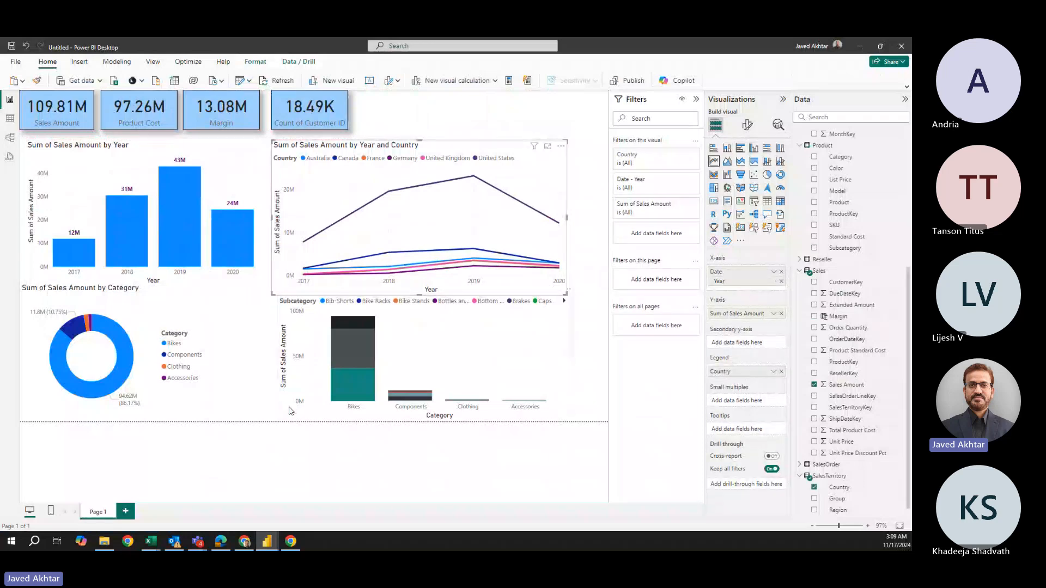
{"action": "left_click", "coordinate": [280, 307]}
{"action": "left_click_drag", "start_coordinate": [280, 285], "coordinate": [264, 300]}
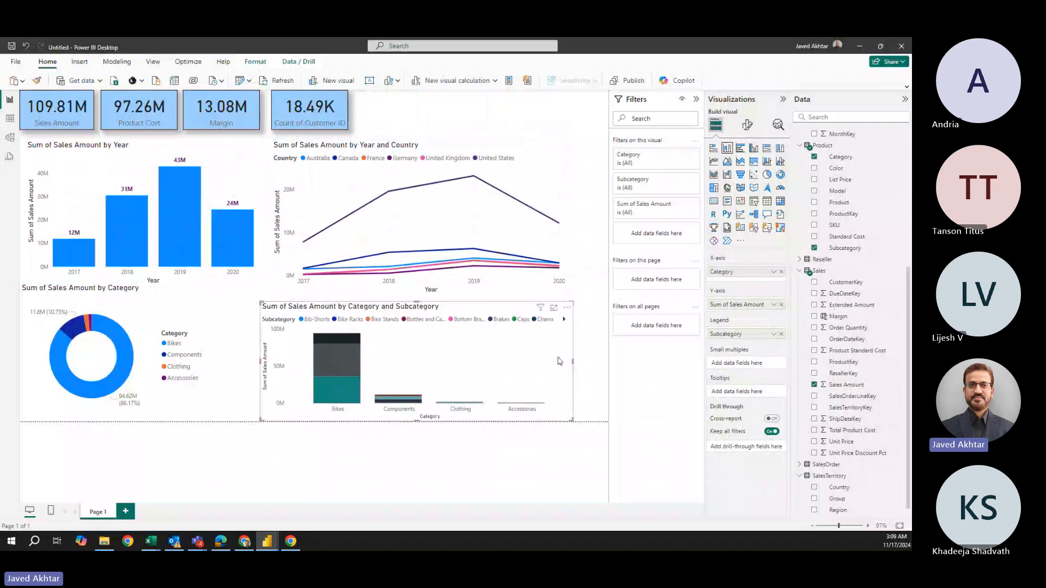
{"action": "left_click_drag", "start_coordinate": [573, 362], "coordinate": [608, 363]}
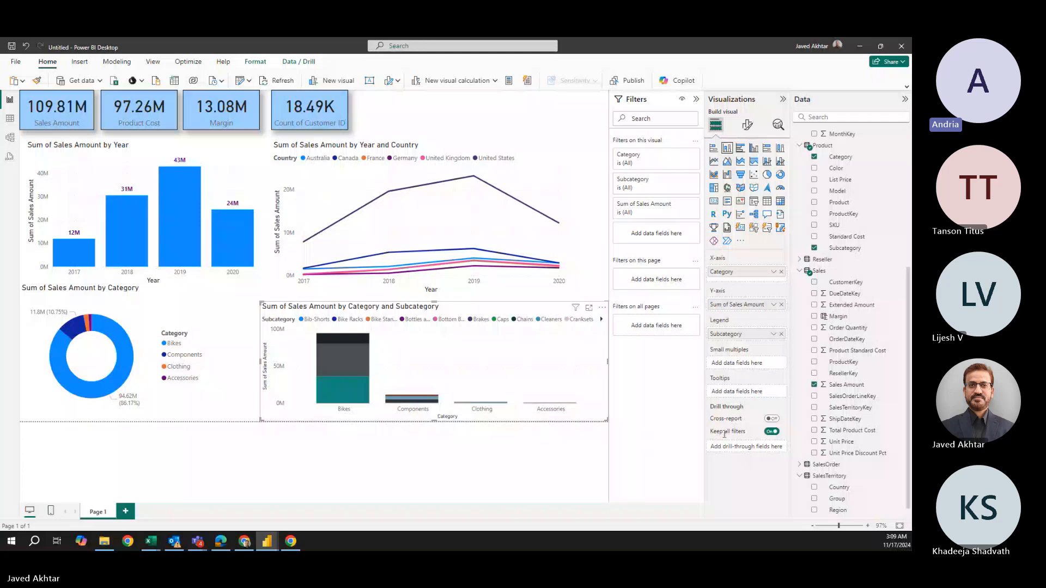
{"action": "mouse_move", "coordinate": [724, 433]}
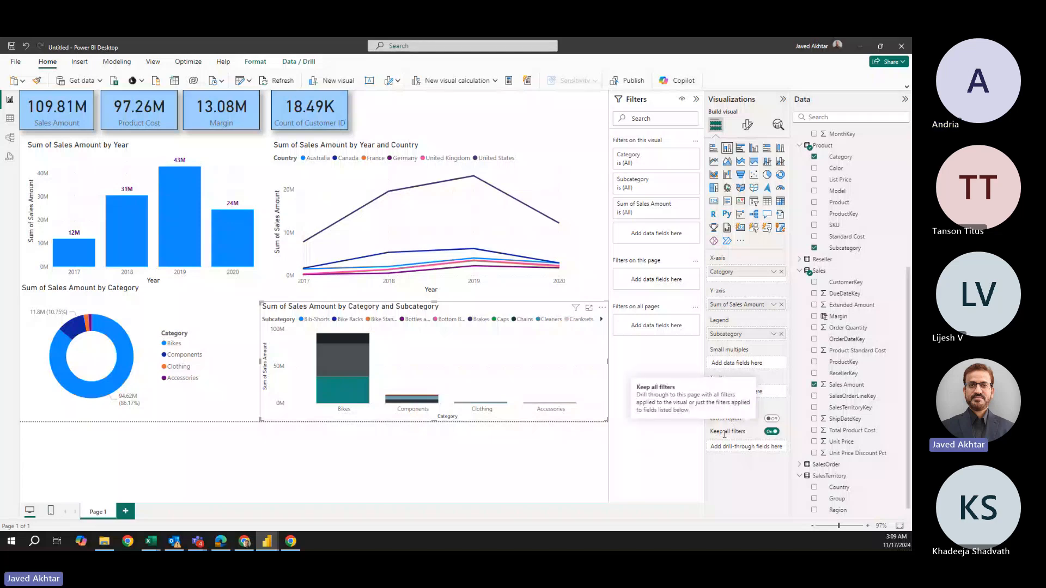